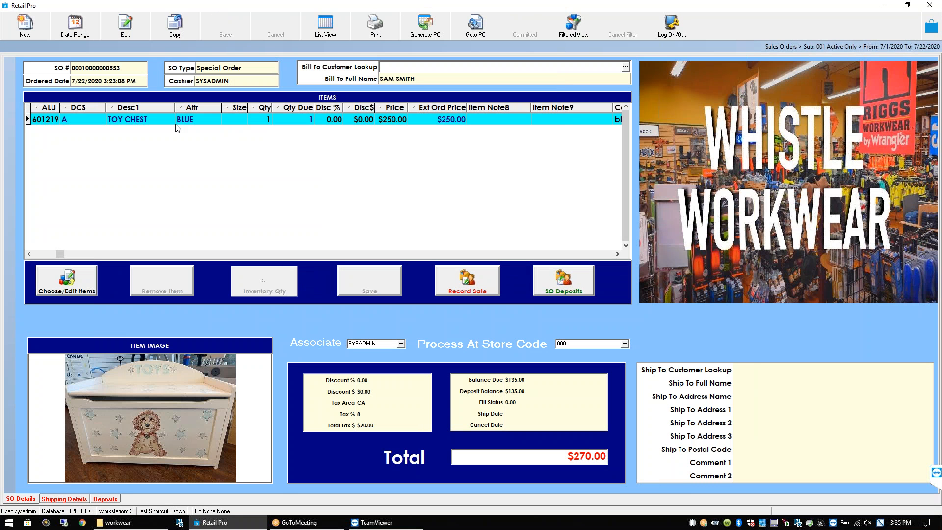
Preview all items of order 553 with the Artwork Sales Order Msg Memo document, then close the preview
left_click(95, 121)
left_click(375, 24)
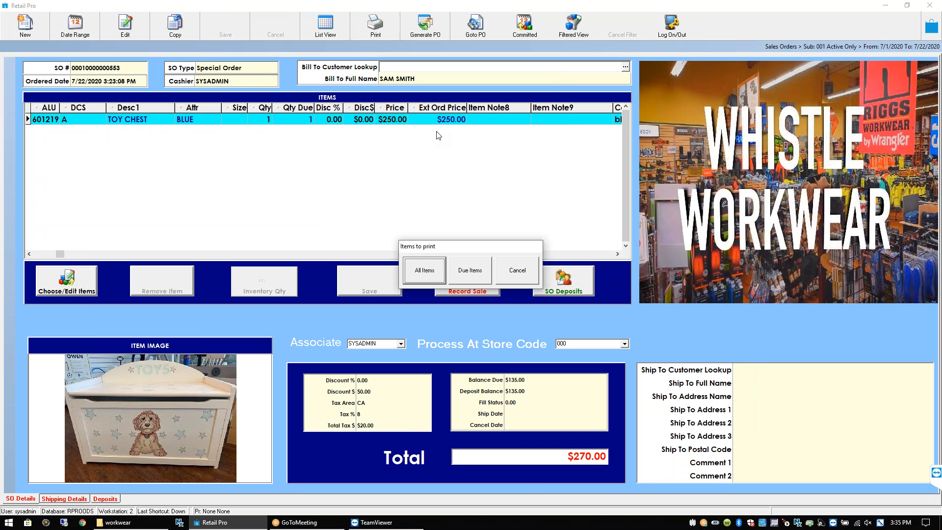
left_click(419, 275)
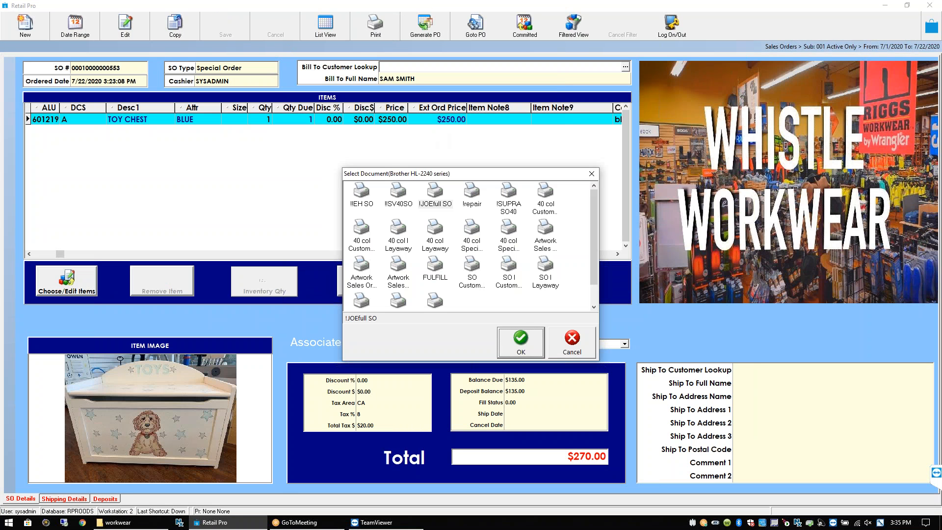
left_click(362, 267)
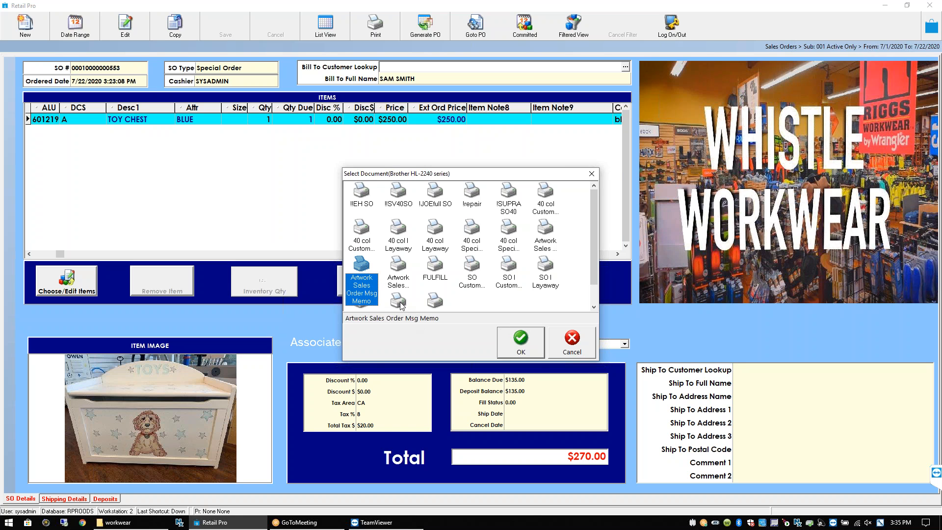
left_click(521, 342)
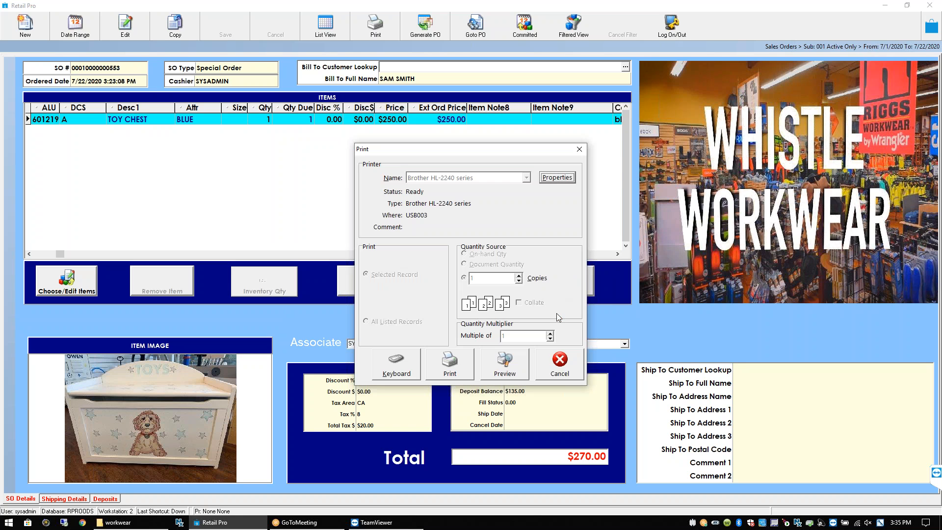
left_click(522, 368)
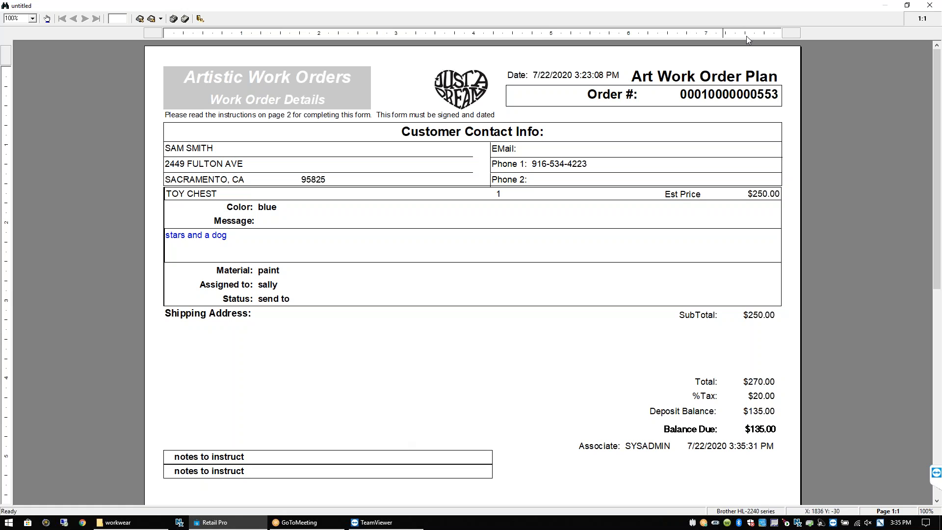
left_click(930, 6)
Close the preview without saving and review the toy chest line's ALU, description and $250.00 prices
left_click(533, 297)
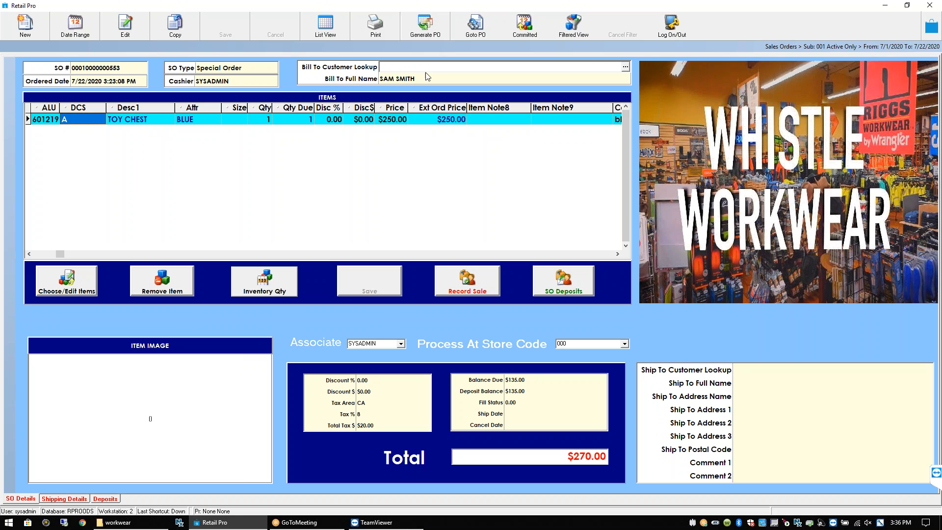
left_click(435, 118)
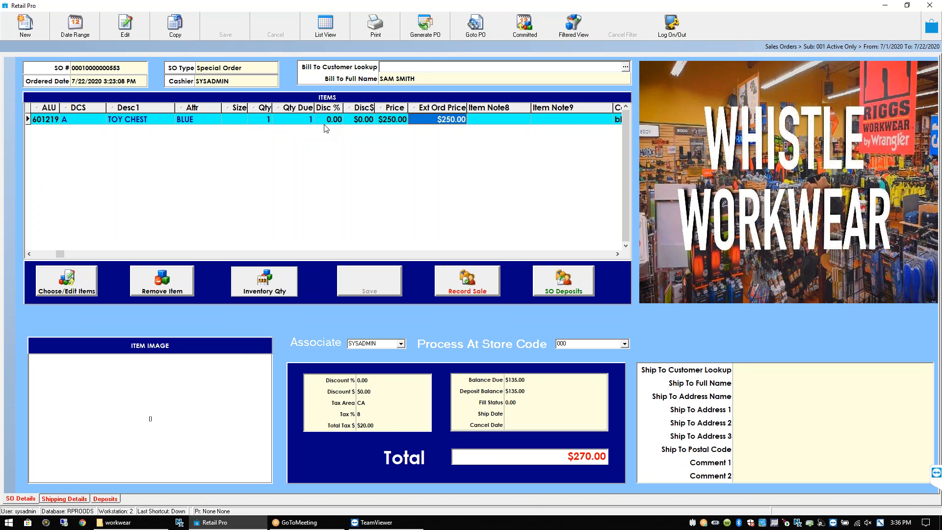
left_click(47, 119)
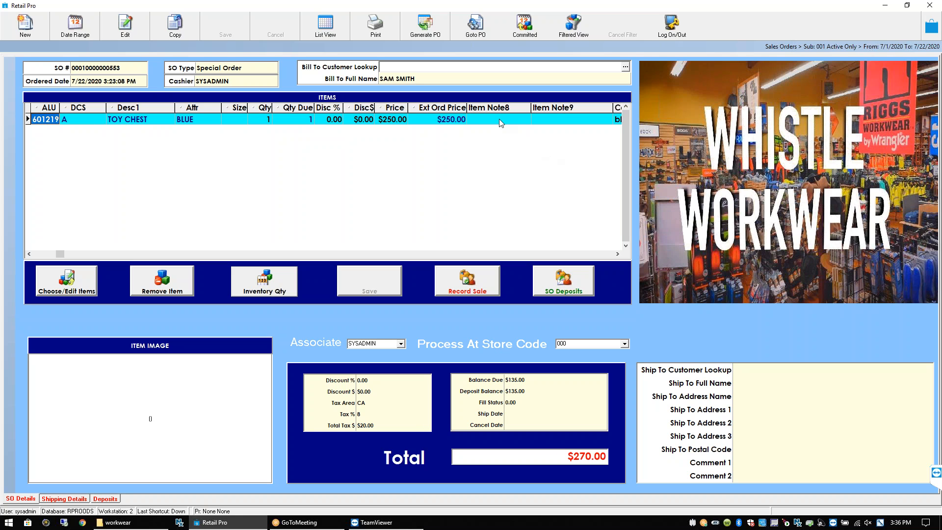
left_click(29, 253)
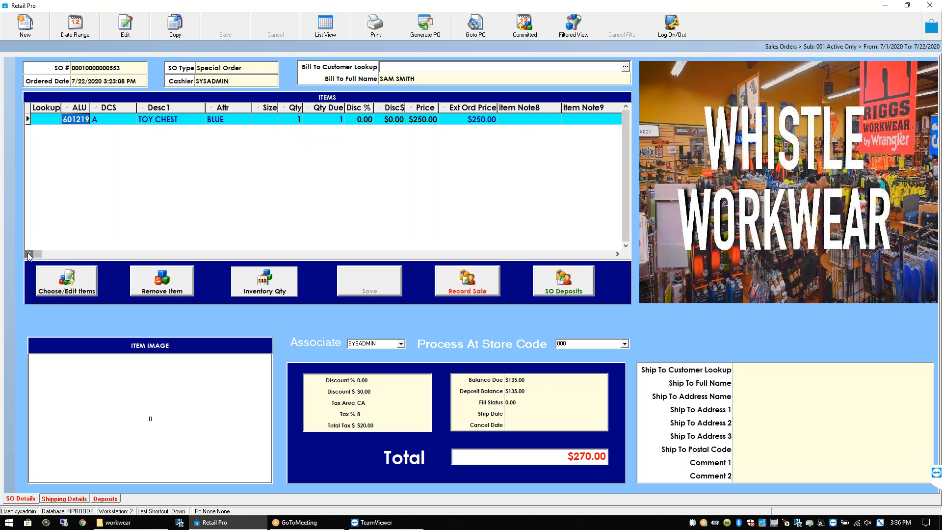
left_click(430, 121)
left_click(456, 121)
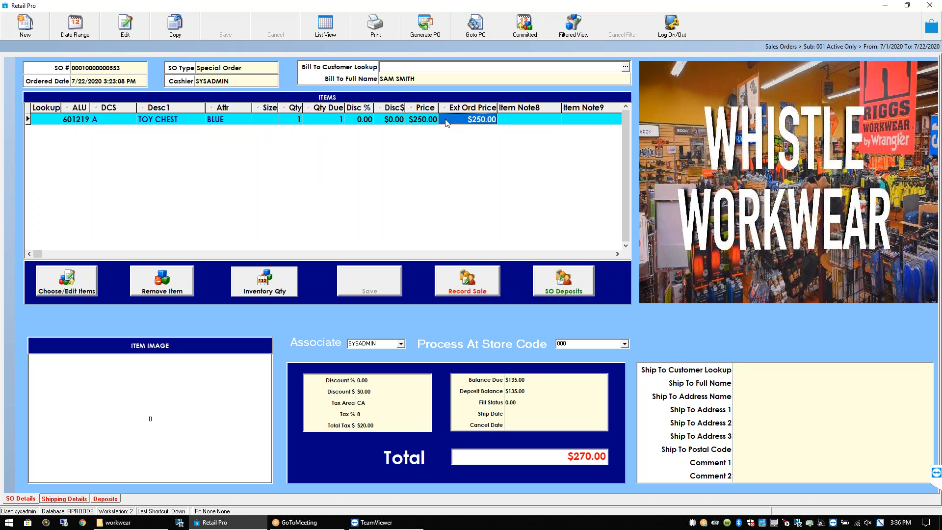
left_click(166, 123)
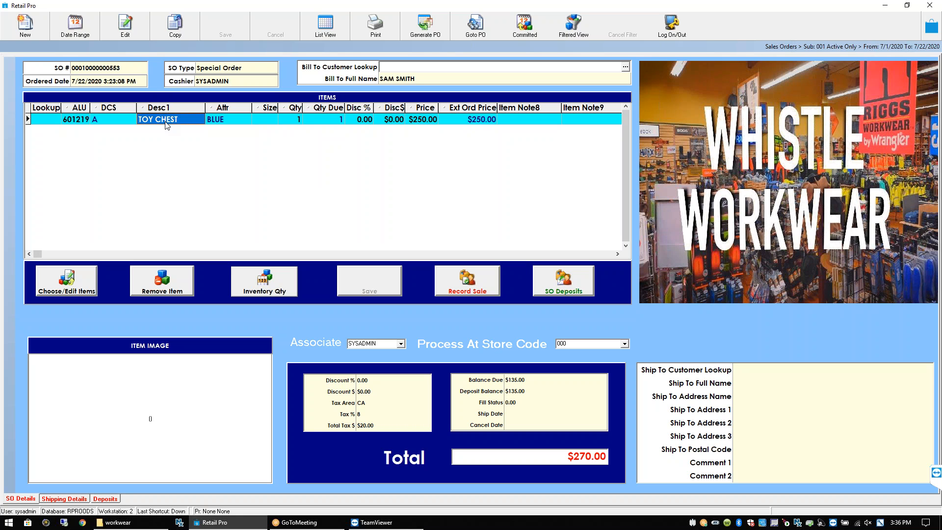
Start printing all items of the order with the !repair document template
left_click(383, 30)
left_click(436, 275)
left_click(472, 199)
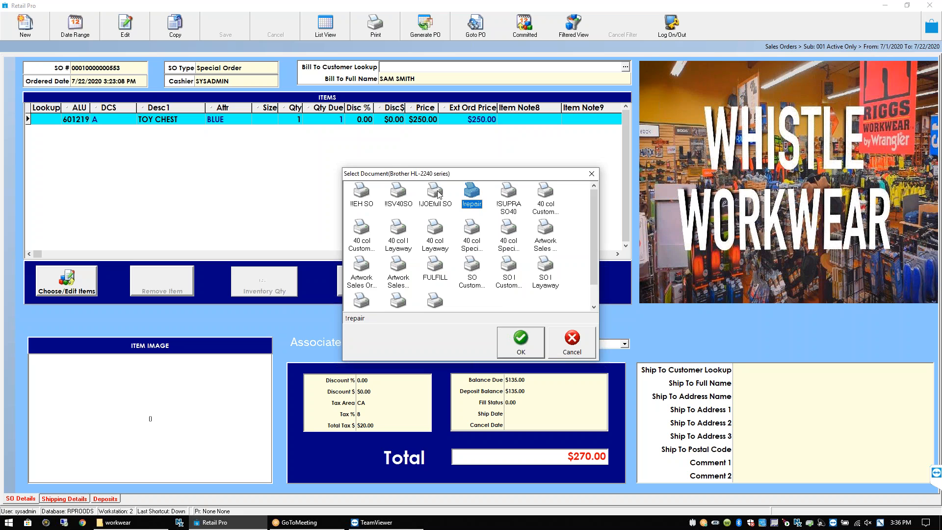
Confirm the !repair template, view its Special Order preview, and close it unsaved
left_click(513, 341)
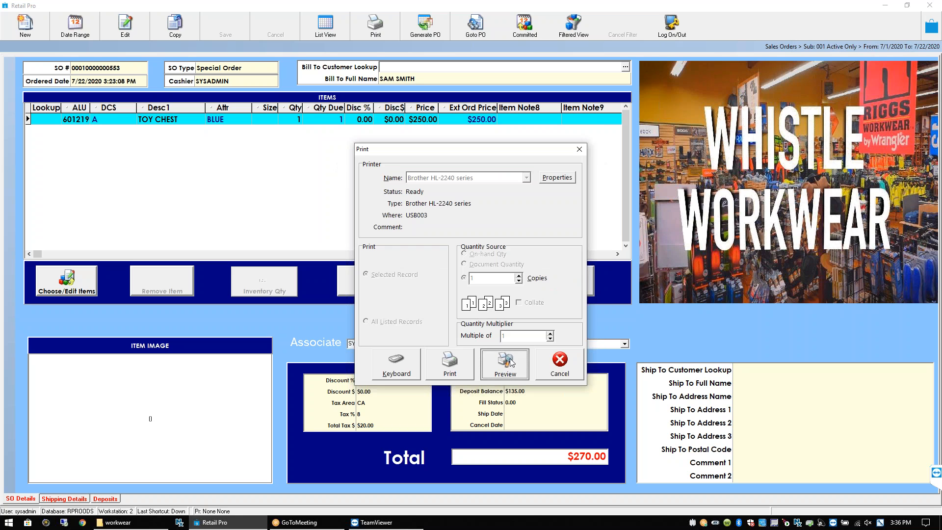
left_click(511, 363)
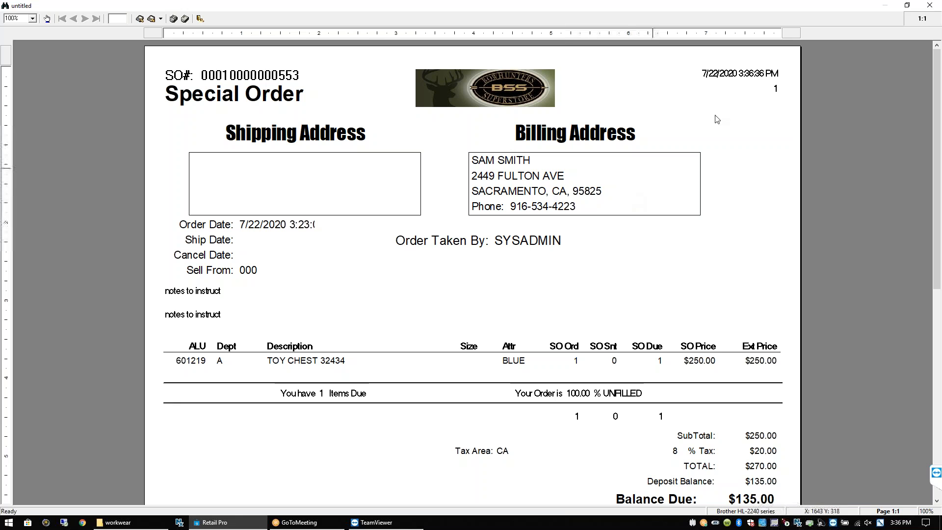
left_click(934, 5)
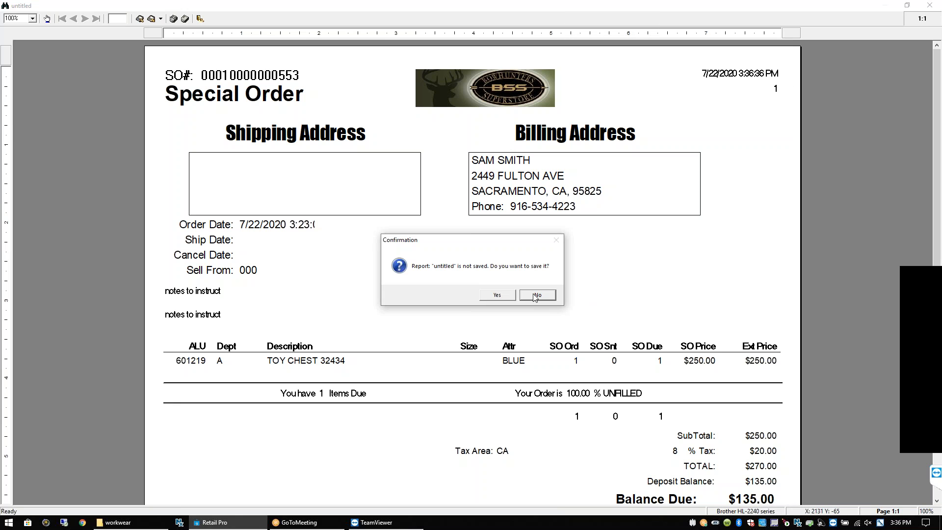
left_click(537, 295)
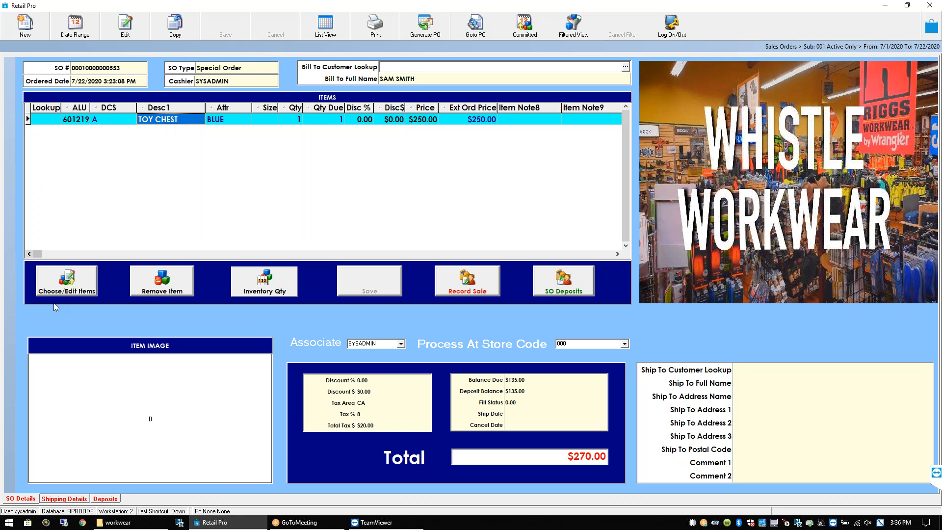
Create a new Special Order and look up item 601102, the black SML striped tee at $8.00
left_click(53, 122)
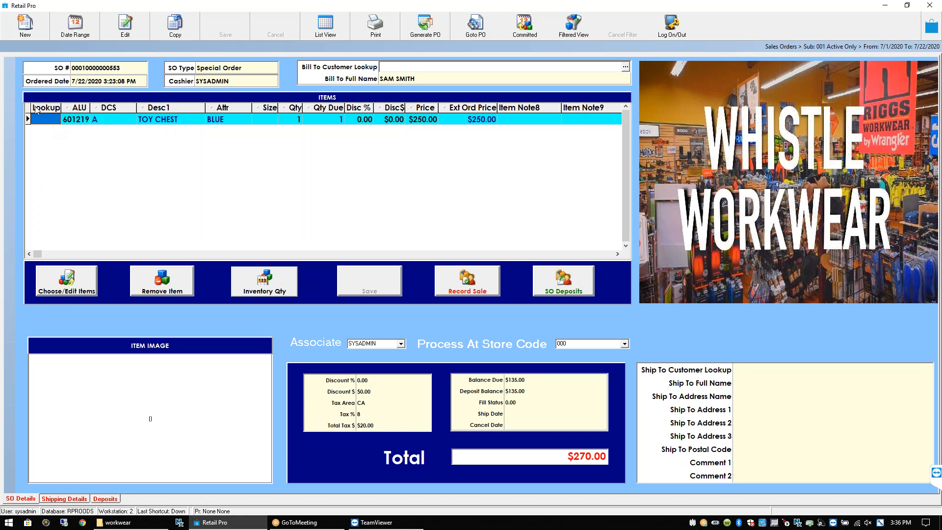
left_click(23, 28)
left_click(409, 280)
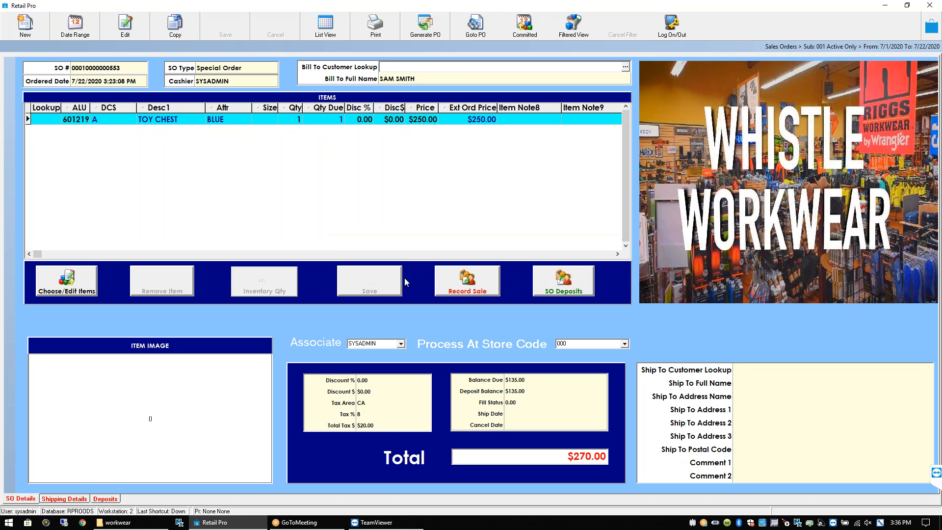
left_click(42, 122)
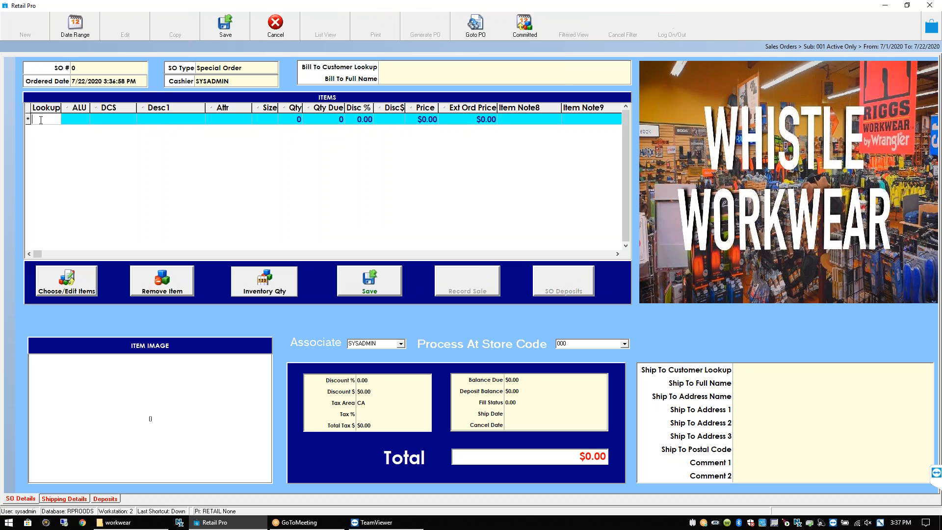
type("601102")
key("Return")
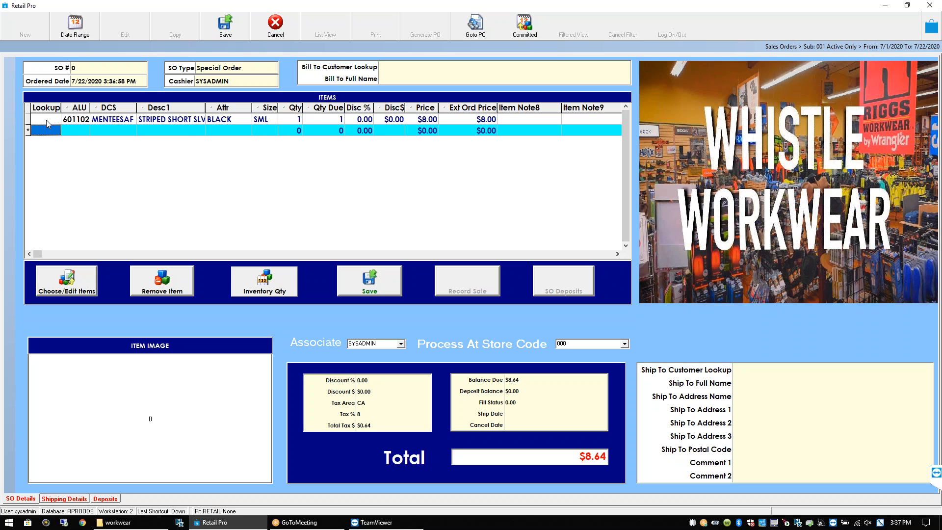
key("Up")
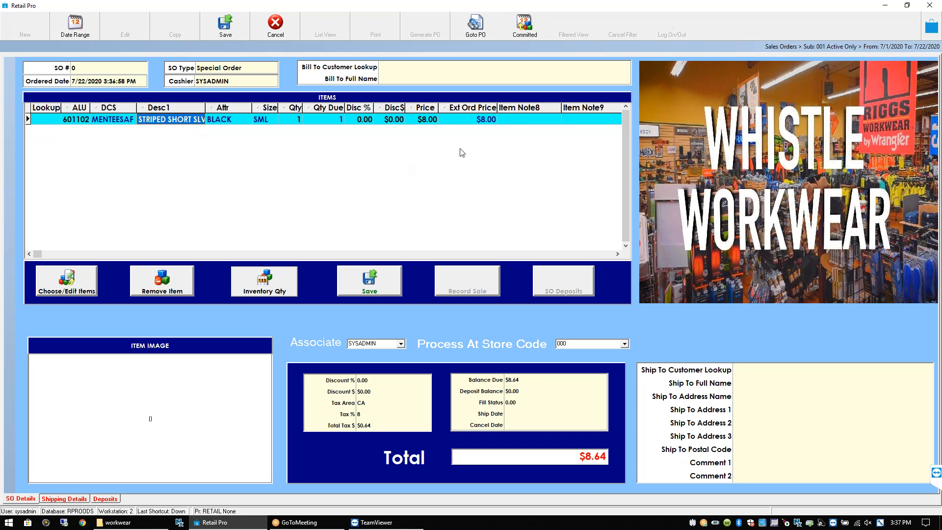
left_click(520, 118)
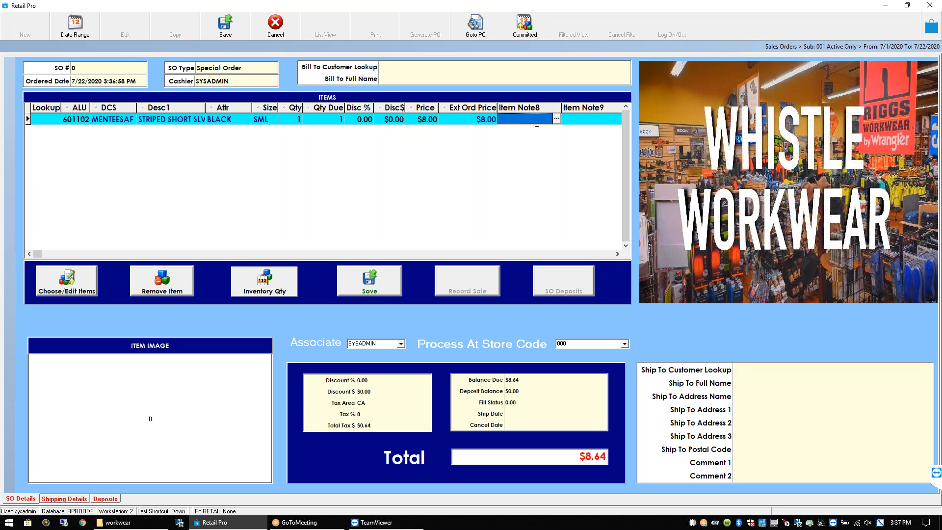
Enter 5xl in the striped tee line's Item Note8 and check its size and description cells
left_click(40, 121)
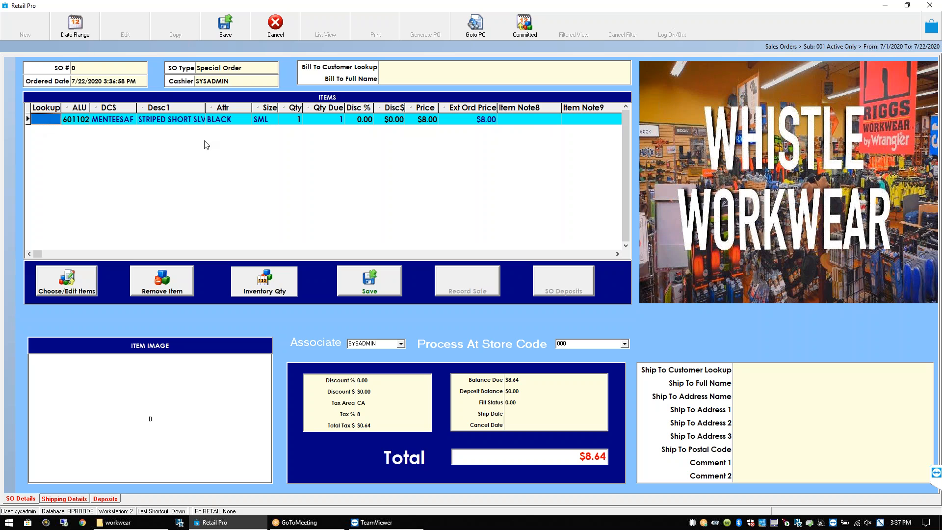
left_click(545, 120)
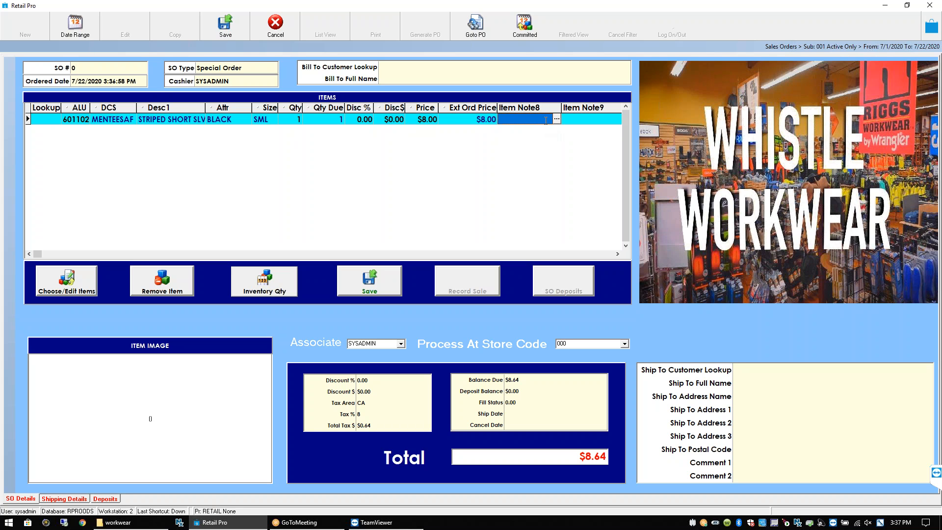
type("5xl")
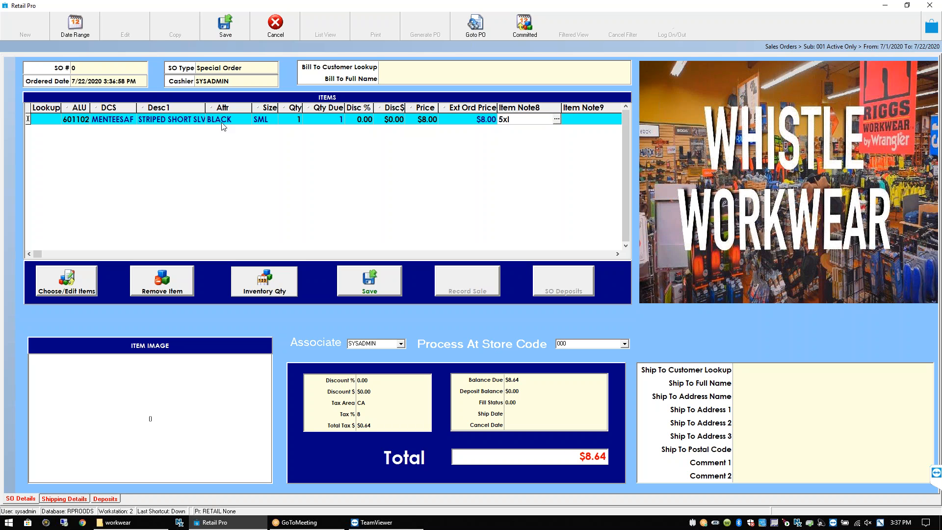
left_click(266, 119)
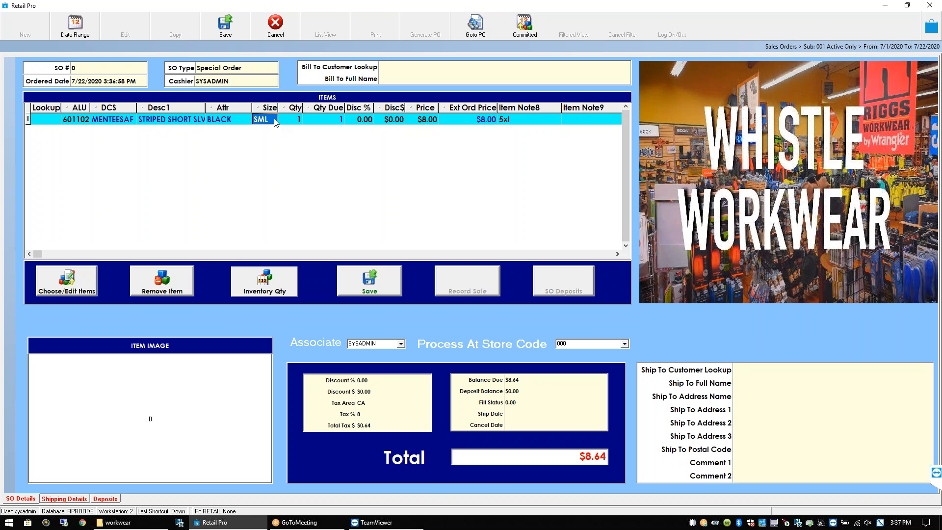
left_click(183, 122)
left_click(229, 122)
left_click(259, 120)
left_click(517, 122)
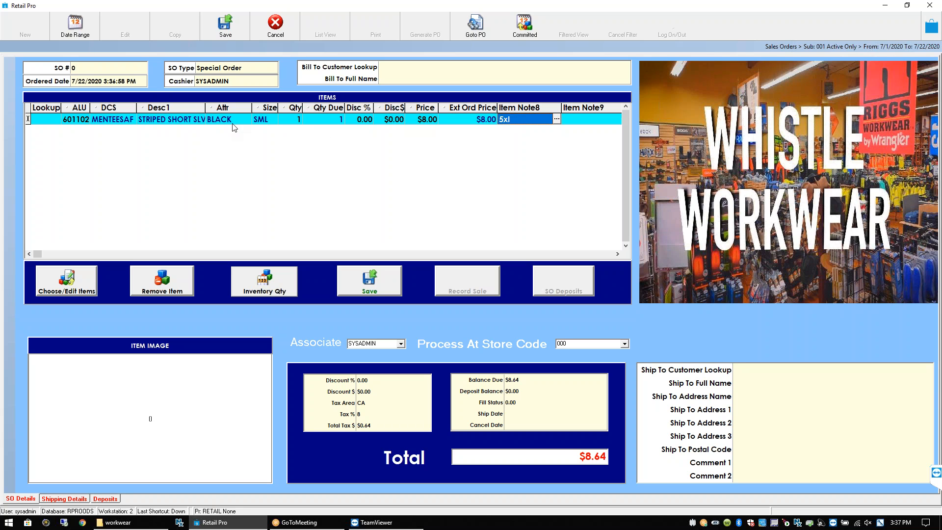
left_click(270, 120)
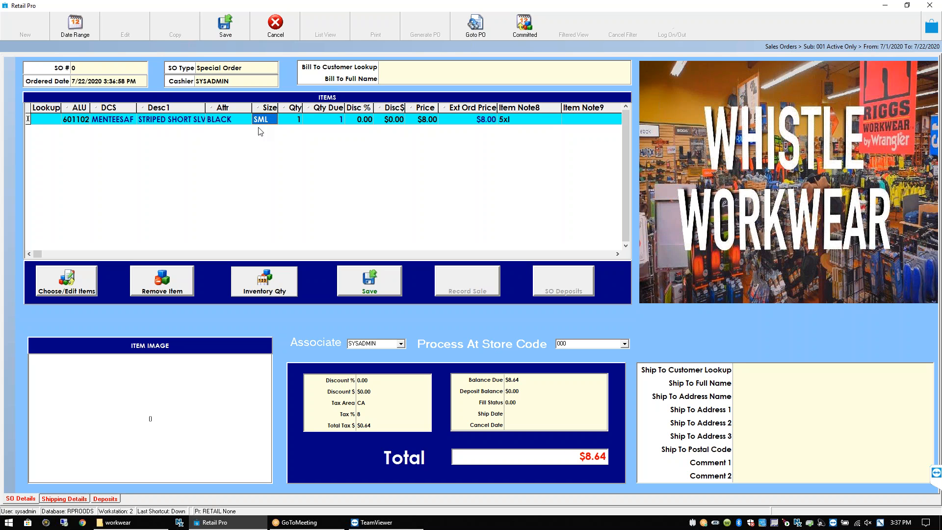
left_click(190, 122)
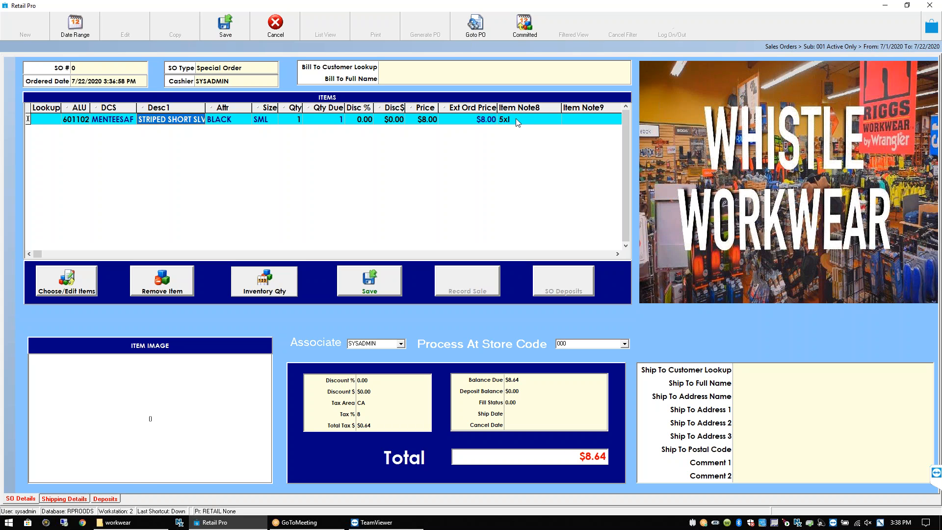
Remove the striped tee line, leaving the order with no items at $0.00
left_click(547, 118)
left_click(584, 118)
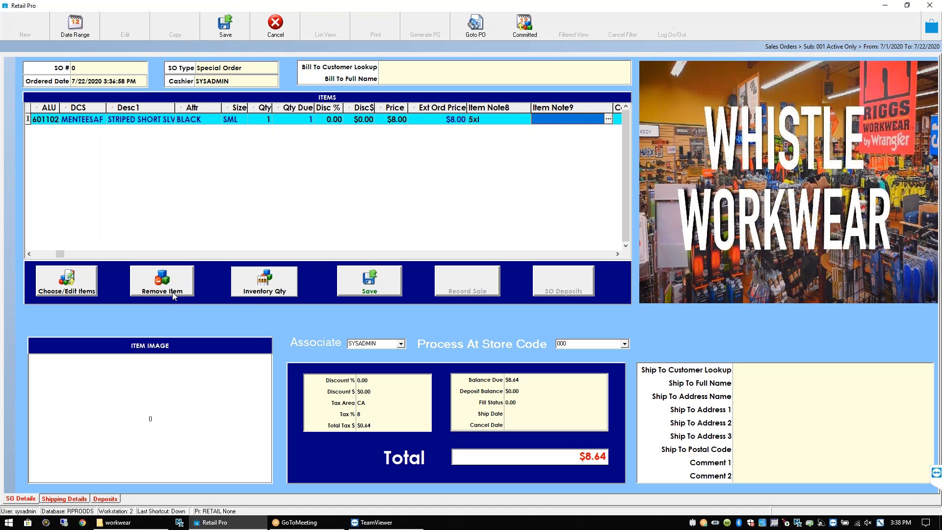
left_click(172, 274)
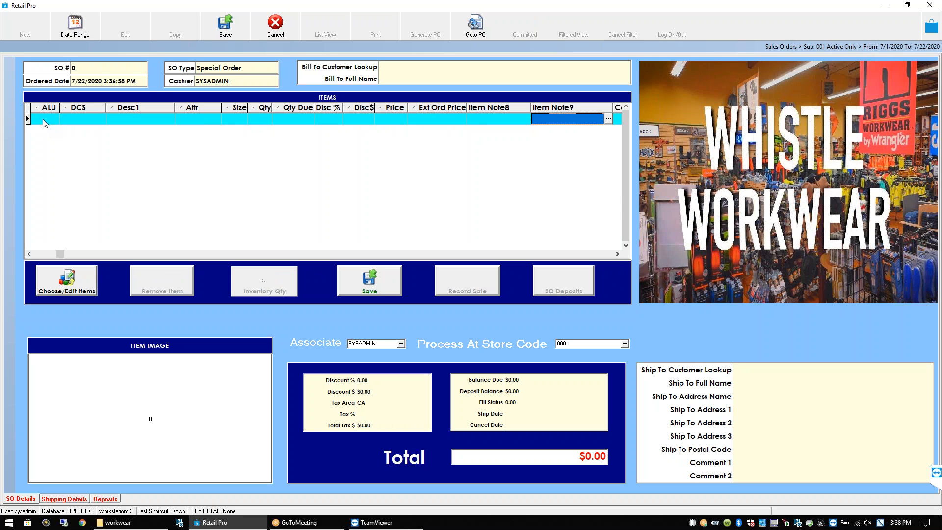
left_click(43, 119)
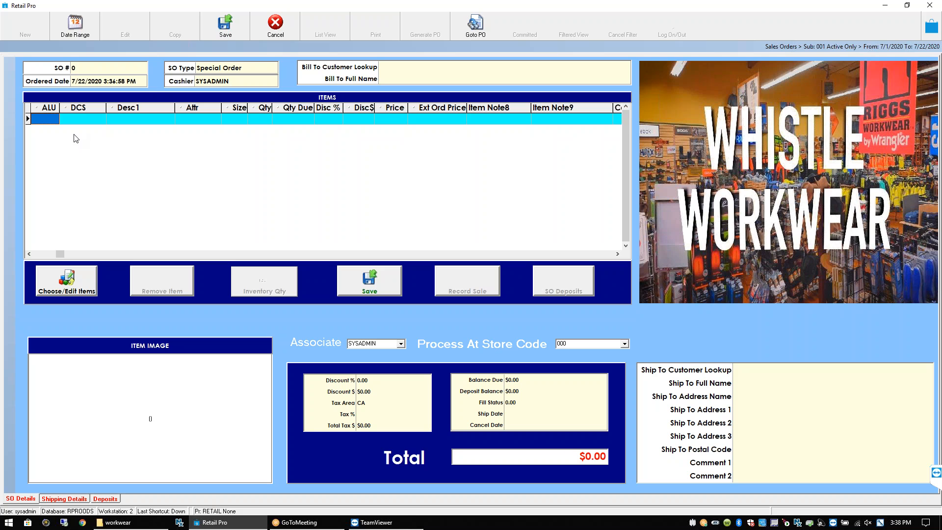
left_click(81, 119)
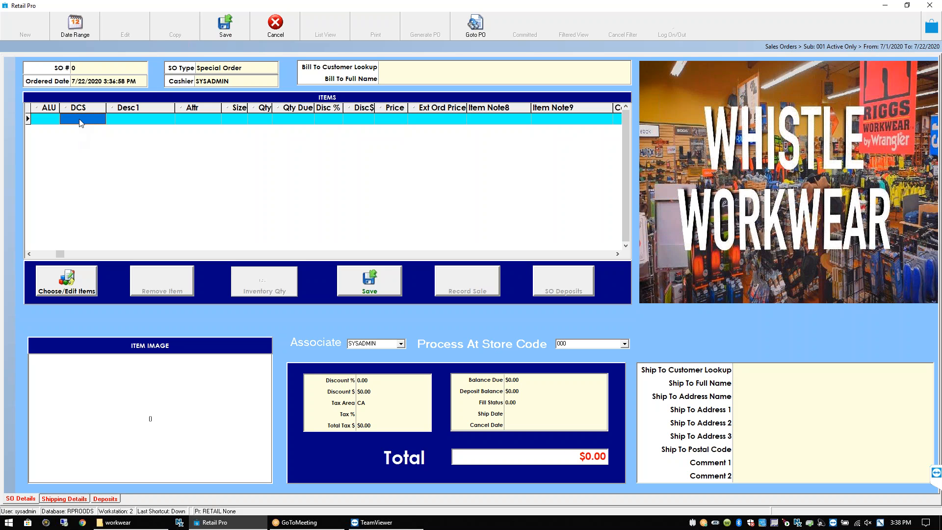
left_click(146, 123)
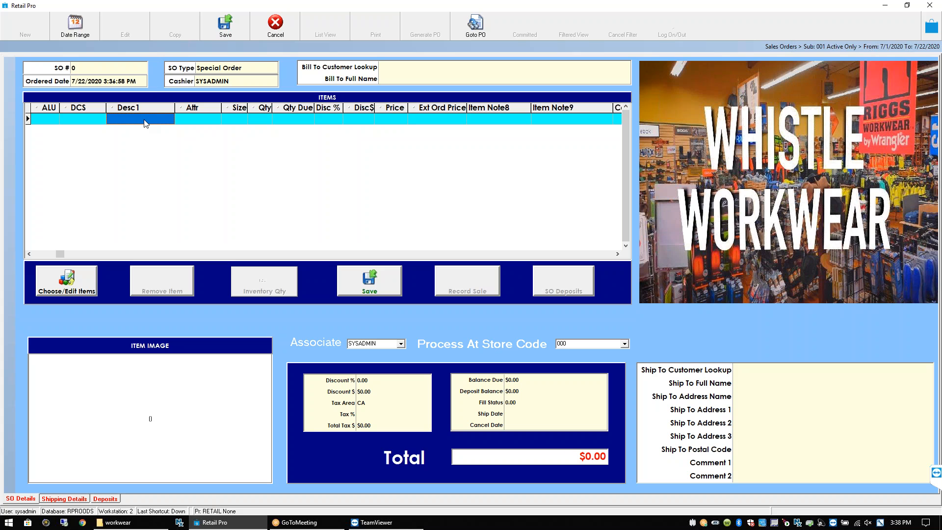
left_click(195, 117)
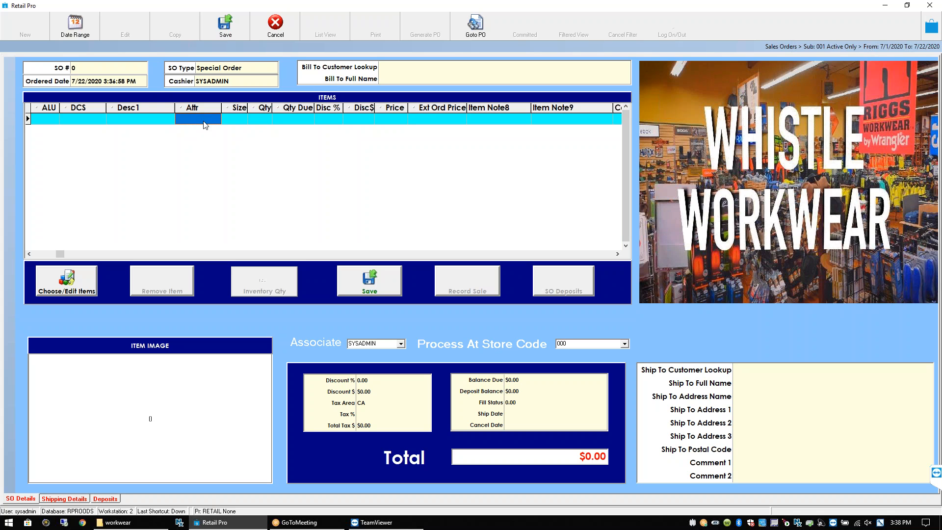
left_click(239, 121)
left_click(257, 121)
left_click(557, 123)
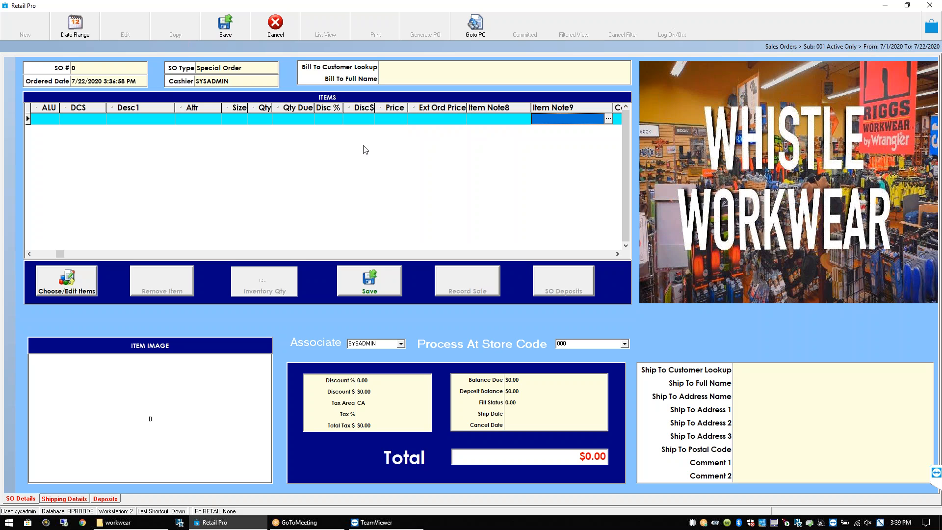
left_click(81, 289)
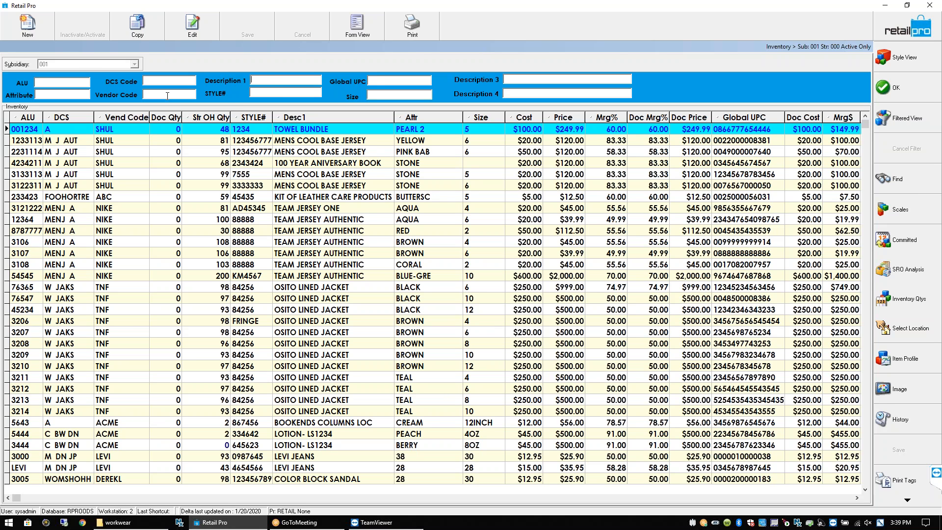
Filter inventory to vendor WHISTL and pick the purple 4XL striped tee, item 601136
type("whi")
key("Return")
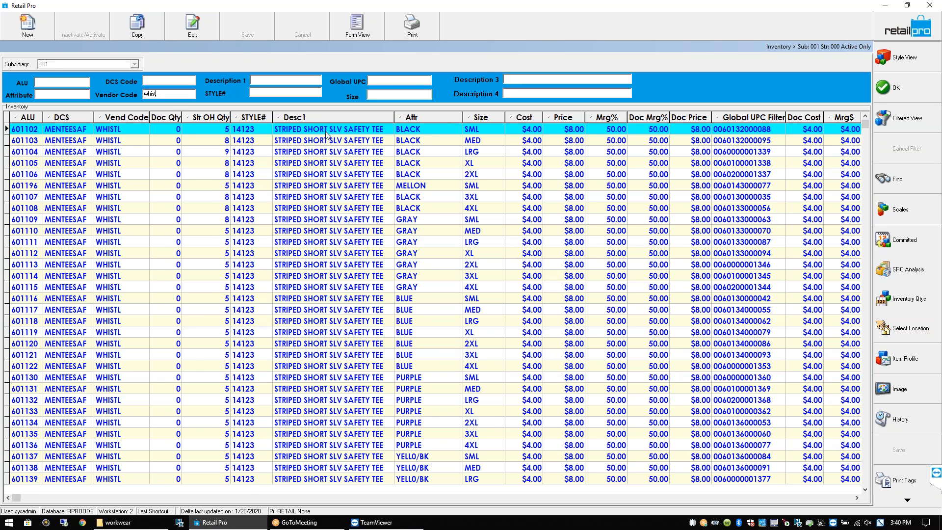
left_click(179, 131)
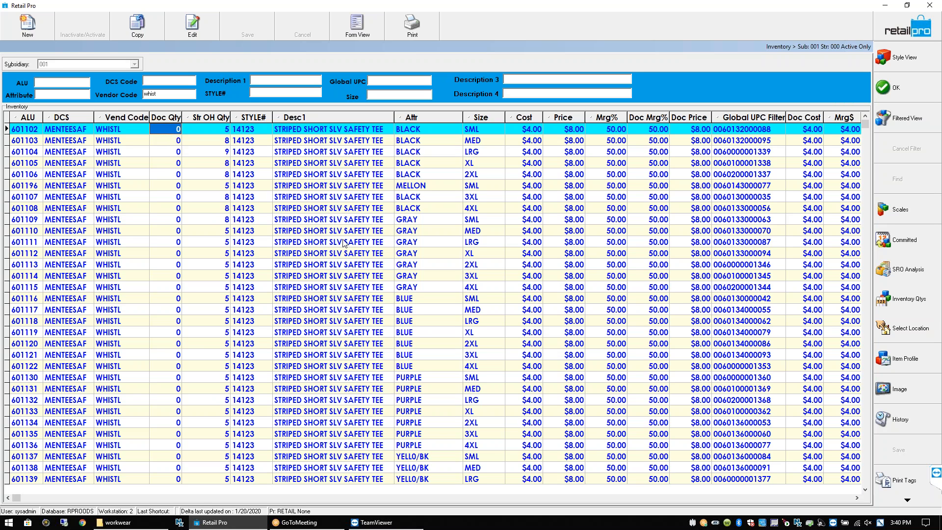
left_click(473, 444)
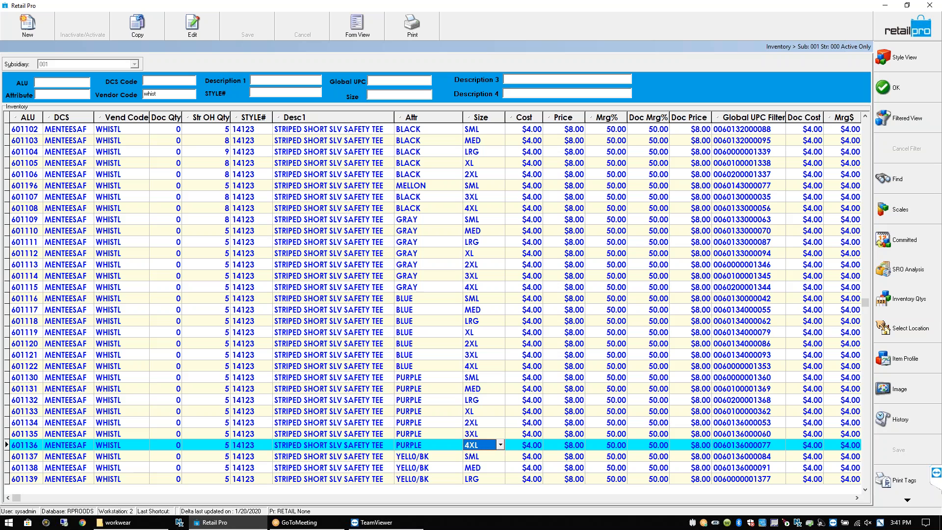
Bring item 601136, the purple 4XL tee at $8.00, into the order and select its Item Note8
left_click(885, 88)
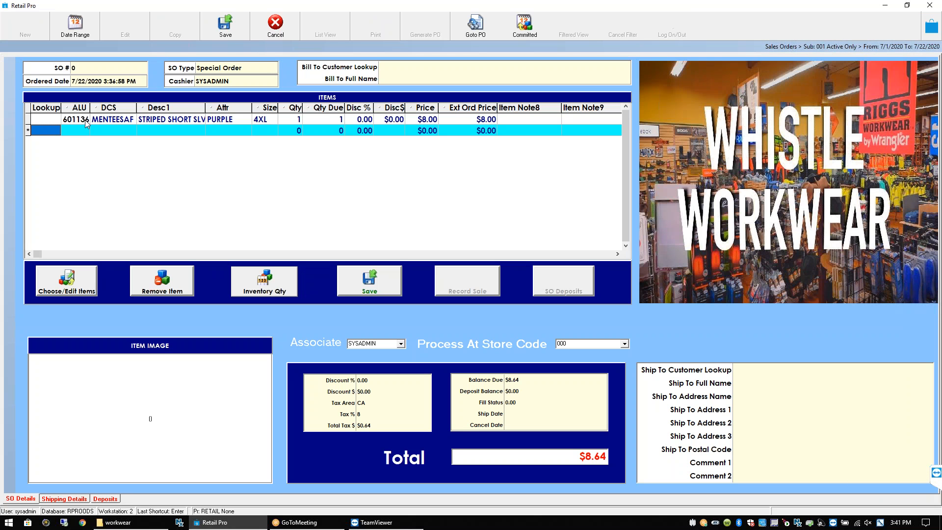
left_click(78, 120)
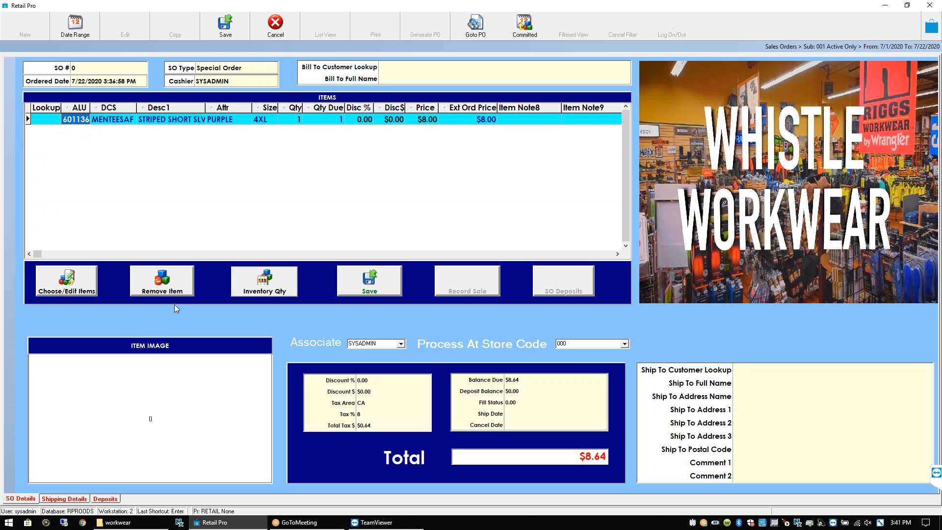
left_click(533, 118)
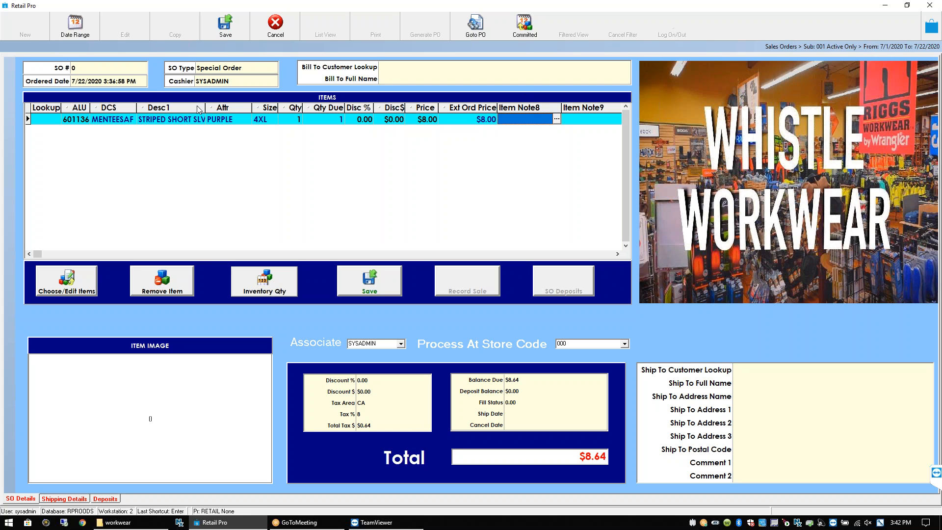
Delete the purple 4XL tee line so the special order totals $0.00
left_click(151, 289)
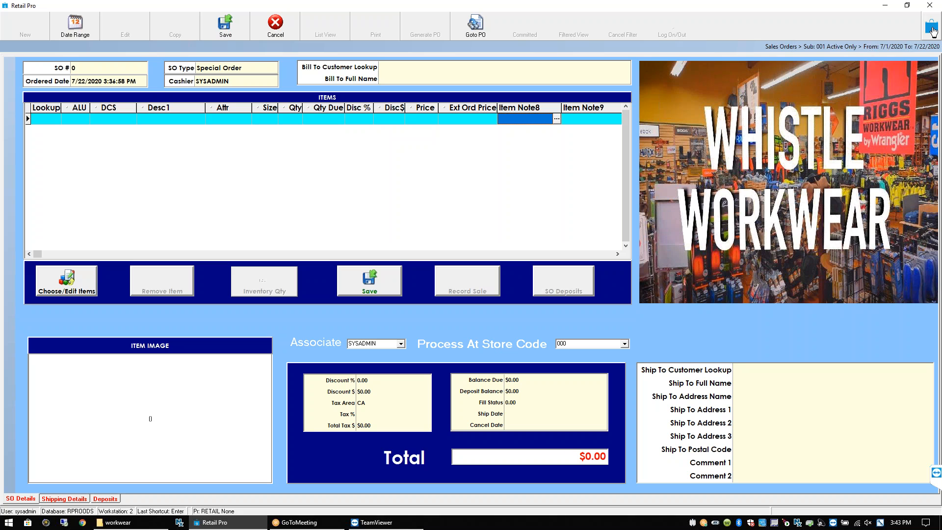
Cancel the sales order, confirming the discard, and open the unfiltered Inventory list
left_click(932, 30)
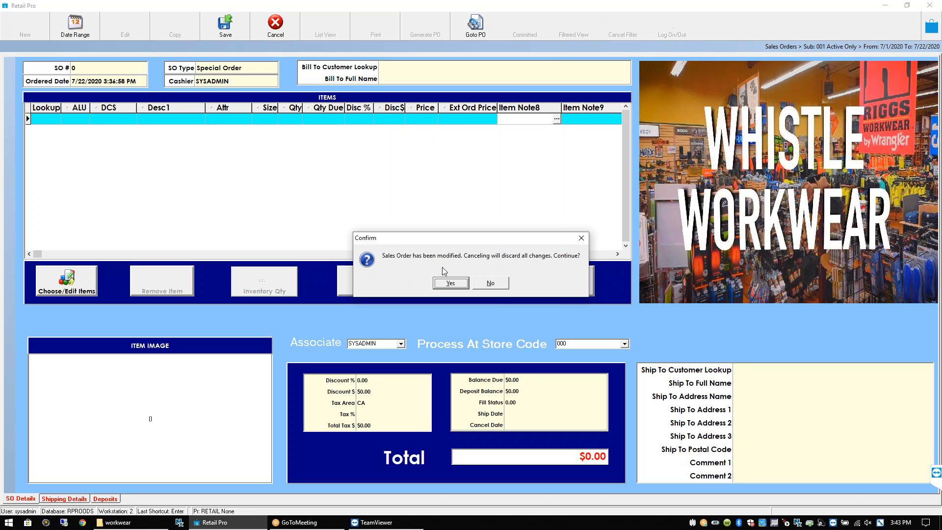
left_click(491, 283)
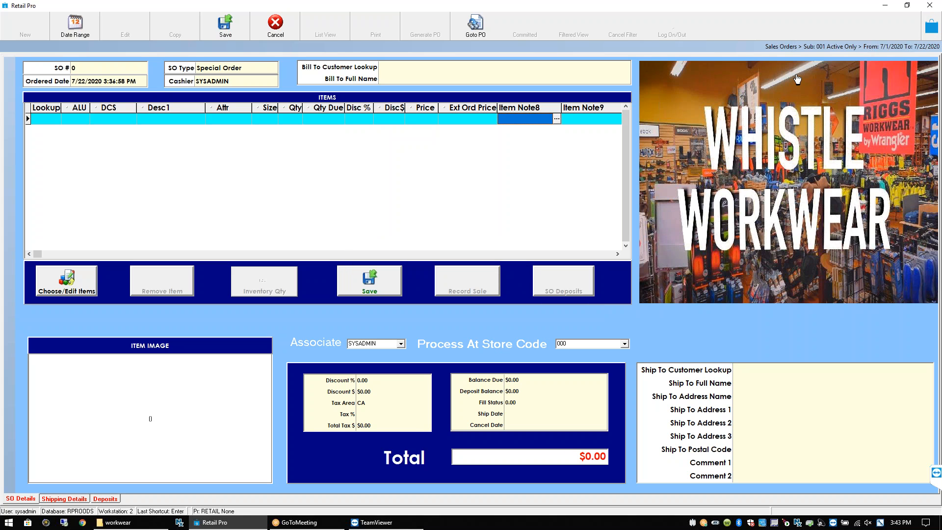
left_click(931, 27)
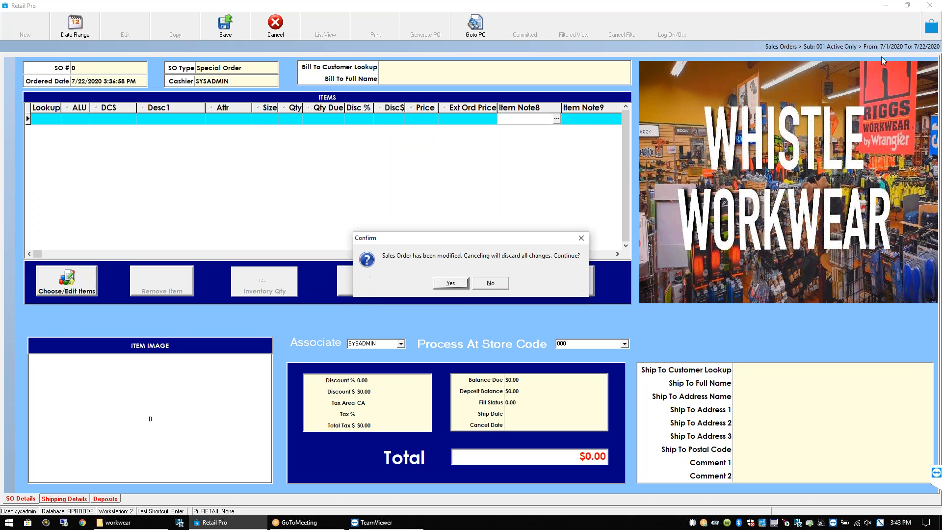
left_click(449, 283)
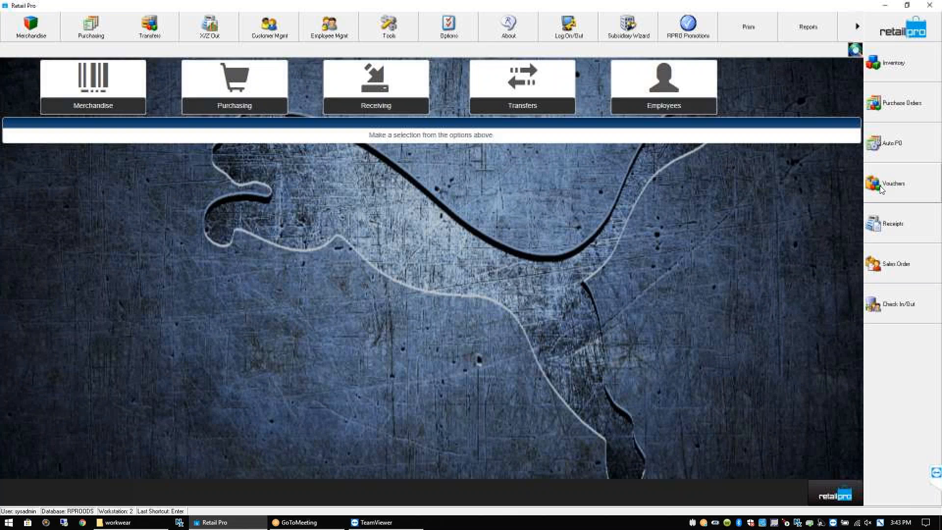
left_click(893, 63)
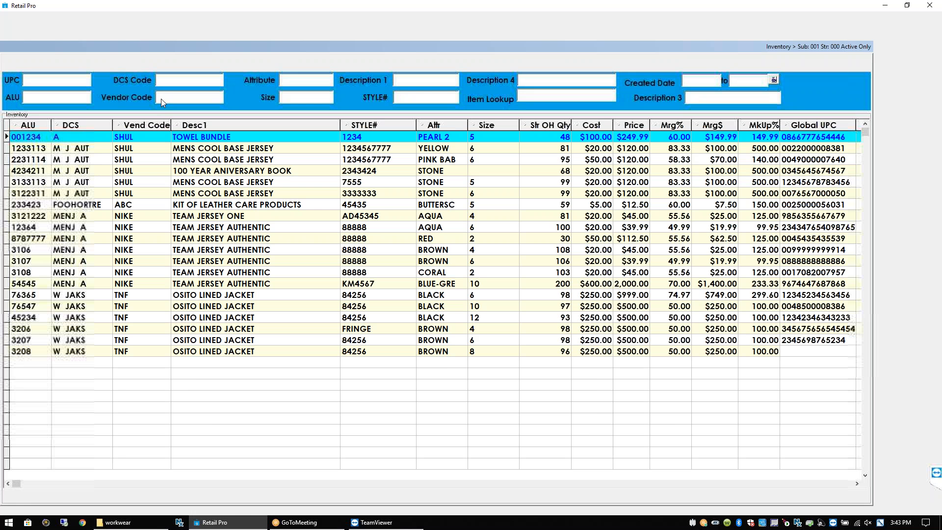
Filter the inventory list by vendor code 'Whist'
left_click(161, 99)
type("Whist")
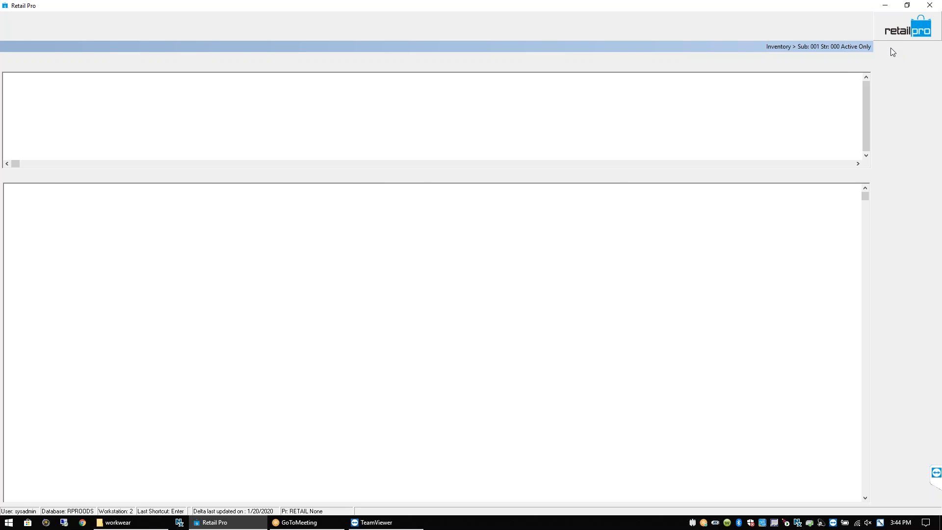
Show the safety tee's style grid with BLACK/SML selected, then minimize Retail Pro and open the workwear folder
left_click(898, 58)
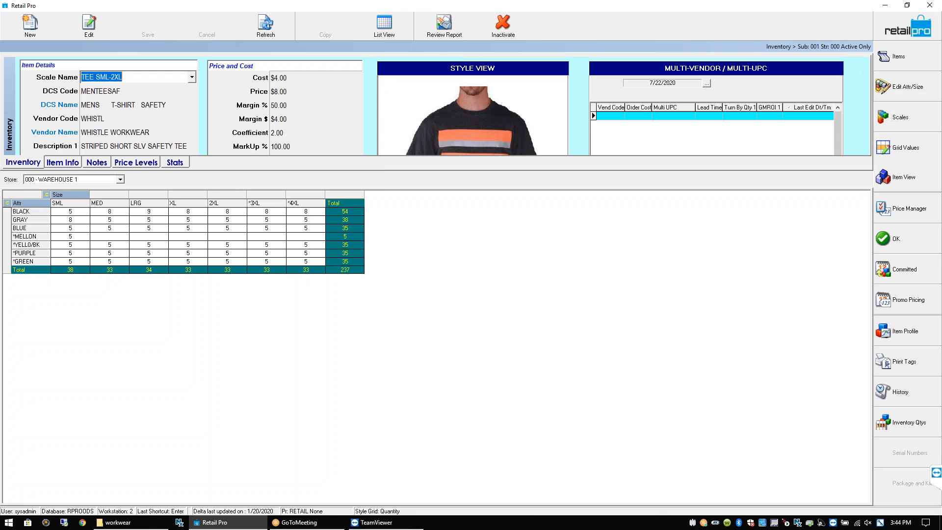
left_click_drag(407, 269, 410, 285)
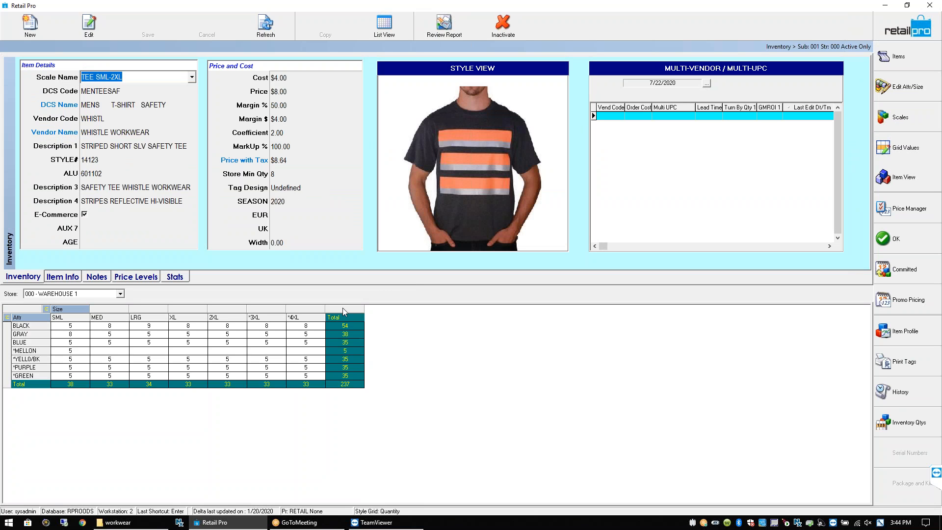
left_click(80, 327)
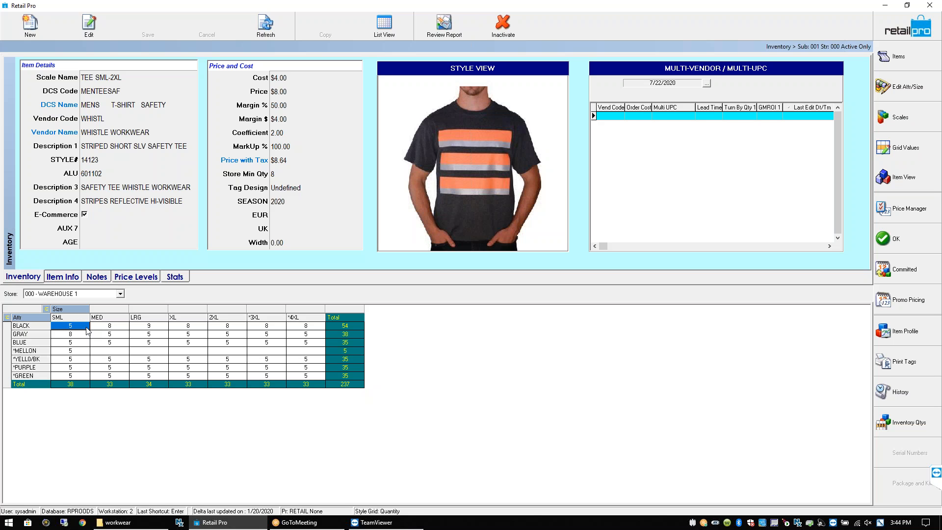
left_click(885, 6)
double_click(93, 400)
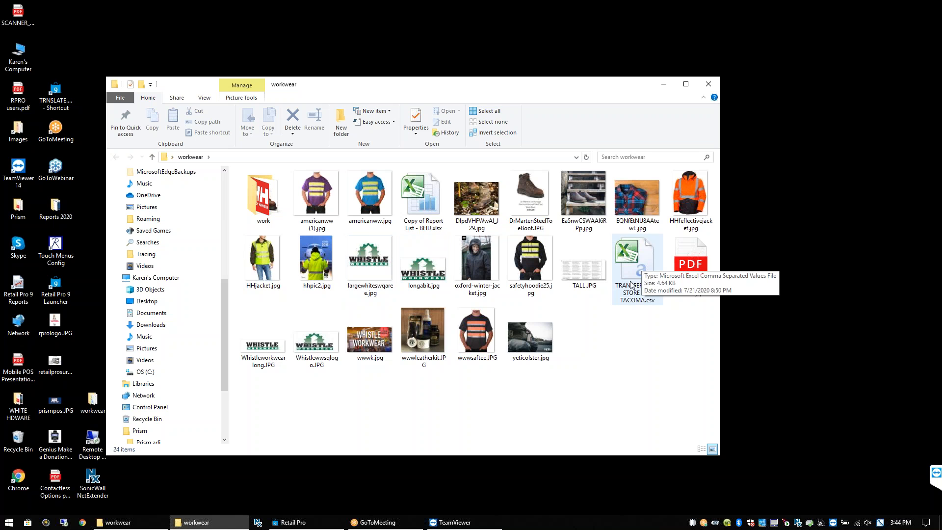
Open Copy of Report List - BHD.xlsx from the workwear folder in Excel
left_click(420, 193)
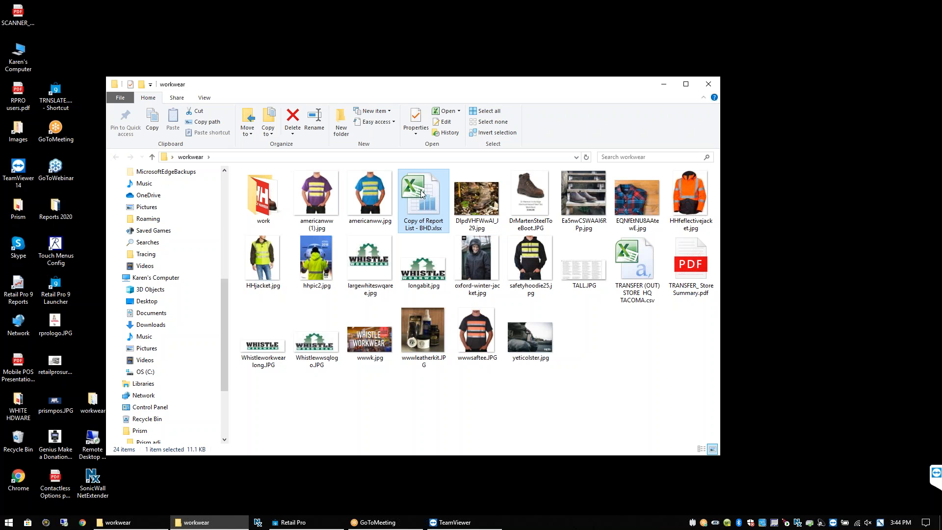
double_click(421, 193)
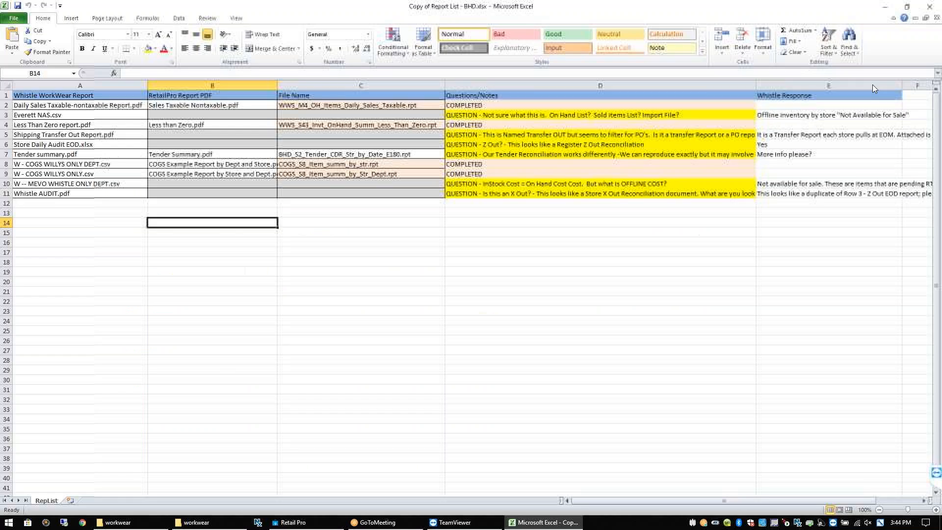
Read the Whistle response in cell E3, then minimize the Excel workbook
left_click(853, 116)
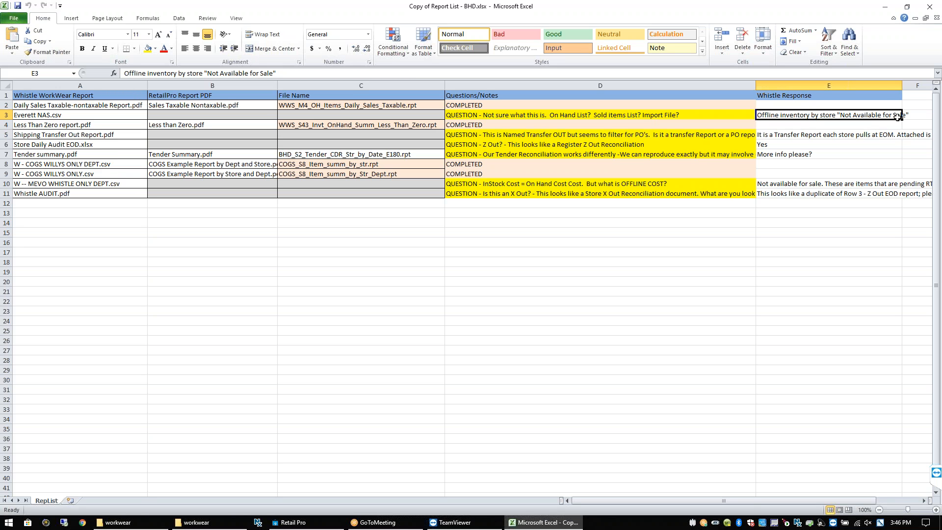
left_click(870, 126)
left_click(863, 115)
left_click(885, 7)
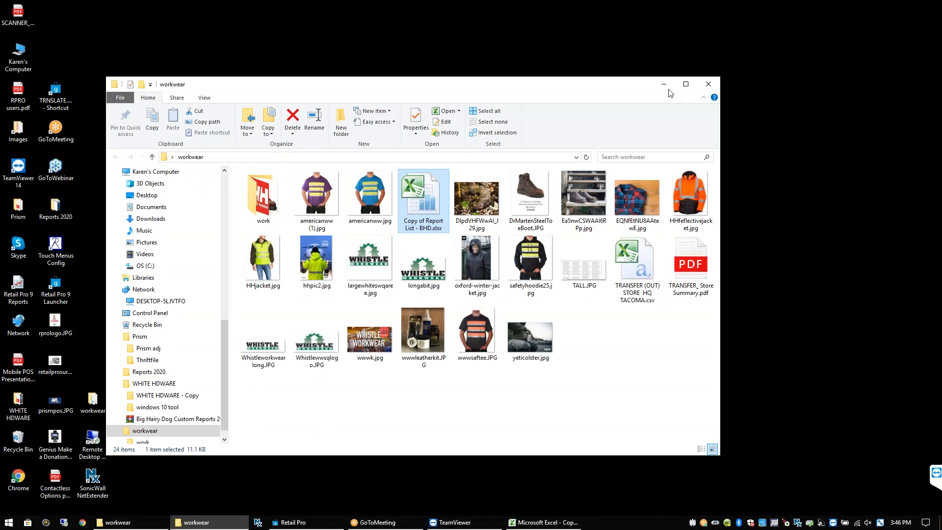
Minimize the workwear folder window and bring Retail Pro back to the front
left_click(664, 84)
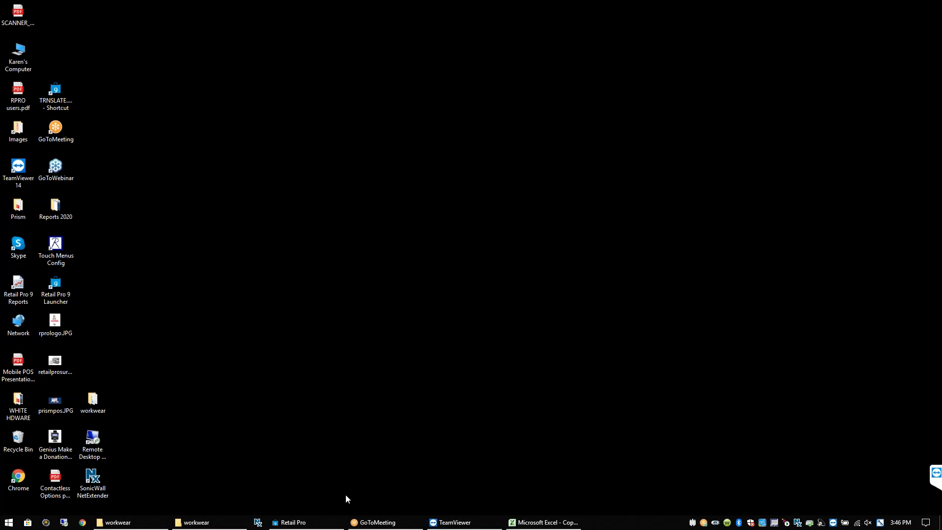
left_click(297, 523)
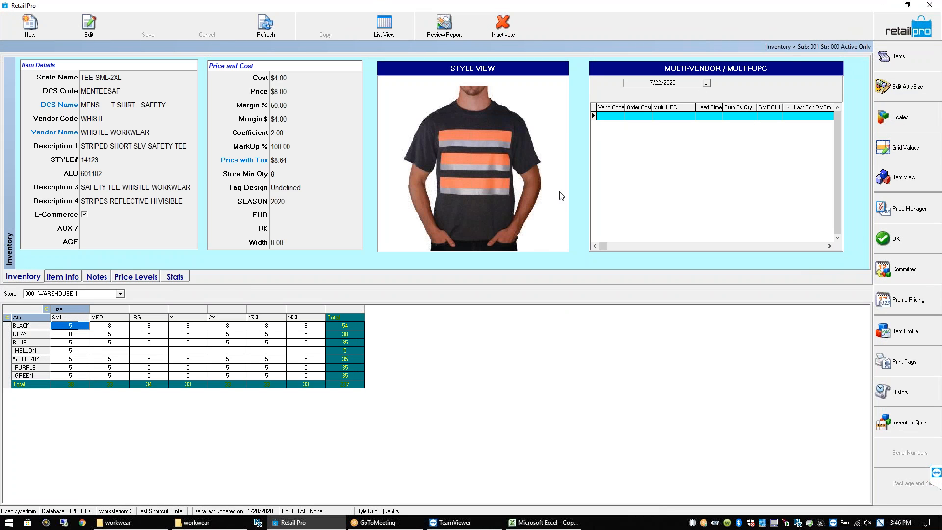
List the safety tee's individual size and colour items, then exit inventory to the main menu
left_click(885, 52)
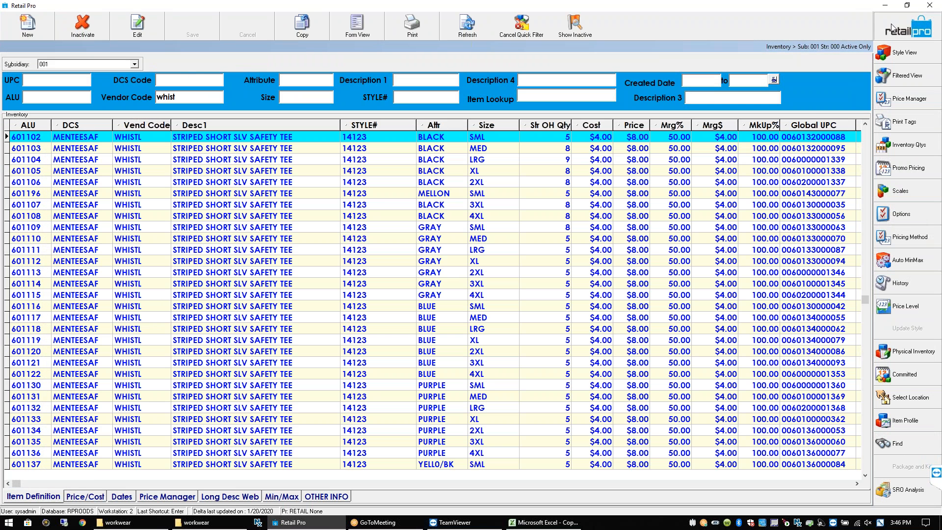
double_click(804, 147)
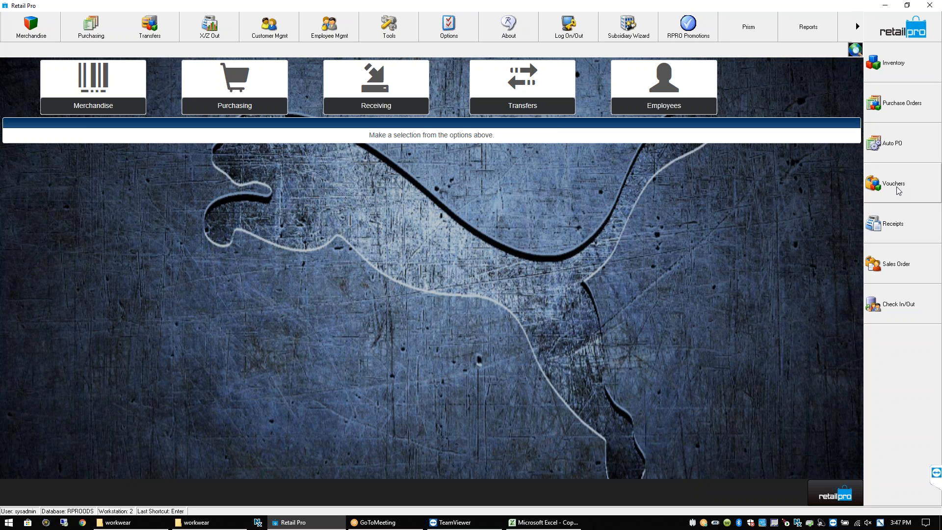
Create a new voucher from Vouchers with its Voucher Type set to Return
left_click(898, 190)
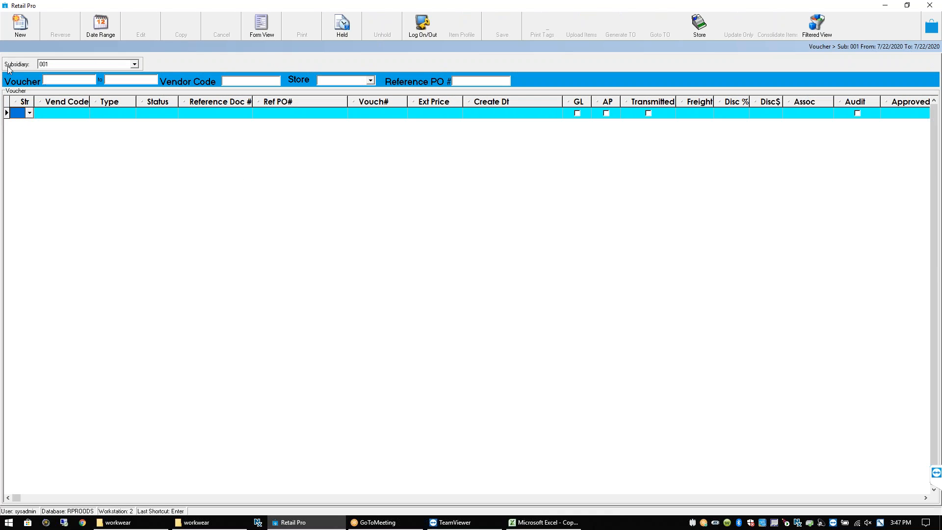
left_click(22, 29)
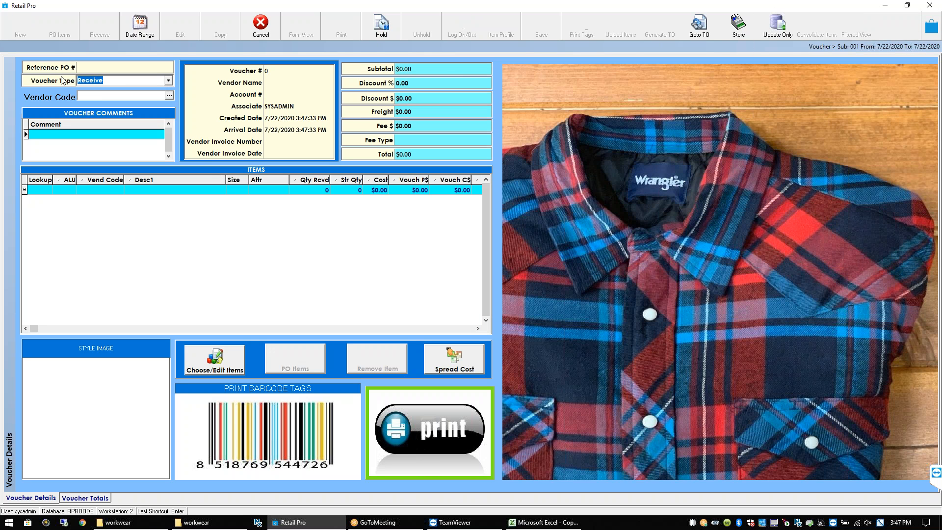
left_click(88, 69)
key("Tab")
left_click(169, 81)
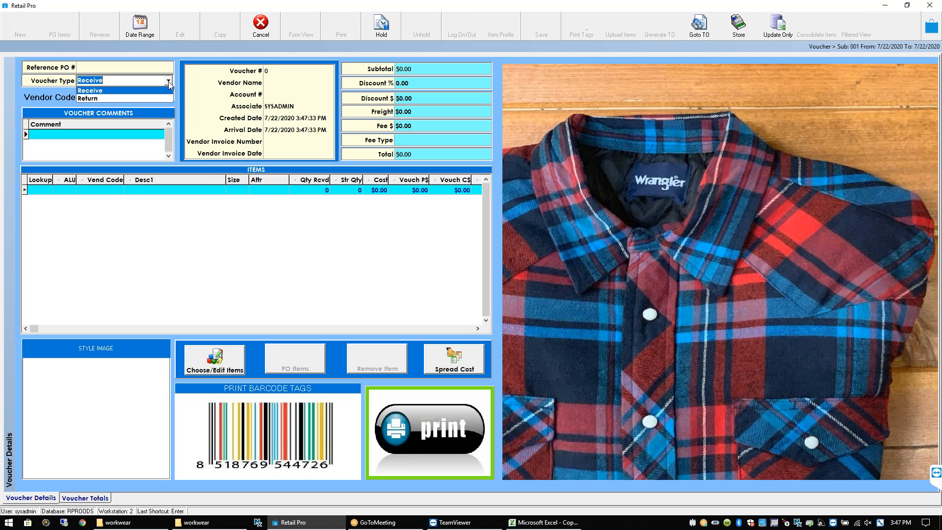
left_click(108, 100)
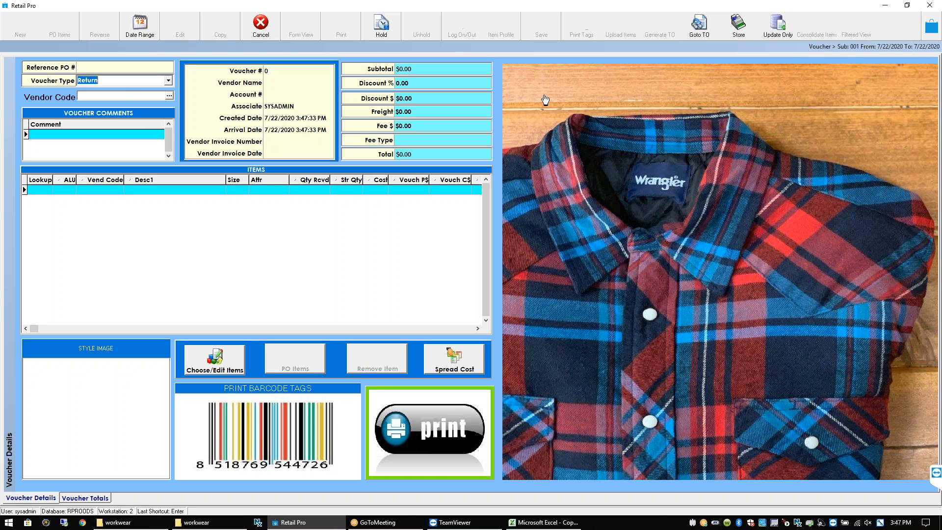
left_click(86, 98)
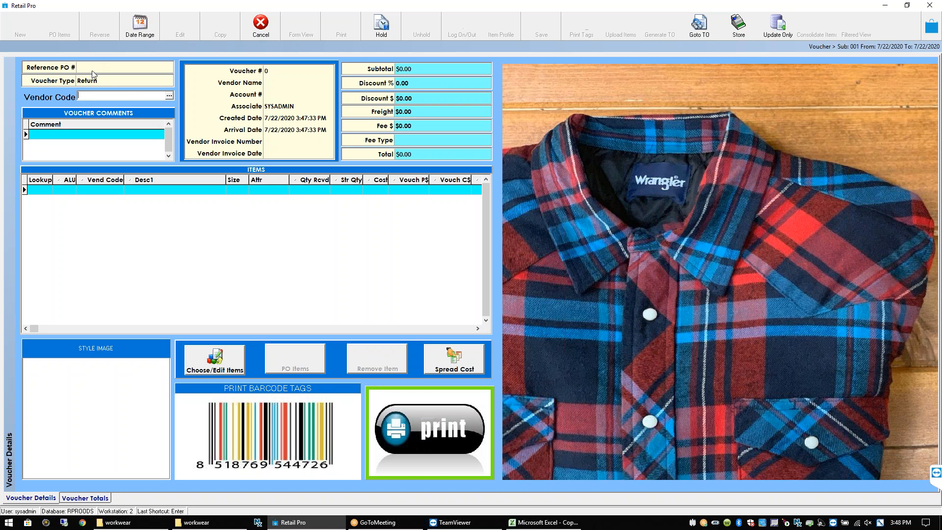
Add item 601102 to the return voucher, then try item 500, which is refused for a vendor mismatch
left_click(94, 80)
left_click(96, 97)
left_click(44, 191)
type("601102")
key("Return")
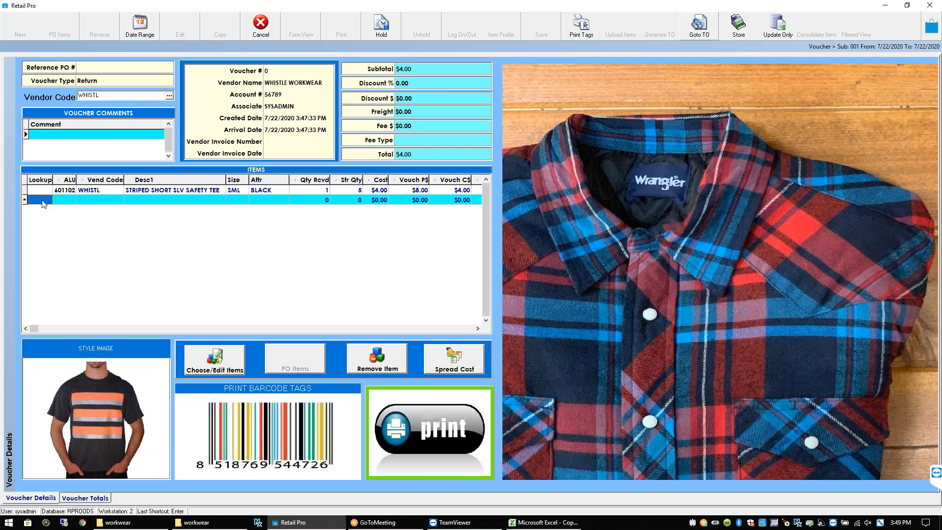
type("500")
key("Return")
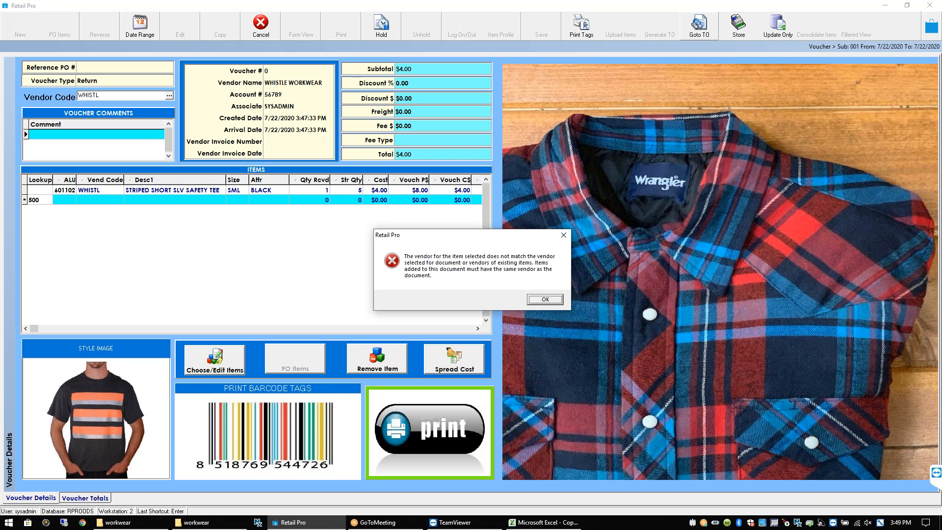
Dismiss the vendor-mismatch error and discard the blank row, leaving only item 601102 at $4.00
left_click(545, 300)
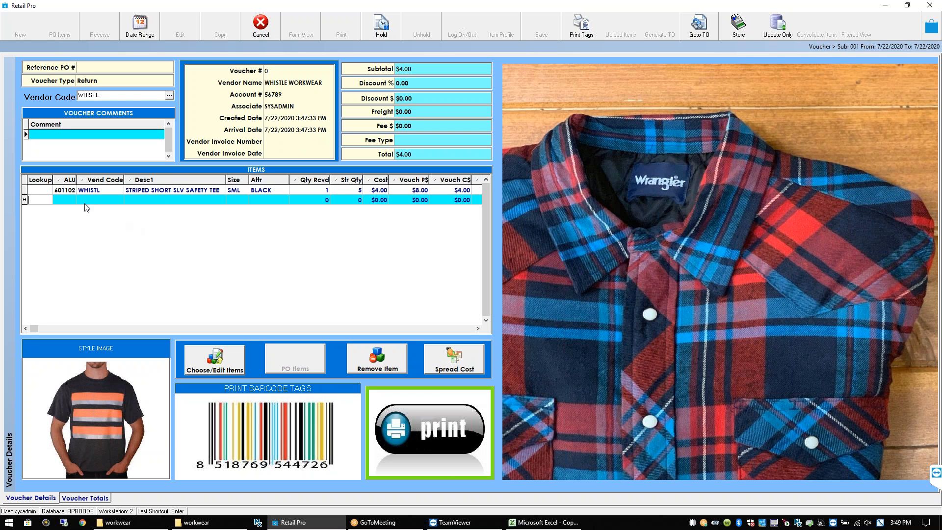
left_click(42, 194)
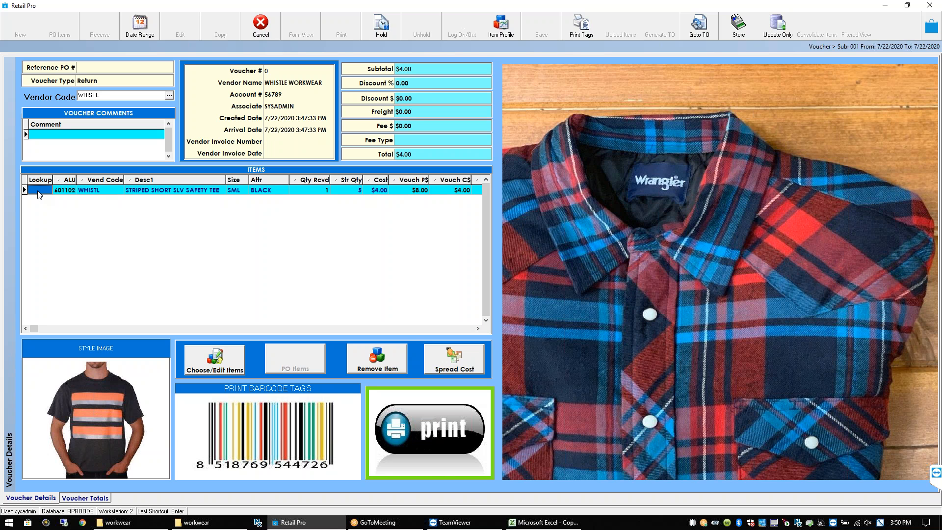
left_click(103, 80)
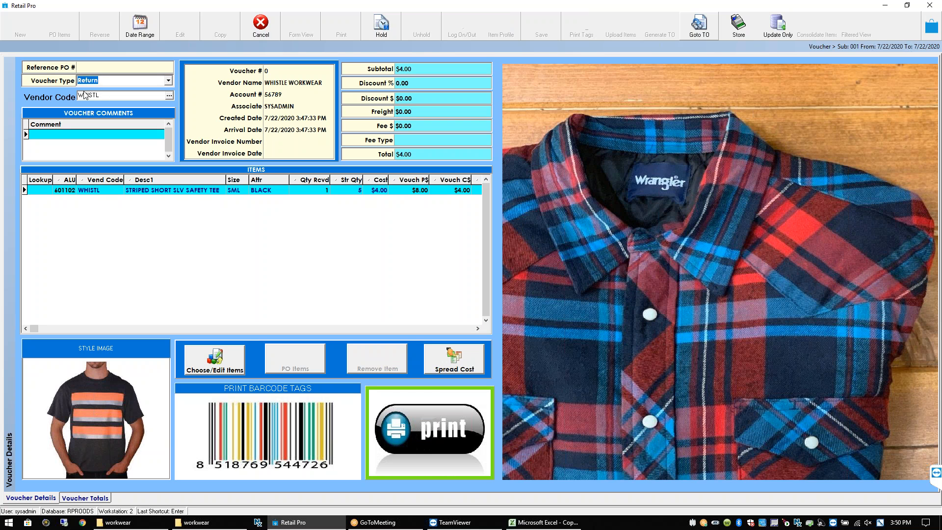
left_click(477, 328)
left_click_drag(477, 329, 23, 329)
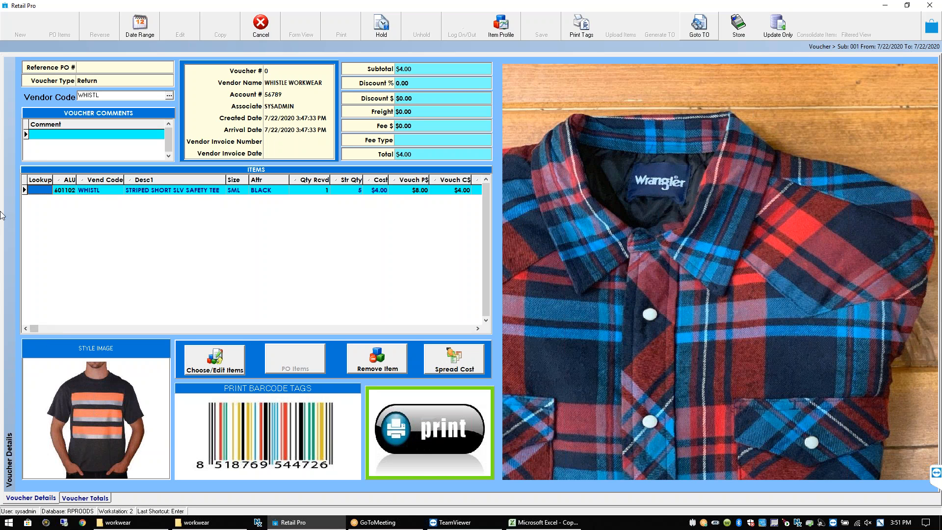
Enter the return authorization number as the voucher comment
left_click(41, 137)
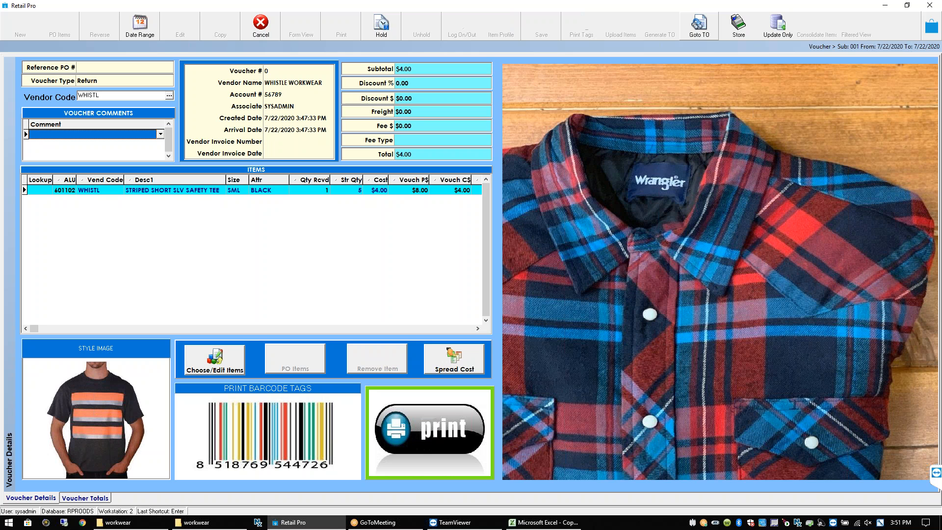
type("RA#12345")
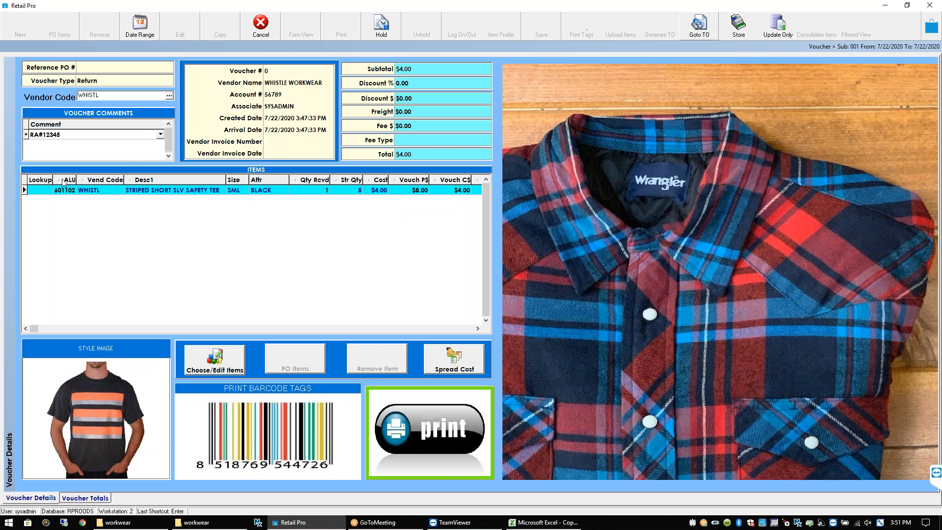
left_click(47, 191)
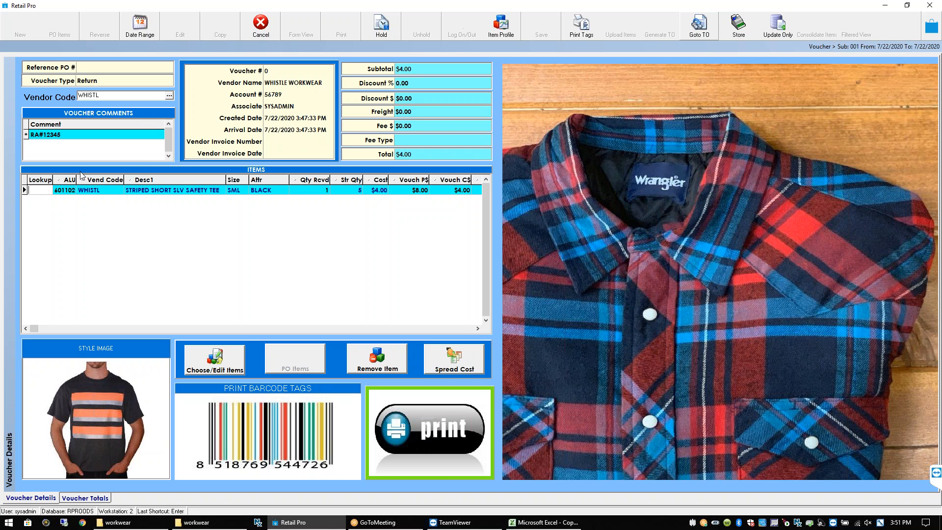
Post the return to inventory as voucher 1154 and choose a print layout
left_click(442, 434)
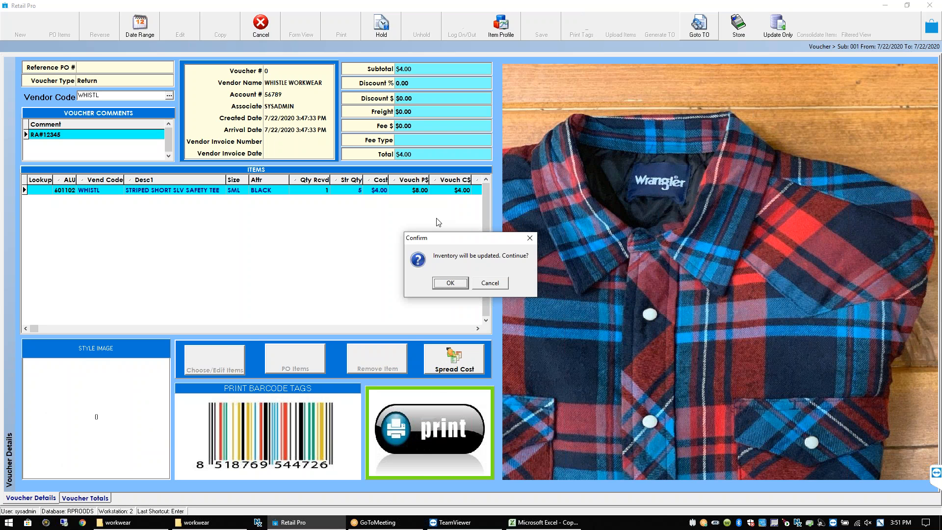
left_click(463, 285)
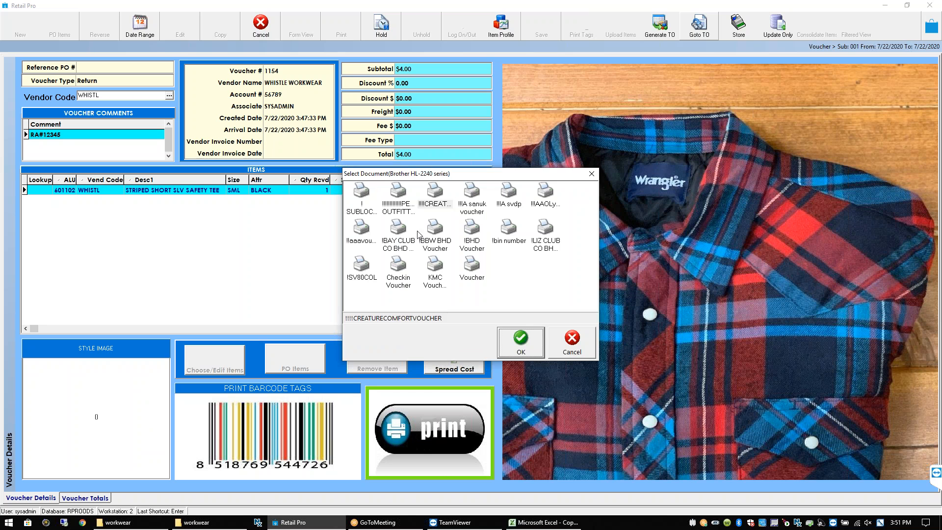
left_click(405, 205)
left_click(521, 341)
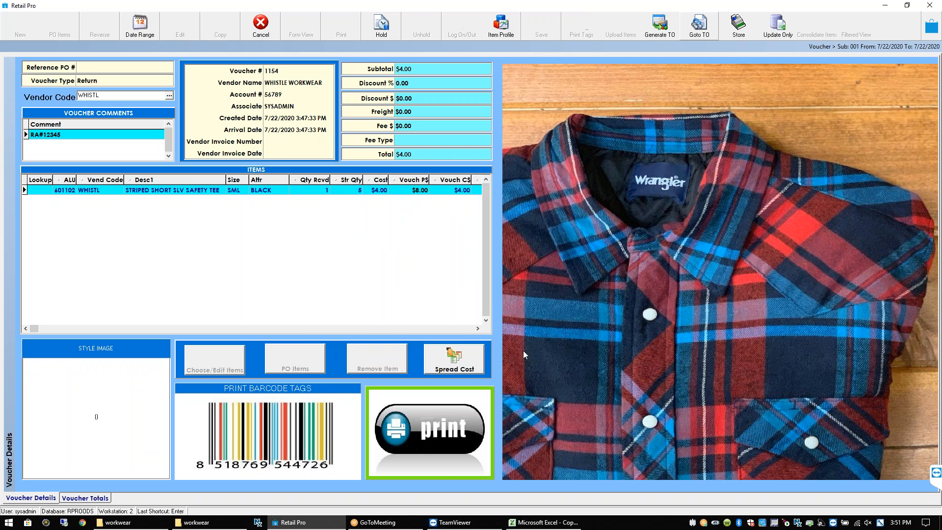
Preview voucher 1154, listing the black SML striped tee at $4.00 cost
left_click(517, 362)
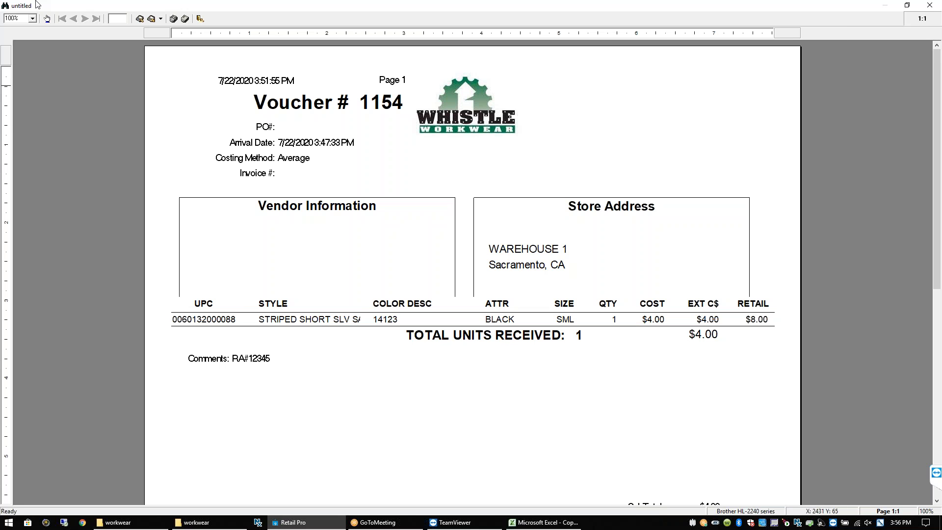
Close the voucher report preview without saving and filter Inventory to vendor code 'whist'
left_click(930, 7)
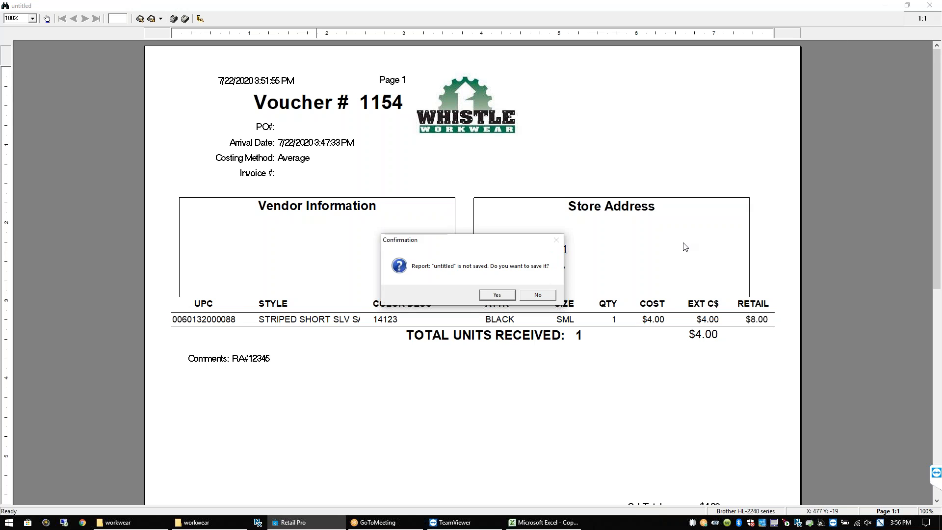
left_click(537, 294)
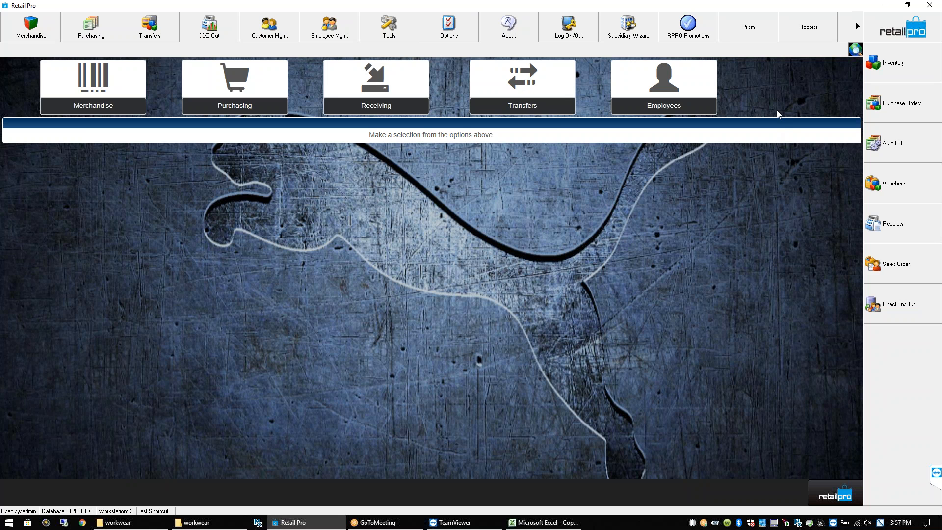
left_click(900, 59)
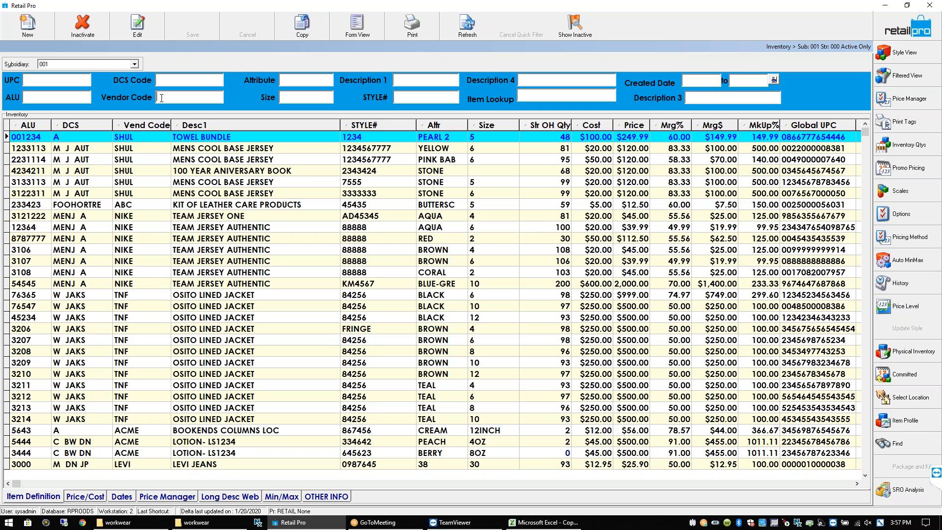
type("whist")
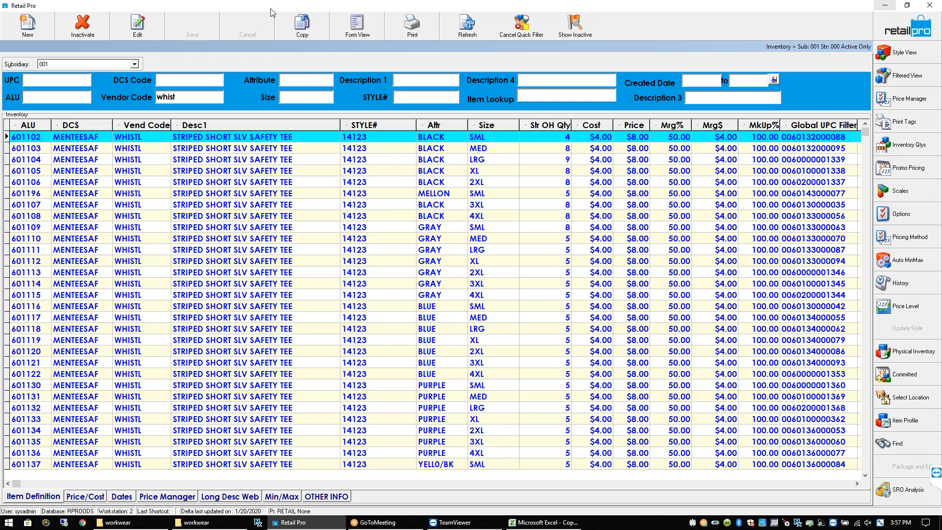
Jump to the Whistle sweatshirt rows at the end of the item list, then minimize Retail Pro
left_click(269, 142)
key("ctrl+End")
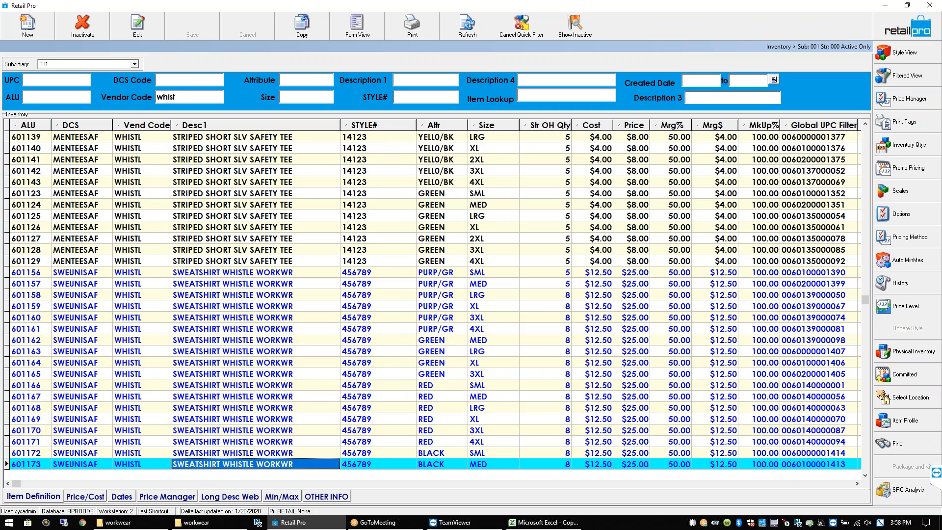
left_click(247, 275)
key("ctrl+End")
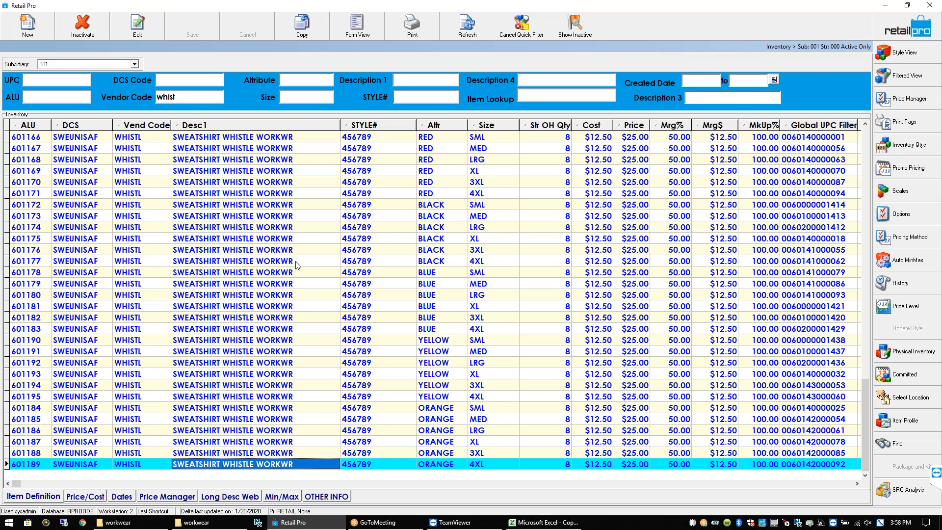
left_click(886, 7)
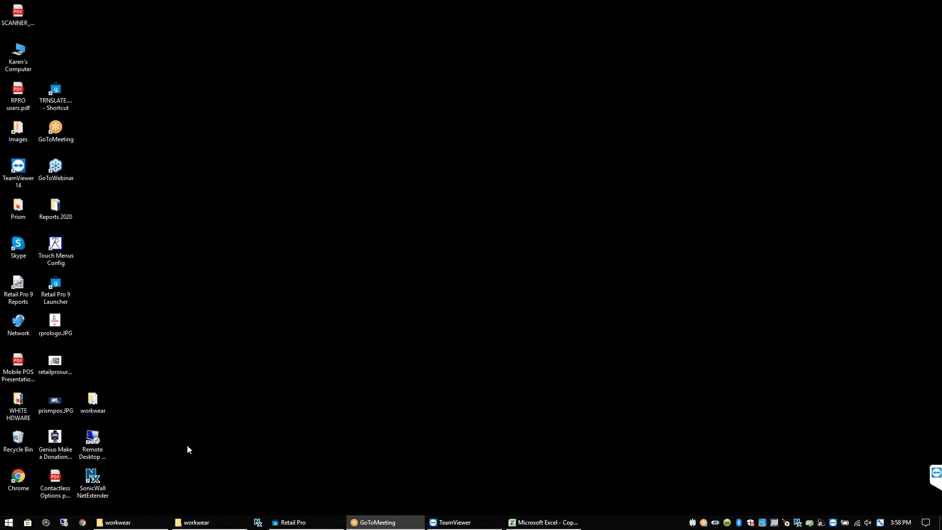
Confirm the NetExtender VPN is connected and connect Remote Desktop to the saved work computer
double_click(99, 486)
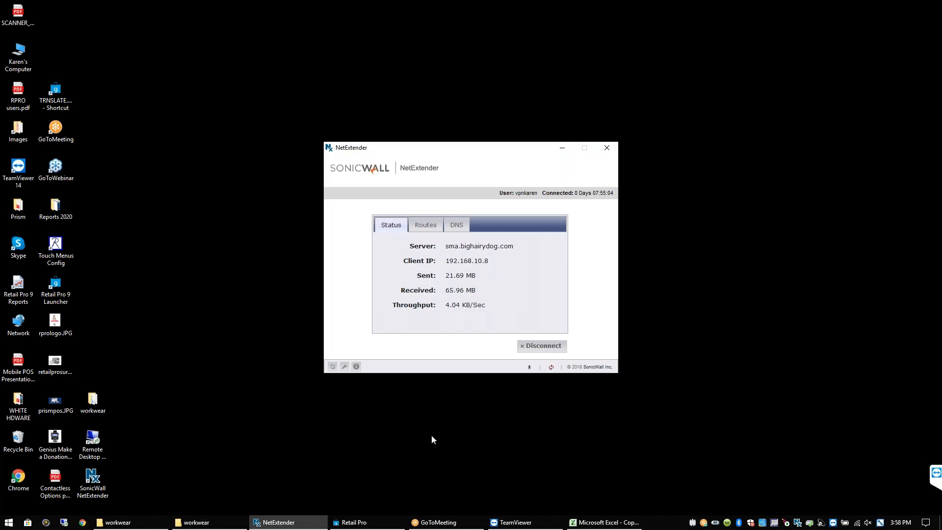
left_click(550, 163)
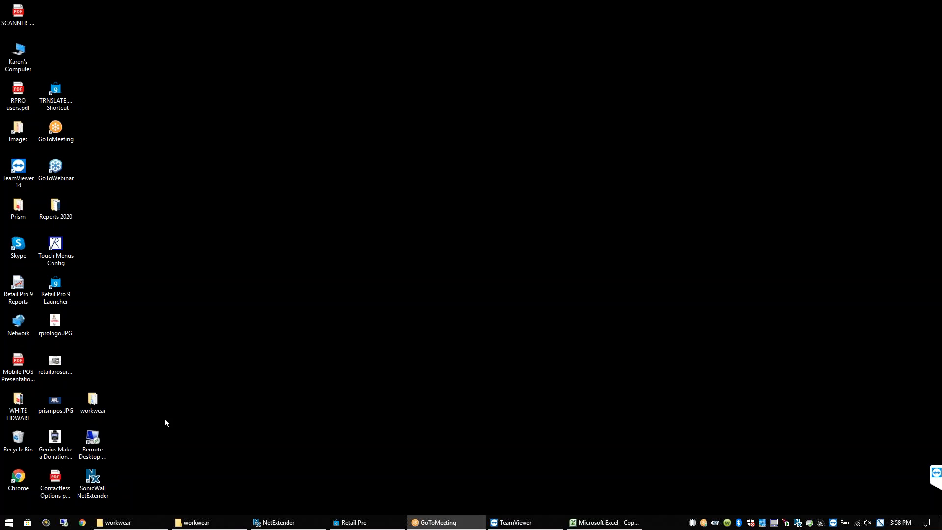
double_click(96, 444)
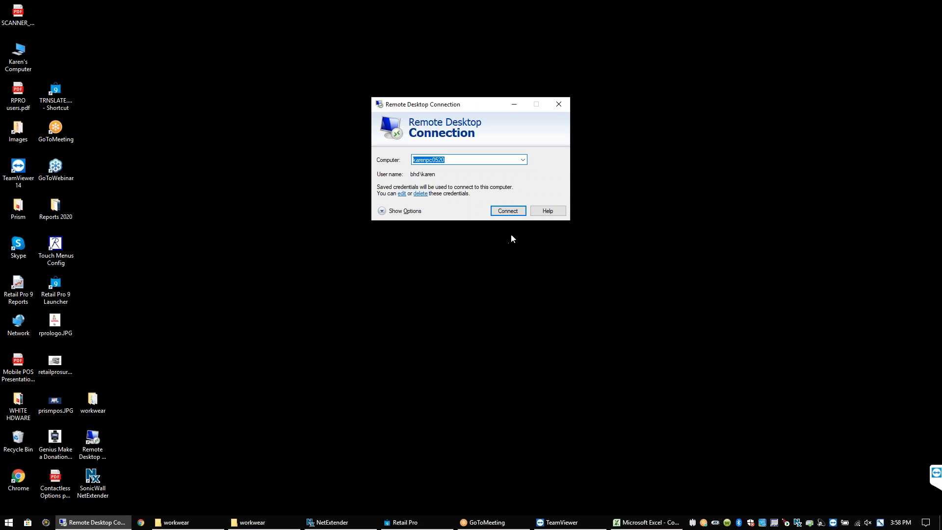
key("Return")
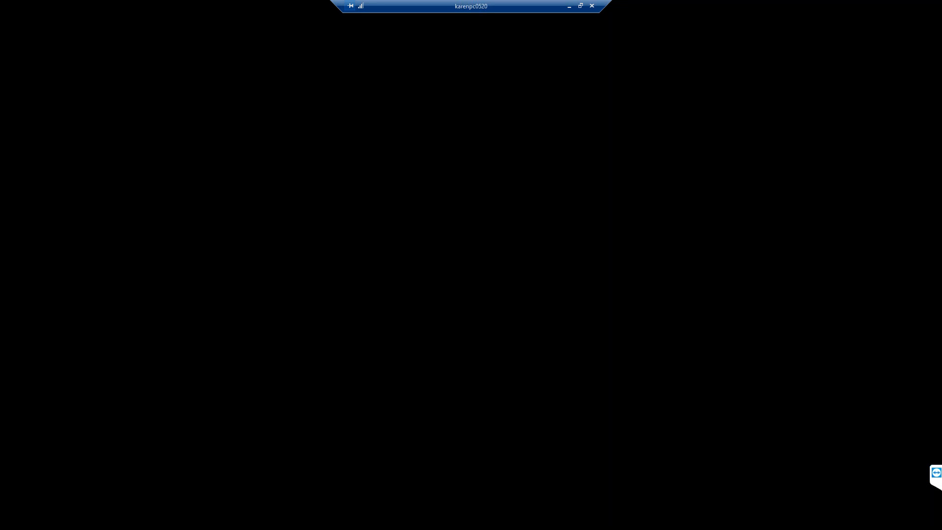
Start Outlook remotely and read the maximized 'RMS Matrix Grid - grey SKUs are N/A' email from the subfolder
key("super")
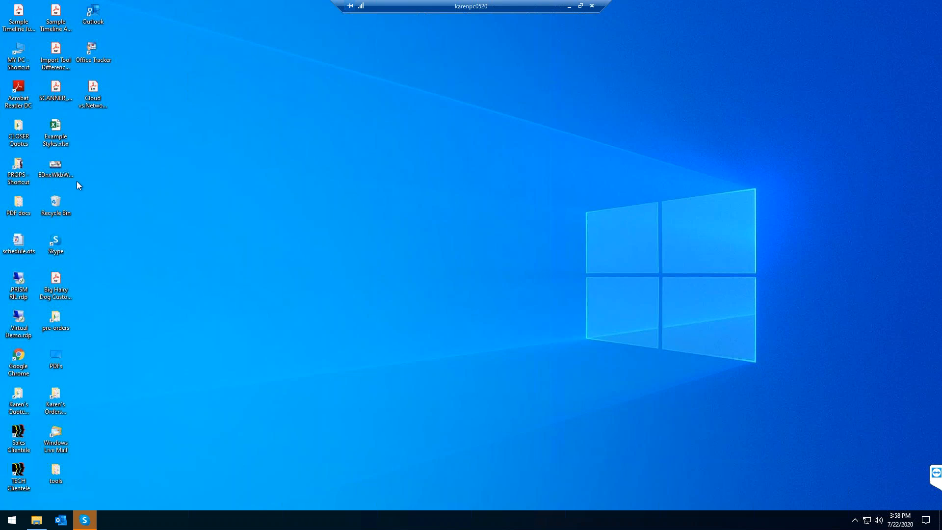
left_click(61, 520)
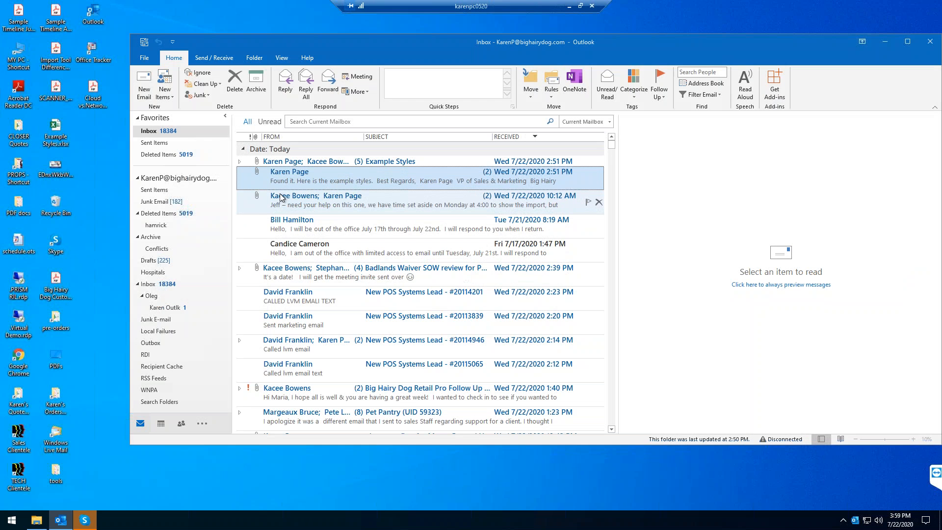
left_click(164, 307)
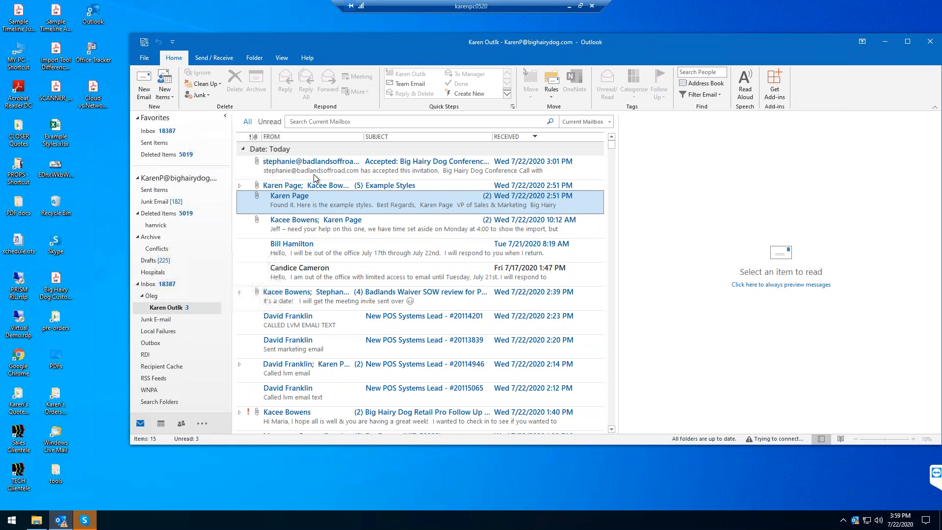
double_click(310, 166)
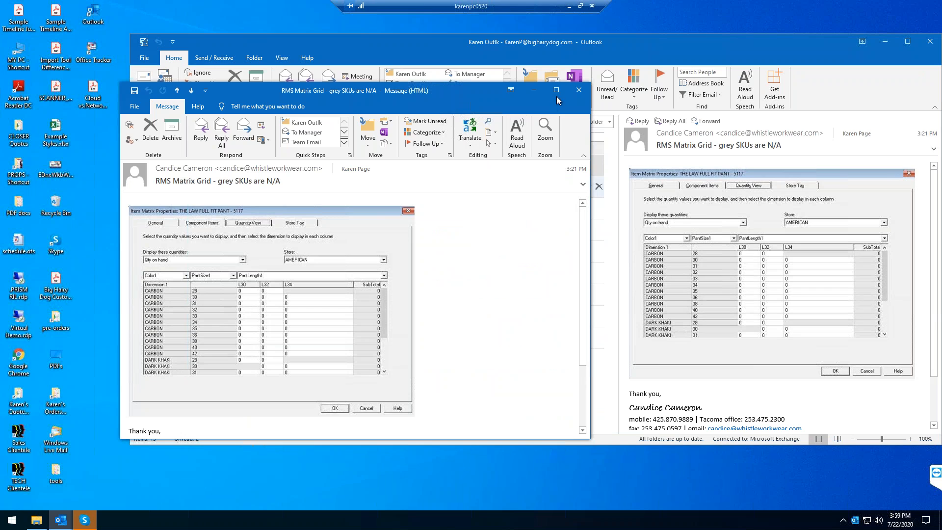
left_click(556, 90)
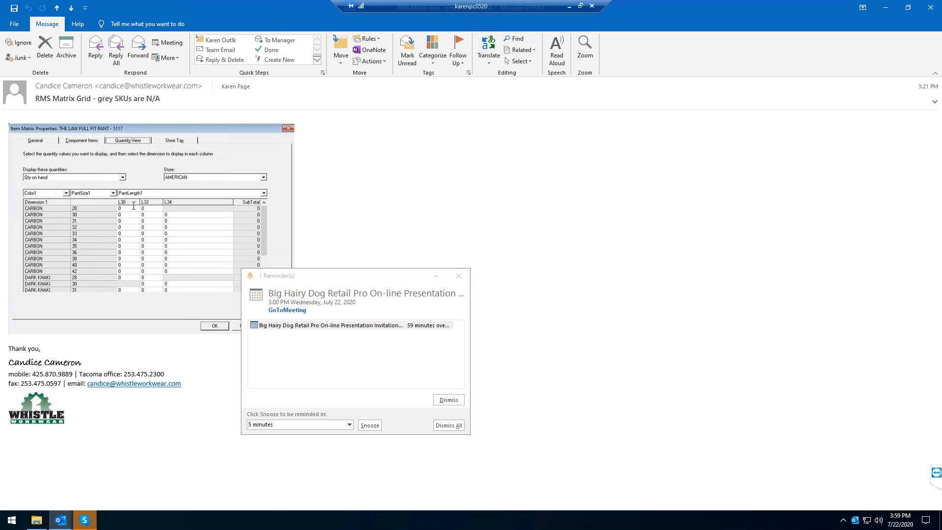
left_click(459, 276)
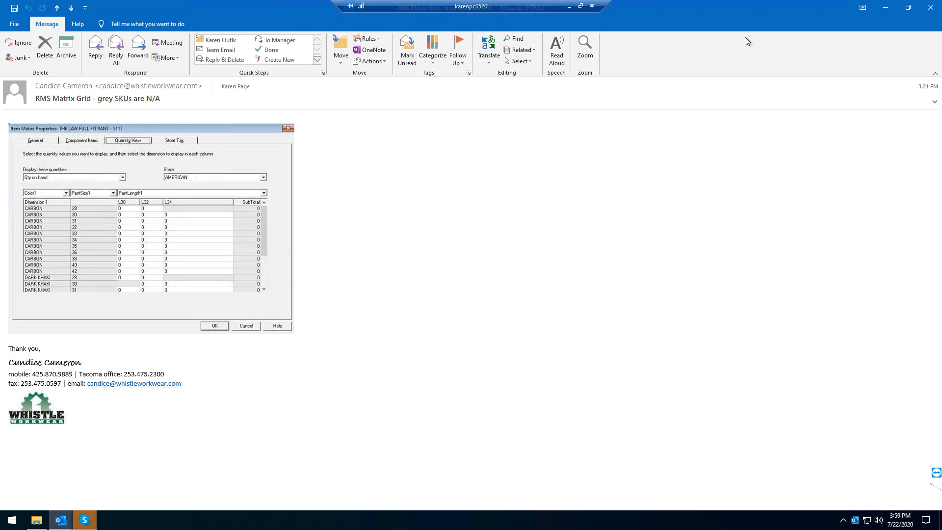
left_click(931, 9)
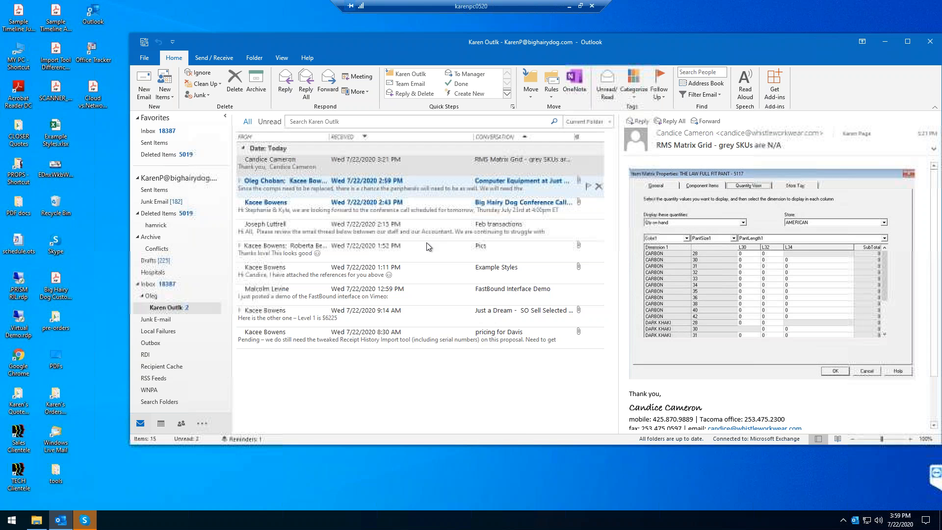
Minimize the remote session and close the NetExtender window from the taskbar
left_click(569, 6)
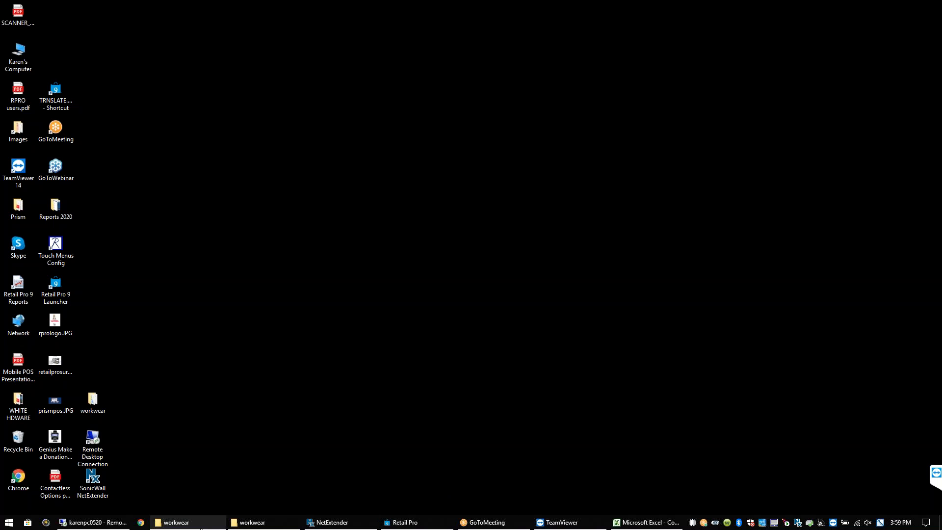
right_click(324, 520)
left_click(319, 505)
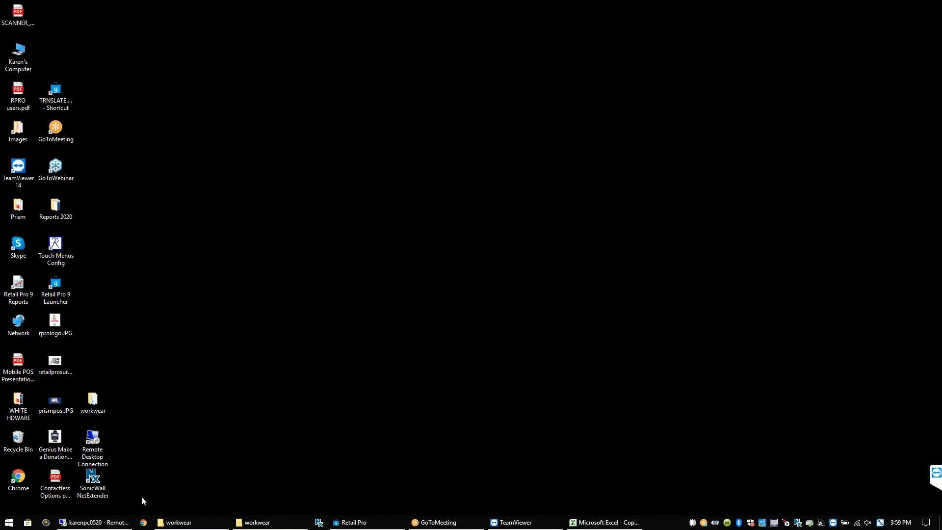
left_click(380, 520)
Switch the selected Whistle sweatshirt items to Style View for 000 - WAREHOUSE 1
left_click(187, 147)
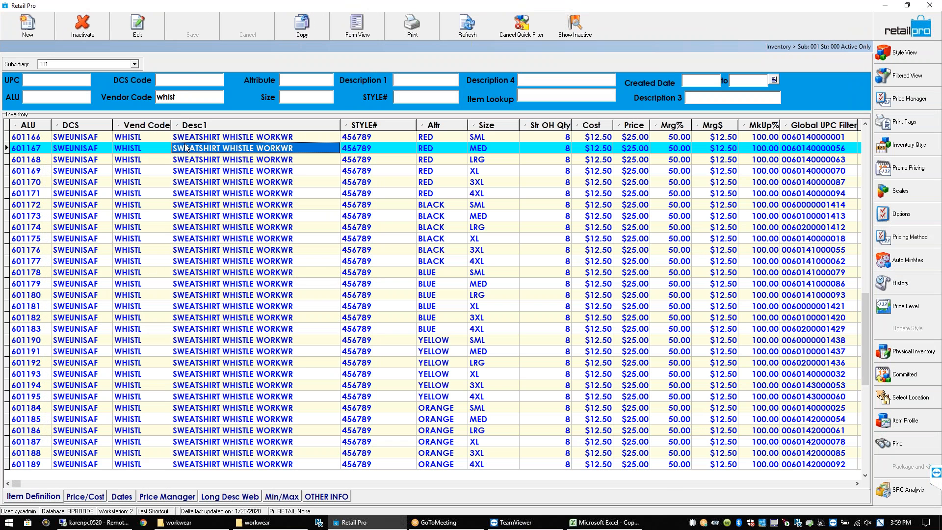
key("ctrl+End")
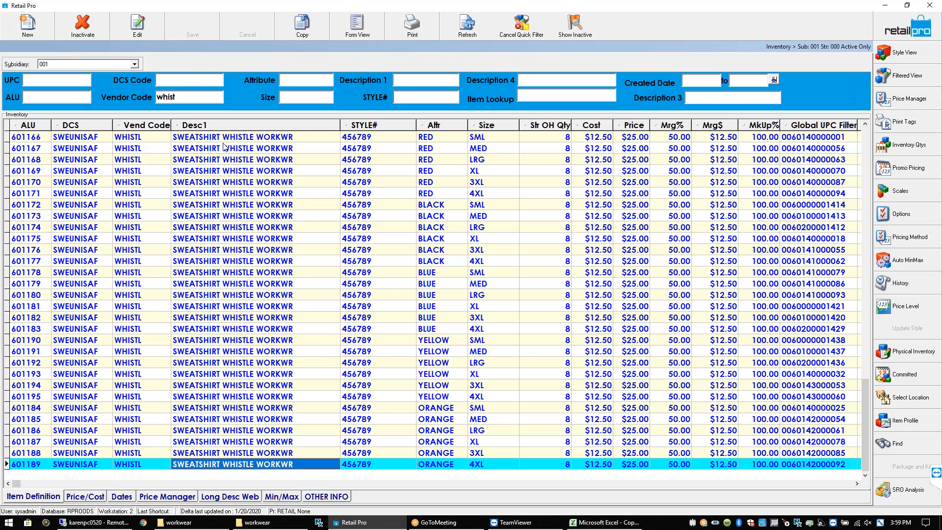
key("ctrl+Home")
left_click(908, 58)
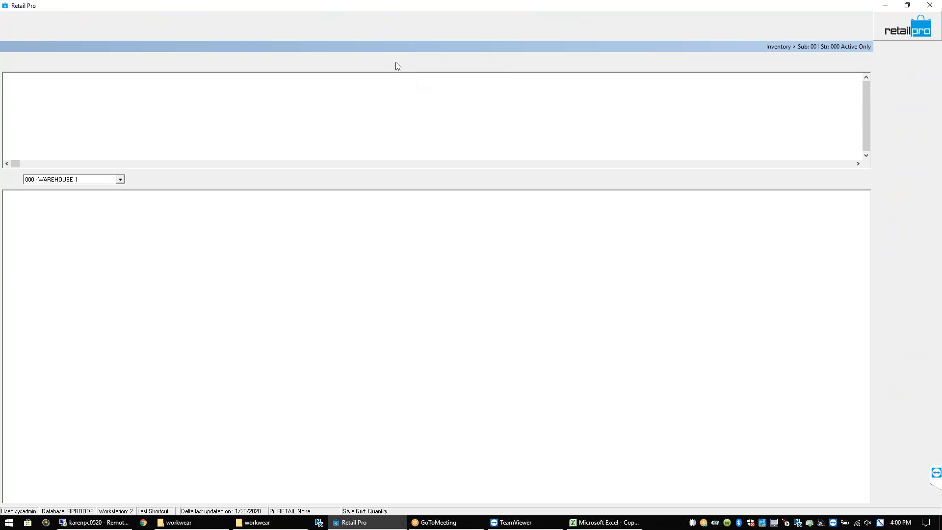
Expand the Item Details panel above the sweatshirt grid and set the Store filter to all stores
left_click(380, 28)
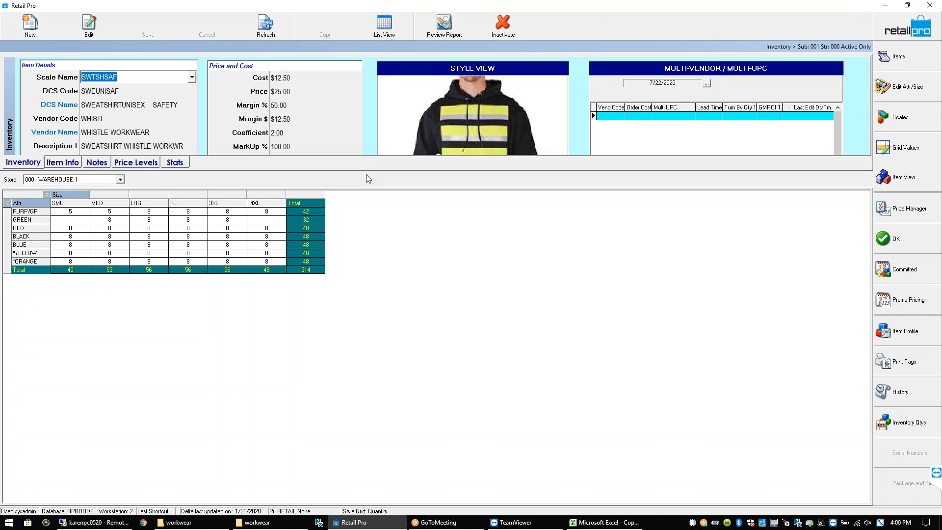
left_click_drag(367, 173, 397, 277)
left_click(70, 319)
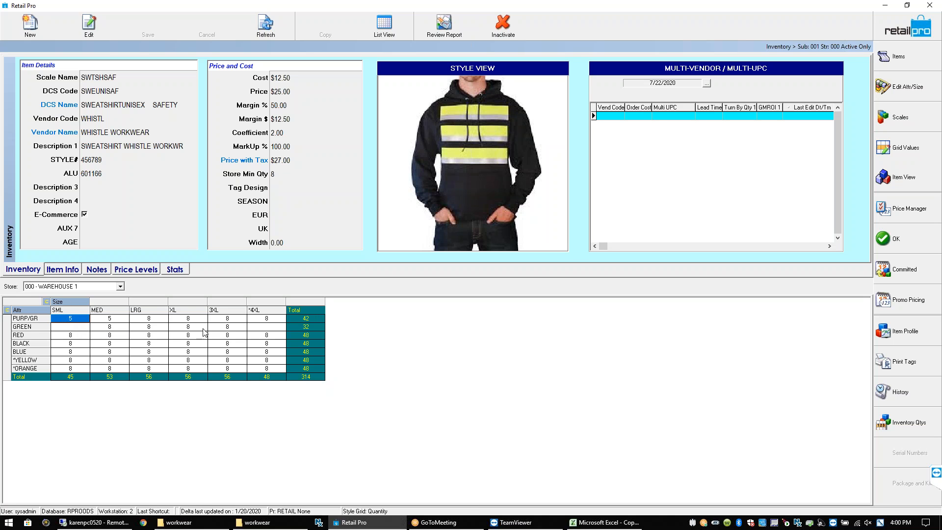
left_click(267, 321)
left_click(120, 287)
left_click(121, 297)
Show <All> stores and group the quantity grid by store, then by colour
left_click(107, 295)
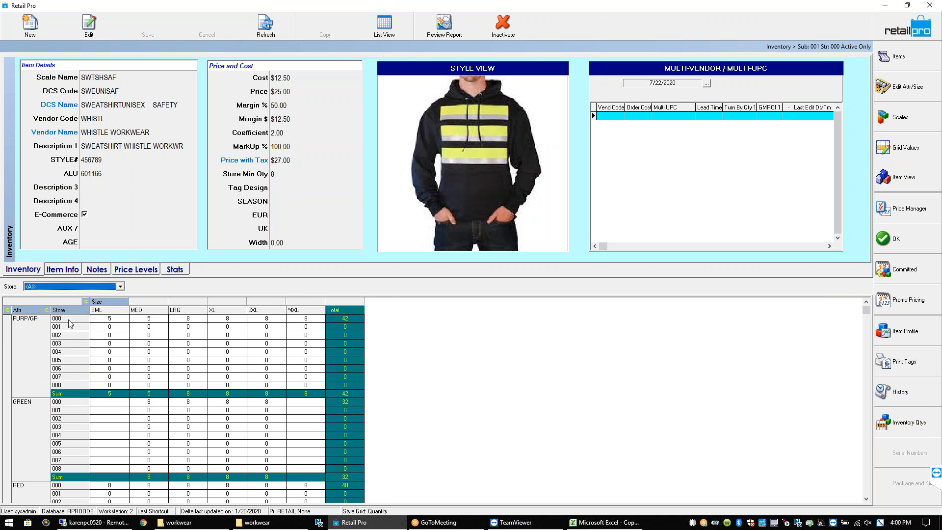
left_click_drag(72, 308, 30, 308)
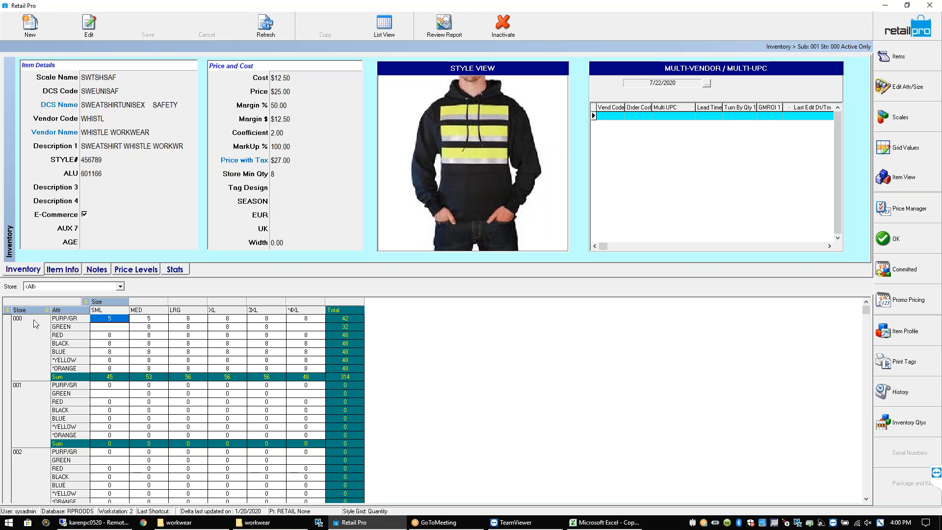
left_click(107, 352)
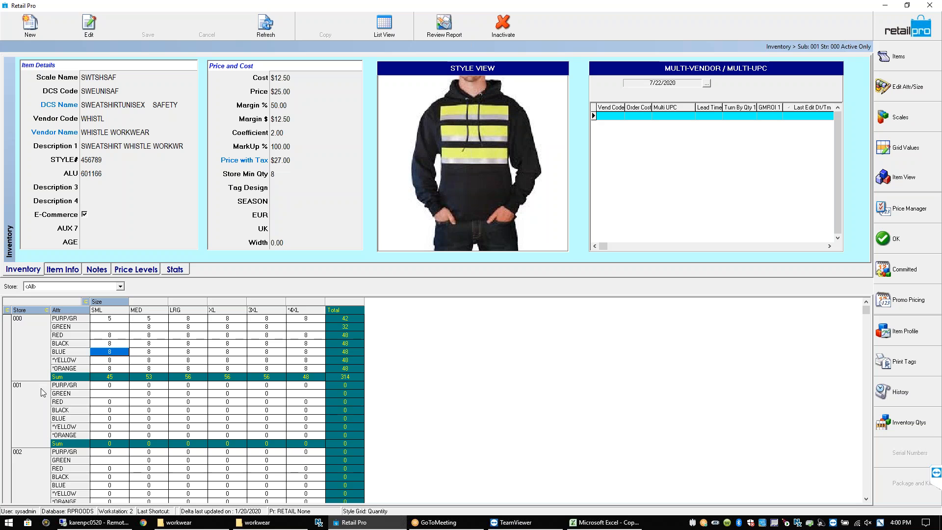
left_click(118, 402)
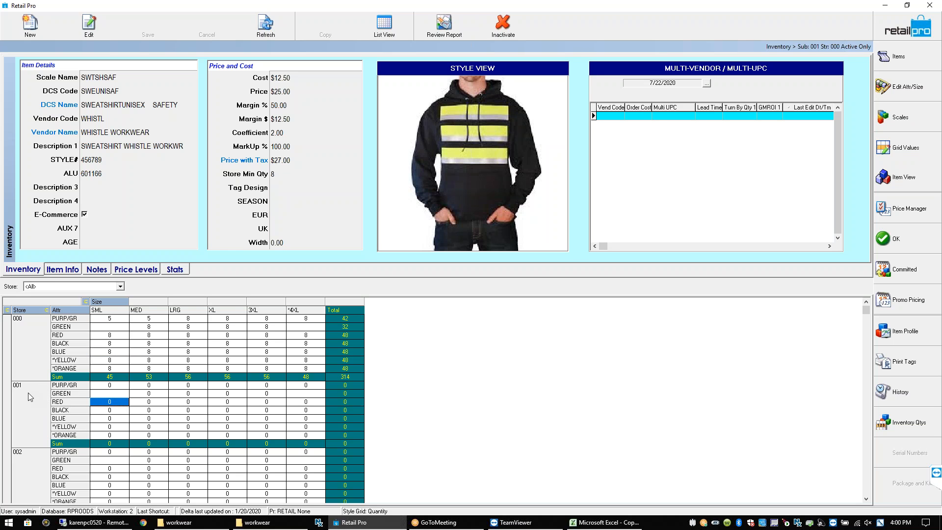
left_click(125, 476)
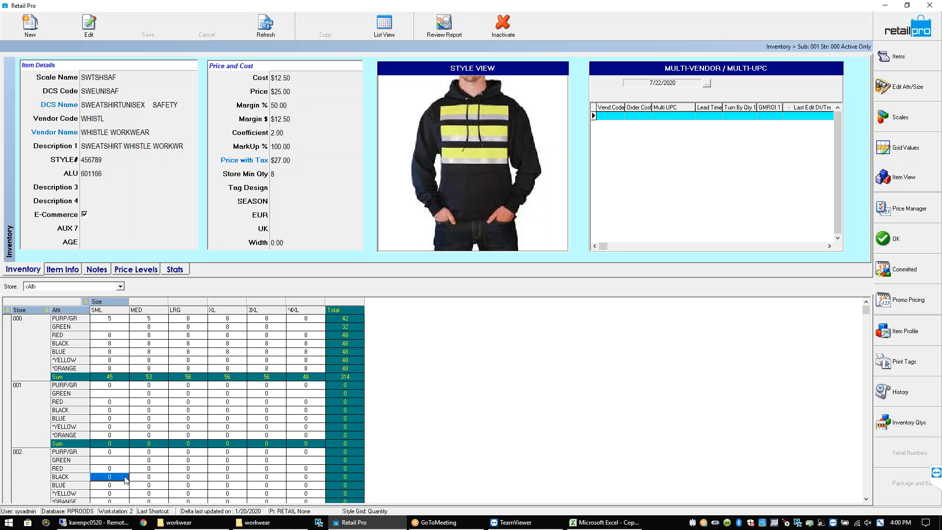
Review store 000 sums (total 314, SML 45, MED 53, LRG 56, XL 56) and list the Grid Values options
left_click(341, 443)
left_click(347, 378)
left_click(112, 376)
left_click(156, 377)
left_click(189, 377)
left_click(229, 378)
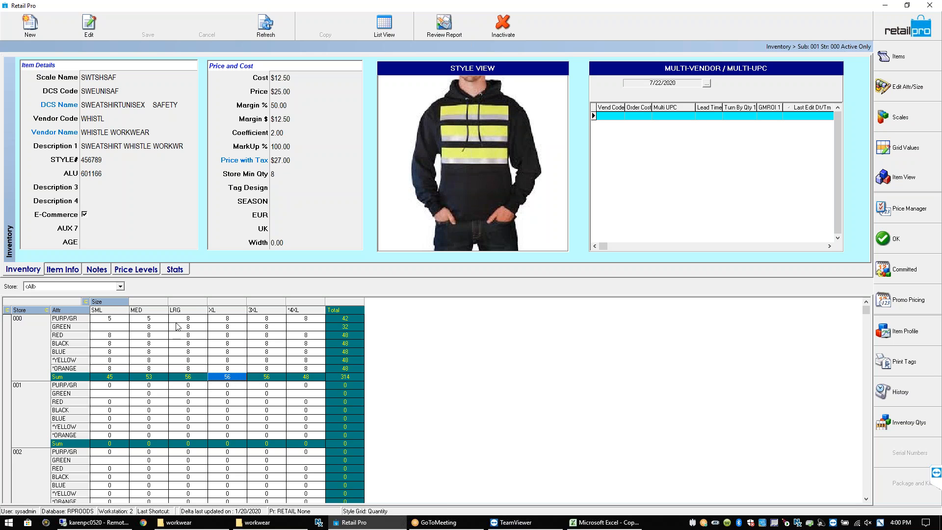
left_click(164, 337)
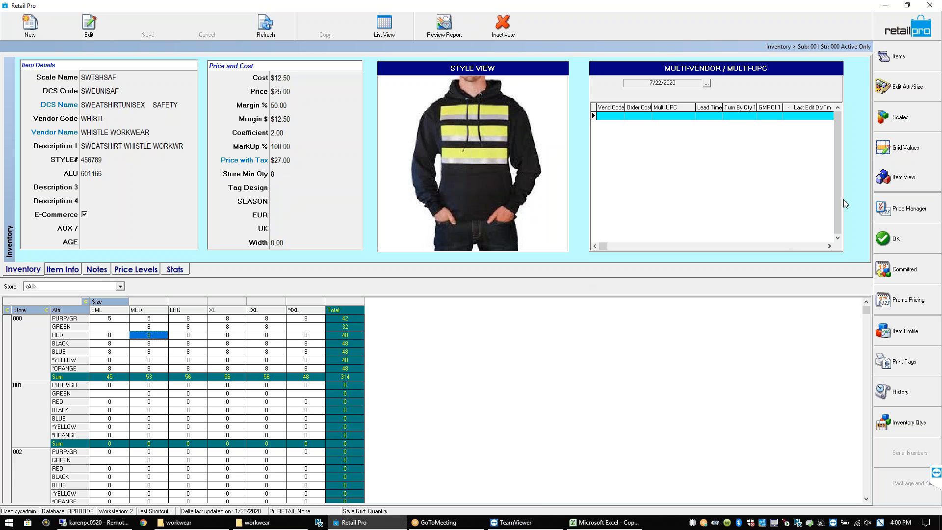
left_click(914, 152)
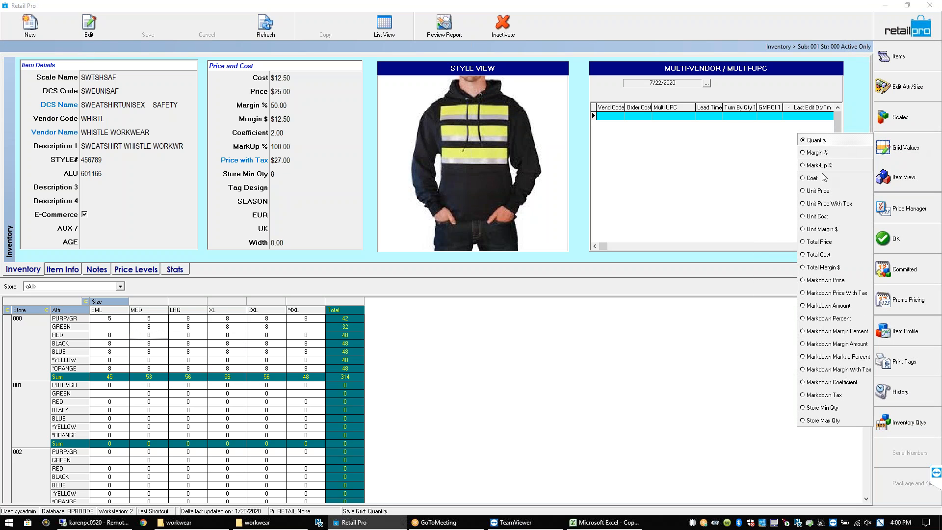
Show unit costs and change the PURP/GR *4XL cost to $13.00, accepting the cost-above-price warning
left_click(815, 216)
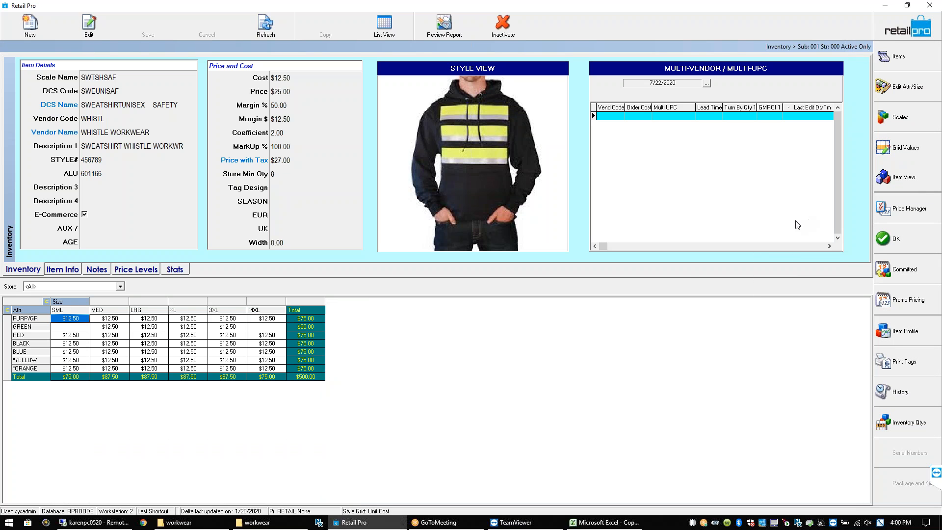
left_click(150, 345)
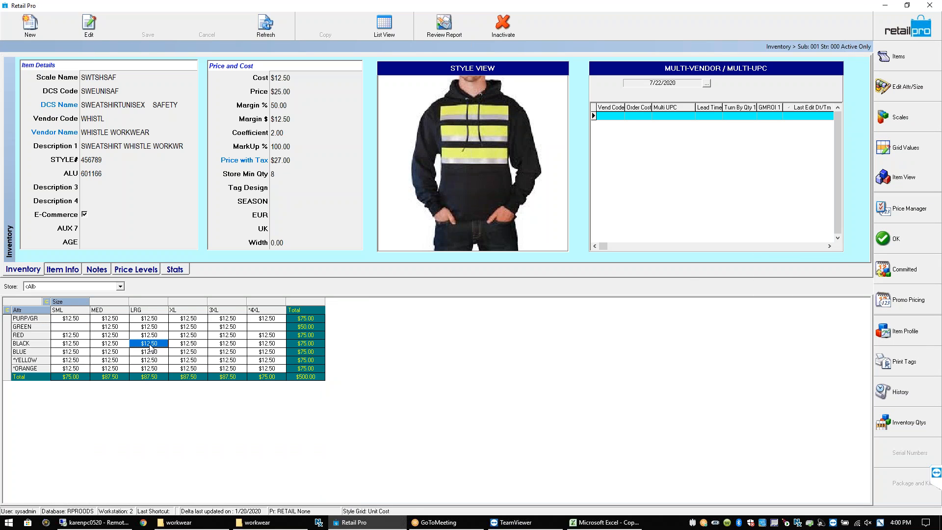
left_click(268, 344)
left_click(272, 319)
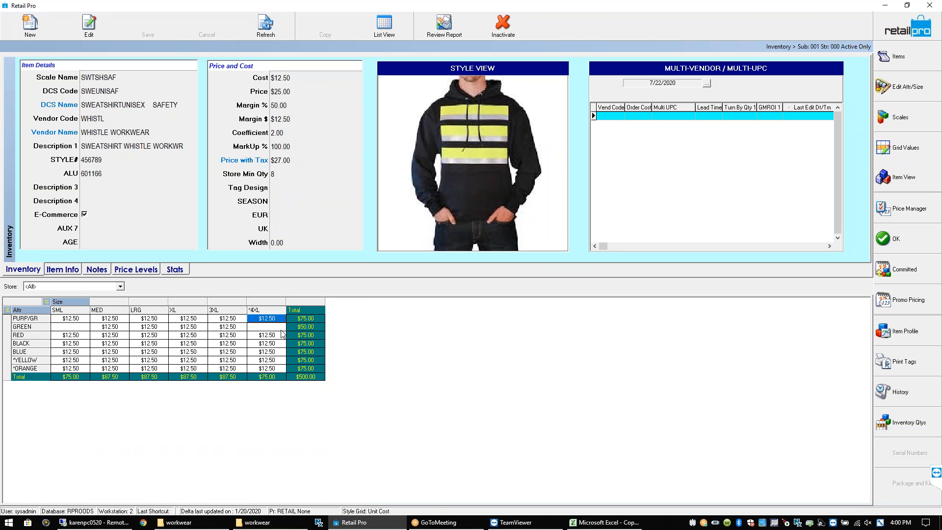
type("13")
key("Return")
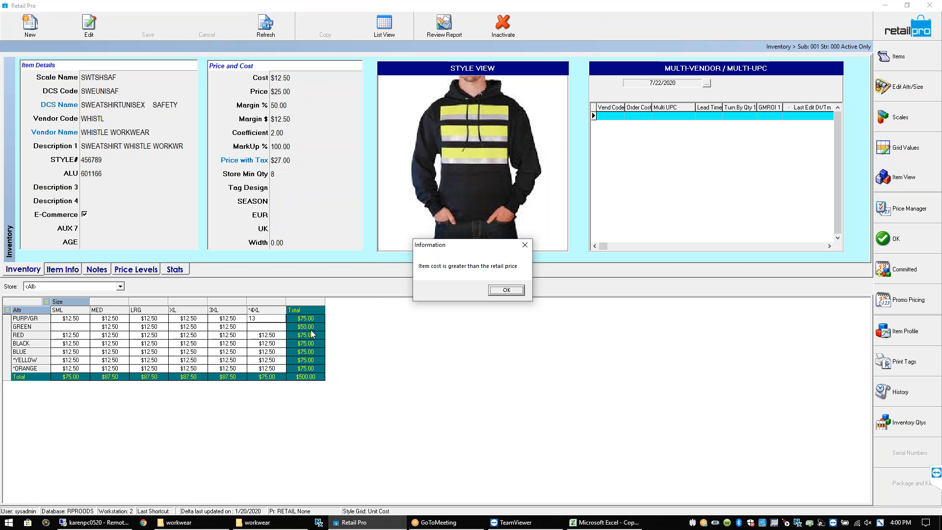
key("Return")
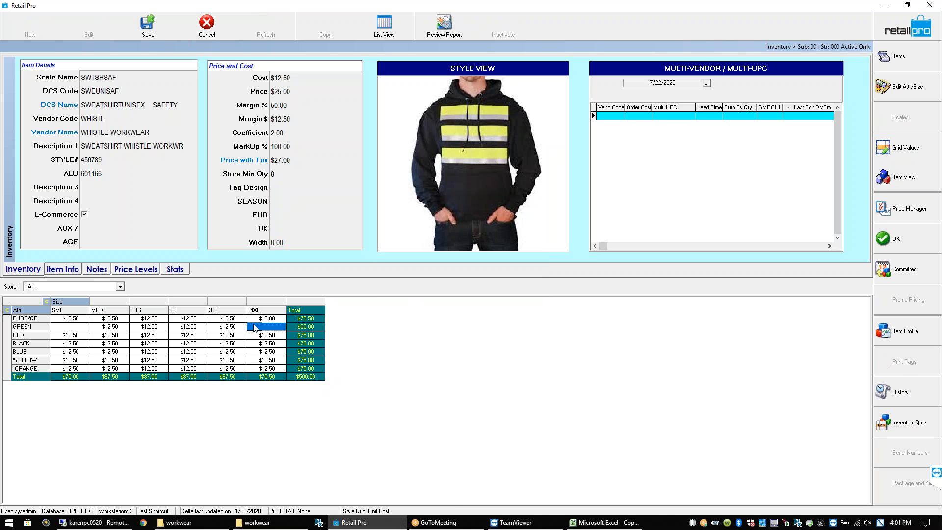
left_click(231, 320)
left_click(914, 149)
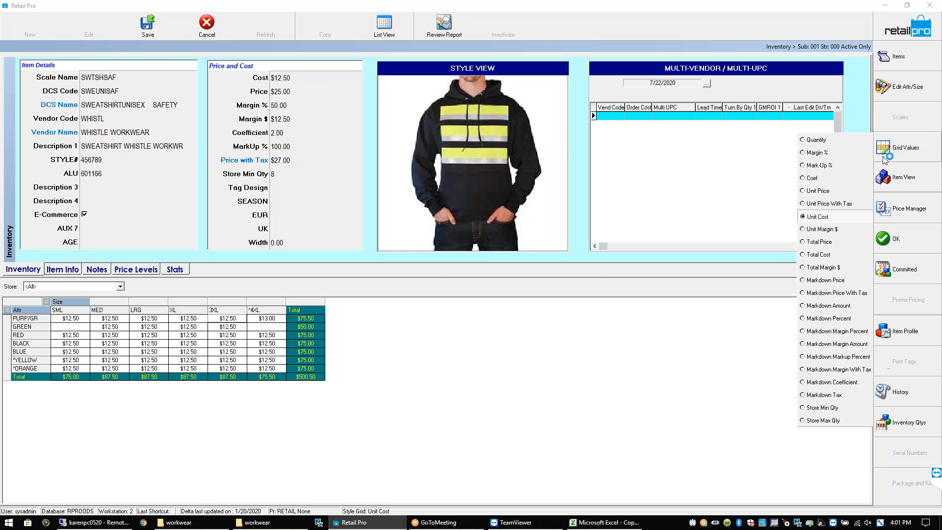
Return the grid to Quantity for 000 - WAREHOUSE 1 and open the Edit Attr/Size dialog
left_click(810, 141)
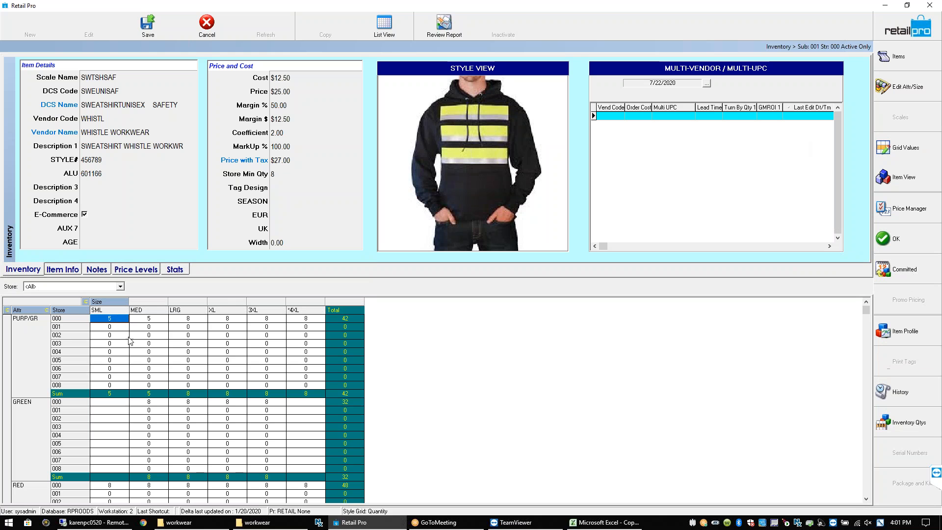
left_click(119, 286)
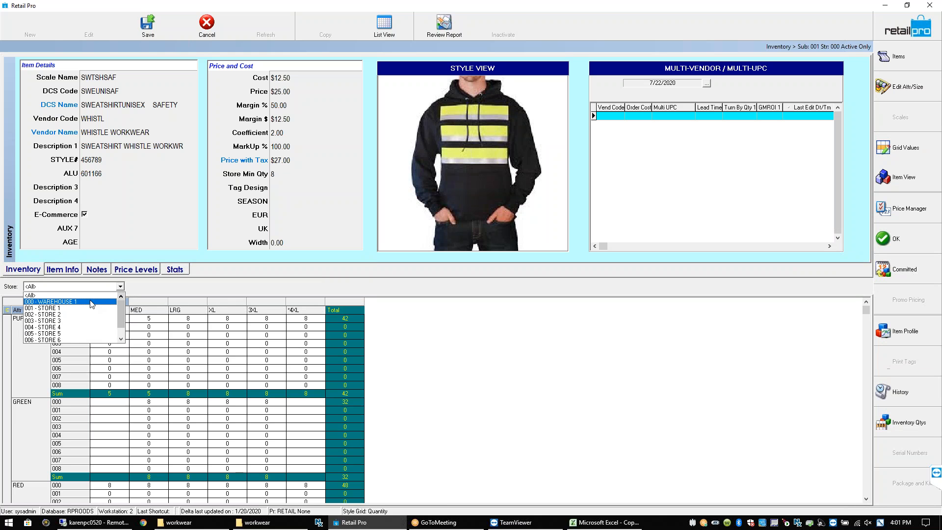
left_click(74, 301)
left_click(82, 319)
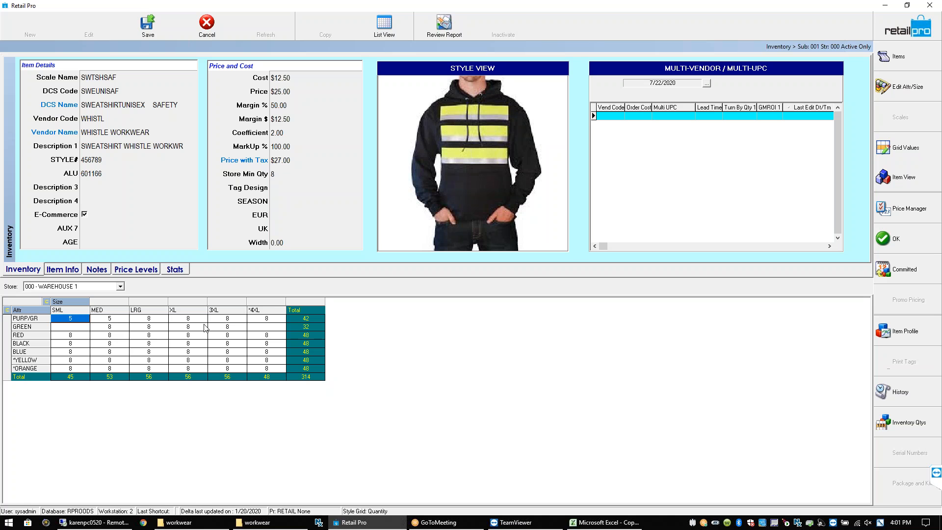
left_click(88, 368)
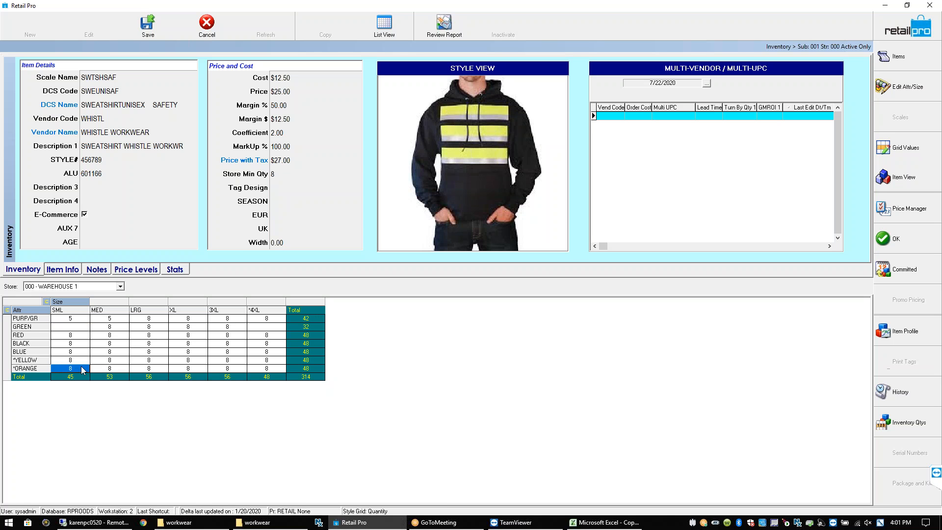
left_click(270, 368)
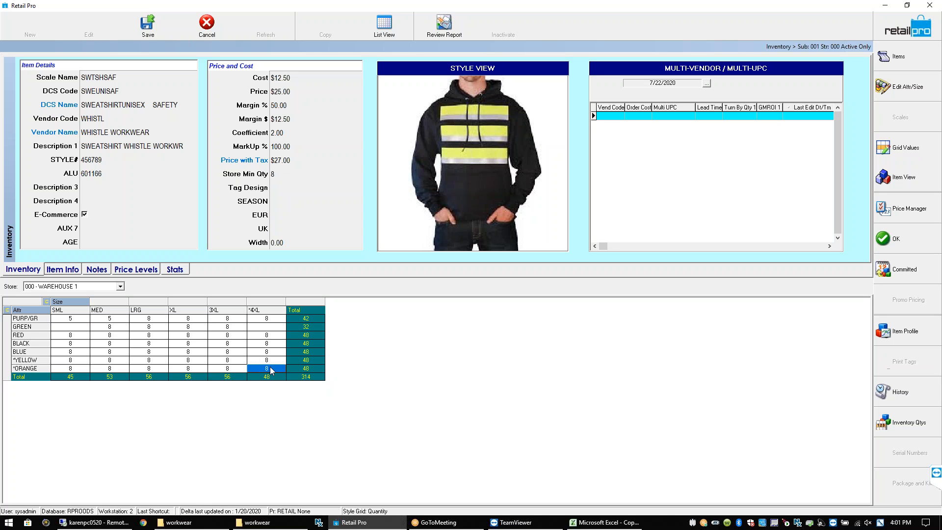
left_click(264, 319)
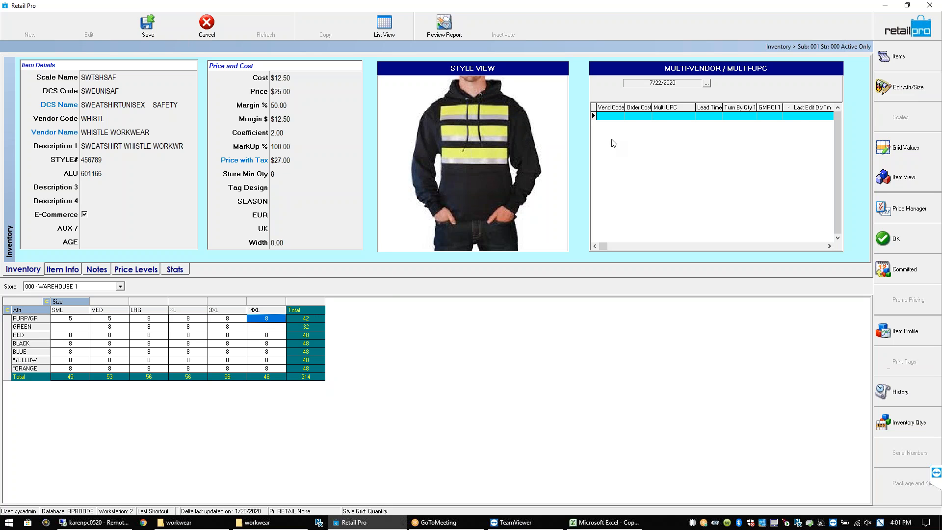
left_click(908, 89)
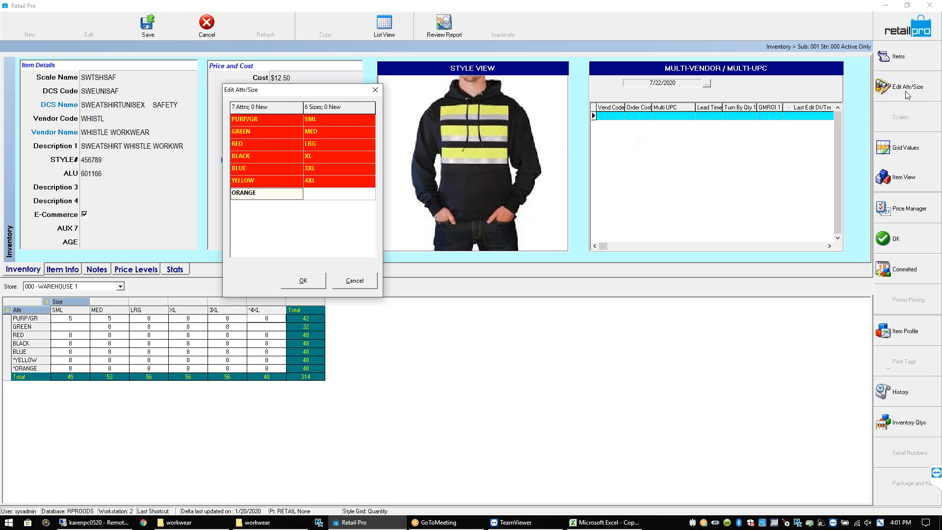
Enter size '5xl' in the empty size cell beside ORANGE and confirm with OK
left_click(325, 196)
type("5xl")
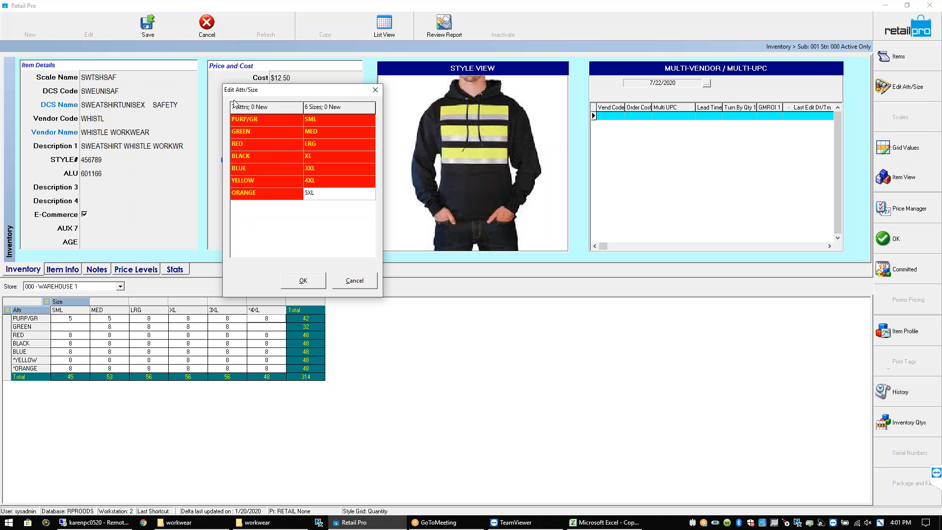
left_click(319, 284)
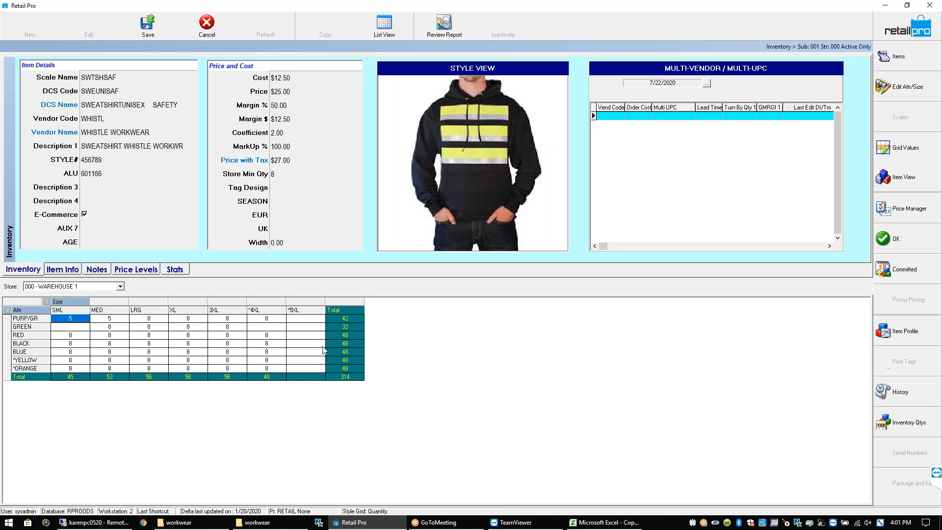
Enter 8 units of 5XL for all seven colours, confirm the 370 total, and save
left_click(302, 319)
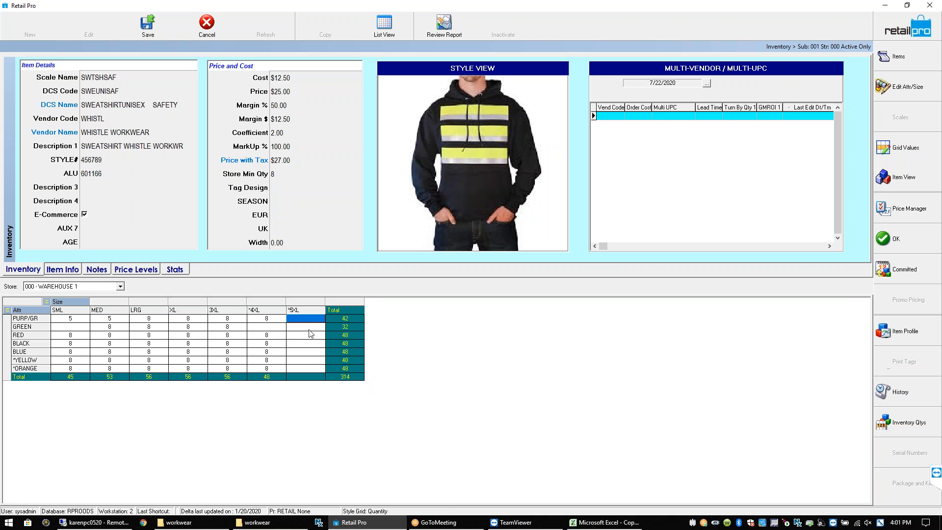
type("8 8 8 8 8 8")
key("Return")
type("8")
key("Up")
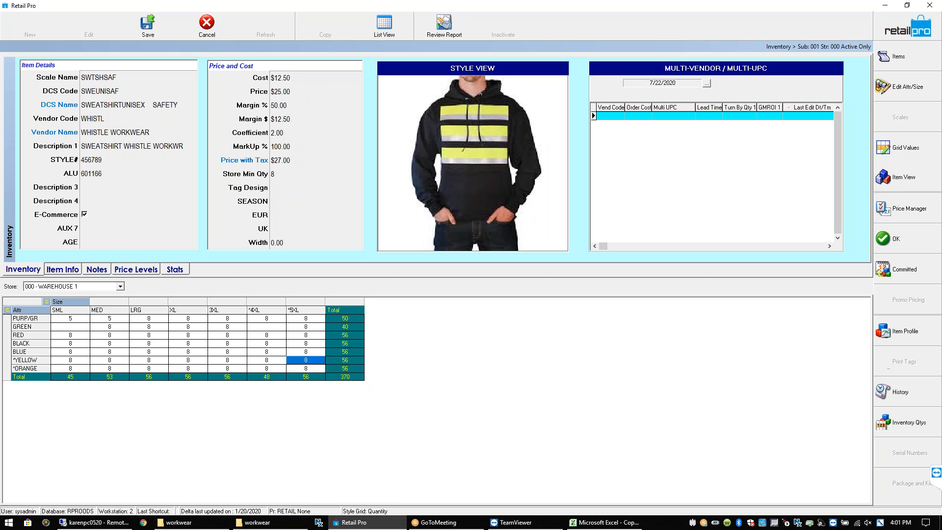
left_click(328, 376)
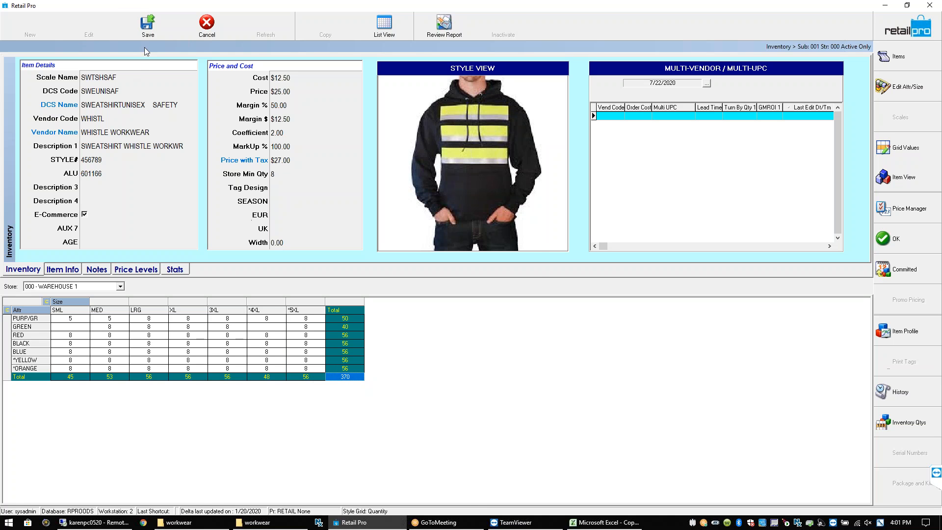
left_click(150, 34)
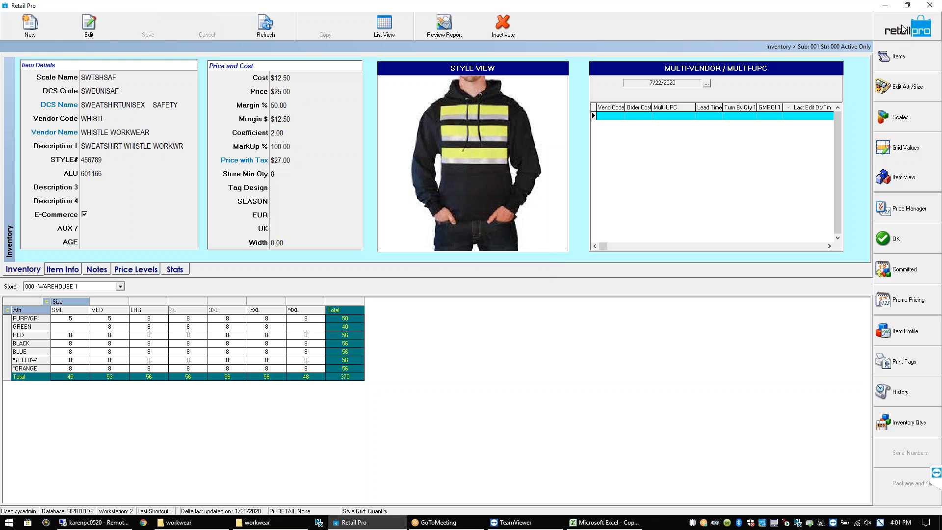
Select safety tee item 601107, open its style view and enlarge the item form
left_click(907, 58)
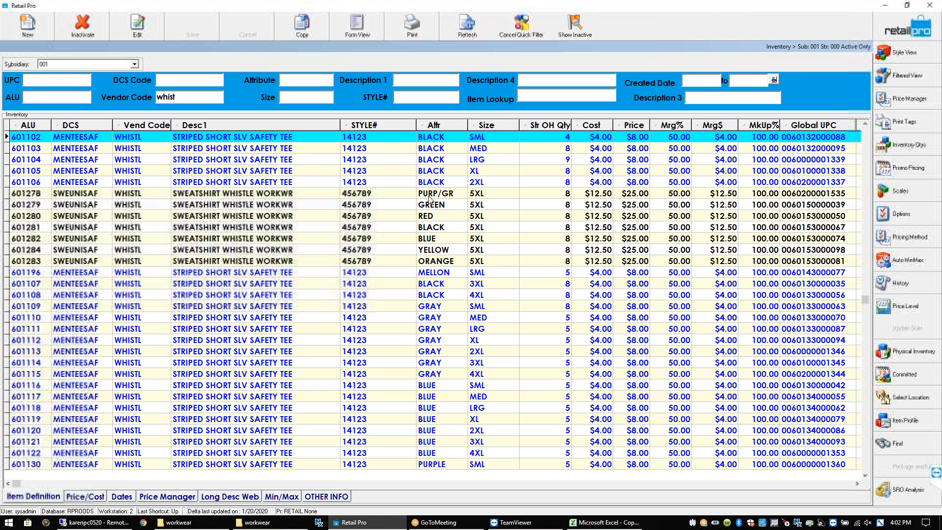
left_click(476, 285)
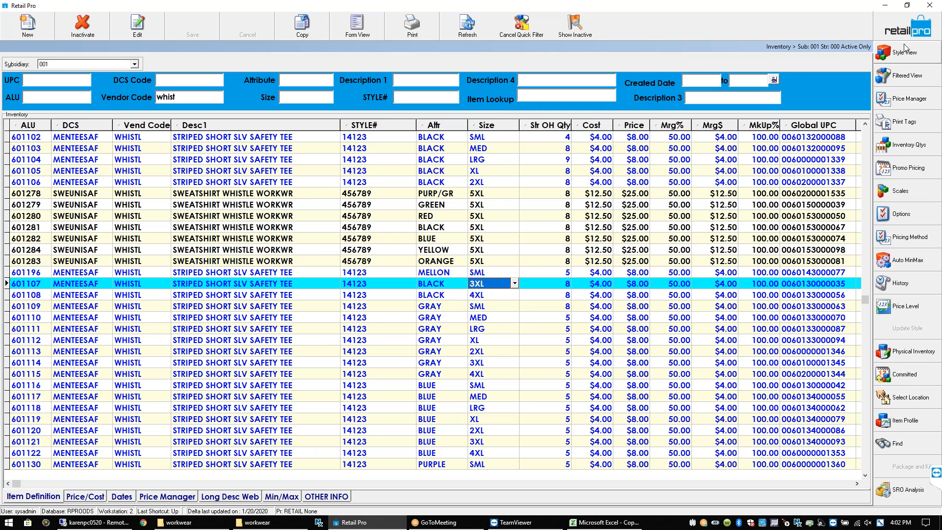
left_click(920, 58)
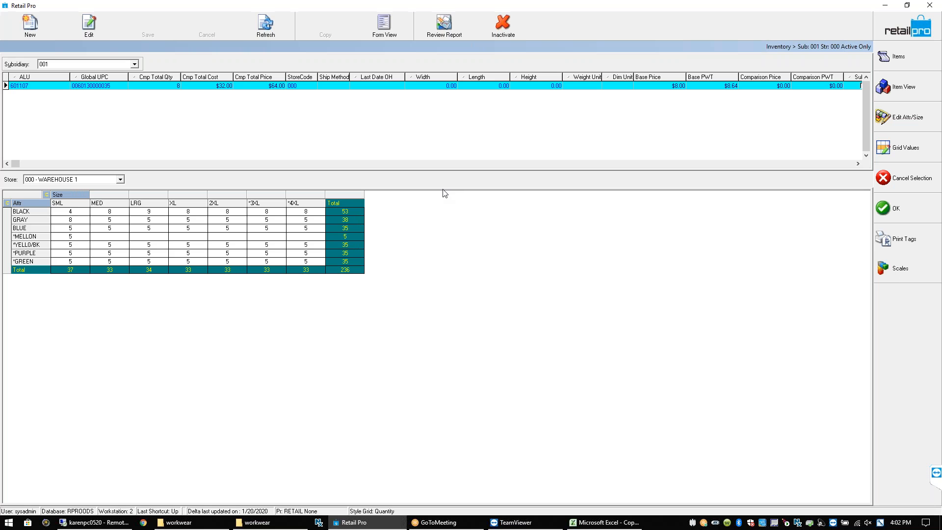
left_click_drag(450, 171, 451, 202)
left_click(392, 32)
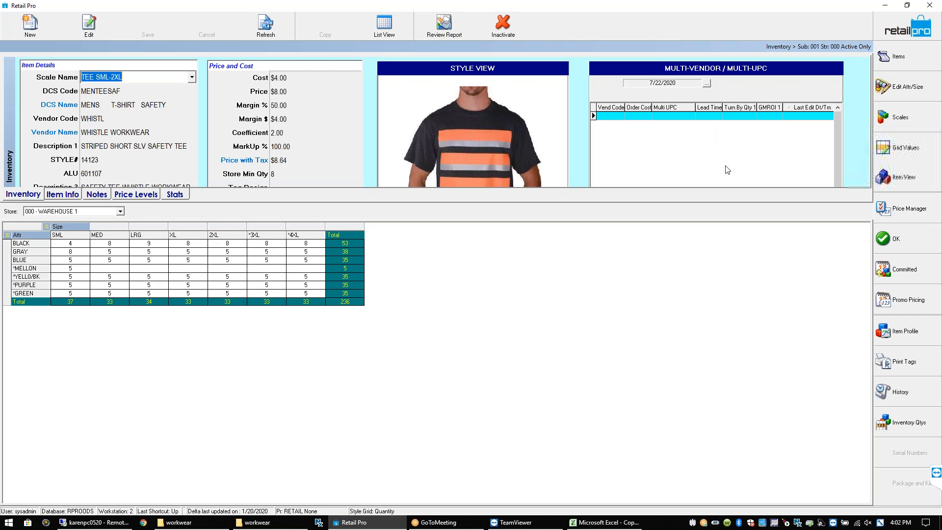
left_click_drag(526, 201, 532, 244)
List the tee's items (BLACK SML, GRAY XL), enlarge the detail area and widen Desc4
left_click(914, 60)
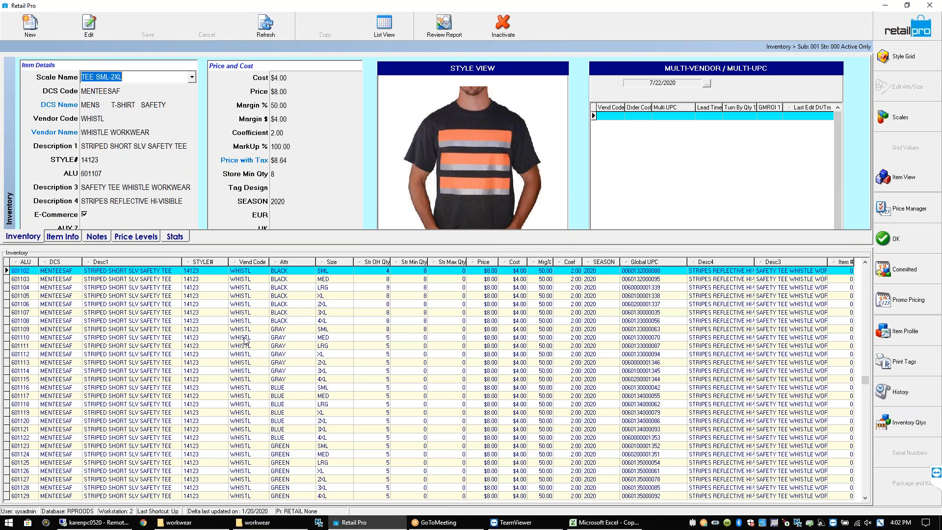
left_click(282, 297)
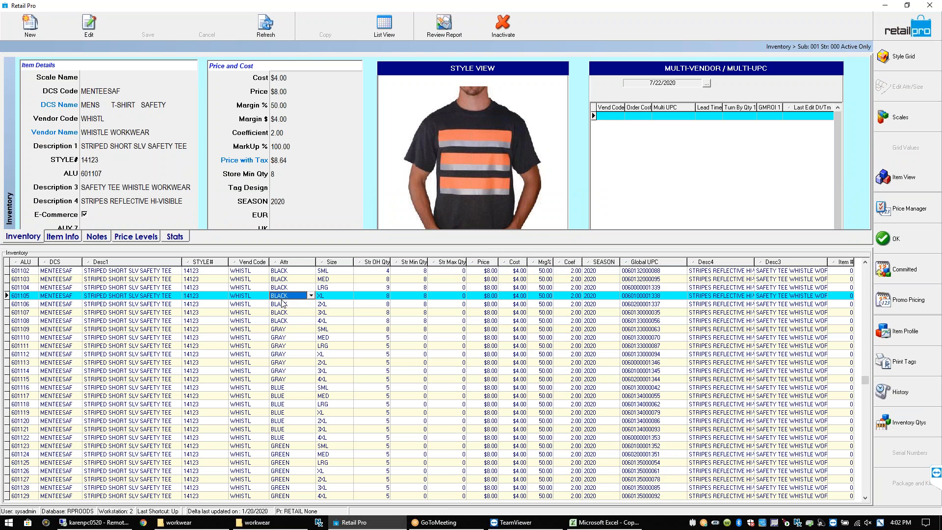
left_click(292, 273)
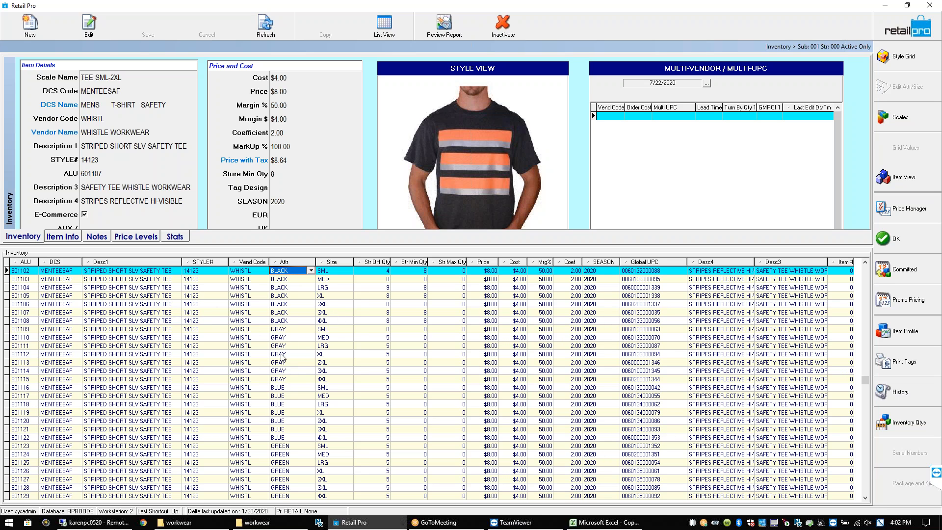
left_click(282, 355)
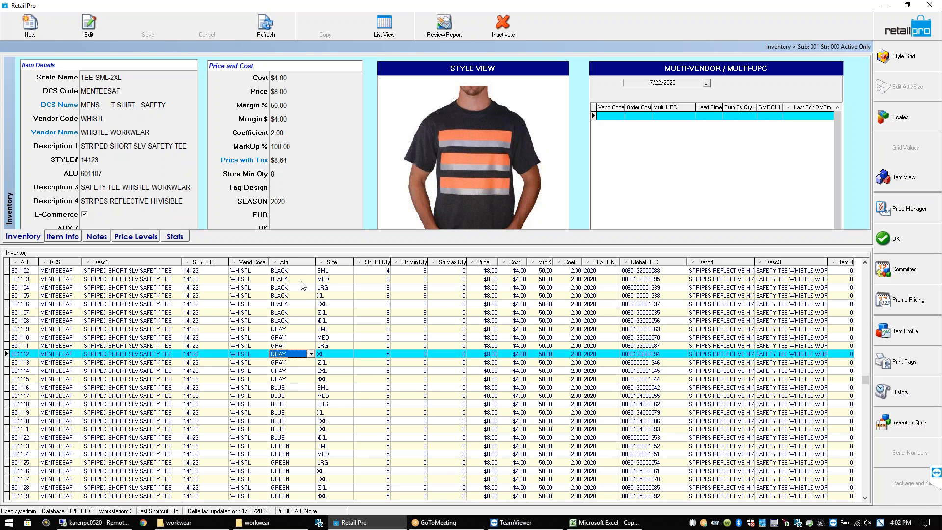
left_click_drag(305, 247, 308, 265)
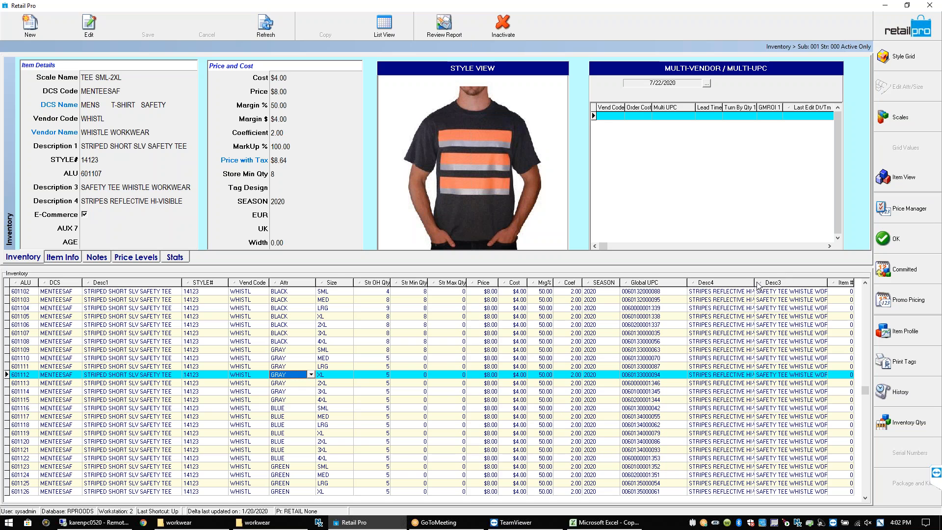
left_click_drag(754, 281, 774, 281)
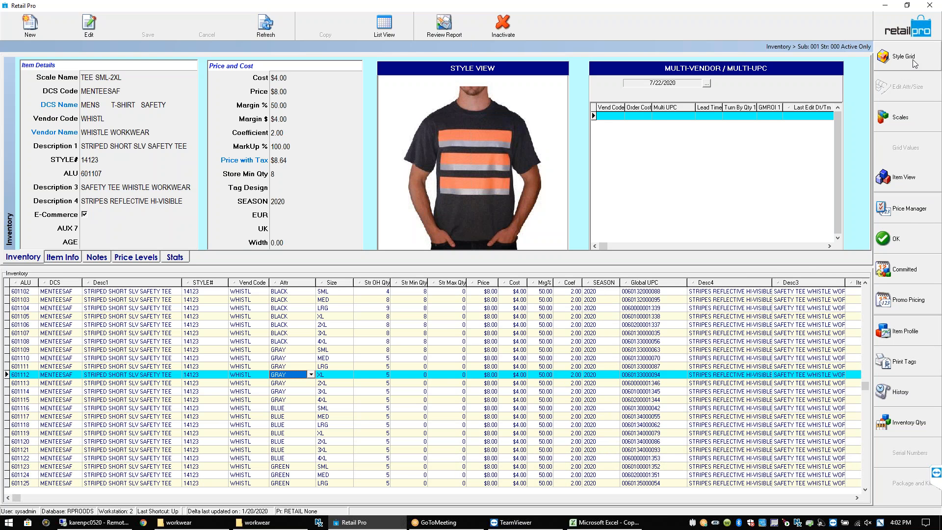
In the size-by-colour grid, enter a quantity of 0 in the MELLON MED cell
left_click(109, 331)
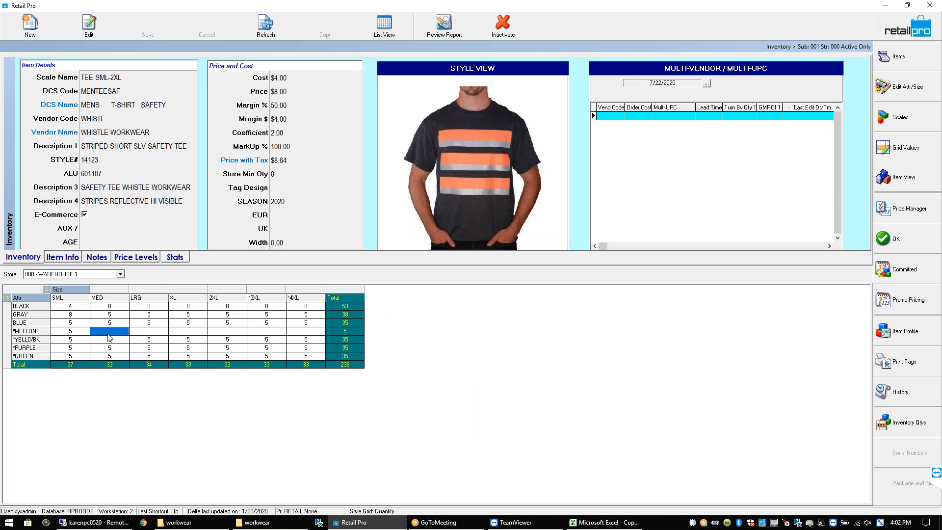
left_click(140, 333)
left_click(181, 333)
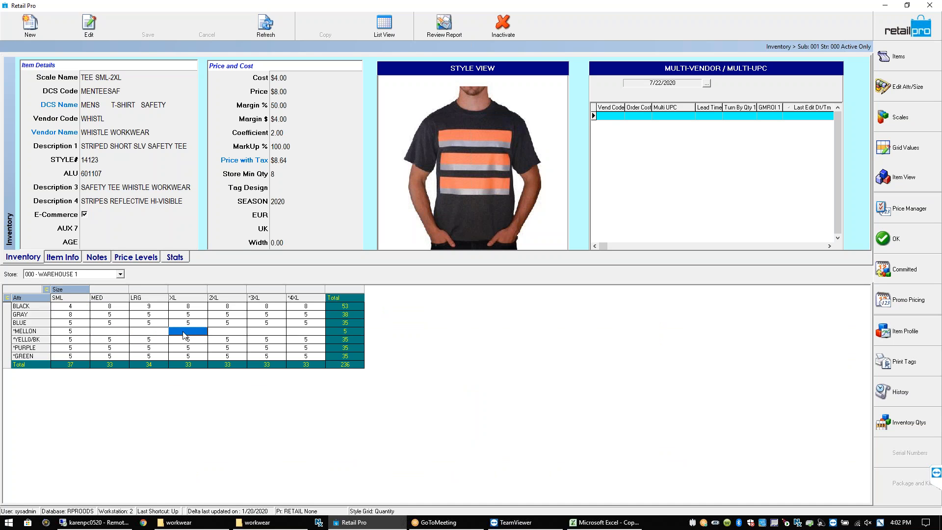
left_click(118, 333)
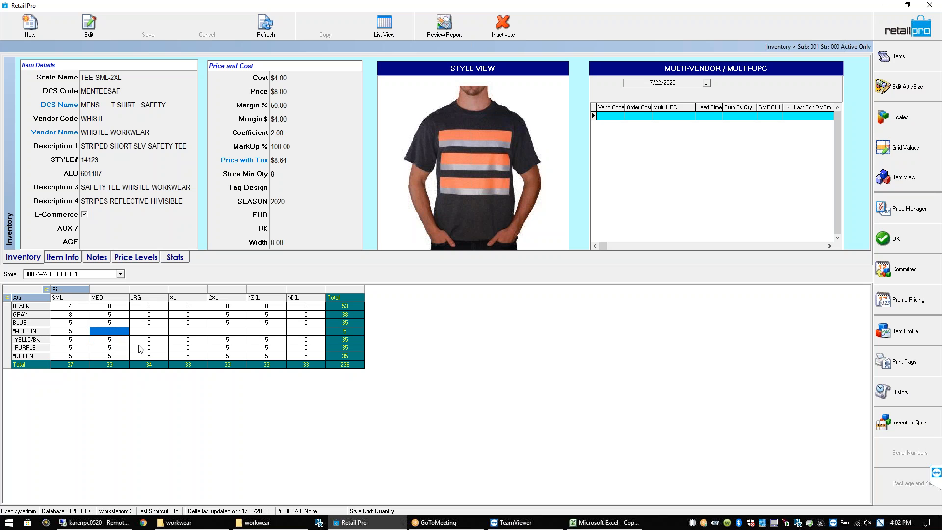
type("0")
key("Return")
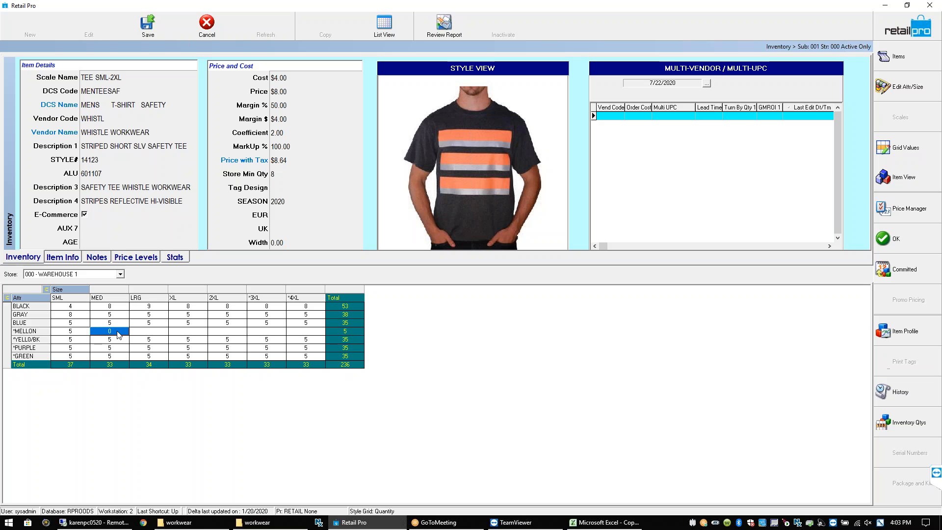
Check the remaining empty MELLON cells for LRG, XL, 2XL and *3XL
left_click(145, 332)
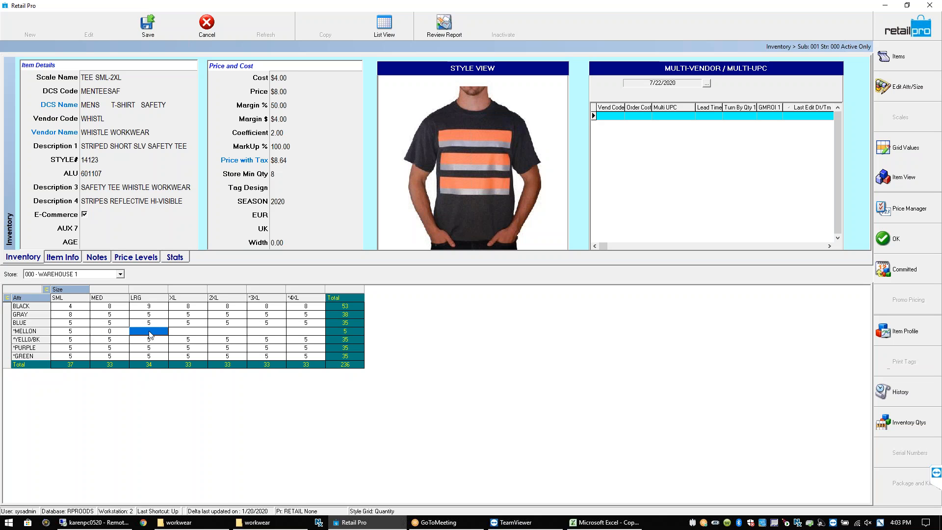
left_click(190, 332)
left_click(222, 332)
left_click(275, 332)
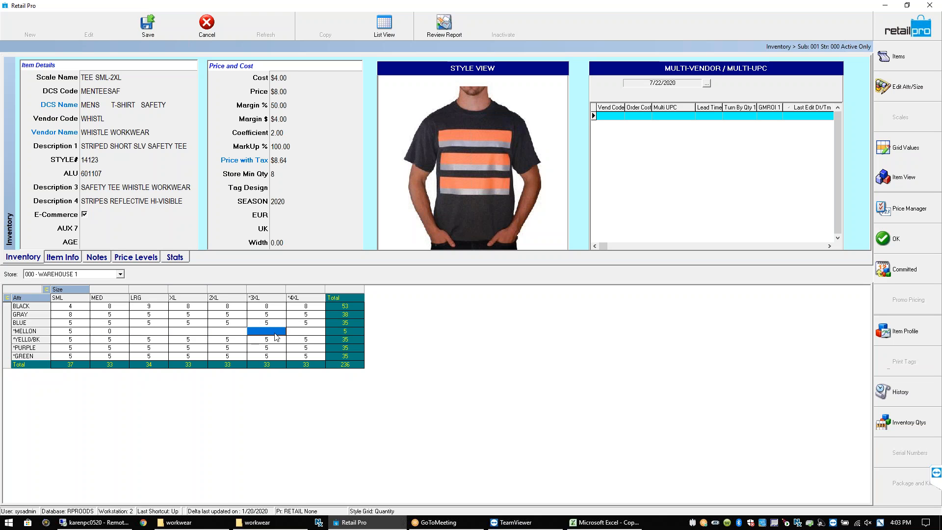
left_click(123, 333)
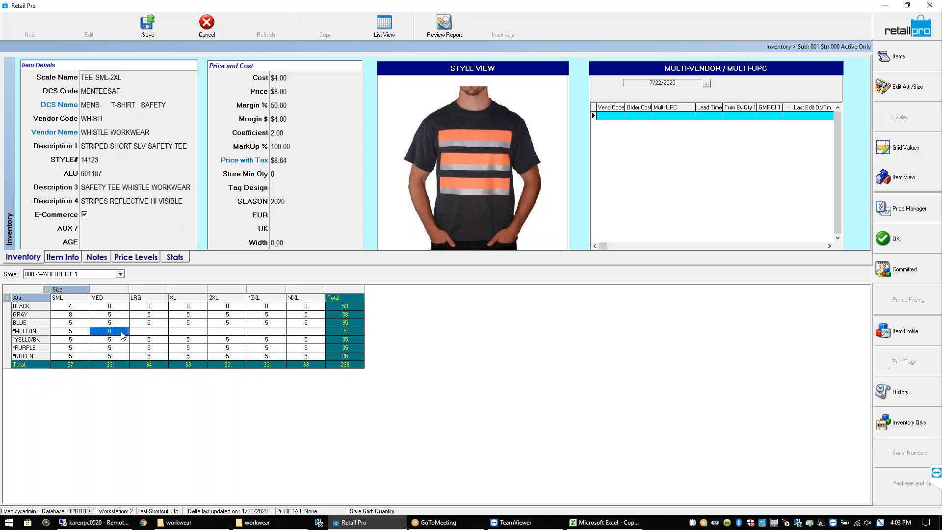
left_click(152, 332)
left_click(190, 333)
left_click(225, 334)
left_click(256, 335)
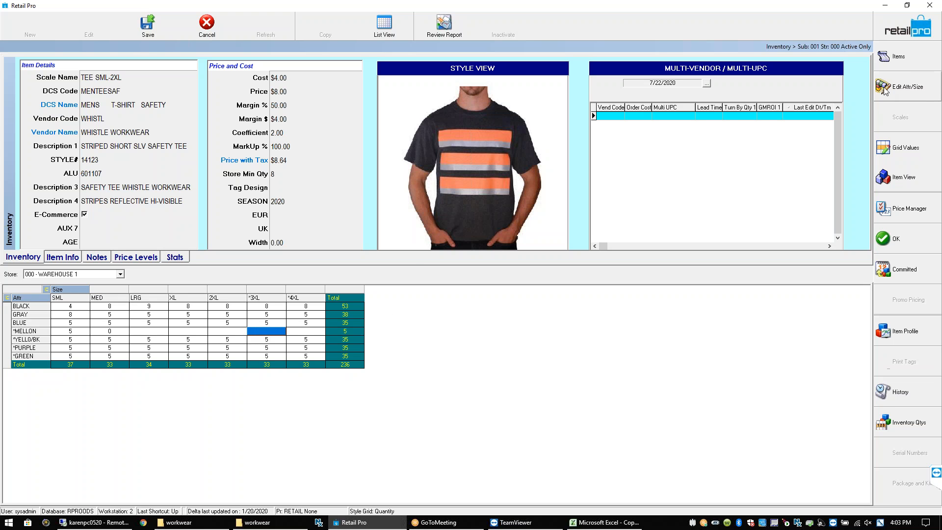
In the item list, scroll down to the new MELLON MED row below MELLON SML
left_click(903, 57)
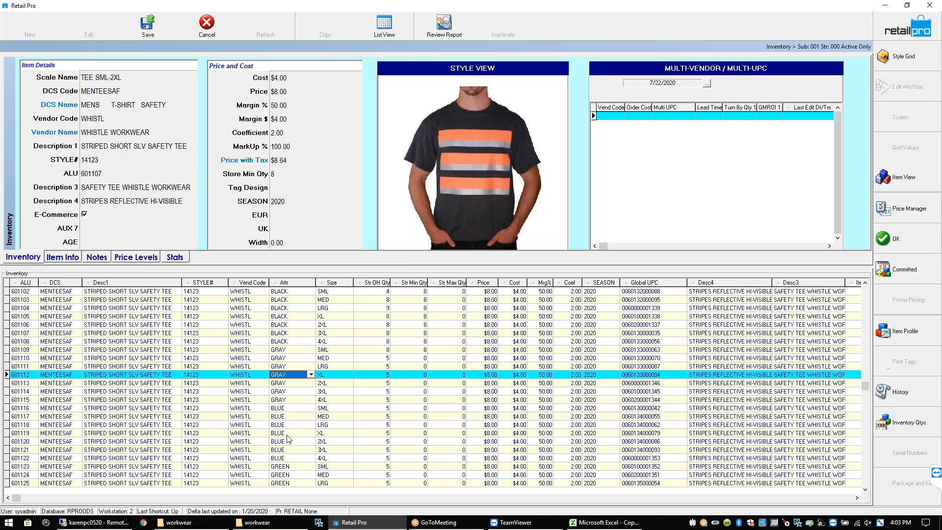
left_click(295, 466)
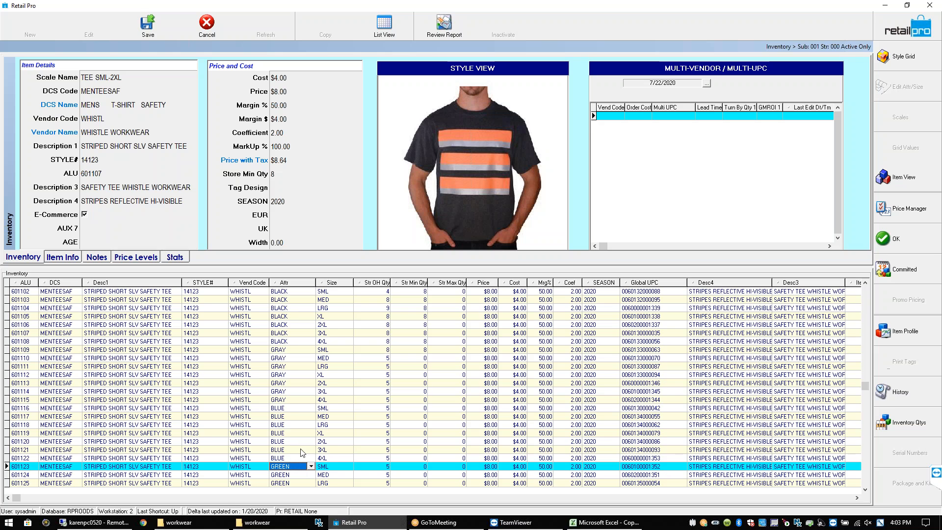
scroll(303, 451, "down", 5)
scroll(303, 451, "down", 3)
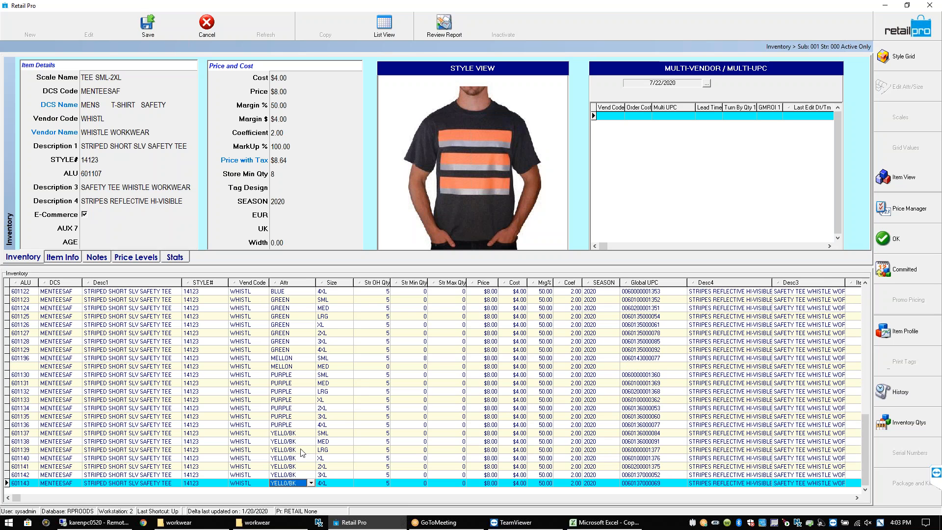
left_click(340, 360)
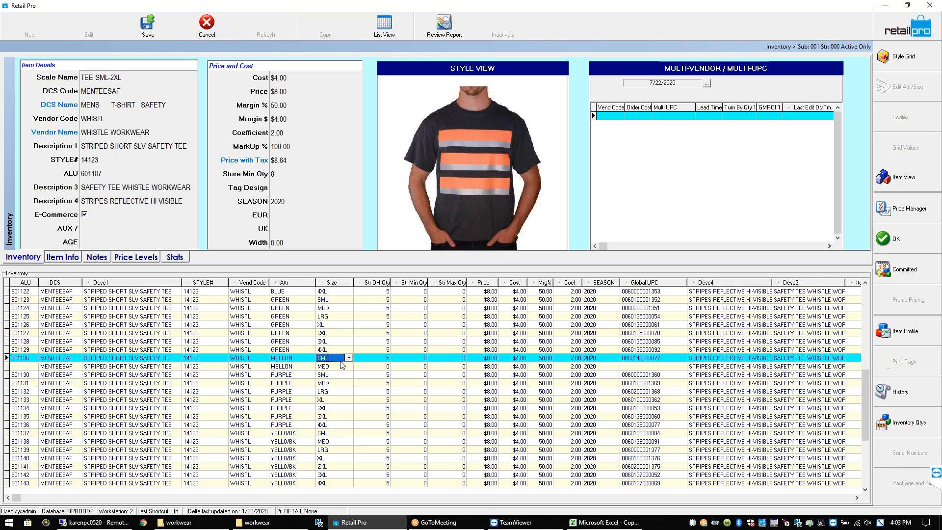
left_click(341, 366)
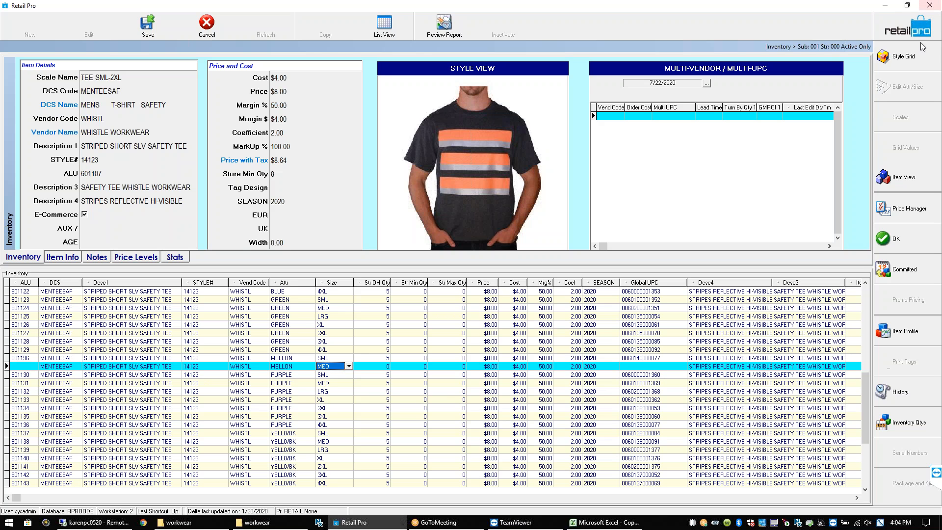
Switch from the item list to the size-by-colour style grid for the safety tee
left_click(902, 58)
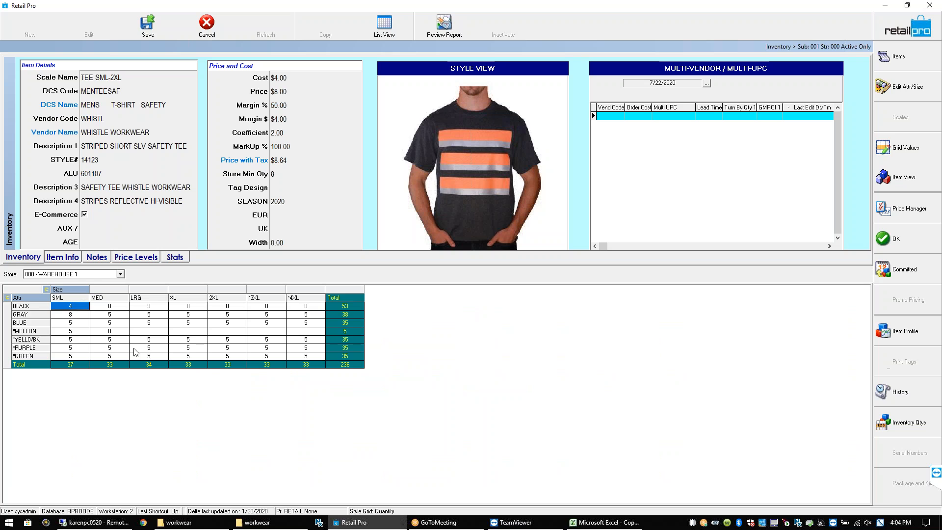
Enter 5 units for MELLON LRG, save the style, and go back to the item list
left_click(111, 332)
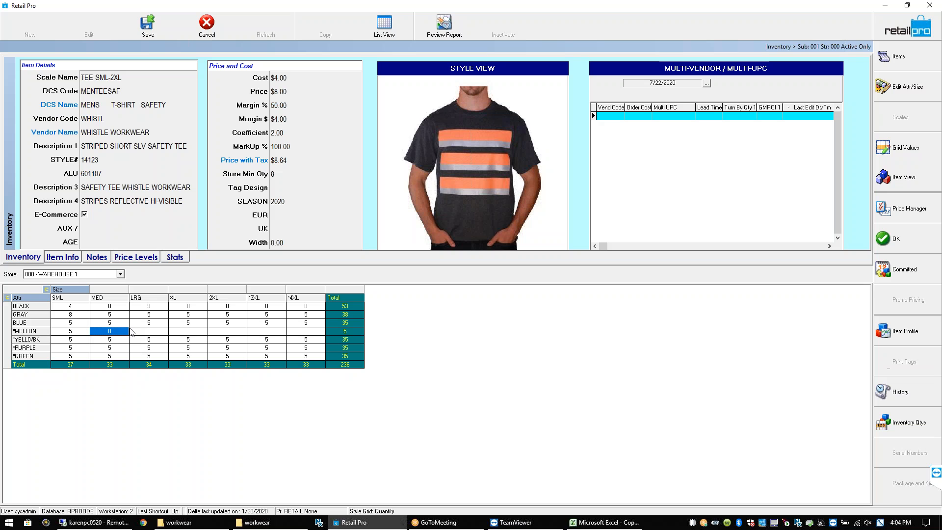
left_click(149, 332)
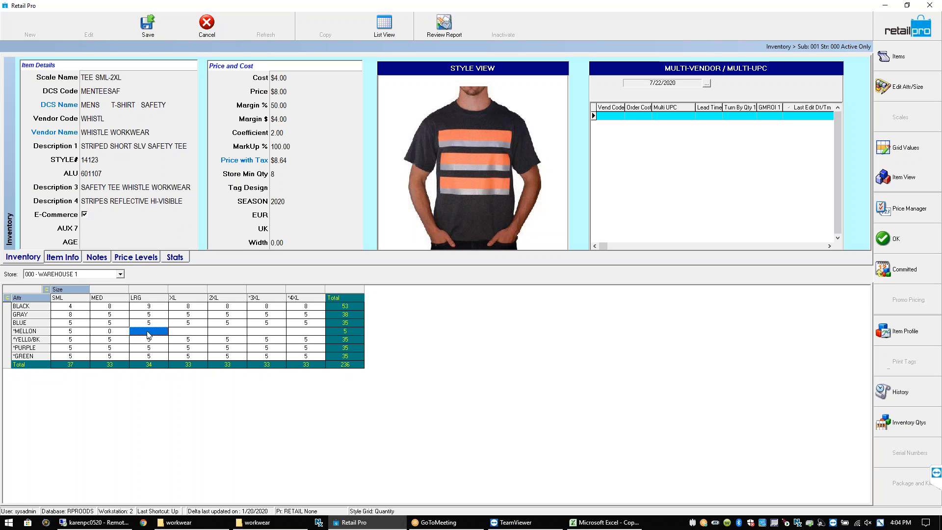
type("5")
key("Return")
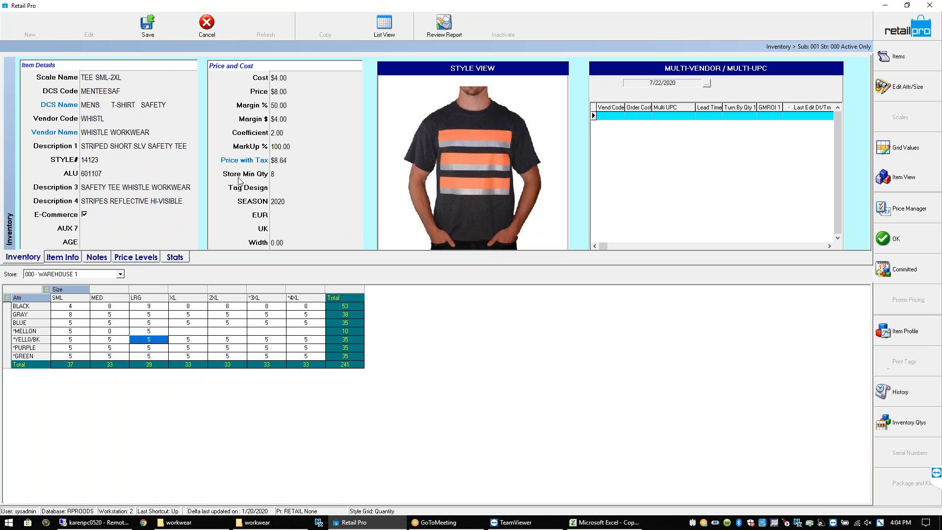
left_click(150, 25)
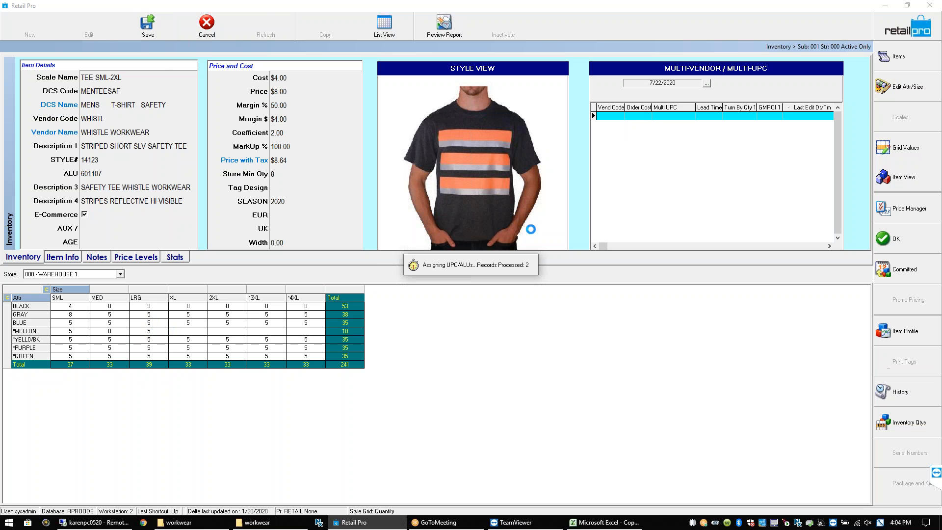
left_click(897, 57)
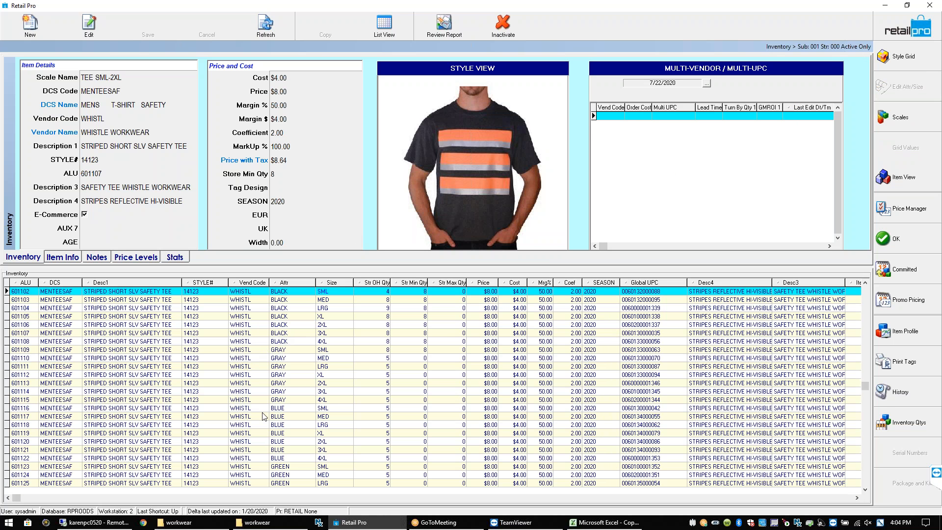
Check MELLON items 601196, 601285 and 601286 in the list, then start a new item
left_click(282, 459)
key("Page_Down")
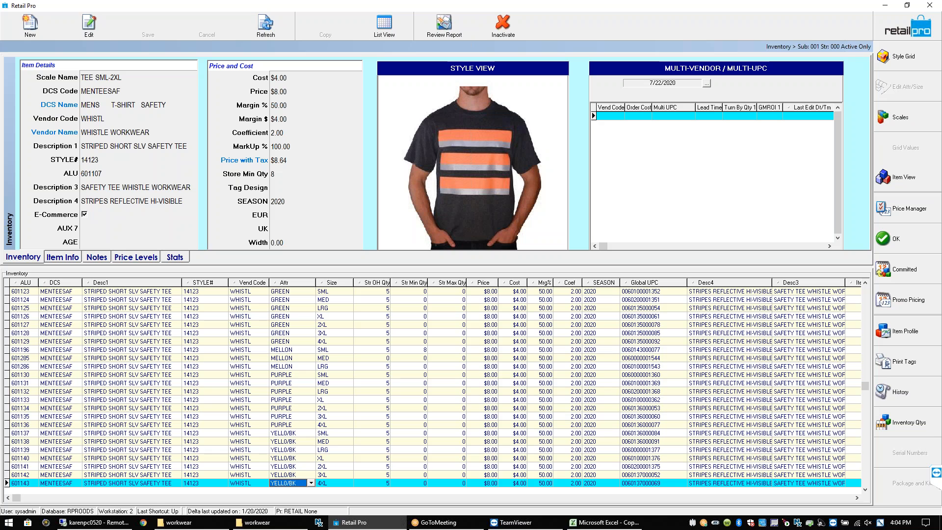
left_click(326, 366)
left_click(298, 367)
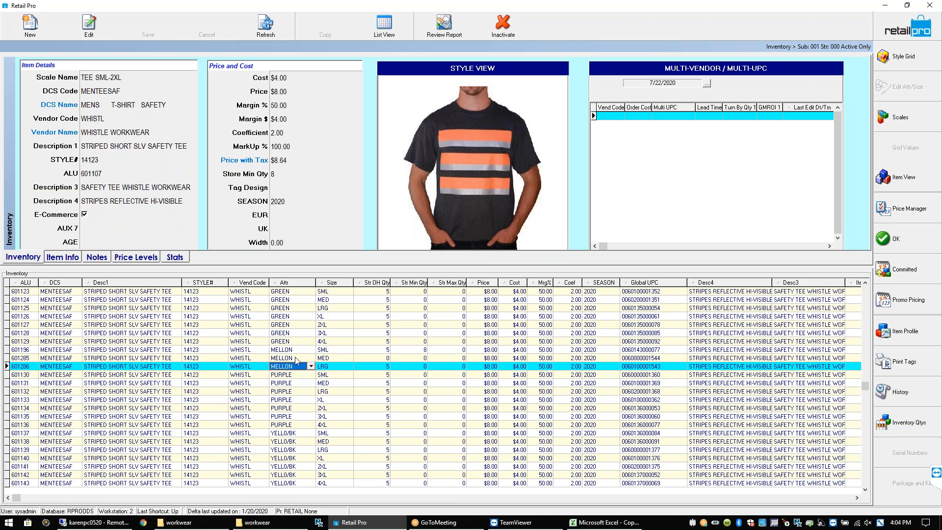
left_click(298, 349)
left_click(297, 360)
left_click(300, 367)
left_click(36, 23)
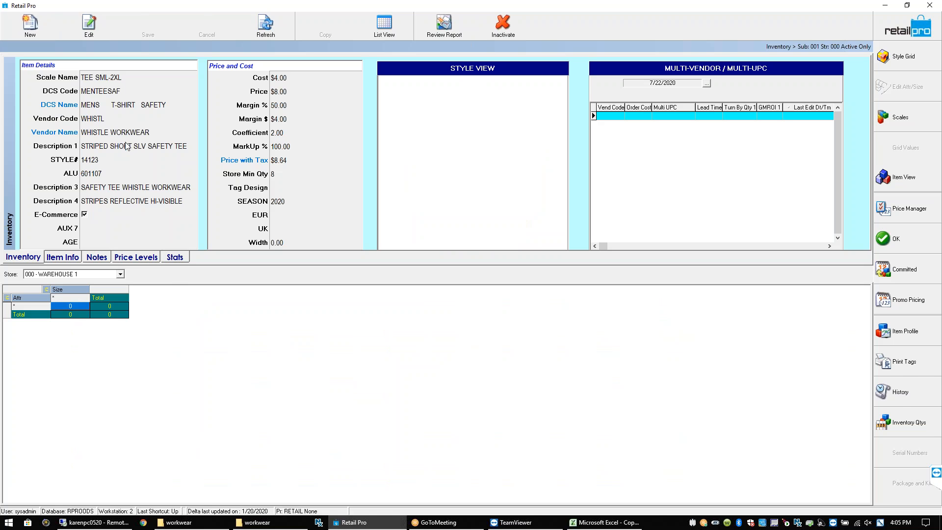
Choose the LEVI 501 scale for the new item and inspect its size grid
left_click(116, 78)
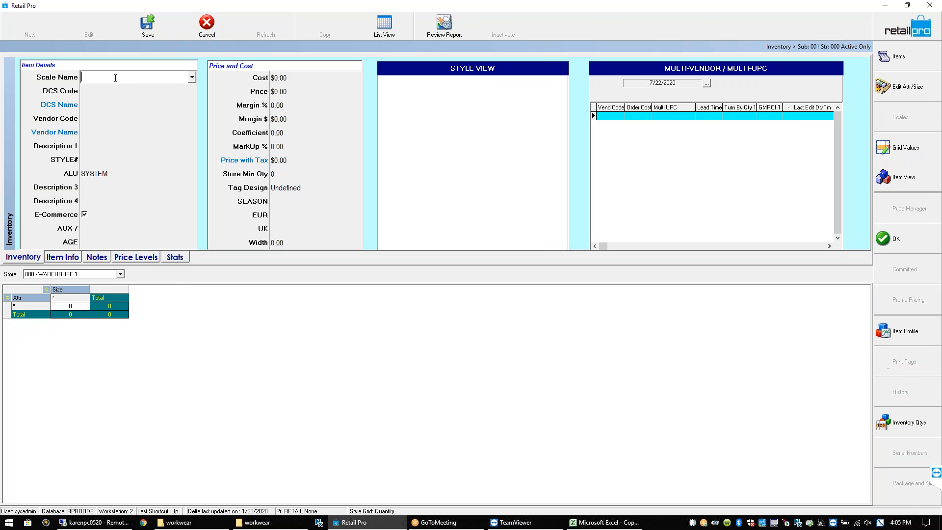
left_click(194, 78)
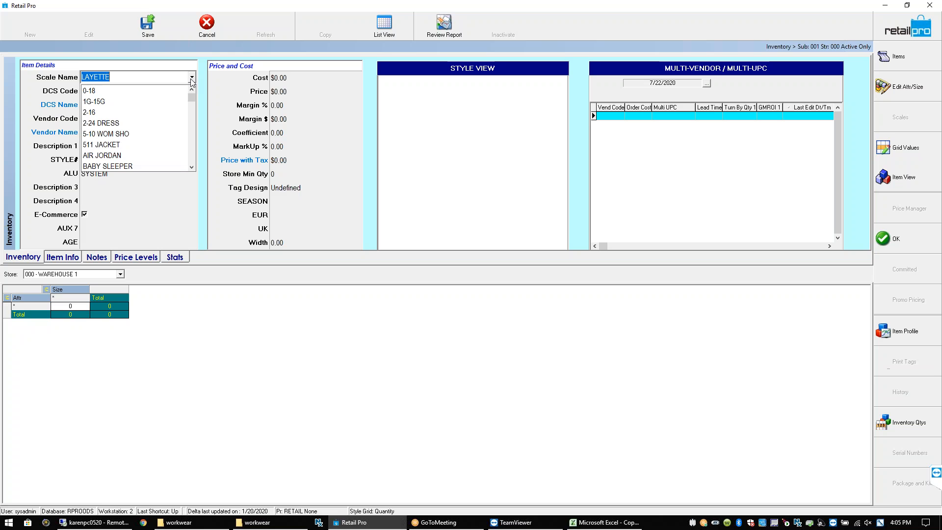
type("L")
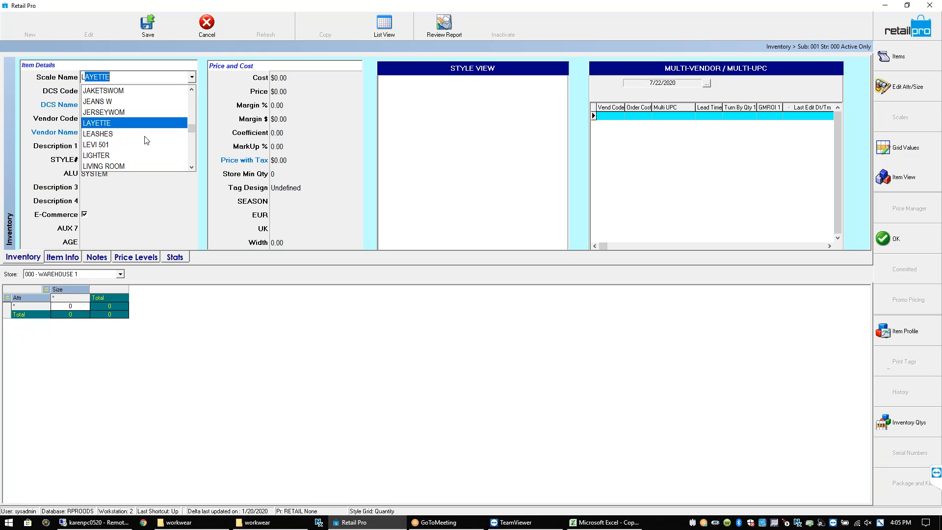
left_click(117, 146)
left_click(73, 313)
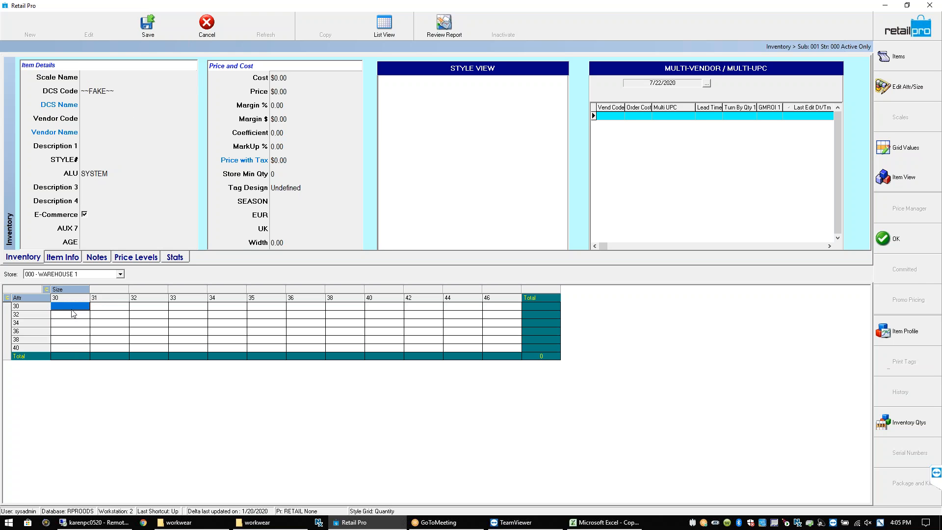
left_click(122, 77)
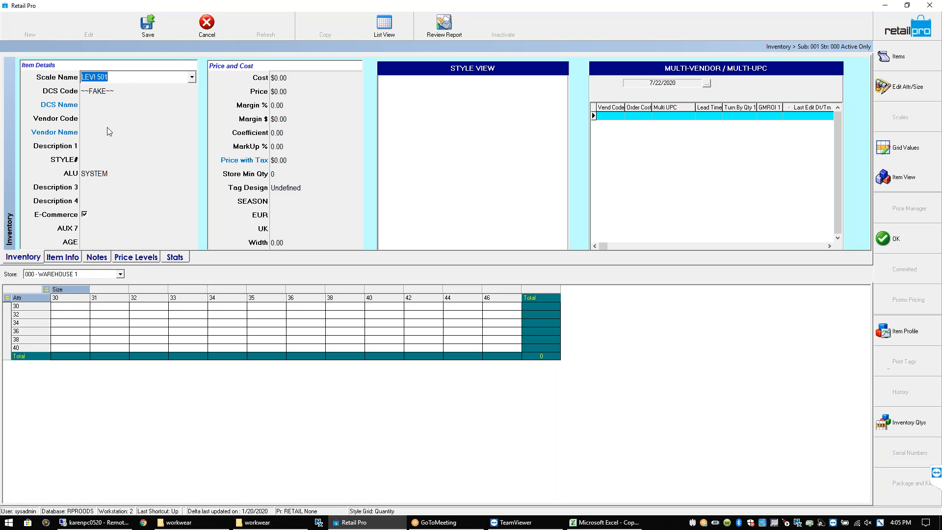
left_click(69, 307)
left_click(111, 307)
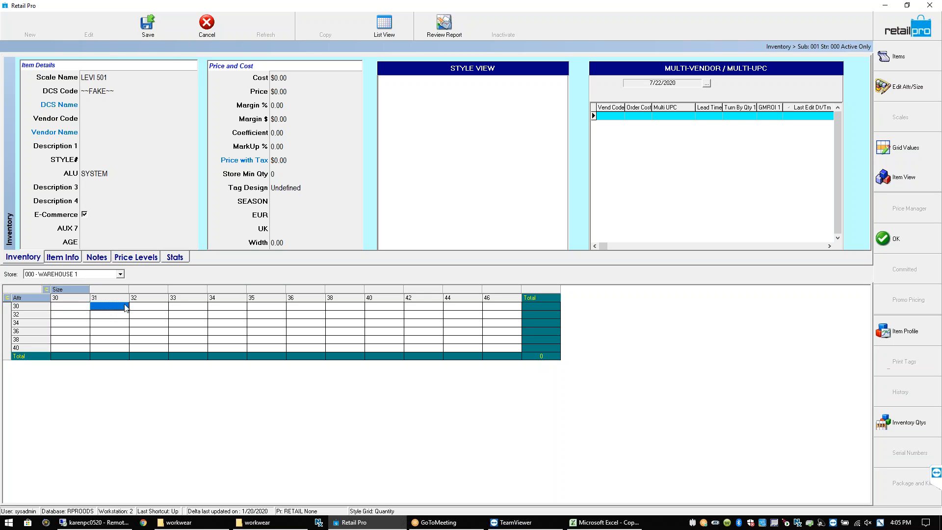
Try the JEANS W scale, then reselect LEVI 501 and select the row 30 size cells
left_click(119, 75)
left_click(191, 78)
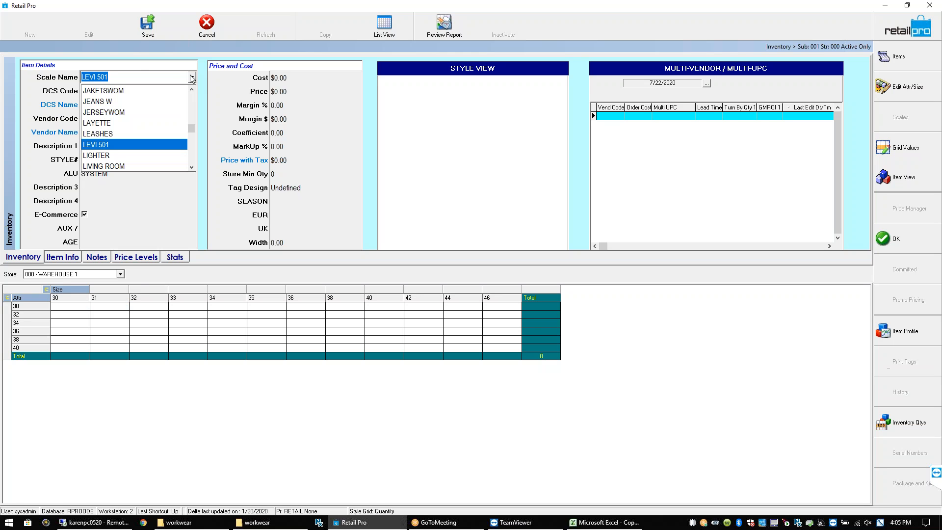
left_click(111, 102)
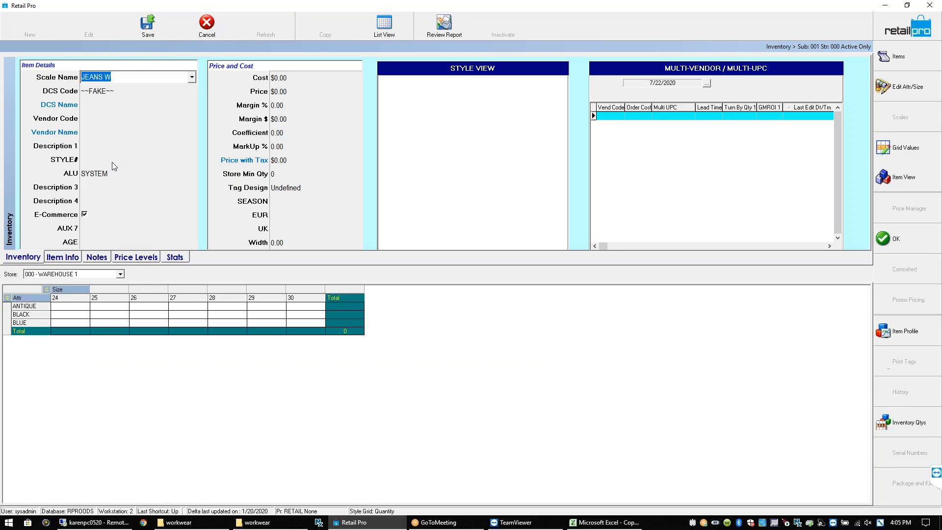
left_click(191, 77)
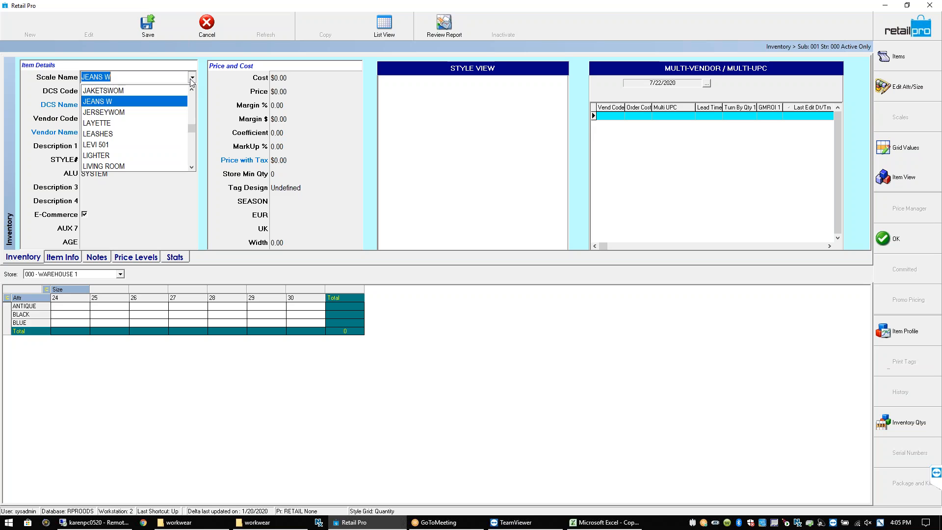
left_click(110, 145)
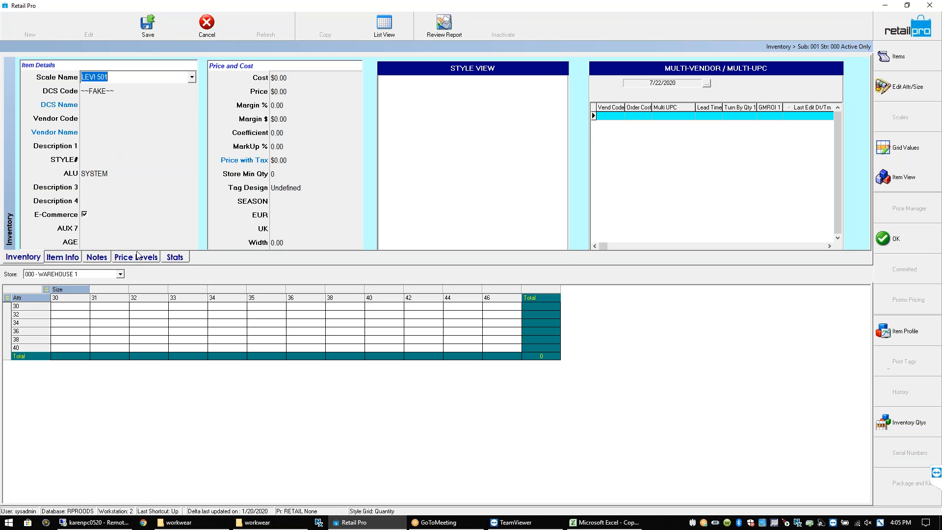
left_click(77, 307)
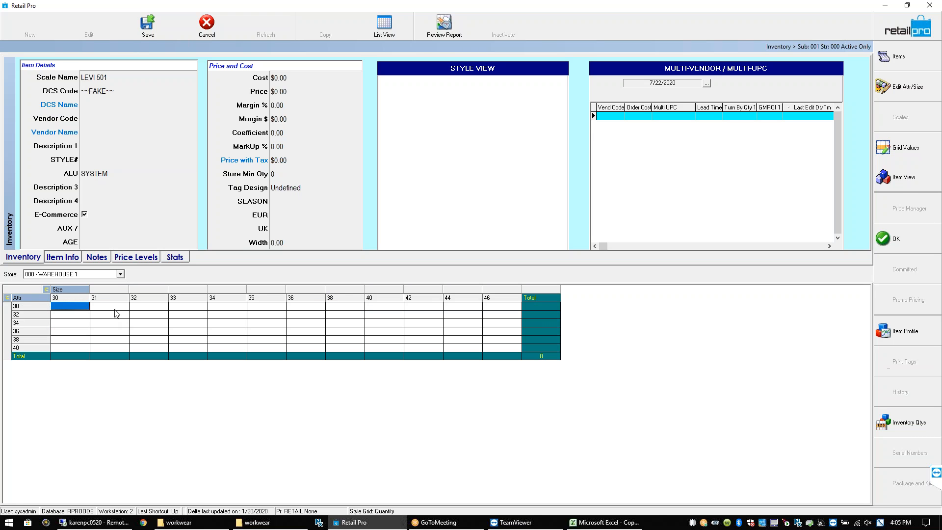
left_click(115, 185)
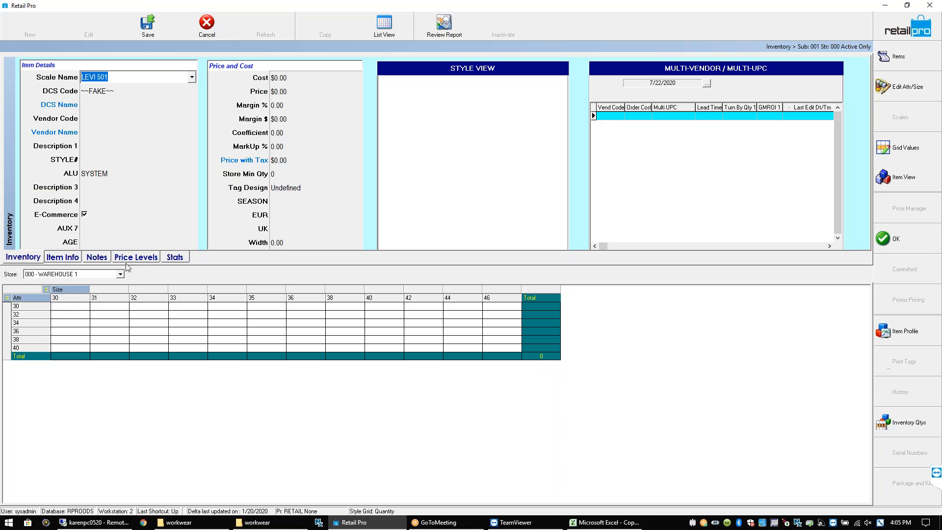
left_click(76, 305)
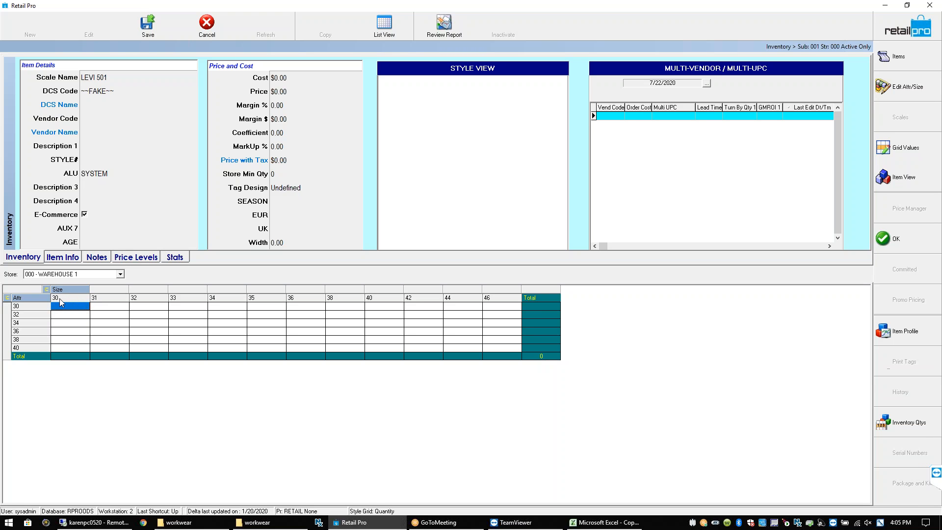
left_click(106, 307)
left_click(66, 308)
Enter Description 3 BLACK, vendor LEVI, Description 1 '501 BLACK' and style number 3456789
left_click(88, 186)
left_click(92, 191)
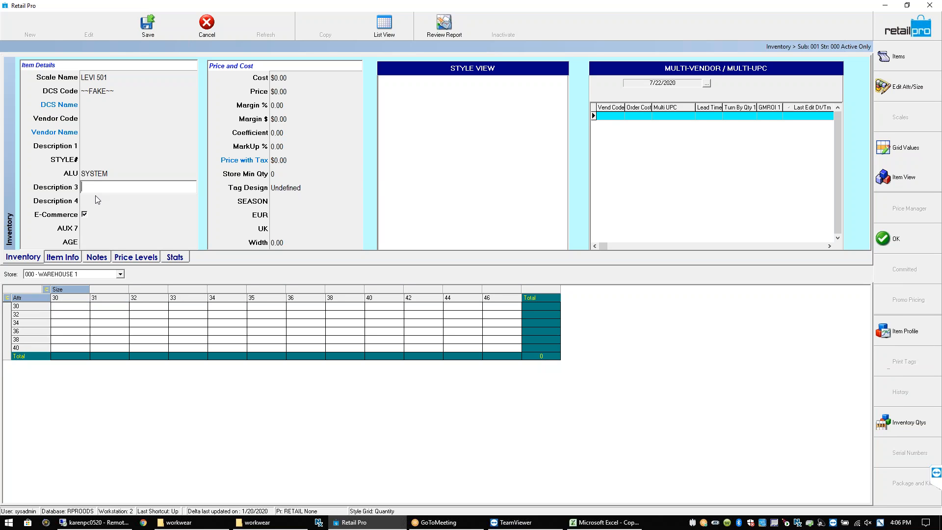
type("BLACK")
left_click(99, 94)
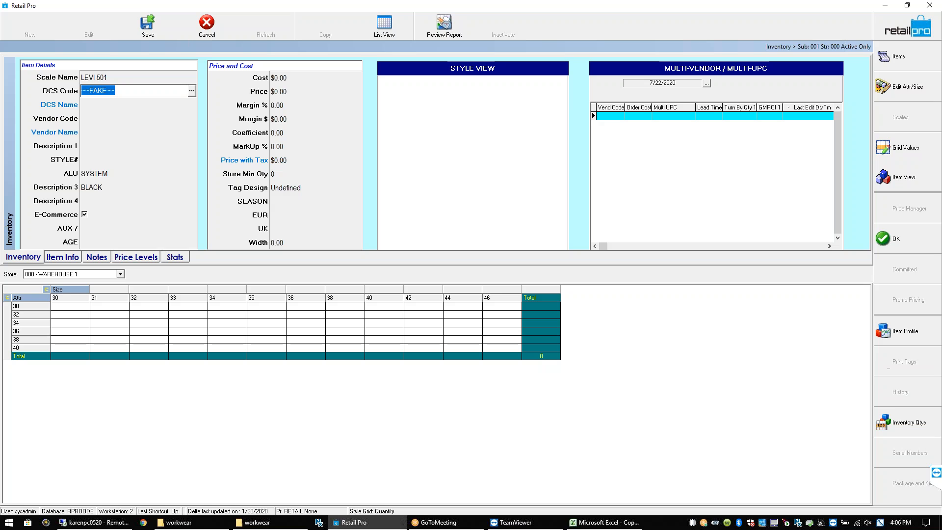
left_click(91, 119)
type("LEVI")
key("Tab")
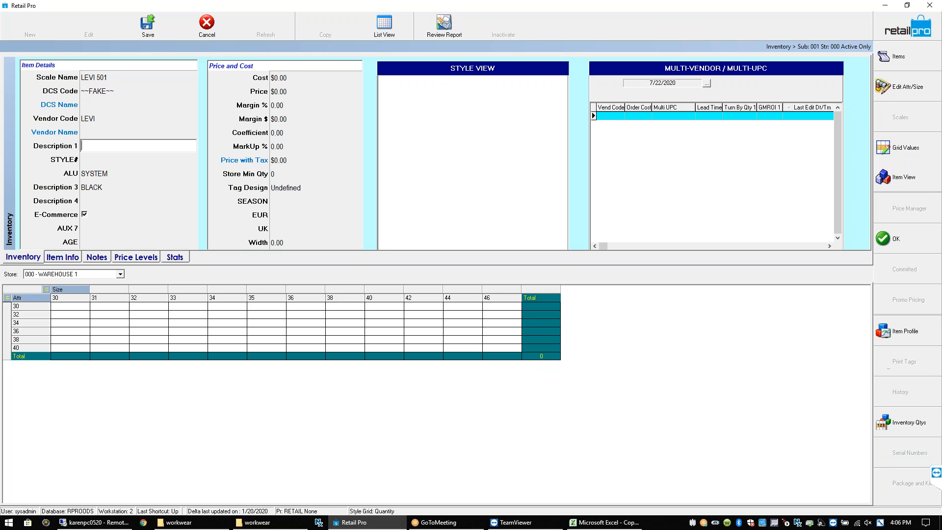
type("501 BLACK")
key("Tab")
type("3456789")
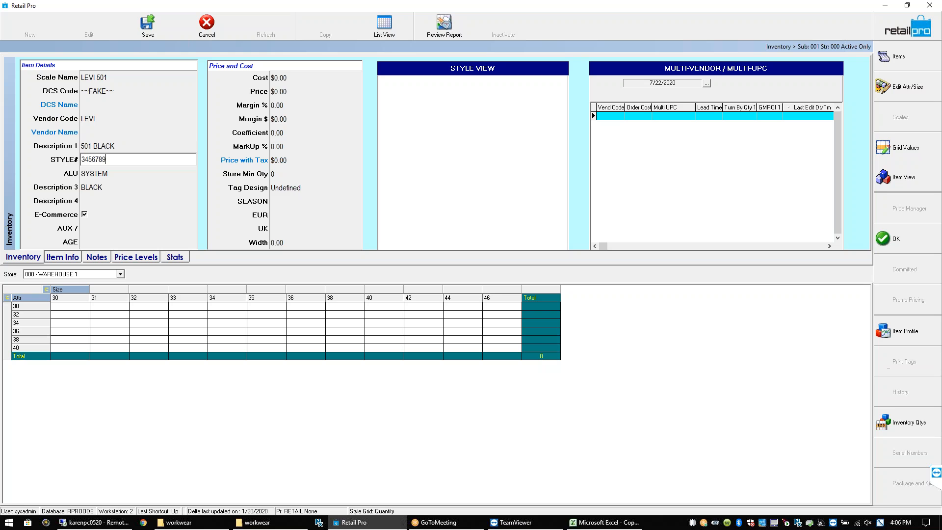
key("Tab")
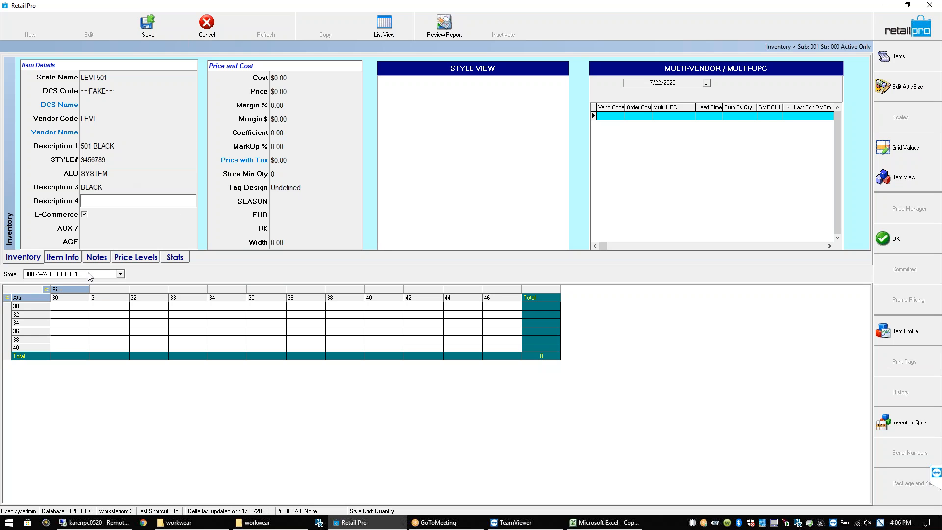
Select the row 30 quantity cells for sizes 30 through 34 in the grid
left_click(74, 305)
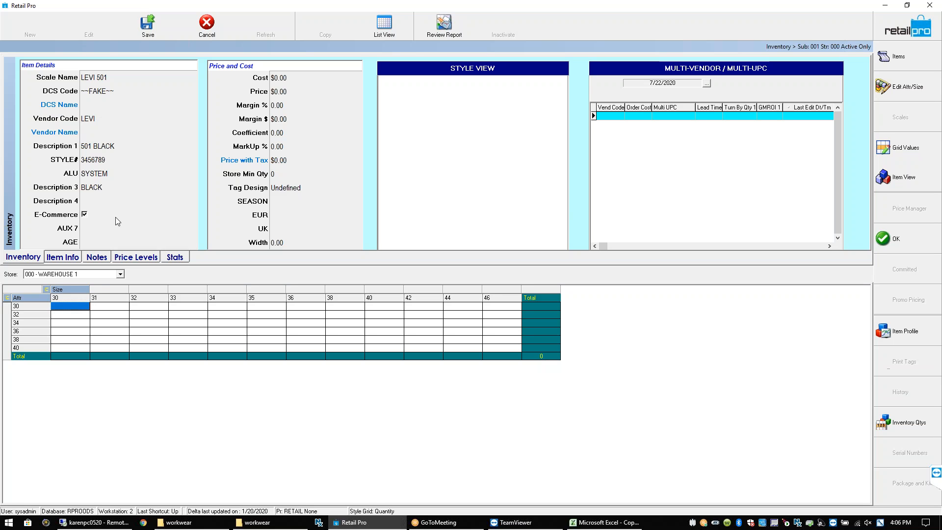
left_click(104, 309)
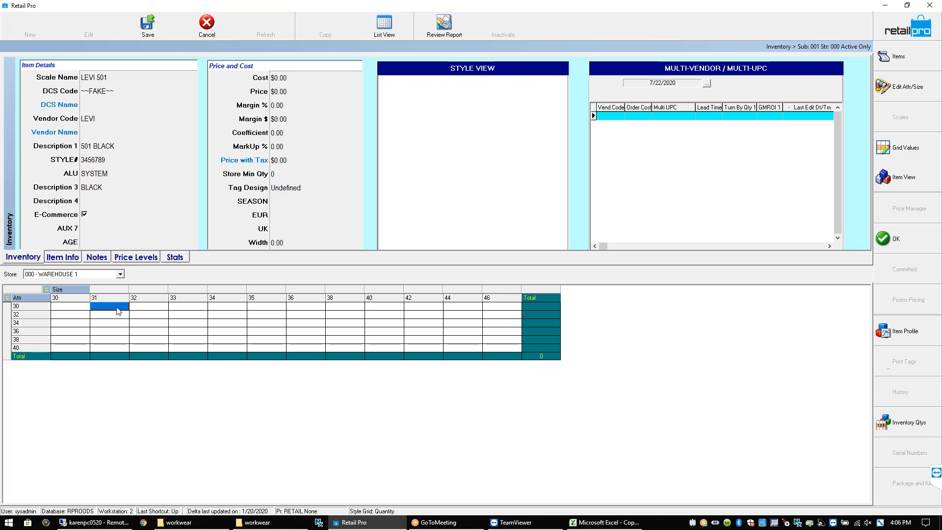
left_click(140, 308)
left_click(187, 308)
left_click(219, 308)
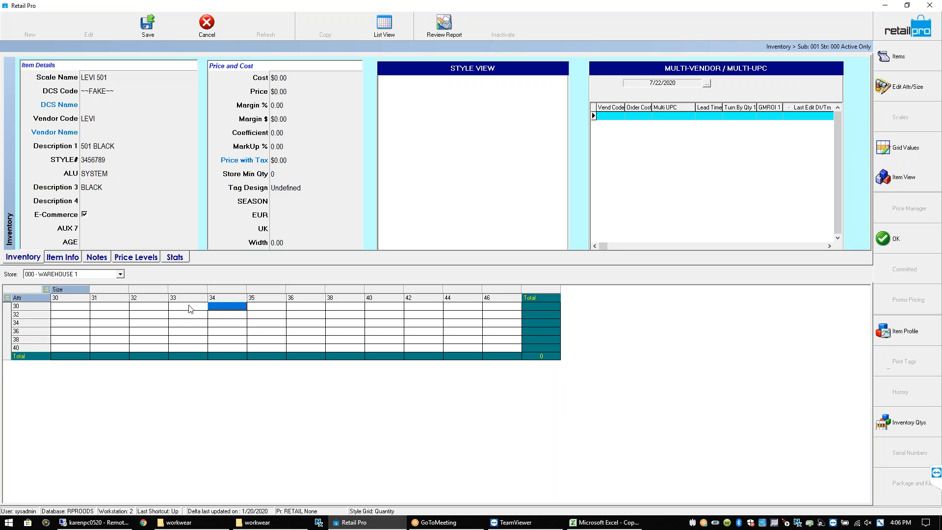
left_click(193, 308)
left_click(224, 309)
left_click(82, 307)
left_click(116, 308)
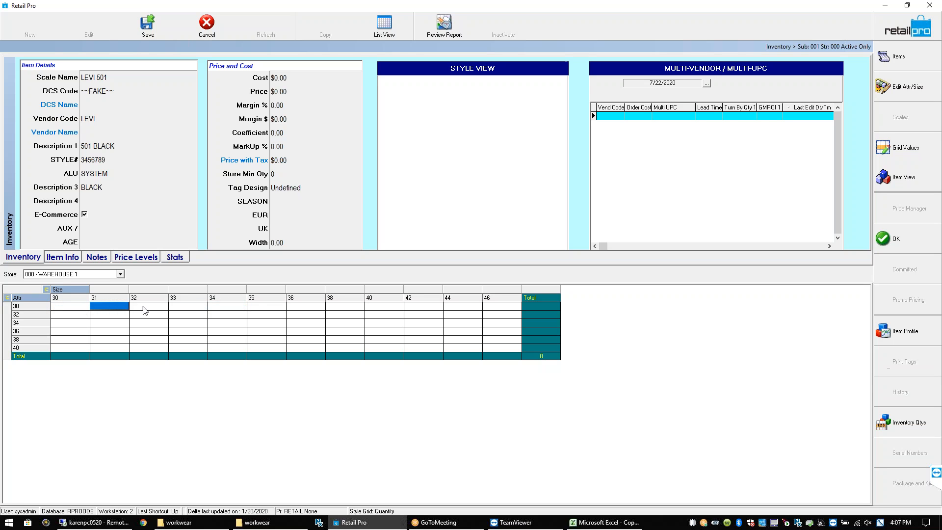
left_click(145, 309)
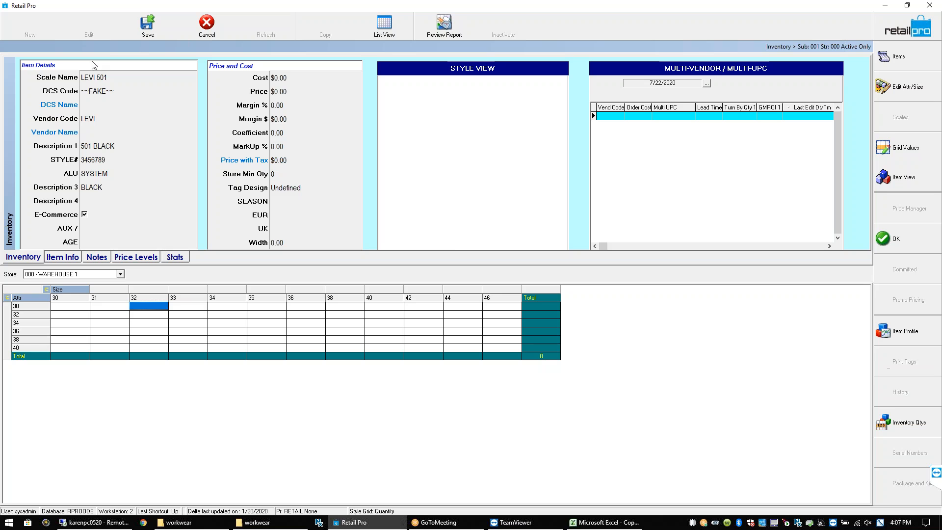
left_click(117, 79)
Discard the unsaved LEVI 501 item and open the MENBOOT10-14 scale for editing
left_click(202, 35)
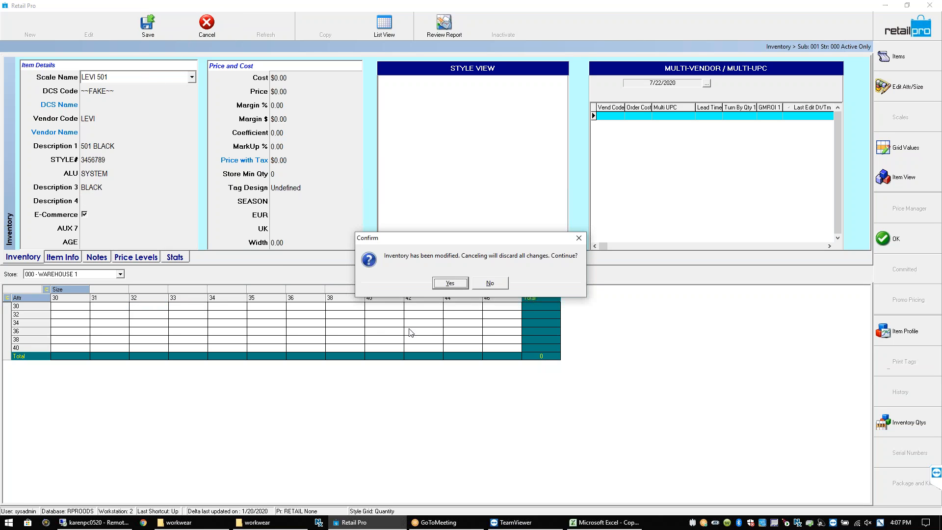
left_click(438, 282)
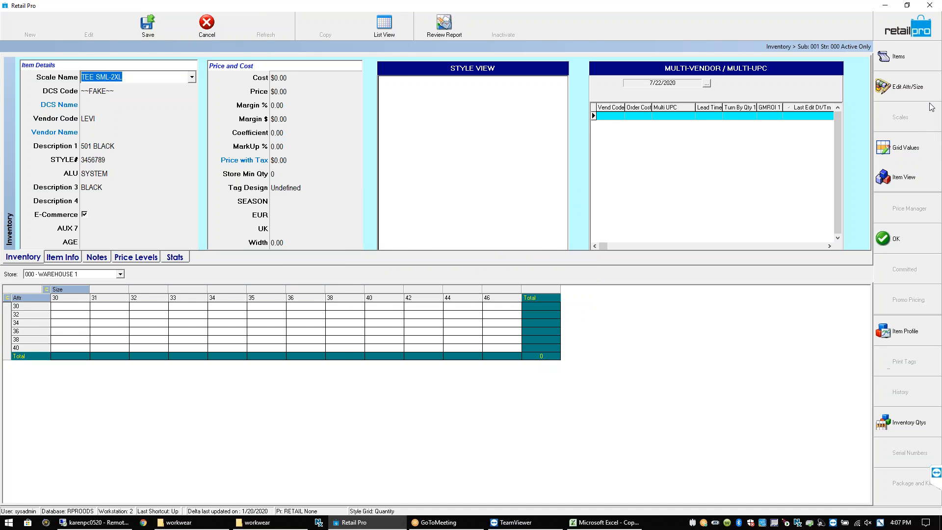
left_click(910, 117)
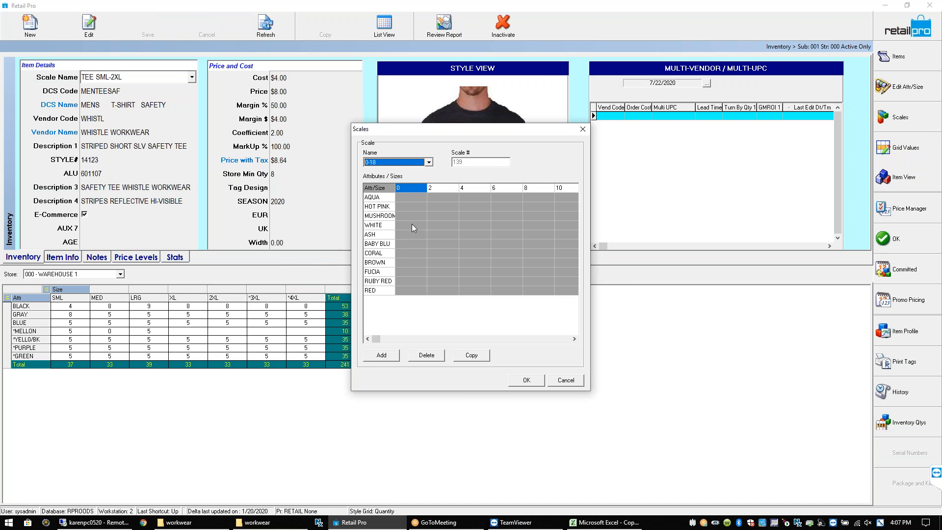
left_click(429, 162)
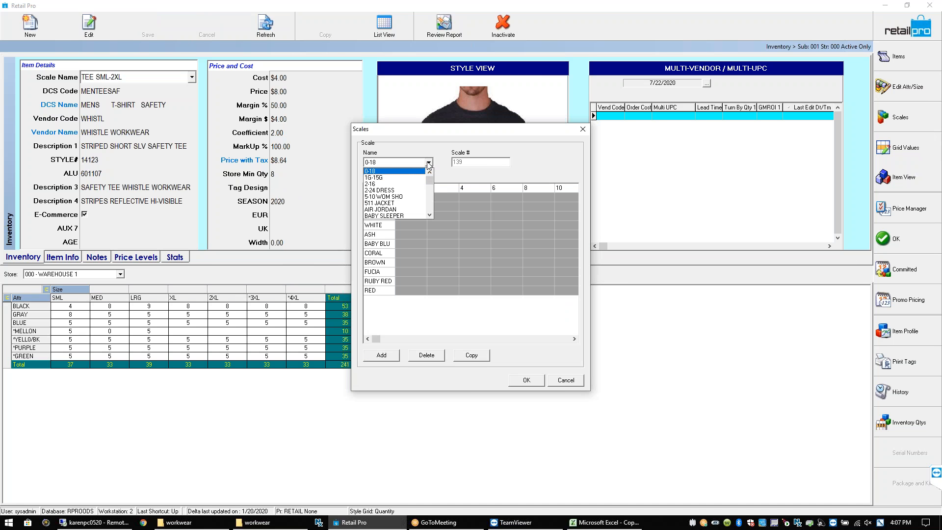
key("m")
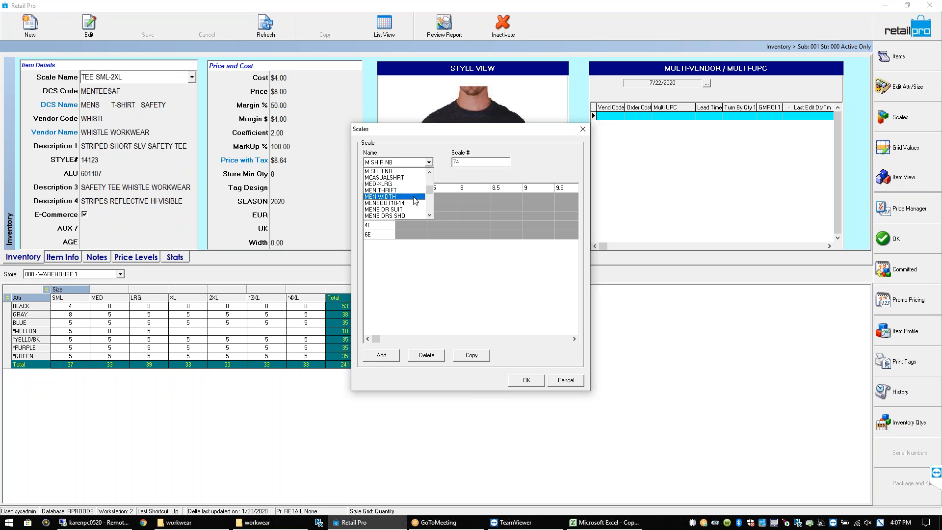
left_click(413, 203)
Review the BLACK row across sizes US10/UK9 to US14UK13 in the scale
left_click(417, 198)
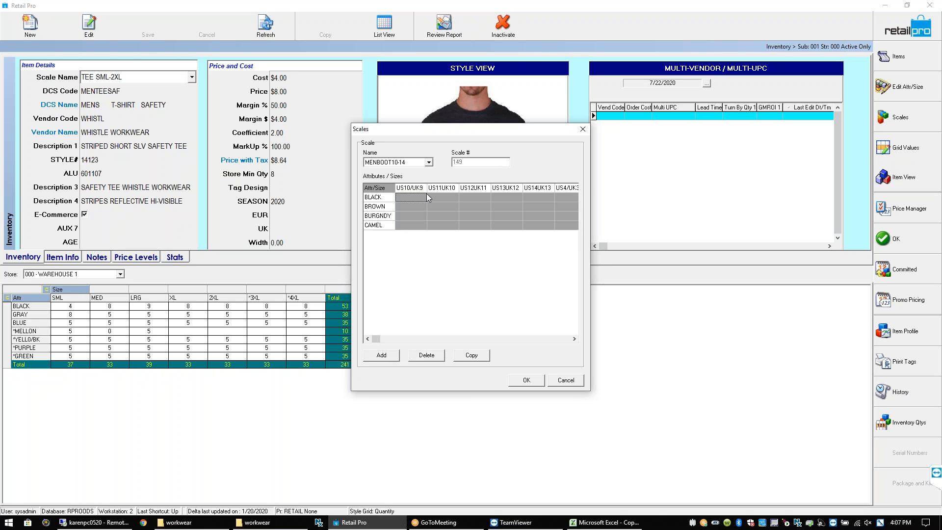
left_click(441, 196)
left_click(470, 196)
left_click(510, 197)
left_click(529, 198)
left_click(442, 198)
left_click(486, 198)
left_click(409, 195)
Add a new US10 size column at the end of the MENBOOT10-14 scale
left_click(564, 197)
left_click(572, 200)
left_click(572, 201)
left_click(572, 200)
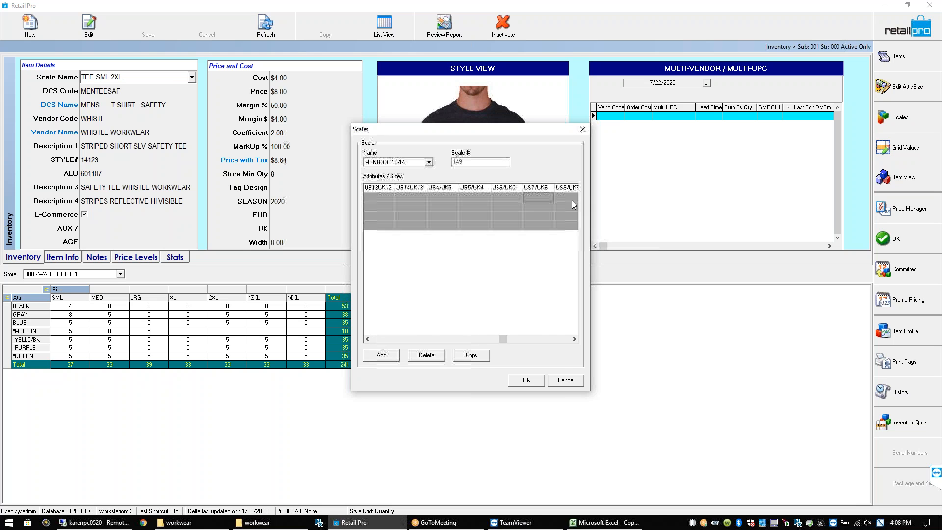
left_click(572, 200)
left_click(572, 200)
left_click(549, 197)
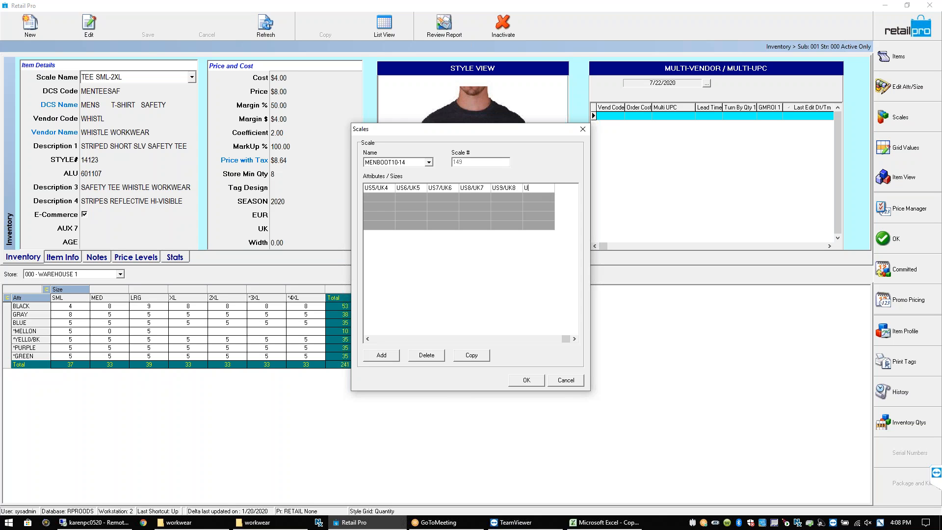
type("US10/U")
left_click(546, 198)
left_click(487, 296)
key("BackSpace")
key("BackSpace")
left_click(368, 338)
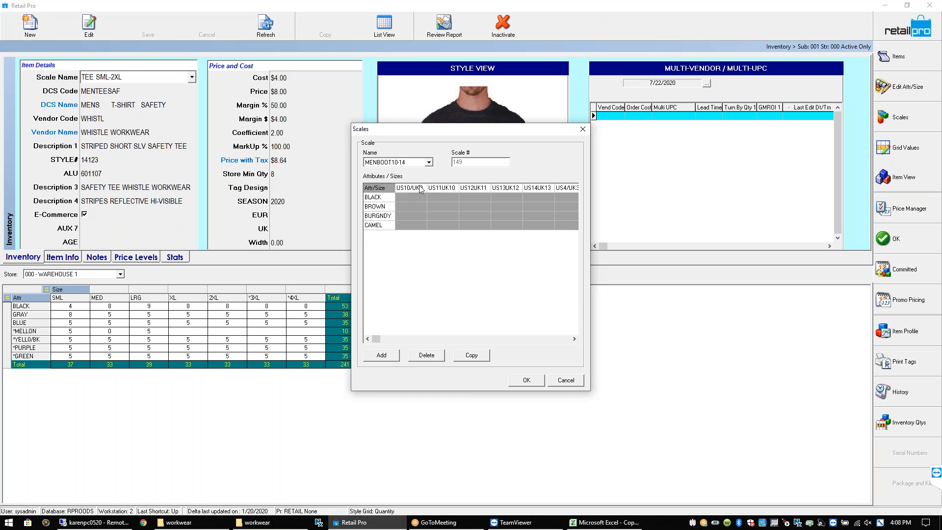
Add a STONE colour row below CAMEL
left_click(390, 229)
key("Down")
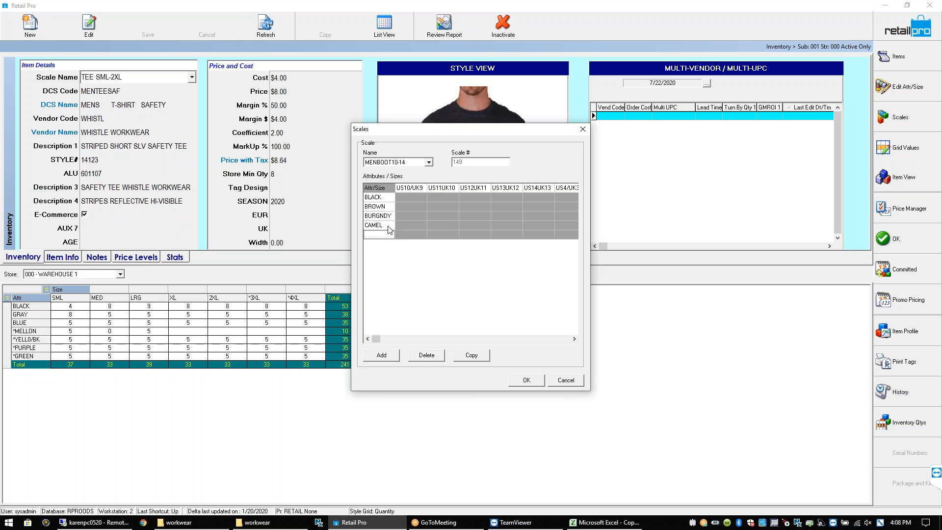
type("STONE")
Save the scale changes and give a new item the MENBOOT10-14 scale
left_click(527, 380)
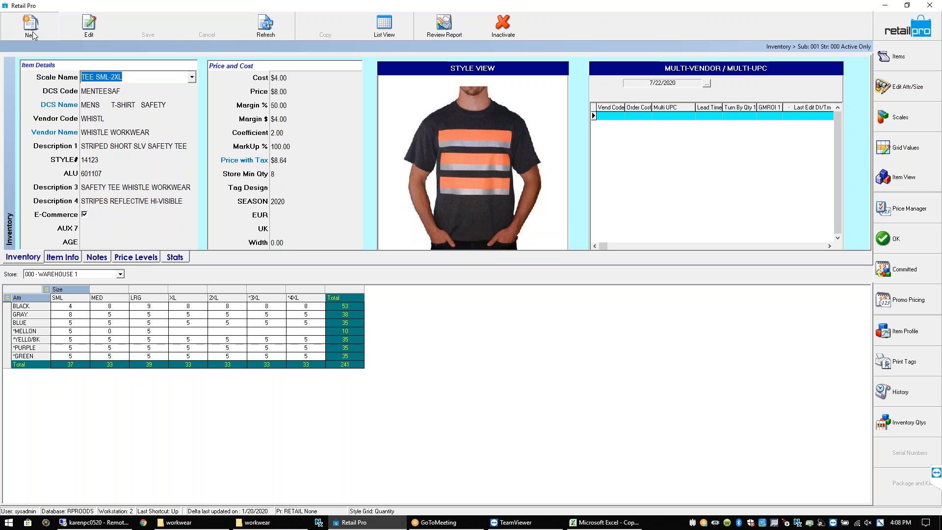
left_click(192, 78)
type("BABY SLEEPER")
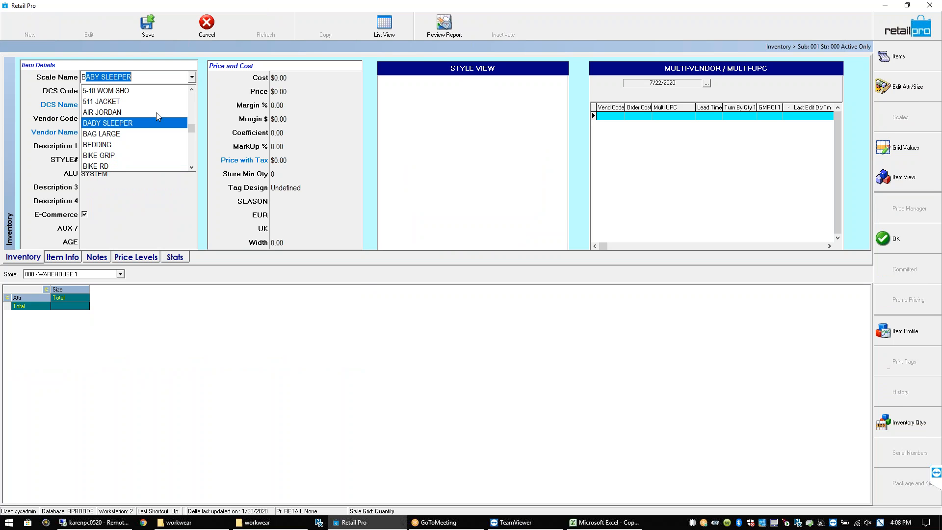
left_click(192, 166)
left_click(192, 167)
left_click(192, 167)
left_click(192, 166)
left_click(191, 166)
scroll(189, 122, "up", 1)
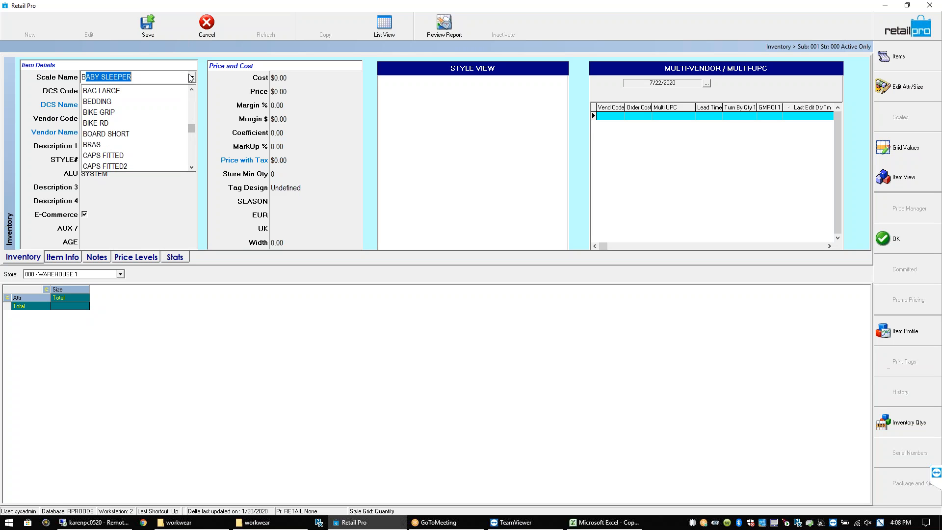
key("BackSpace")
key("BackSpace")
type("MED-XLRG")
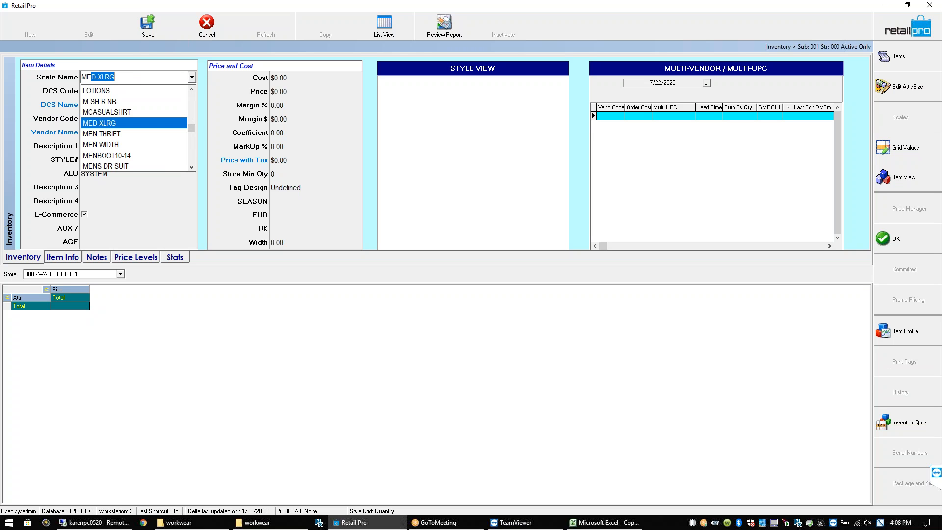
left_click(139, 155)
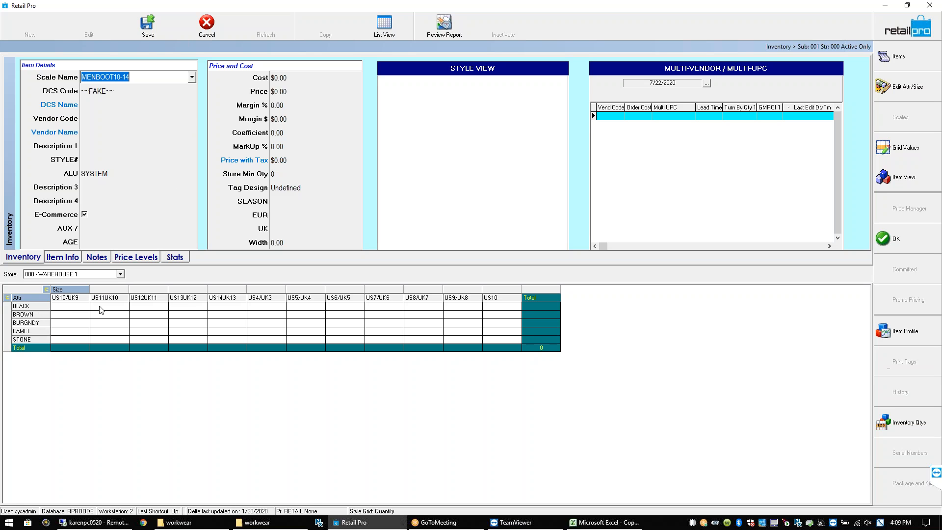
Check the BLACK-to-STONE quantity grid cells and enlarge the item details area
left_click(83, 308)
left_click(493, 306)
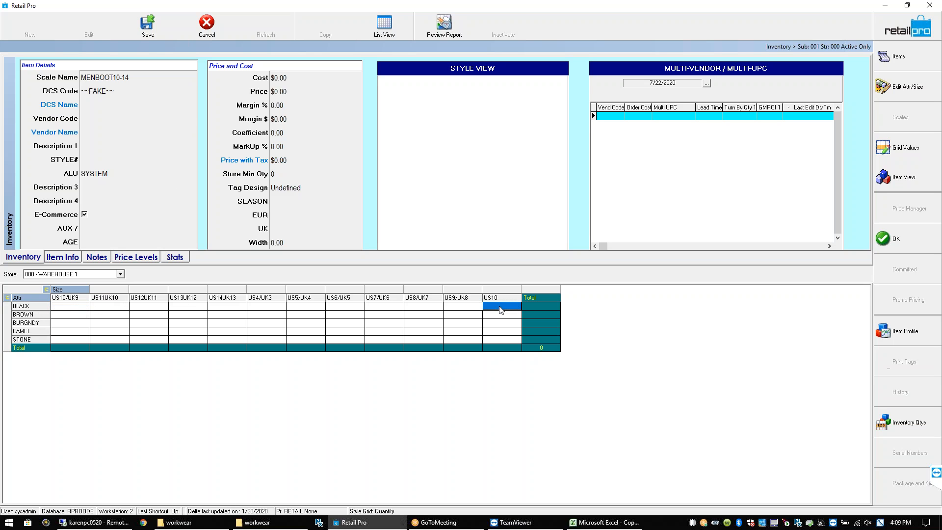
left_click(52, 339)
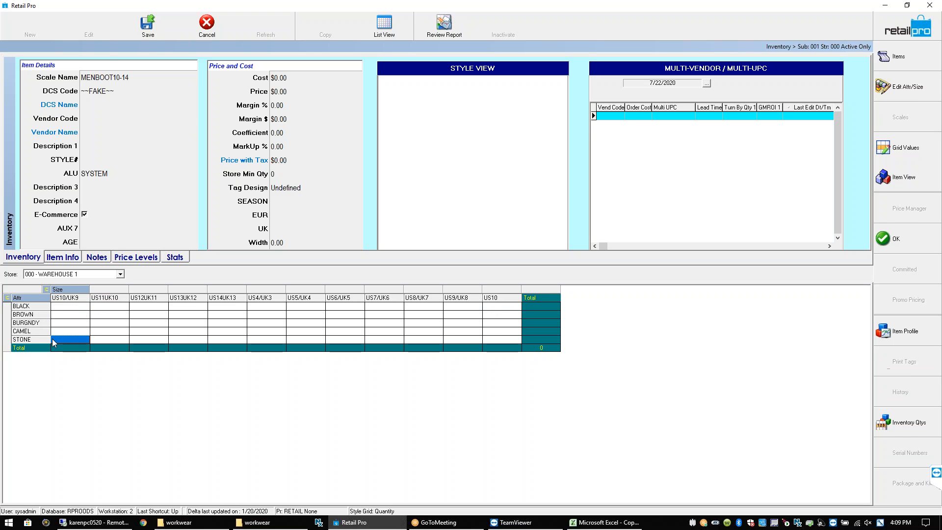
left_click(510, 307)
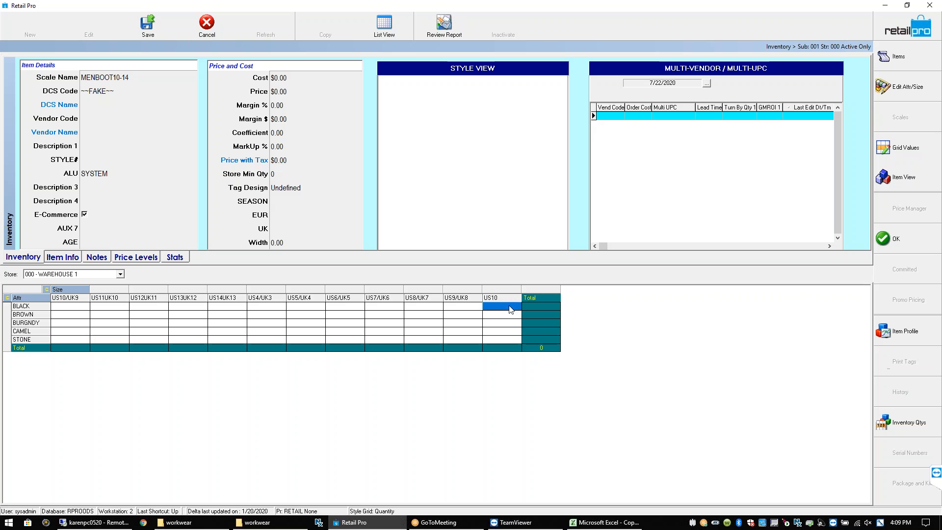
left_click_drag(503, 266, 501, 278)
left_click(103, 88)
left_click(120, 95)
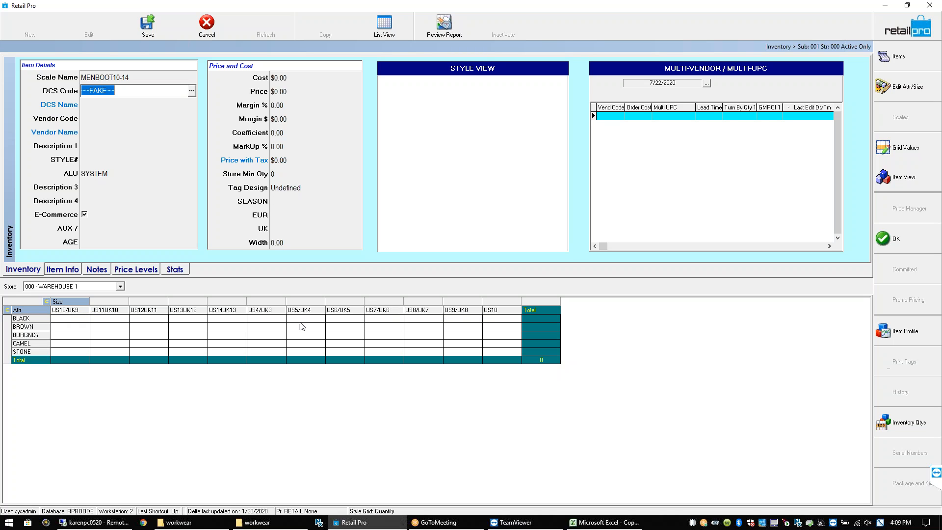
Filter departments by MEN and class B, then assign department code MENBOOSAF
left_click(83, 321)
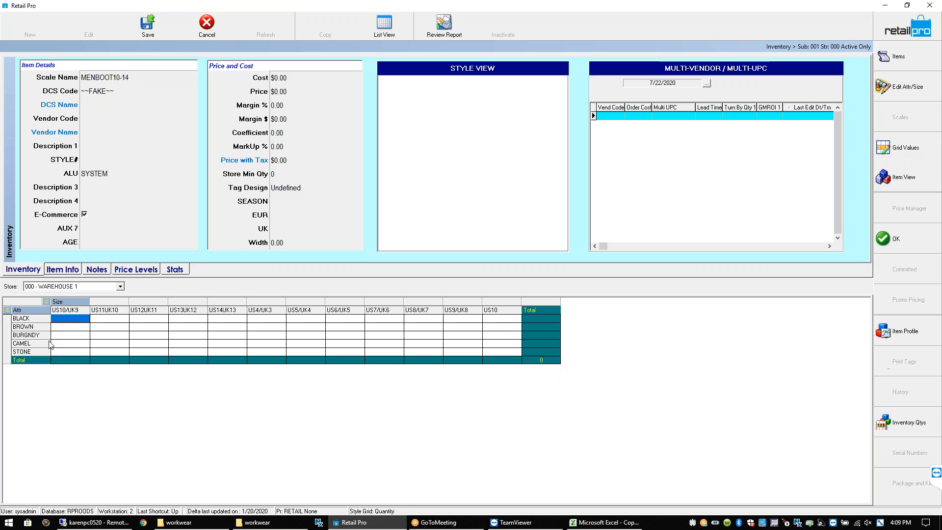
left_click(118, 90)
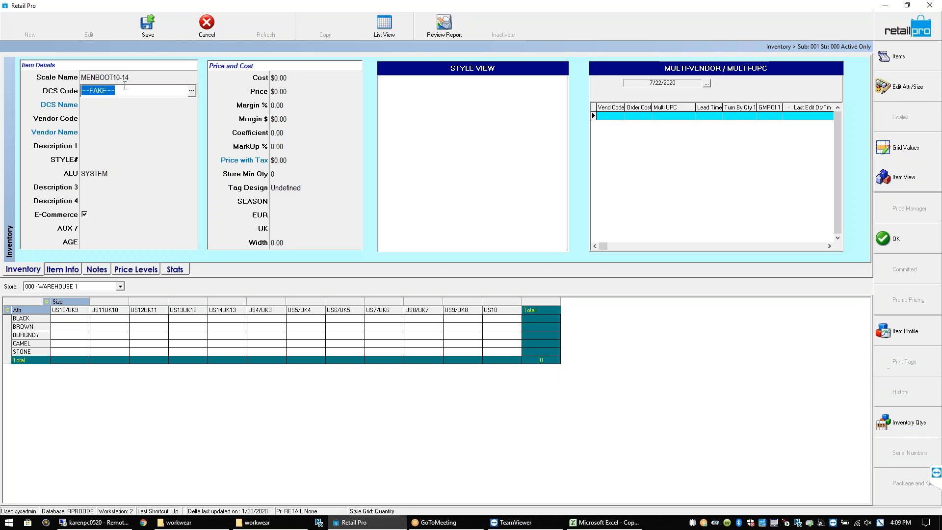
left_click(192, 93)
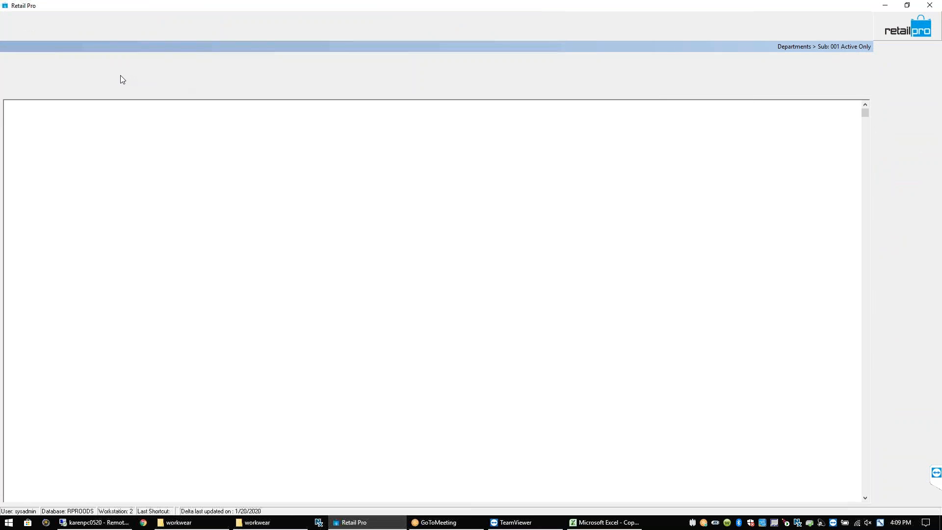
type("MEN")
key("Tab")
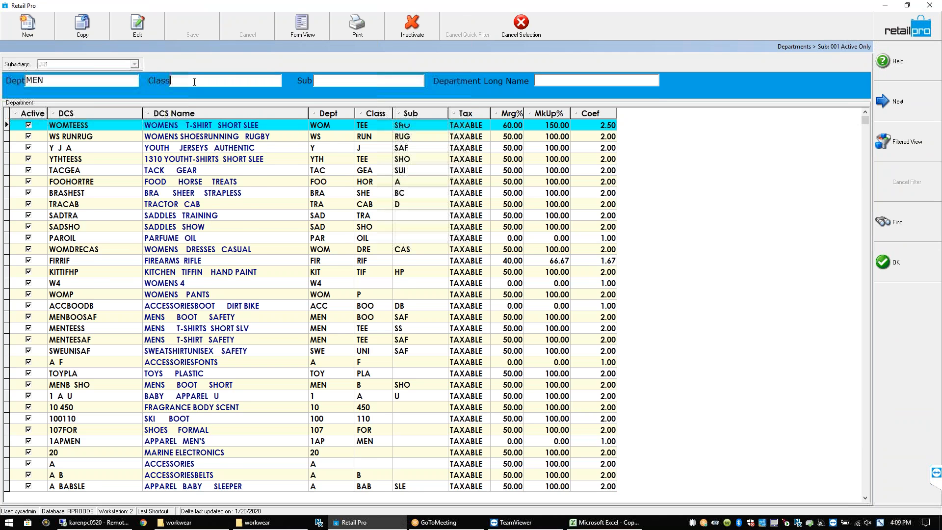
type("B")
double_click(247, 148)
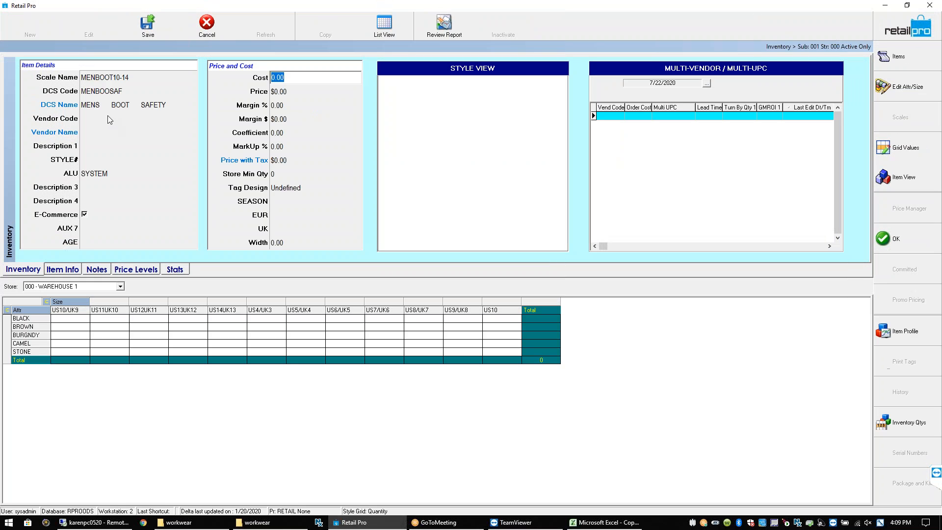
Set the vendor to DRMART (DR MARTENS AIRWAIR) from the vendor lookup
left_click(102, 120)
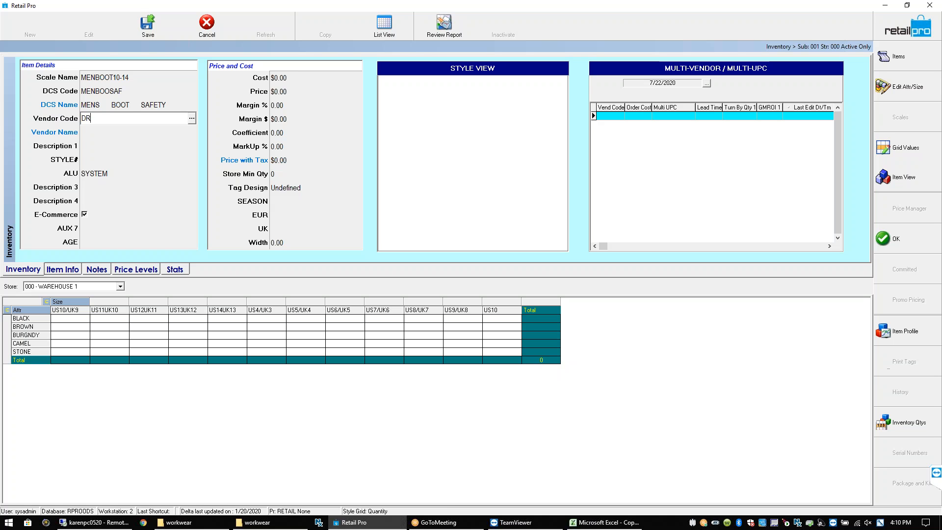
type("MAR")
left_click(191, 119)
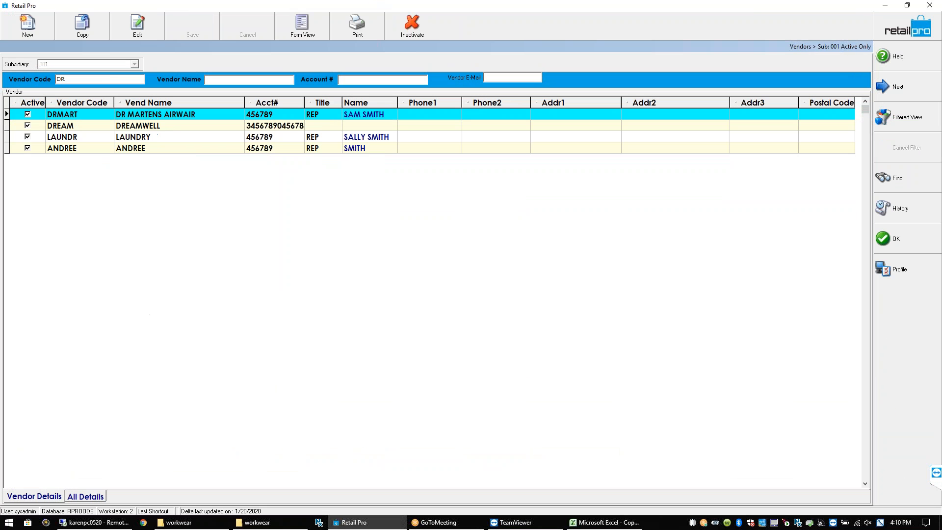
left_click(163, 118)
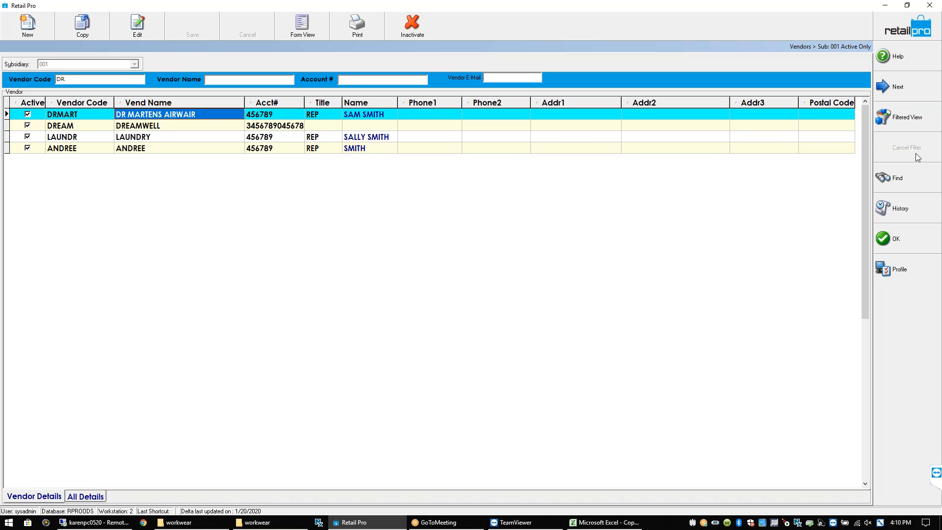
left_click(892, 239)
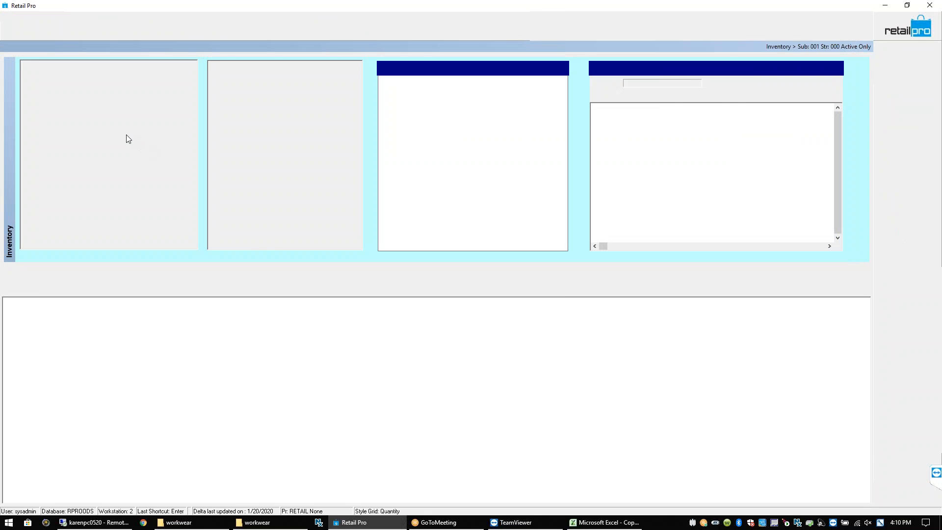
Enter Description 1 'STEEL TOE BOOT DR MARTEN' and style number 56789W34
left_click(104, 145)
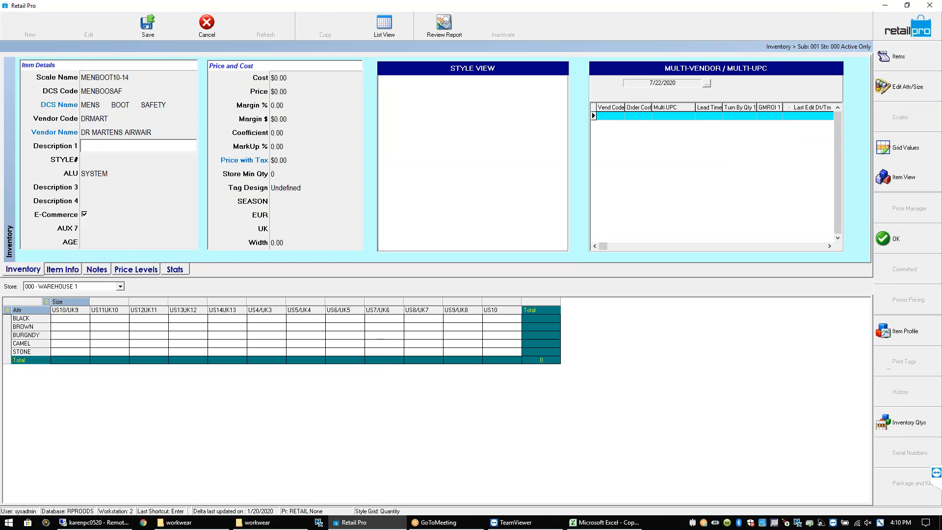
type("STEEL TOE BOOT DR MARTEN")
key("Tab")
type("56789W34")
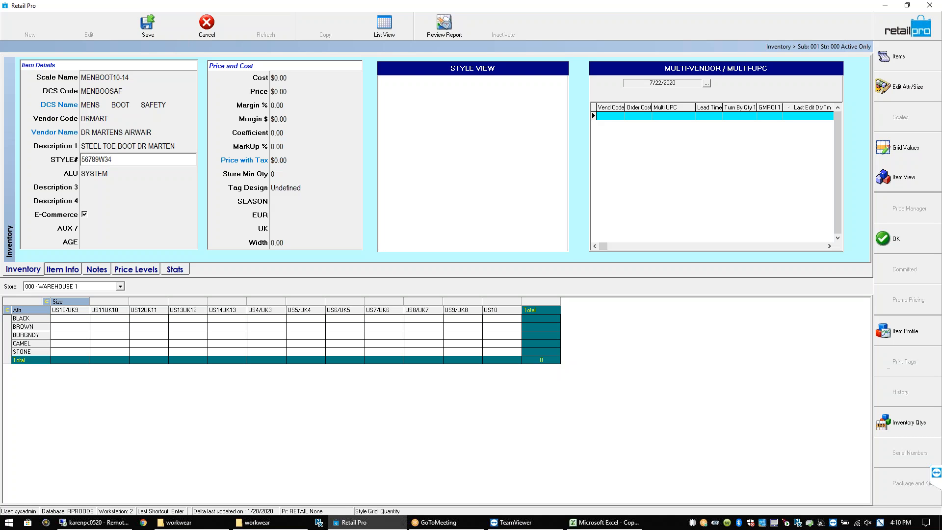
left_click(103, 190)
Enter SAFETY LEATHER as Description 3
type("STE")
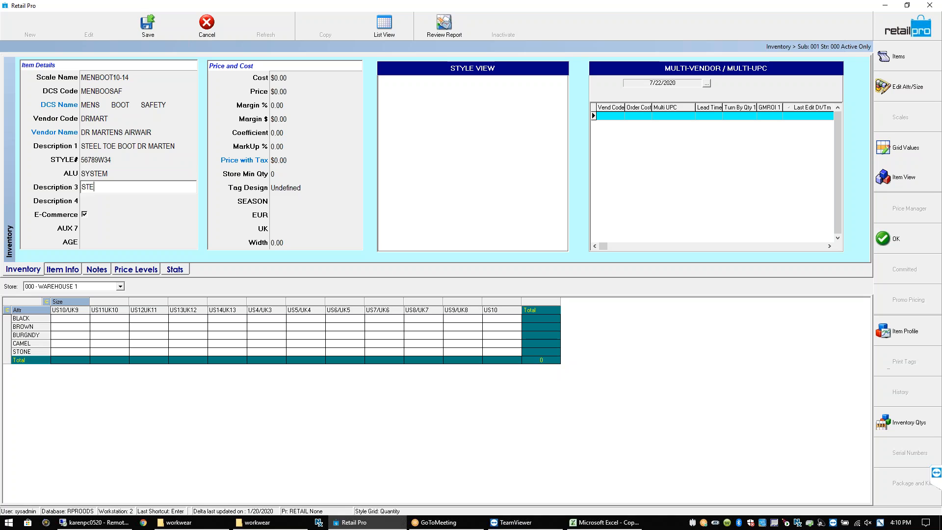
key("BackSpace")
key("BackSpace")
type("AFETY LEATHER")
Set the cost to $50.00, save the style, and dismiss the undefined size warning
left_click(287, 76)
type("50")
key("Return")
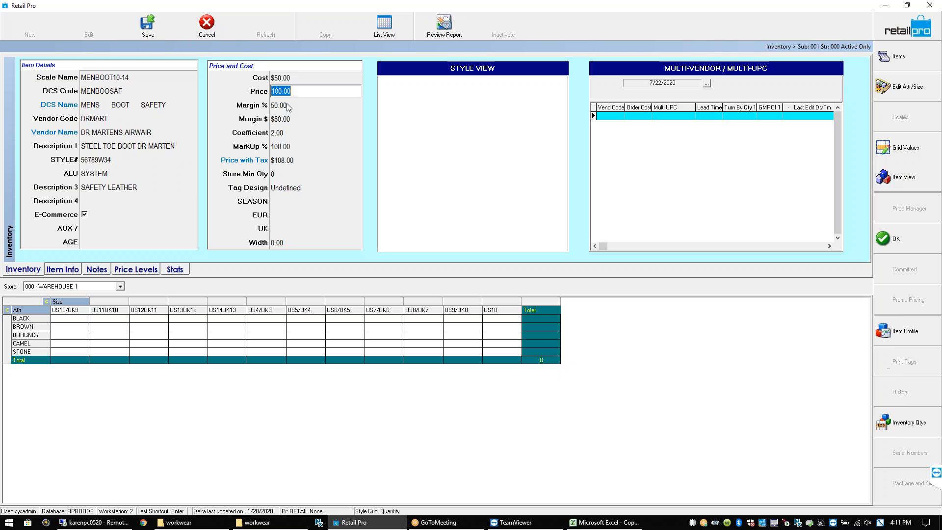
left_click(147, 35)
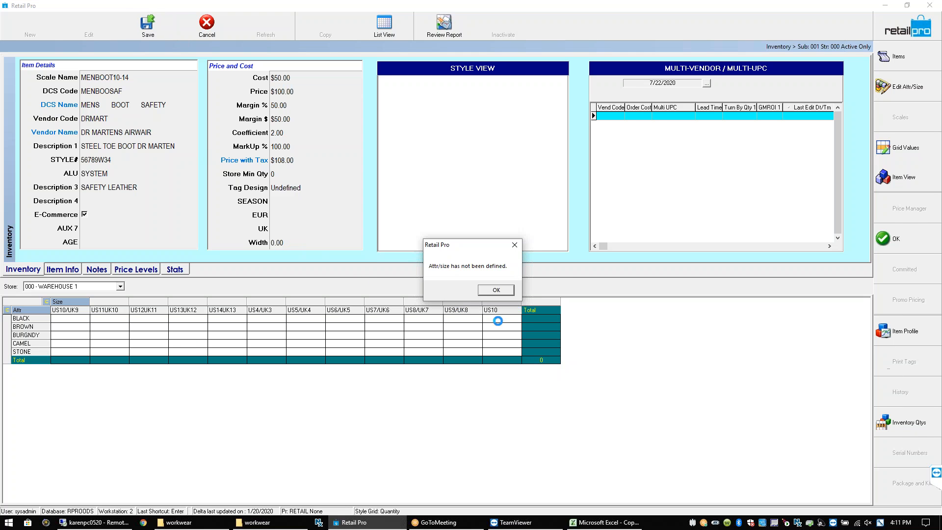
left_click(496, 290)
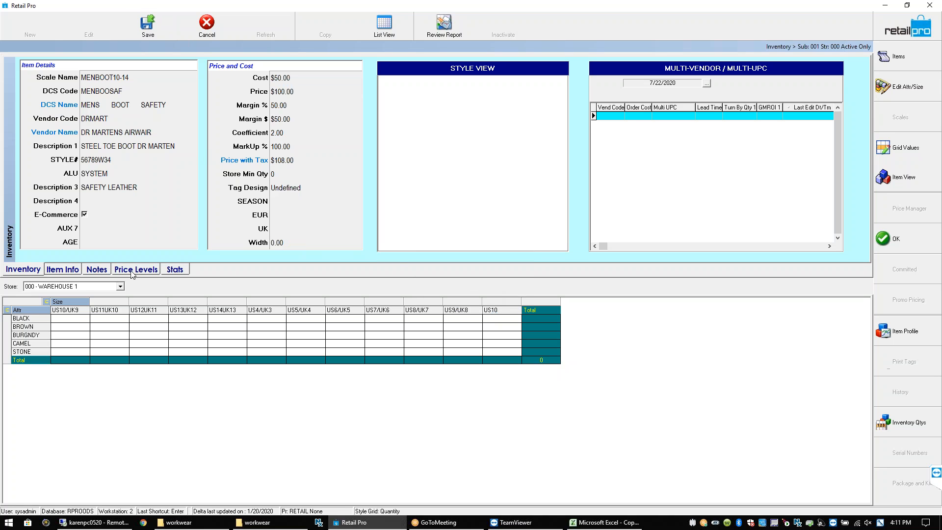
Enter 5 in every BLACK and BROWN size cell, correcting the BLACK US5/UK4 quantity
left_click(81, 318)
type("5 5 5 5 5 5 55")
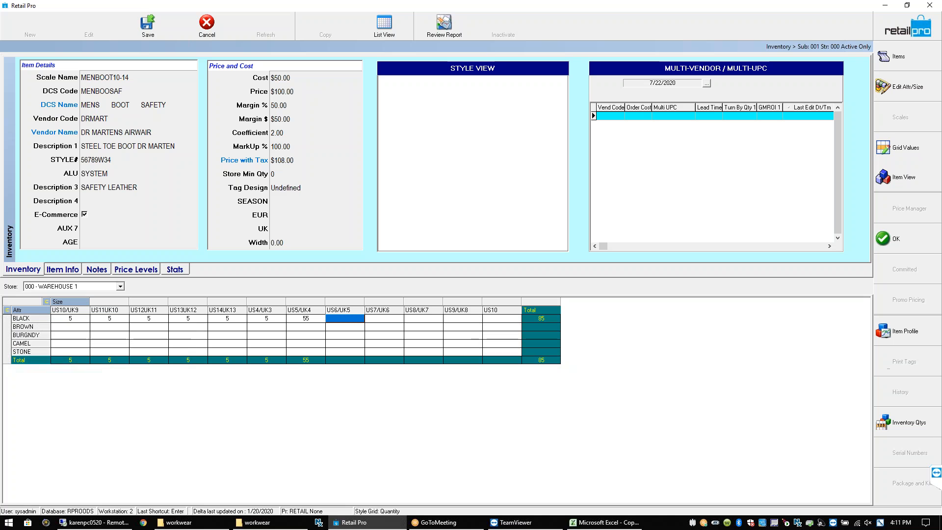
left_click(305, 318)
type("5 5 5 5")
key("Return")
type("5")
key("Return")
type("5")
Fill the BURGNDY, CAMEL and STONE rows with 5 per size, giving 60 per row
key("Return")
key("Left")
key("Home")
type("5 5 5 5 5 5 5 5 5 5 5 5")
key("Left")
key("Home")
type("5 5 5 5 5 5 5 5 5 5 5 5")
key("Return")
key("Left")
key("Left")
key("Left")
key("Home")
type("5 5 5 5 5 5 5 5 5 5 5 5")
key("Left")
key("Left")
key("Left")
key("Left")
key("Left")
key("Left")
key("Left")
key("Left")
key("Left")
key("Left")
key("Left")
type("5 5 5 5 5 5 5 5 5 5 5 5")
key("Up")
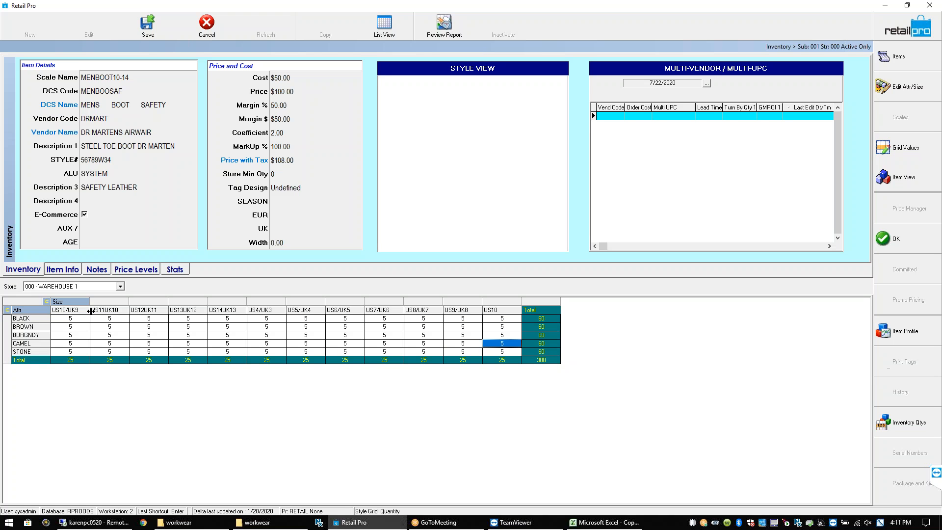
Step through the description fields to Description 4, leaving it unchanged for now
left_click(109, 192)
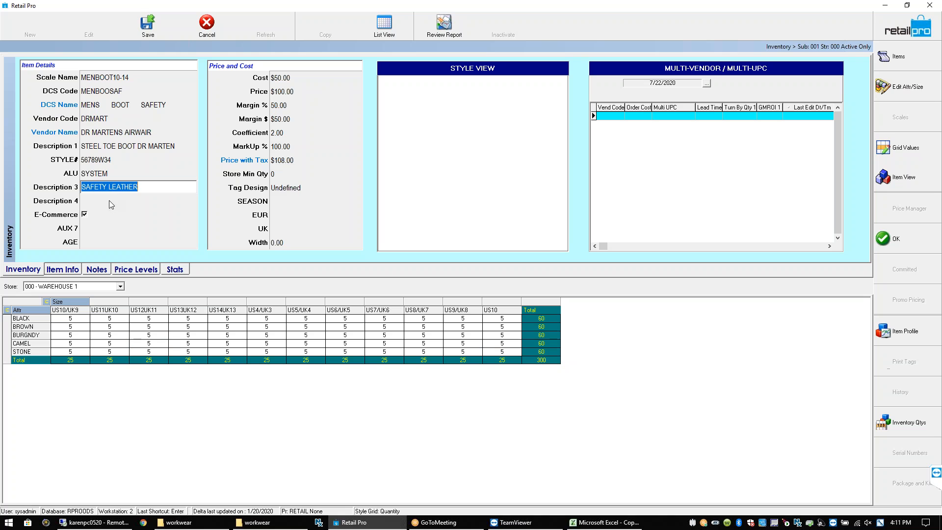
left_click(289, 91)
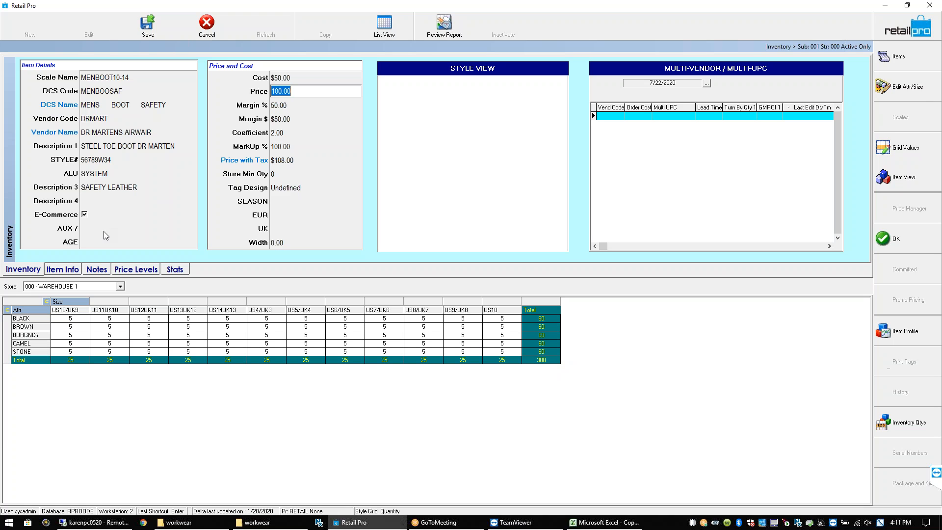
left_click(106, 201)
left_click(105, 202)
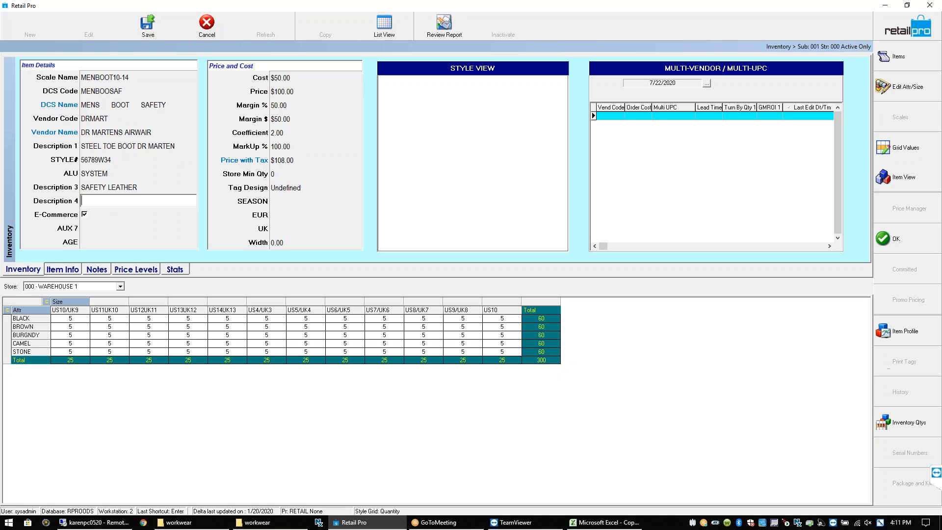
key("Tab")
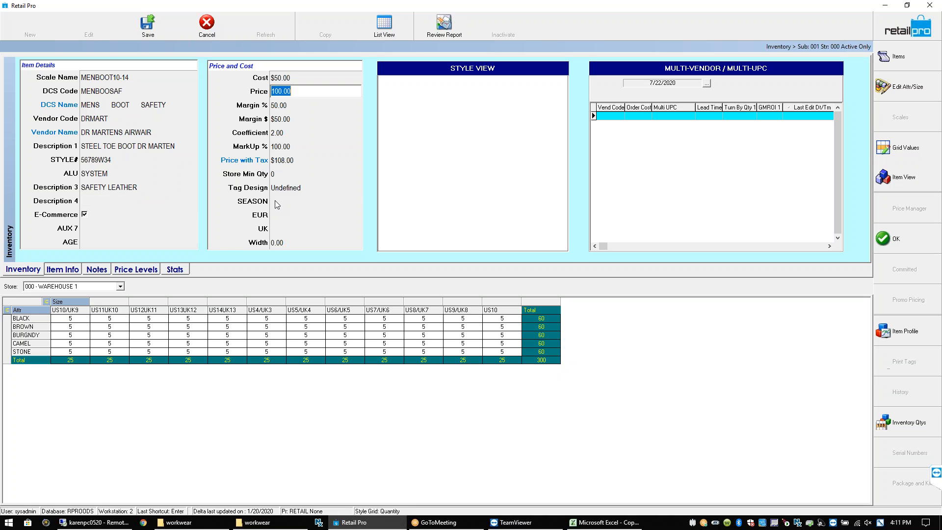
Set SEASON to 2020 from its dropdown, closing the EUR size list without choosing
left_click(276, 204)
left_click(356, 201)
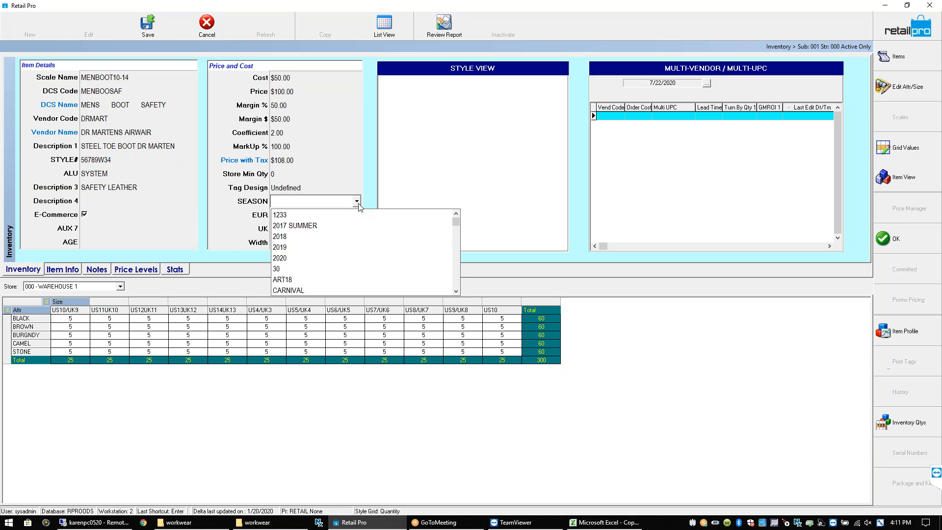
left_click(289, 258)
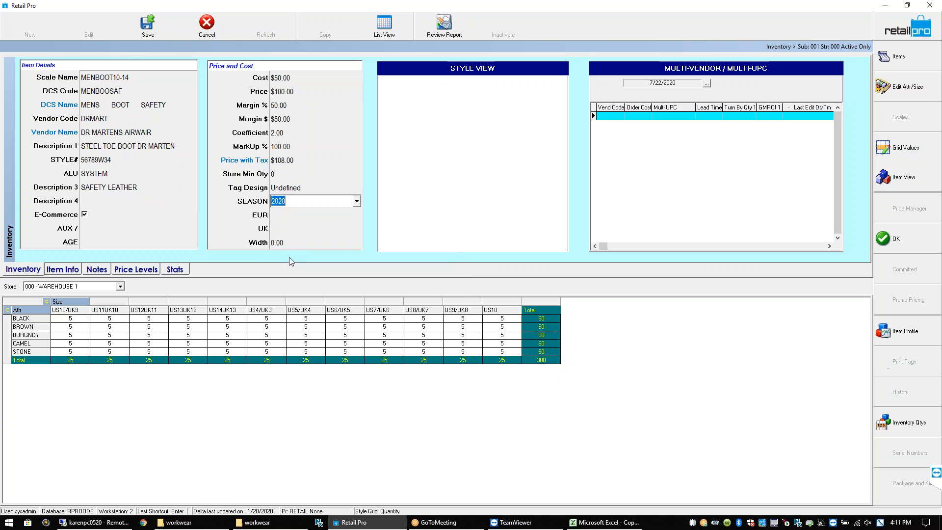
key("Tab")
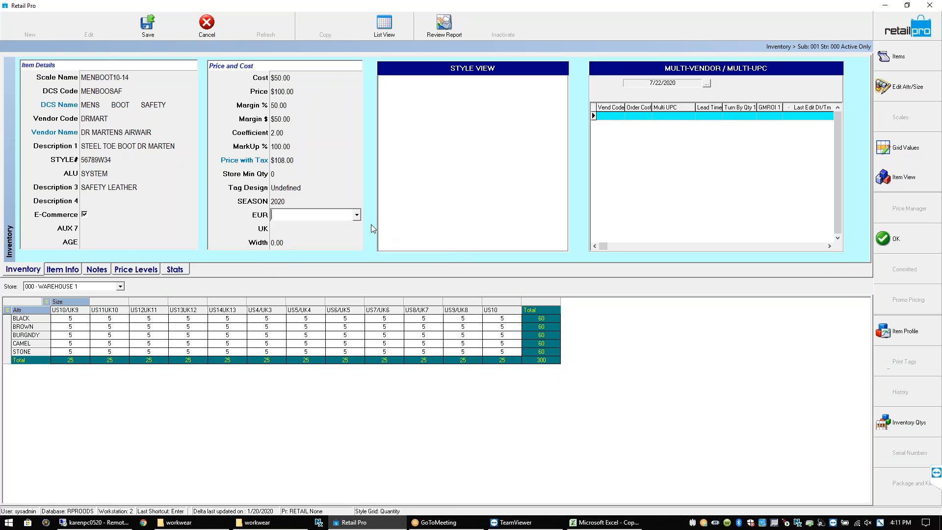
left_click(357, 215)
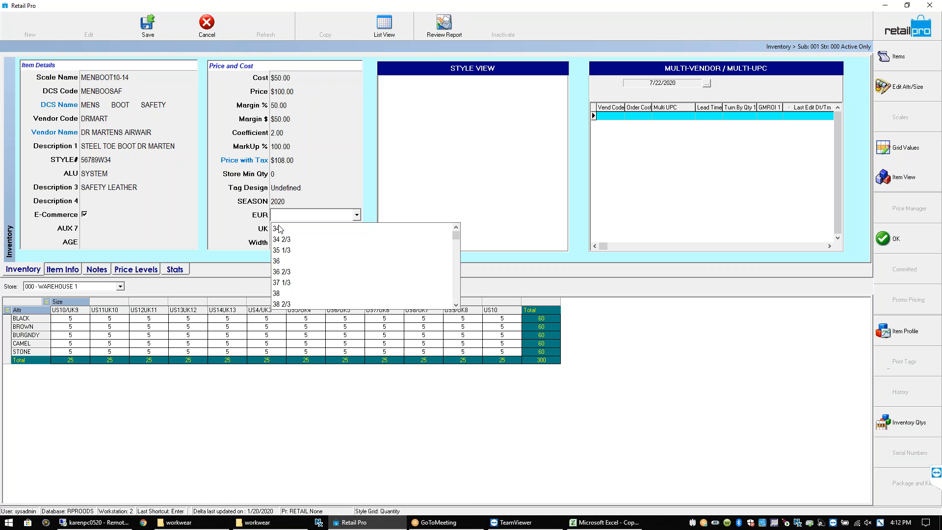
left_click(299, 213)
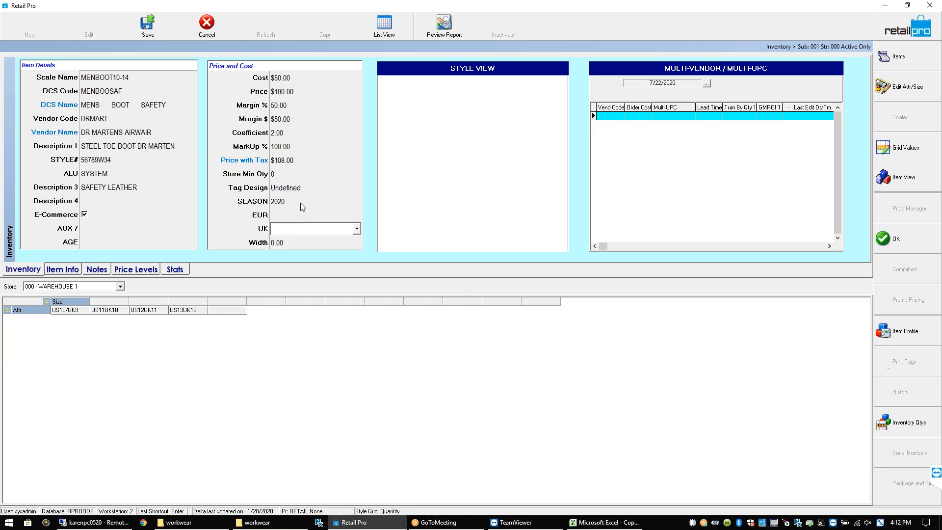
left_click(346, 198)
left_click(356, 201)
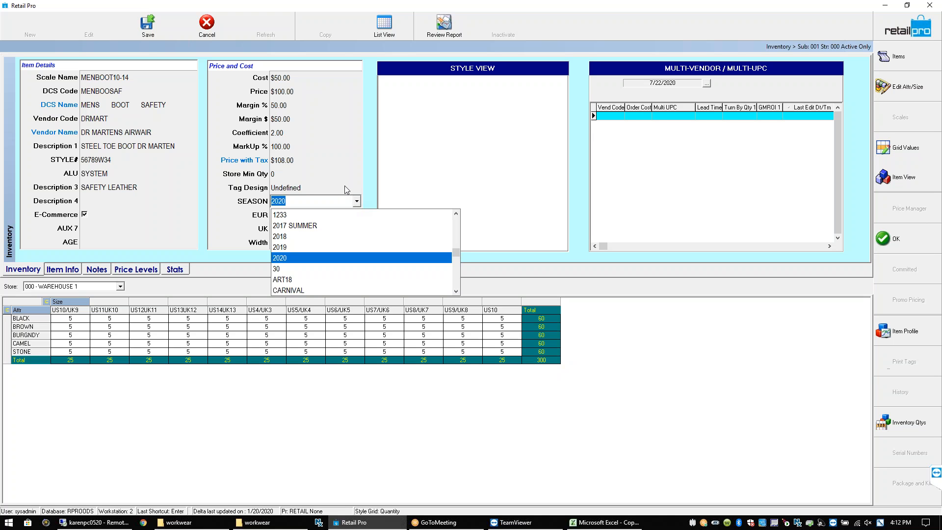
left_click(325, 176)
left_click(278, 202)
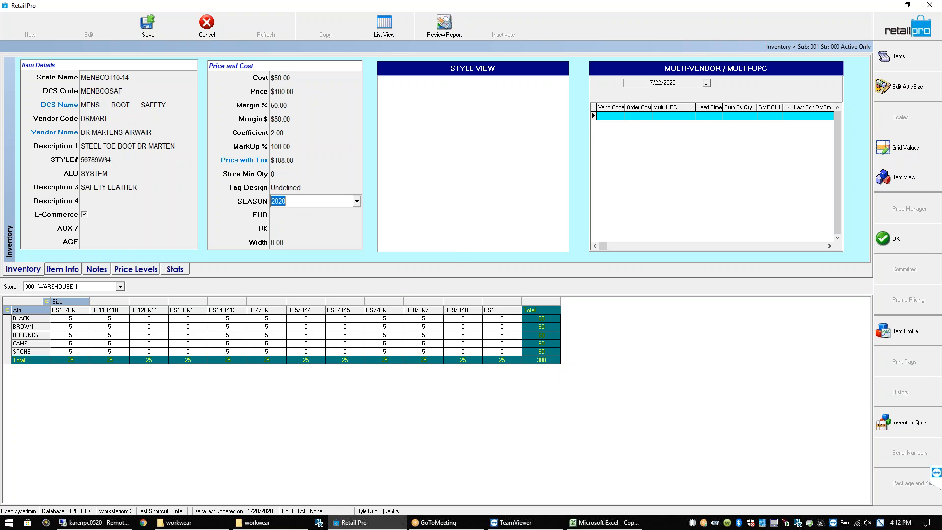
Pass over the empty UK, AGE and E-Commerce fields and save the boot style
left_click(285, 221)
left_click(285, 229)
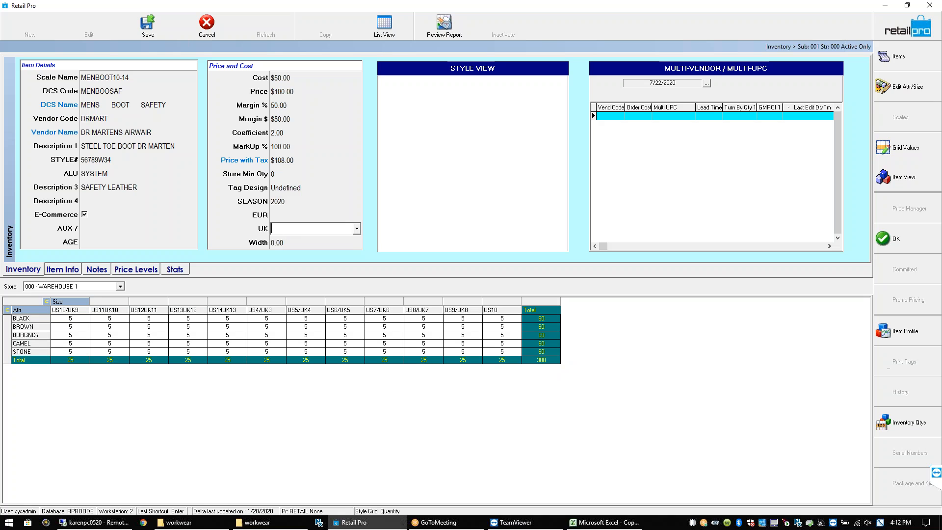
left_click(109, 244)
left_click(150, 242)
left_click(192, 242)
left_click(146, 210)
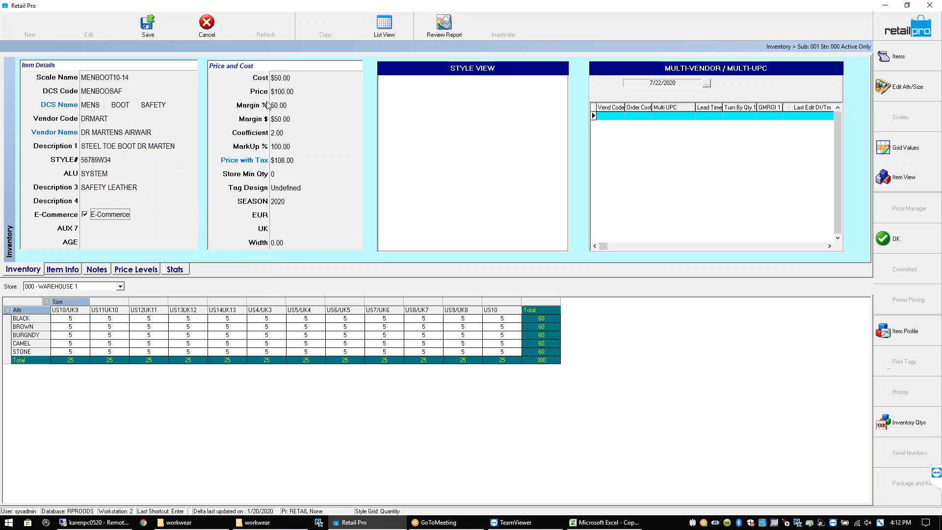
right_click(430, 105)
left_click(141, 30)
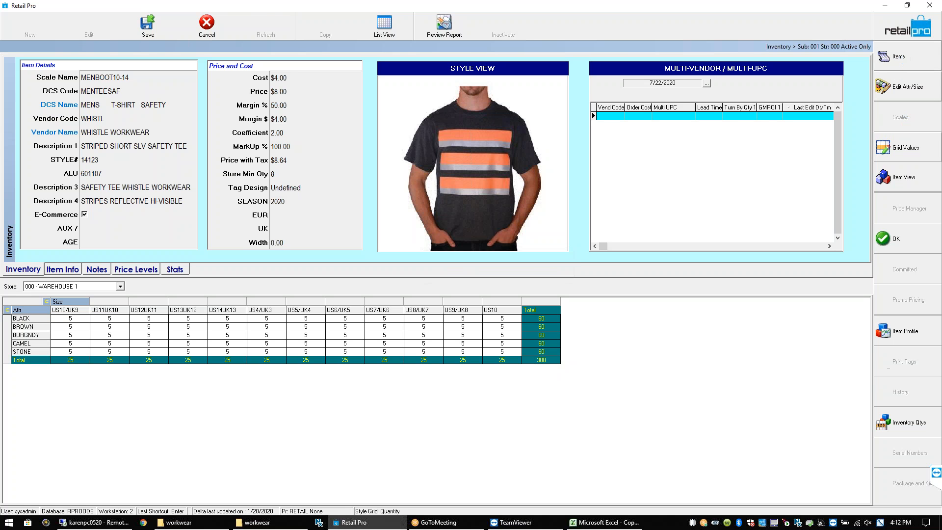
Show the boot's items as a list and browse items 601287 and 601288
left_click(895, 68)
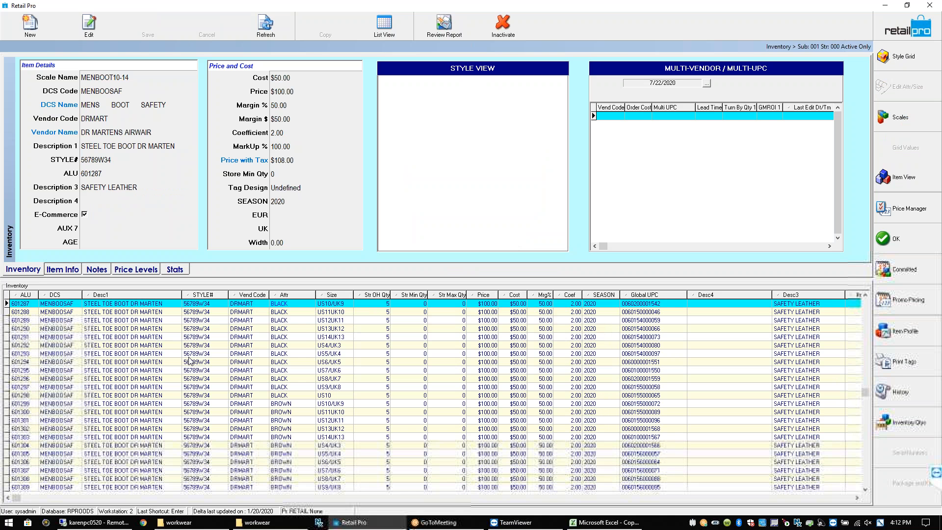
left_click(26, 320)
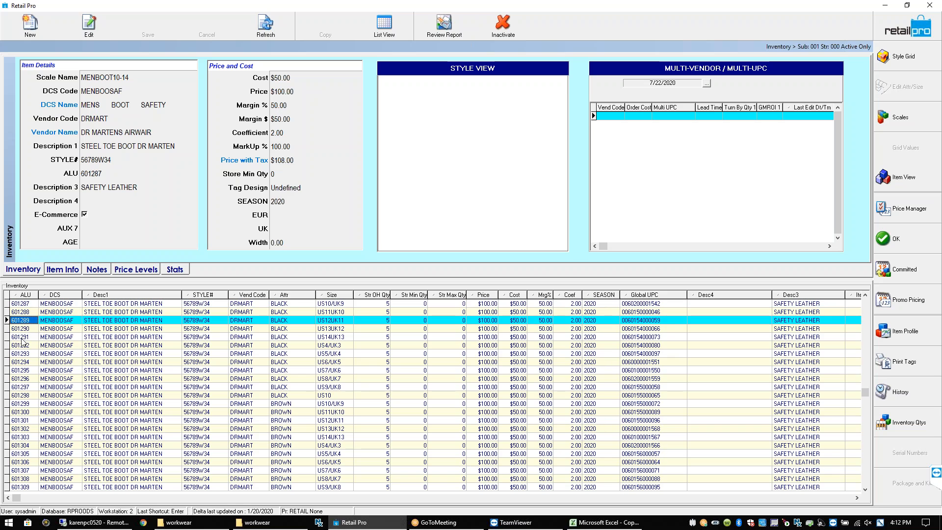
left_click(24, 337)
left_click(25, 306)
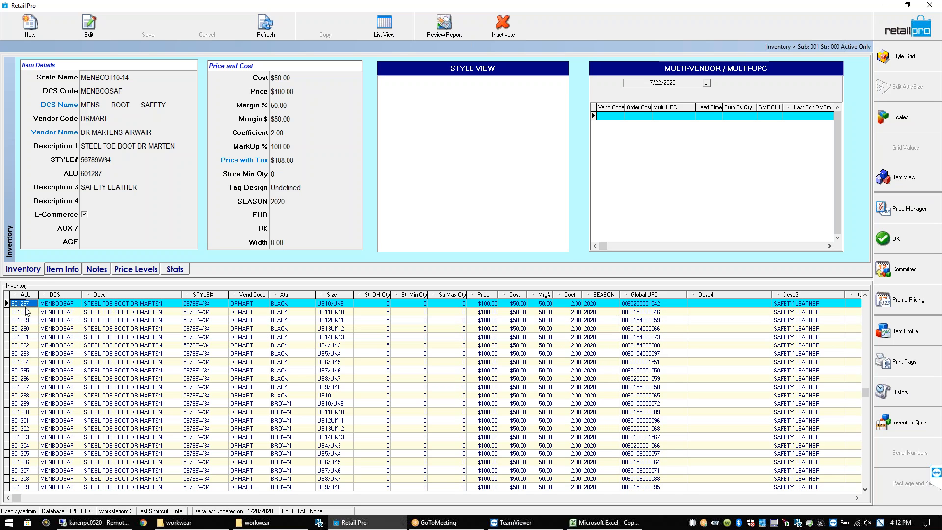
left_click(28, 313)
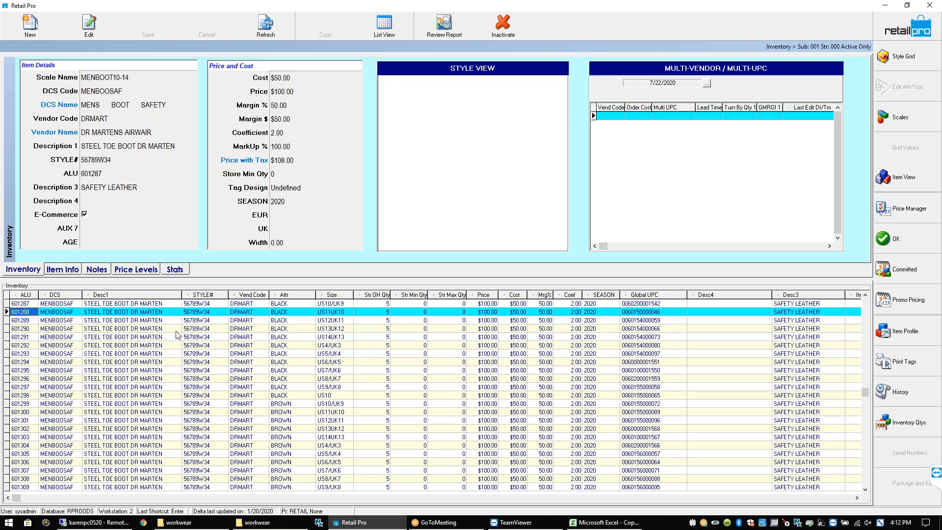
left_click(343, 304)
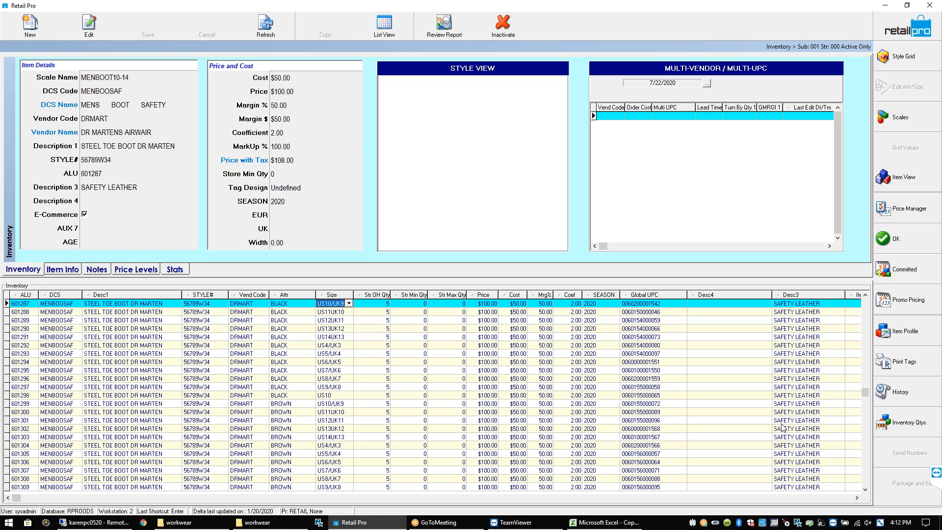
Move the SEASON and Desc4 columns right after Size and widen Desc4
left_click_drag(603, 295, 390, 294)
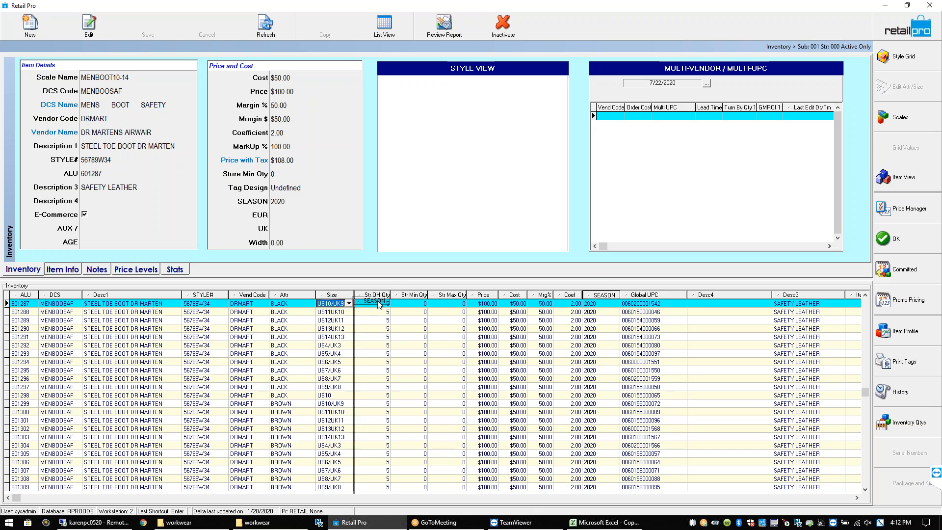
left_click(372, 304)
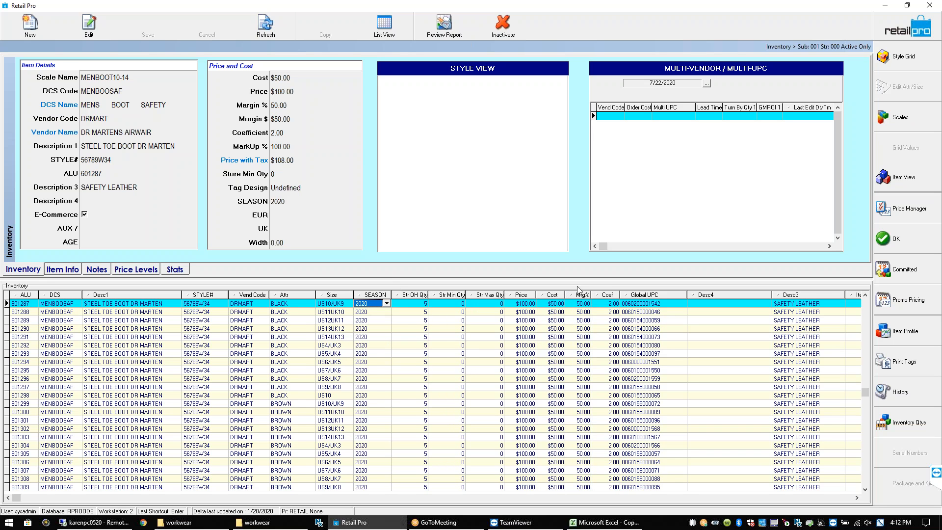
left_click(857, 497)
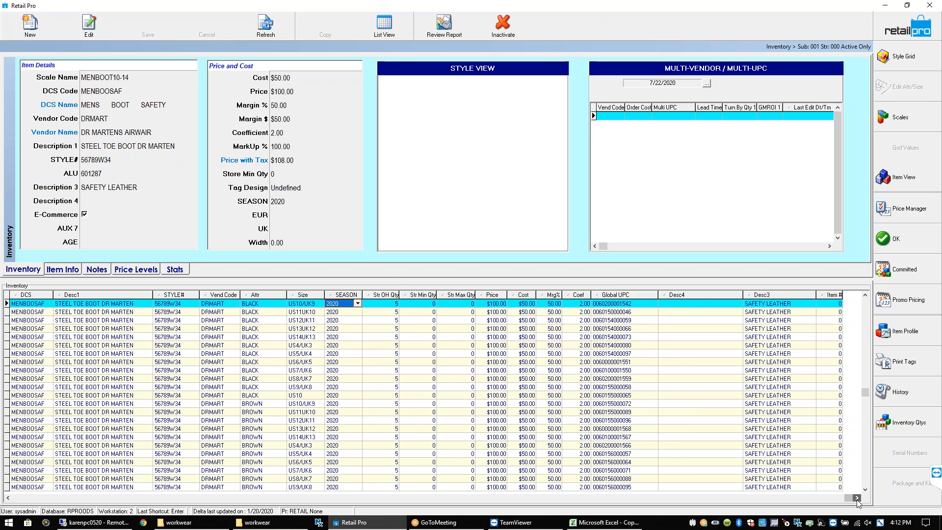
left_click_drag(742, 303, 412, 304)
left_click(412, 303)
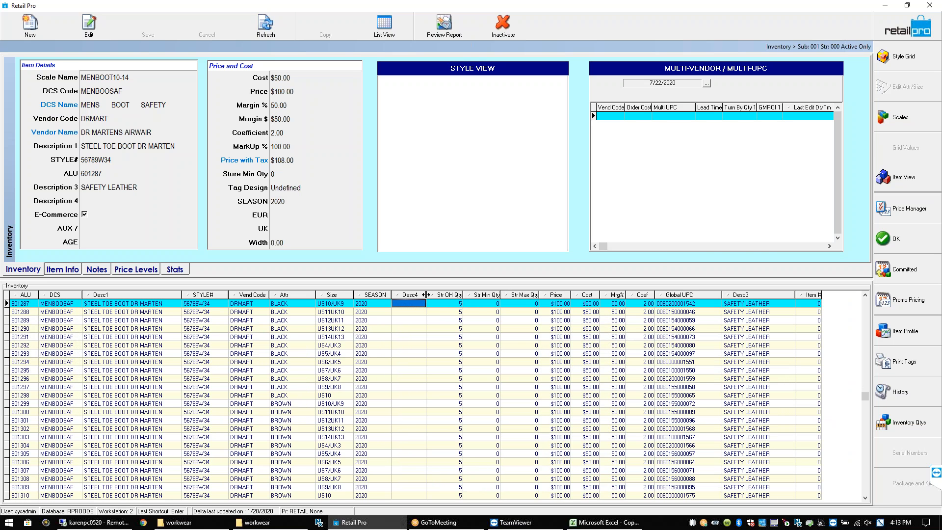
left_click_drag(463, 298, 450, 298)
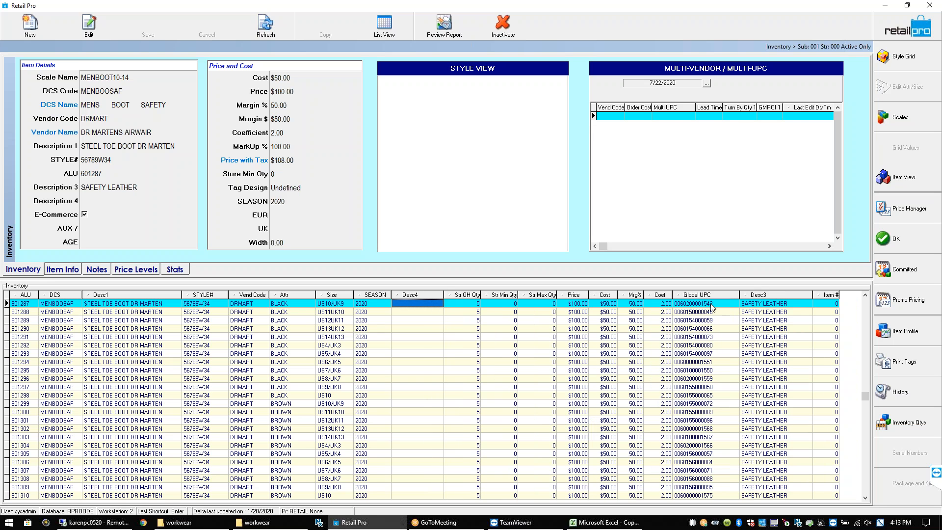
Move Desc3 beside Desc4, place Str OH Qty after Str Min Qty, then reopen the grid
left_click_drag(773, 296, 497, 305)
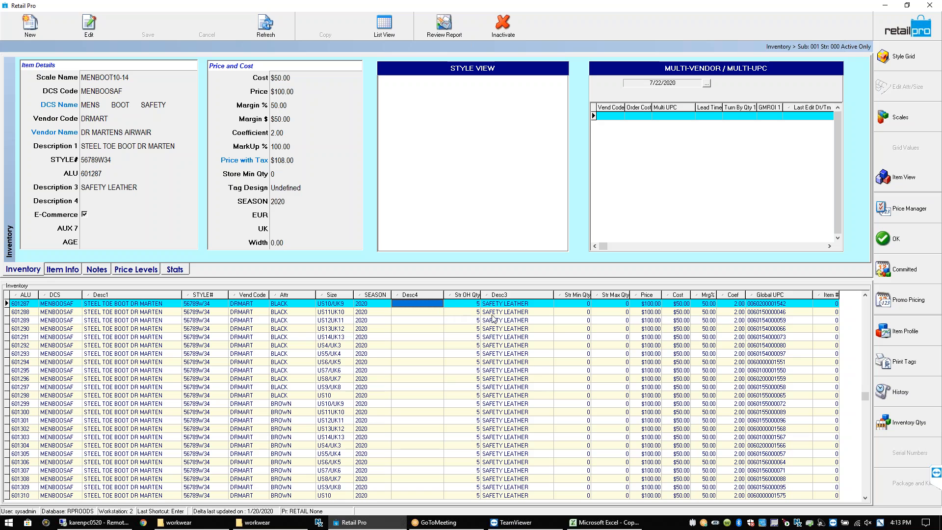
mouse_move(472, 297)
left_mouse_down()
mouse_move(567, 308)
mouse_move(499, 296)
left_mouse_up()
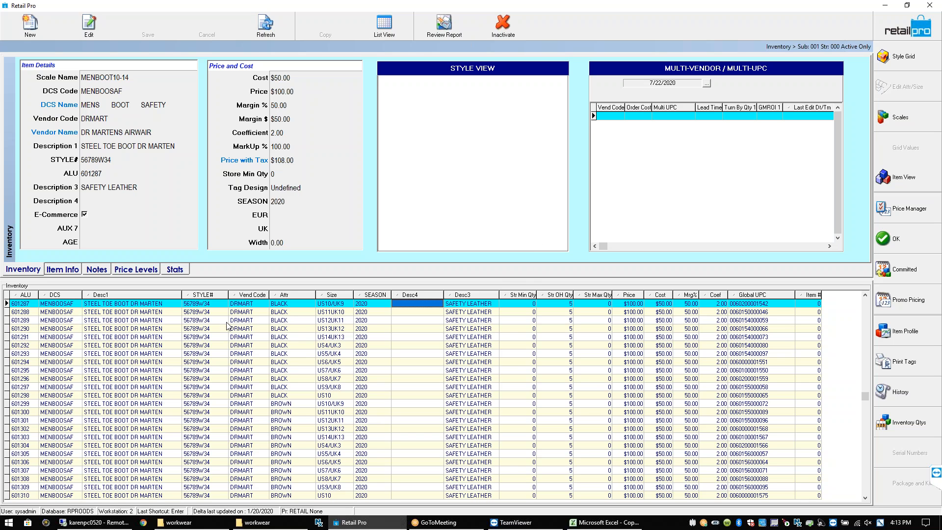
left_click(211, 318)
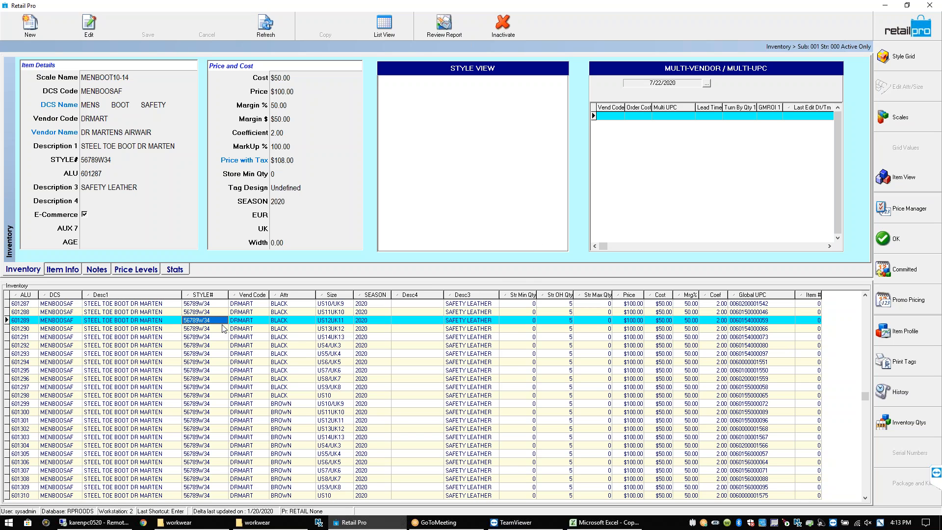
left_click(139, 304)
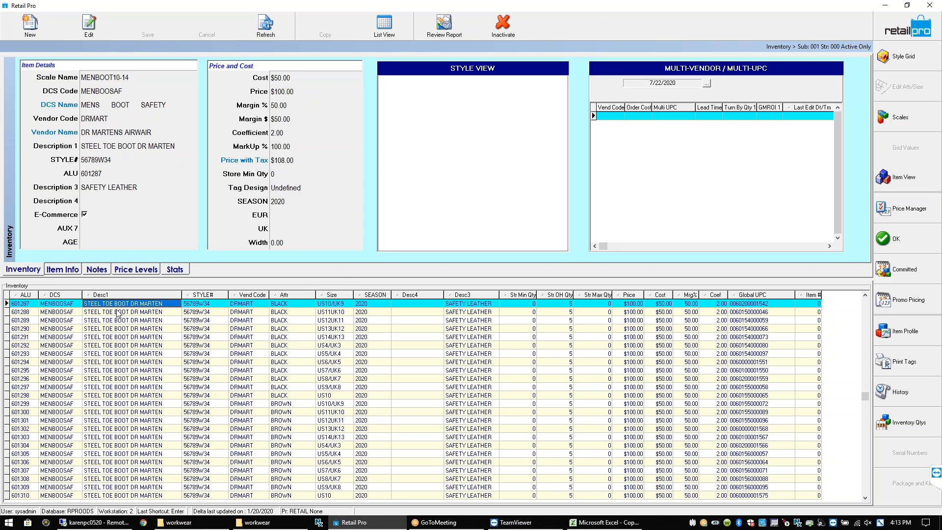
left_click(893, 69)
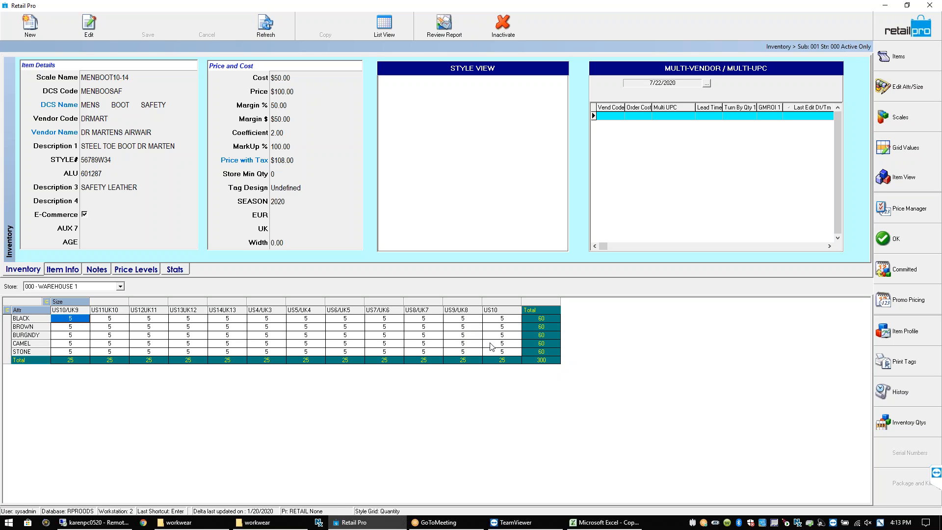
Put the cursor in Description 4, resize the details/grid splitter, and show the item list
left_click(86, 198)
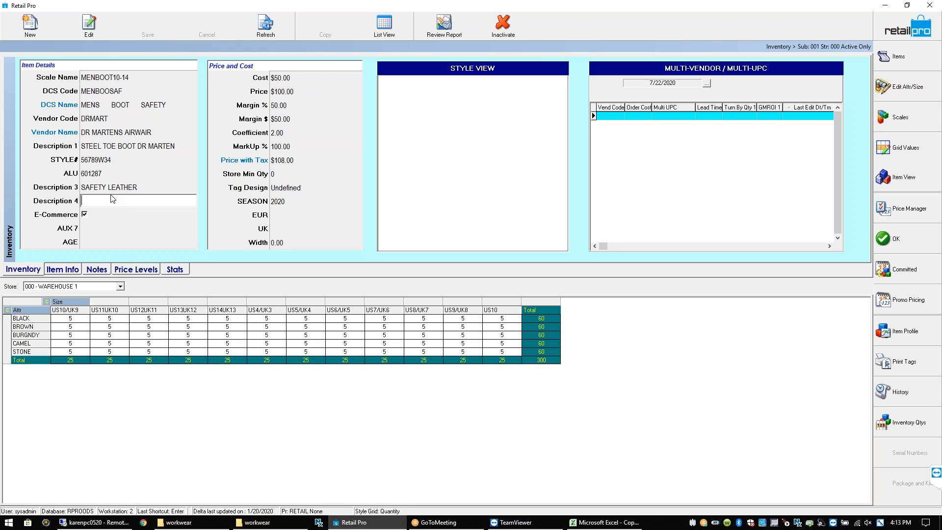
left_click_drag(221, 278, 220, 301)
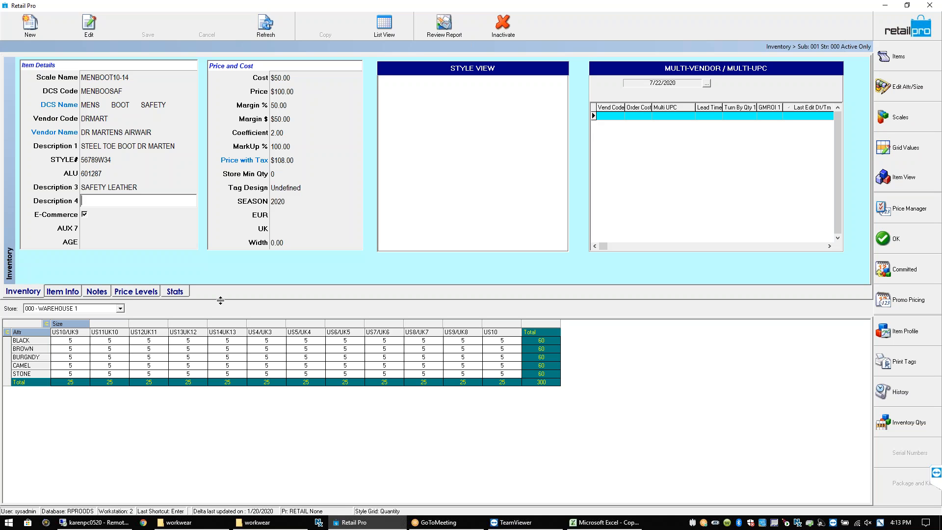
left_click_drag(220, 301, 219, 288)
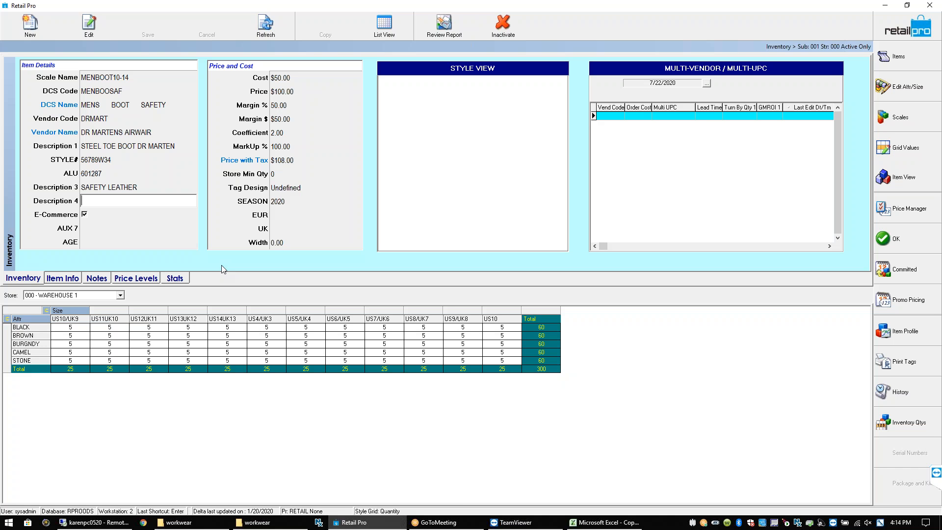
left_click(922, 58)
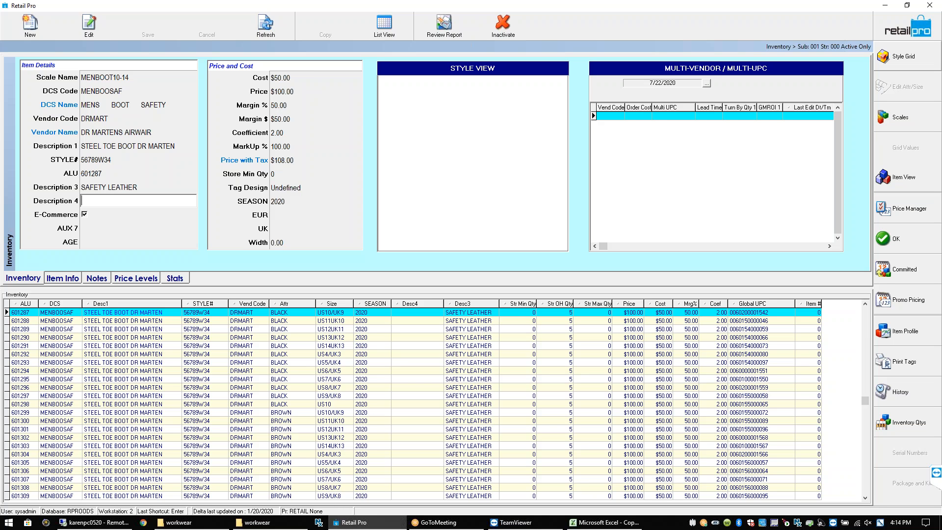
Enter CAMEL BROWN CARMEL as the style's Description 4 and save it
left_click(160, 313)
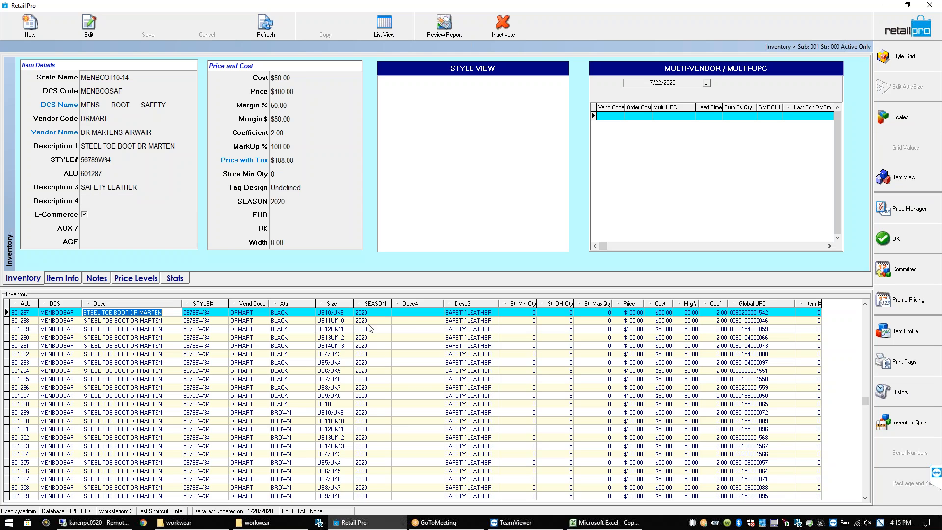
left_click(406, 315)
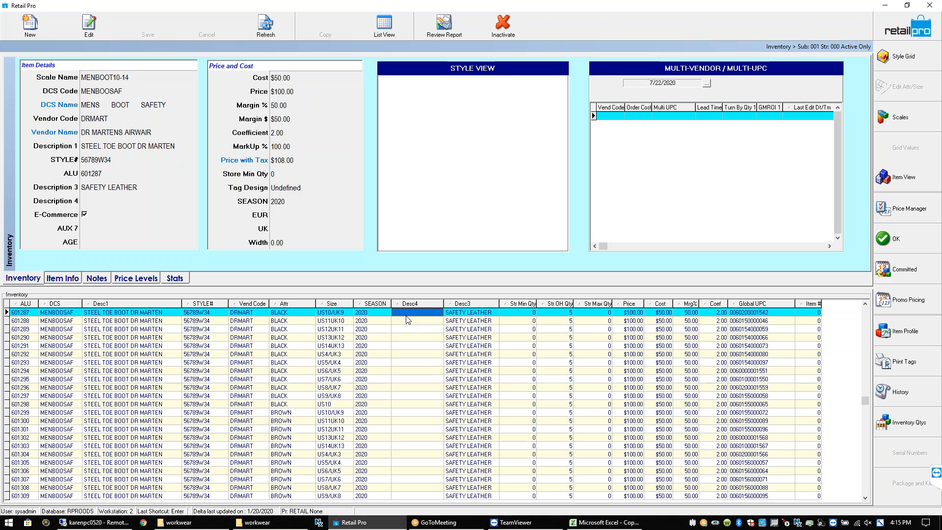
left_click(94, 200)
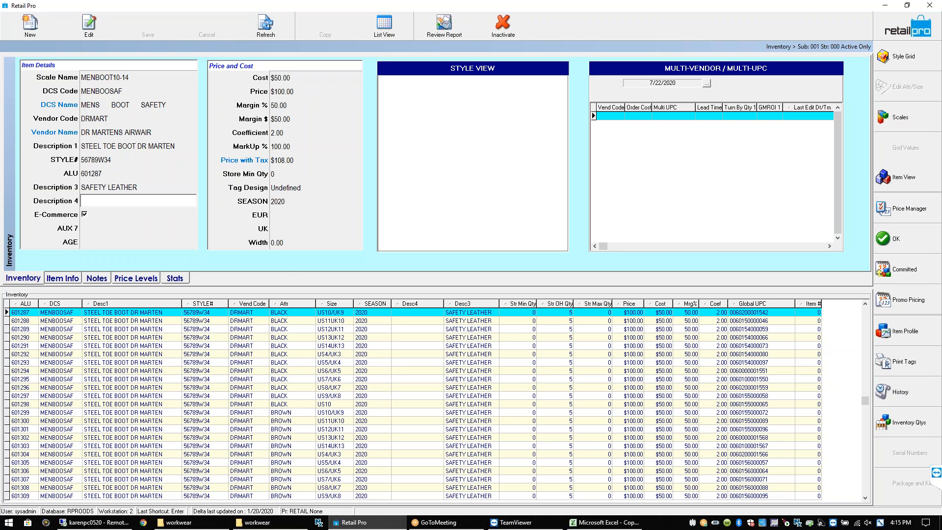
type("CAMEL B")
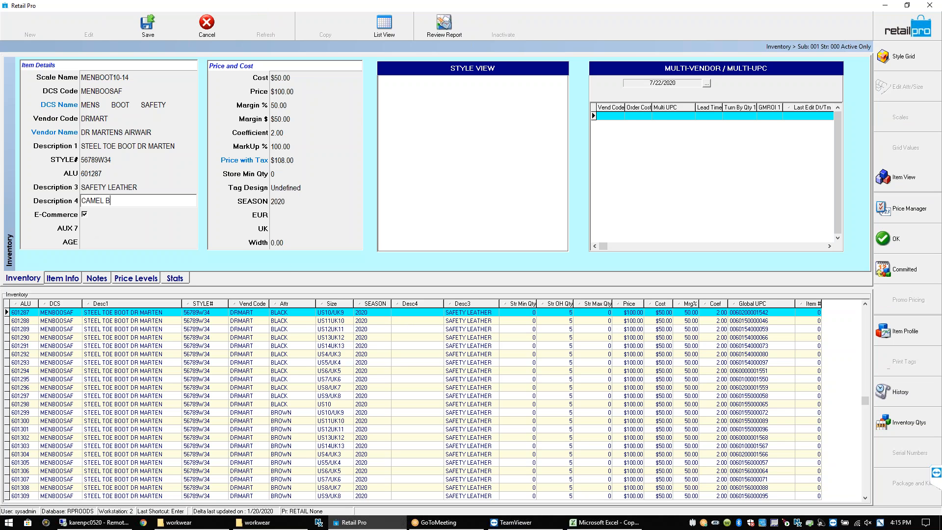
type("ROWN")
left_click(98, 221)
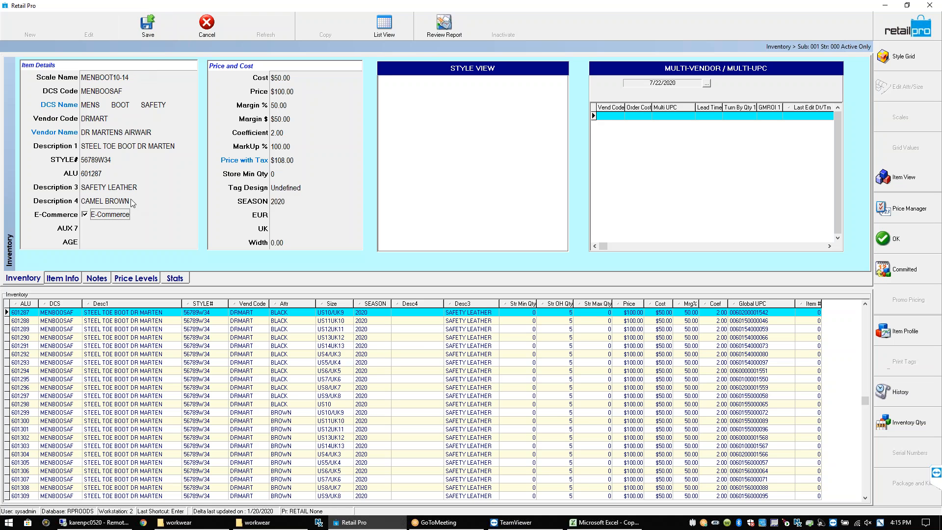
left_click(131, 199)
left_click(136, 202)
type("C")
type("EL")
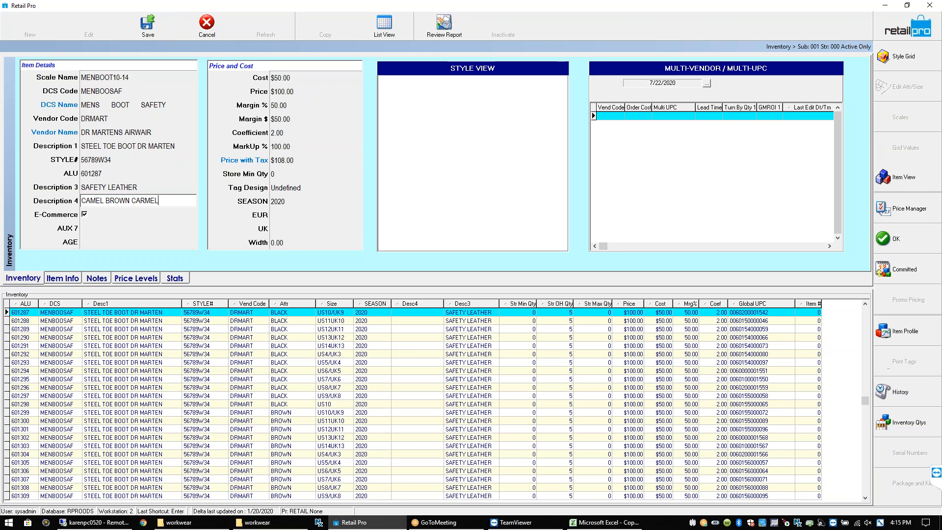
left_click(147, 26)
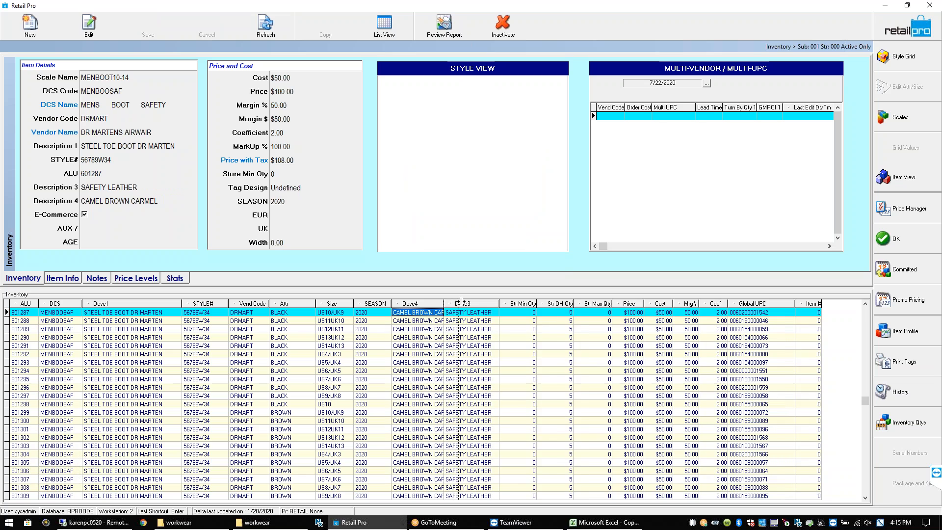
Widen the Desc4 list column to show the full text, then select the Description 4 text
left_click_drag(444, 302, 463, 302)
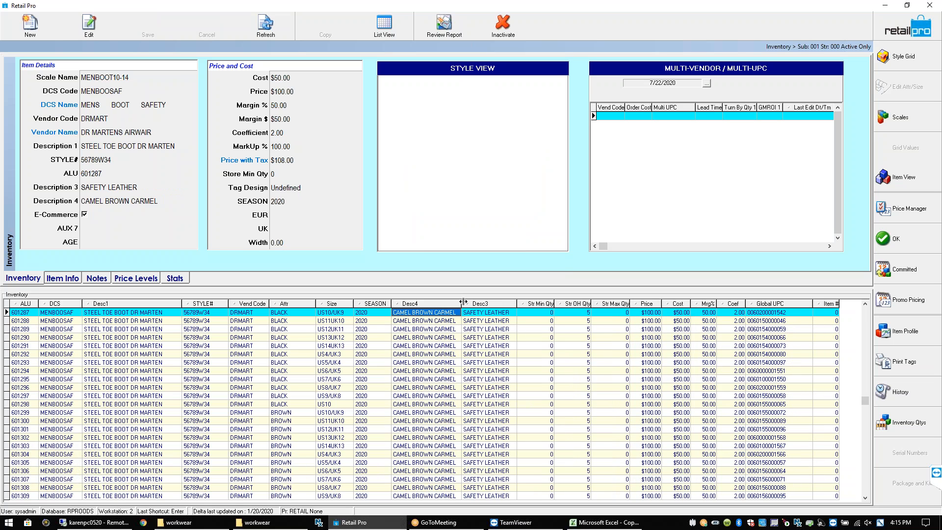
left_click_drag(462, 302, 465, 302)
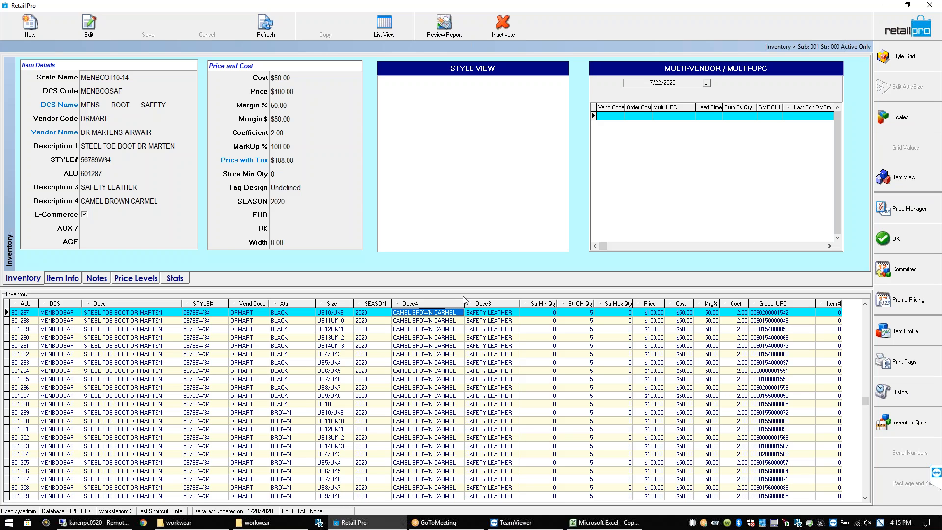
left_click(123, 206)
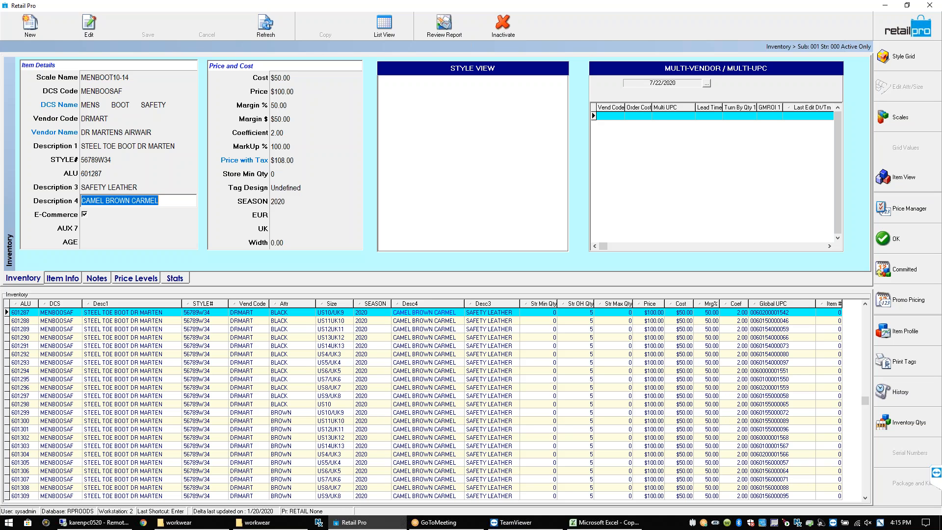
Type DEEP BLACK JET BLACK over Description 4, fixing the typo, save, and select item 601288
type("DEEP")
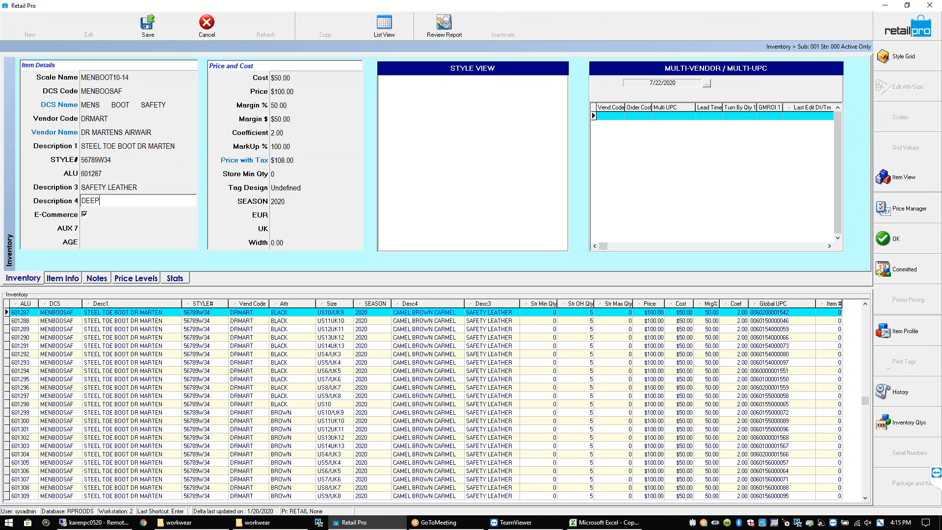
type(" BLACK JET BLACK")
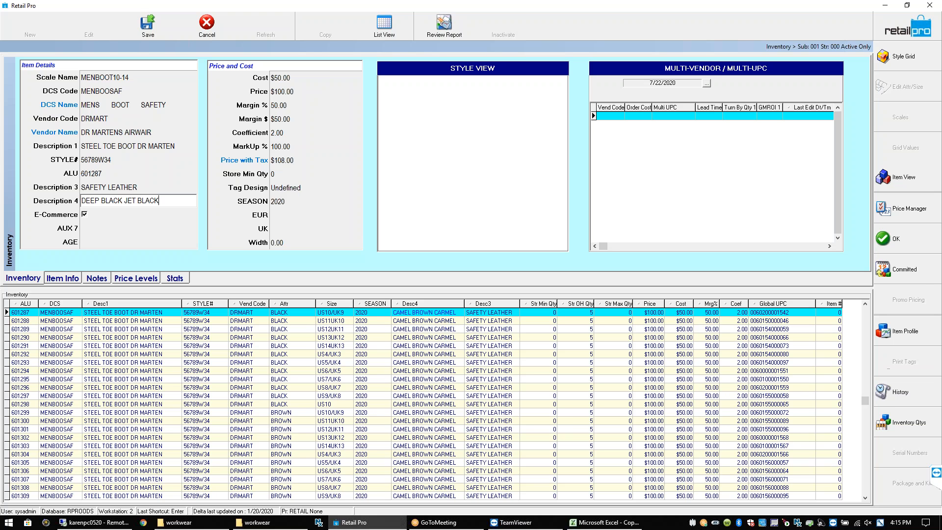
left_click(146, 29)
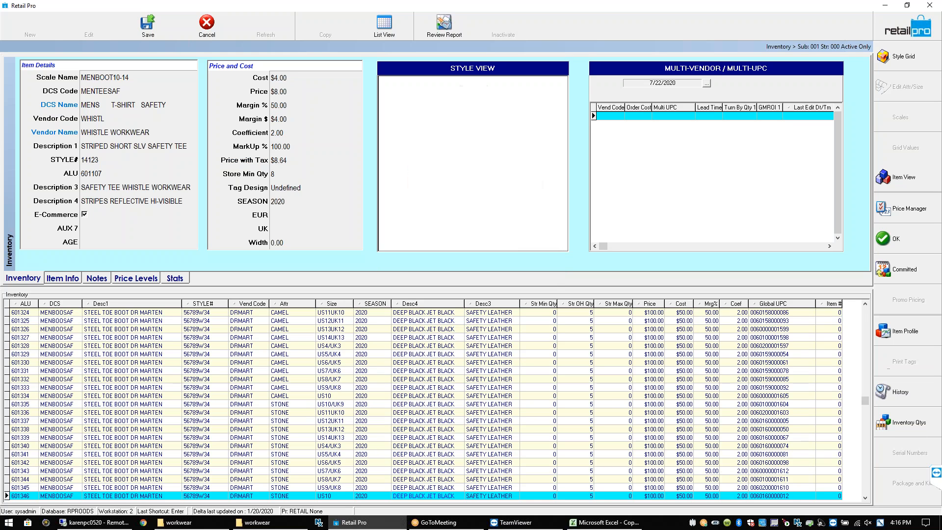
left_click(452, 319)
key("Up")
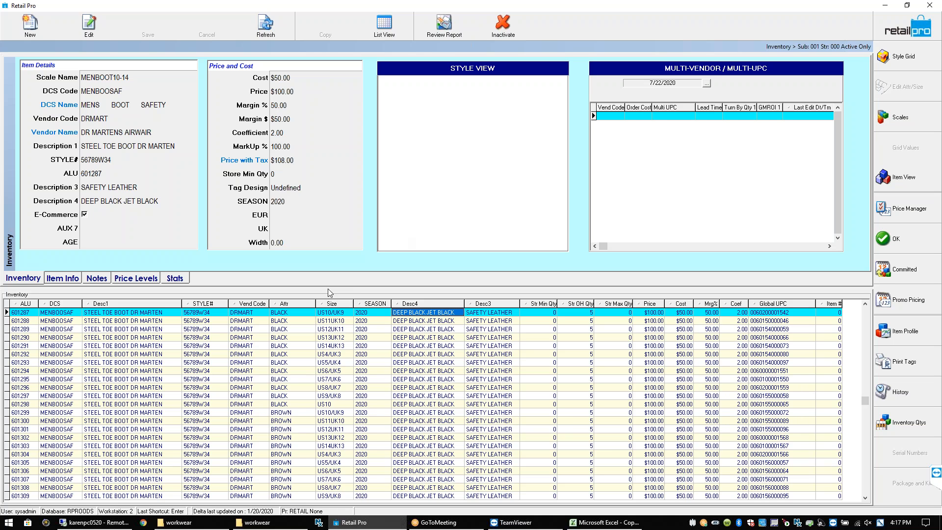
left_click(337, 313)
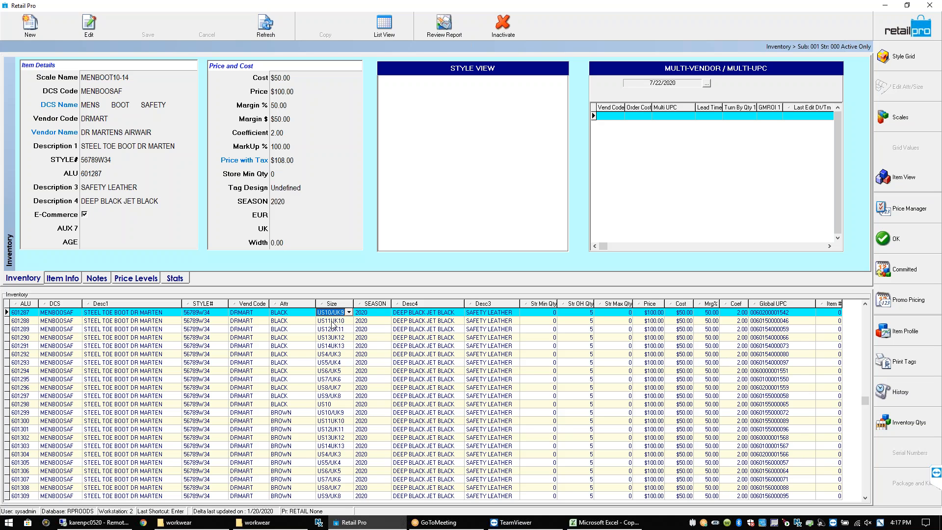
left_click(332, 322)
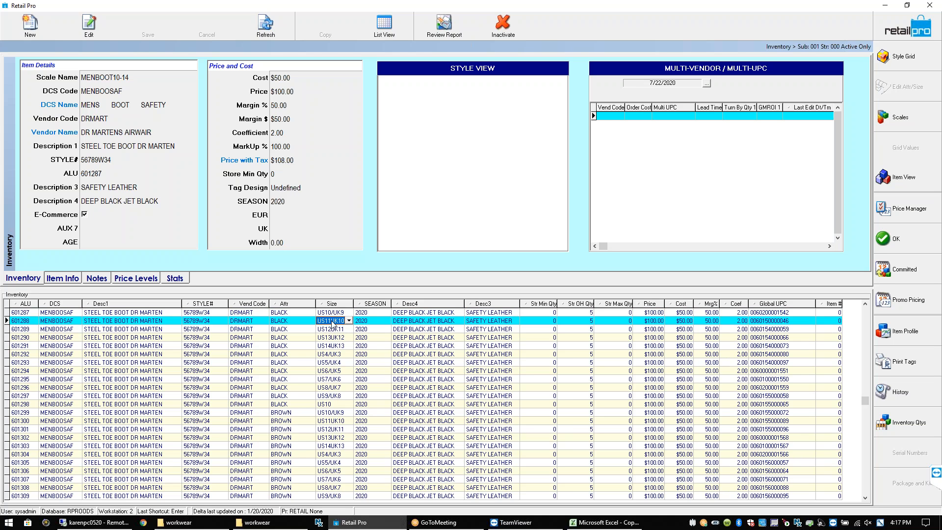
left_click(335, 319)
left_click(336, 312)
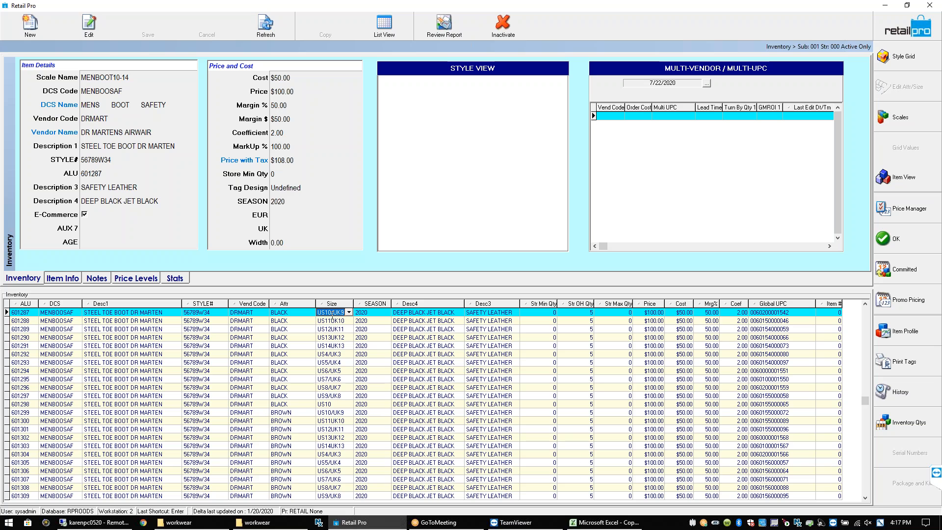
left_click(416, 313)
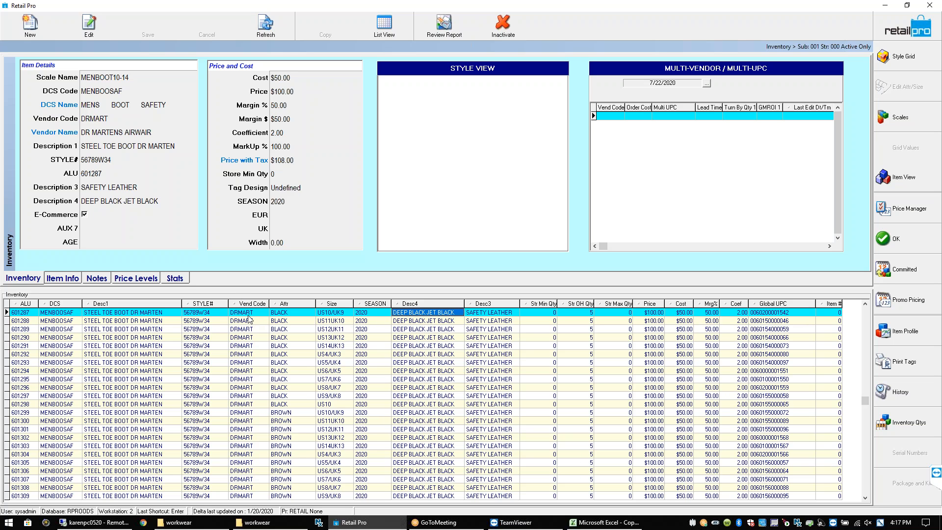
left_click(152, 315)
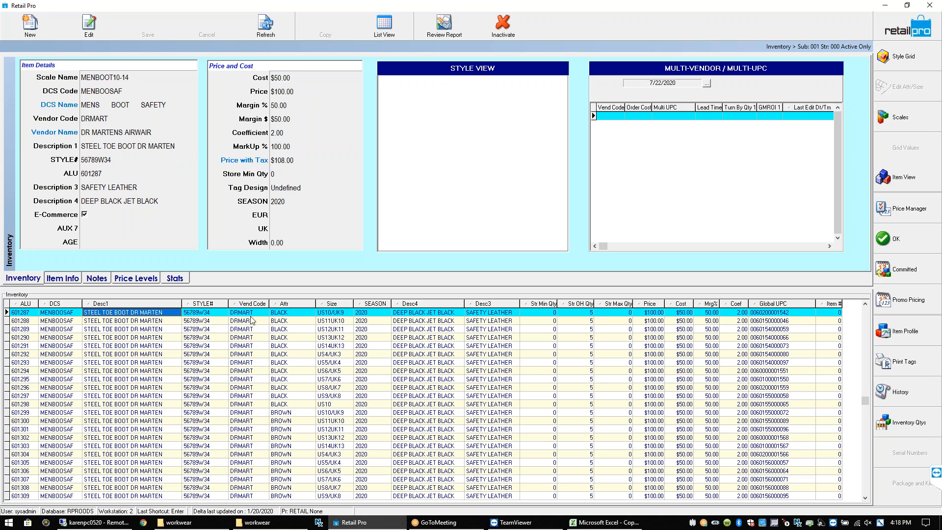
left_click(337, 315)
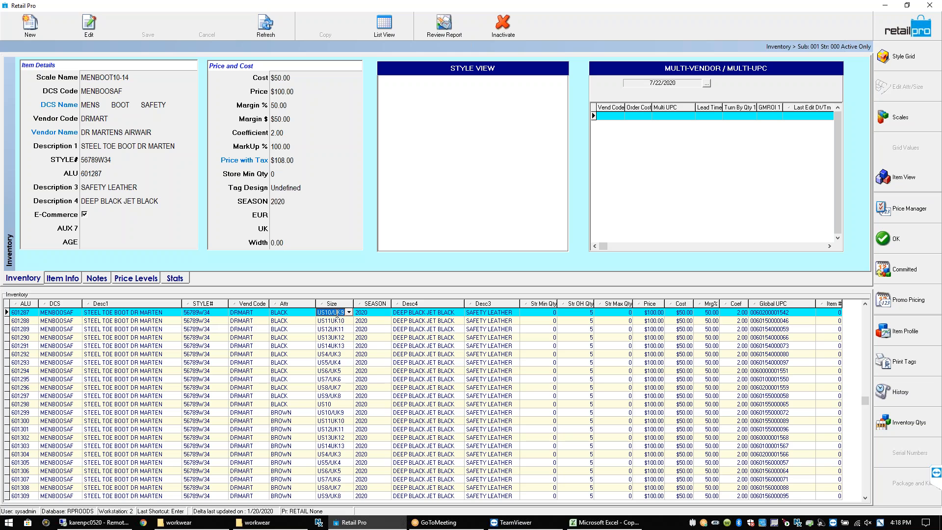
left_click(155, 314)
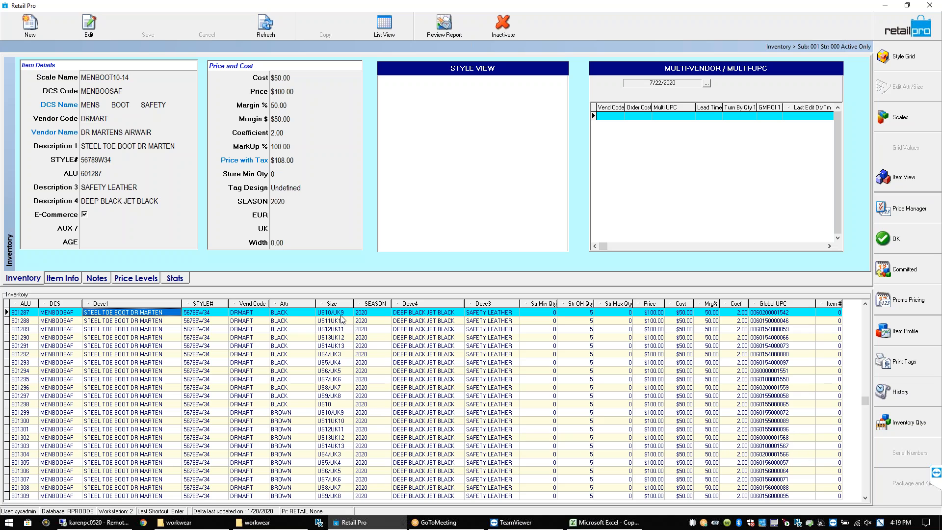
left_click(342, 313)
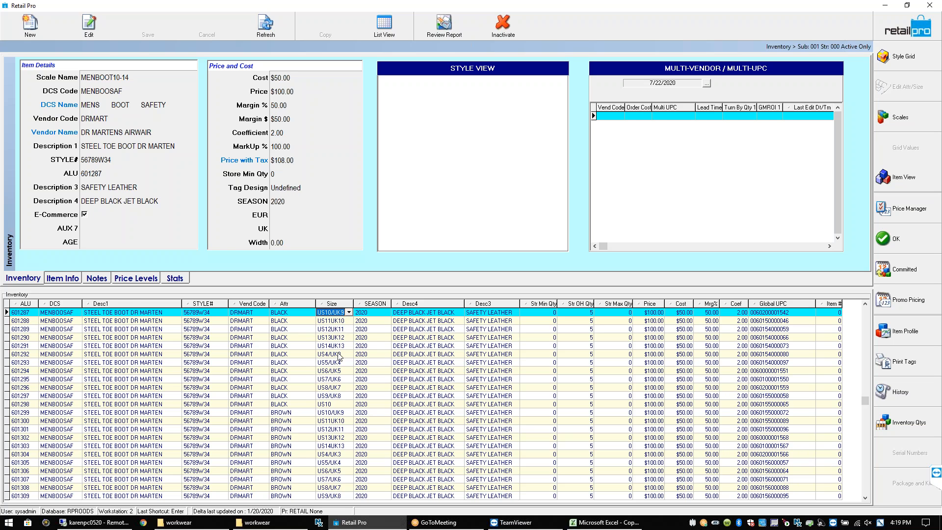
left_click(341, 321)
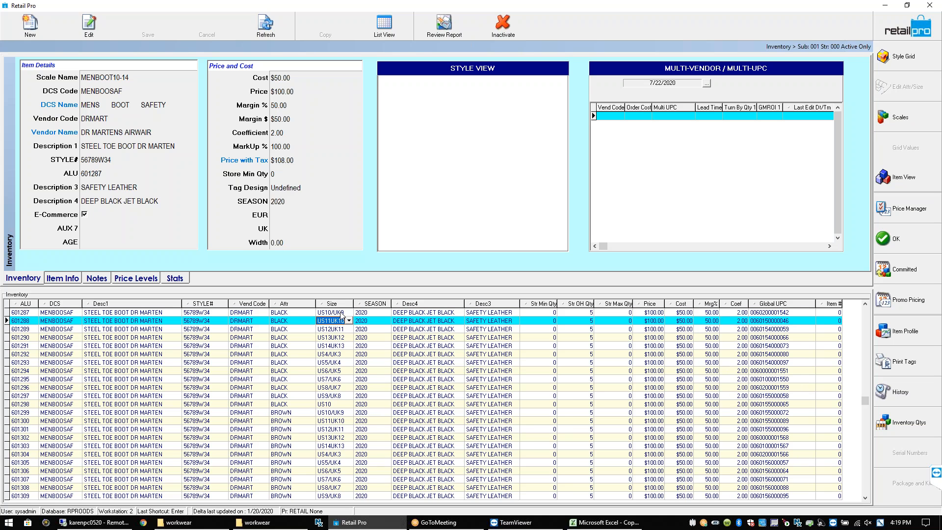
left_click(341, 313)
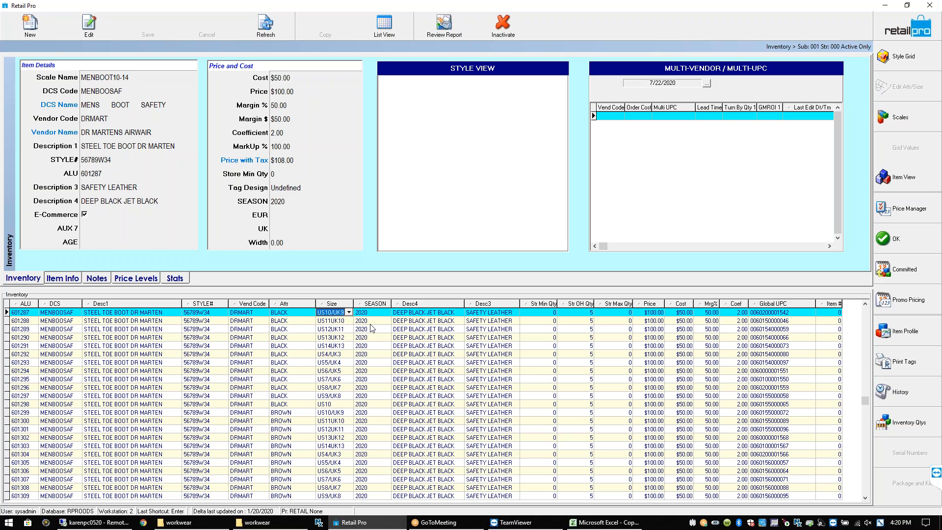
left_click(124, 315)
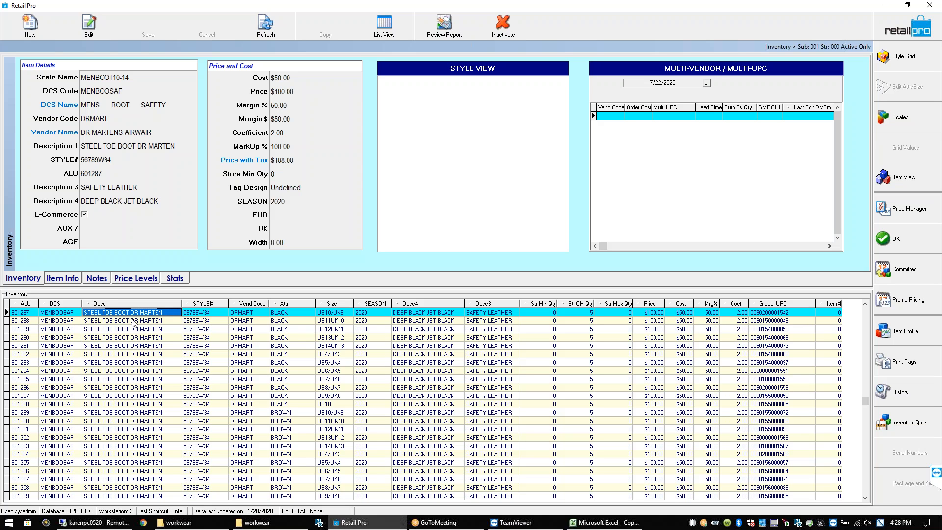
Load the brown boot image dr-12721200 from Desktop > workwear > work as the style picture
right_click(465, 117)
left_click(487, 138)
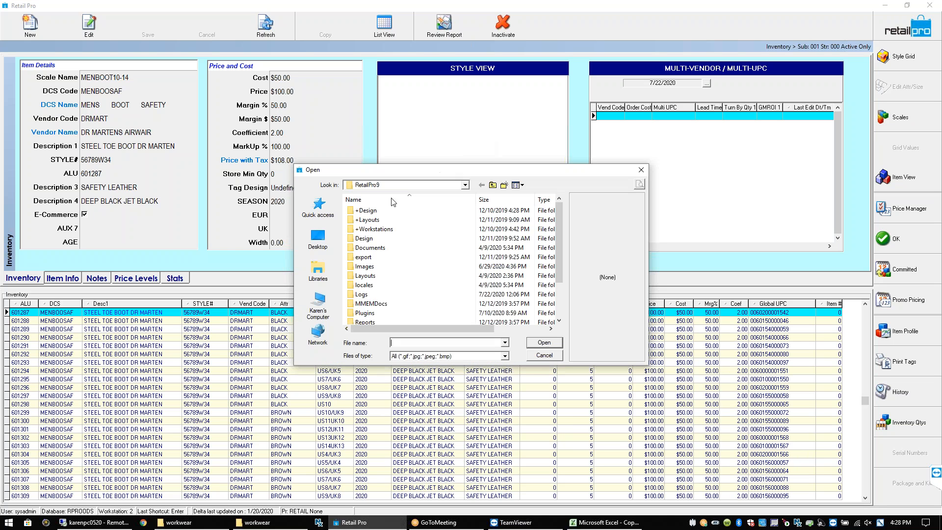
left_click(492, 185)
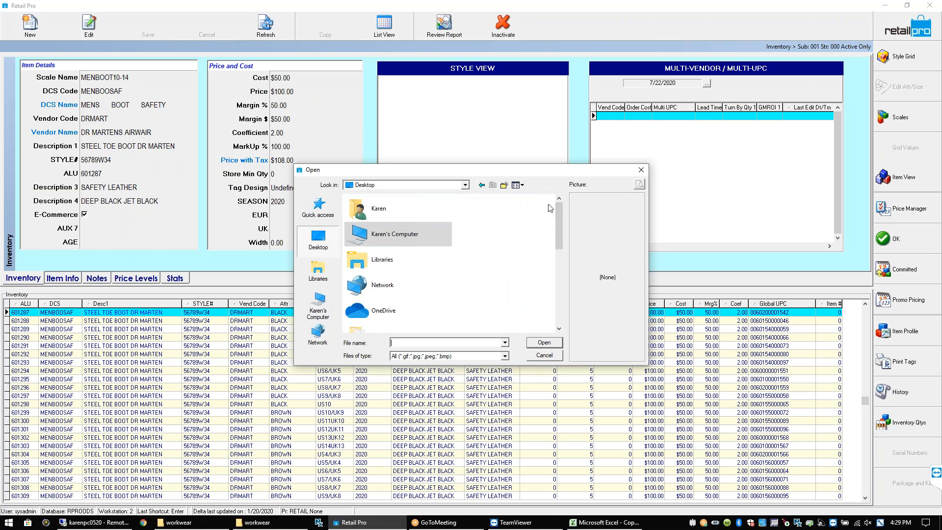
left_click_drag(563, 226, 572, 277)
left_click(367, 226)
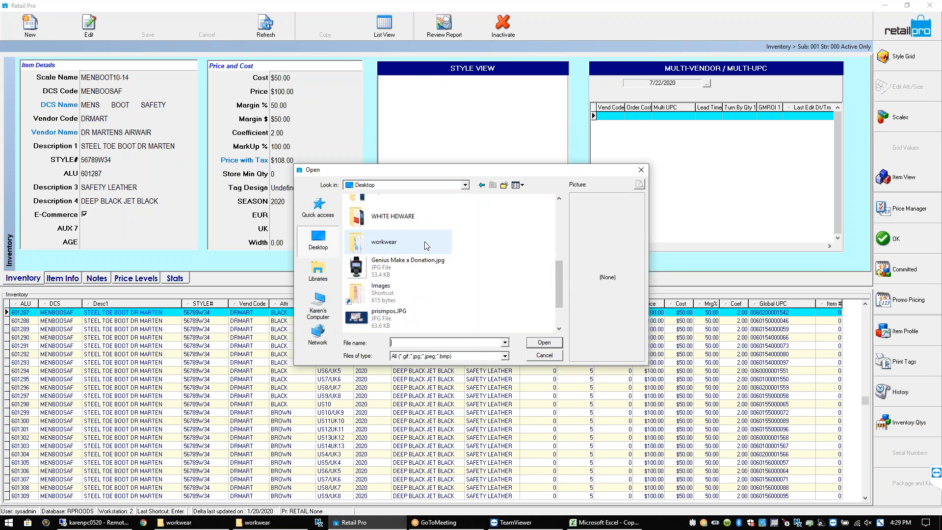
double_click(367, 227)
double_click(366, 227)
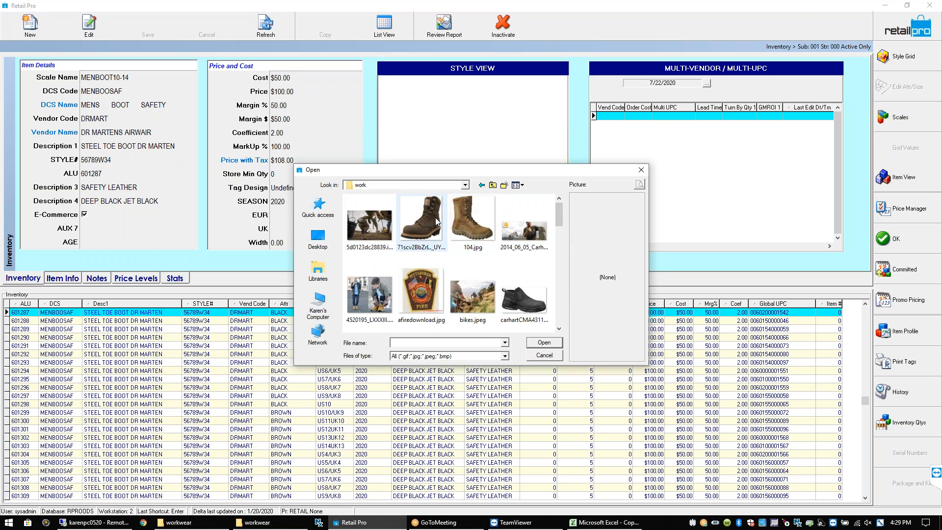
left_click_drag(561, 221, 565, 254)
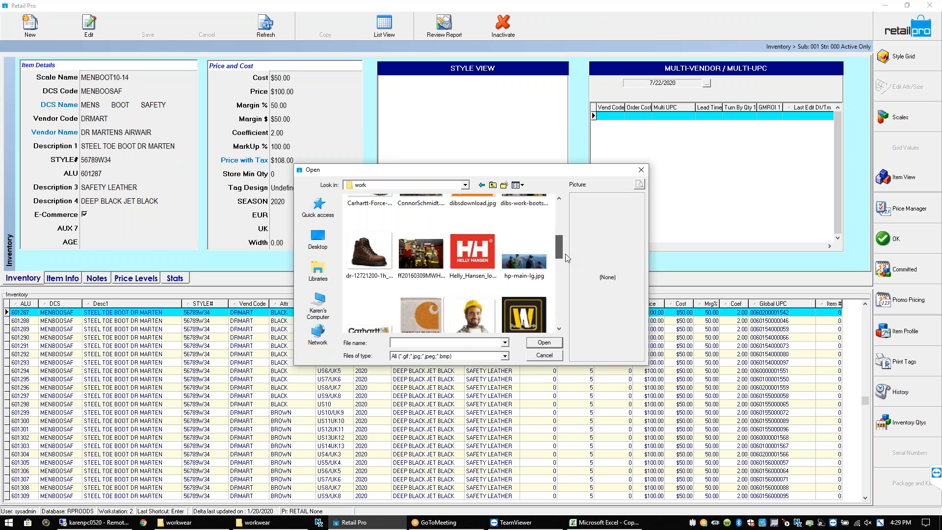
double_click(372, 258)
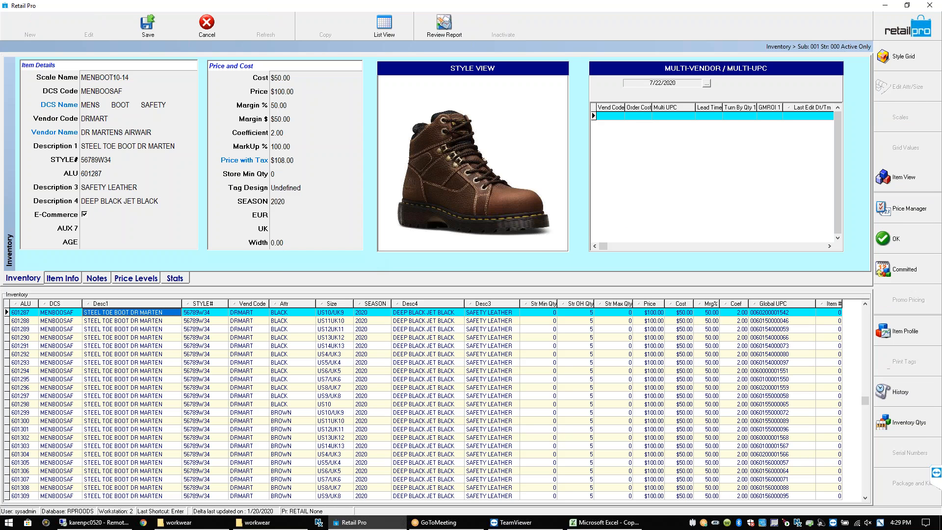
Save the steel-toe boot record with its new picture
left_click(148, 24)
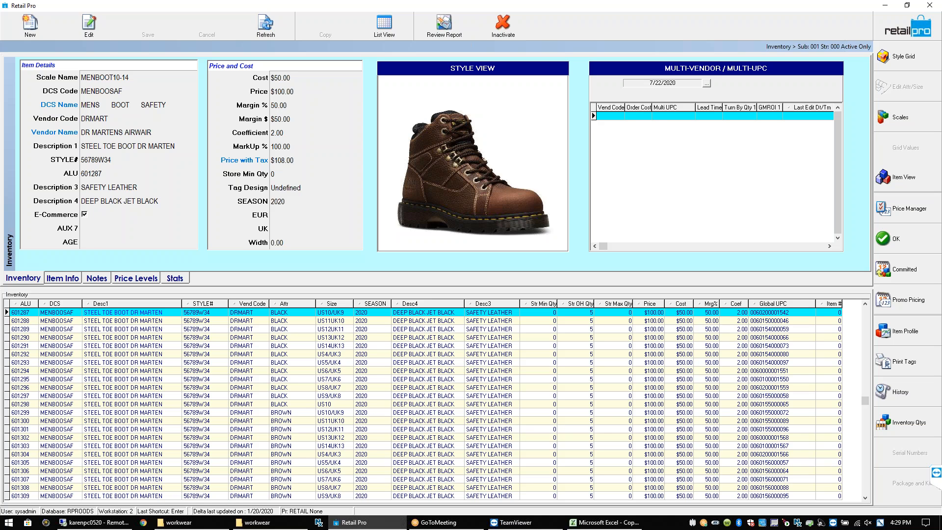
Review the colour-by-size quantity grid, including the BURGNDY US5/UK4 cell, then switch to the item list
left_click(921, 56)
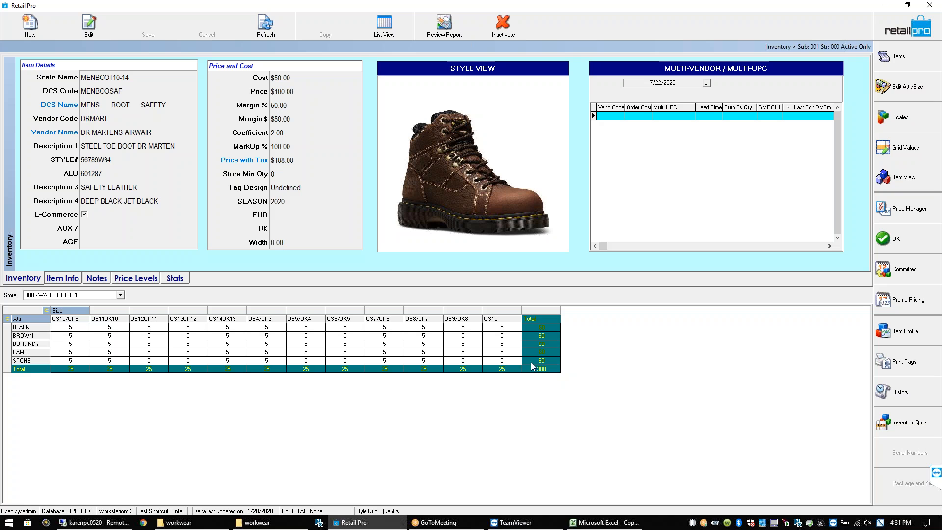
left_click(153, 163)
key("Tab")
key("Tab")
key("Tab")
key("Tab")
key("Tab")
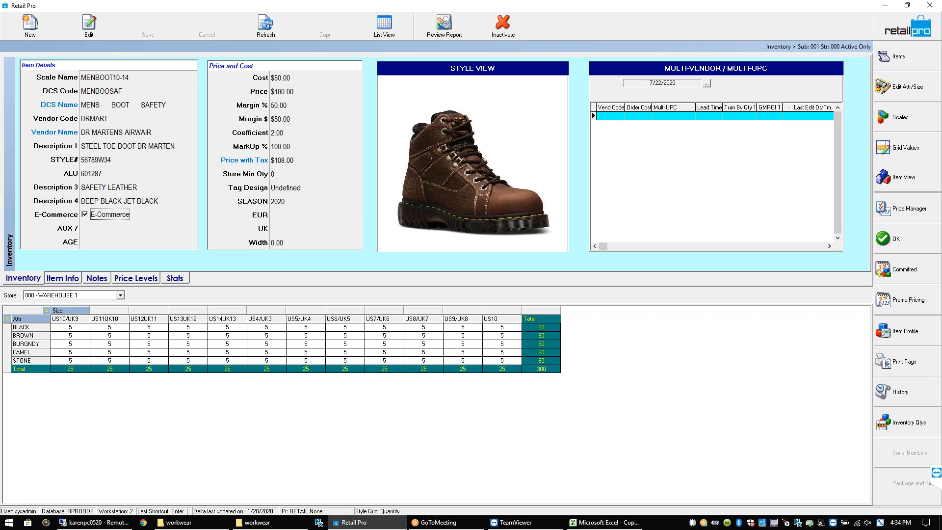
left_click(351, 331)
left_click(299, 346)
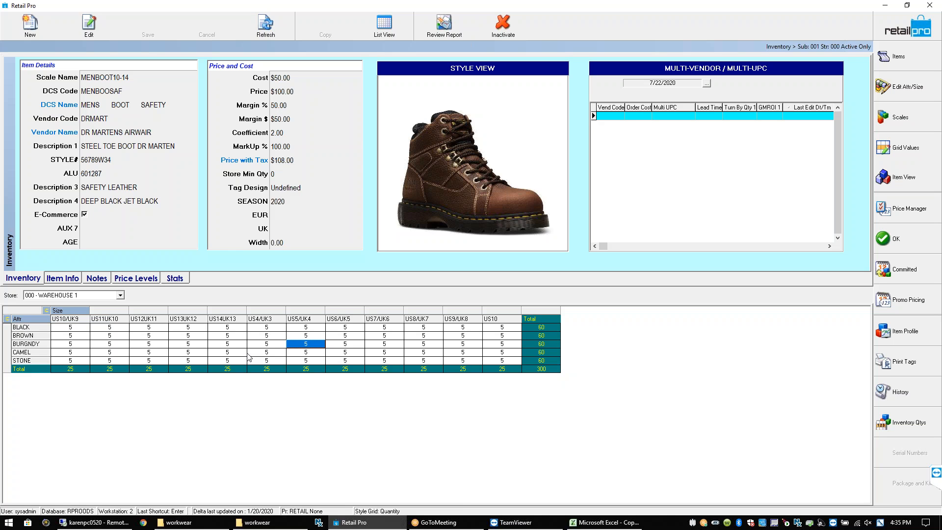
left_click(926, 61)
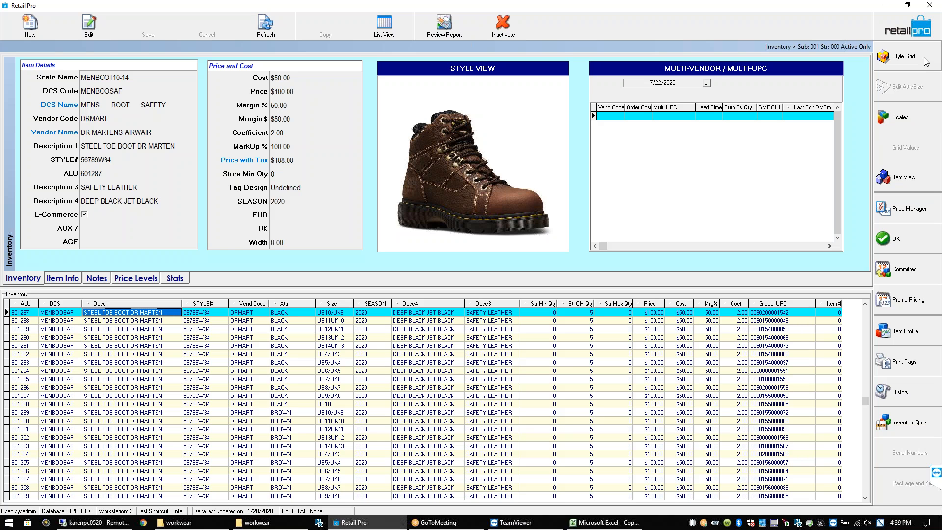
left_click(417, 321)
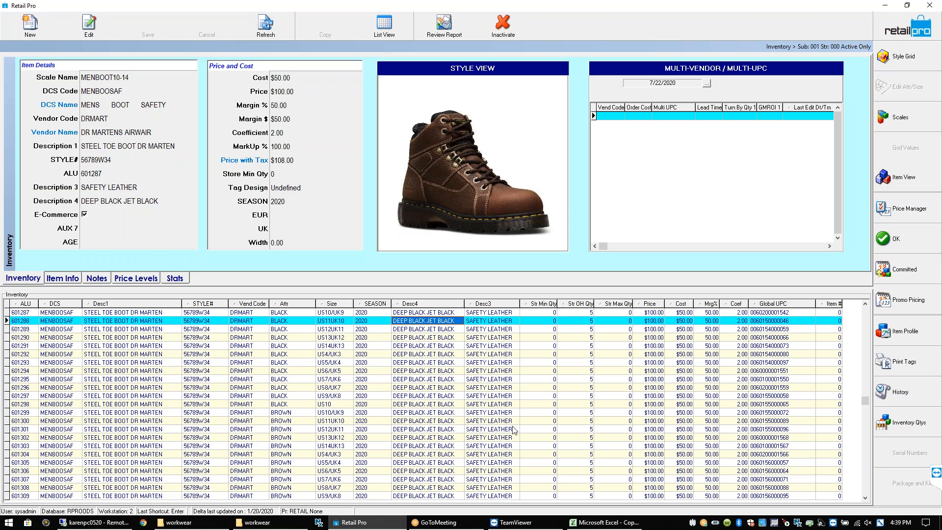
left_click(886, 56)
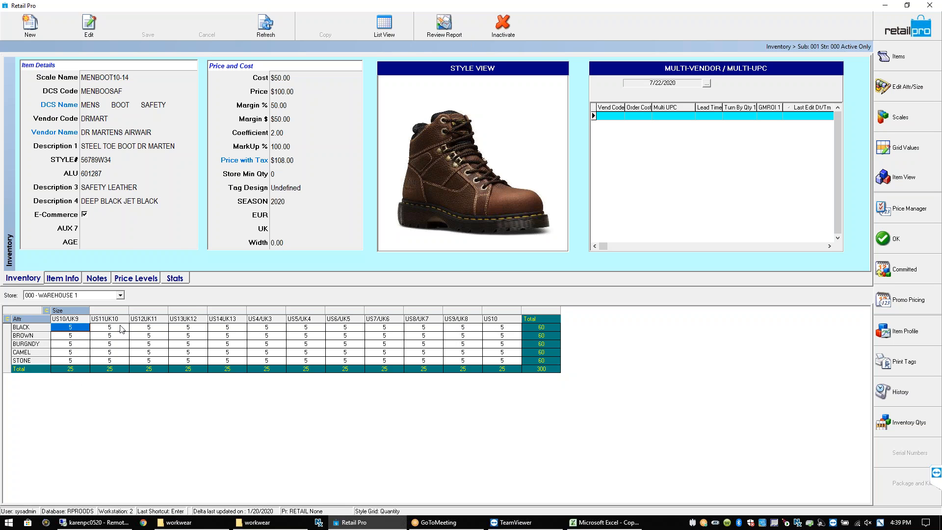
left_click(146, 180)
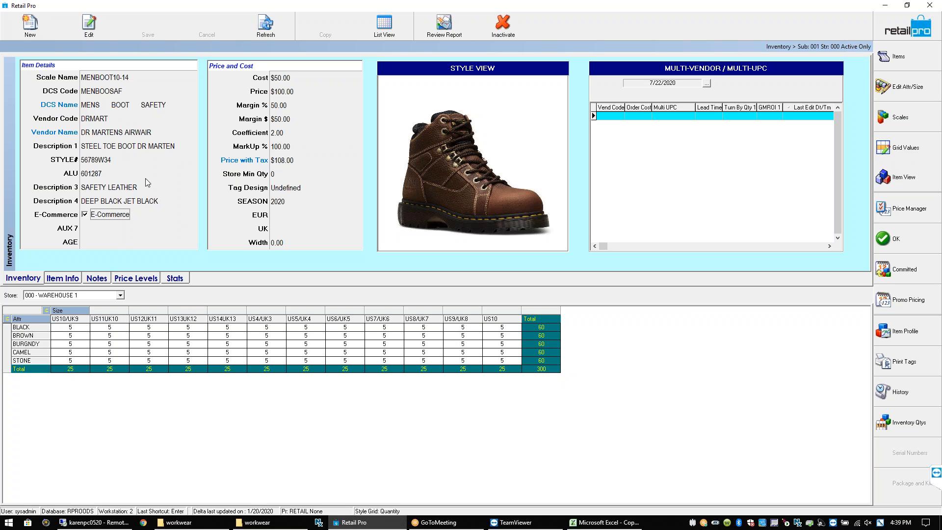
left_click(123, 206)
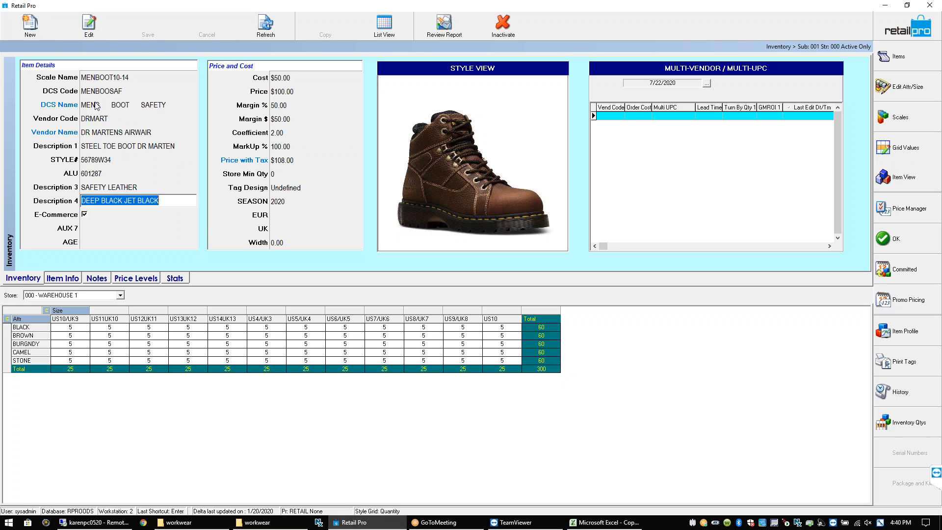
left_click(910, 57)
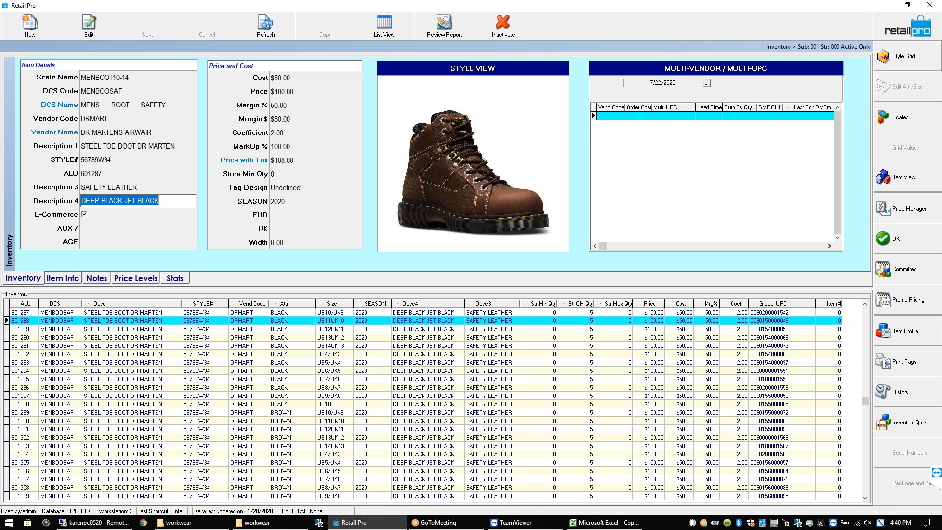
left_click(909, 63)
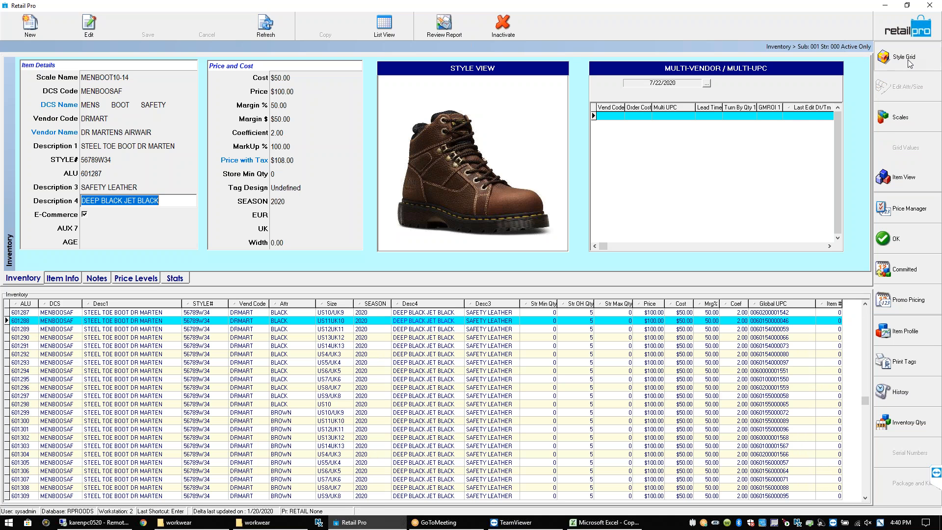
left_click(910, 62)
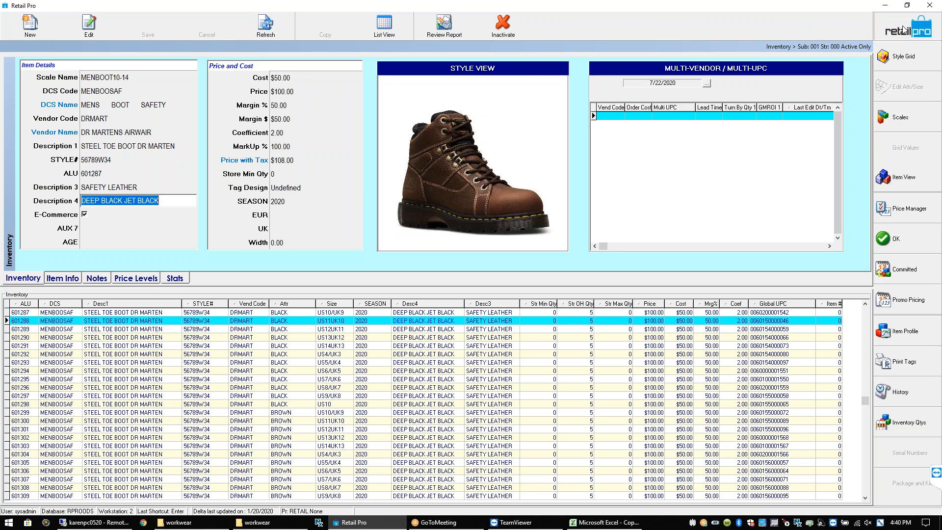
Filter the inventory list on Description 1 STEEL and vendor code D, then select item 601287
double_click(96, 327)
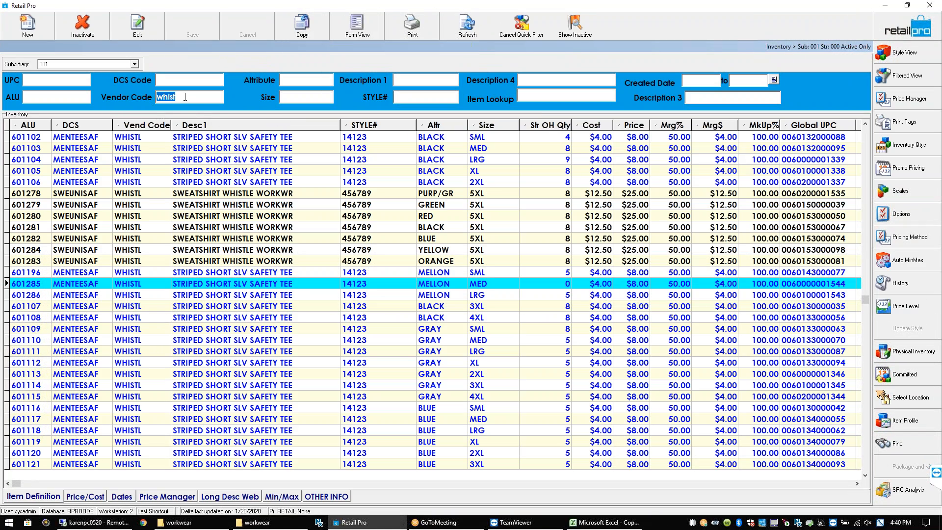
key("BackSpace")
type("D")
type("STEEL")
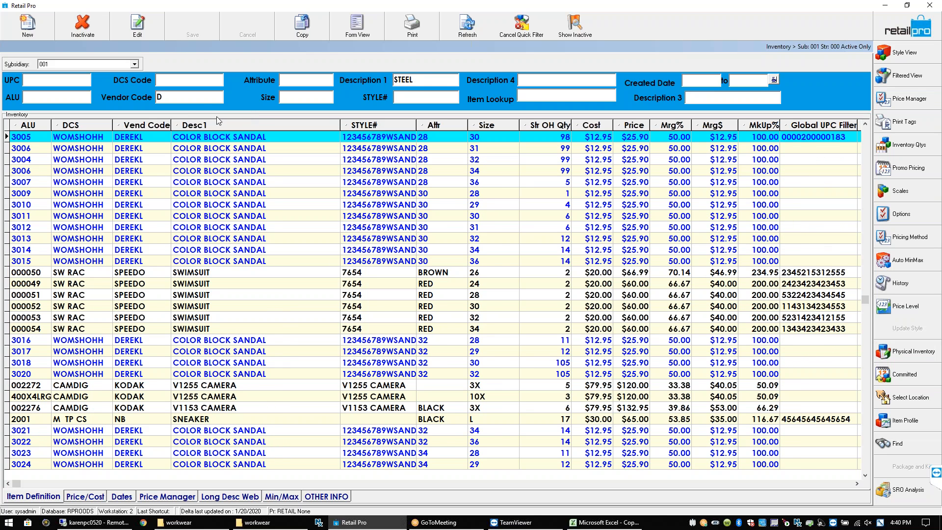
double_click(406, 81)
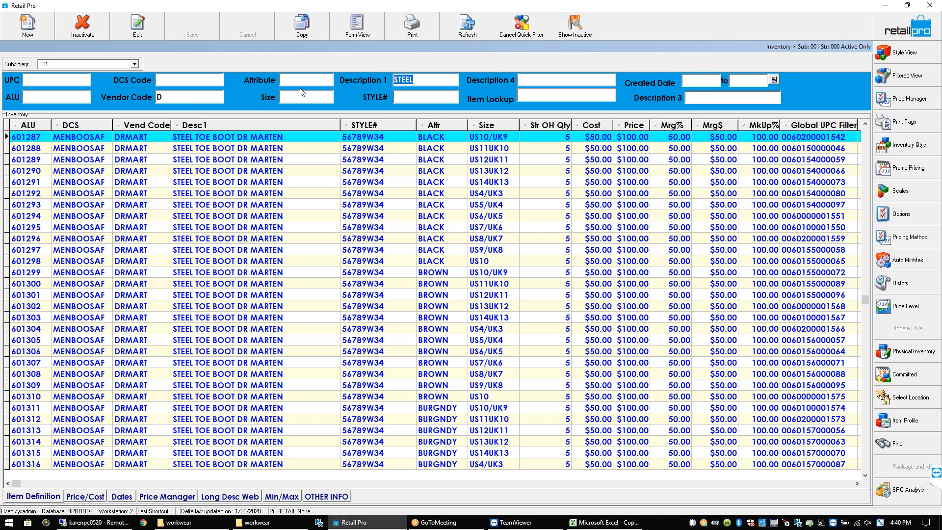
double_click(159, 97)
left_click(232, 140)
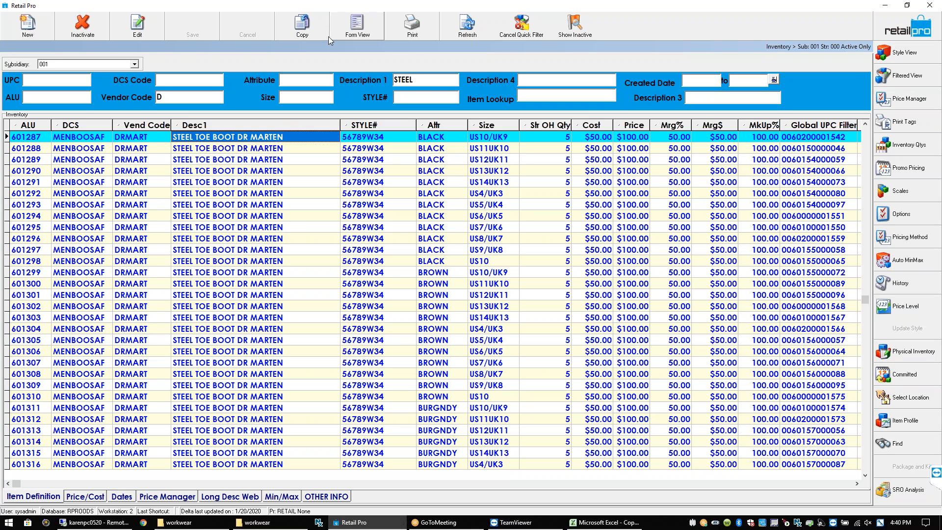
View item 601287 in Form View, return to the list, and open item 601288's Style Grid
left_click(349, 33)
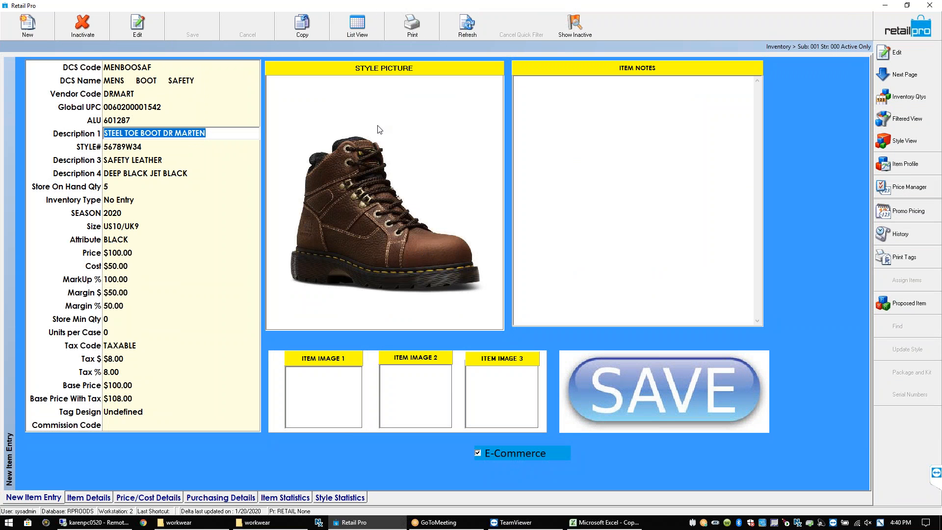
left_click(363, 28)
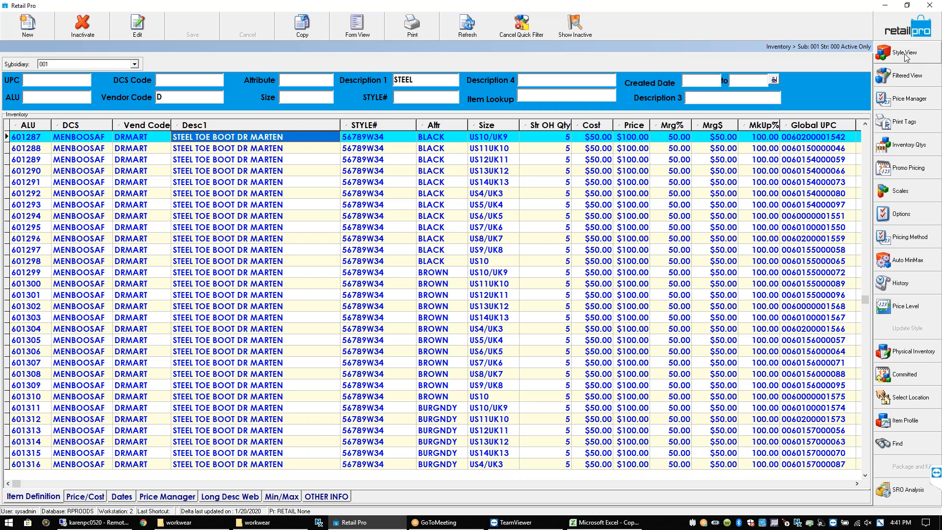
left_click(272, 150)
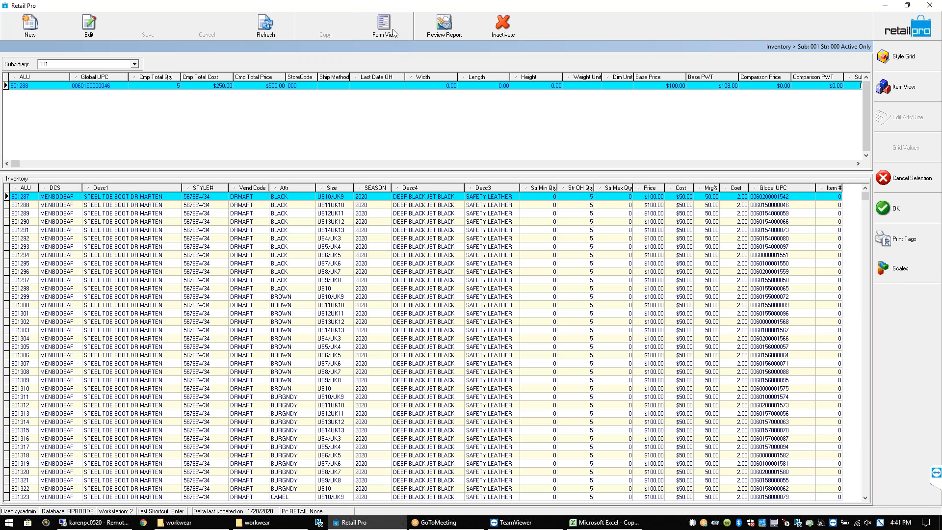
left_click(904, 58)
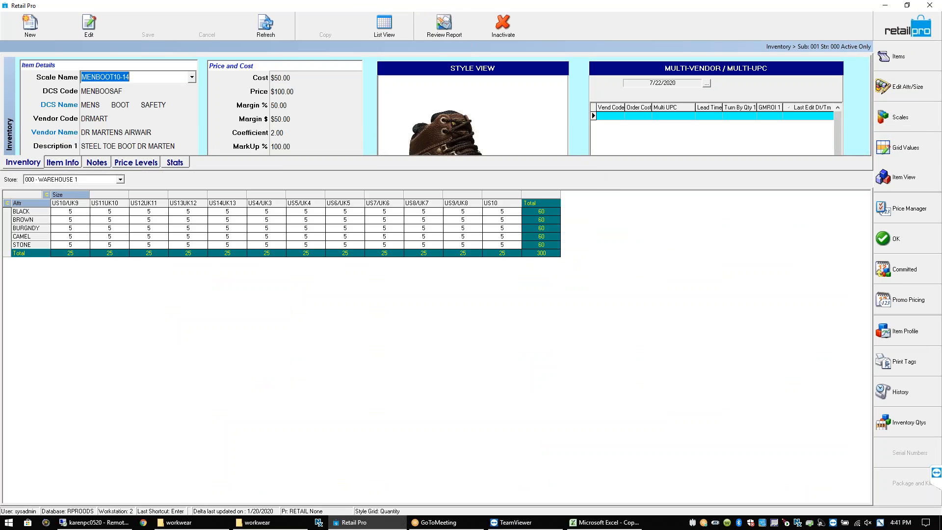
left_click(608, 115)
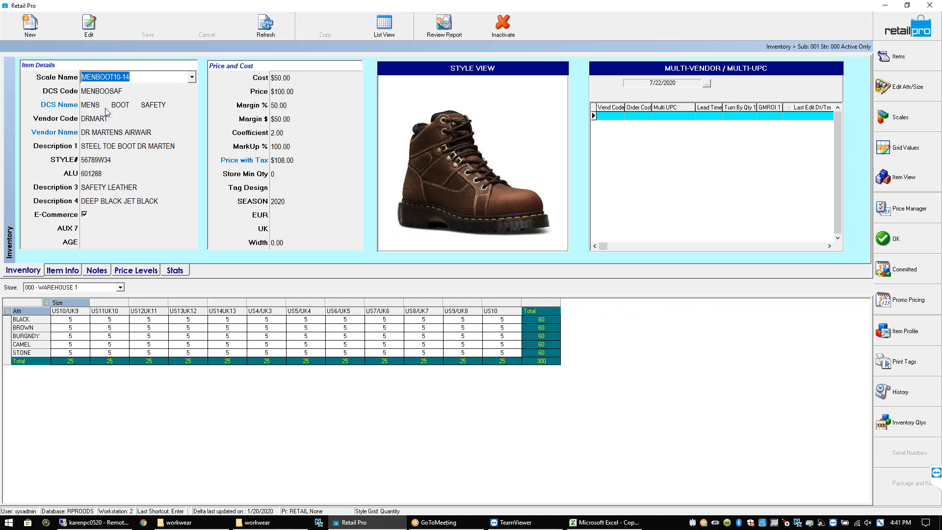
left_click(609, 119)
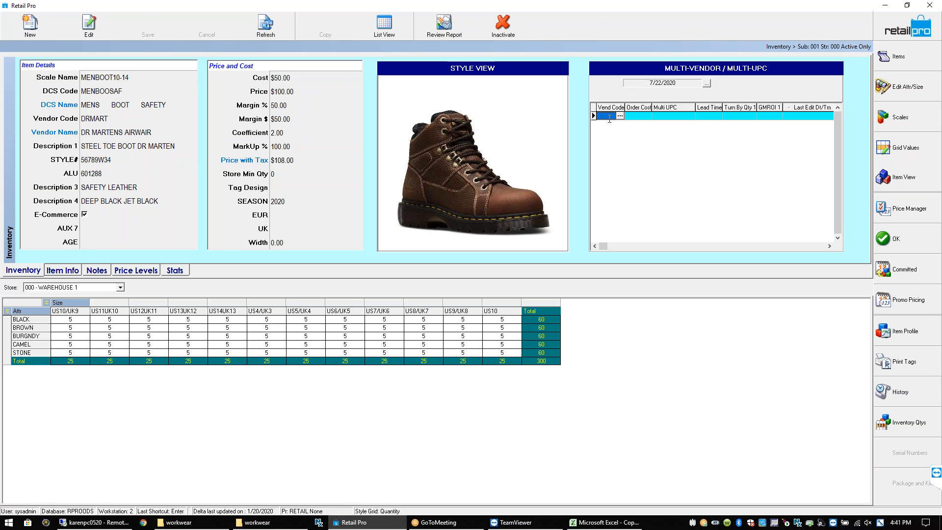
type("ABC")
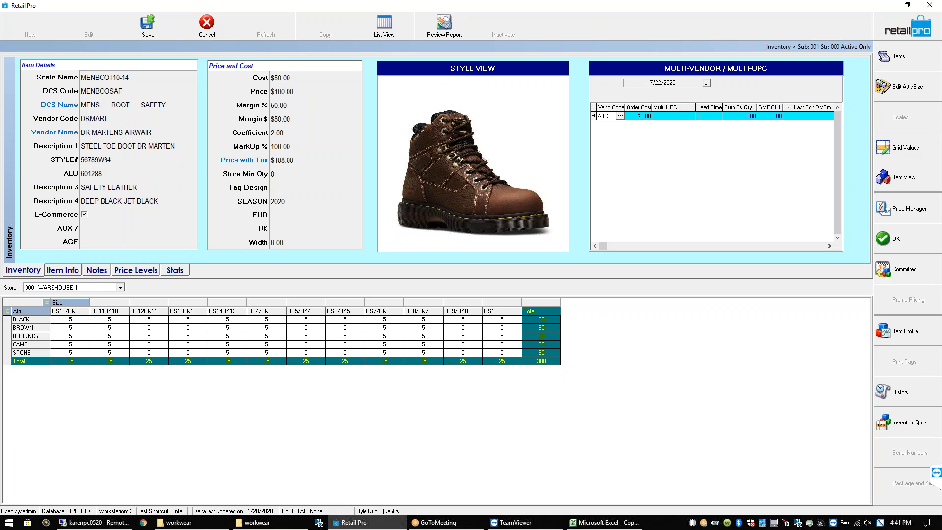
left_click(639, 117)
type("45")
key("Tab")
type("2345623423")
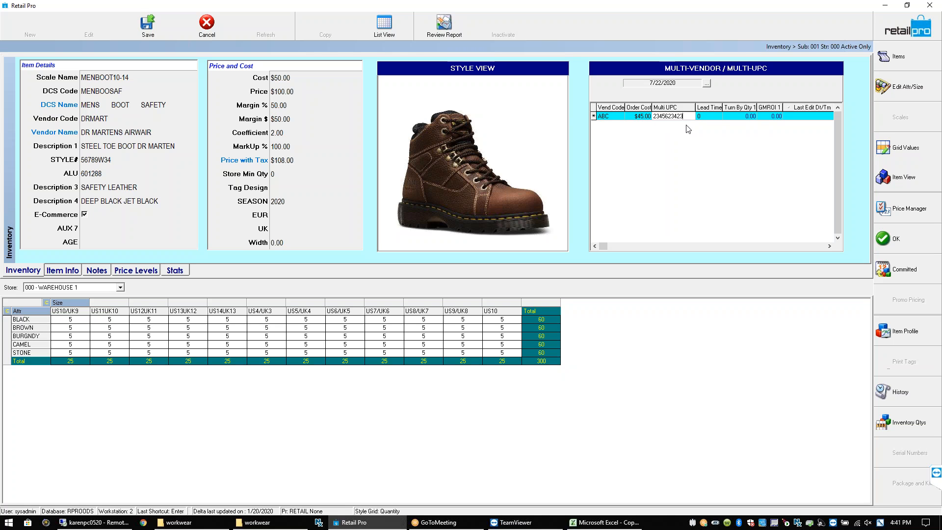
key("Tab")
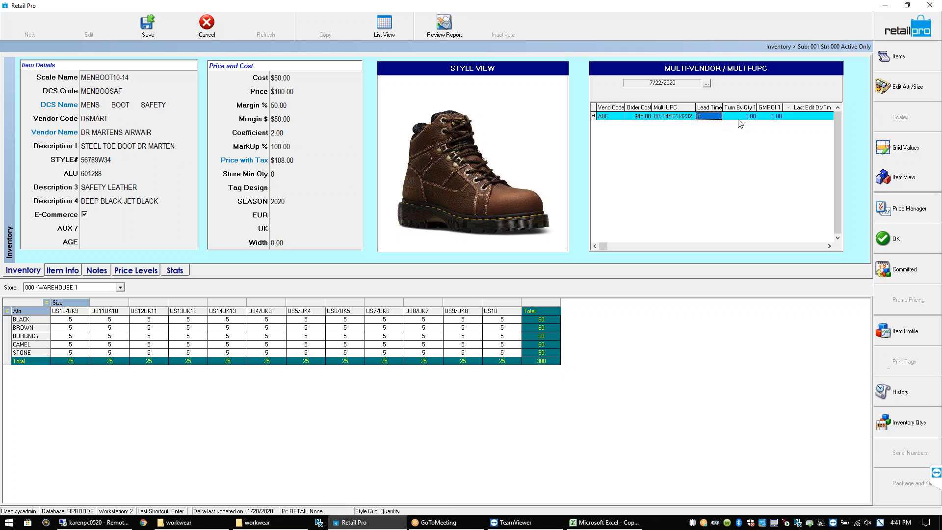
Return to the ABC vendor row and save the style record
left_click(829, 247)
left_click(829, 247)
left_click(829, 246)
left_click(829, 246)
left_click(829, 246)
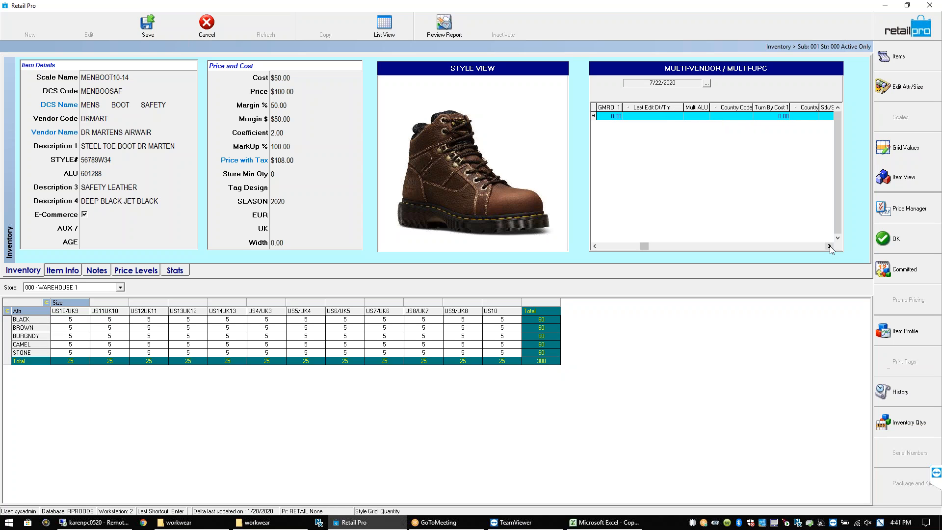
left_click(829, 247)
left_click(829, 246)
left_click(829, 246)
left_click(829, 246)
left_click(829, 246)
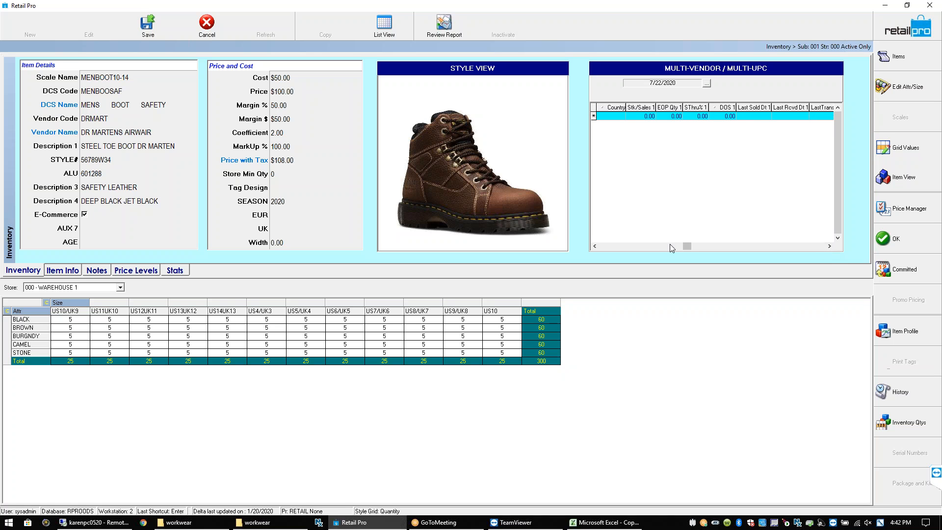
left_click_drag(590, 255, 590, 253)
left_click(609, 117)
left_click(148, 24)
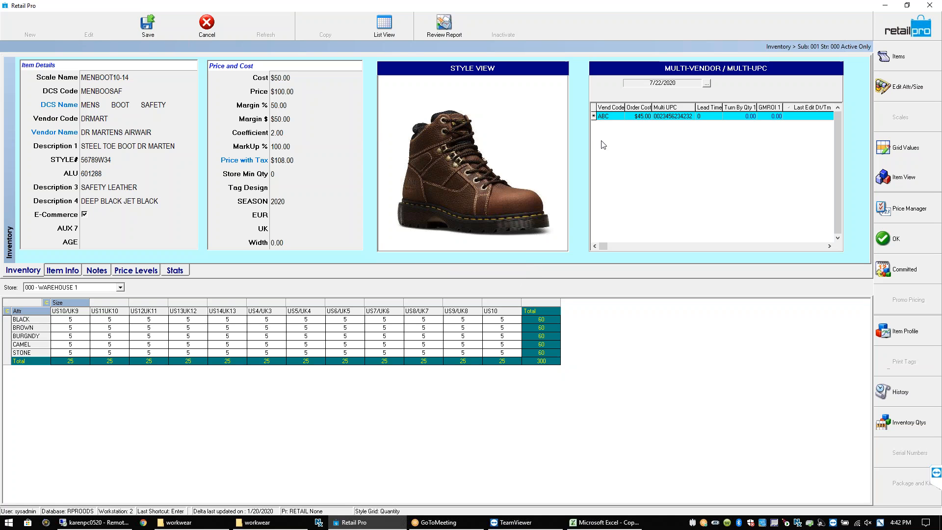
left_click(617, 117)
left_click(668, 118)
left_click(614, 117)
left_click(467, 321)
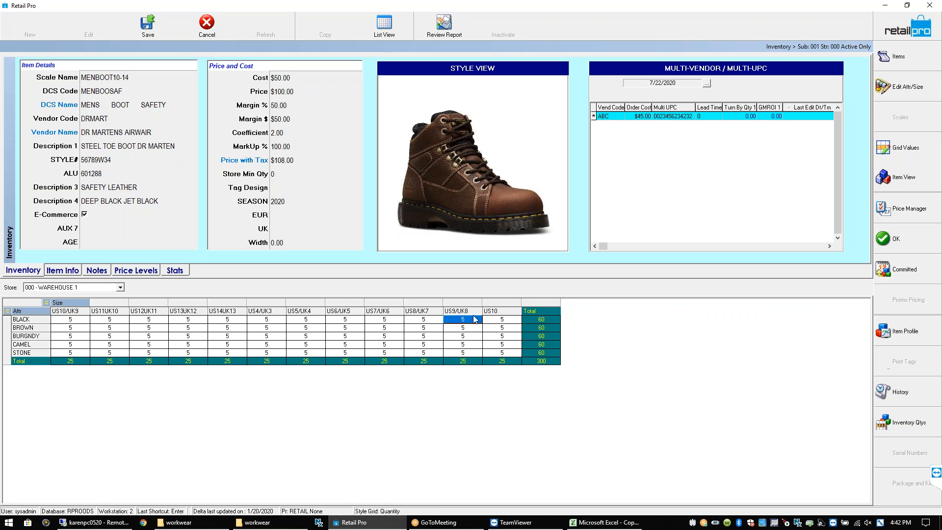
left_click(679, 116)
left_click(611, 119)
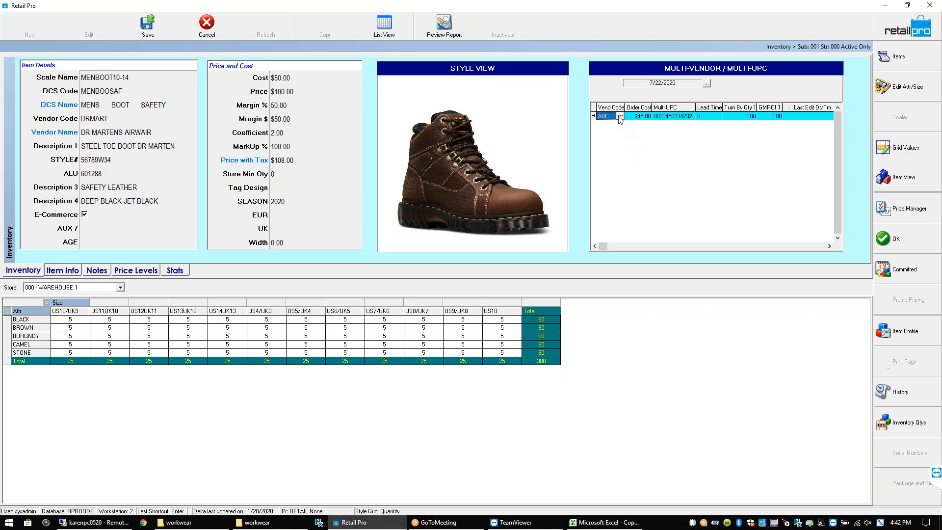
left_click(637, 118)
left_click(667, 120)
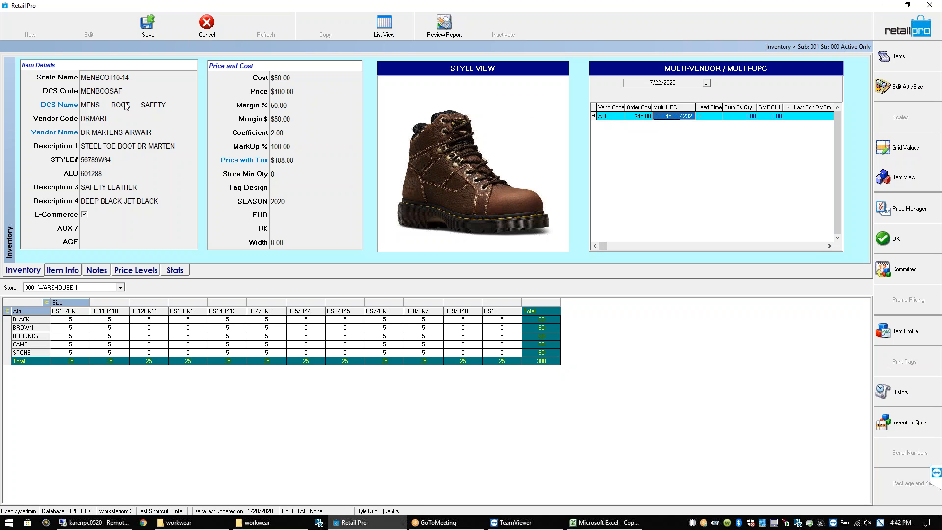
left_click(72, 318)
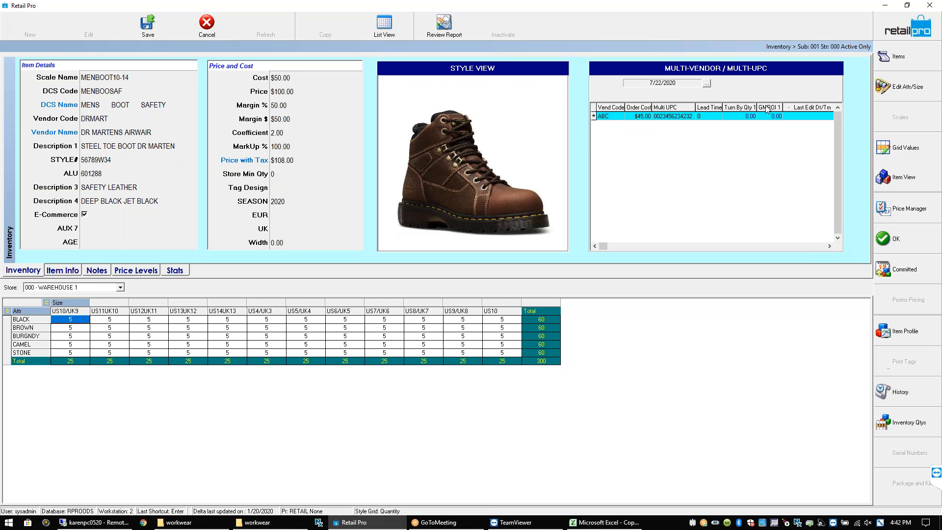
left_click(614, 117)
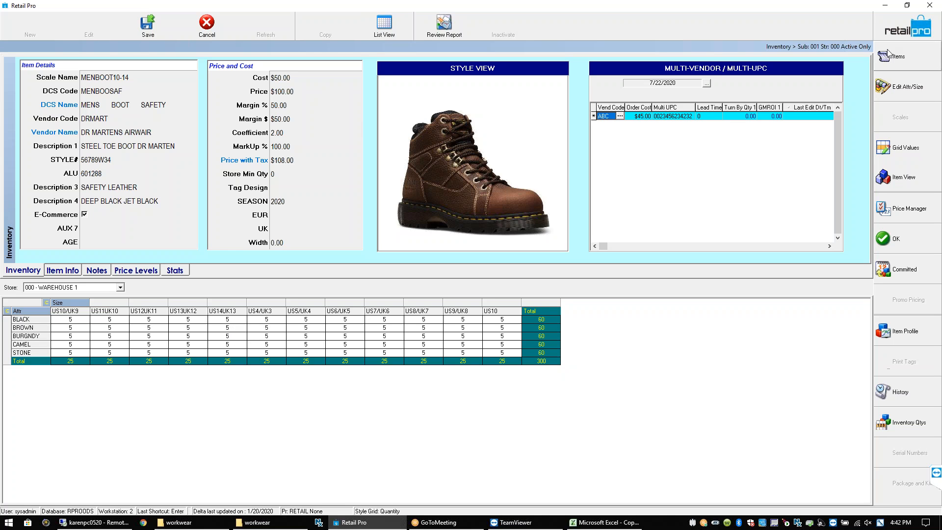
Try leaving the style view, cancelling and then answering the save-changes warning
left_click(908, 45)
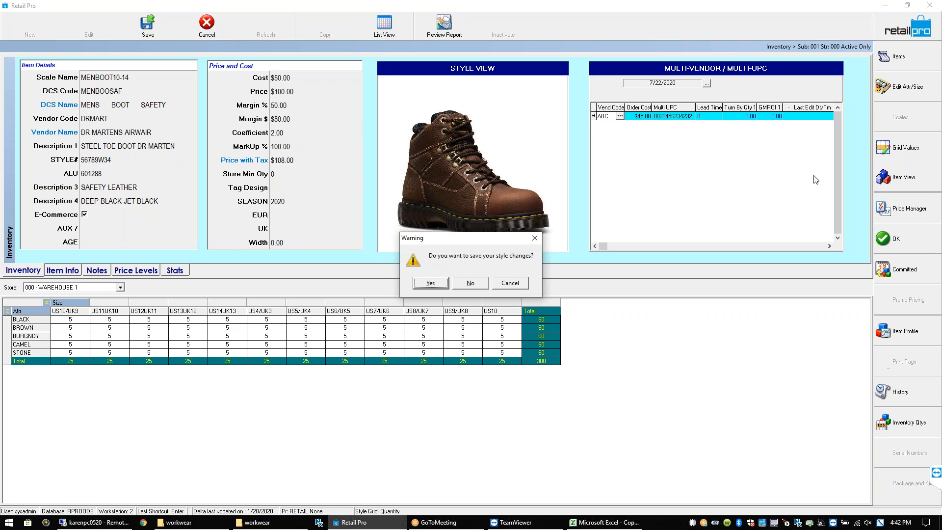
left_click(510, 282)
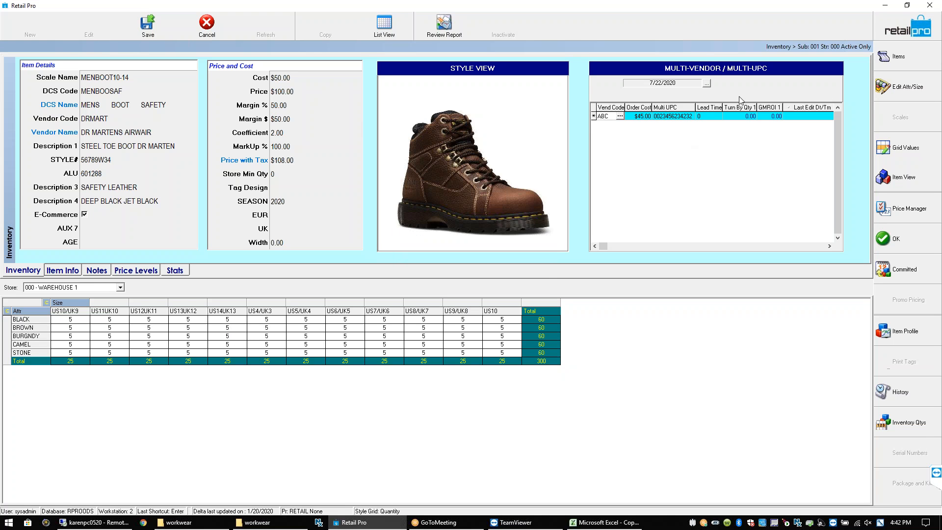
left_click(928, 35)
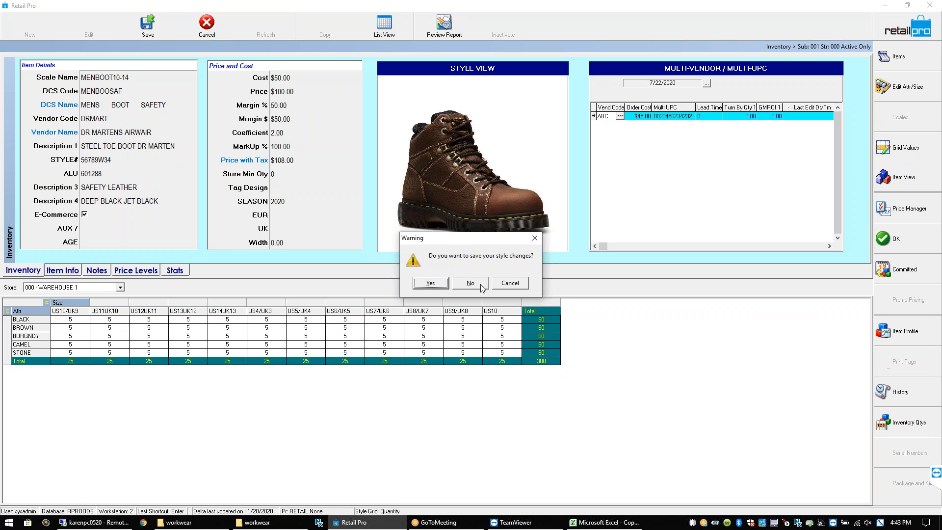
left_click(432, 283)
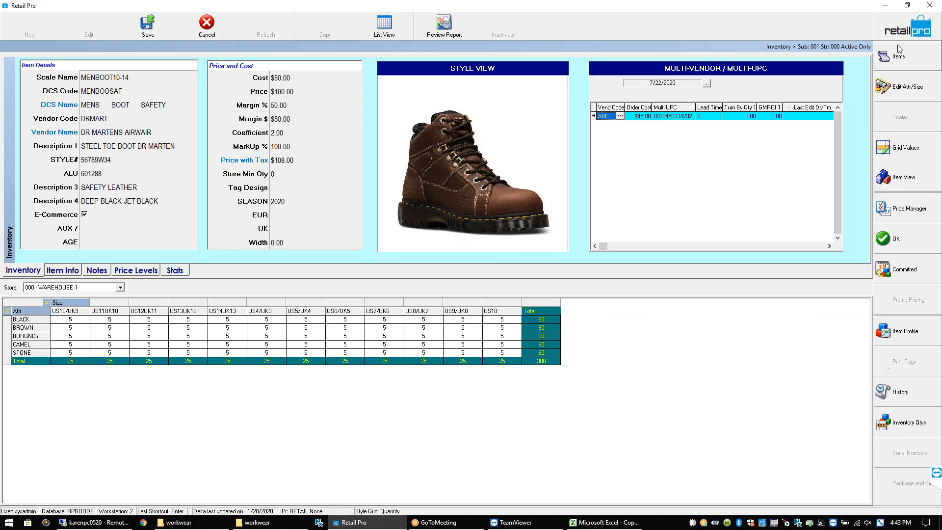
Switch to List View, discard the unsaved style changes, and exit the inventory screen
left_click(380, 28)
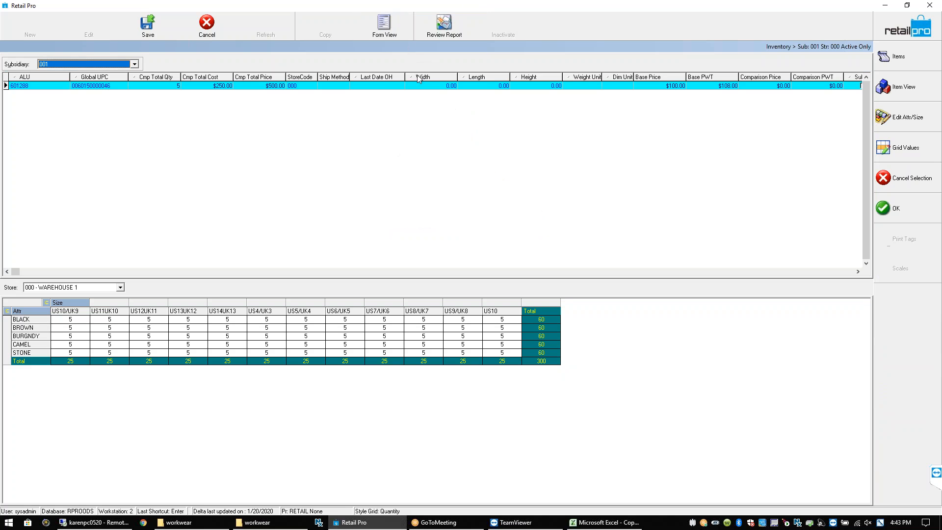
left_click(902, 30)
left_click(475, 283)
left_click(461, 283)
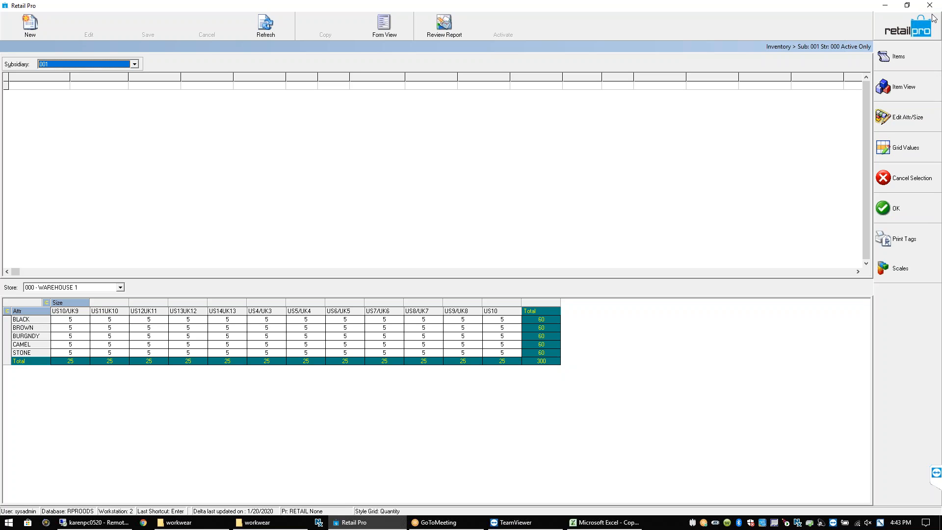
left_click(934, 10)
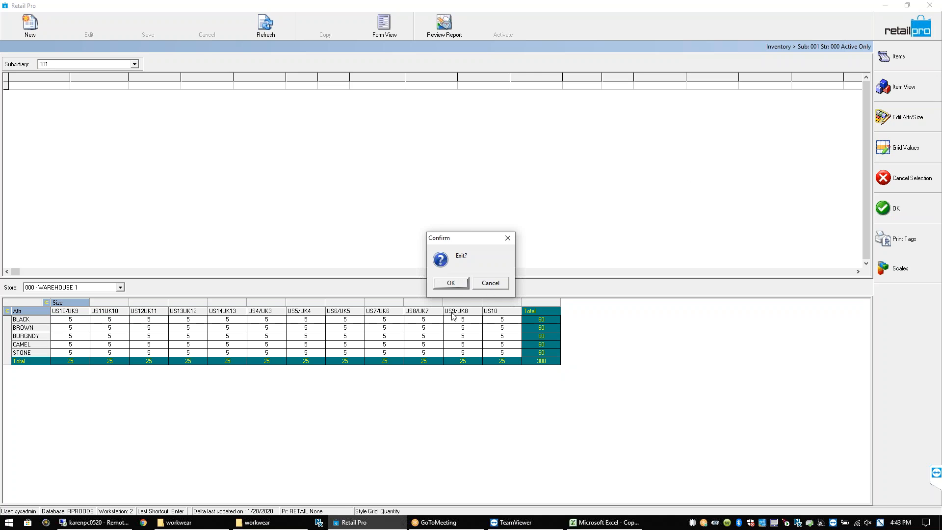
left_click(451, 283)
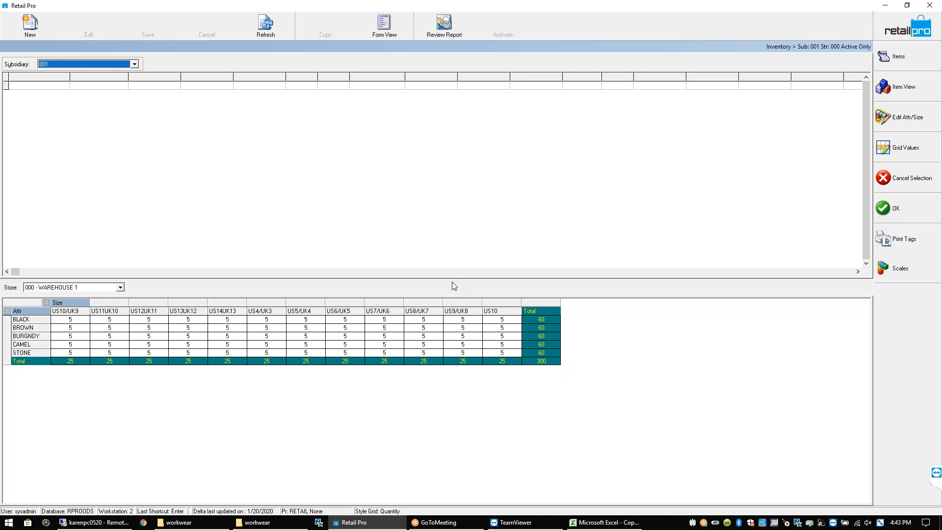
left_click(930, 10)
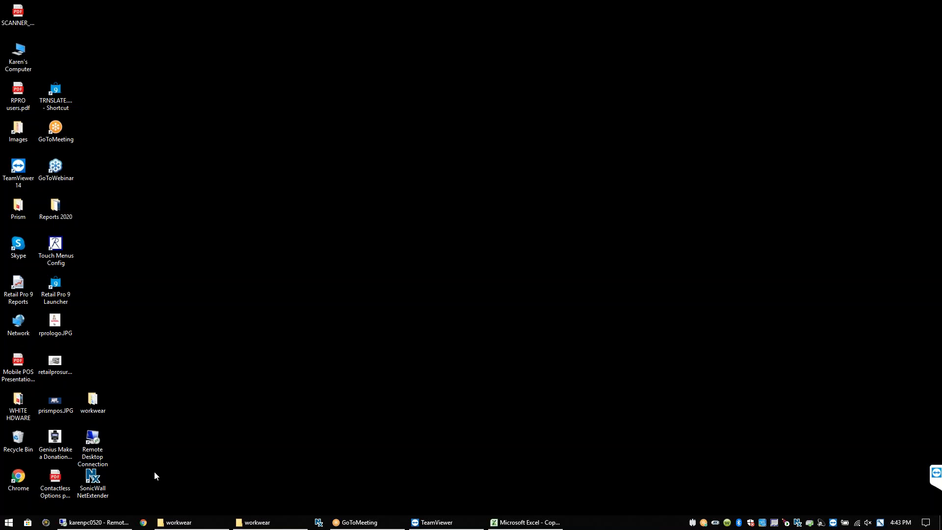
Launch Retail Pro 9 from its desktop Launcher icon
double_click(55, 287)
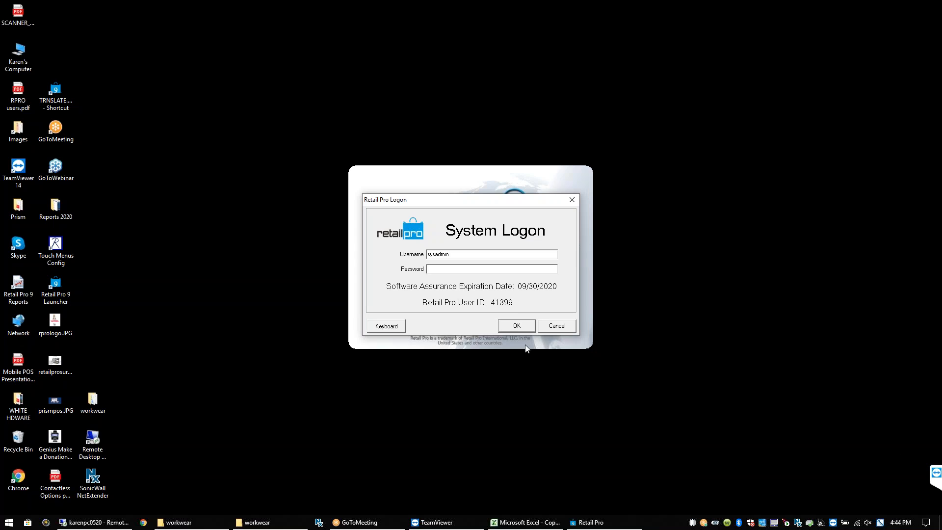
Enter the administrator password in System Logon and log in
type("*****")
key("Return")
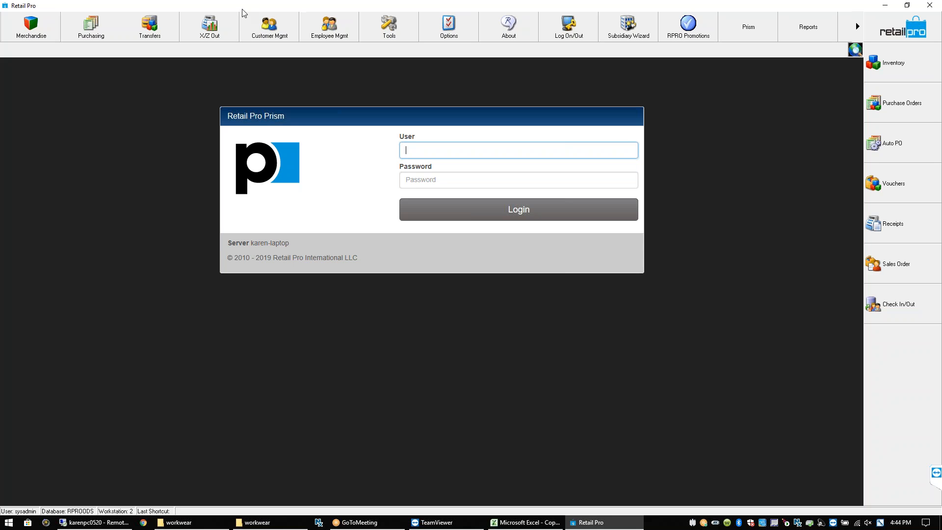
Open Merchandise > Inventory and enter D as the vendor code filter
left_click(51, 31)
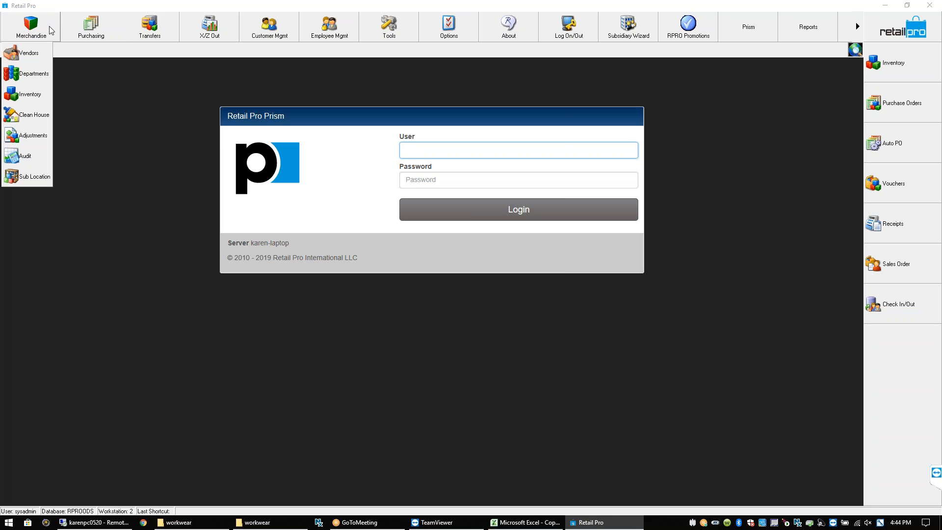
left_click(36, 94)
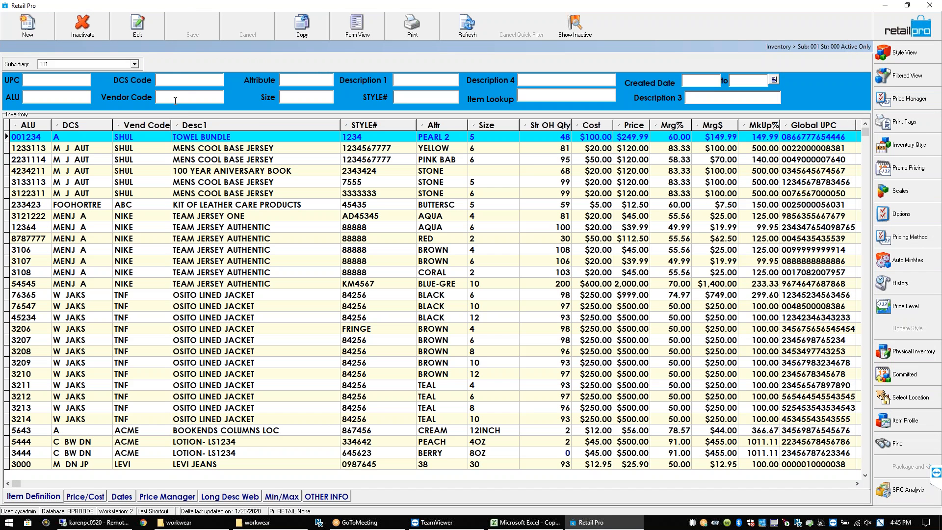
type("D")
left_click(410, 82)
Quick-filter Description 1 to 'STEEL T' and open the first DRMART steel-toe boot in Form View
type("EEL T")
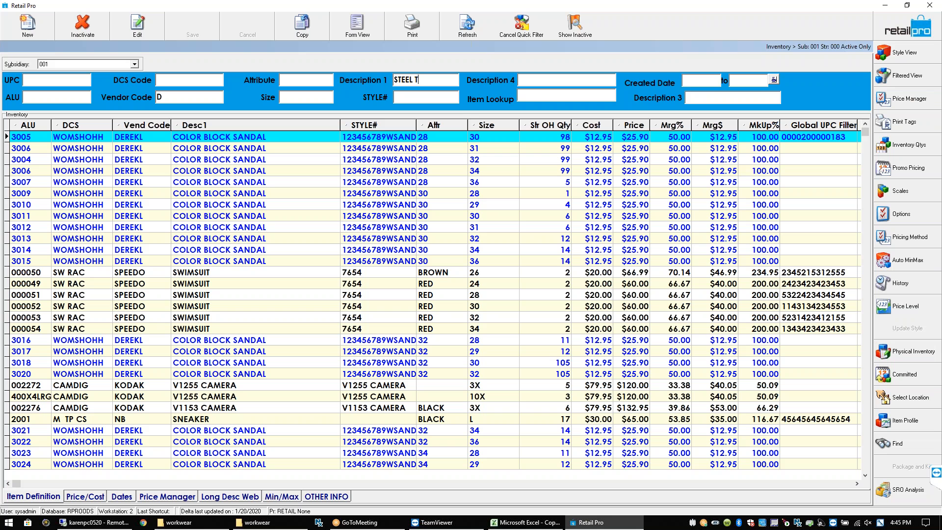
key("Return")
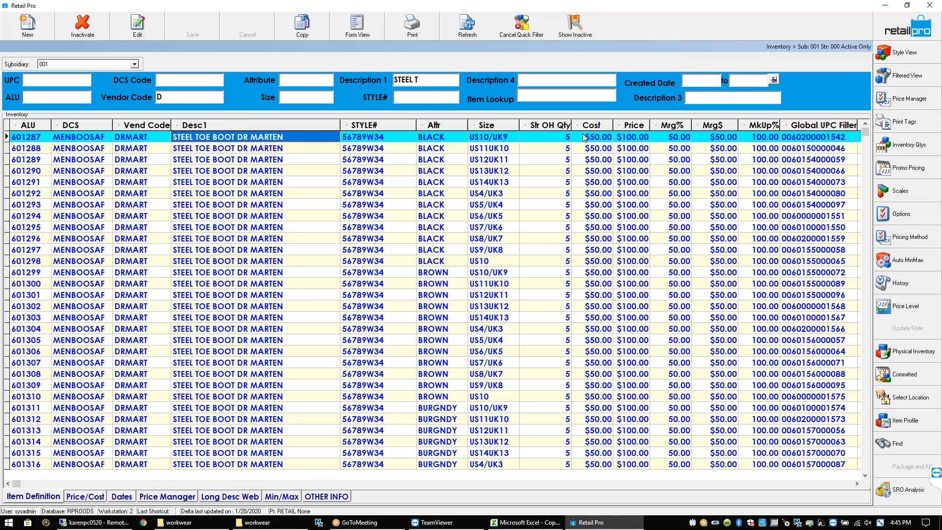
left_click(842, 138)
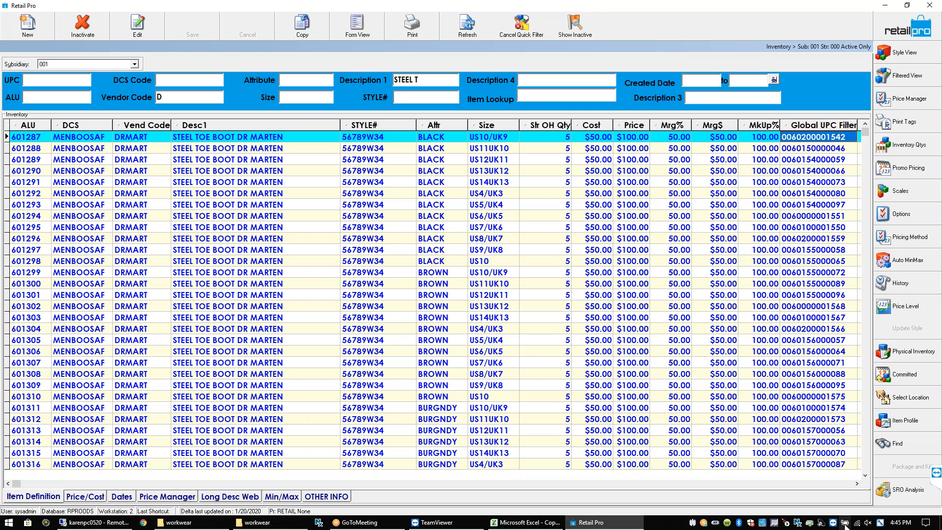
left_click(858, 485)
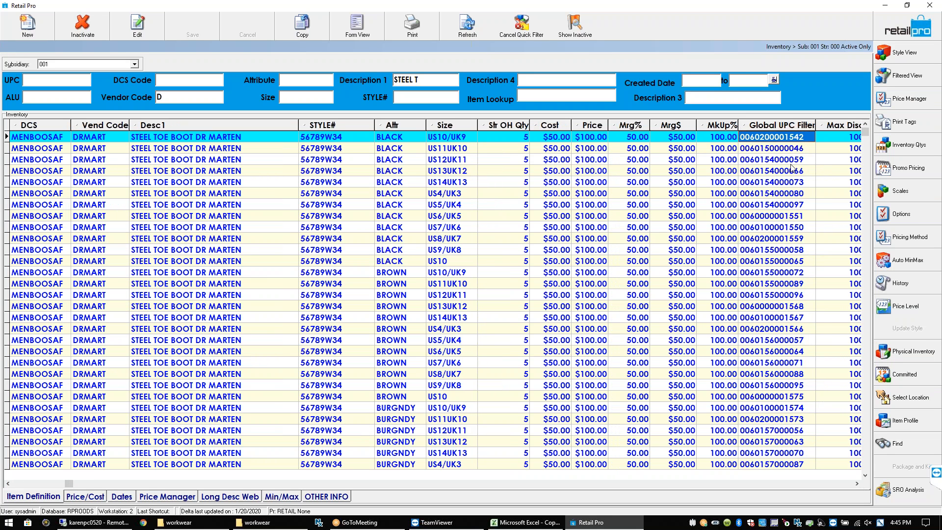
left_click(357, 27)
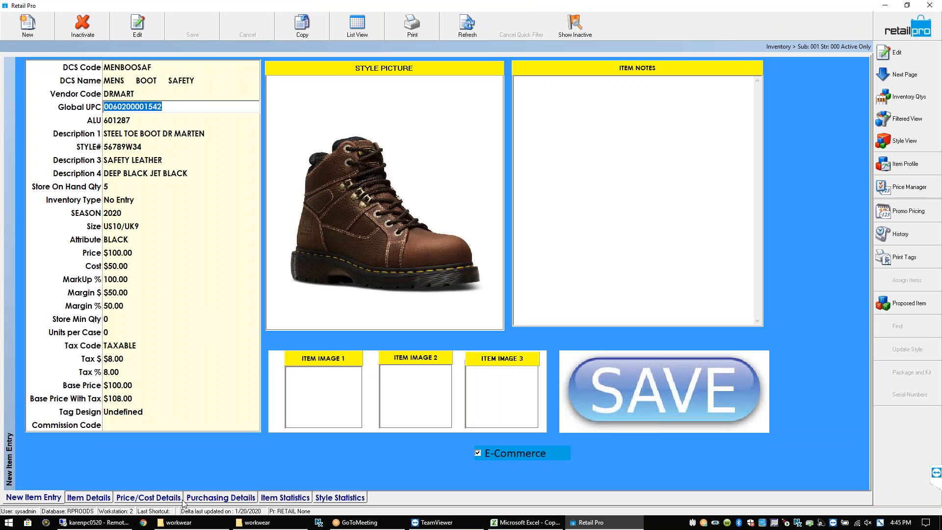
Show Purchasing Details for the black US10/UK9 boot and select the Secondary Vendors grid
left_click(220, 498)
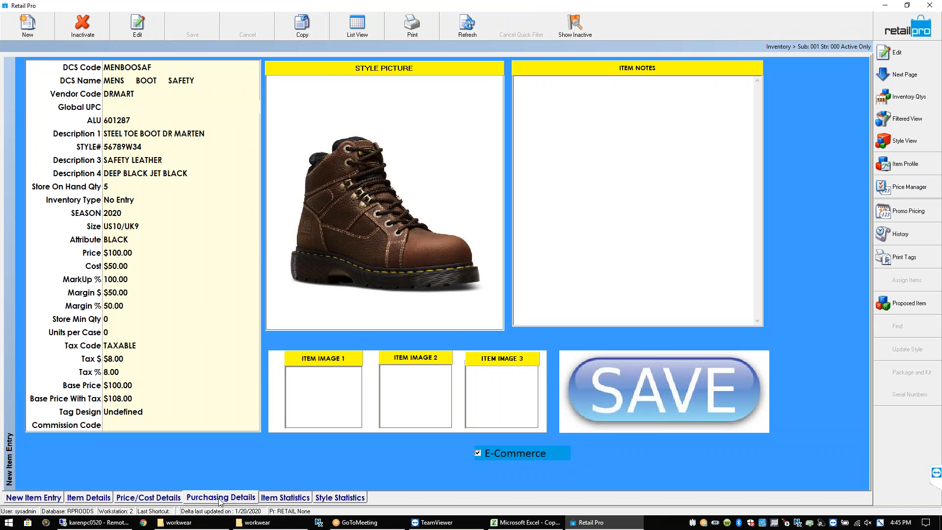
left_click(116, 240)
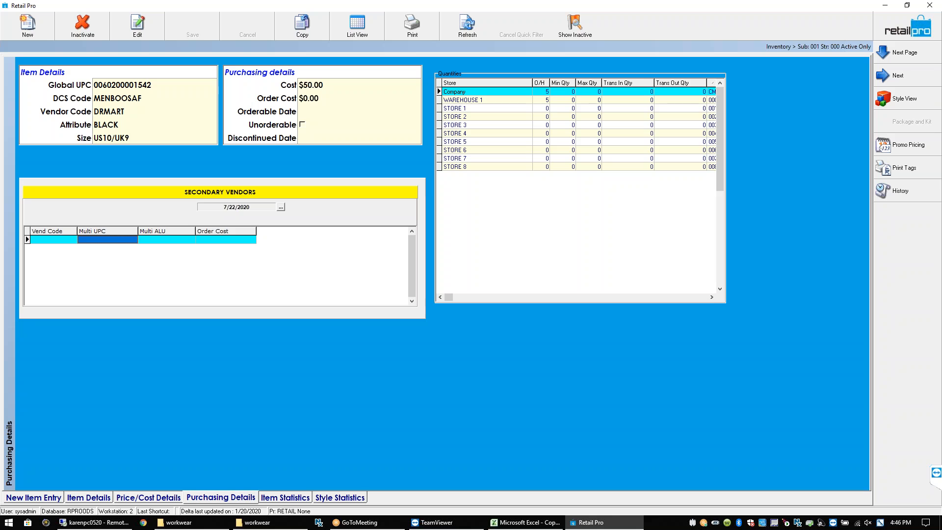
Enter vendor code ABC in the Secondary Vendors grid, then clear it again
left_click(49, 239)
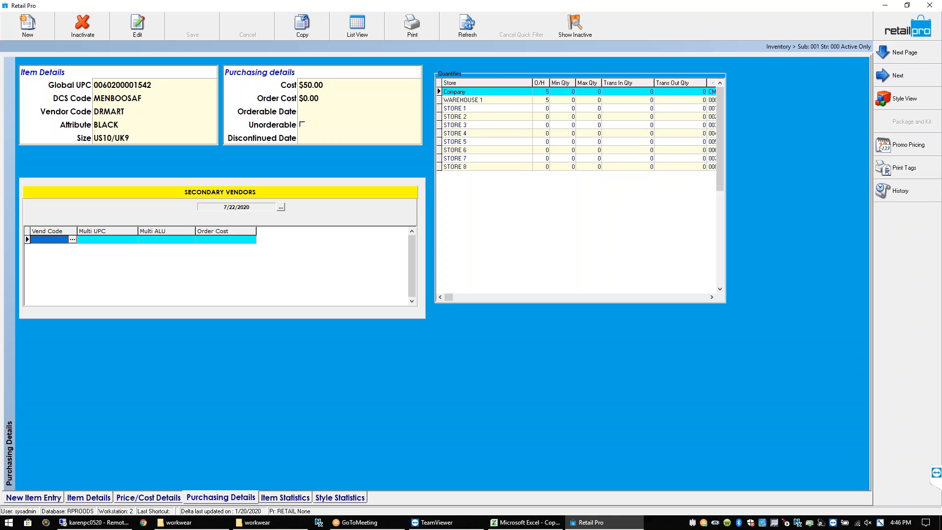
type("ABC")
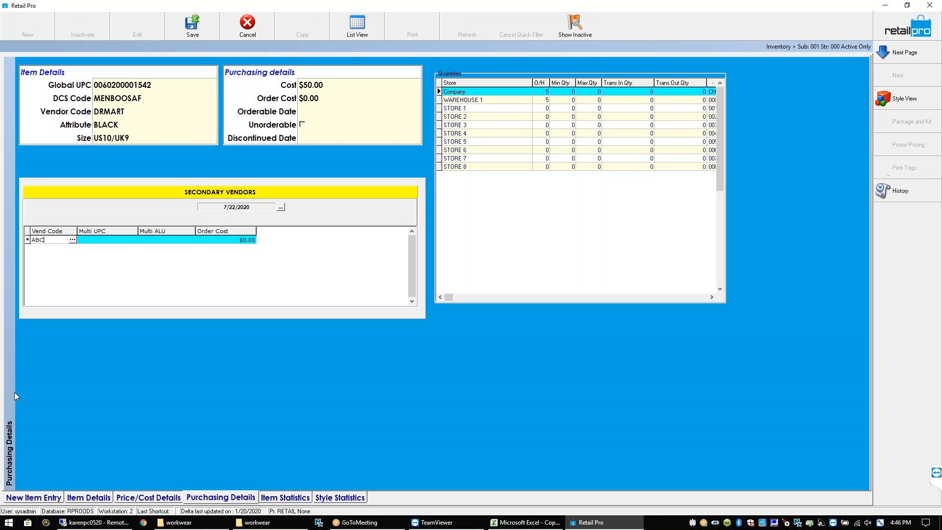
left_click(99, 242)
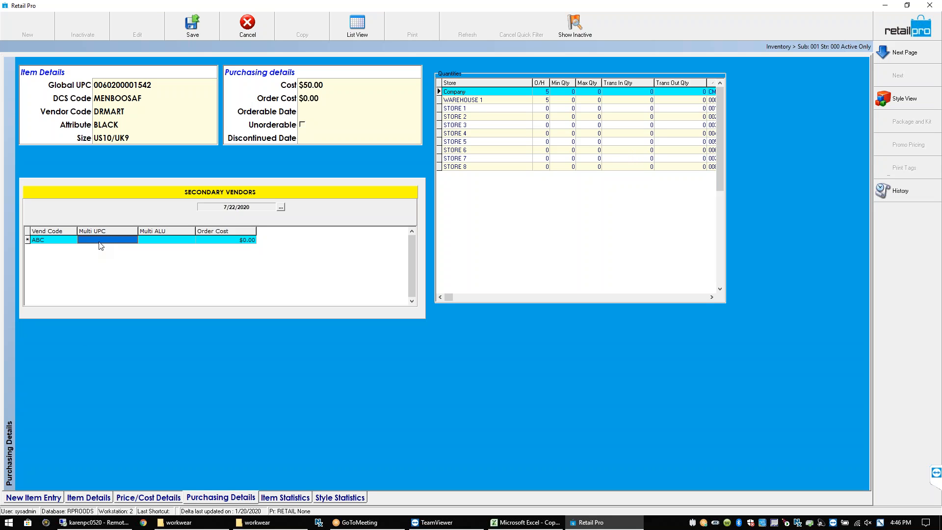
left_click(68, 240)
key("BackSpace")
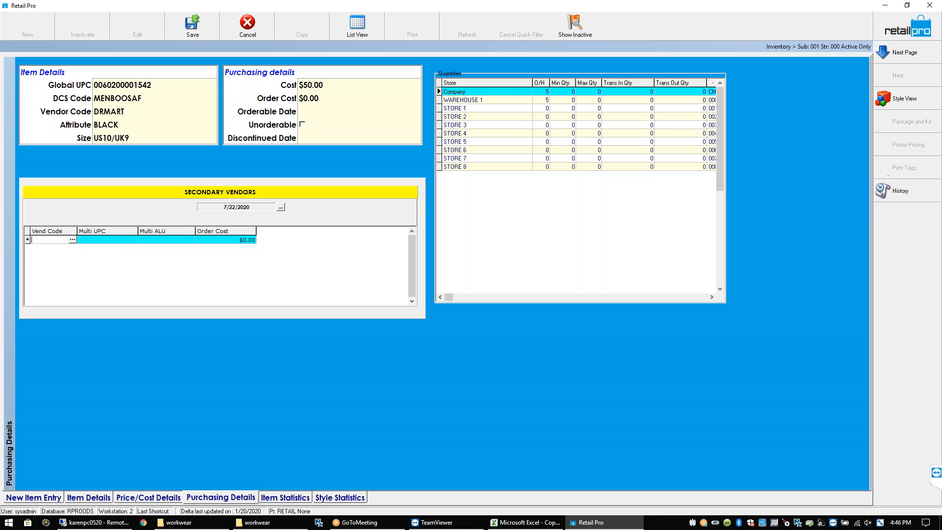
left_click(89, 238)
type("2345673456745678")
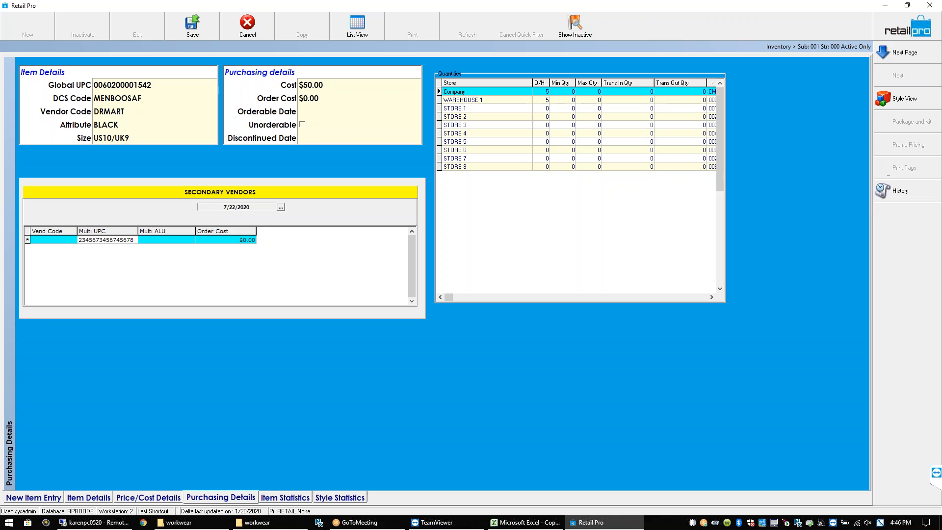
key("Return")
key("Return")
type("987234567887")
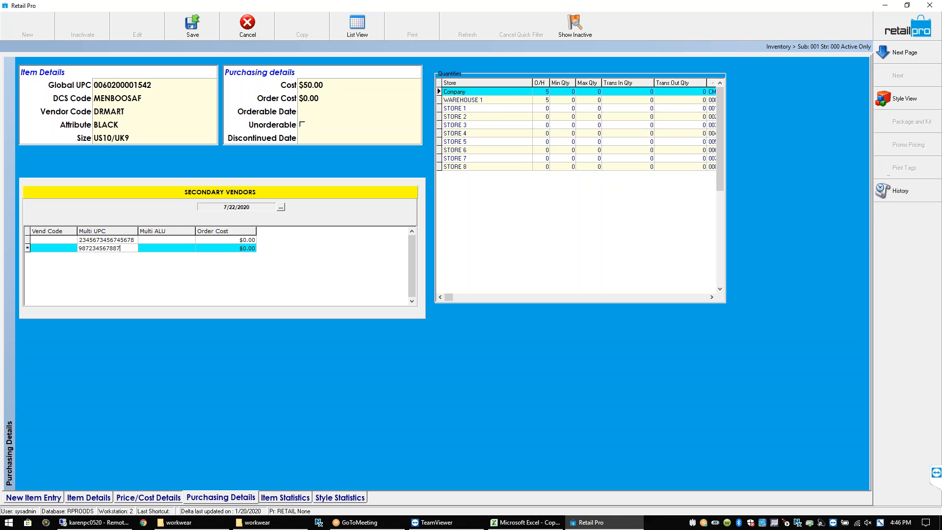
type("5675")
key("Return")
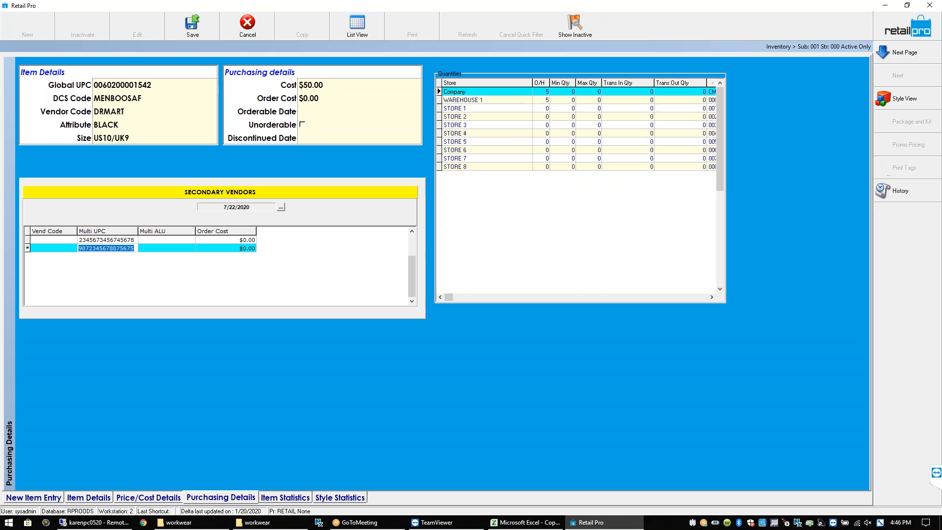
type("98734567767998767")
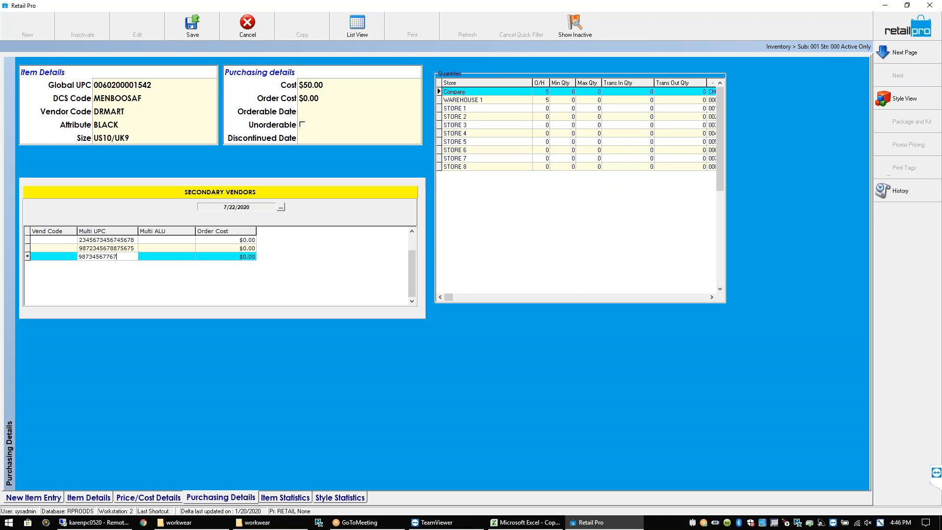
key("Return")
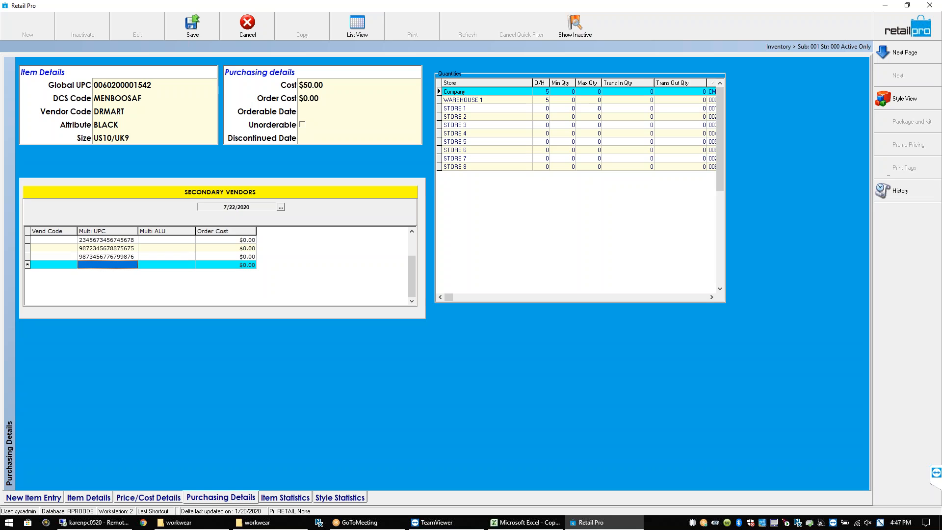
left_click(108, 240)
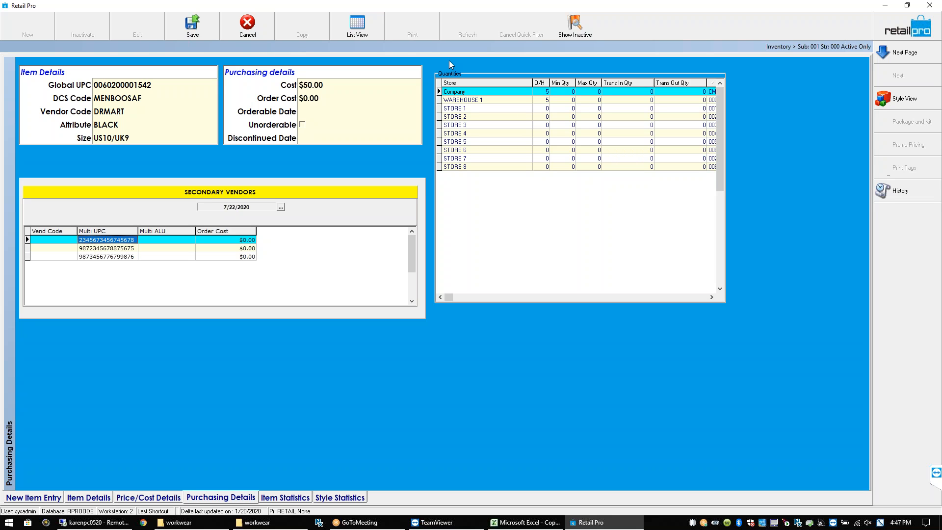
Drag the Store/O-H border left so the Store Code column fits in the Quantities grid
left_click_drag(532, 87, 503, 84)
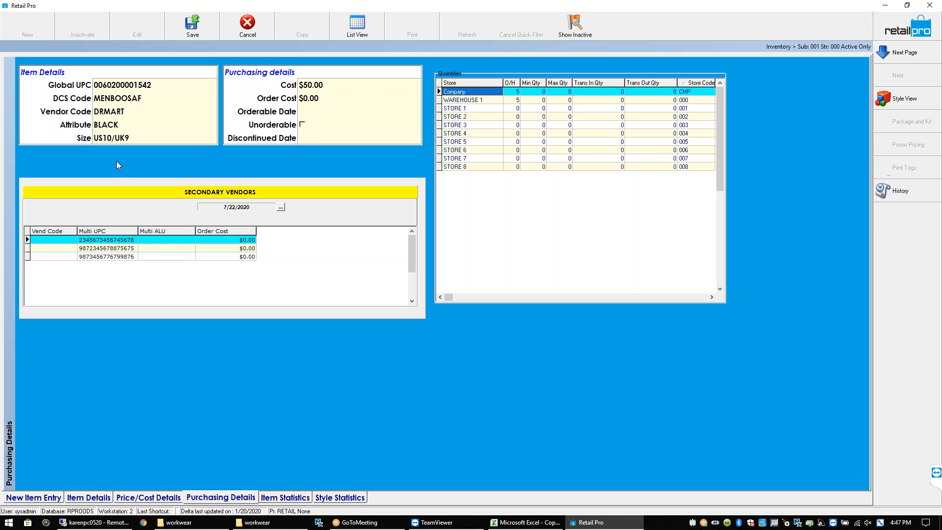
left_click(158, 240)
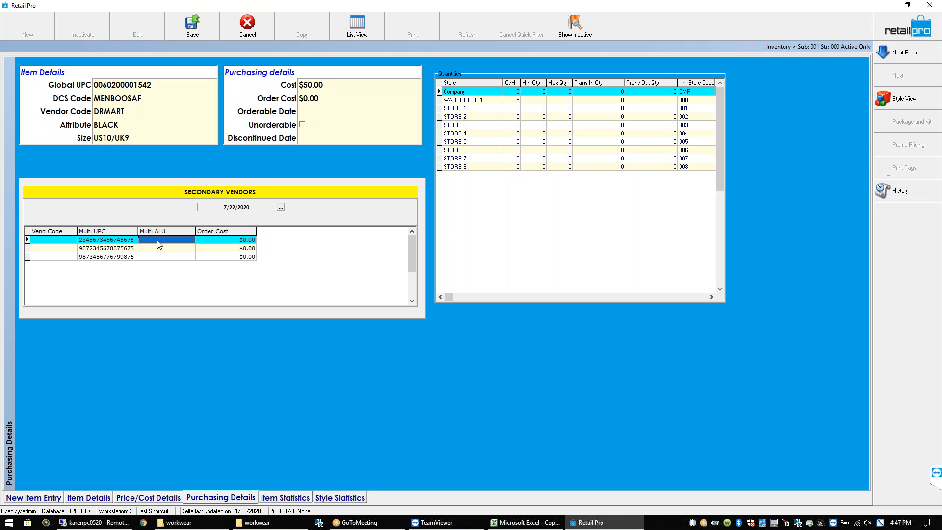
Try Multi ALU values FF, SS and SER, then clear the first row's ALU
type("FF")
left_click(27, 248)
type("SS")
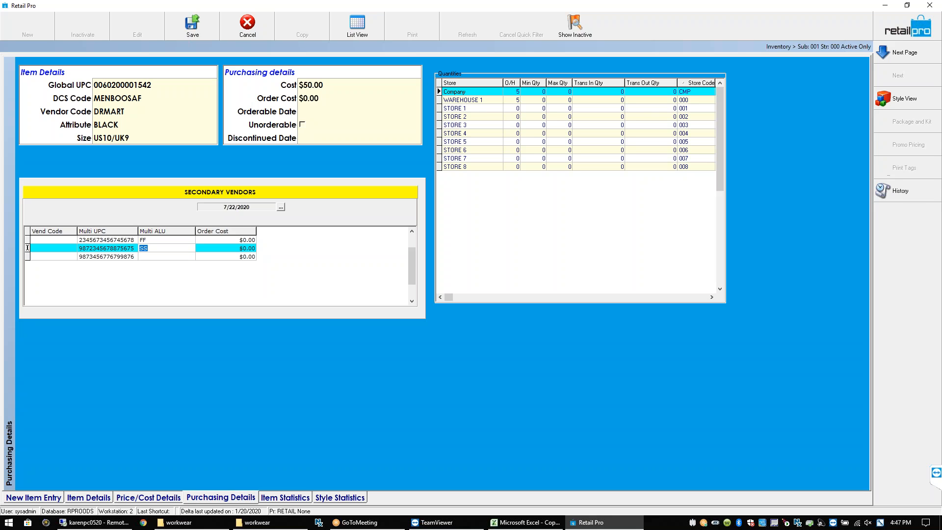
left_click(27, 256)
left_click(27, 240)
type("SER")
left_click(27, 248)
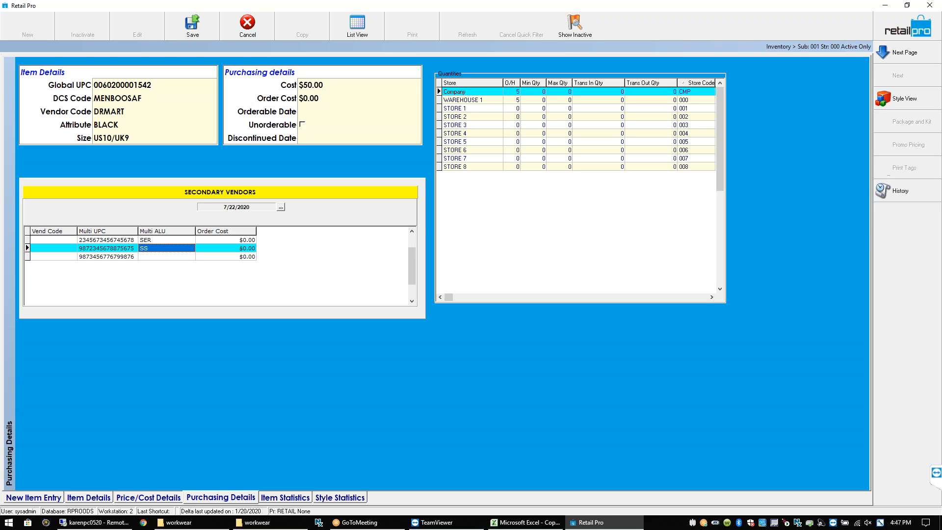
left_click(27, 239)
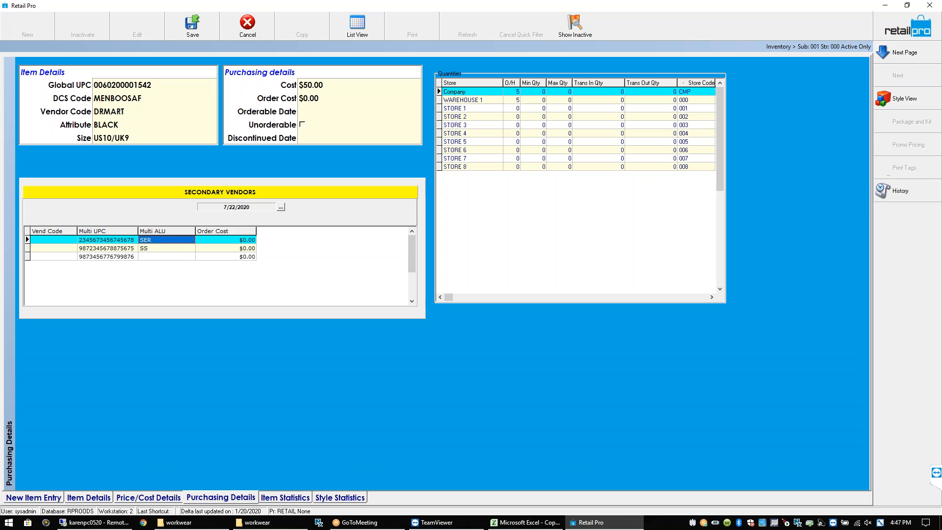
key("BackSpace")
left_click(27, 248)
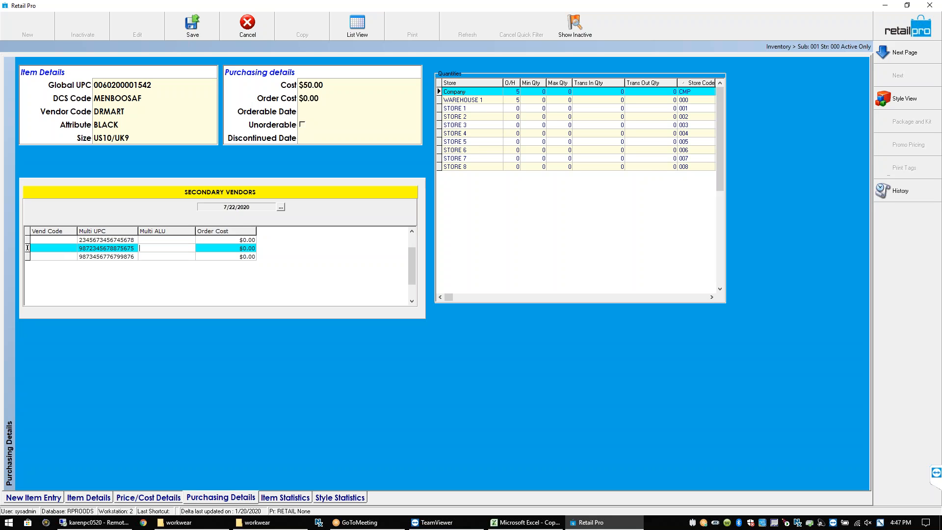
Set the first UPC's Multi ALU to 76545 and return to the New Item Entry page
left_click(27, 239)
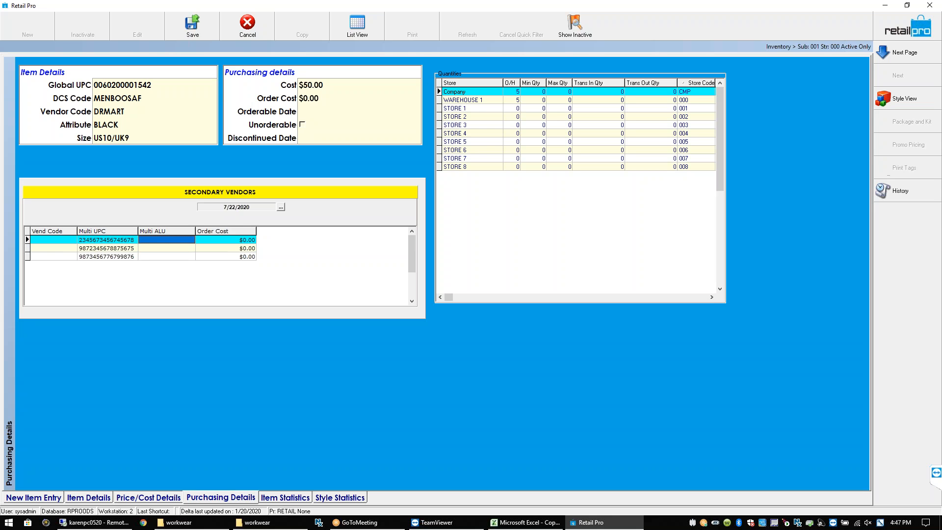
type("76545")
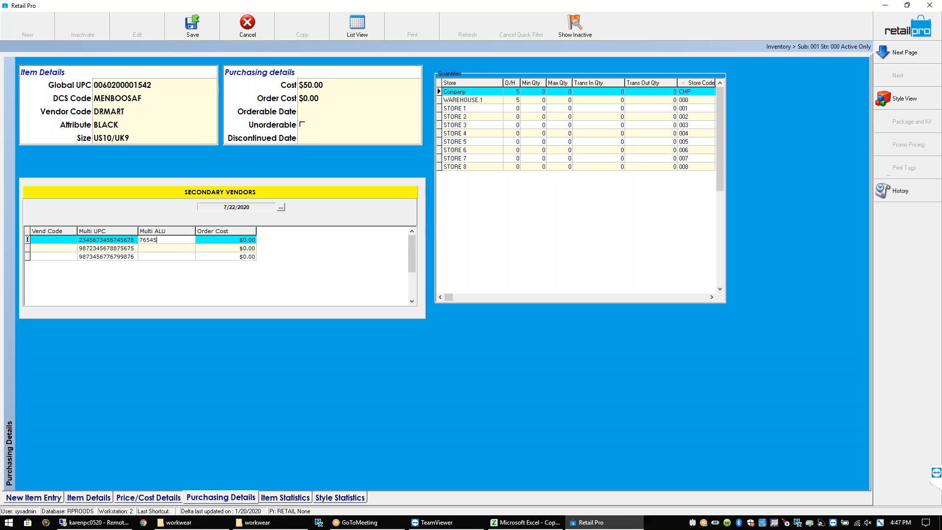
left_click(162, 248)
left_click(162, 241)
left_click(165, 248)
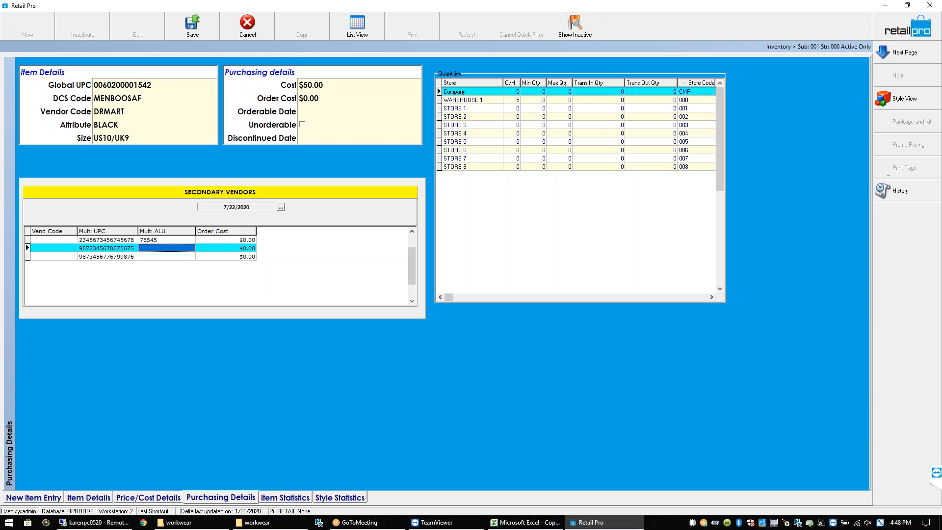
left_click(41, 498)
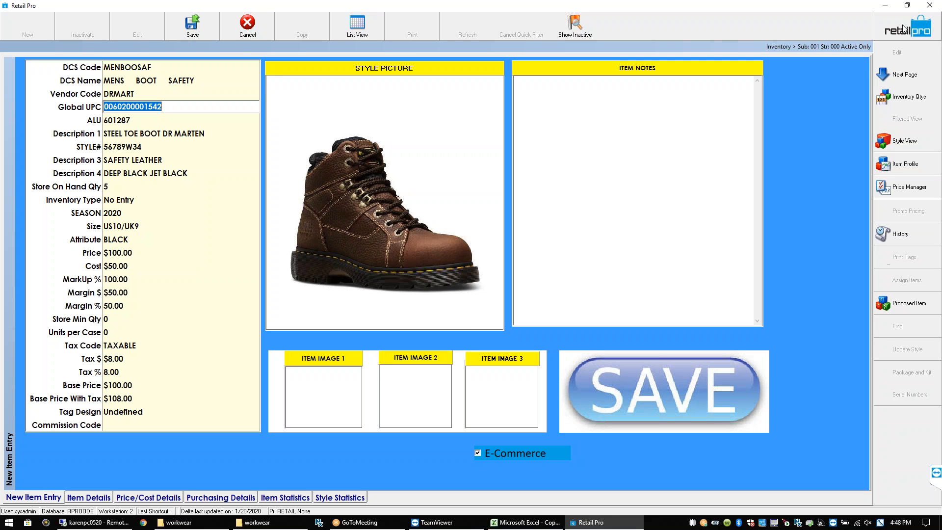
key("Escape")
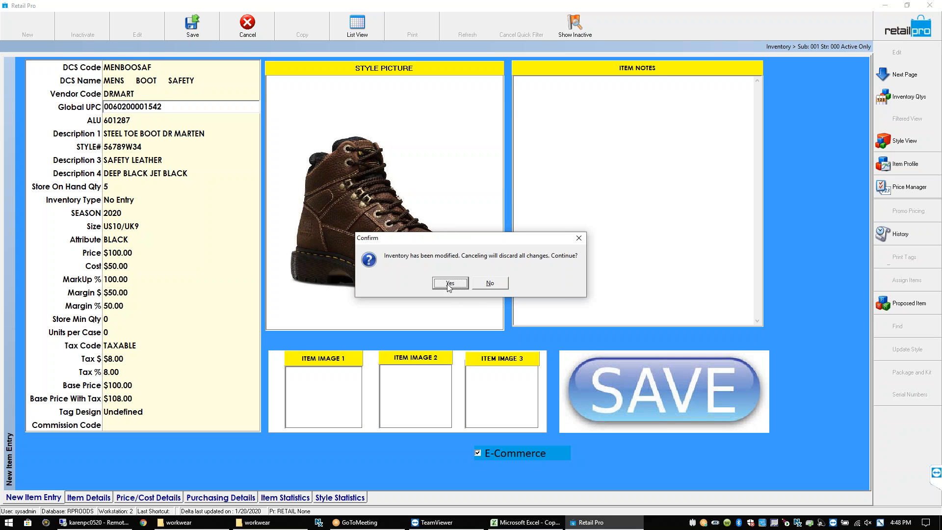
left_click(491, 284)
left_click(372, 28)
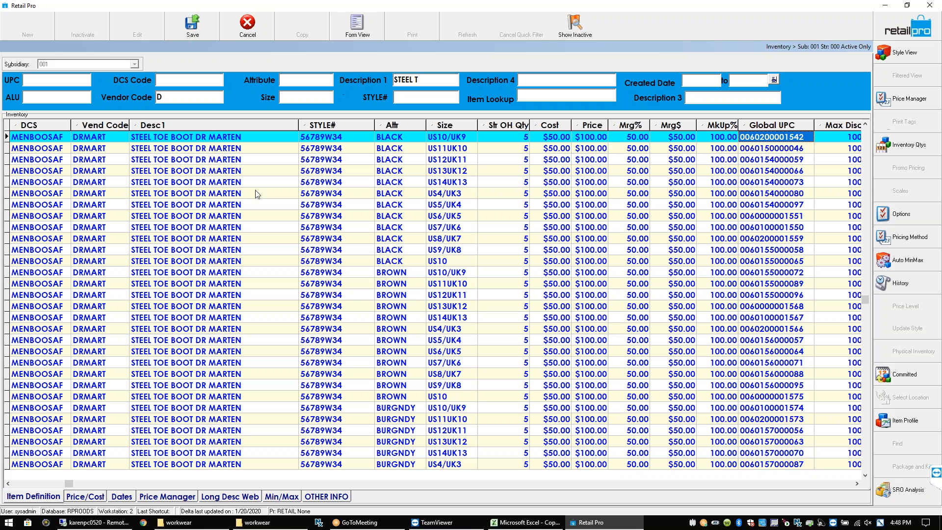
left_click(62, 148)
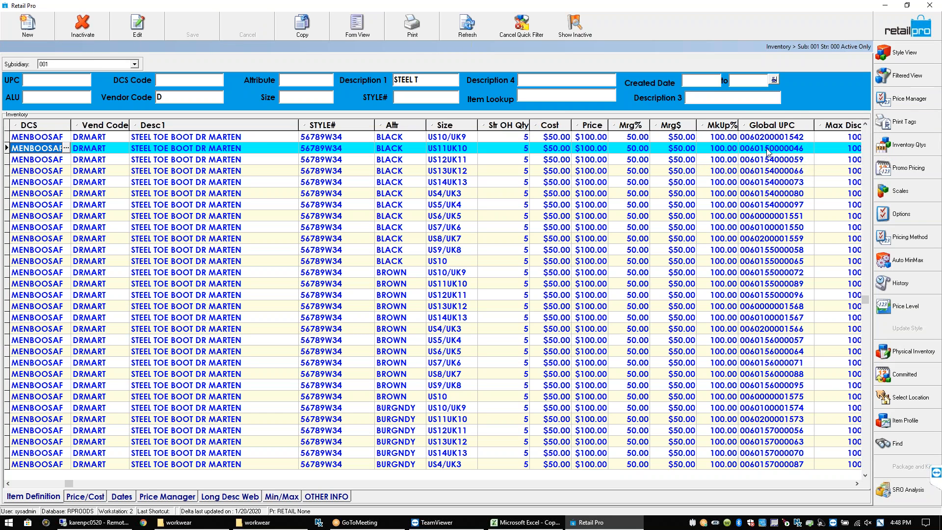
left_click(242, 140)
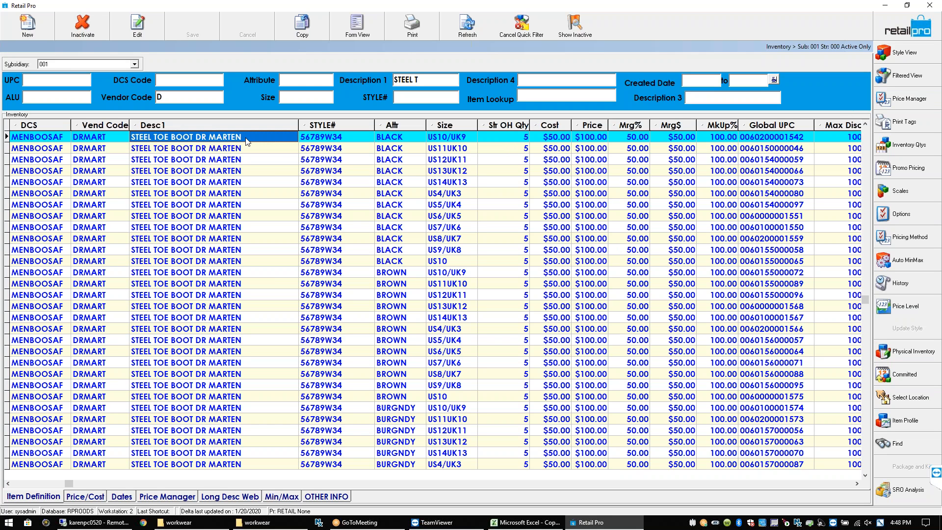
left_click(568, 139)
left_click(586, 141)
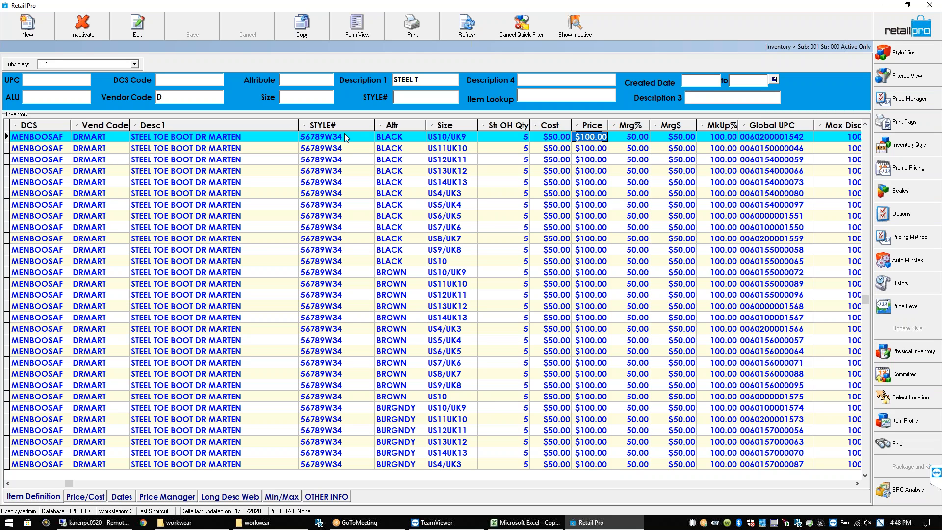
left_click_drag(298, 125, 278, 125)
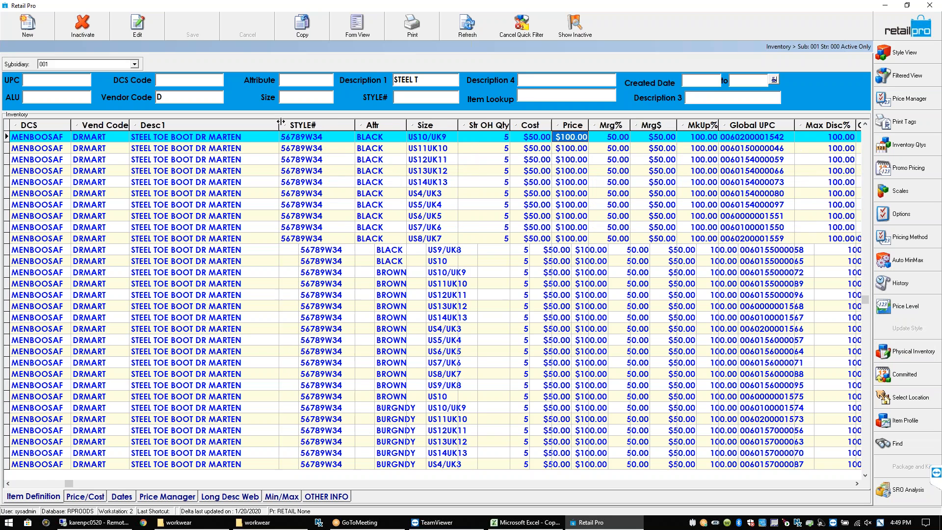
left_click(303, 138)
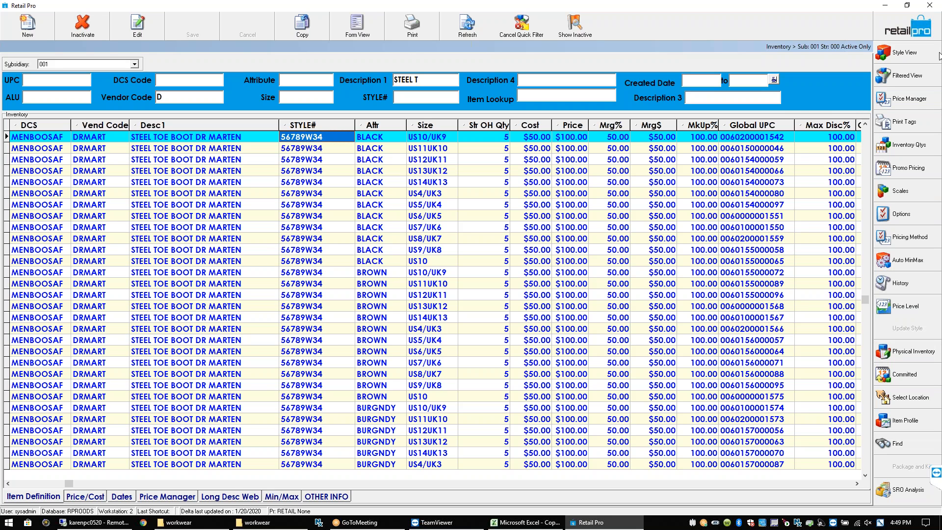
Switch the boot list to Price Manager columns and open the Adjust Prices dialog
left_click(914, 101)
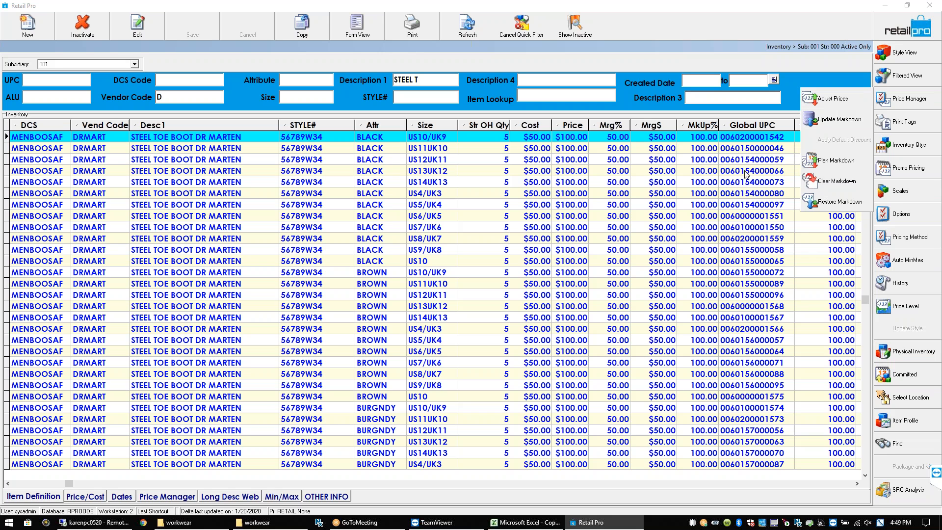
left_click(176, 498)
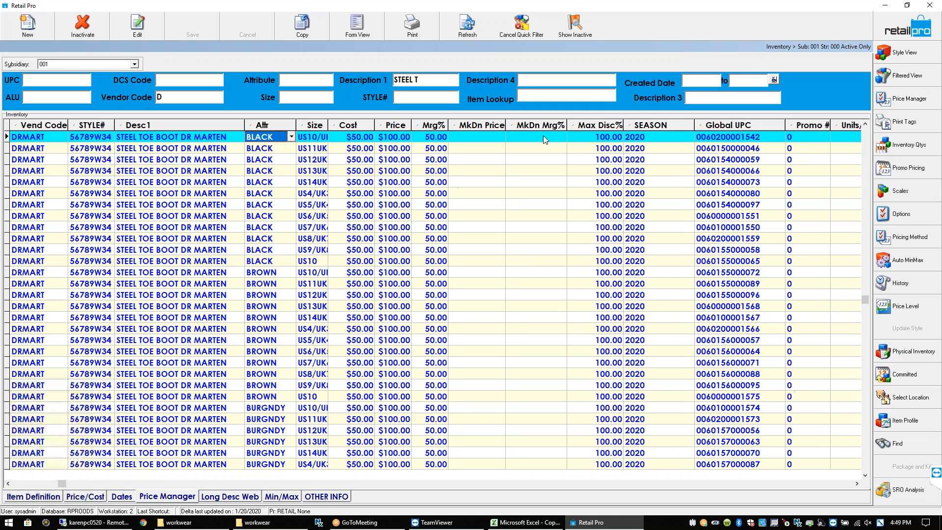
left_click(905, 100)
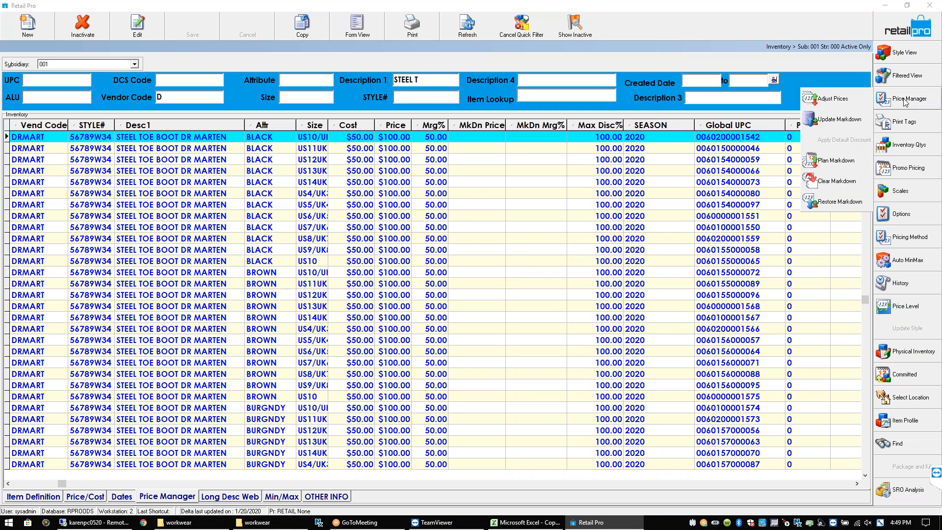
left_click(845, 103)
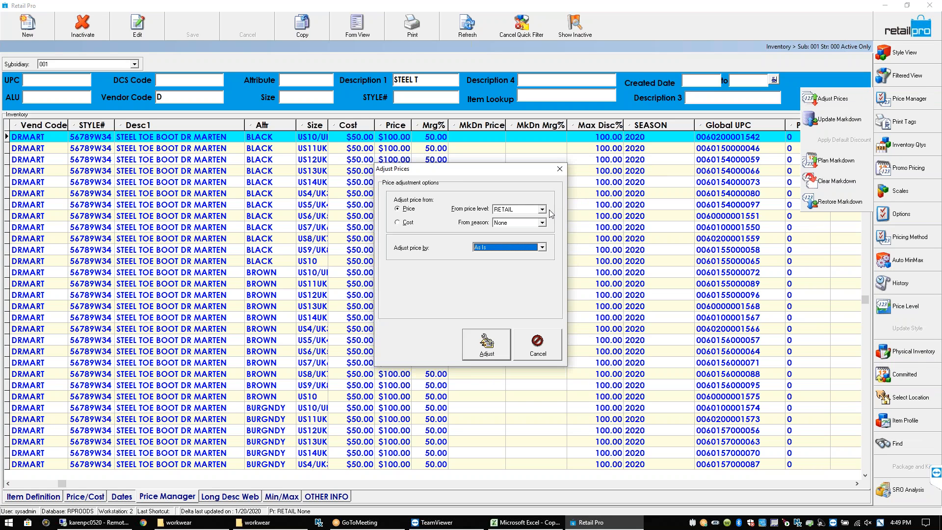
Drop down the From price level list in Adjust Prices and scroll through the levels
left_click(542, 210)
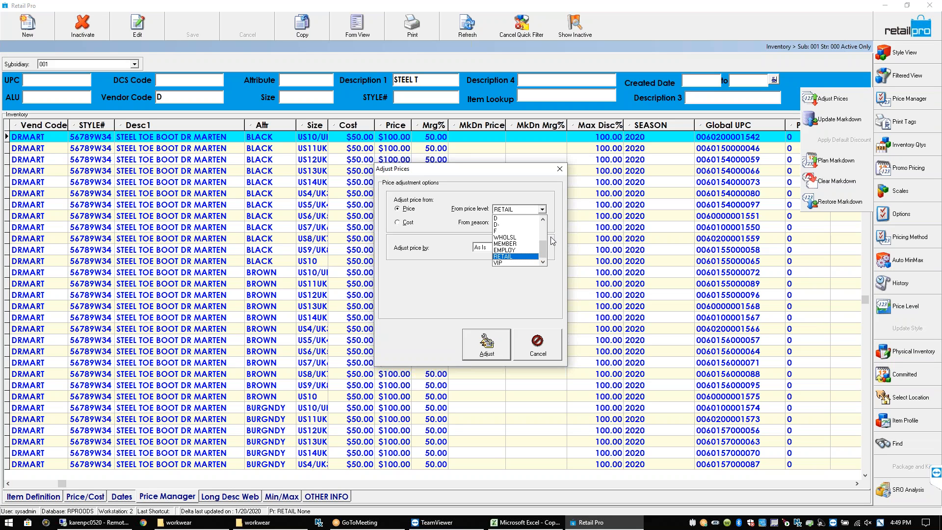
mouse_move(543, 249)
left_mouse_down()
mouse_move(543, 218)
mouse_move(546, 258)
left_mouse_up()
Dismiss the level list keeping RETAIL, close Adjust Prices unchanged, and reopen the Price Manager menu
left_click(560, 170)
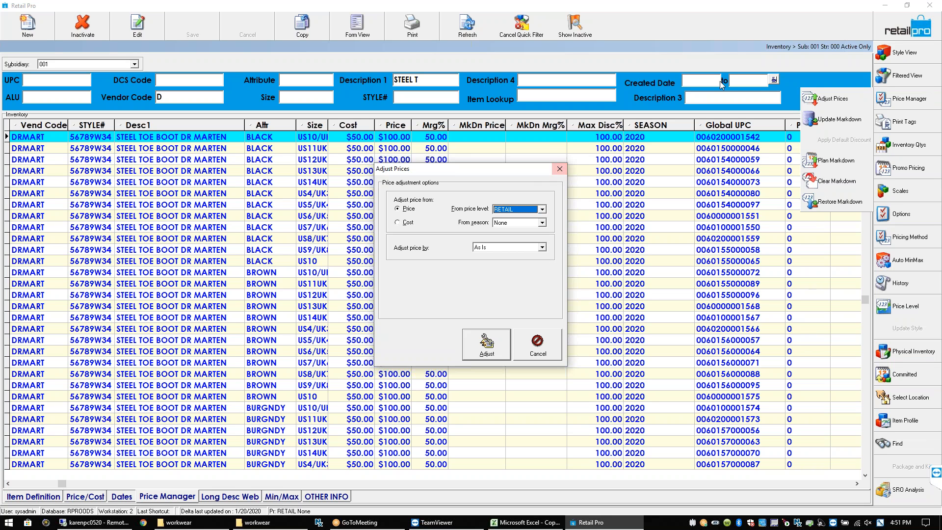
left_click(559, 169)
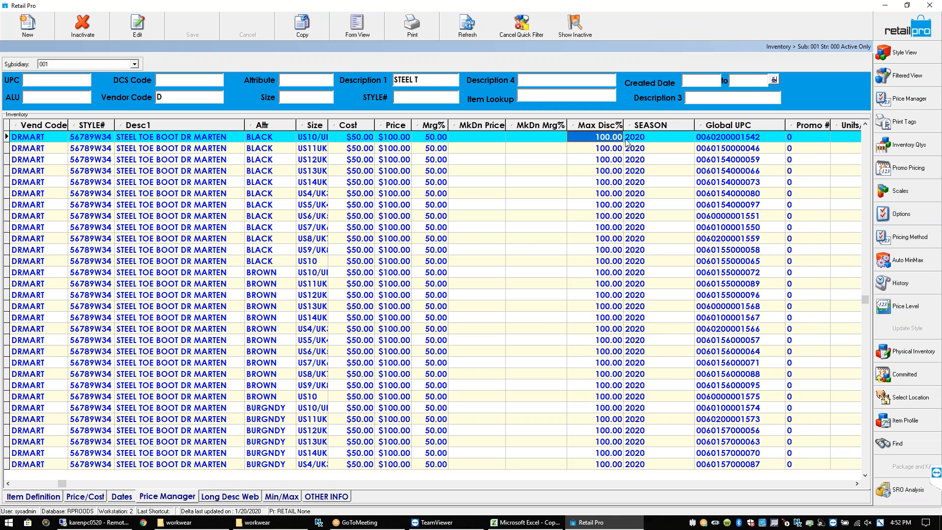
left_click(908, 99)
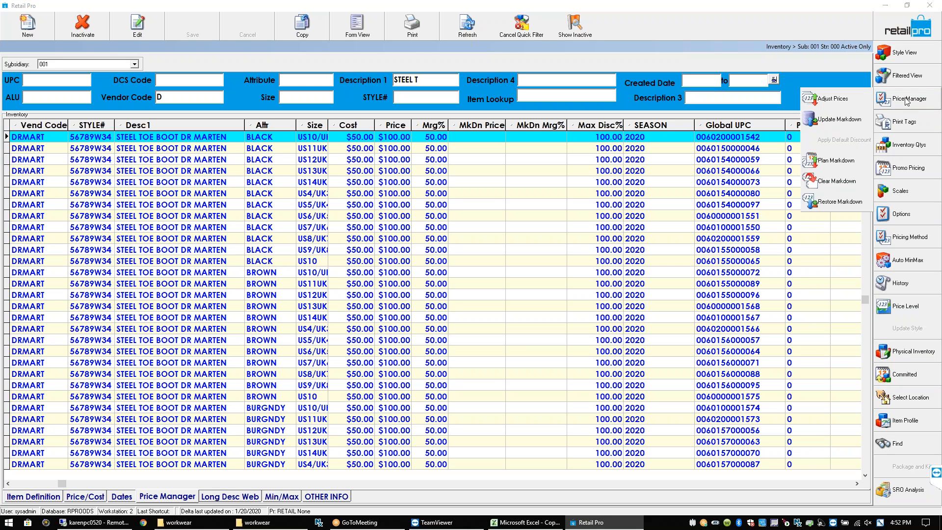
Reopen Adjust Prices, browse source levels leaving RETAIL, and list the Adjust price by options
left_click(833, 99)
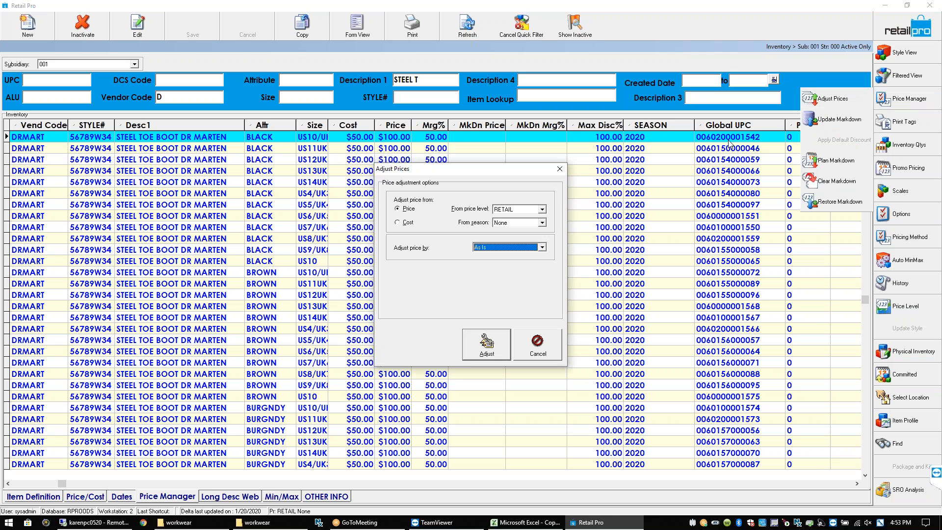
left_click(542, 210)
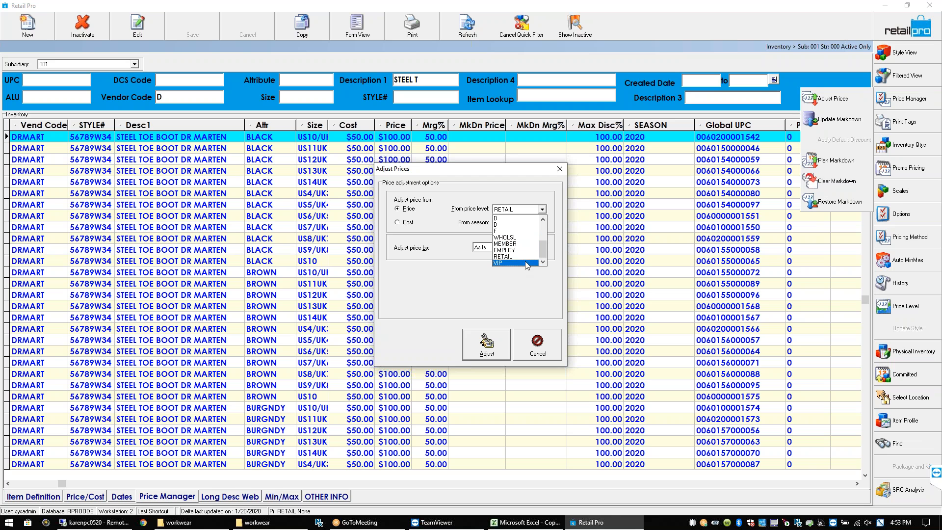
left_click(542, 221)
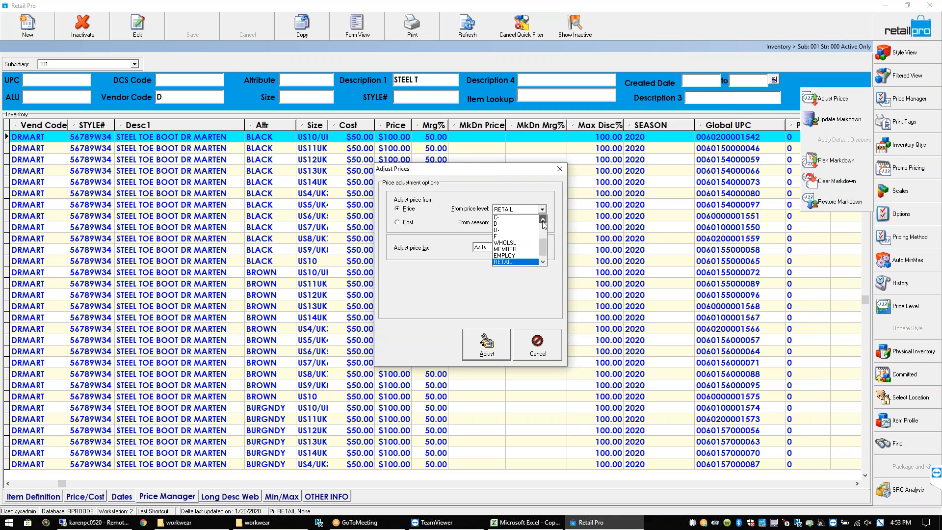
left_click(543, 221)
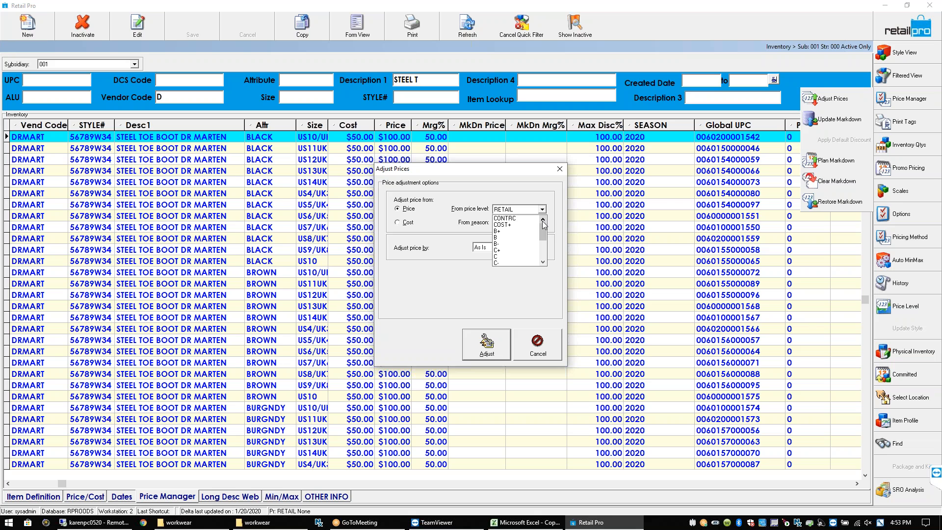
left_click(542, 263)
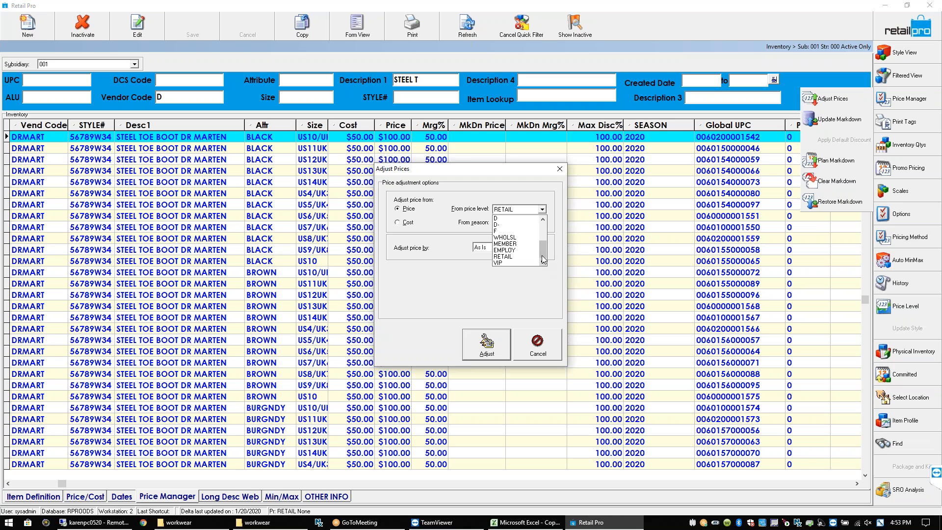
left_click(545, 292)
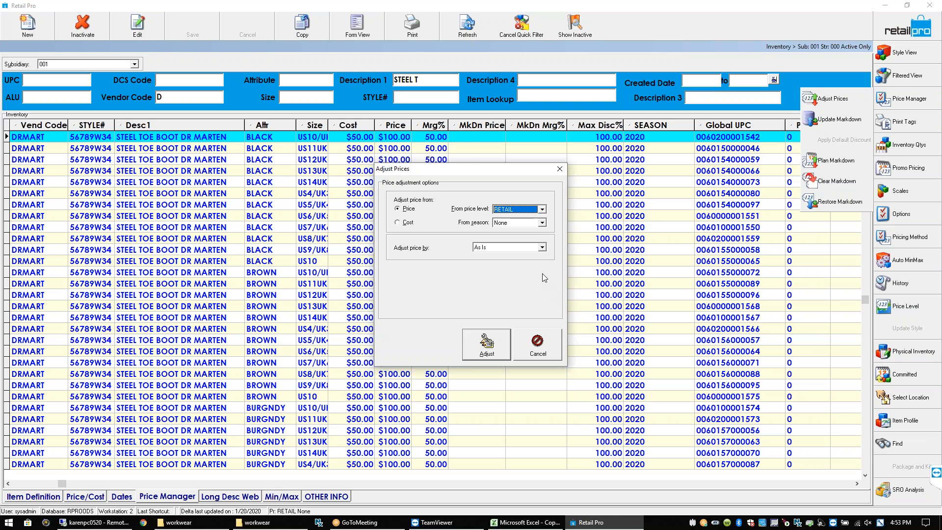
left_click(542, 248)
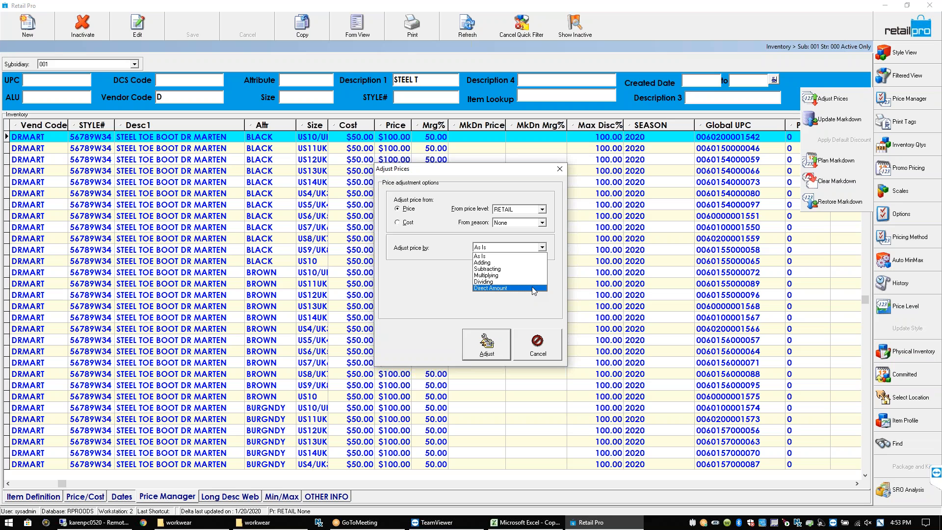
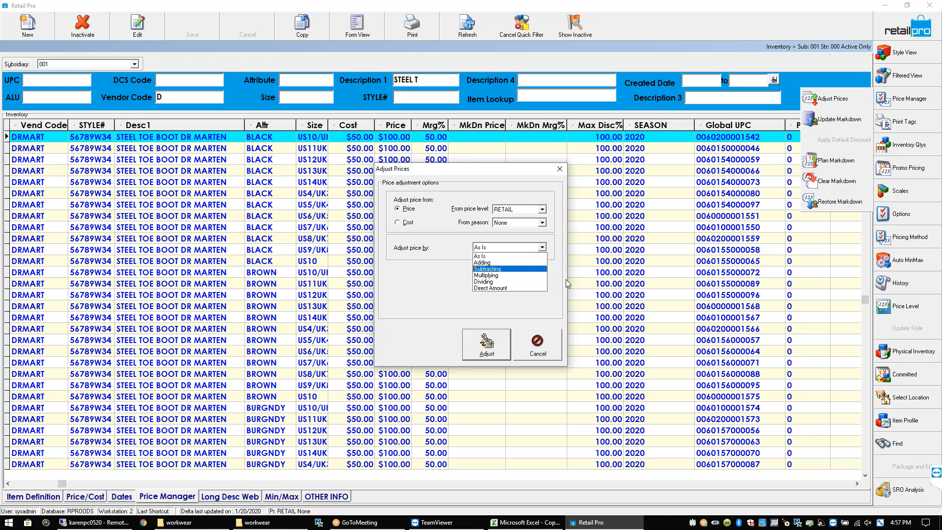
Cancel Adjust Prices with boot prices unchanged at $100.00 and drop down the Subsidiary list
left_click(519, 350)
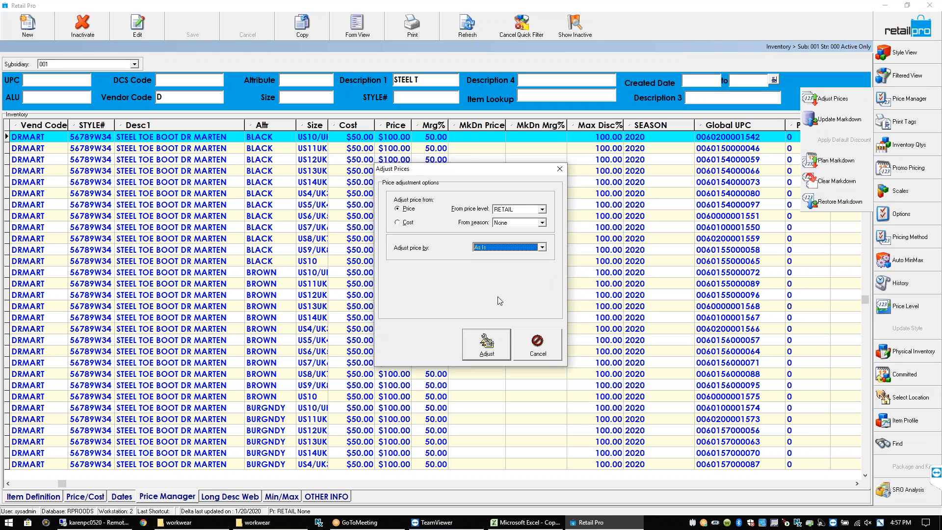
left_click(521, 346)
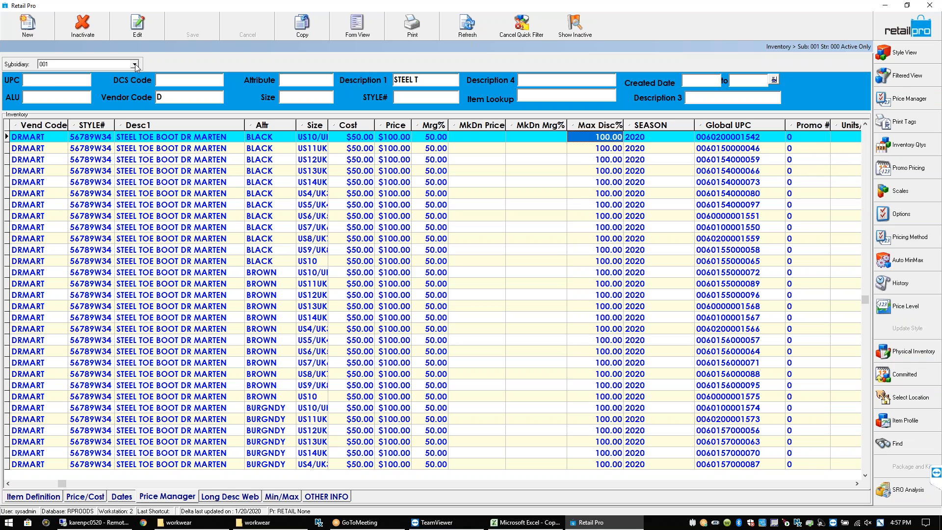
left_click(135, 65)
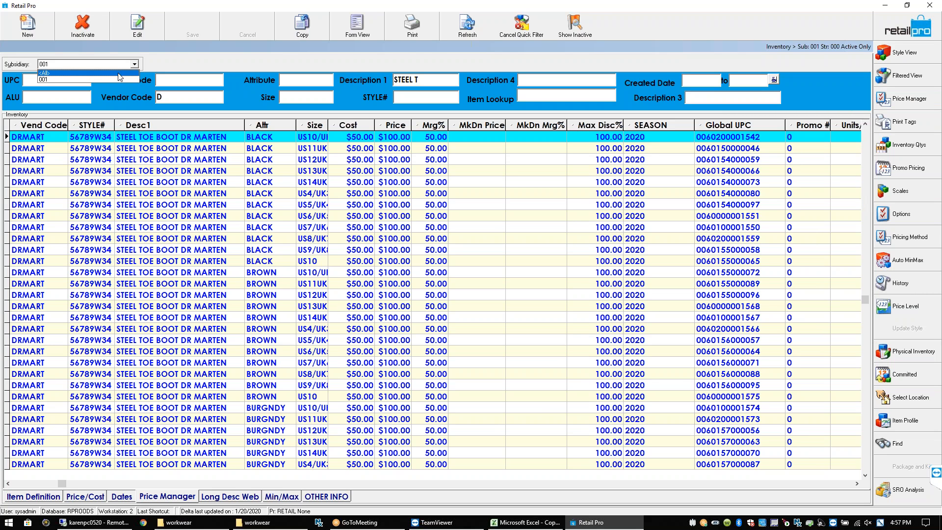
left_click(118, 77)
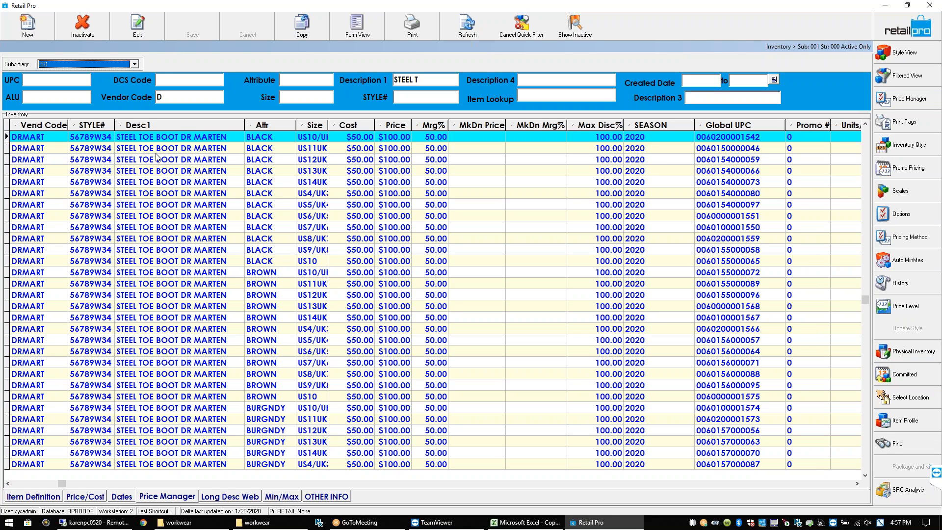
left_click(135, 64)
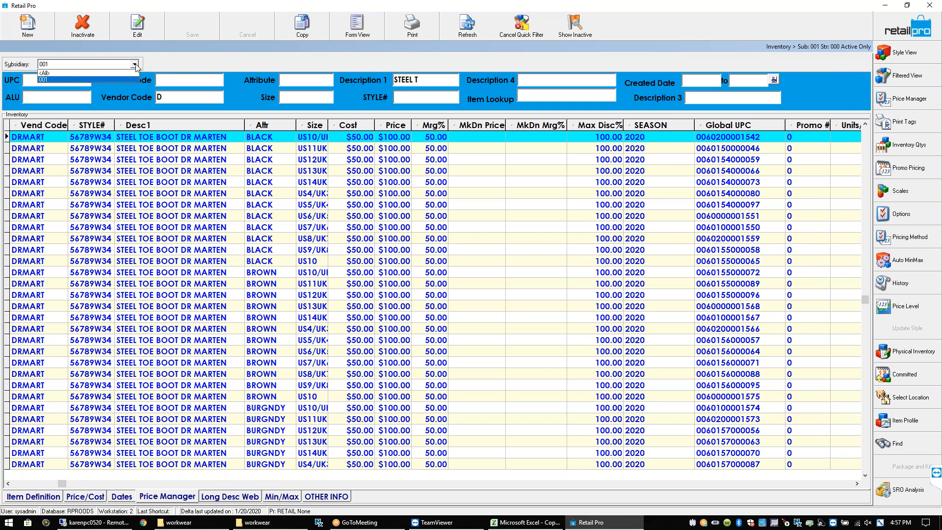
left_click(90, 73)
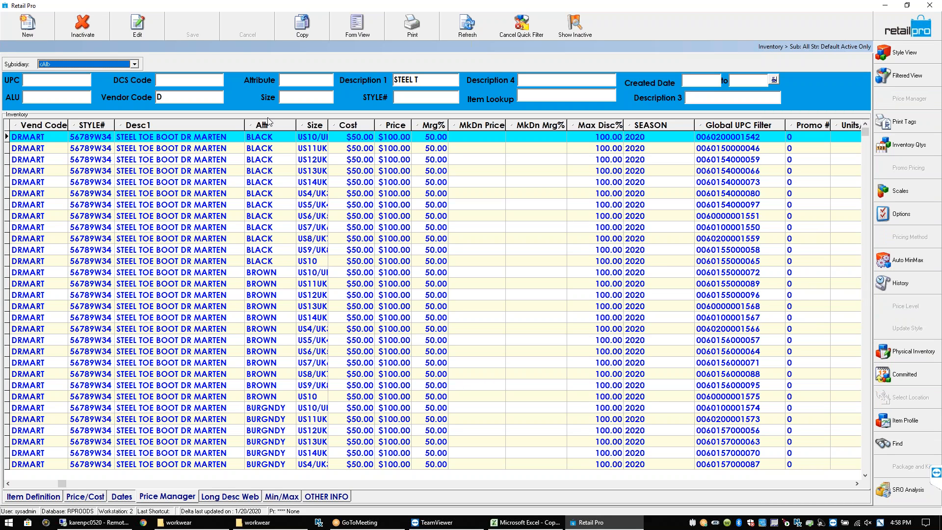
left_click(135, 141)
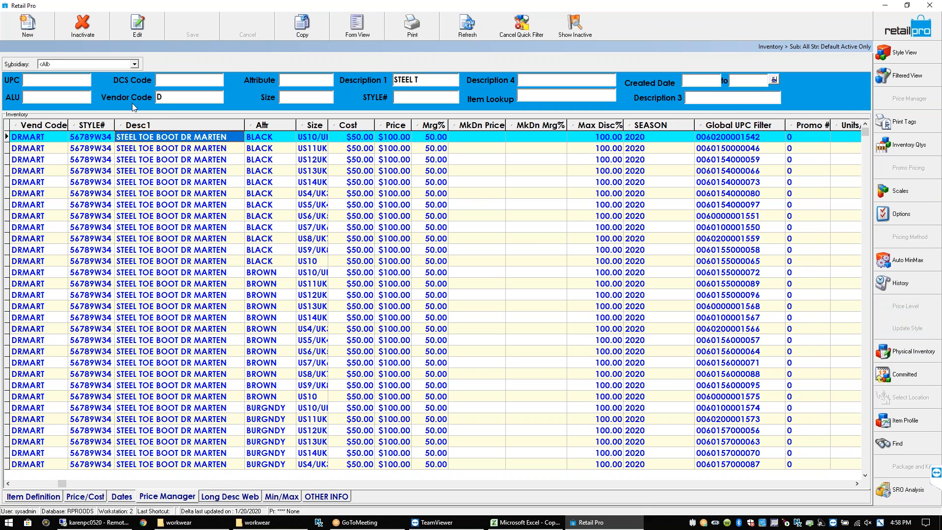
left_click(134, 65)
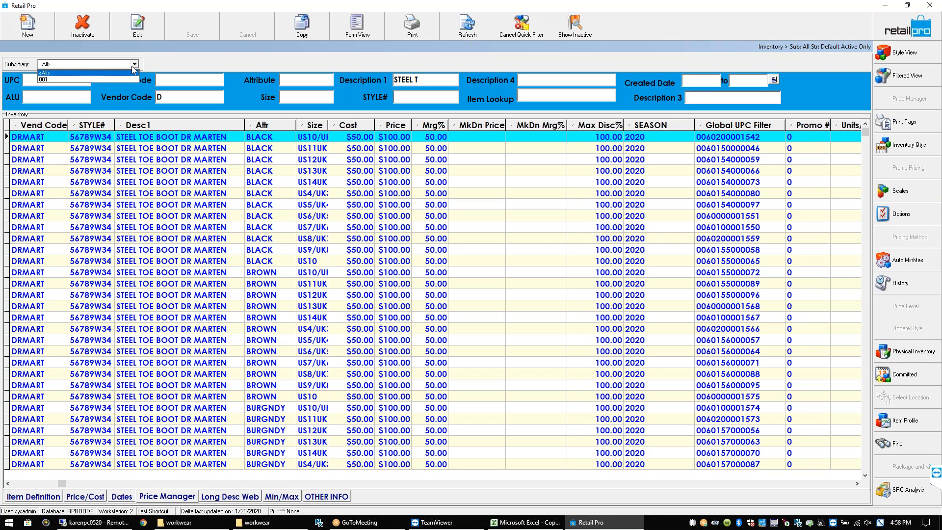
left_click(122, 79)
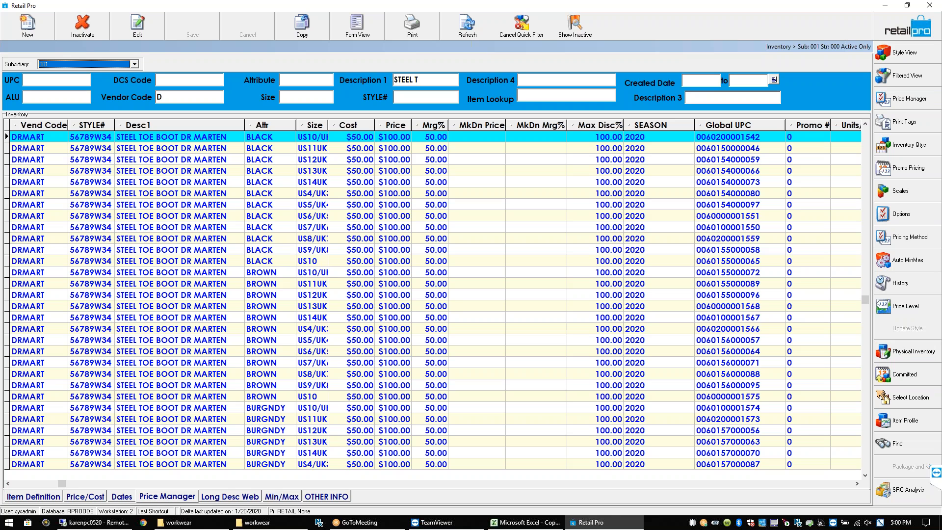
Keep subsidiary 001 selected, then launch the Subsidiary Wizard to set up a new subsidiary
left_click(135, 64)
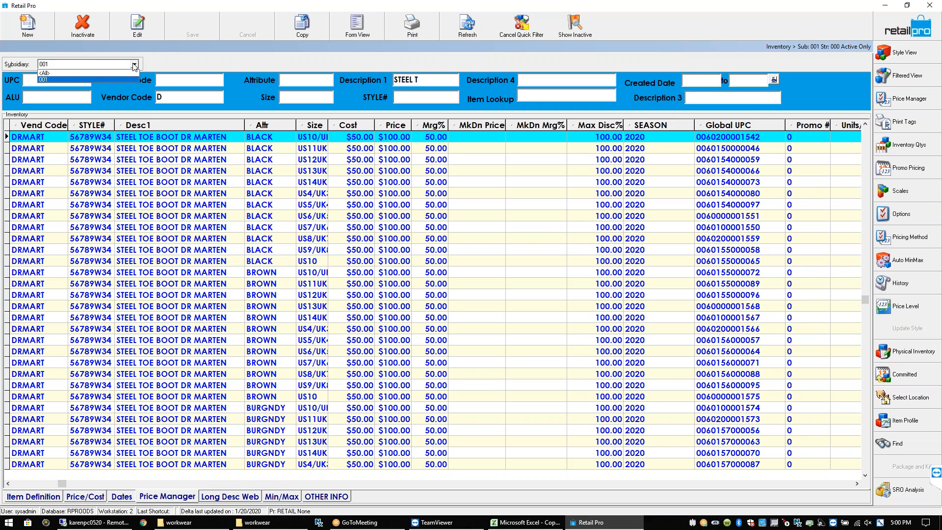
left_click(173, 66)
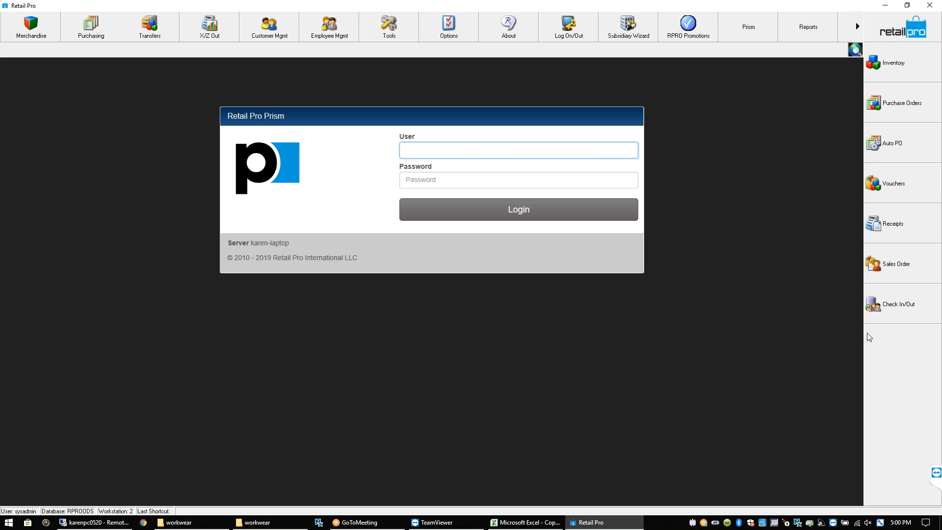
left_click(629, 27)
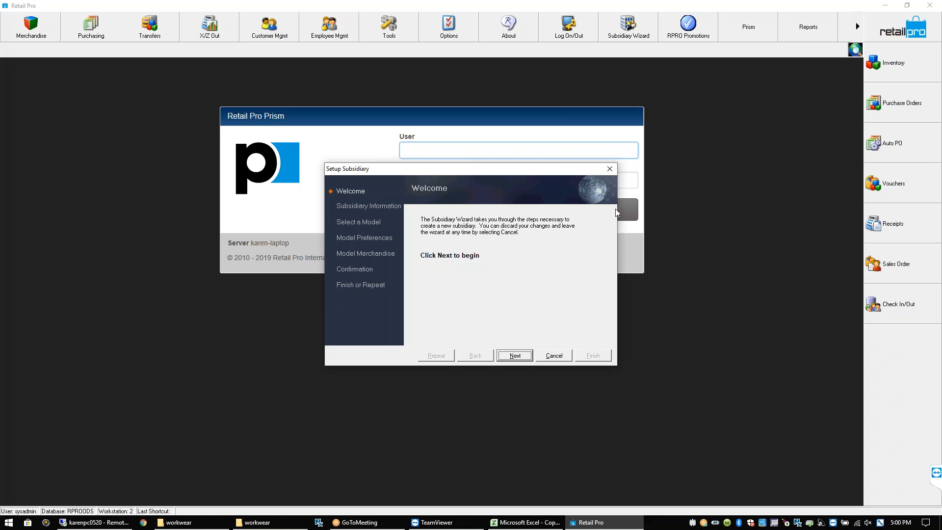
Enter 'W' as the name of new subsidiary 2, type Normal, and continue to model selection
left_click(515, 356)
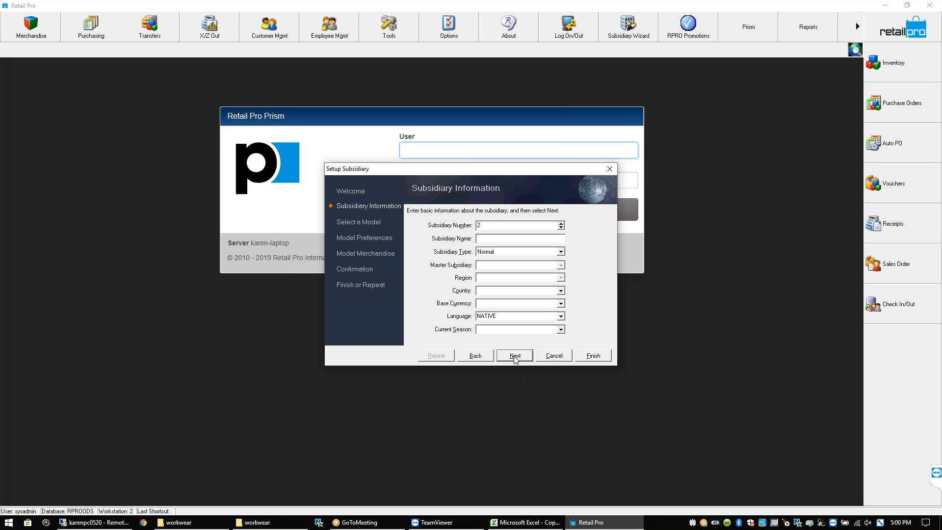
left_click(518, 237)
type("Willie")
left_click(515, 356)
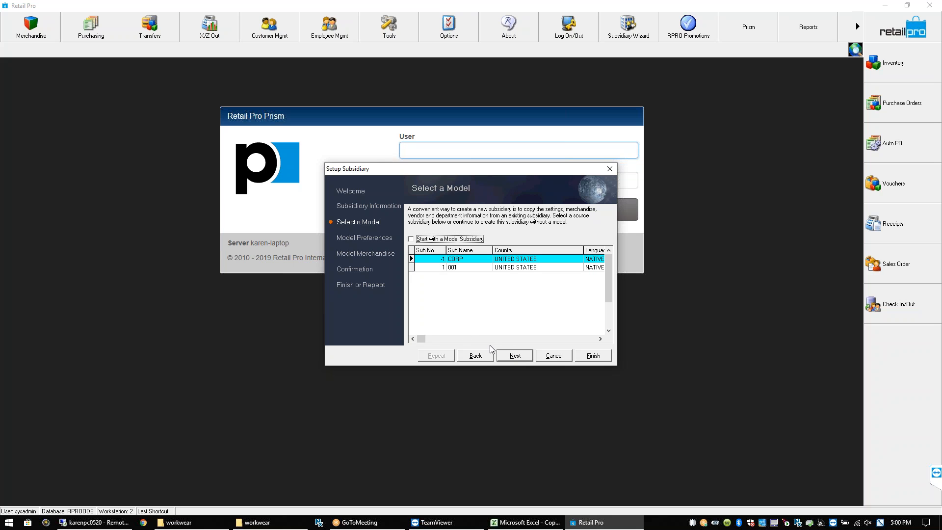
Start from a model subsidiary, choosing 001 as the model
left_click(410, 239)
left_click(435, 267)
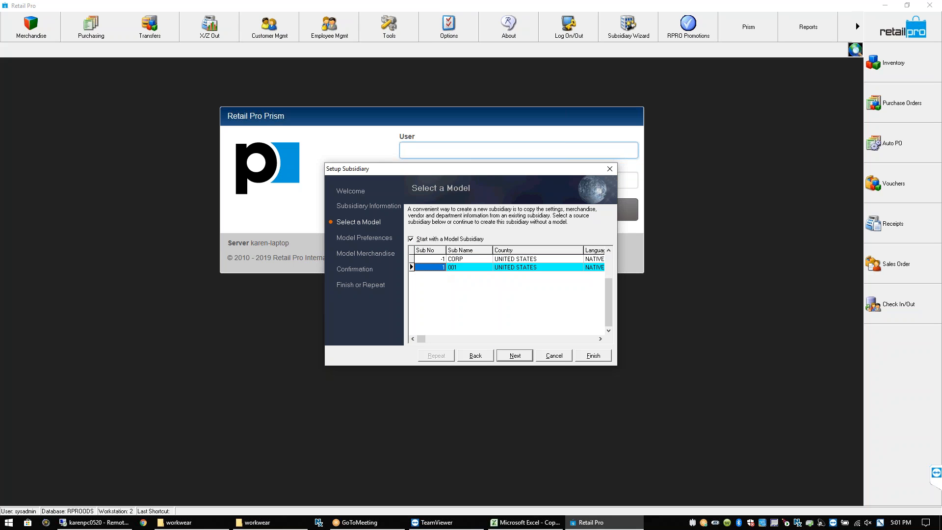
left_click(514, 355)
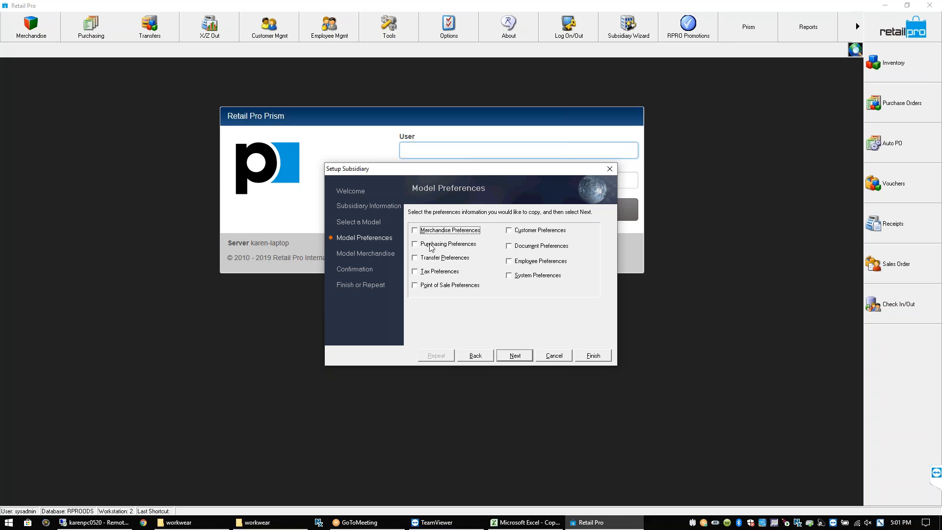
Tick all nine preference groups, Point of Sale through Customer, for copying and continue
left_click(416, 285)
left_click(416, 272)
left_click(416, 258)
left_click(416, 244)
left_click(416, 231)
left_click(510, 276)
left_click(510, 263)
left_click(510, 246)
left_click(510, 231)
left_click(514, 355)
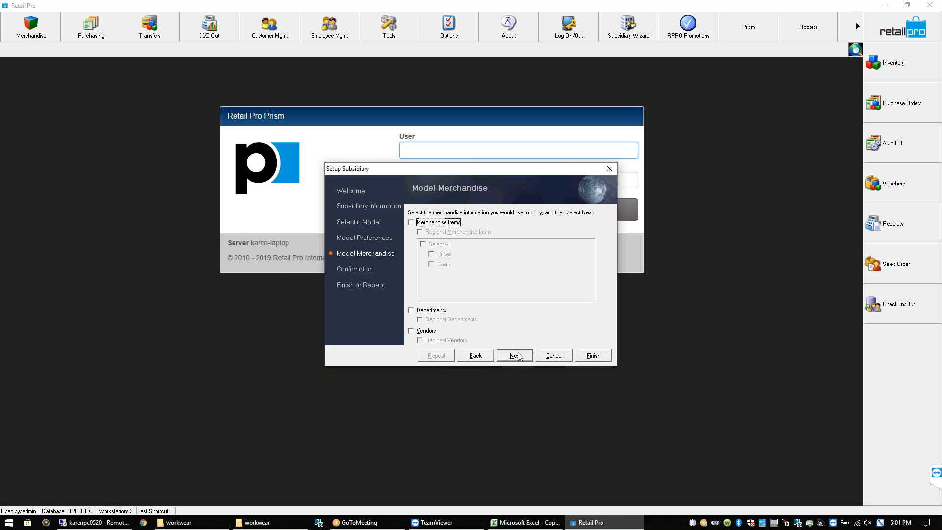
Go back to the merchandise choices and tick Departments and Vendors for copying
left_click(515, 354)
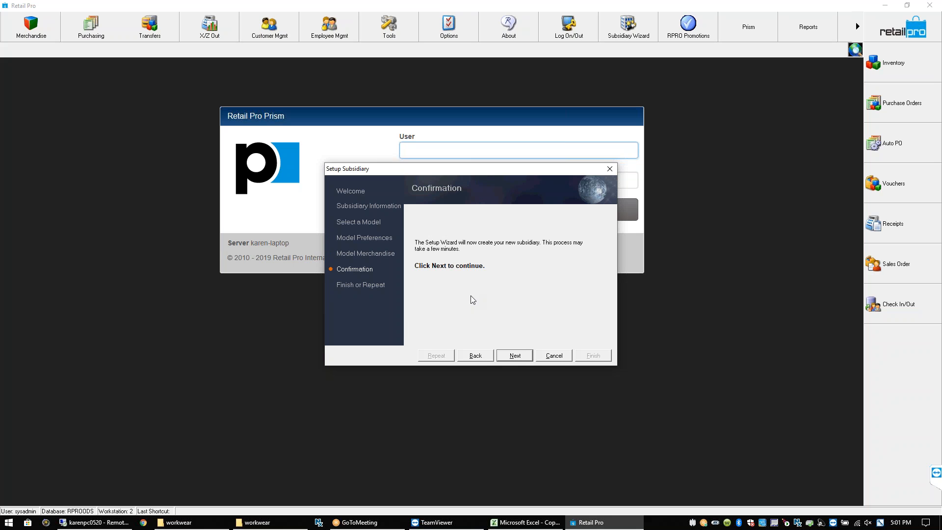
left_click(481, 356)
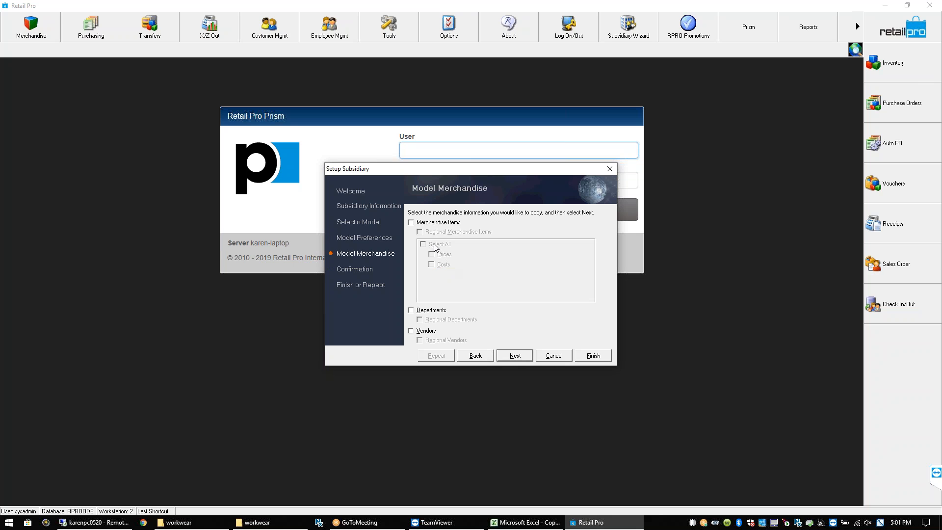
left_click(412, 311)
left_click(411, 331)
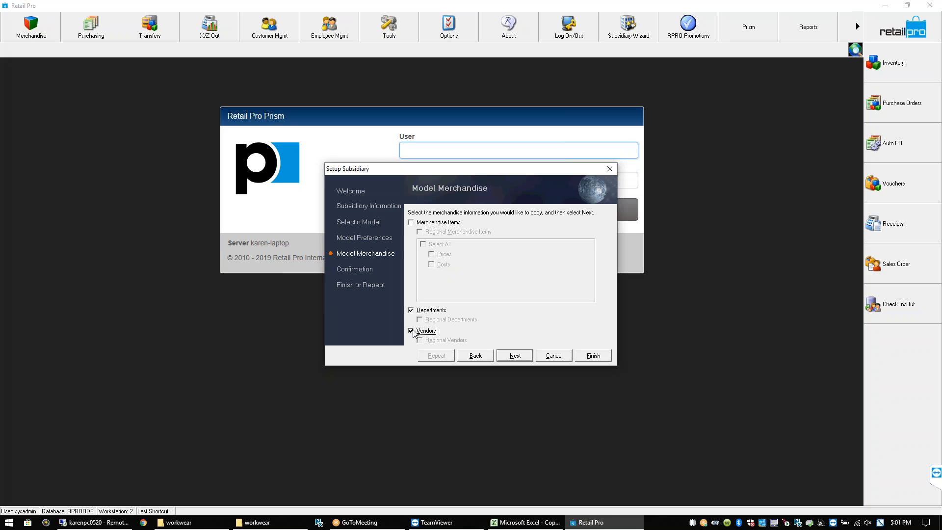
Confirm and create the new subsidiary, then finish the wizard
left_click(514, 357)
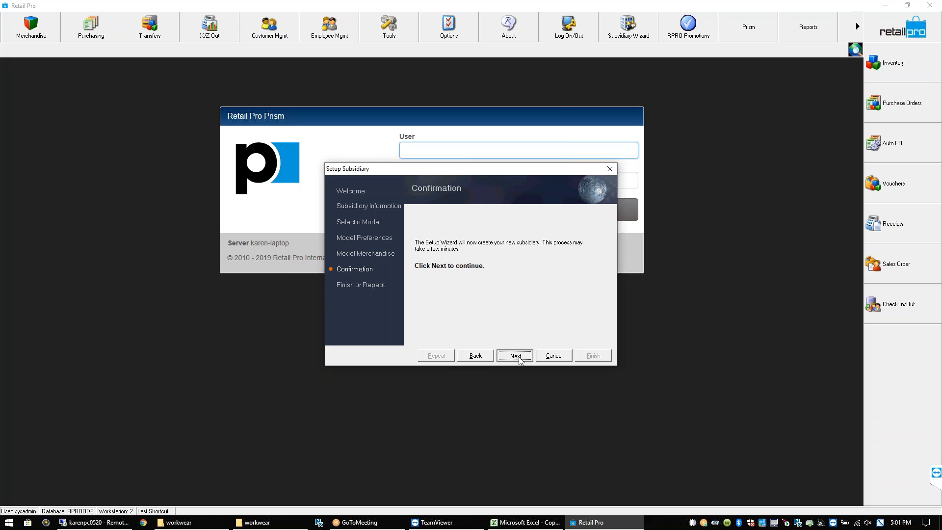
left_click(519, 358)
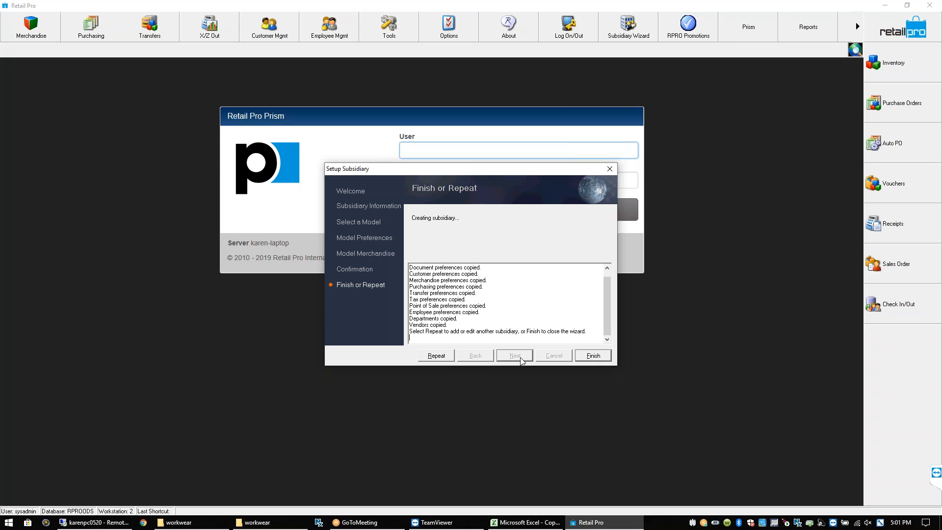
left_click(595, 356)
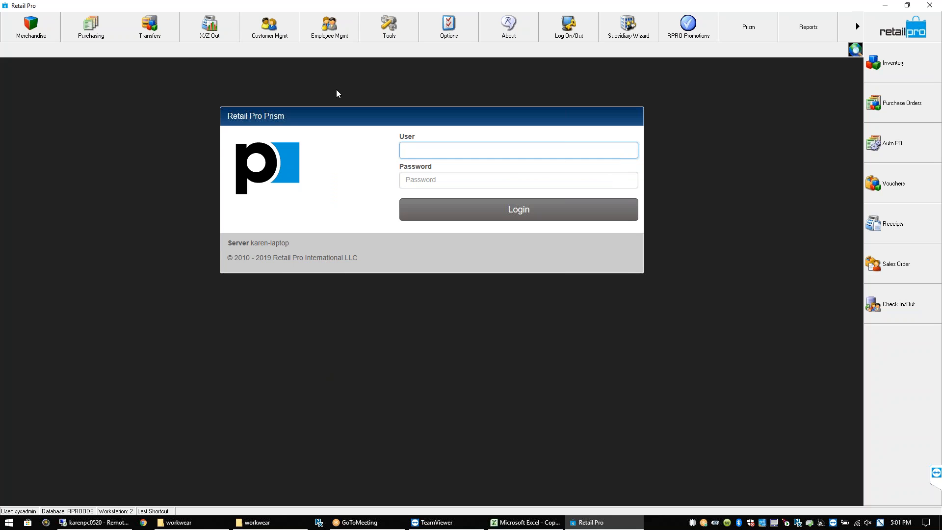
Open Merchandise > Inventory and switch it to the newly created subsidiary
left_click(54, 33)
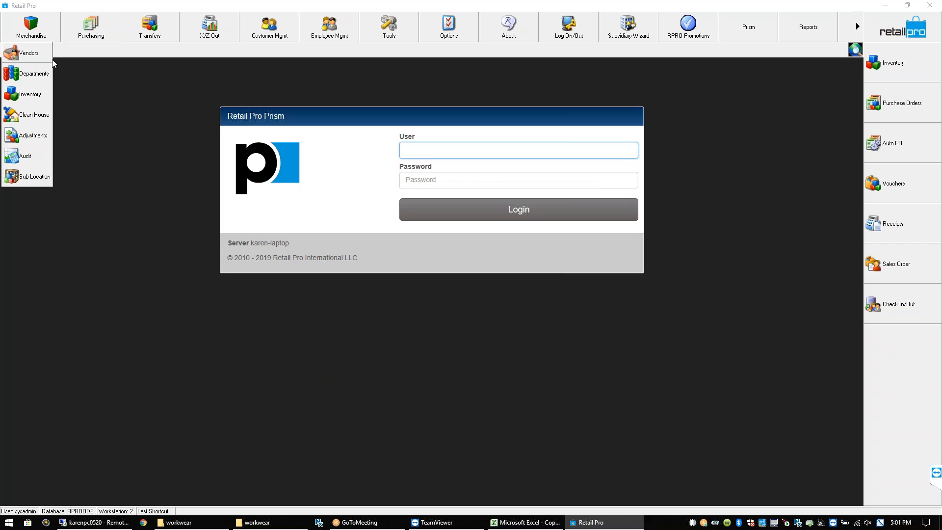
left_click(39, 96)
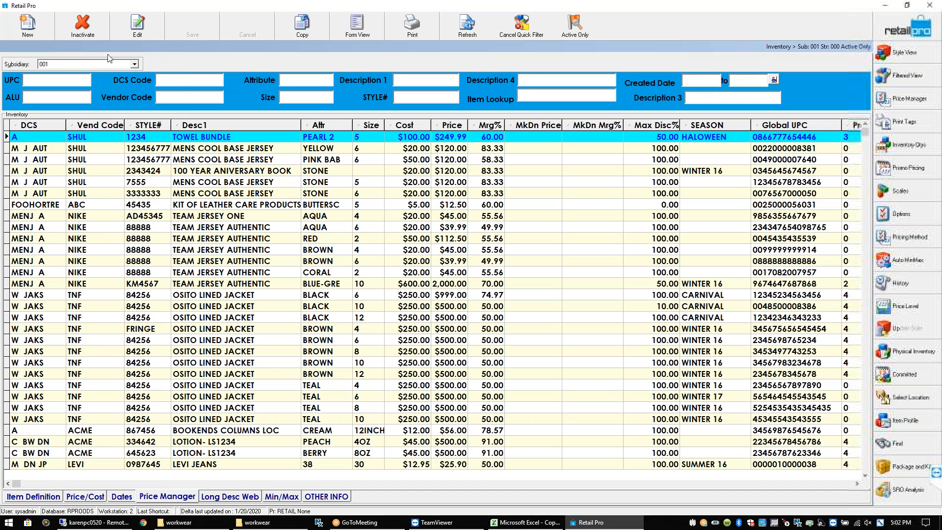
left_click(136, 65)
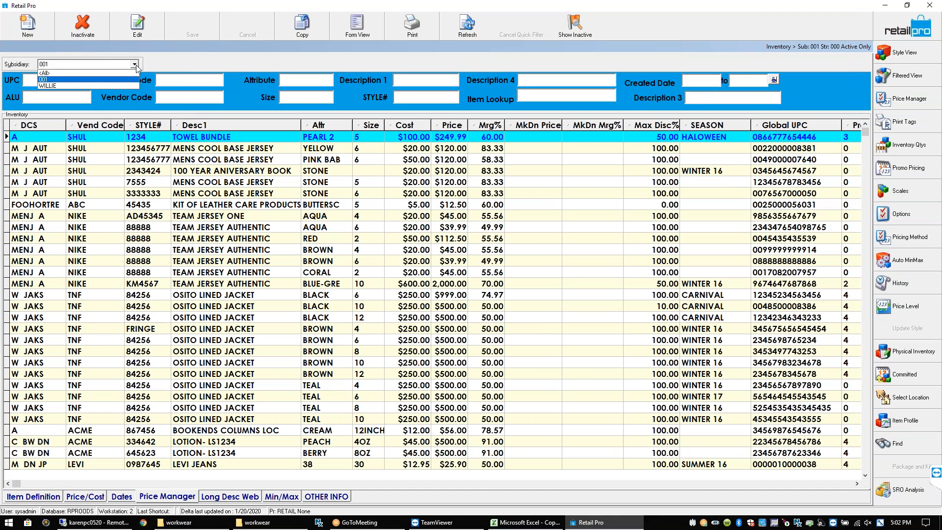
left_click(74, 86)
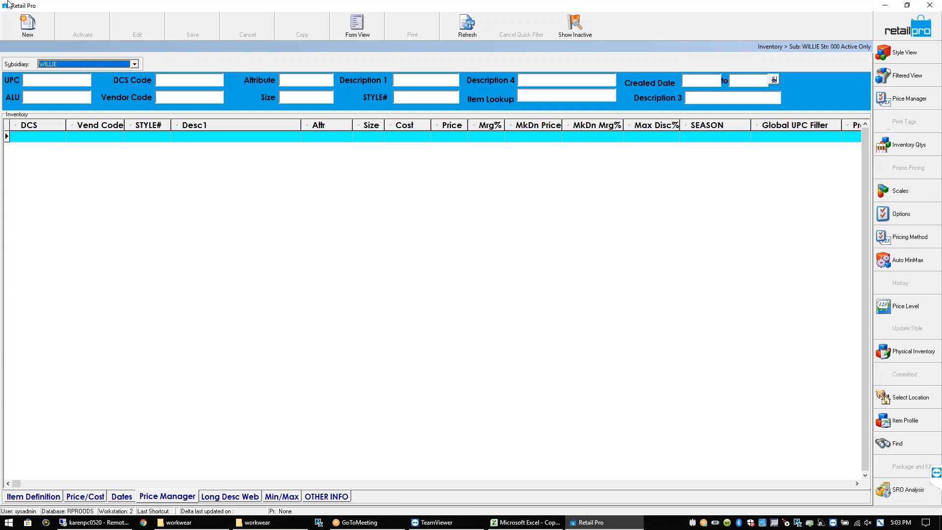
Dismiss the subsidiary list keeping WILLIE and close the inventory lookup screen
left_click(134, 65)
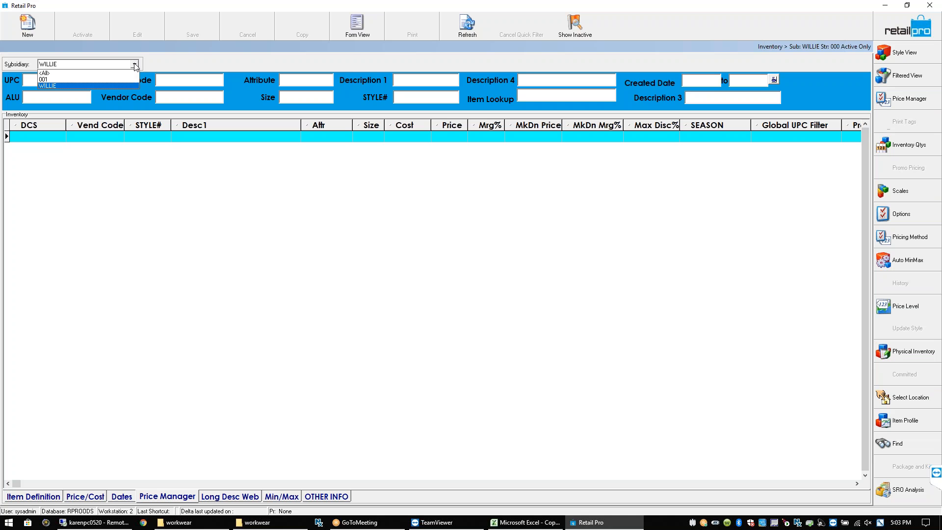
key("Up")
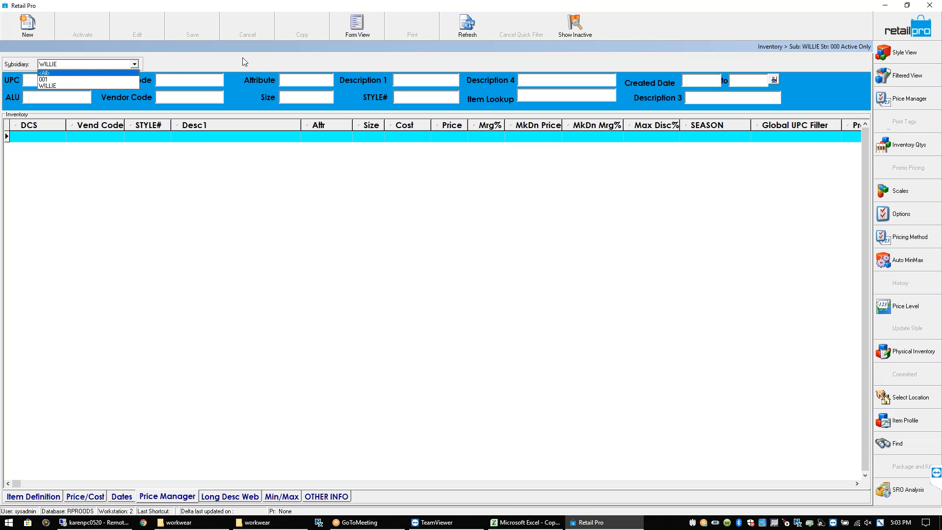
key("Escape")
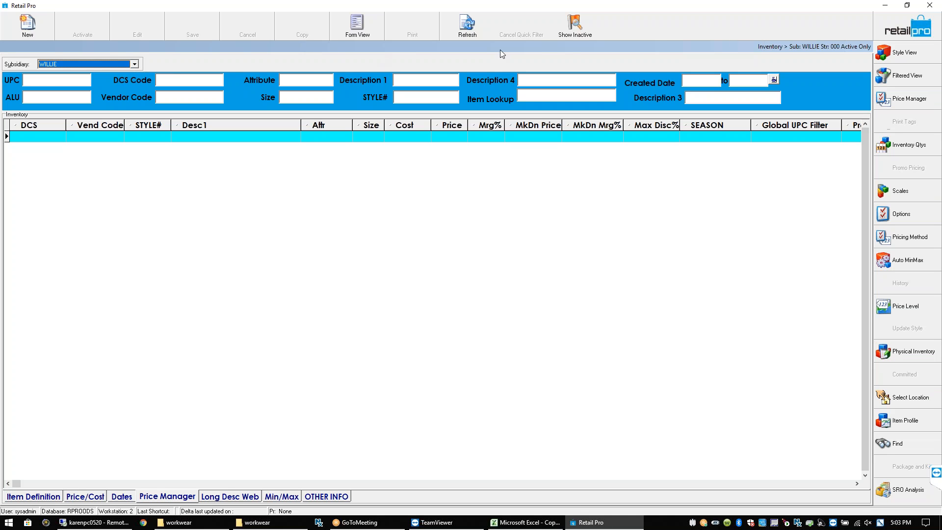
left_click(901, 29)
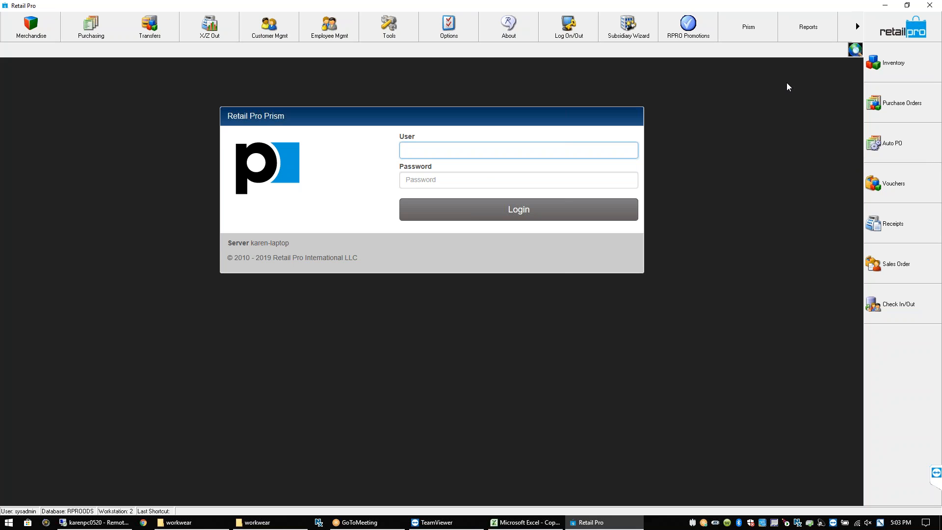
Open Options > System Preferences and expand Global Preferences > Company
left_click(449, 27)
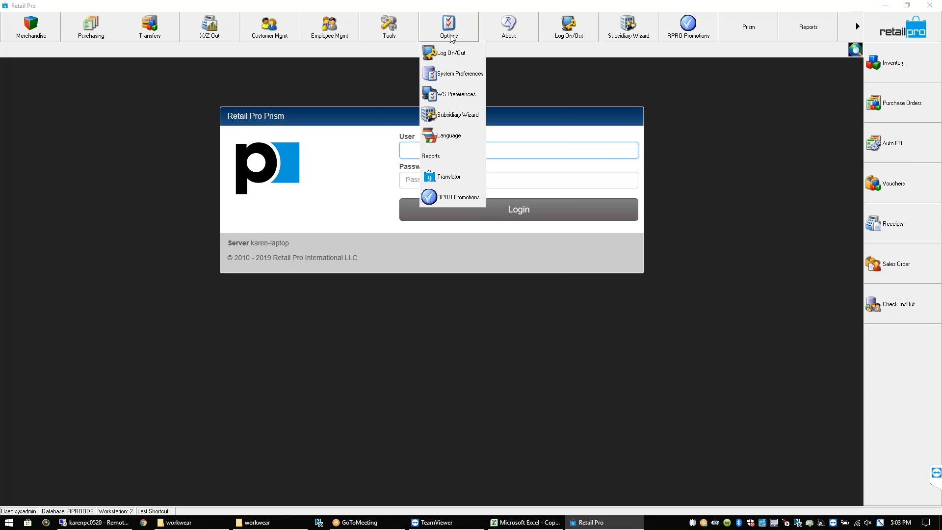
left_click(453, 75)
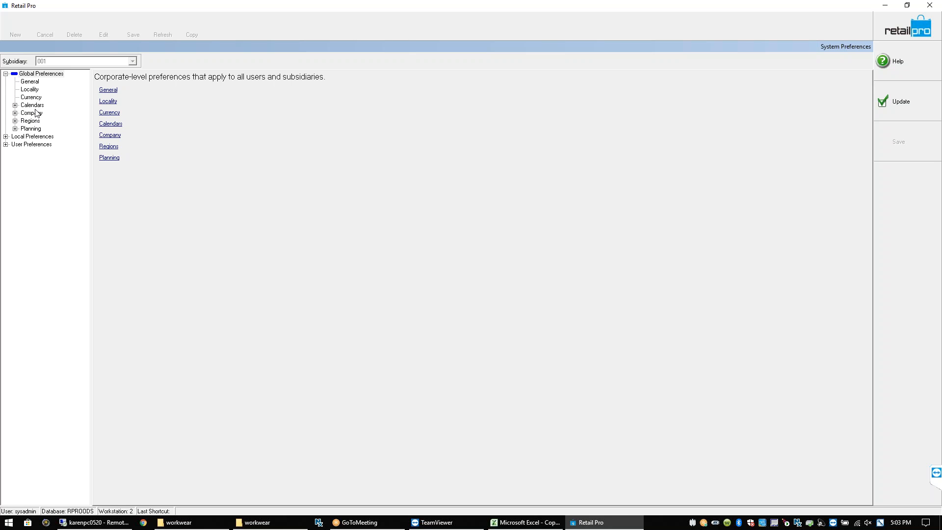
left_click(15, 112)
In Company General, rename subsidiary 1 to 'Whistle WorkWear', save the row, and click Update
left_click(39, 121)
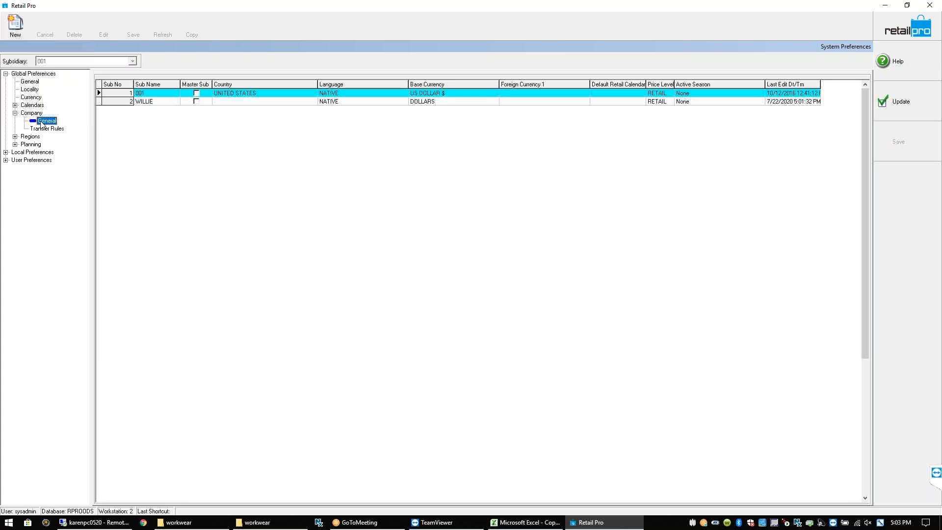
left_click(147, 93)
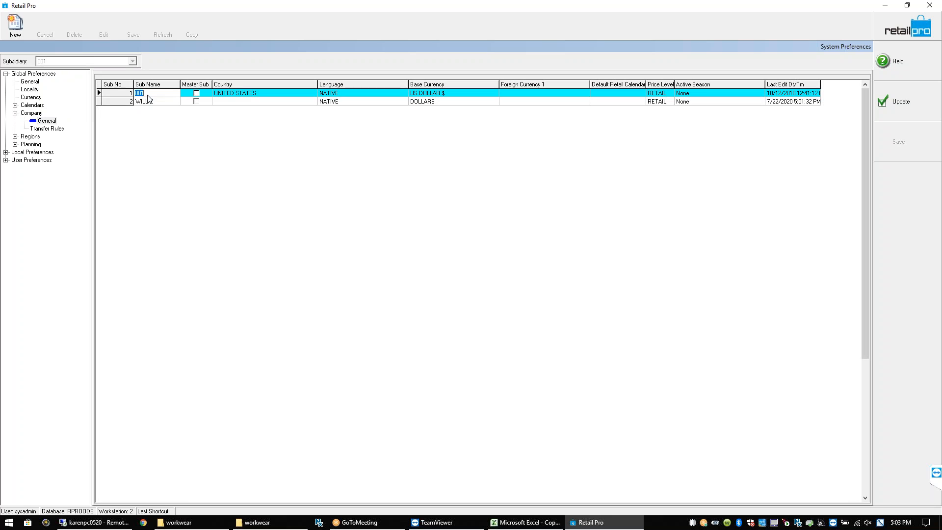
type("Whist")
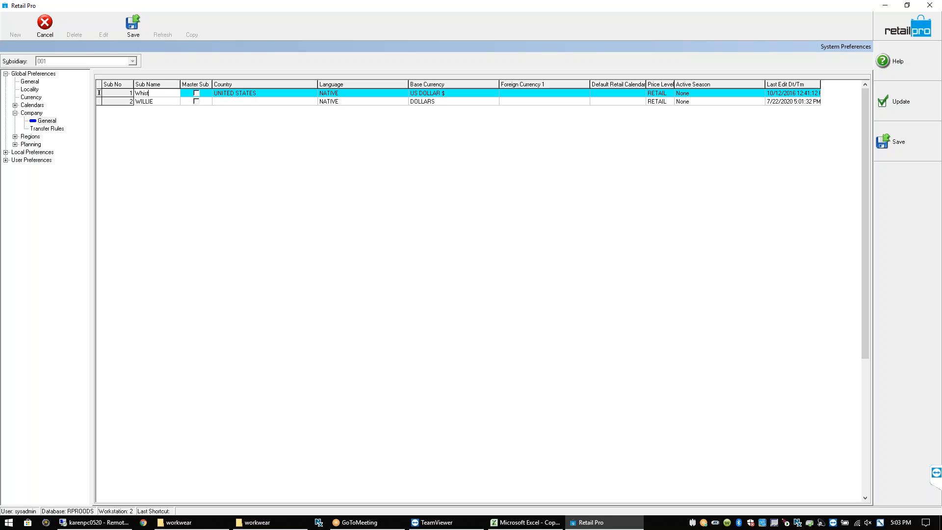
type("le Workwea")
key("BackSpace")
key("BackSpace")
key("BackSpace")
key("BackSpace")
key("BackSpace")
key("BackSpace")
key("BackSpace")
key("BackSpace")
type("W")
type("orkWear")
key("Tab")
key("Down")
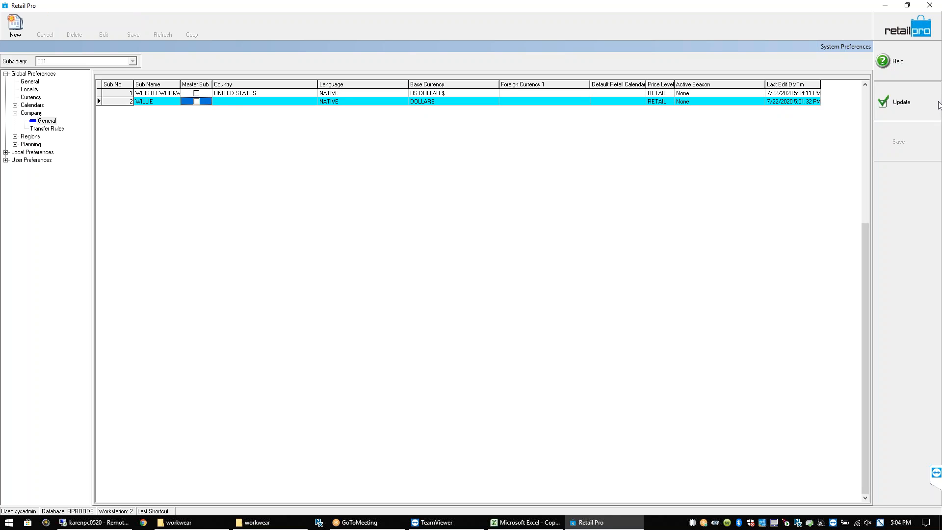
left_click(902, 102)
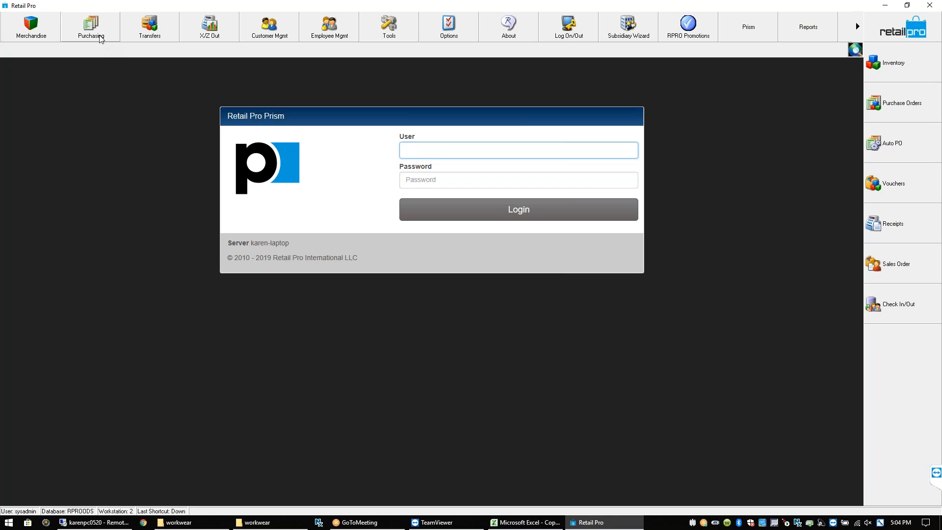
Open Merchandise > Inventory and set the Subsidiary filter to WHISTLEWORKWEAR
left_click(44, 33)
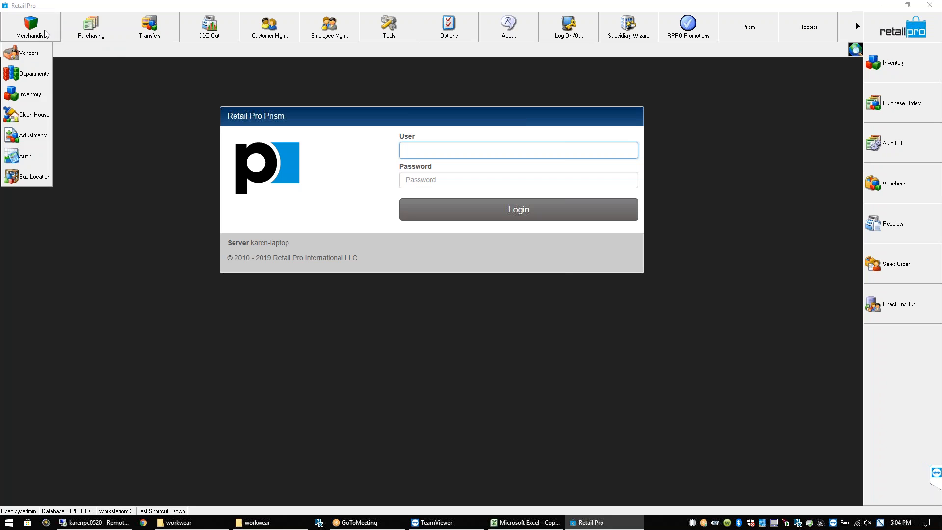
left_click(40, 99)
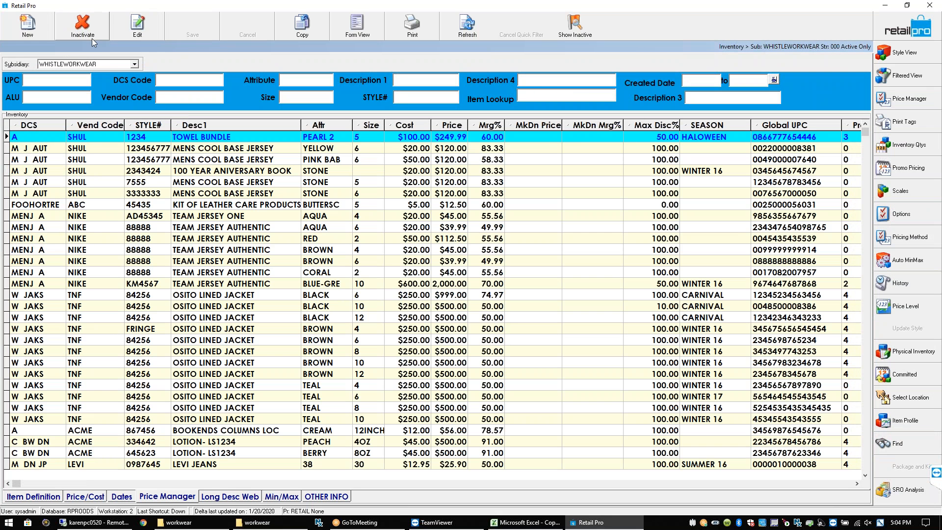
left_click(138, 64)
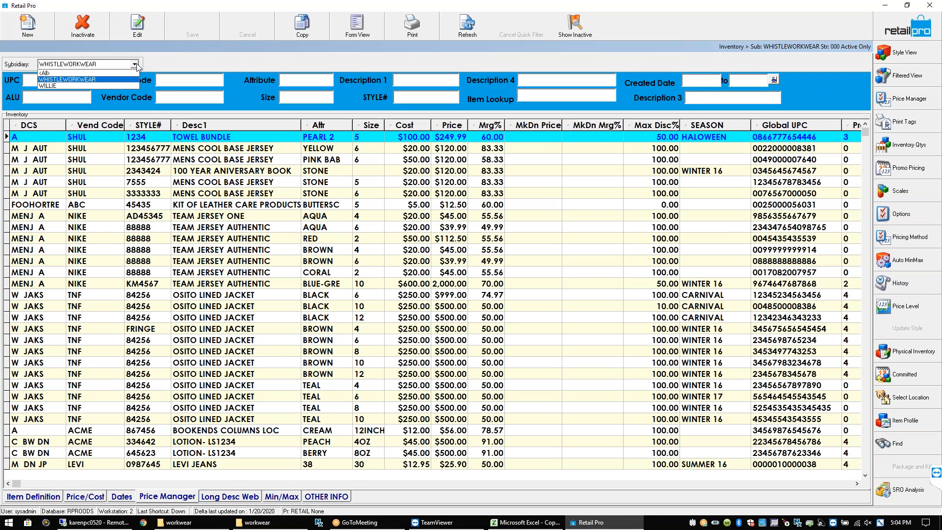
left_click(136, 64)
left_click(136, 63)
left_click(136, 63)
left_click(137, 63)
left_click(136, 64)
left_click(136, 63)
left_click(136, 63)
left_click(137, 63)
left_click(136, 63)
left_click(137, 64)
left_click(137, 63)
left_click(136, 63)
key("Down")
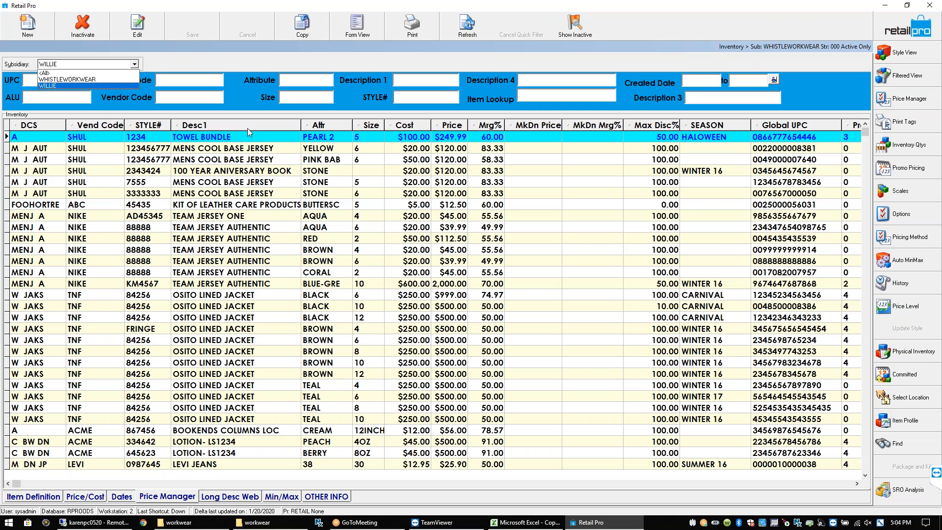
key("Up")
key("Return")
Browse WHISTLEWORKWEAR items like Cool Base Jersey, Osito Lined Jacket and Team Jerseys
left_click(240, 142)
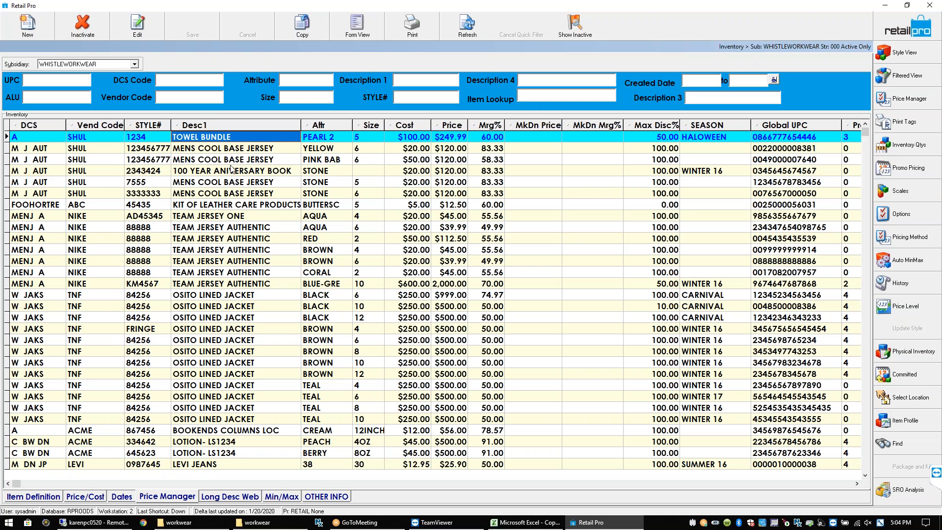
left_click(229, 182)
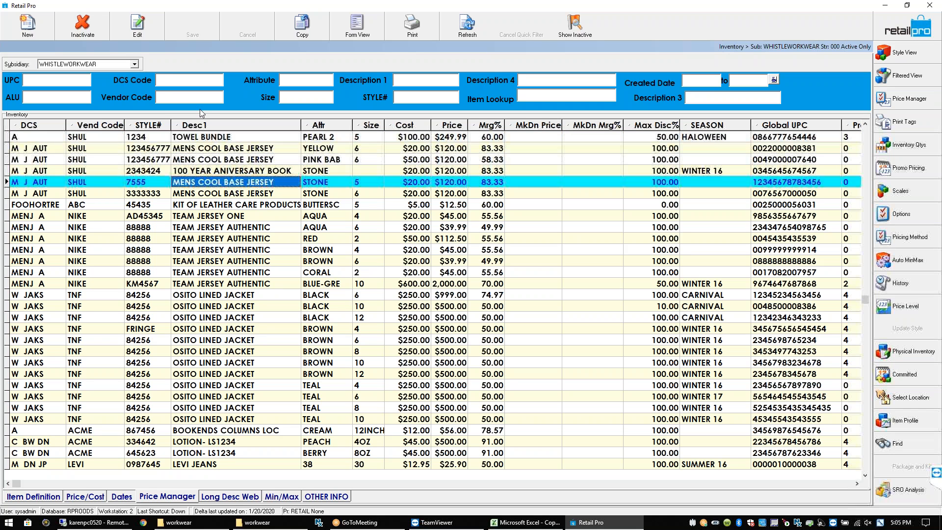
left_click(135, 64)
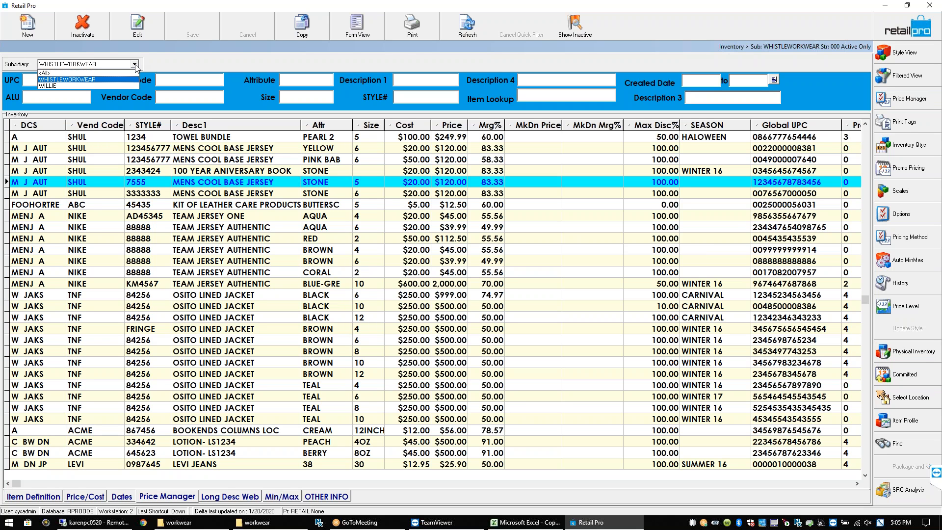
left_click(135, 64)
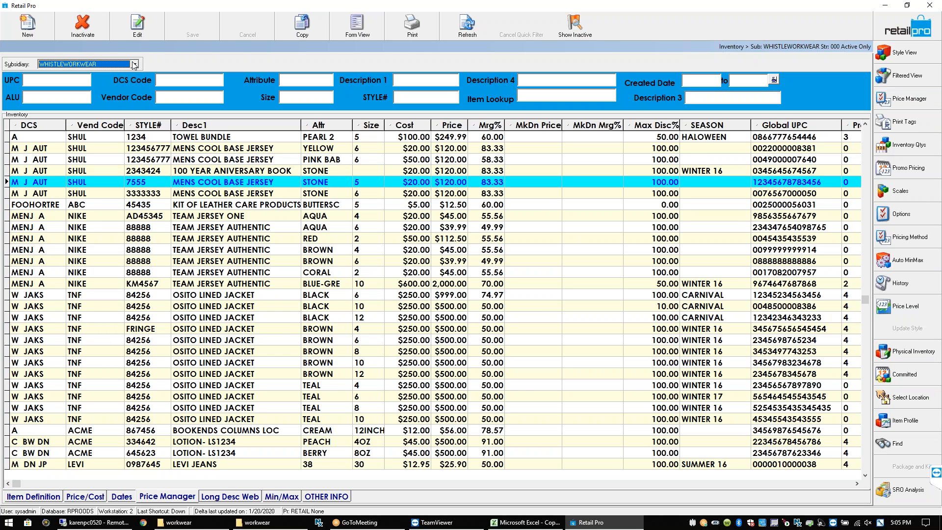
left_click(91, 148)
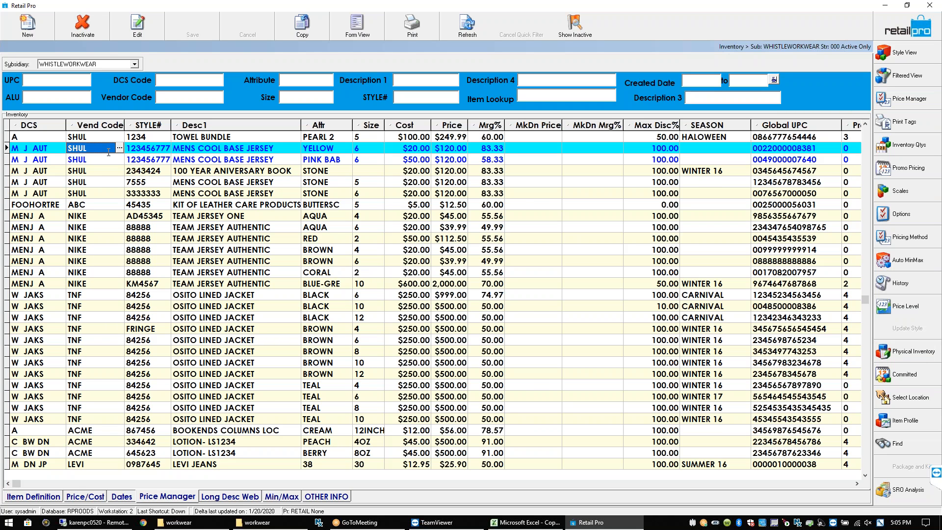
left_click(244, 339)
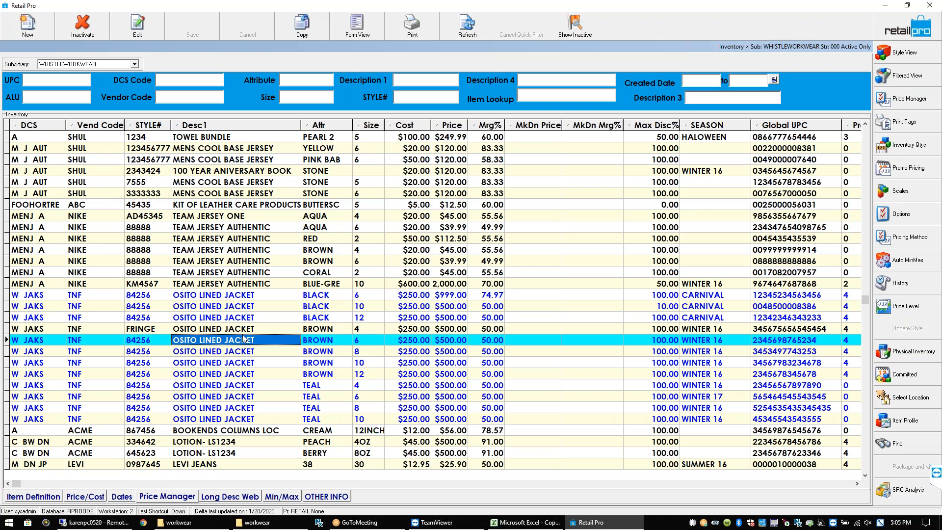
left_click(243, 272)
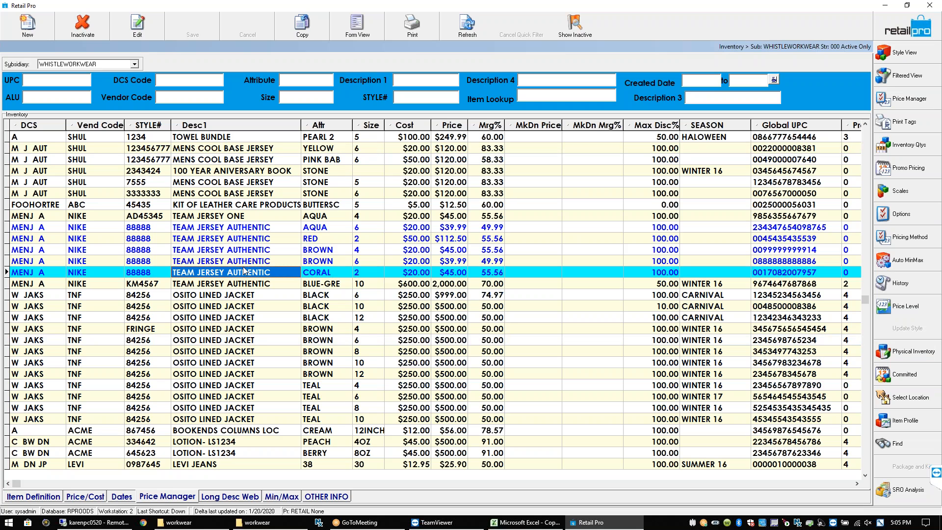
left_click(239, 215)
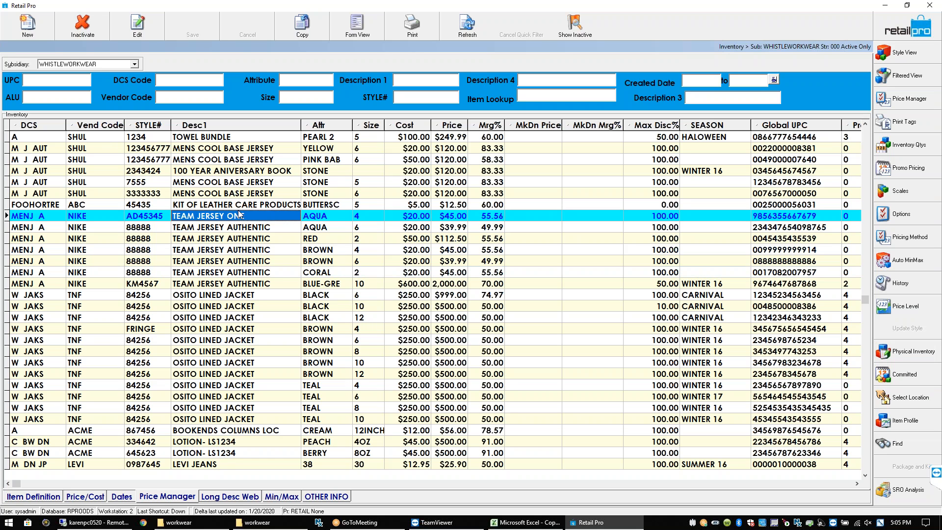
left_click(241, 205)
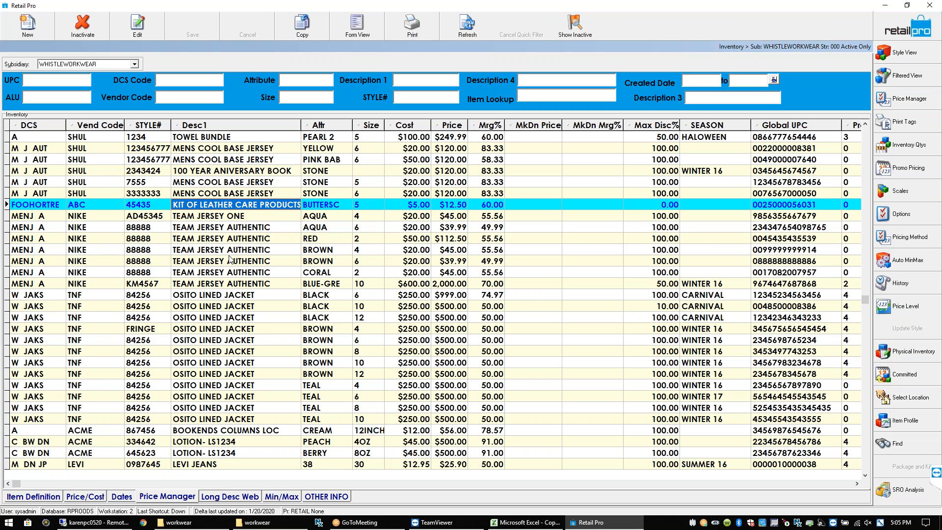
left_click(134, 65)
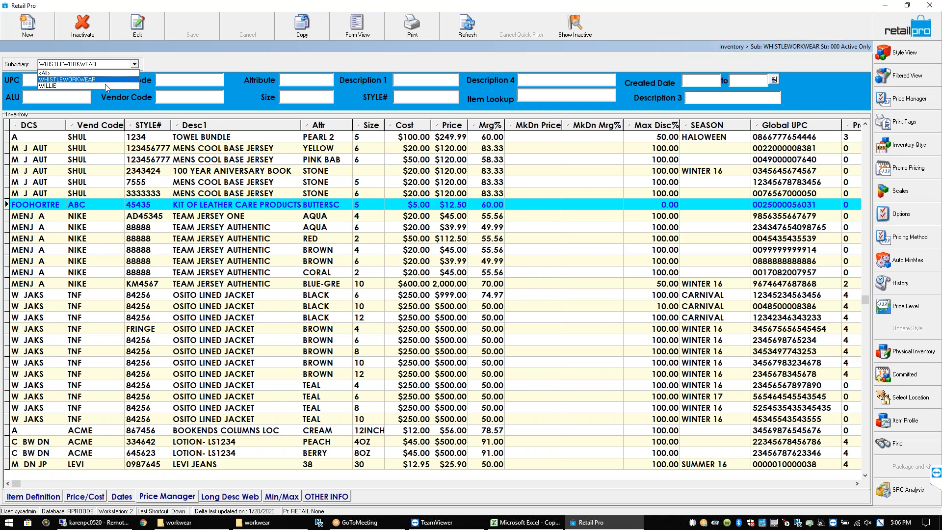
left_click(105, 85)
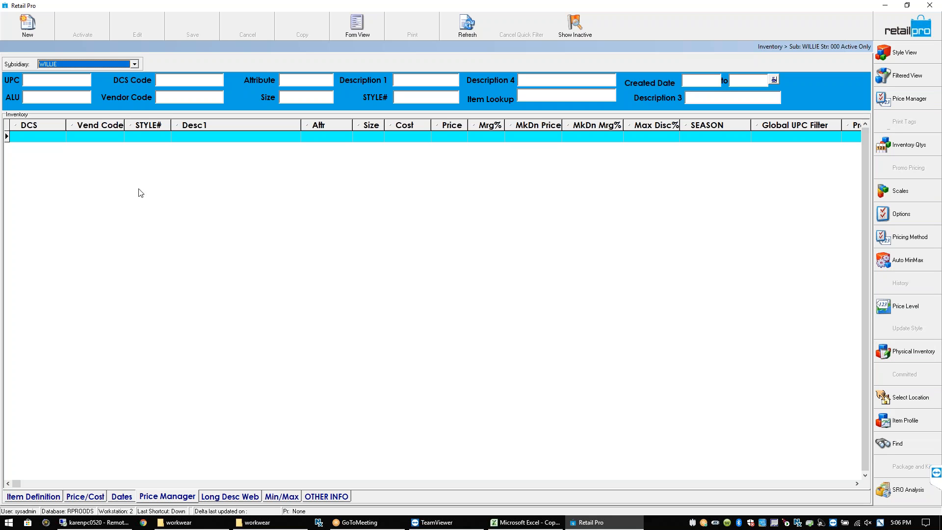
left_click(77, 65)
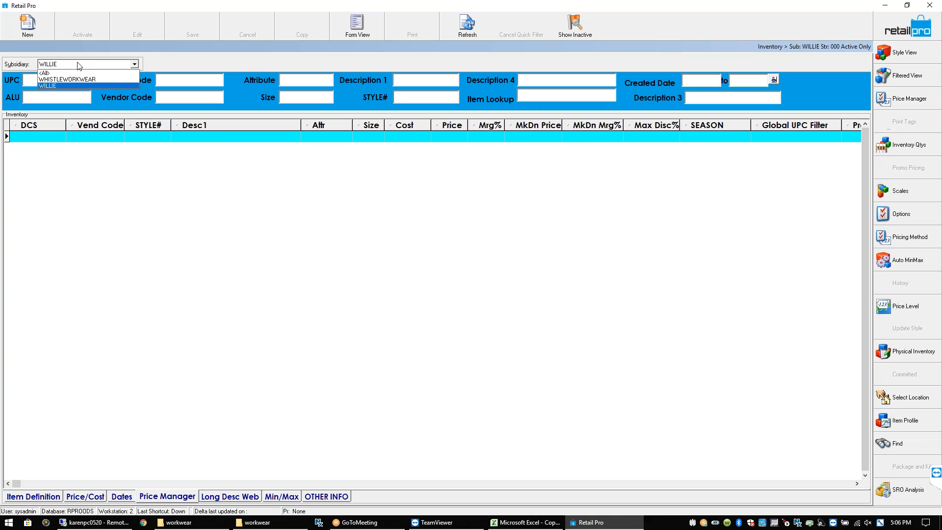
left_click(77, 80)
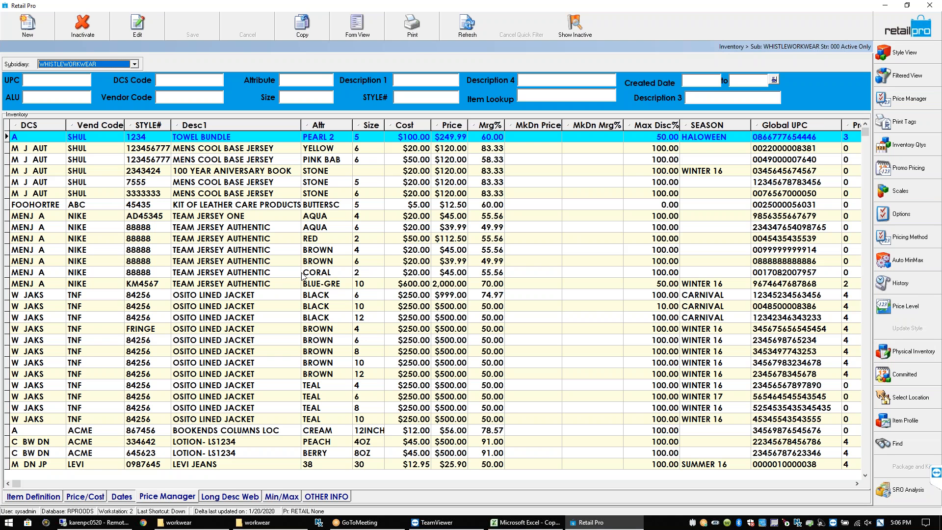
Open Menu Designer, close it unchanged, and select the aqua TEAM JERSEY AUTHENTIC item
left_click(902, 216)
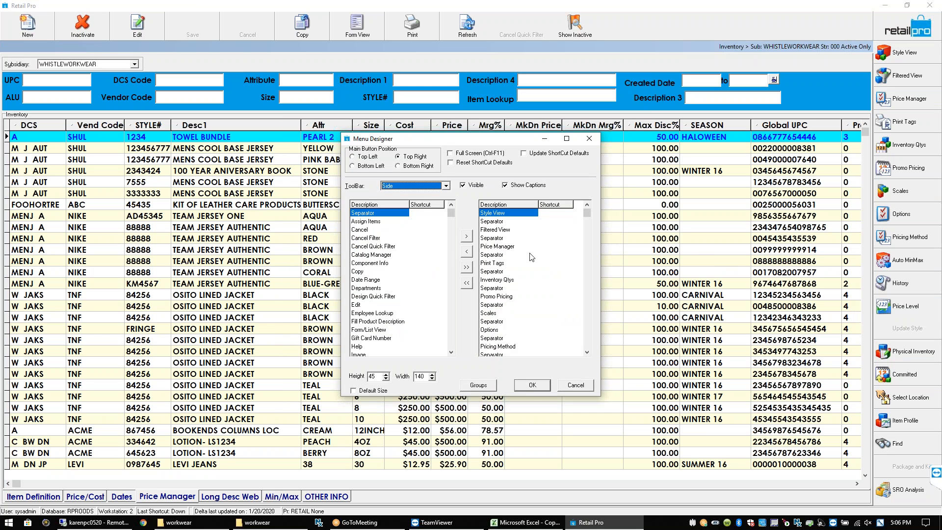
left_click(379, 226)
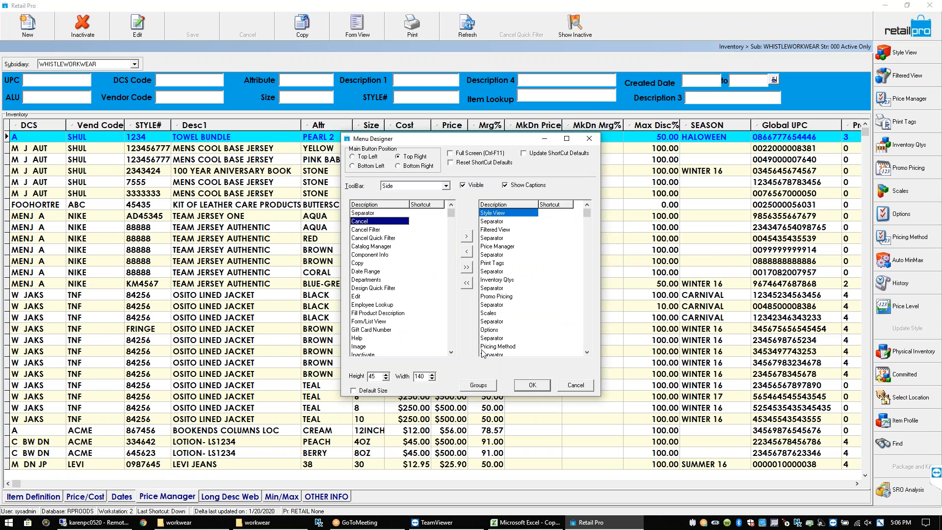
left_click(536, 386)
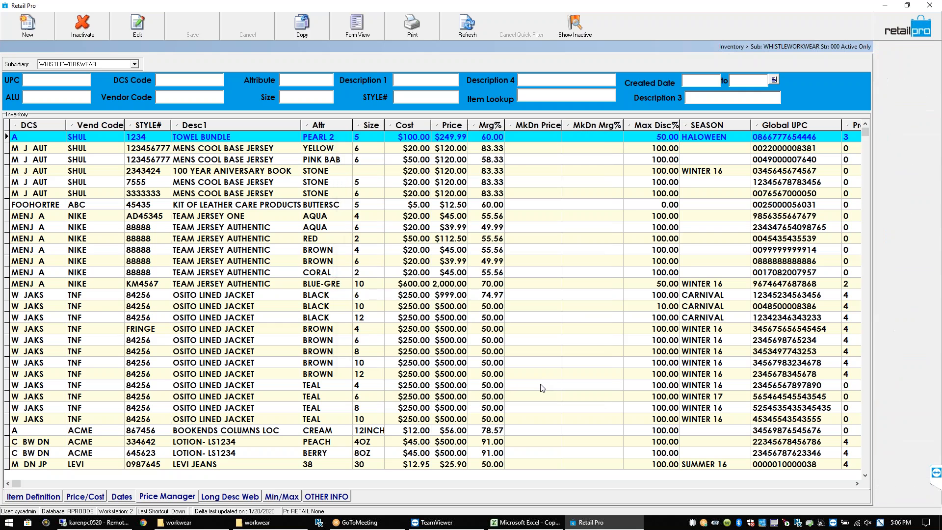
left_click(260, 230)
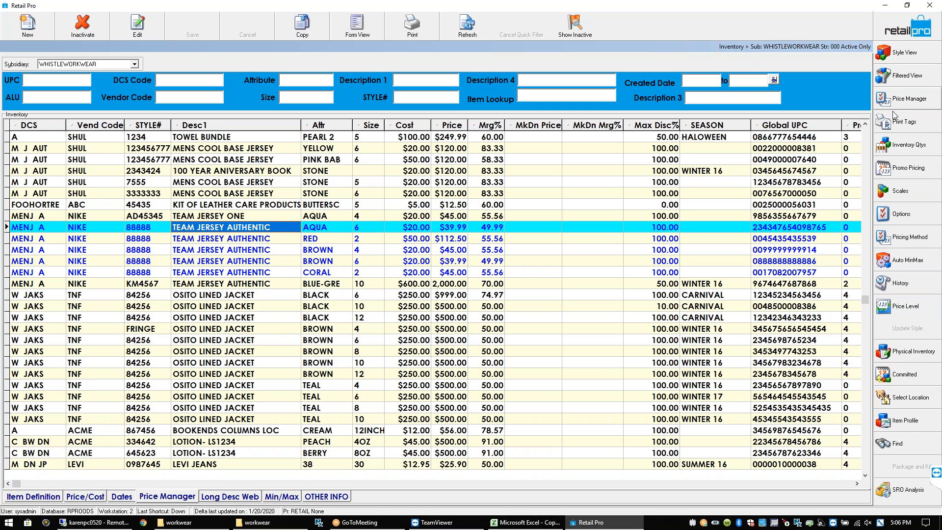
In Menu Designer, move Assign Items between Price Level and Update Style and apply
left_click(886, 212)
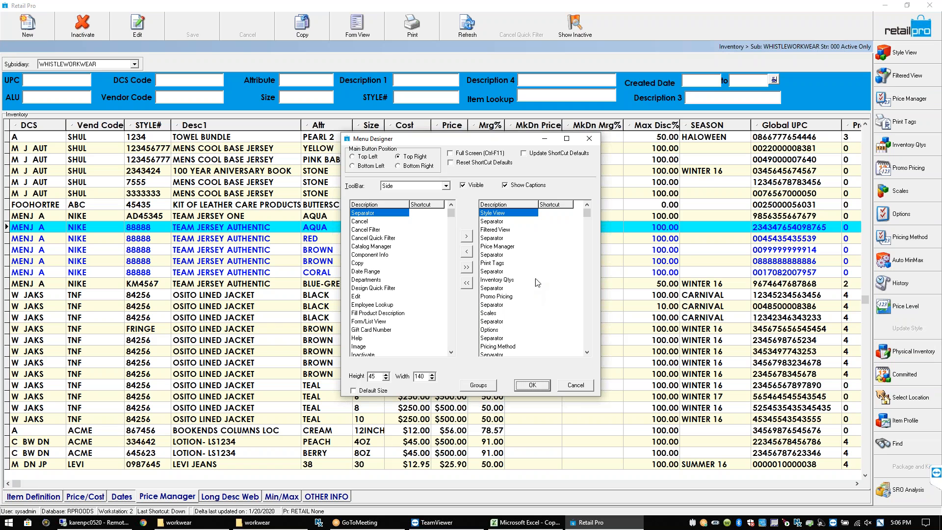
scroll(590, 340, "down", 8)
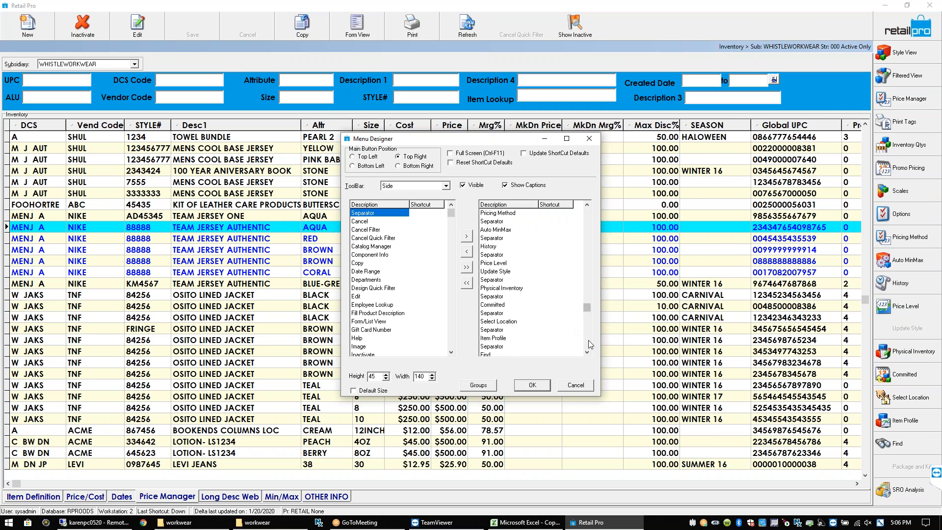
left_click(510, 347)
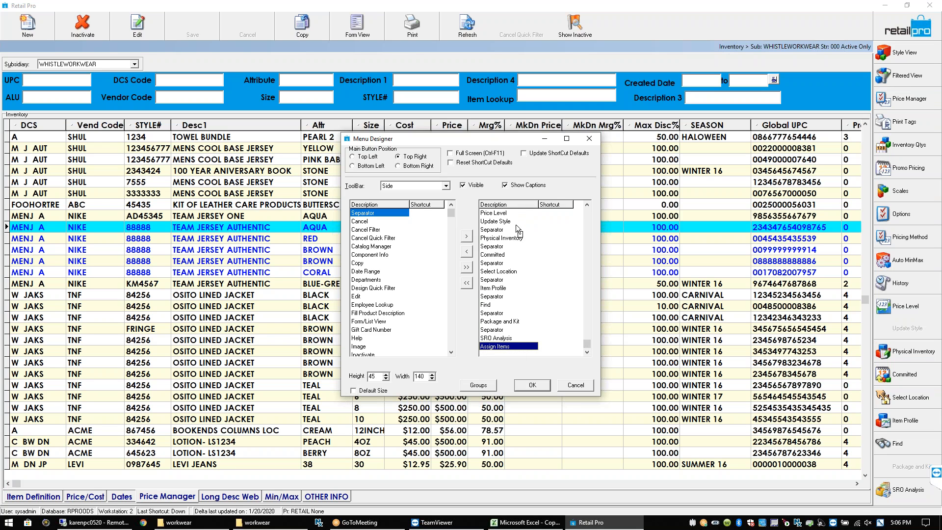
left_click_drag(508, 341, 506, 340)
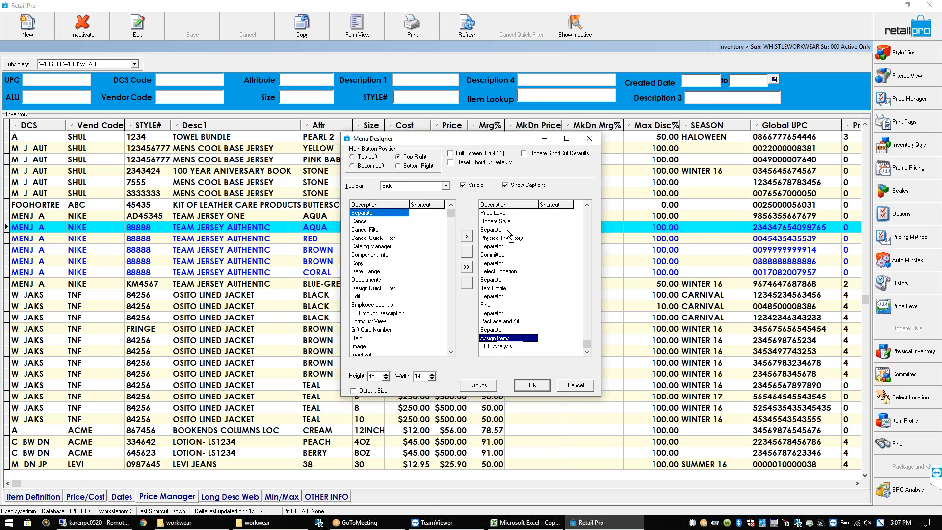
left_click_drag(505, 339, 508, 227)
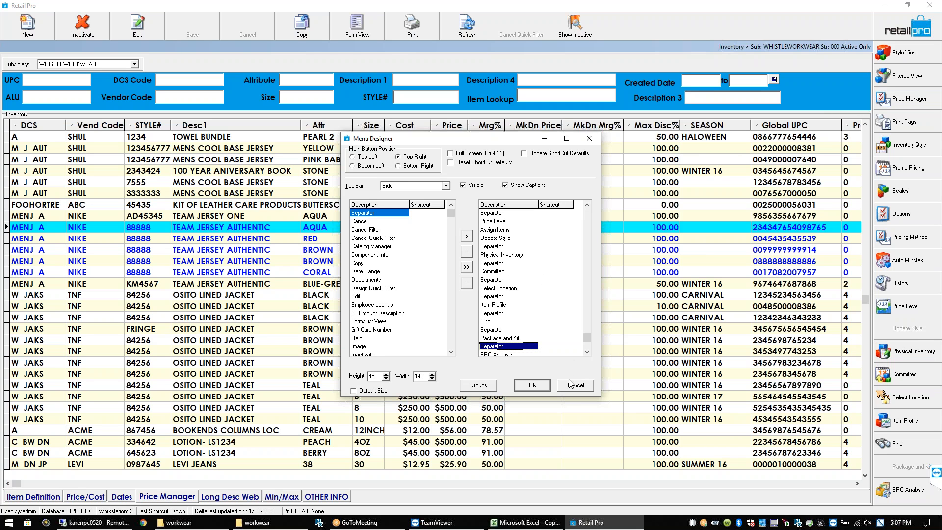
left_click(532, 385)
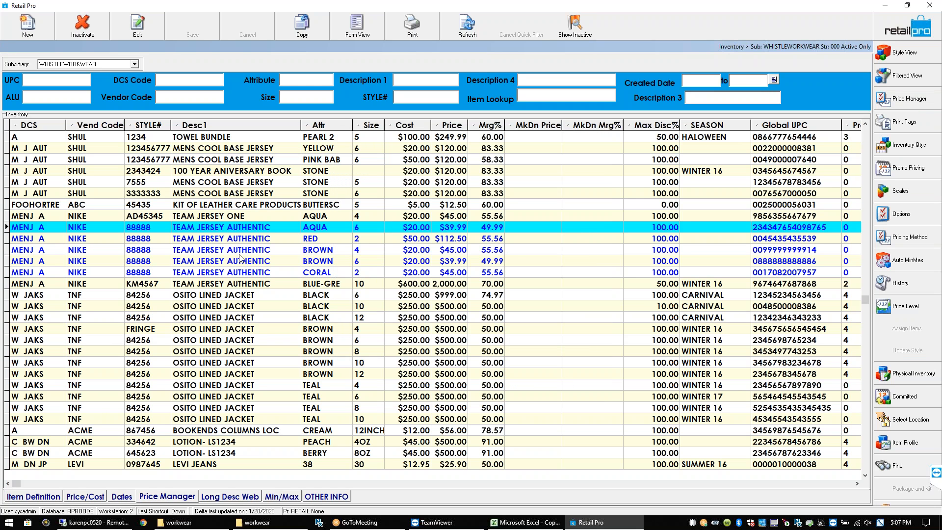
left_click(240, 240)
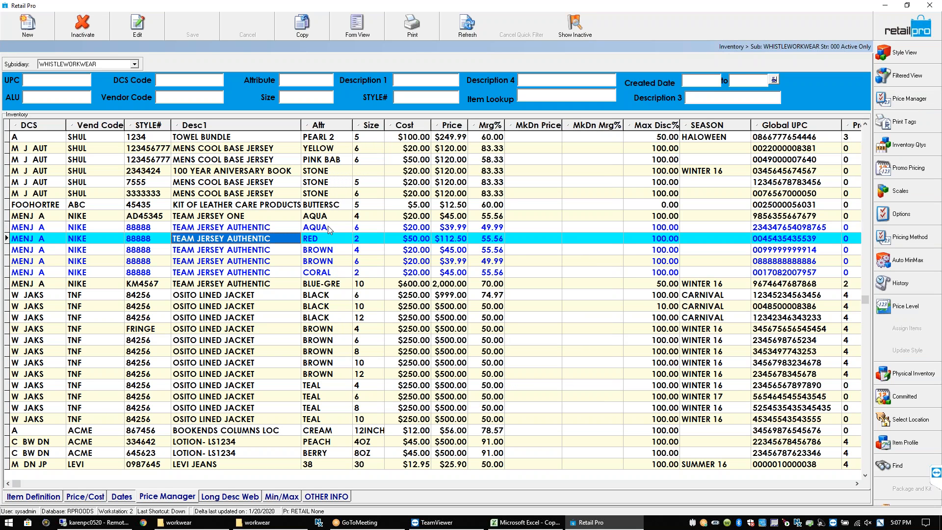
left_click(312, 226)
left_click(312, 226)
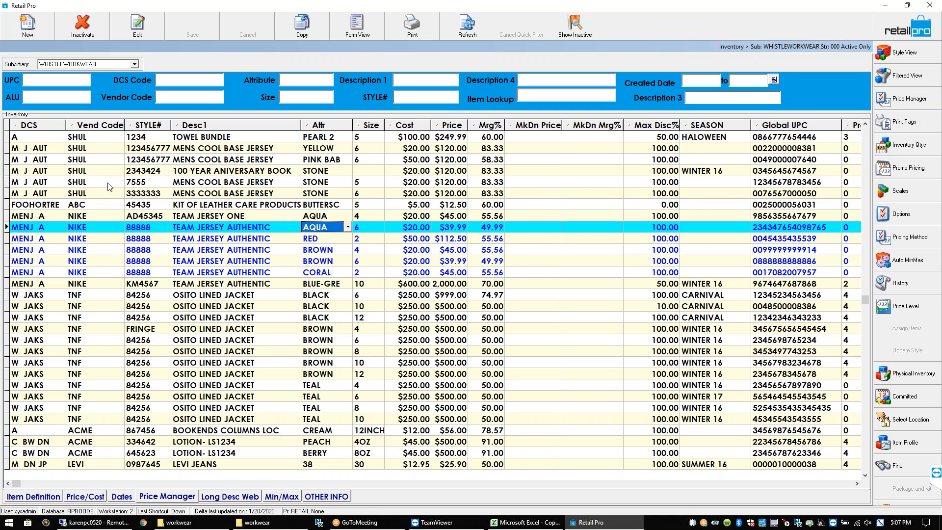
left_click(134, 64)
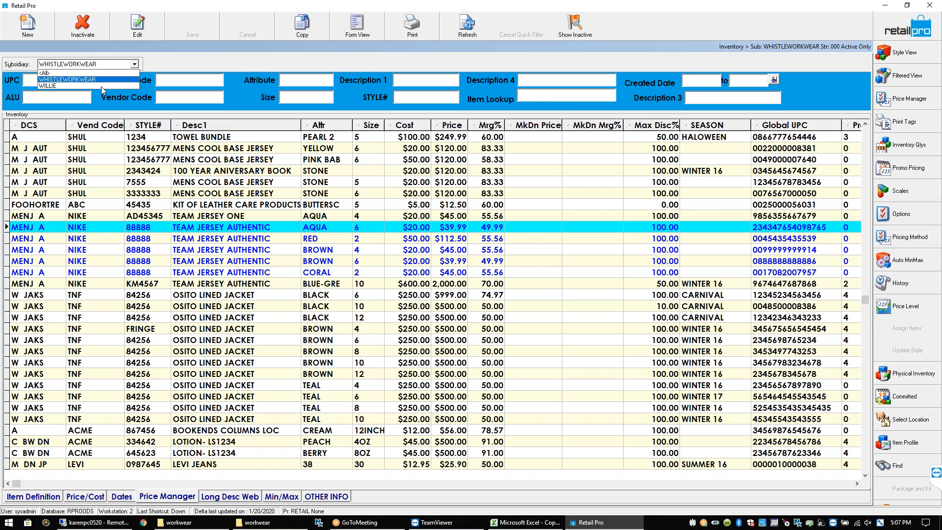
left_click(101, 86)
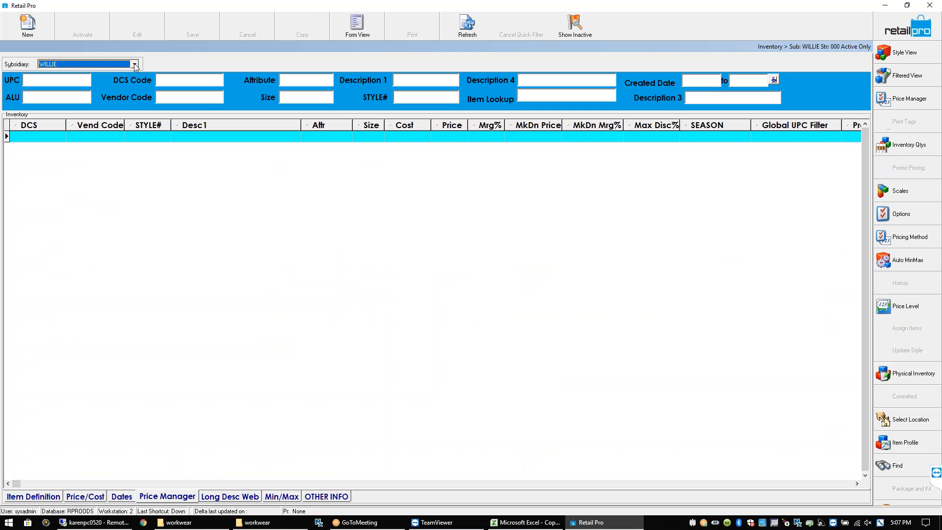
left_click(134, 64)
left_click(99, 80)
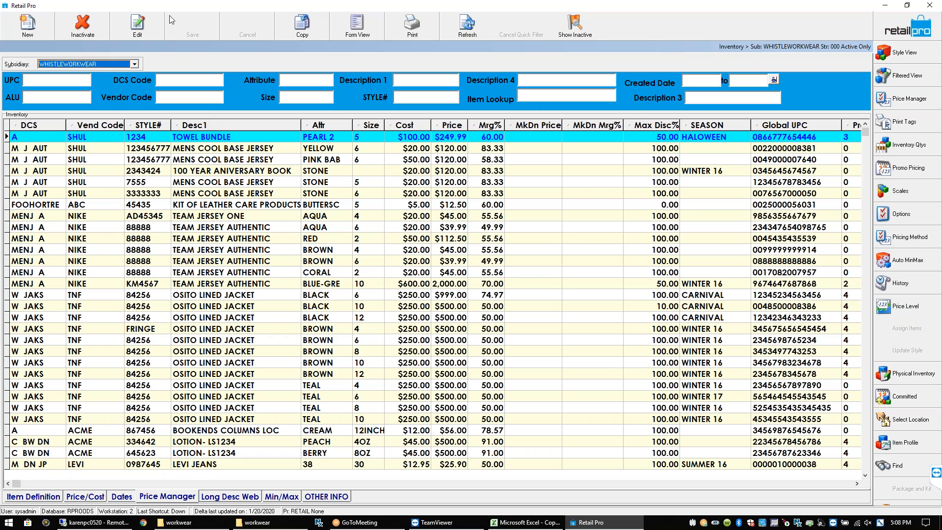
left_click(134, 64)
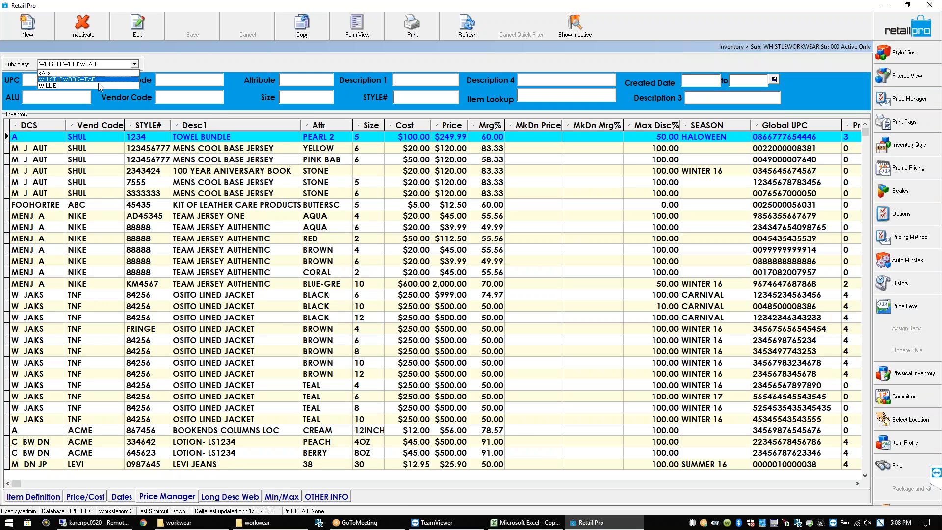
left_click(98, 85)
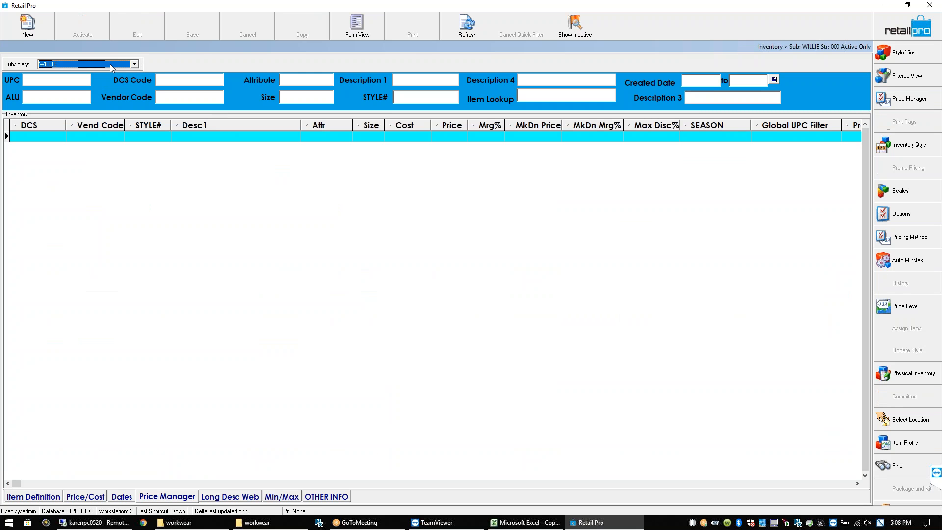
left_click(112, 68)
left_click(91, 79)
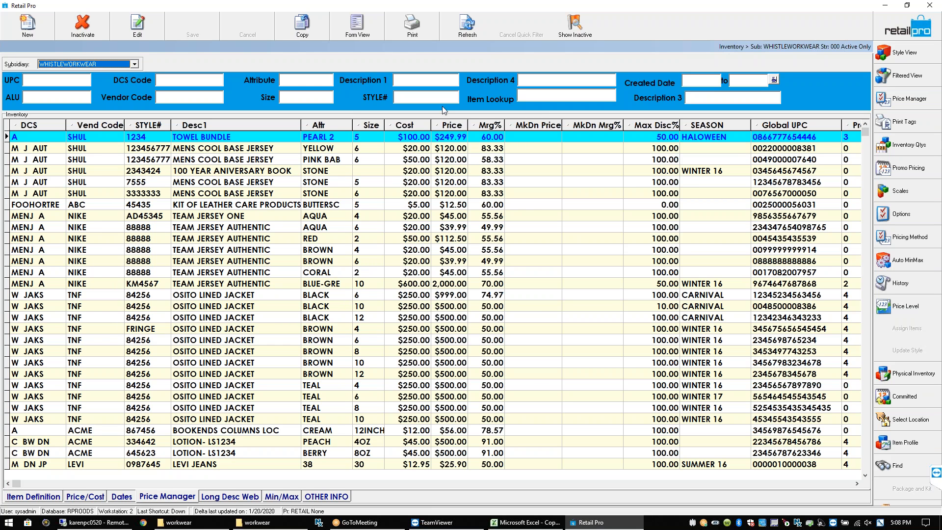
Leave inventory and review Regional Inventory preferences for the other subsidiary, then WHISTLEWORKWEAR
left_click(907, 22)
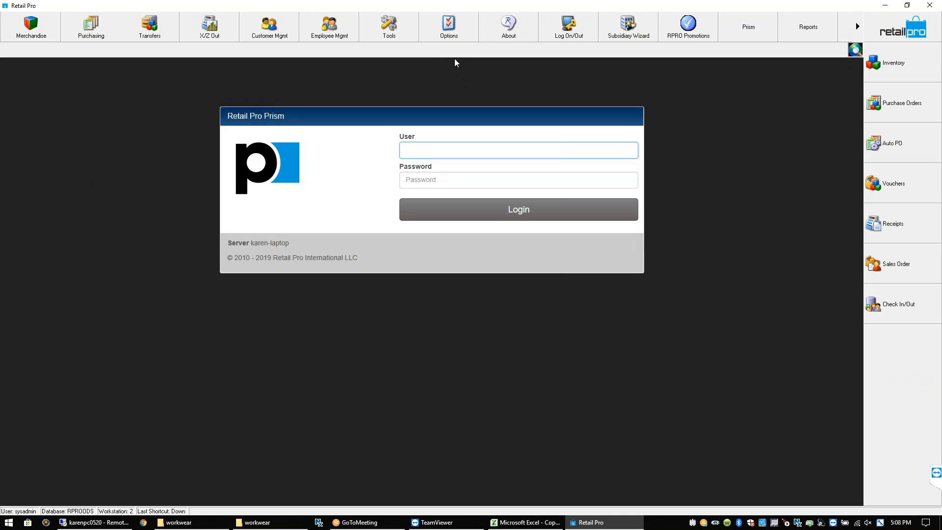
left_click(448, 35)
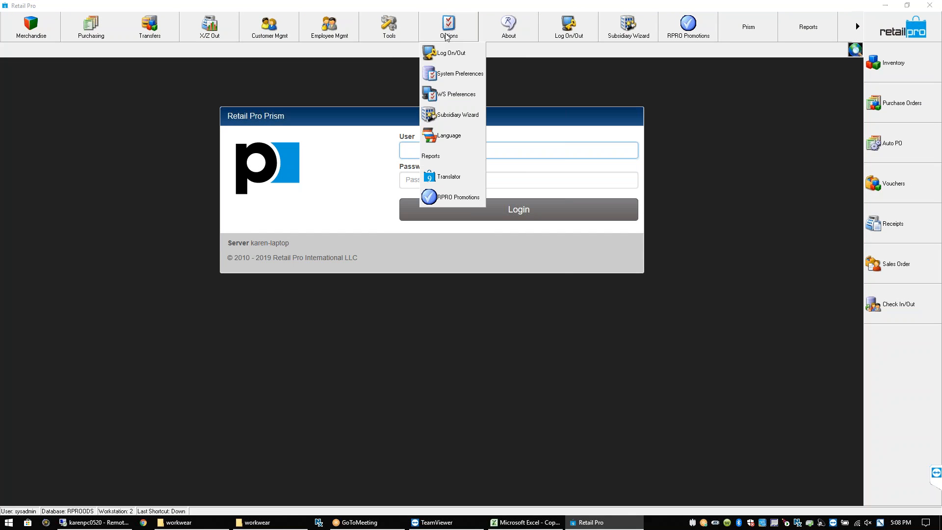
left_click(454, 75)
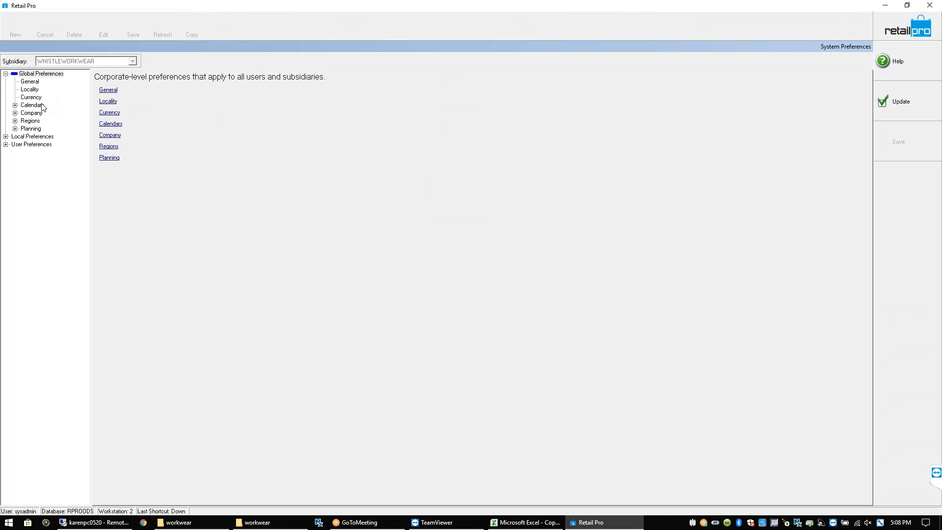
left_click(35, 121)
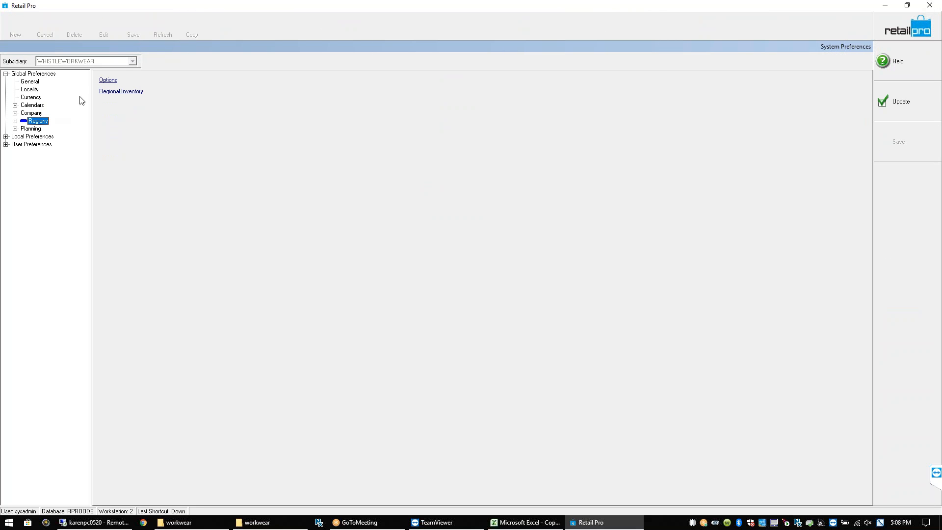
left_click(110, 81)
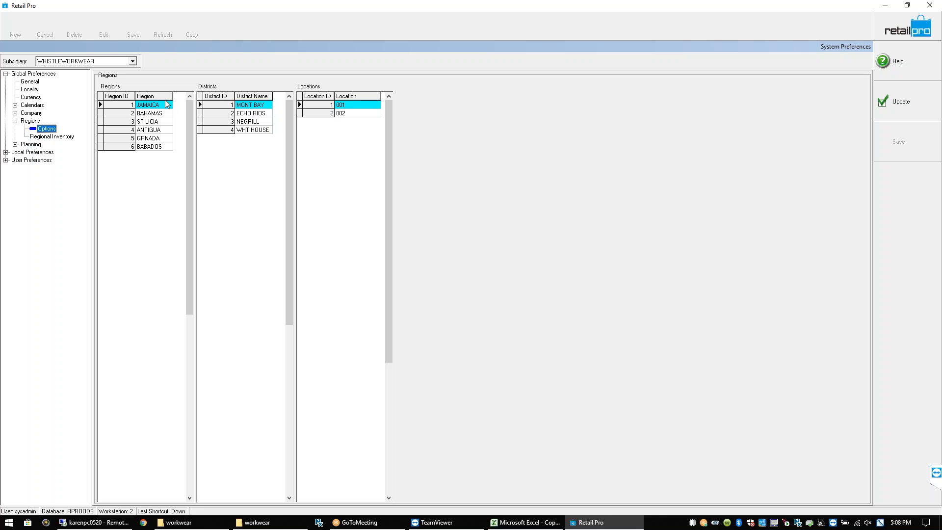
left_click(43, 138)
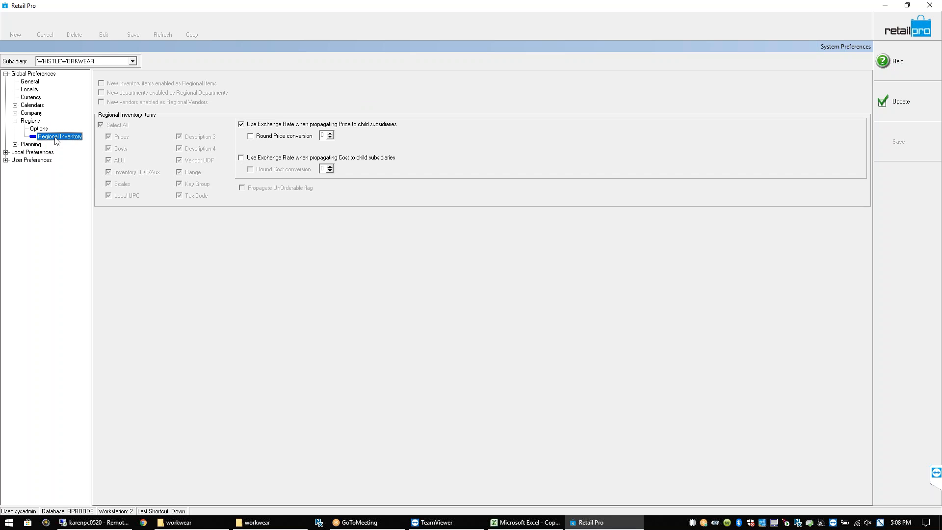
left_click(132, 62)
left_click(91, 77)
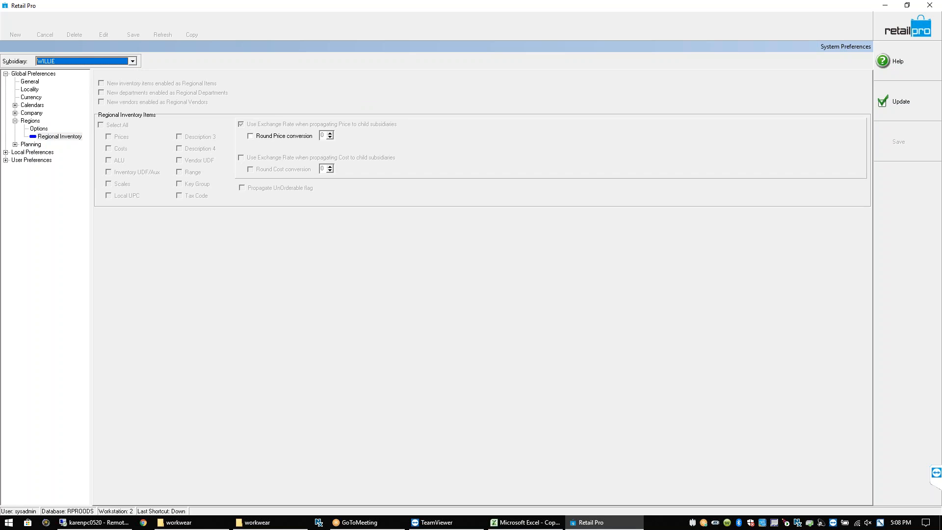
left_click(131, 62)
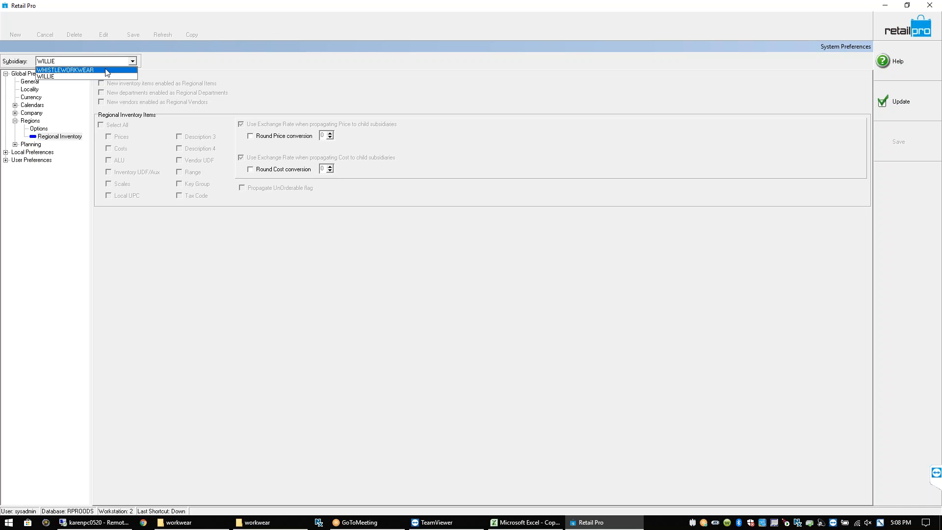
left_click(106, 69)
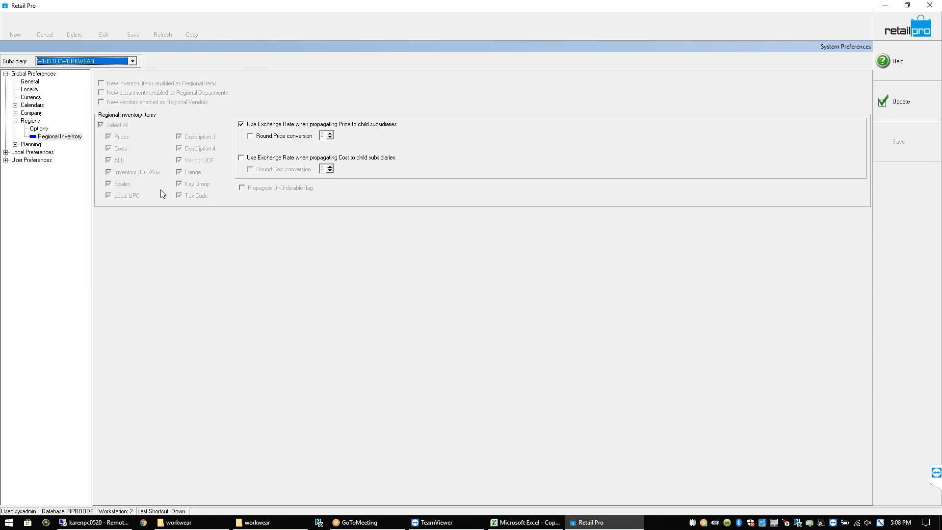
Review the Stores preferences for both subsidiaries, then save and close System Preferences
left_click(5, 152)
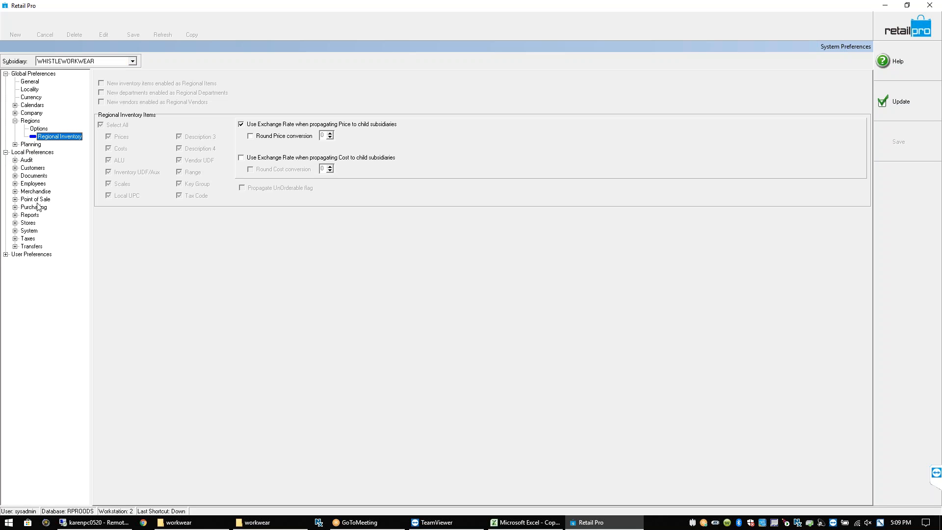
left_click(15, 223)
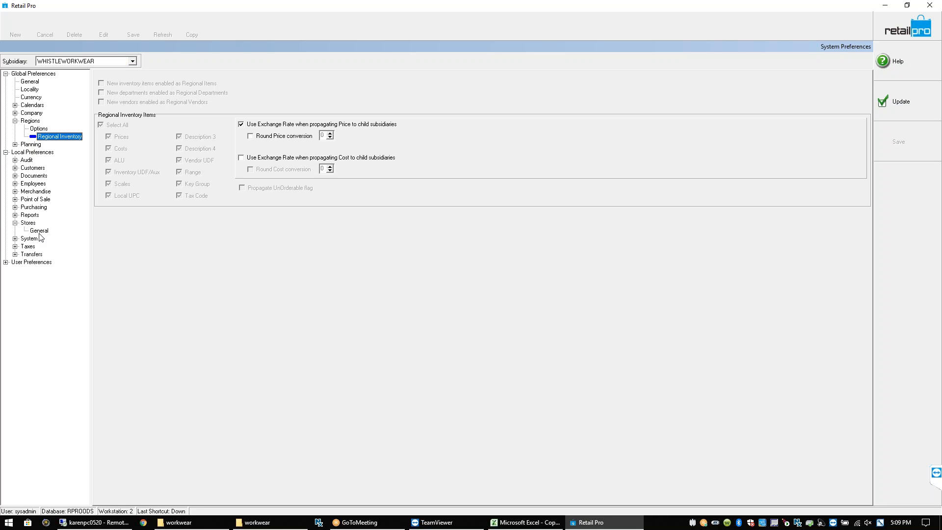
left_click(39, 231)
left_click(133, 62)
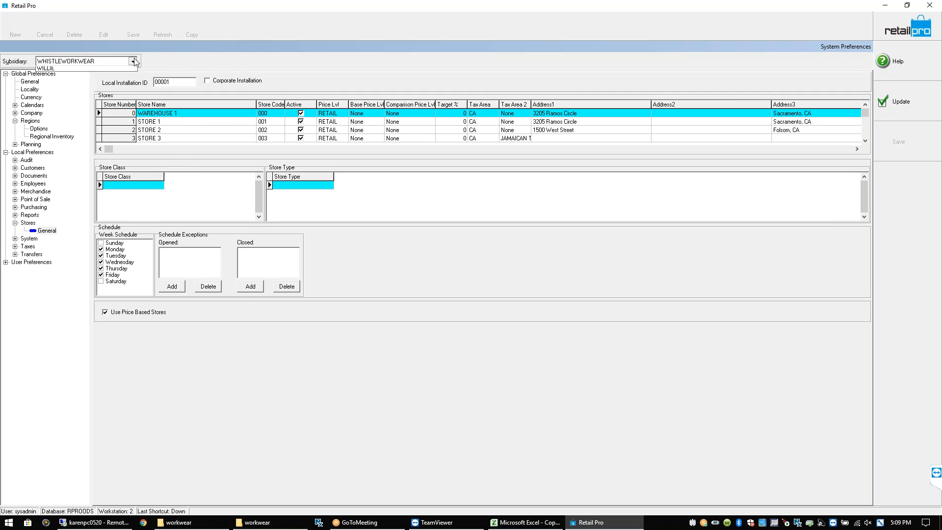
left_click(118, 68)
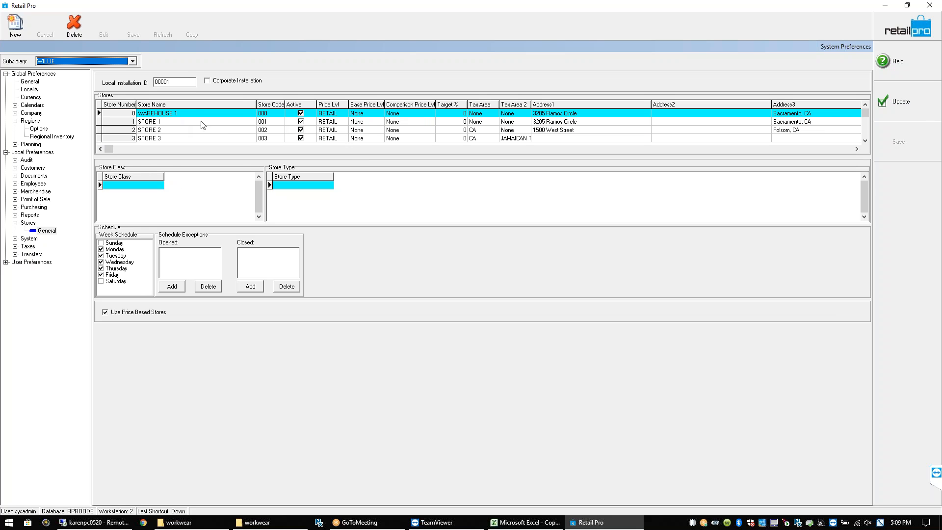
left_click(297, 123)
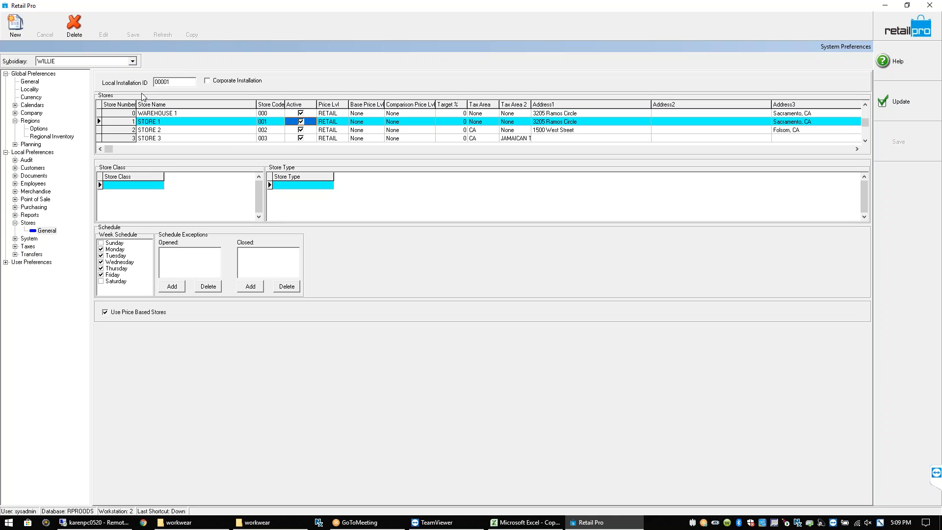
left_click(131, 60)
left_click(110, 64)
left_click(109, 63)
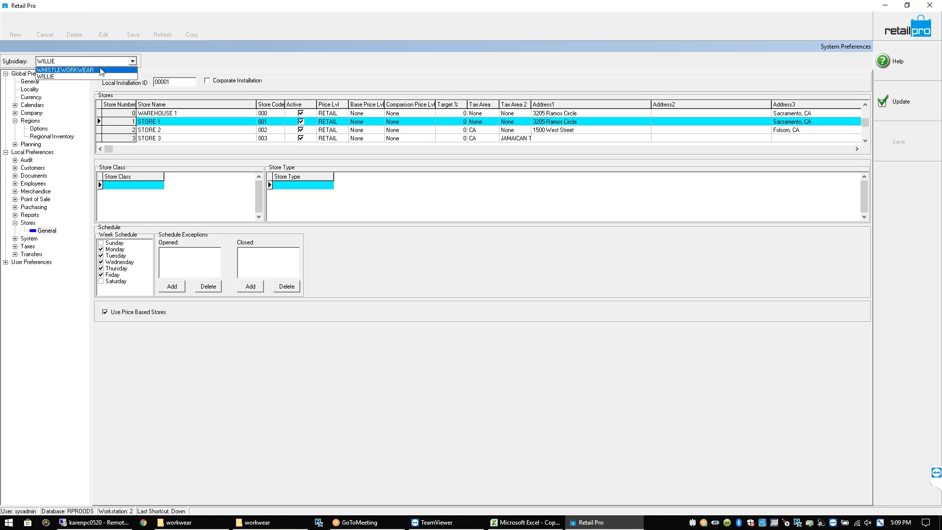
left_click(101, 70)
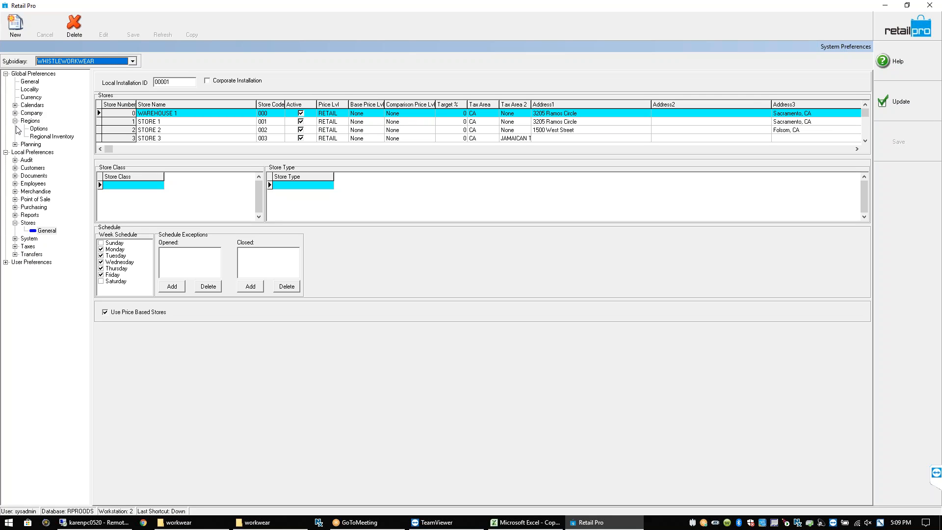
left_click(50, 138)
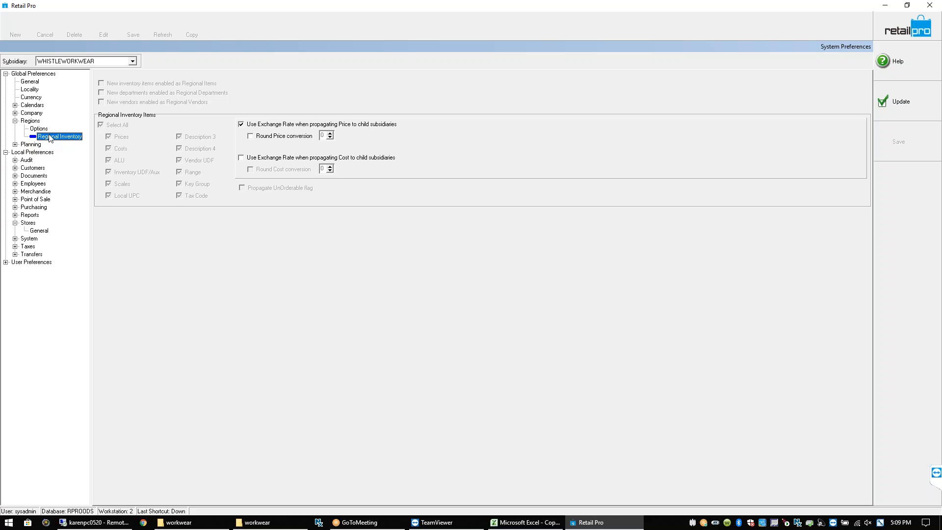
left_click(884, 97)
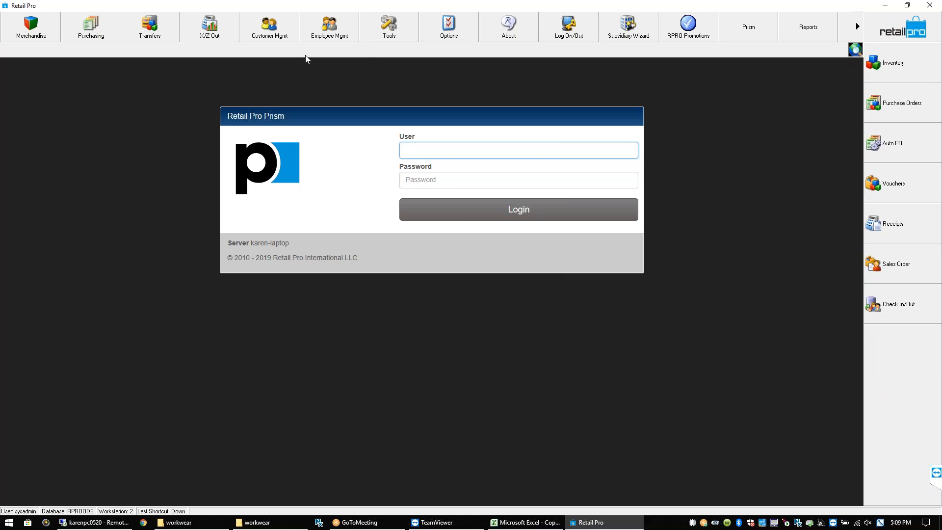
Open the Inventory list from Merchandise and select an item row
left_click(48, 33)
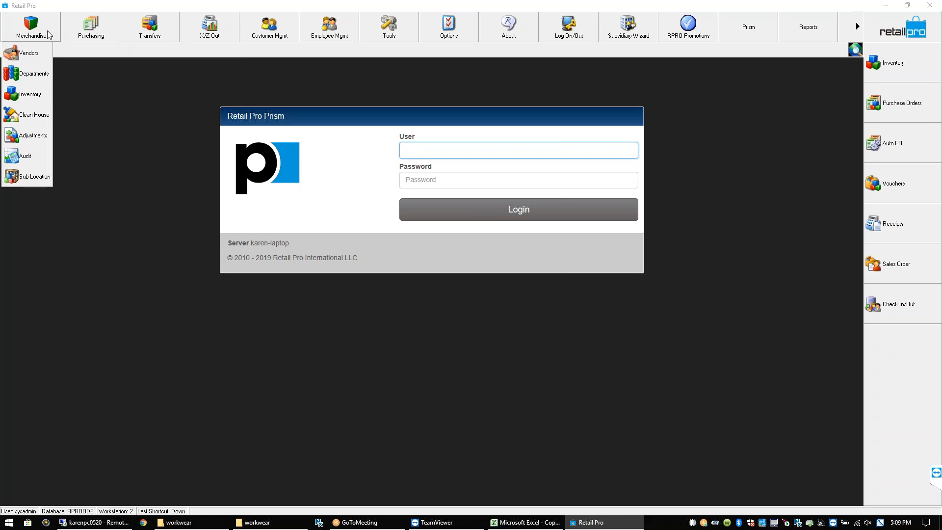
left_click(39, 98)
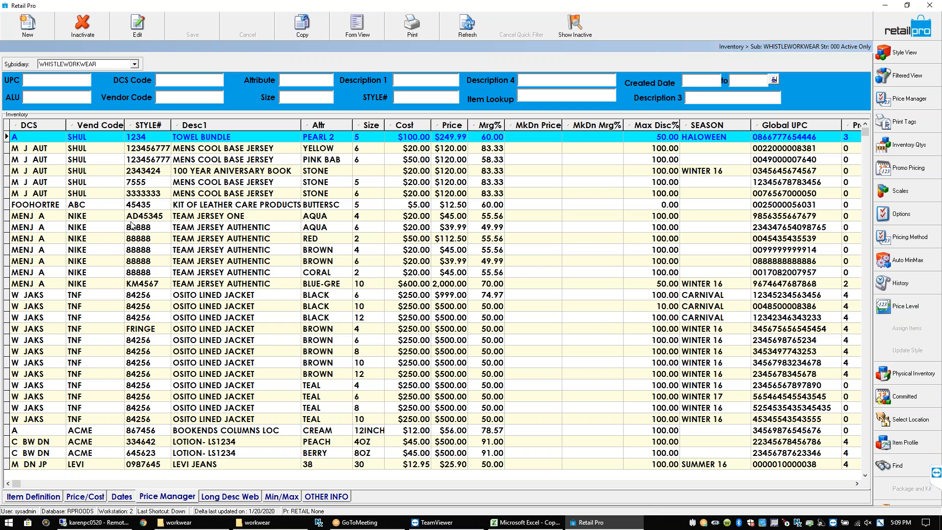
left_click(51, 220)
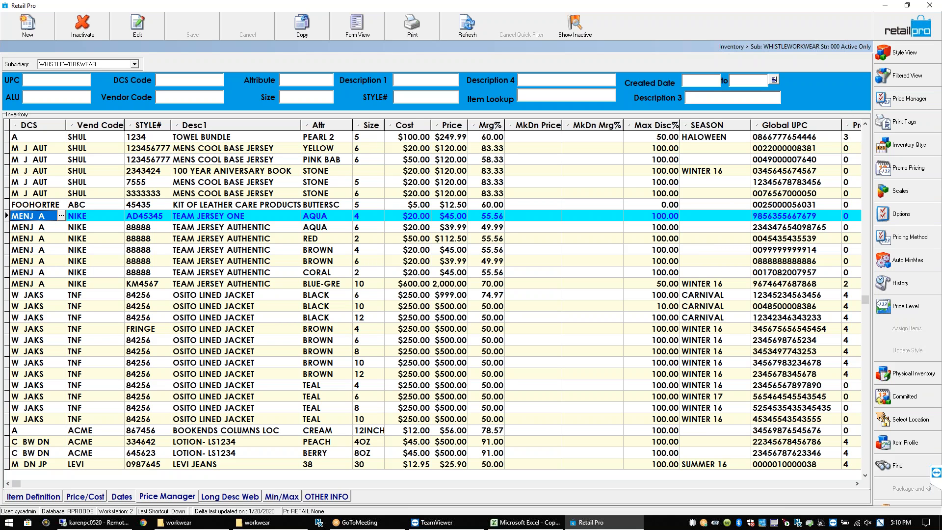
Filter the inventory by vendor code KUHL, keeping WHISTLEWORKWEAR as the subsidiary
left_click(172, 97)
type("KUHL")
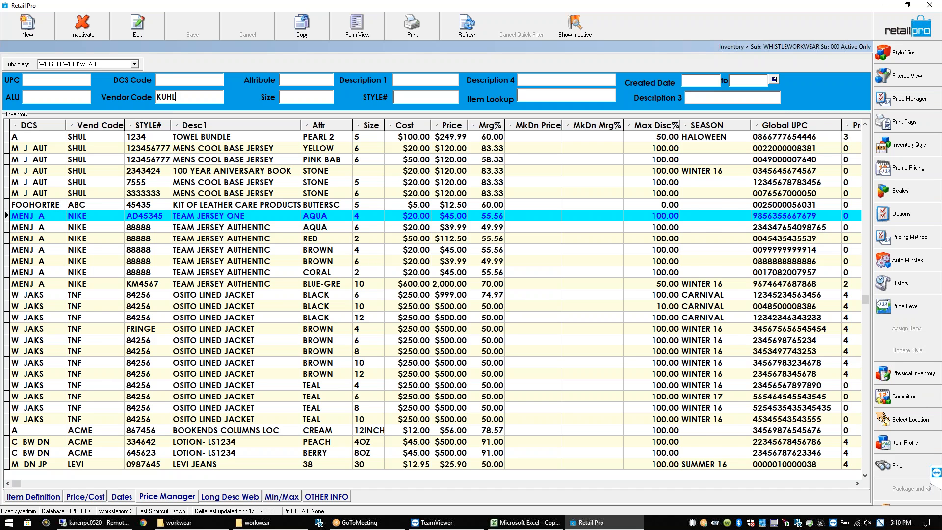
key("Return")
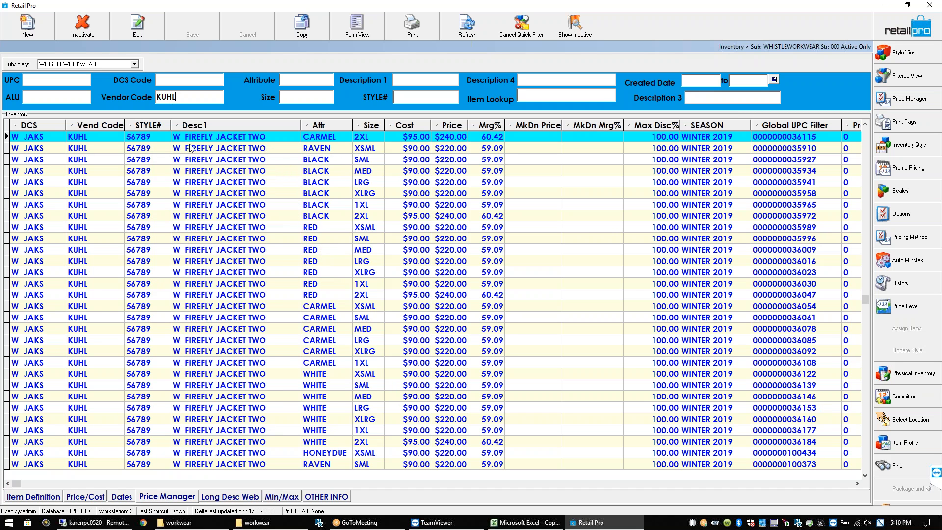
left_click(194, 139)
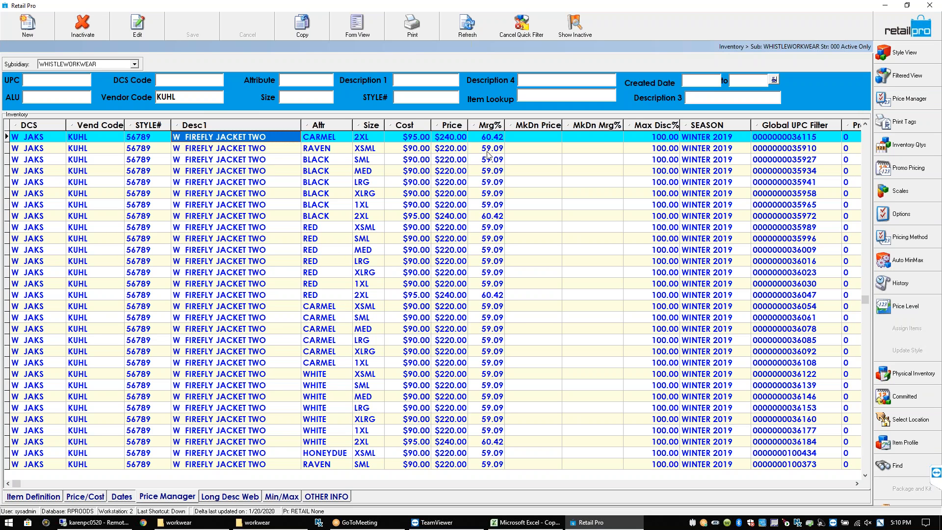
left_click(134, 65)
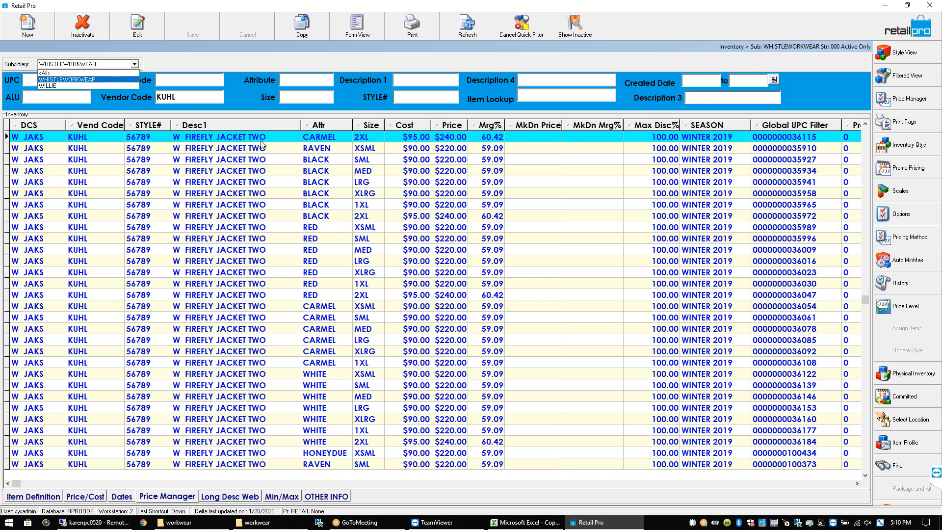
left_click(513, 134)
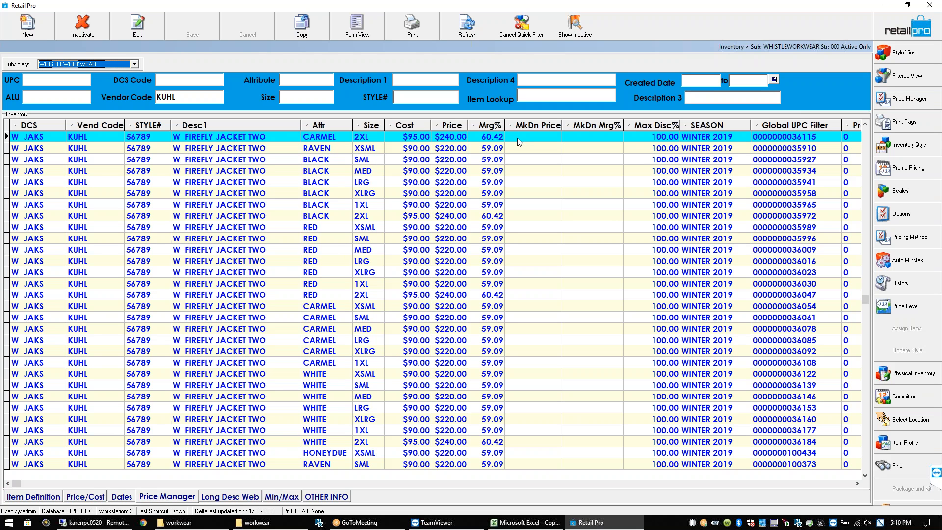
left_click(517, 138)
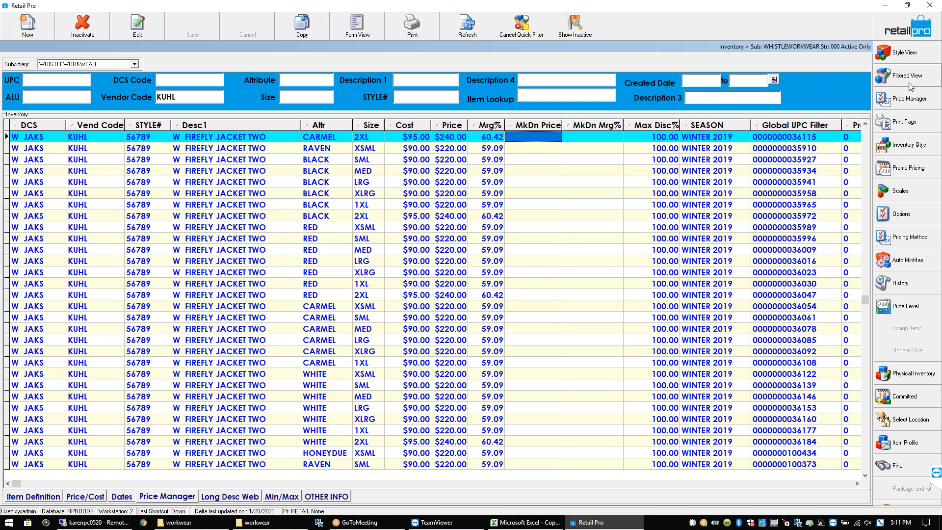
left_click(911, 101)
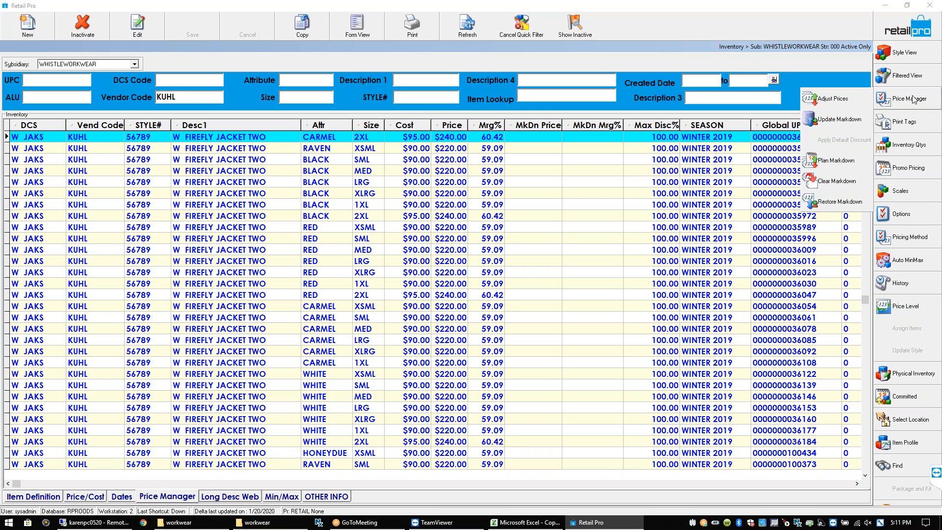
left_click(828, 99)
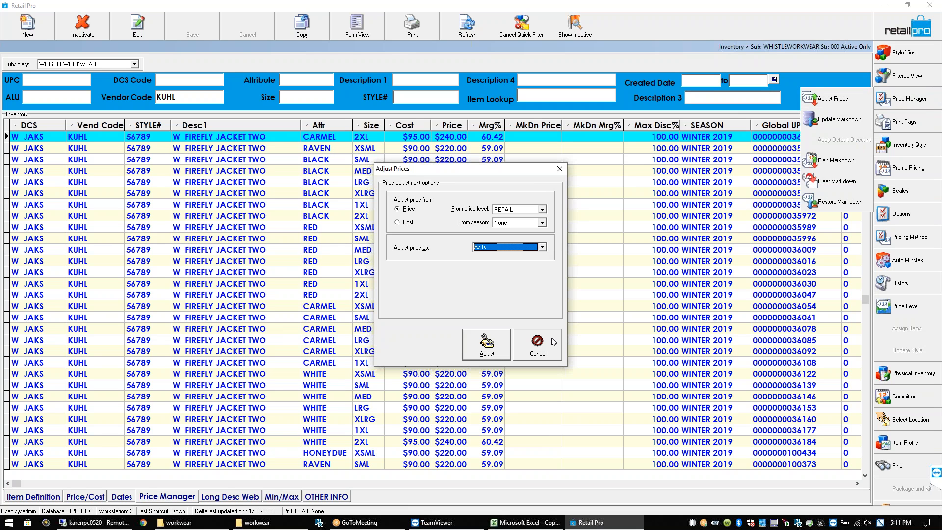
left_click(542, 249)
left_click(554, 239)
left_click(542, 341)
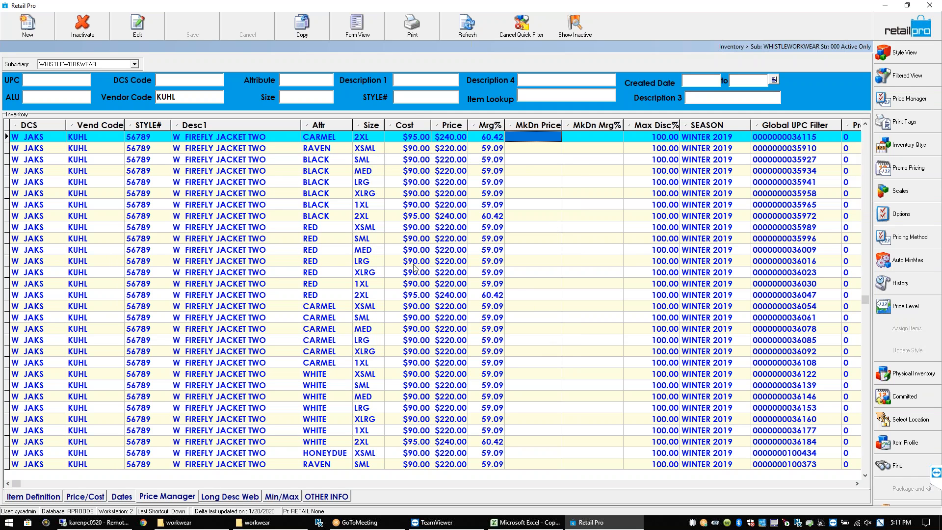
left_click(260, 142)
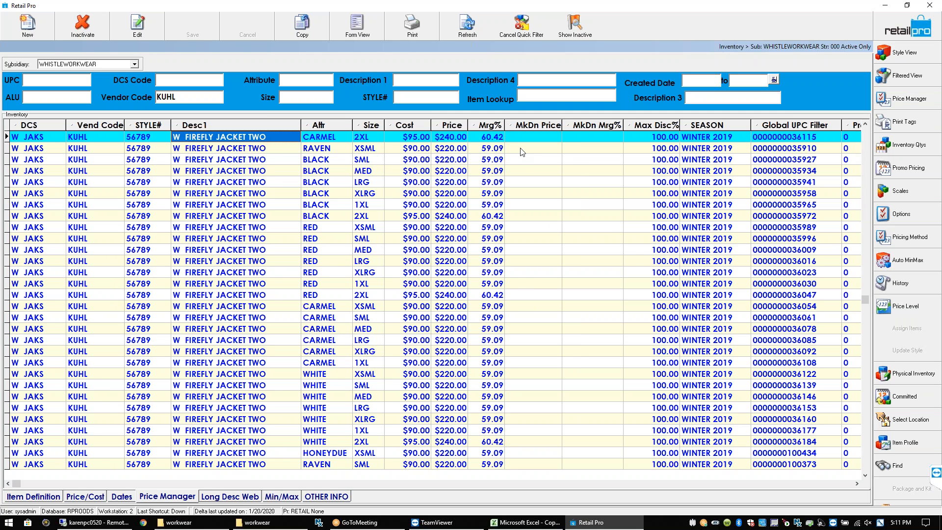
left_click(460, 139)
left_click(540, 138)
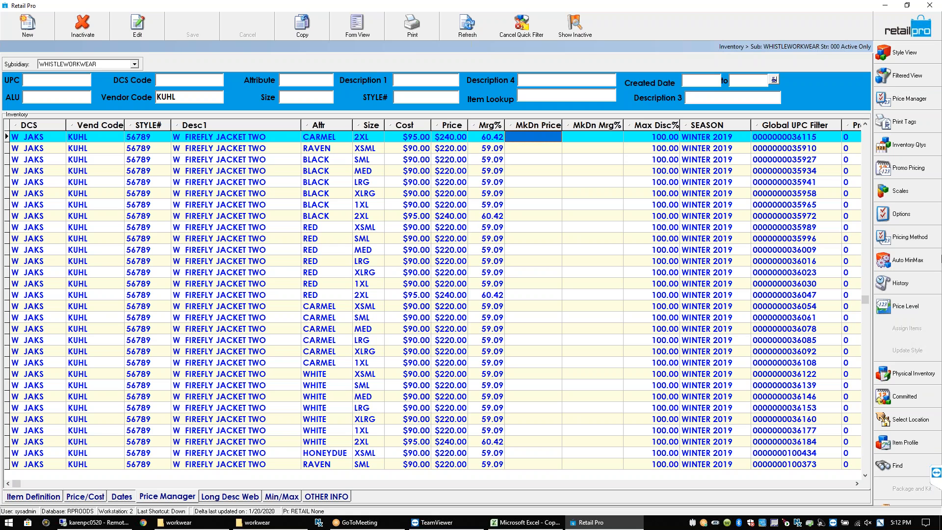
In Adjust Prices, try the WHOLSL source price level, then return to RETAIL
left_click(920, 104)
left_click(845, 100)
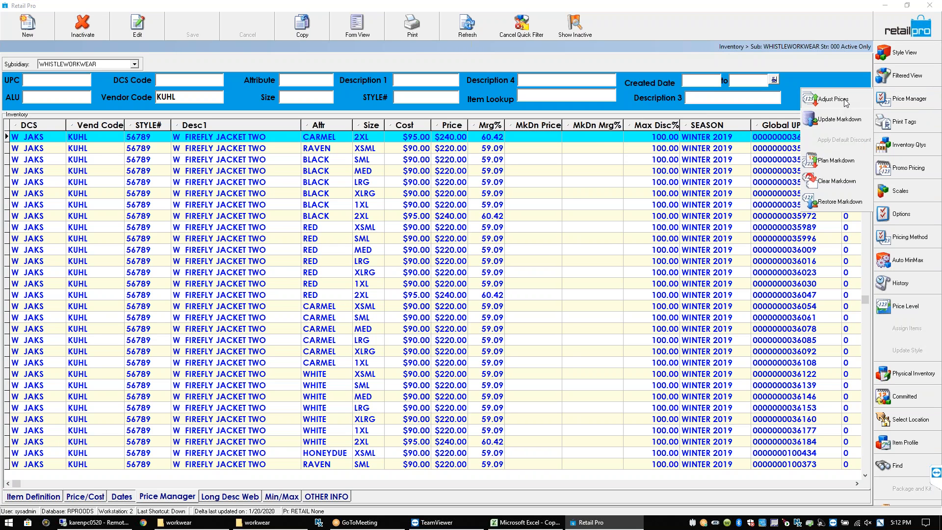
left_click(542, 211)
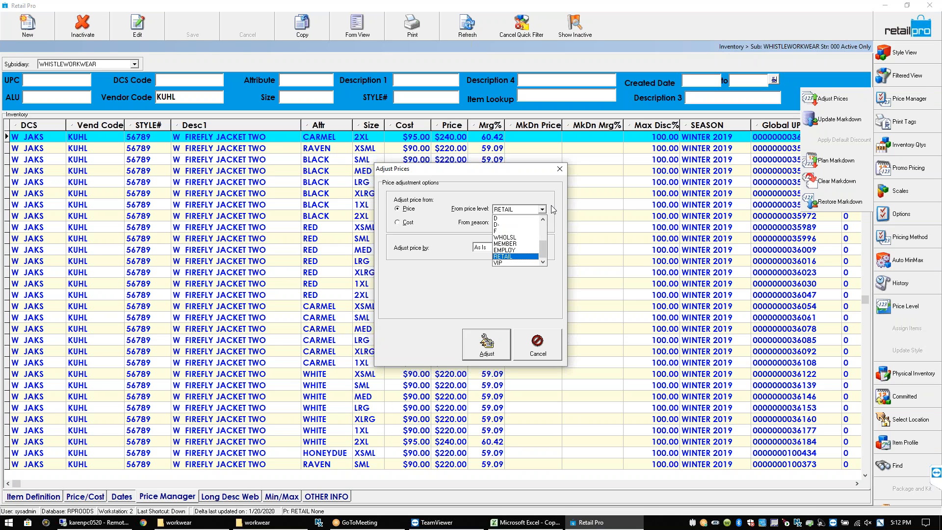
left_click(554, 210)
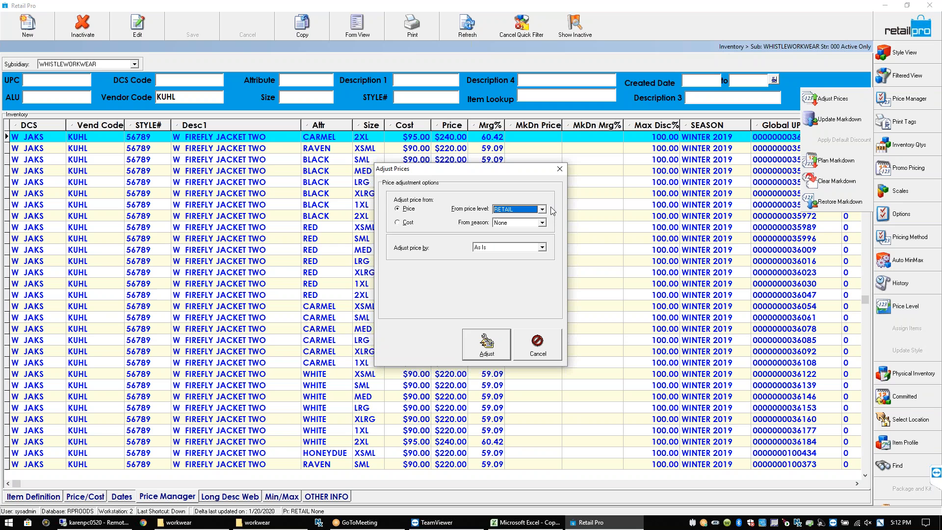
left_click(542, 212)
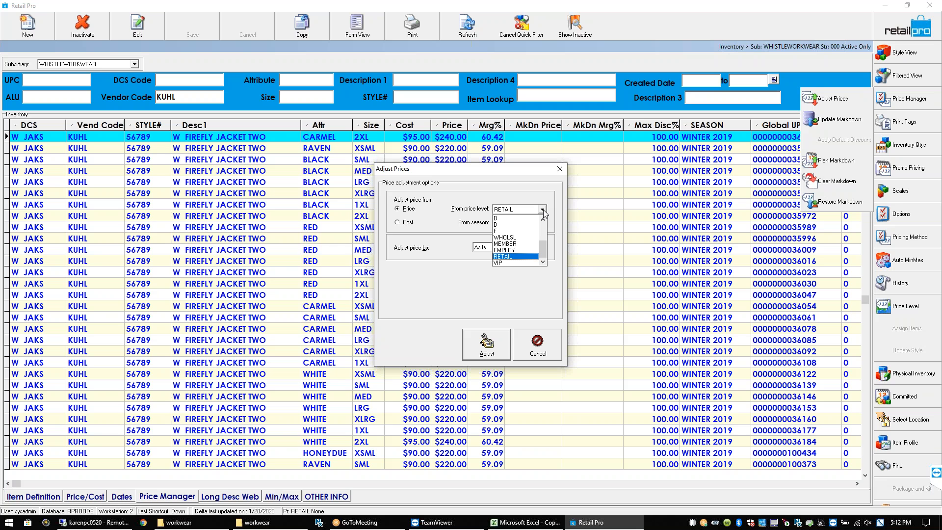
left_click(518, 239)
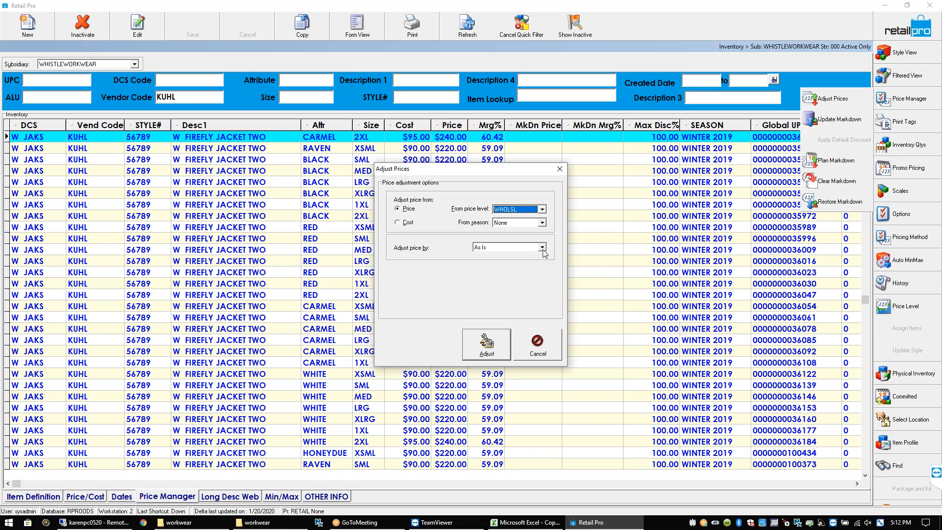
left_click(542, 248)
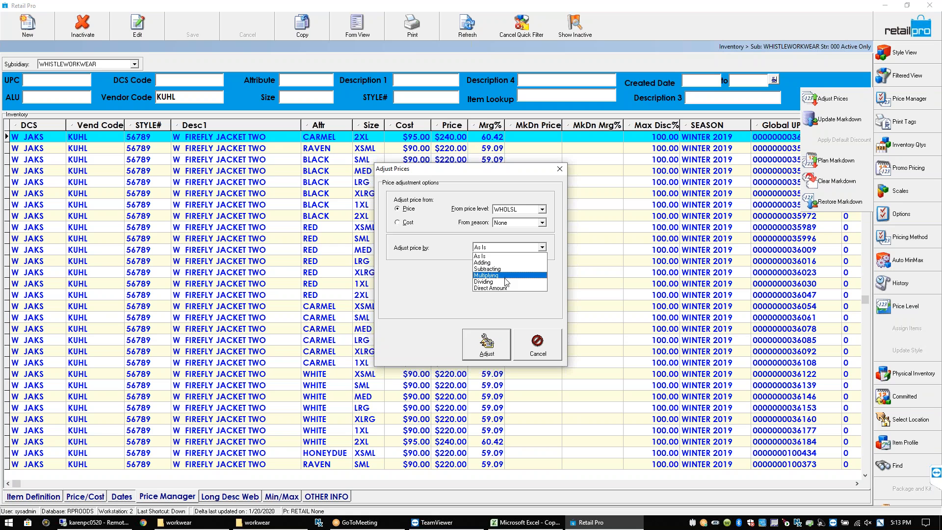
left_click(555, 349)
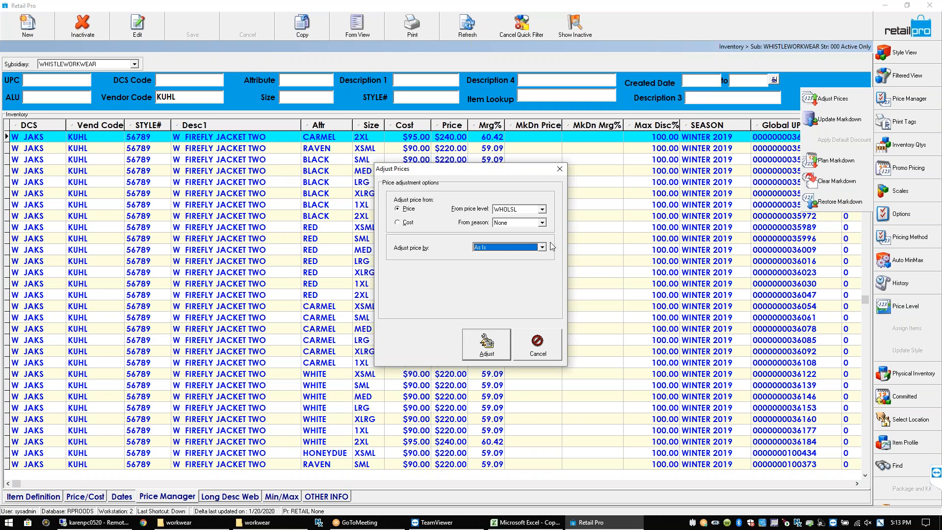
left_click(543, 210)
mouse_move(544, 246)
left_mouse_down()
mouse_move(540, 218)
mouse_move(546, 262)
left_mouse_up()
left_click(522, 257)
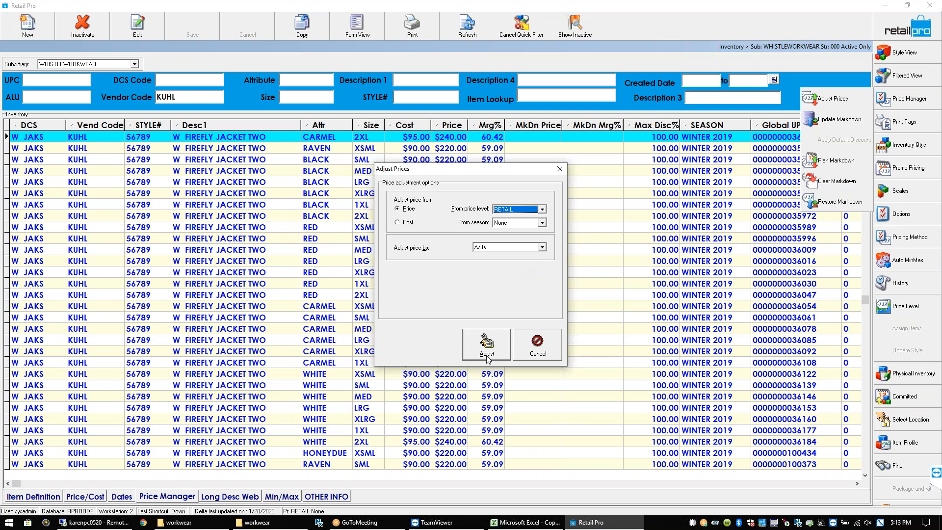
Subtract 20 percent from RETAIL and apply the markdown to the listed jackets
left_click(542, 247)
left_click(531, 269)
left_click(541, 275)
left_click(535, 289)
left_click(528, 302)
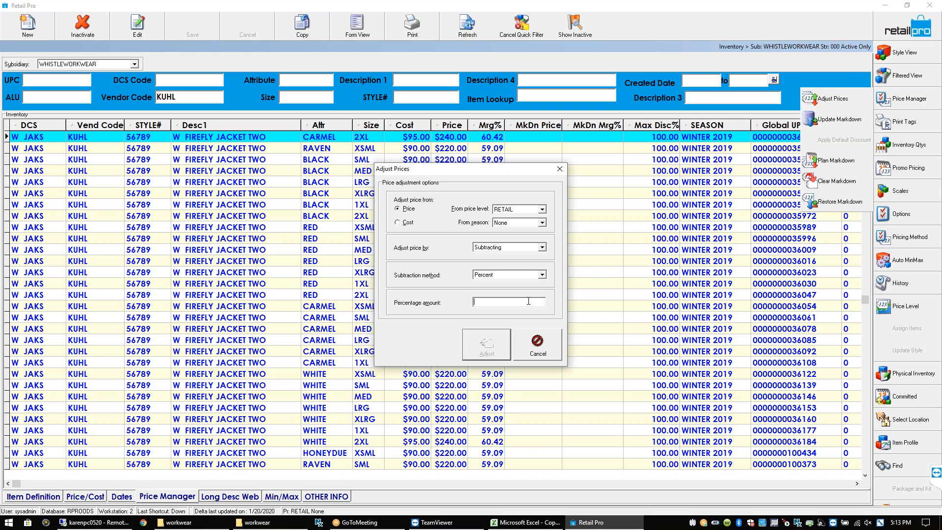
type("20")
left_click(487, 345)
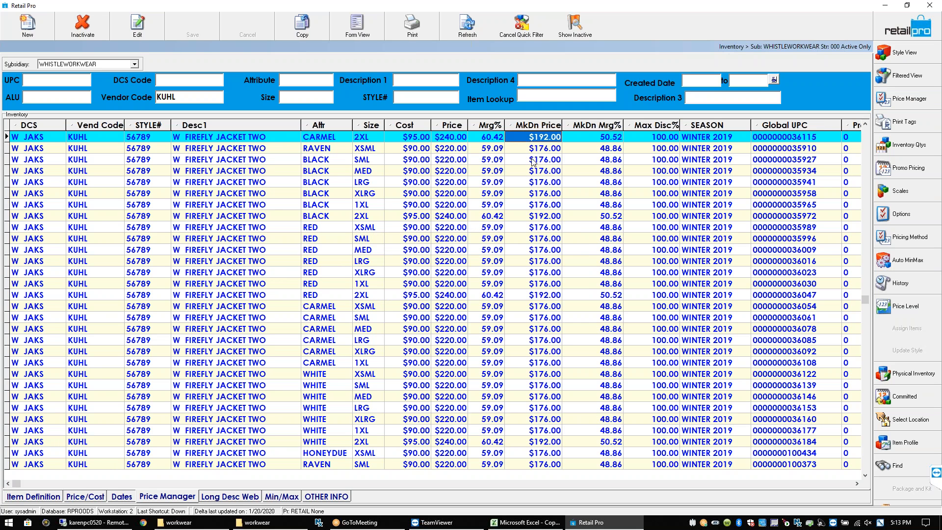
left_click(543, 149)
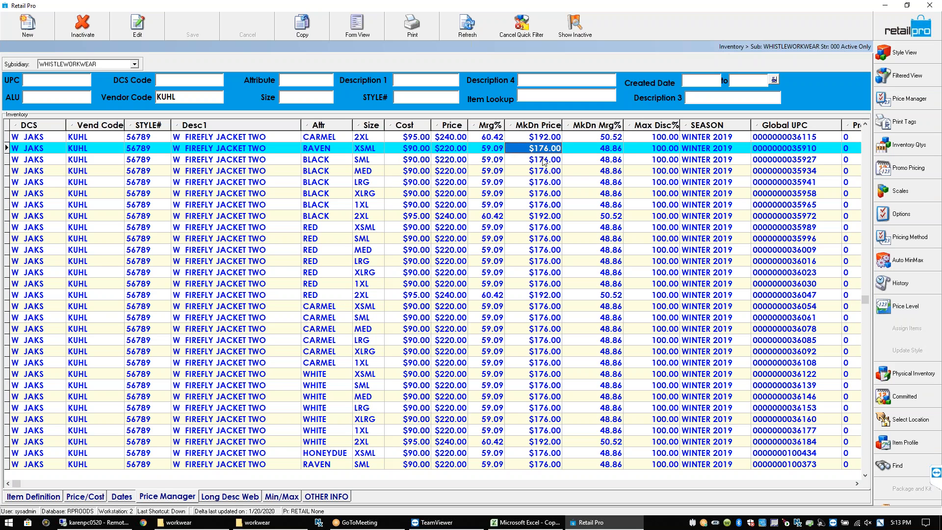
left_click(545, 182)
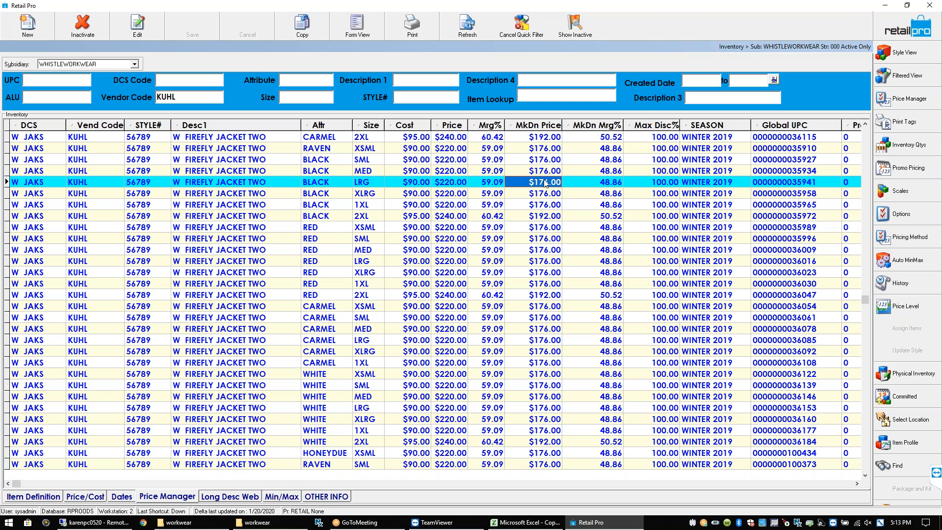
left_click(540, 140)
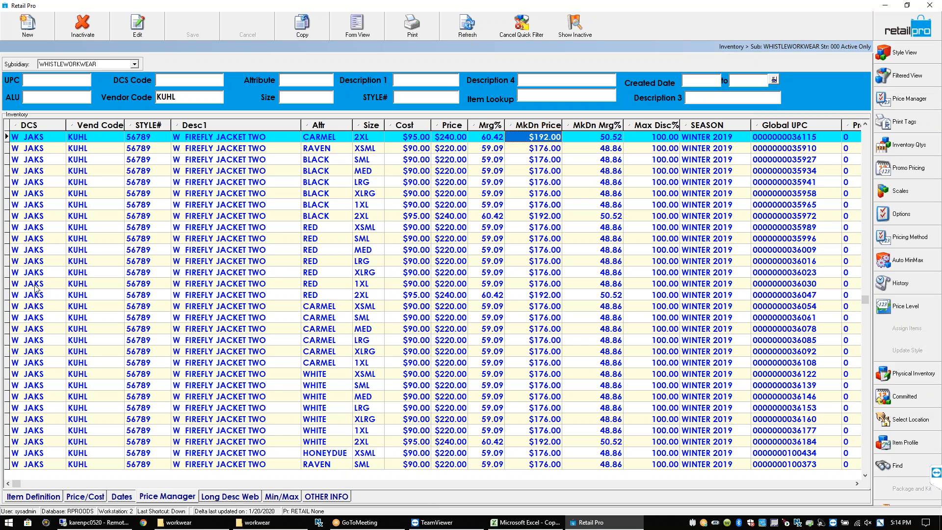
left_click(231, 140)
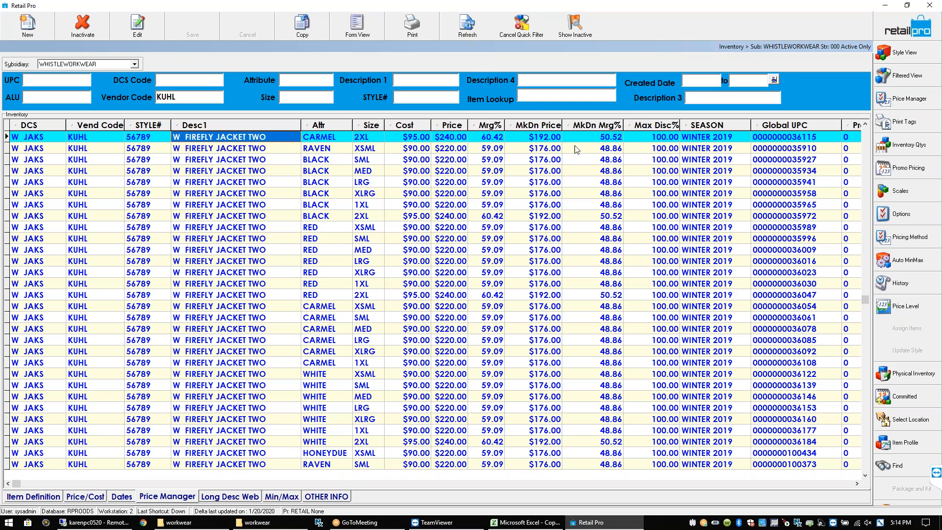
left_click(558, 139)
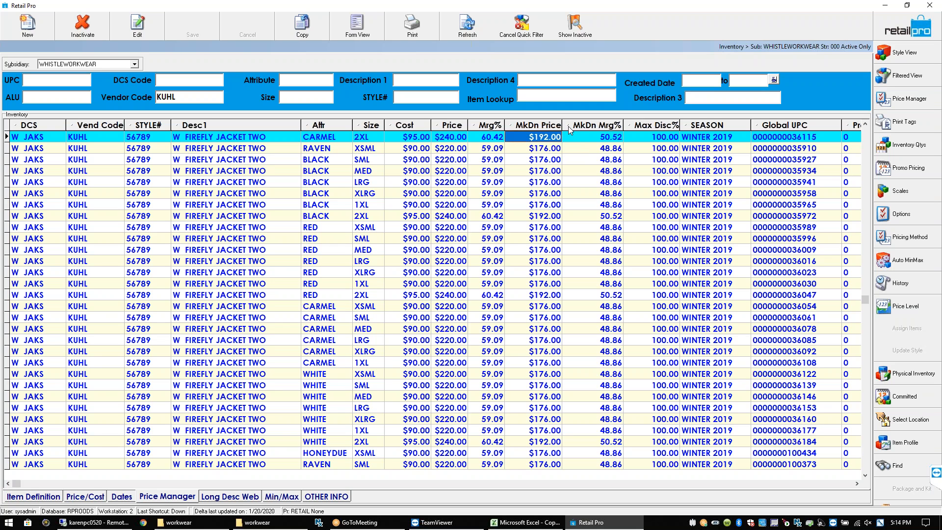
left_click(557, 146)
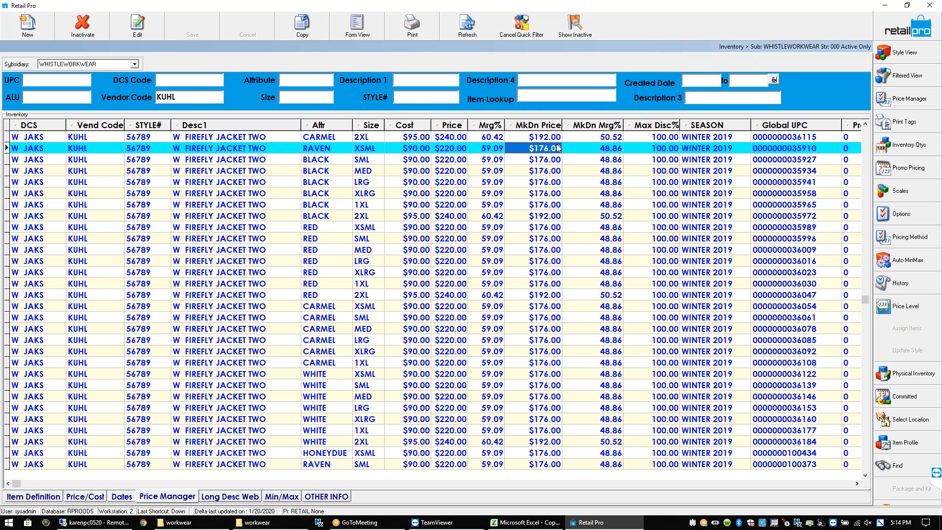
left_click(557, 139)
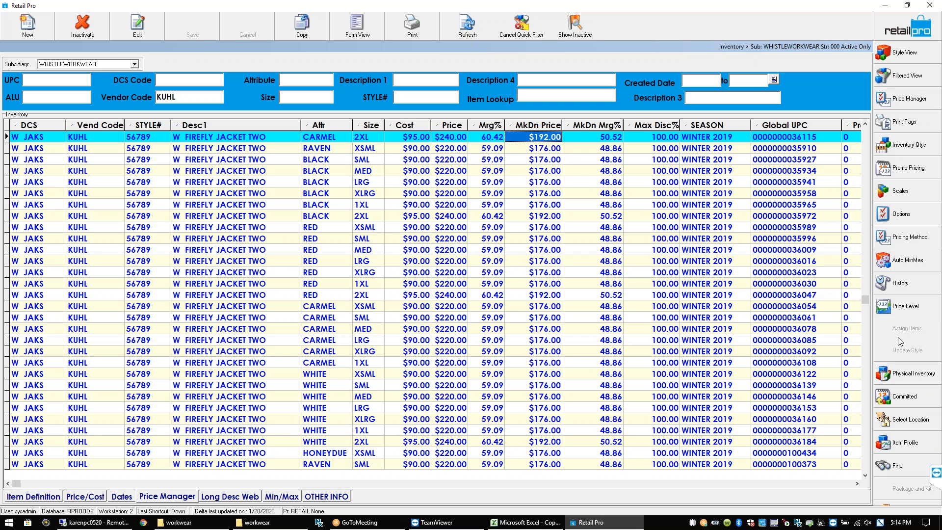
left_click(550, 152)
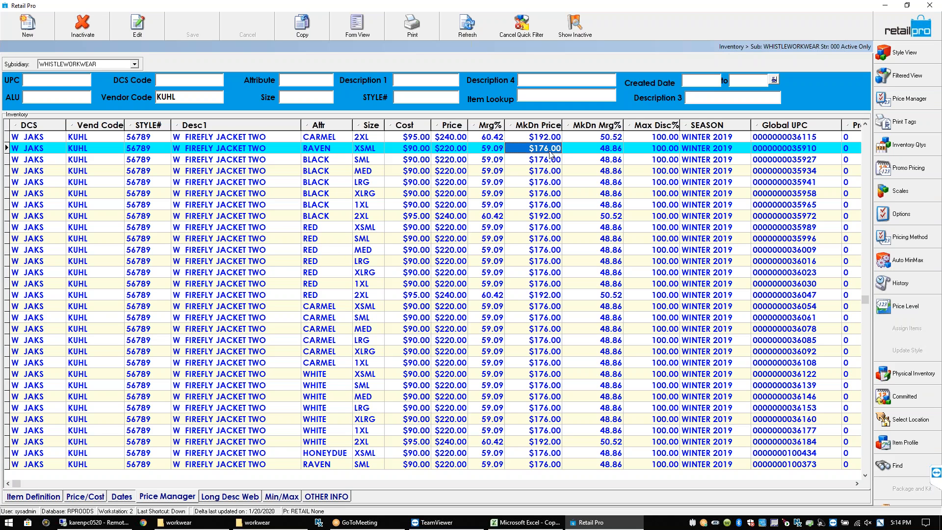
left_click(553, 141)
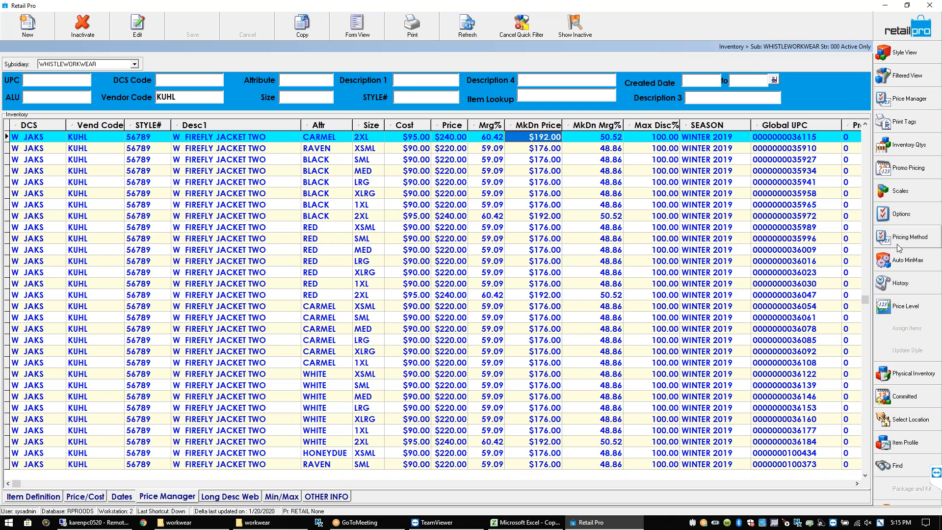
Open Change Inventory Price Level and browse the price levels, leaving RETAIL selected
left_click(901, 309)
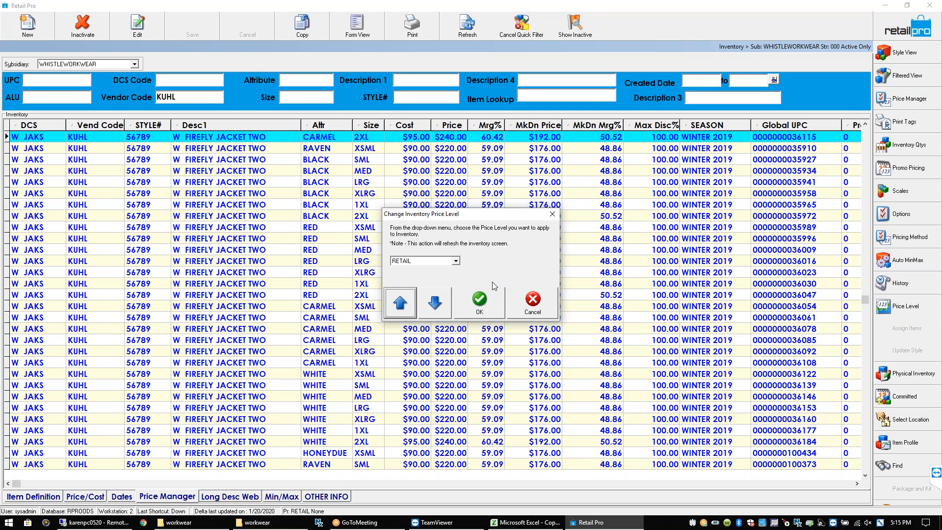
left_click(456, 262)
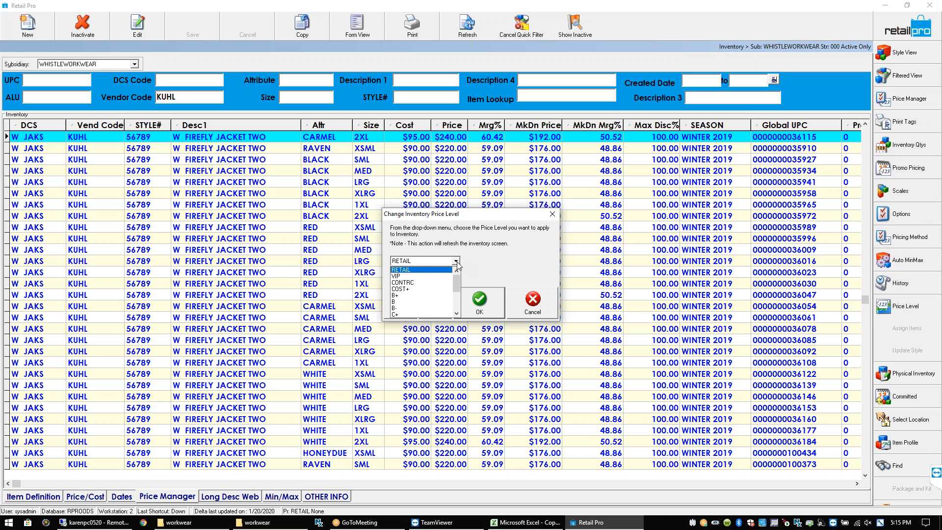
left_click_drag(456, 284, 455, 307)
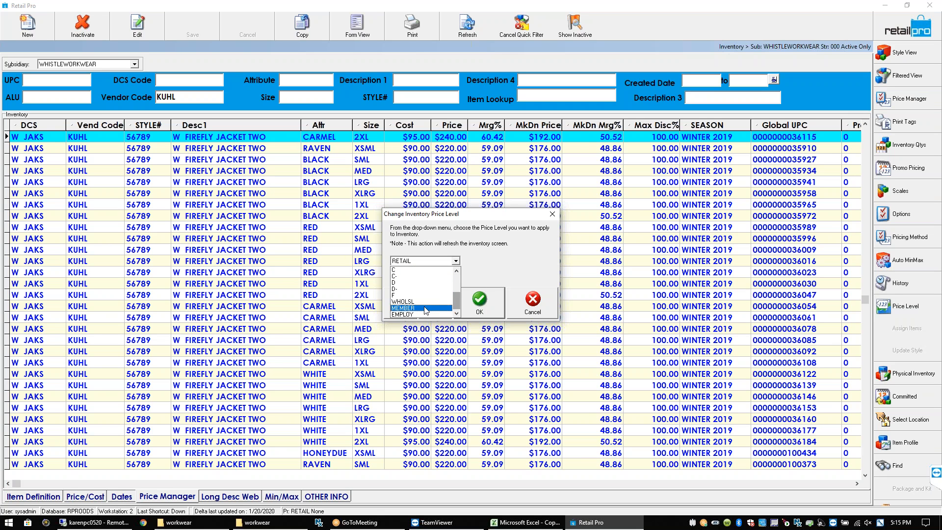
left_click(457, 271)
left_click(457, 271)
left_click(456, 272)
left_click(456, 271)
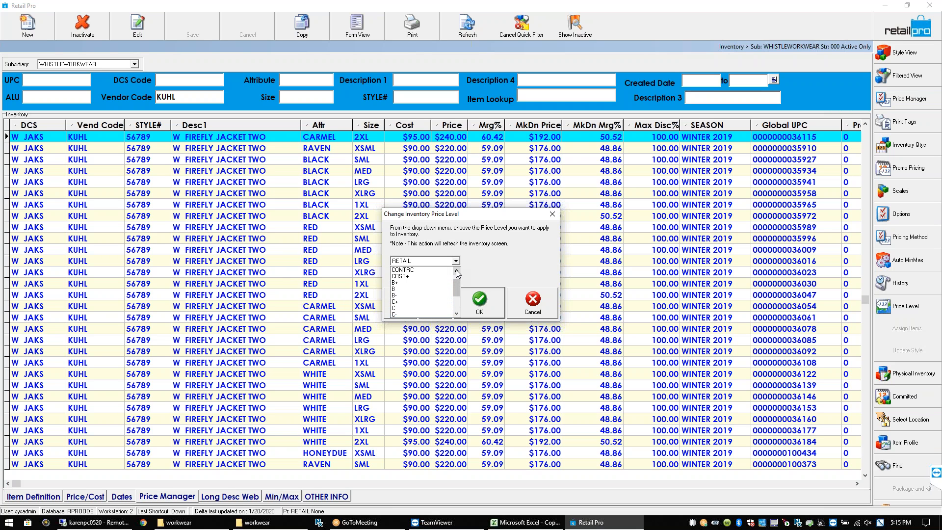
left_click(457, 271)
left_click(457, 271)
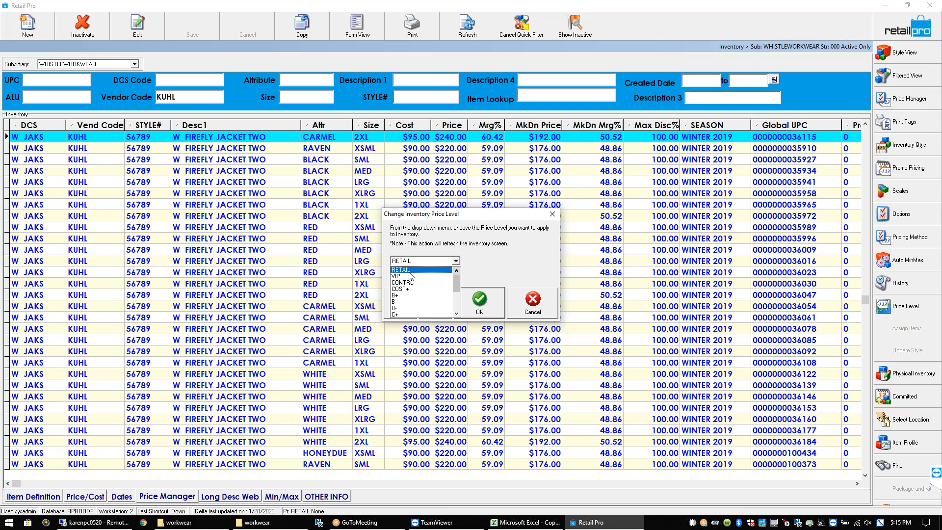
left_click_drag(458, 283, 460, 319)
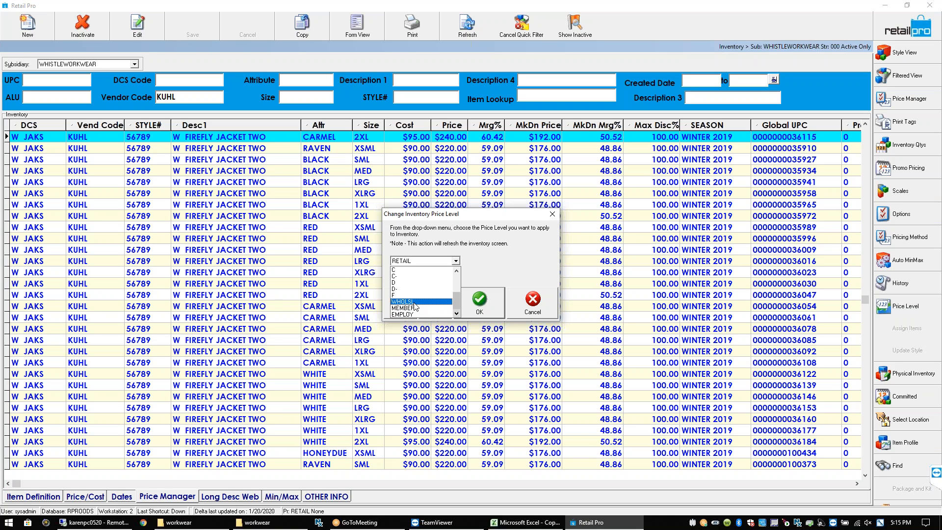
left_click(529, 316)
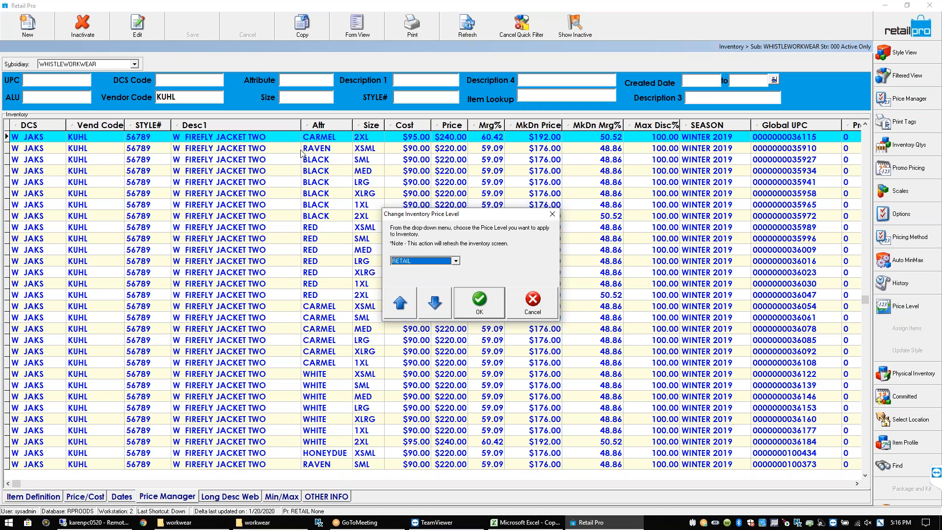
Cancel the price level change and confirm WHISTLEWORKWEAR as the subsidiary
left_click(518, 322)
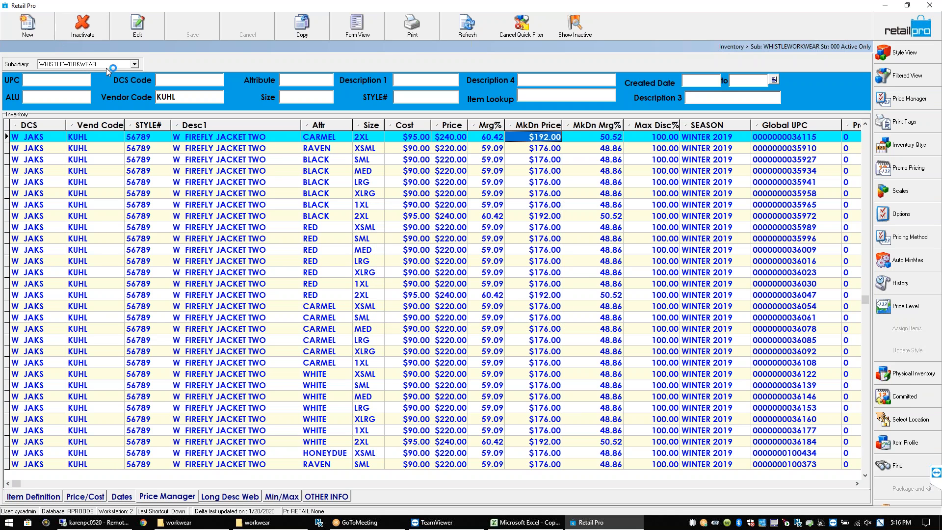
left_click(134, 64)
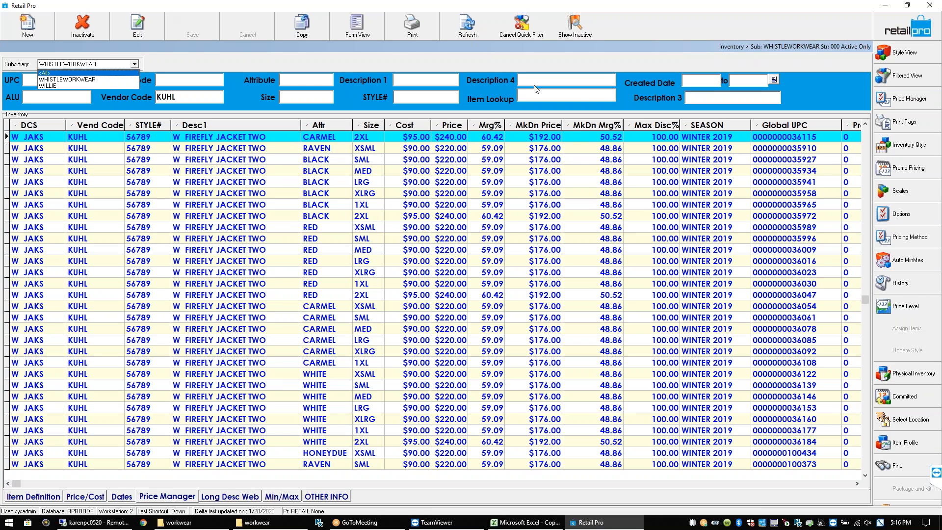
left_click(555, 140)
Inspect the RAVEN XSML and RED 2XL markdown and regular prices, then open Price Manager
left_click(552, 148)
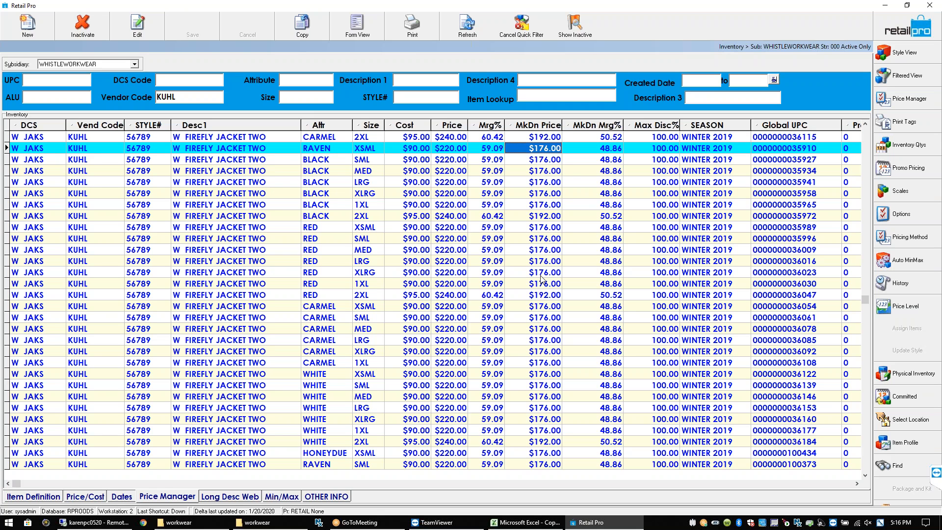
left_click(444, 298)
left_click(444, 298)
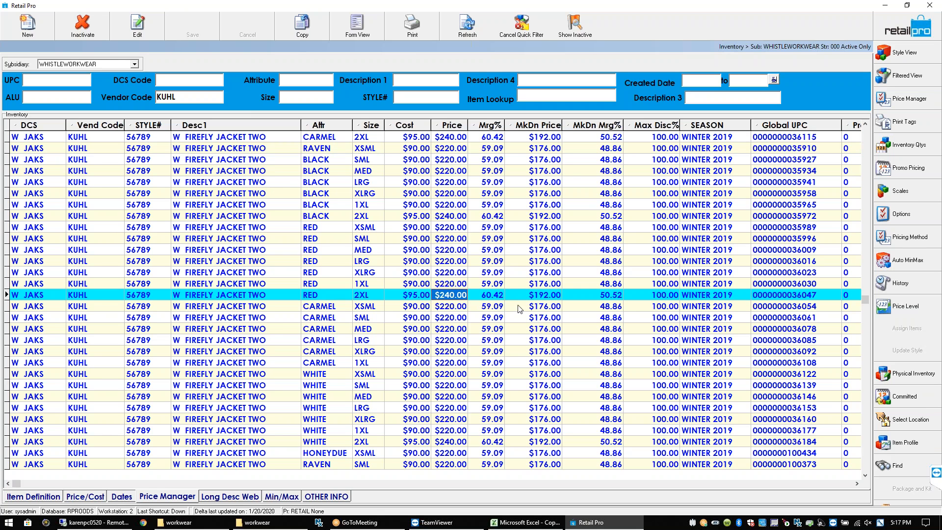
left_click(547, 295)
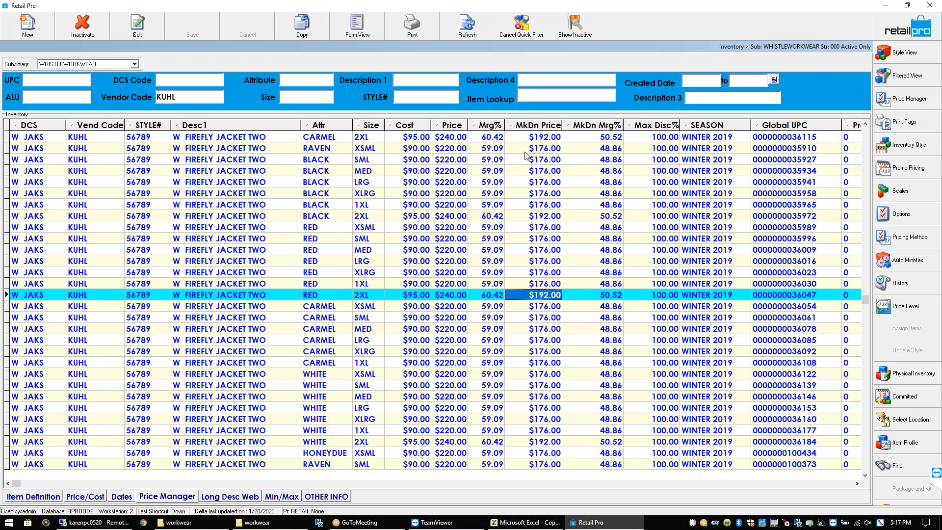
left_click(551, 149)
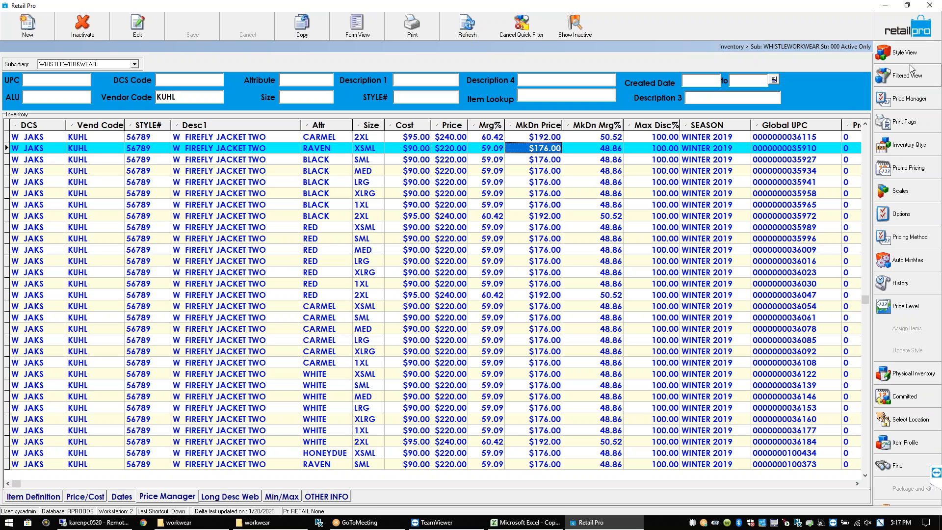
left_click(456, 150)
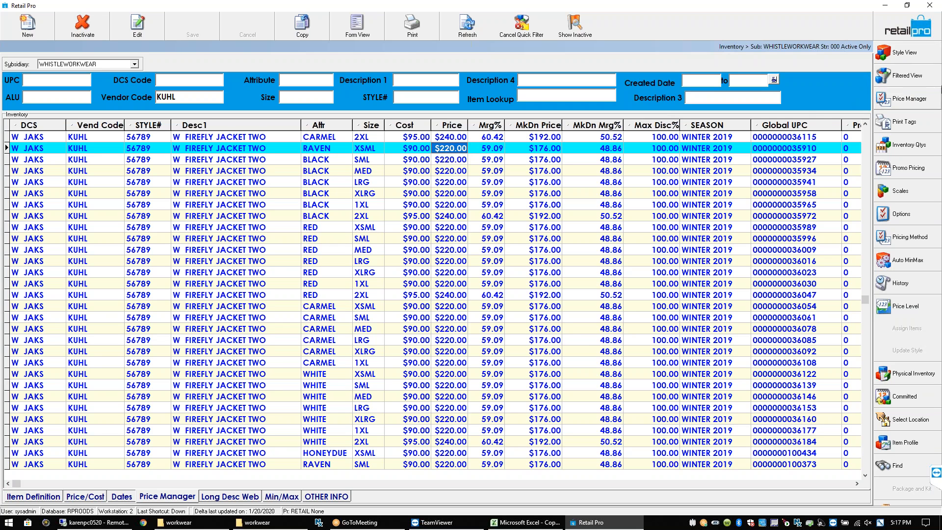
left_click(904, 101)
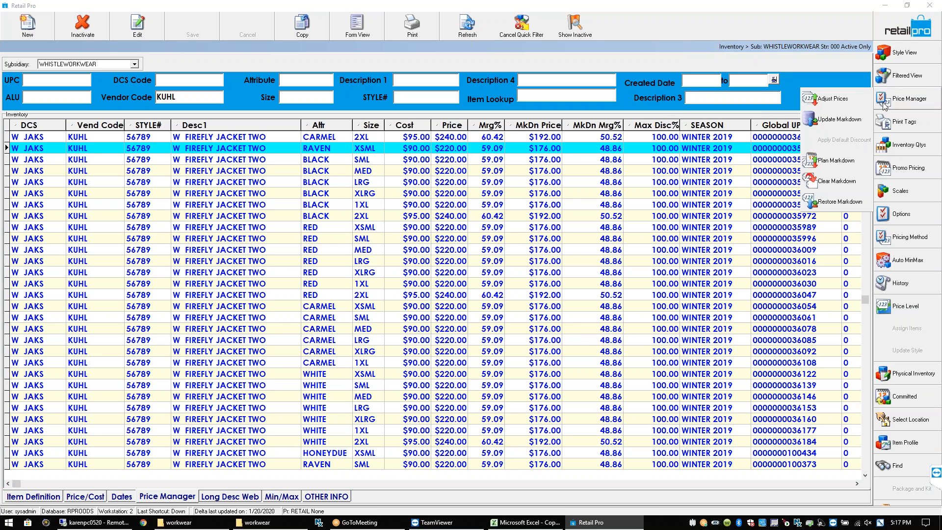
Subtract a fixed $1 amount from retail, giving $219 and $239 markdowns
left_click(832, 98)
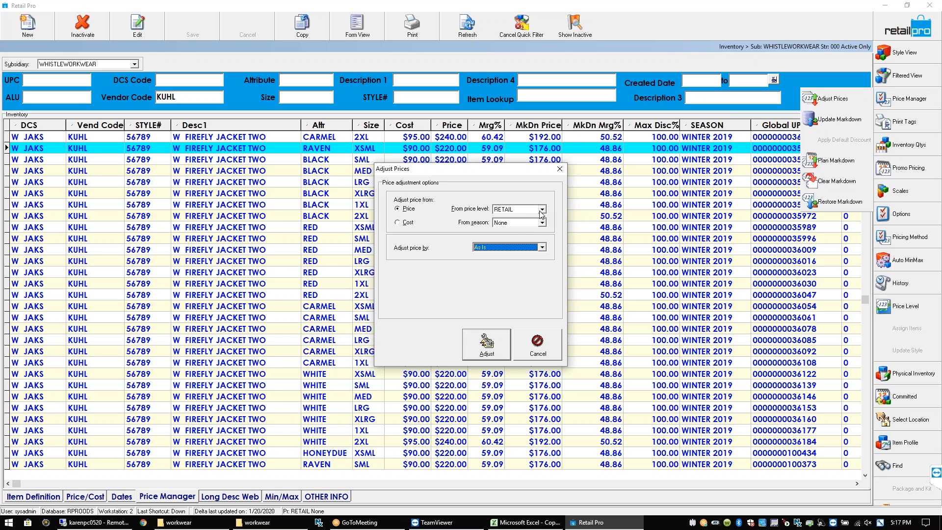
left_click(542, 248)
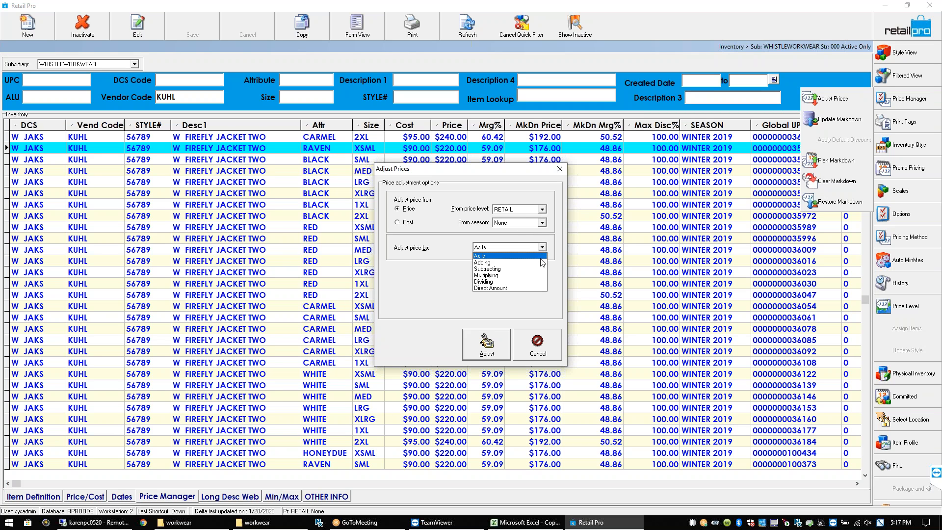
left_click(535, 269)
left_click(542, 275)
left_click(530, 284)
left_click(510, 302)
type("1")
left_click(491, 349)
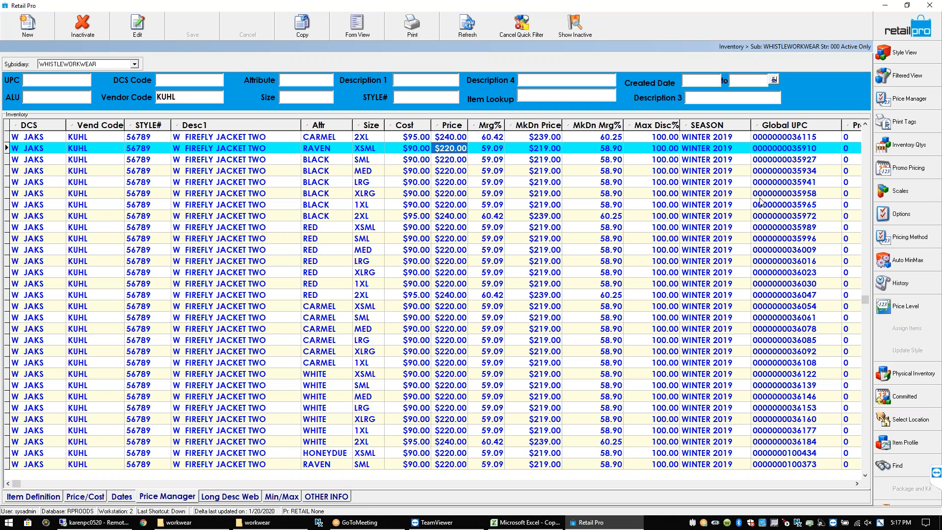
Subtract a fixed $50 amount, making markdowns $170 and $190 for 2XL
left_click(915, 101)
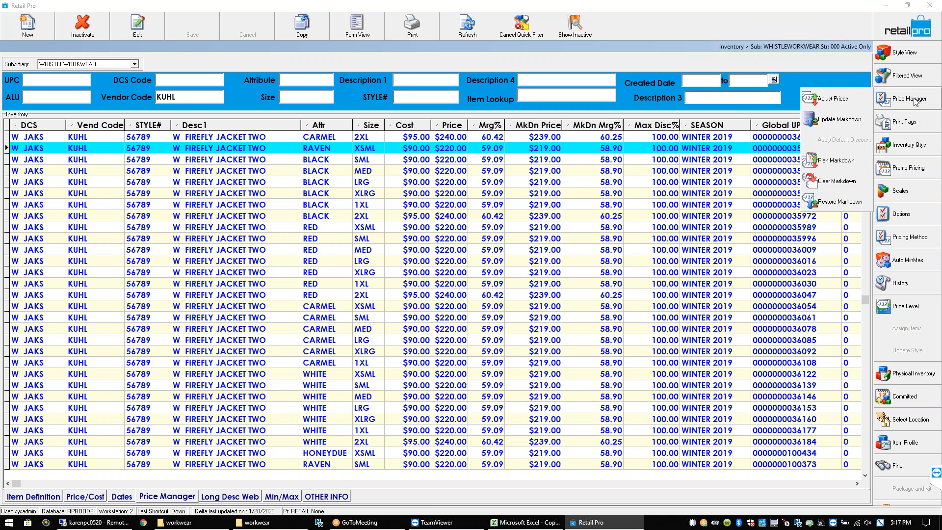
left_click(822, 100)
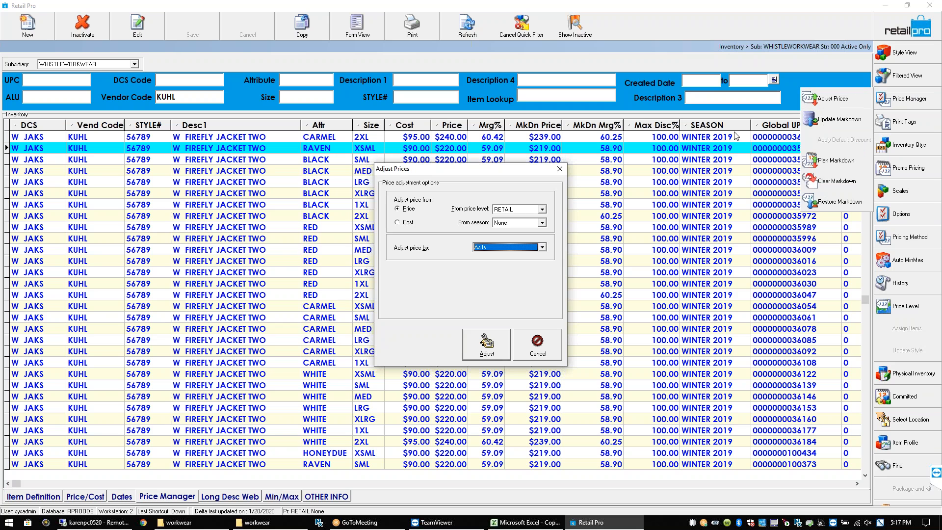
left_click(542, 247)
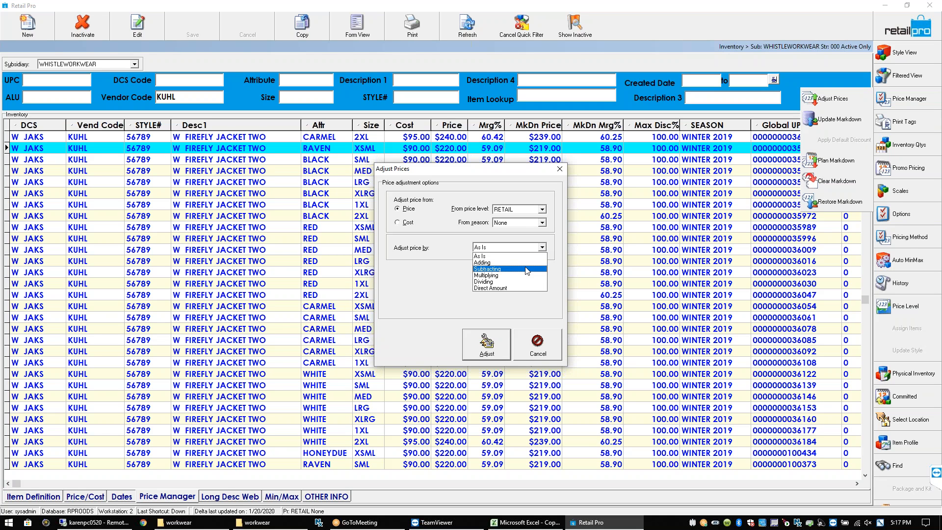
left_click(526, 270)
left_click(542, 275)
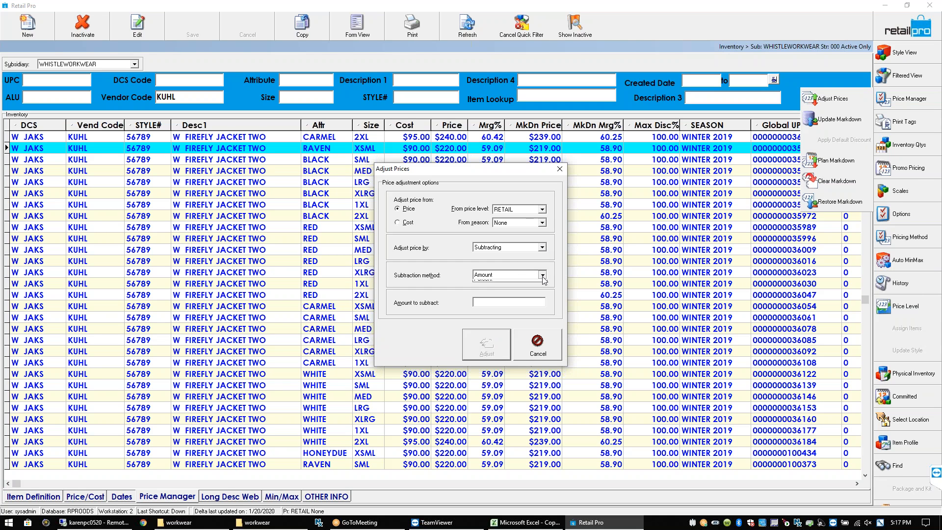
left_click(535, 283)
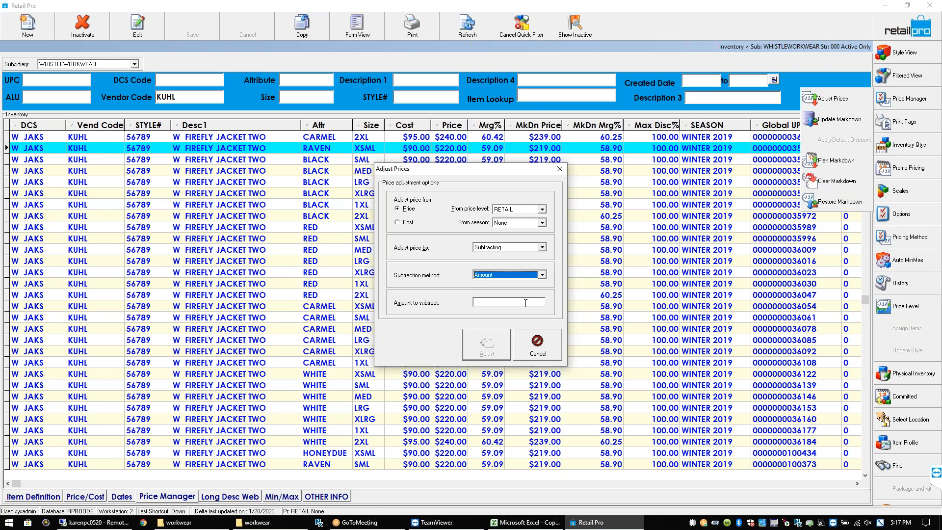
left_click(525, 302)
type("50")
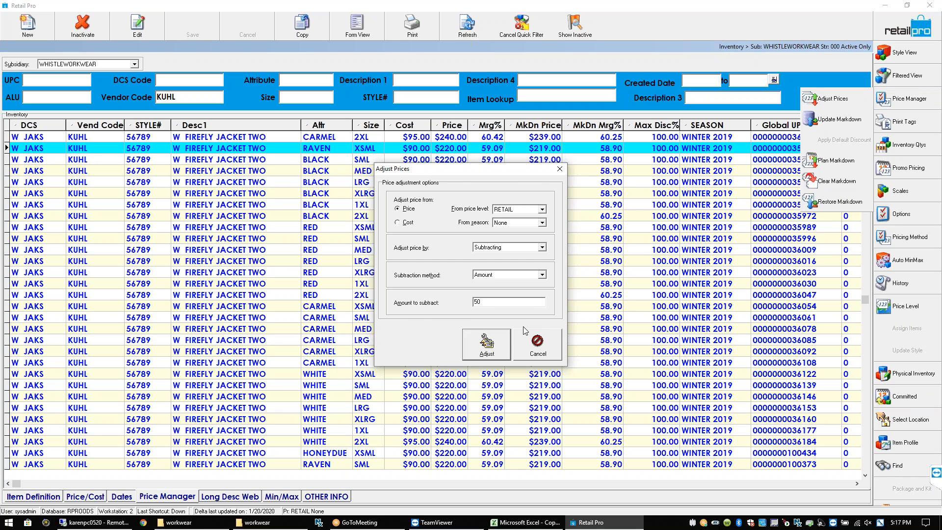
left_click(498, 346)
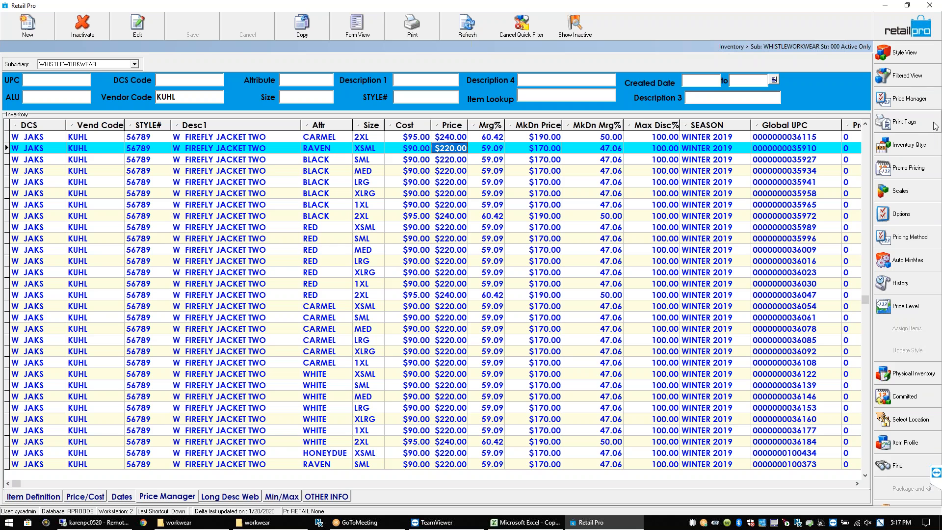
Apply a direct markdown amount of 179 to all jackets and check the RED XSML row
left_click(912, 101)
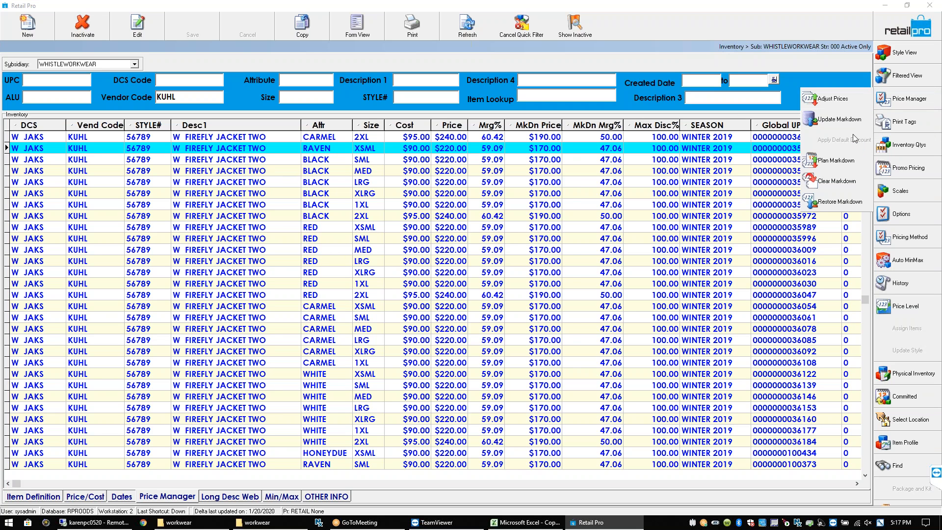
left_click(833, 98)
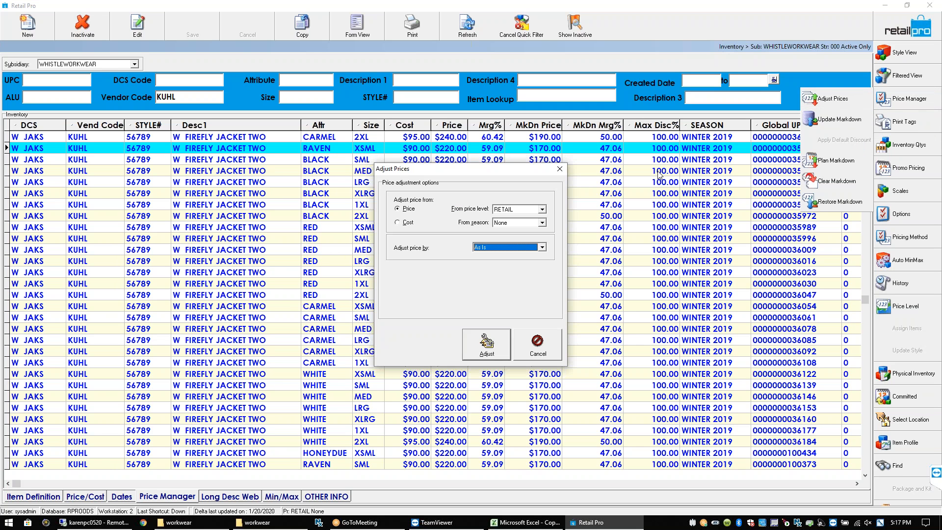
left_click(541, 246)
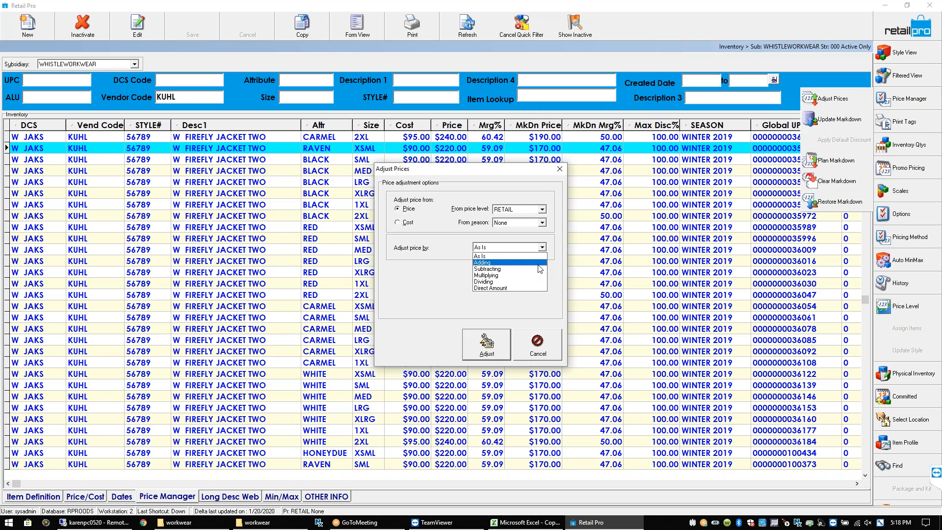
left_click(528, 288)
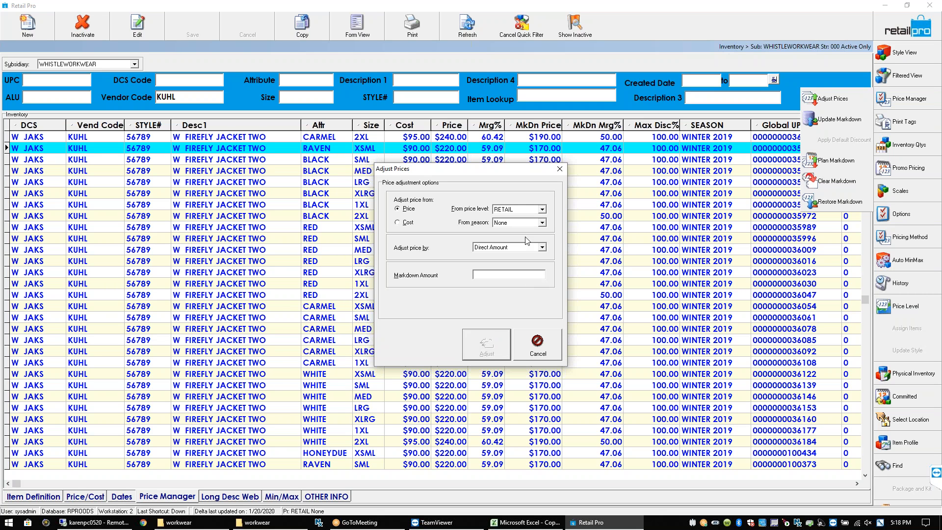
left_click(494, 275)
type("179")
left_click(487, 343)
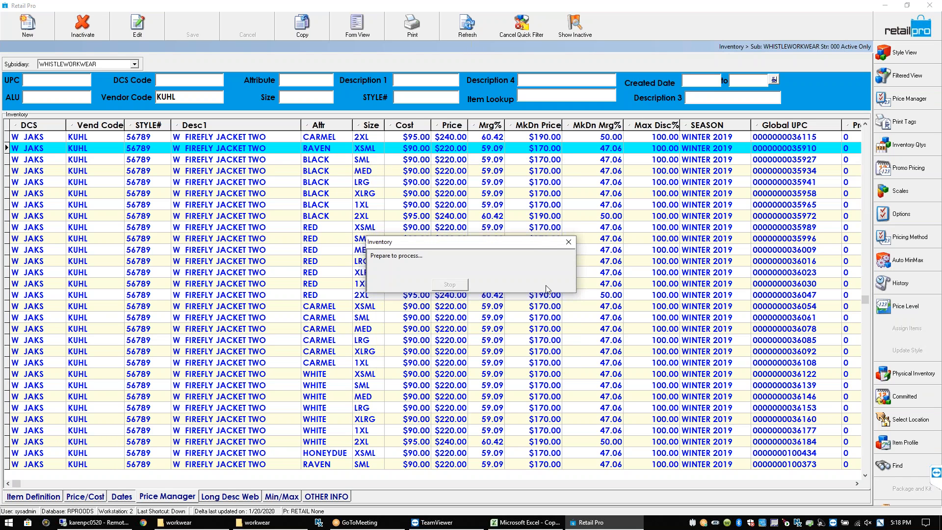
left_click(547, 222)
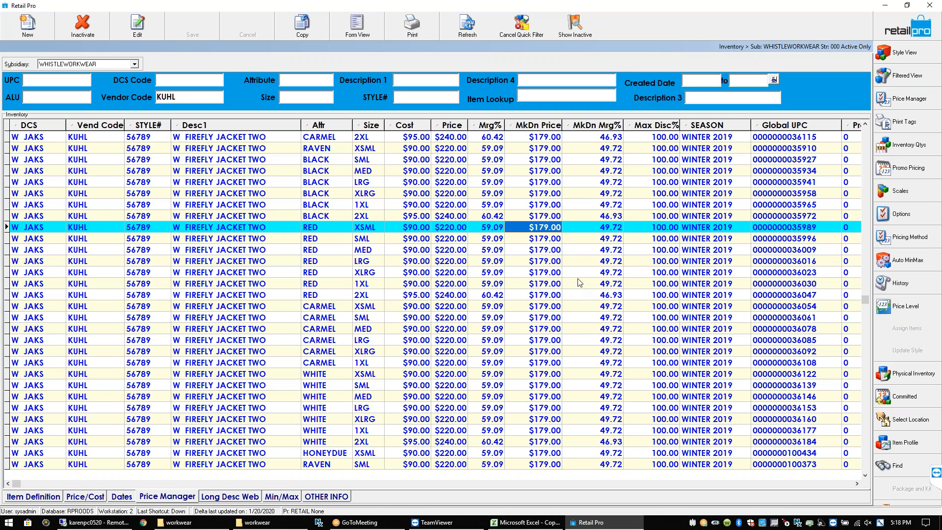
Check the KUHL filter and WHISTLEWORKWEAR subsidiary, select the BLACK rows, and open Price Manager
double_click(178, 97)
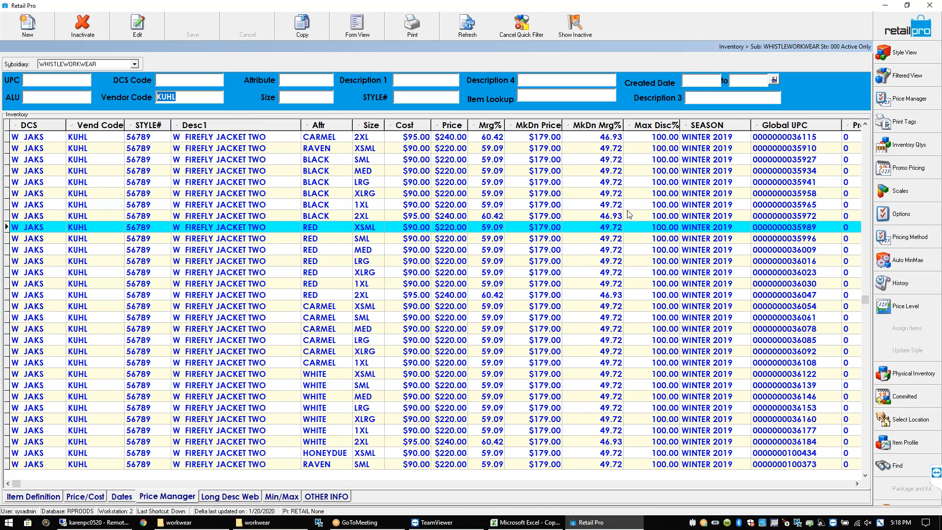
left_click(599, 216)
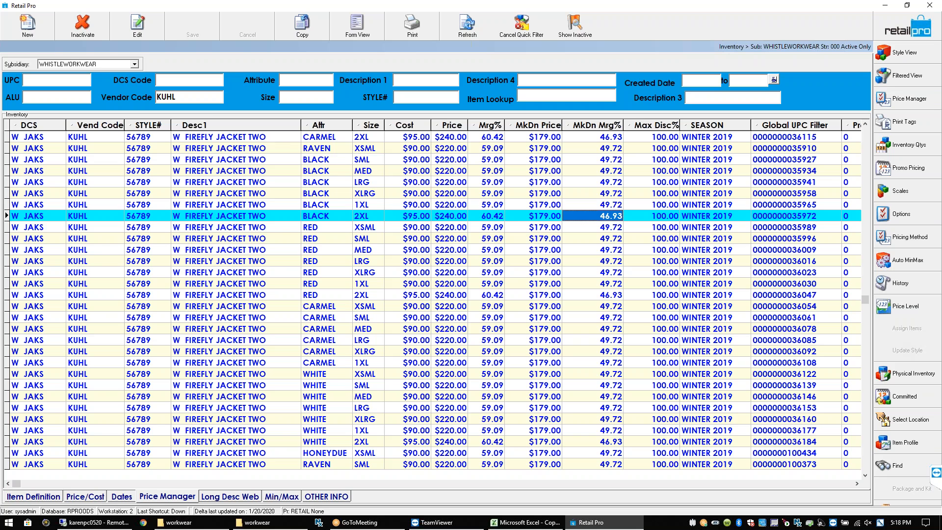
left_click(136, 64)
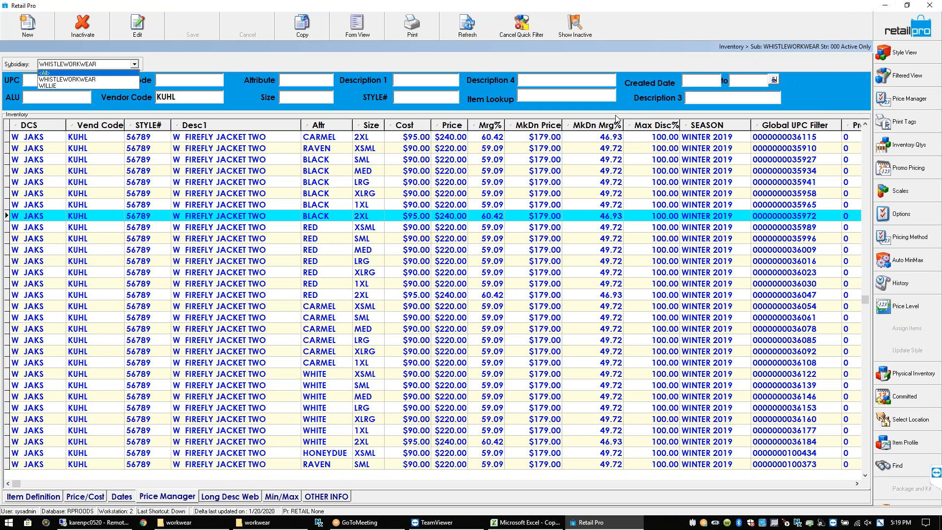
left_click(601, 173)
left_click(549, 182)
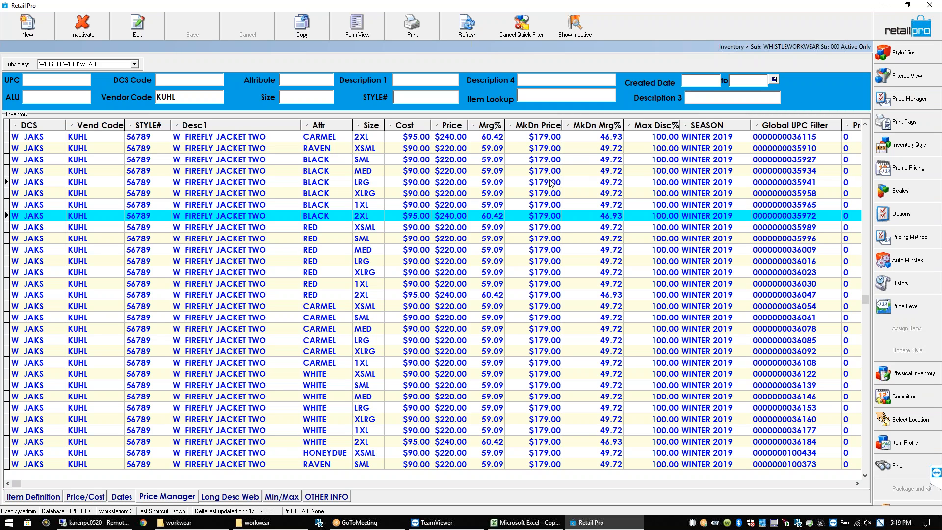
left_click(908, 102)
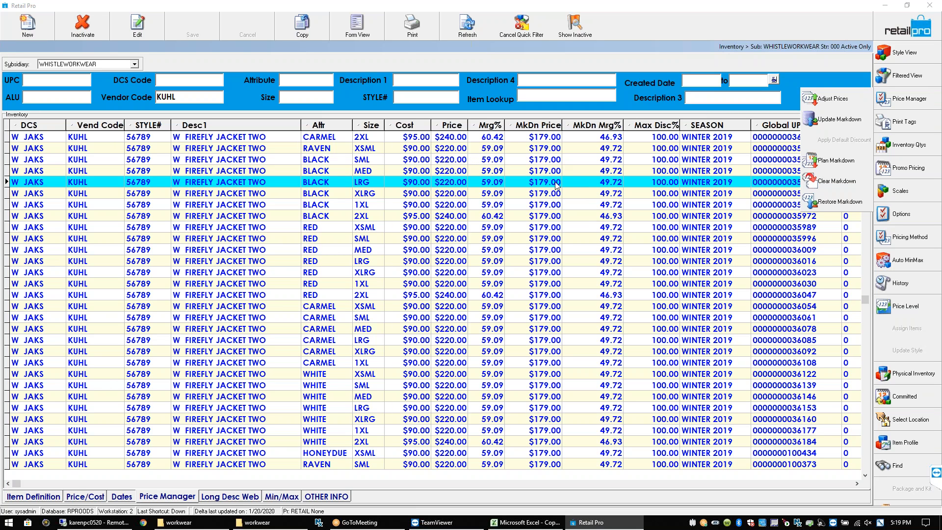
Plan a RETAIL markdown update set to activate on 7/24/2020
left_click(839, 126)
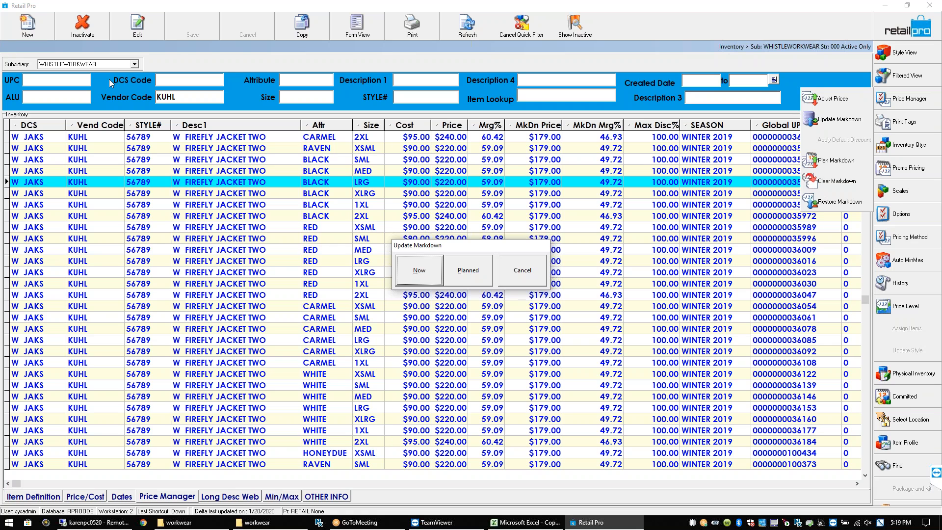
left_click(462, 273)
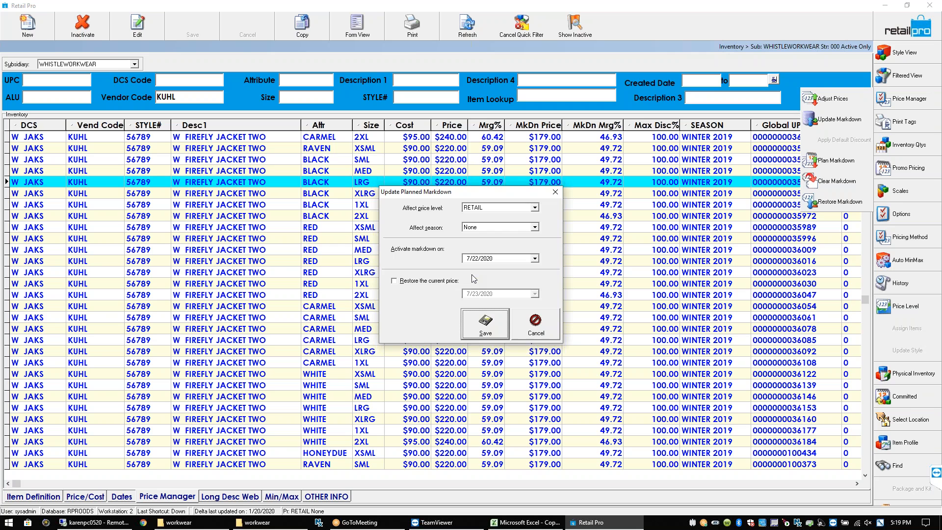
left_click(535, 208)
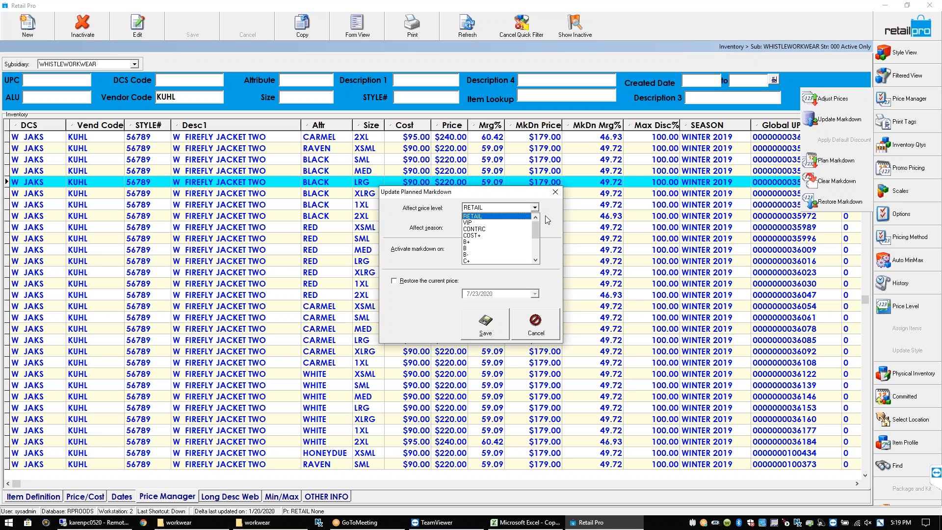
left_click(546, 213)
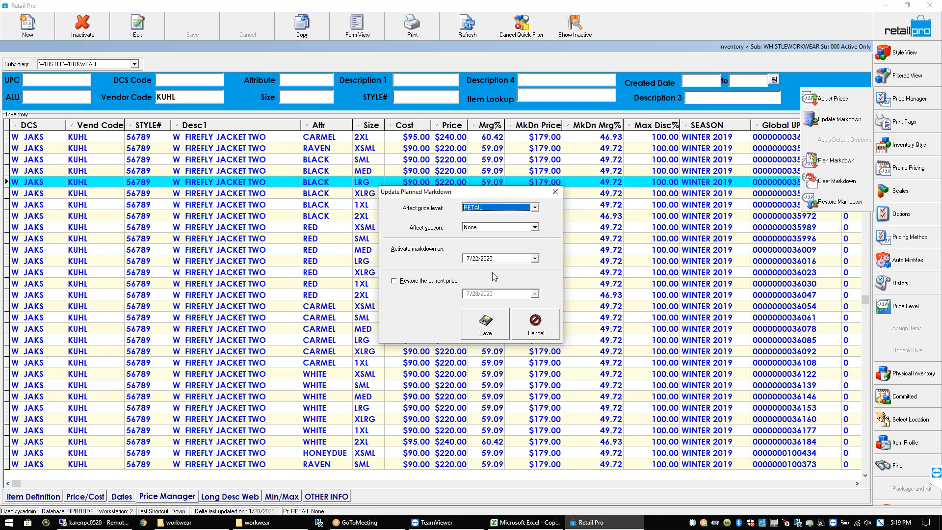
left_click(535, 259)
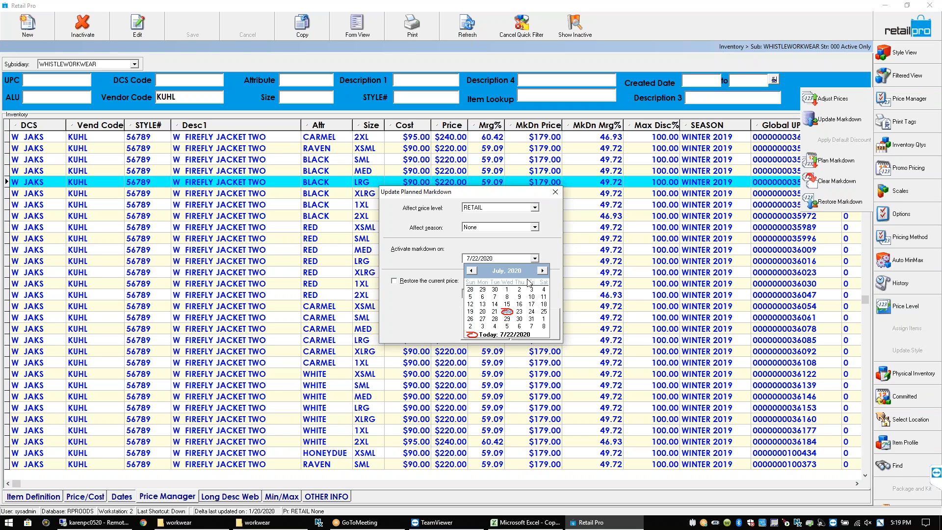
left_click(532, 311)
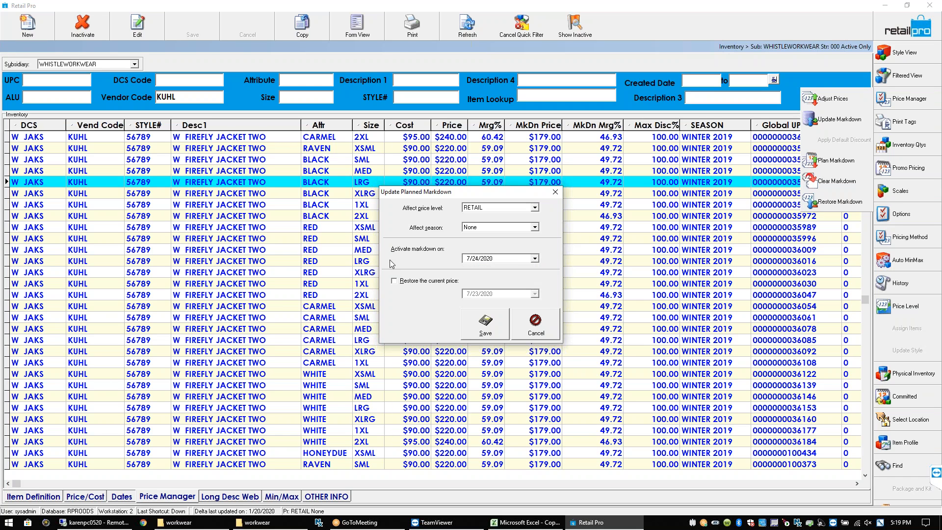
Enable restoring the current price on a later date, then save the planned markdown
left_click(398, 281)
left_click(535, 294)
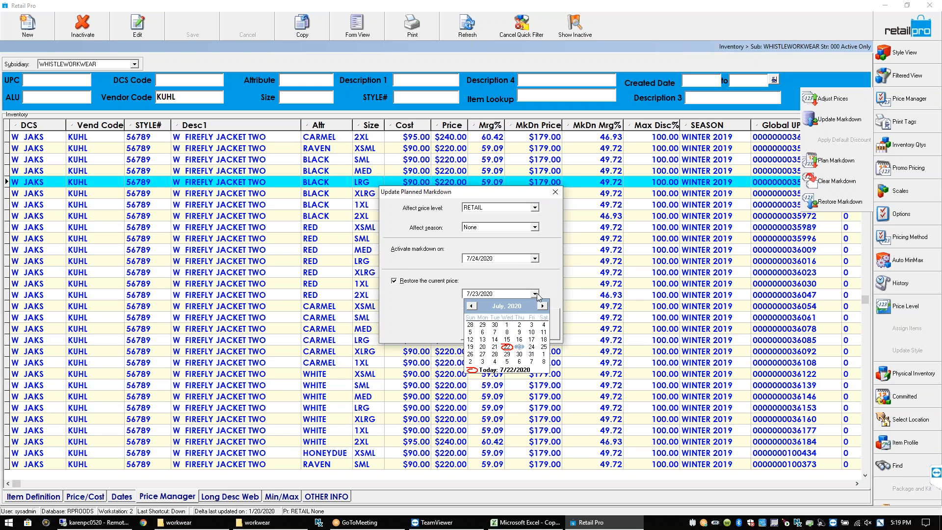
left_click(543, 348)
left_click(492, 324)
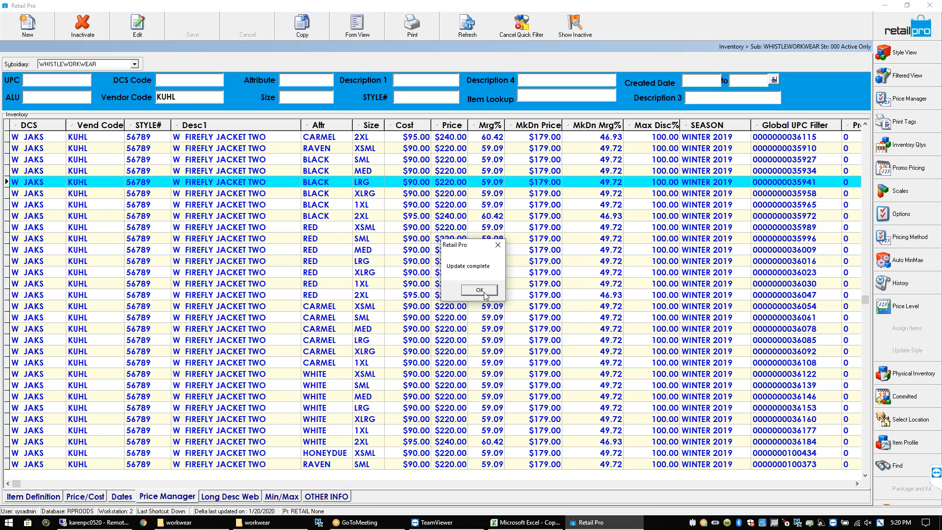
left_click(479, 289)
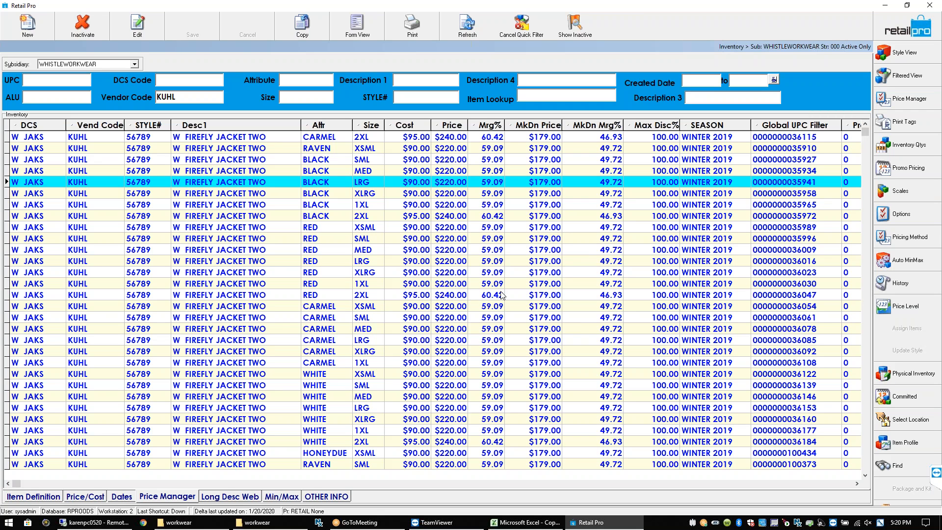
left_click(543, 194)
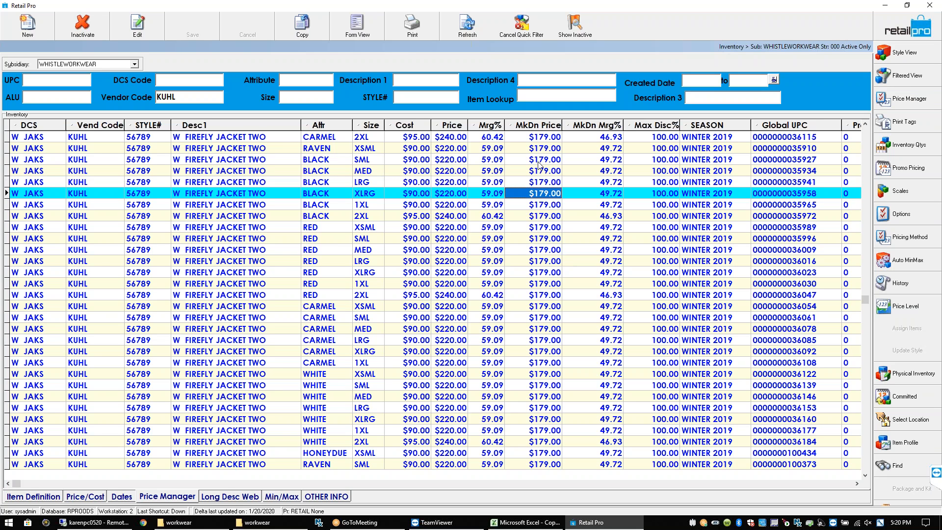
left_click(550, 182)
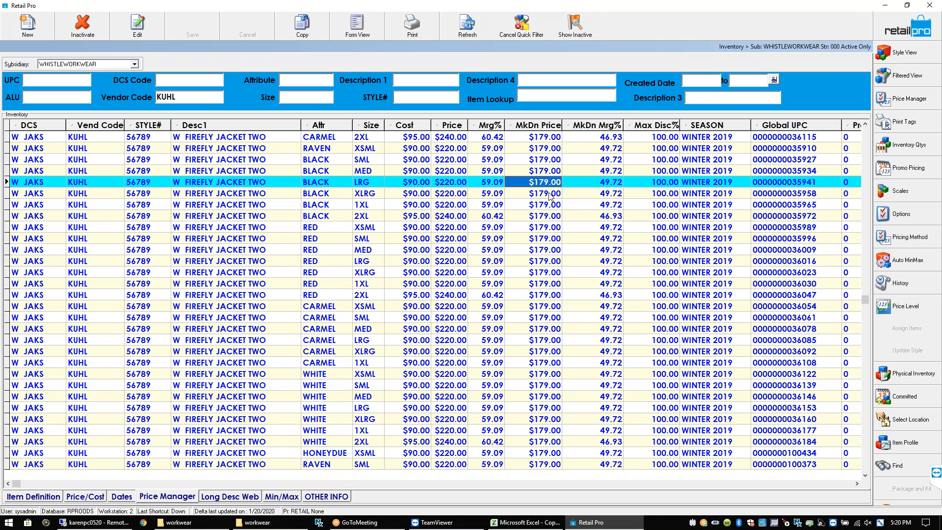
left_click(550, 196)
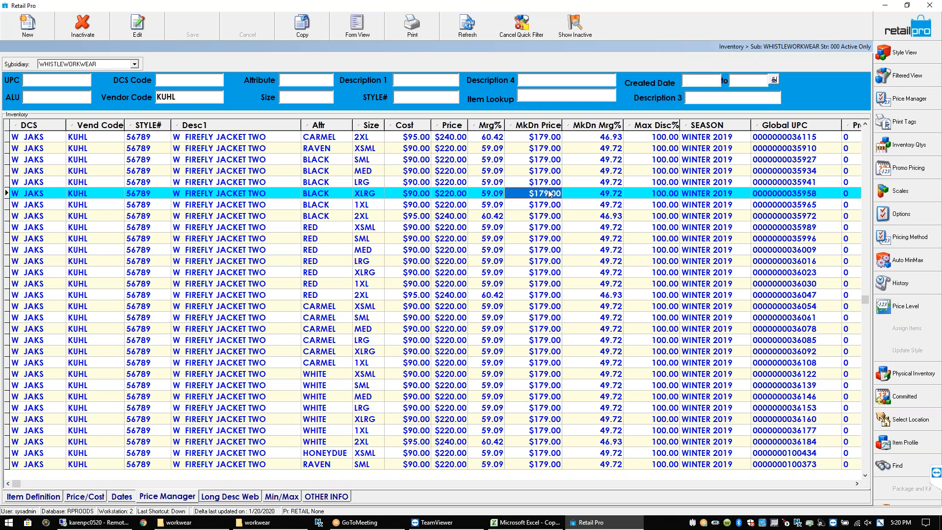
left_click(549, 140)
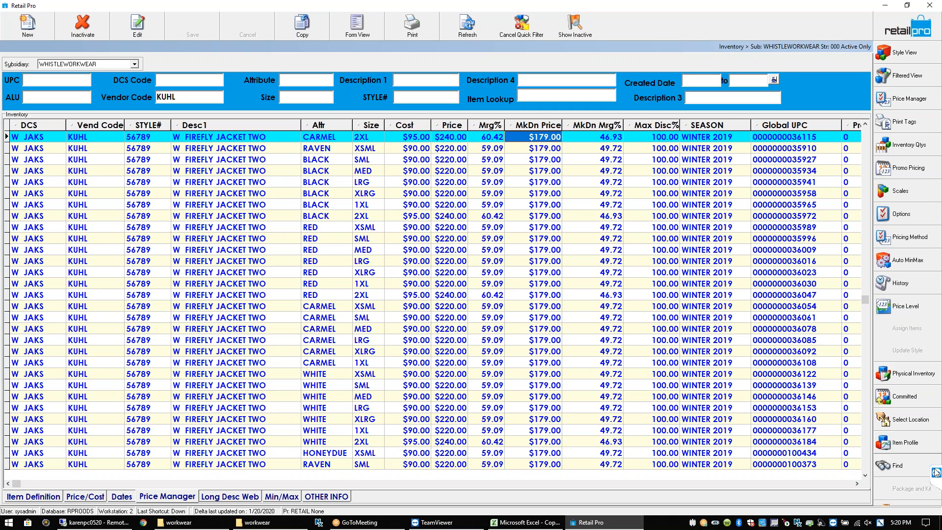
left_click(926, 427)
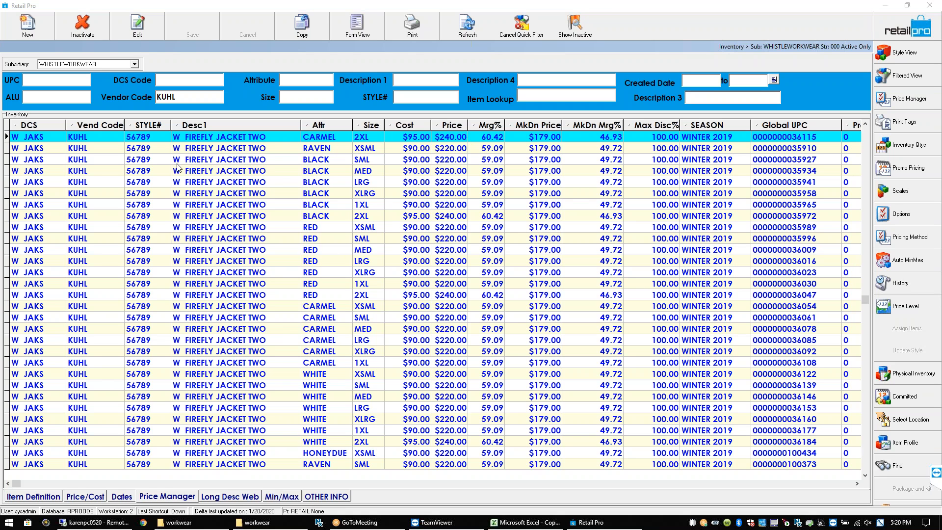
left_click(136, 65)
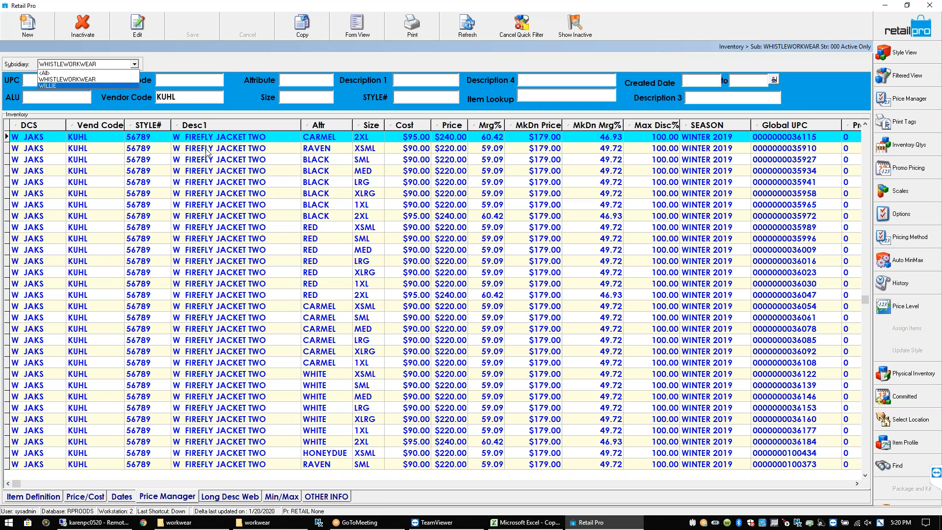
left_click(69, 79)
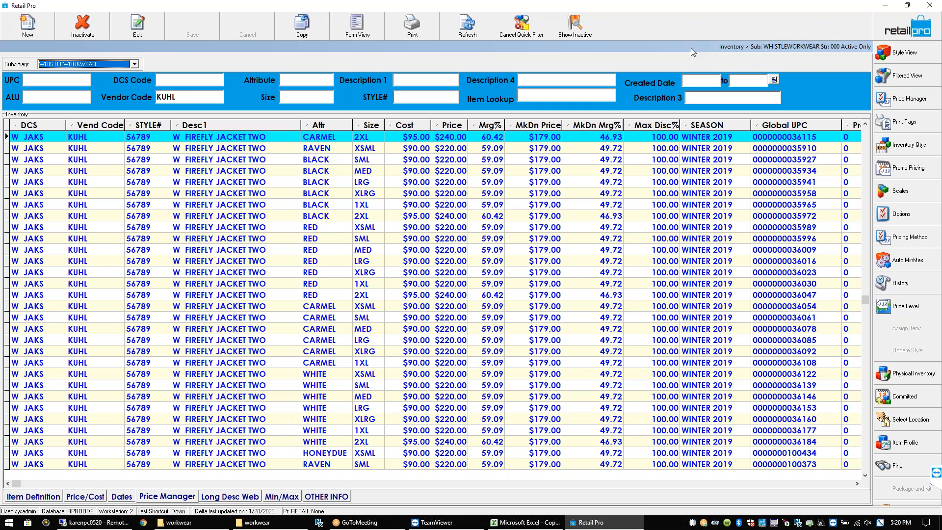
Select the BLACK MED, SML and 1XL rows and update the markdown now, cancelling the planned dialog
left_click(542, 172)
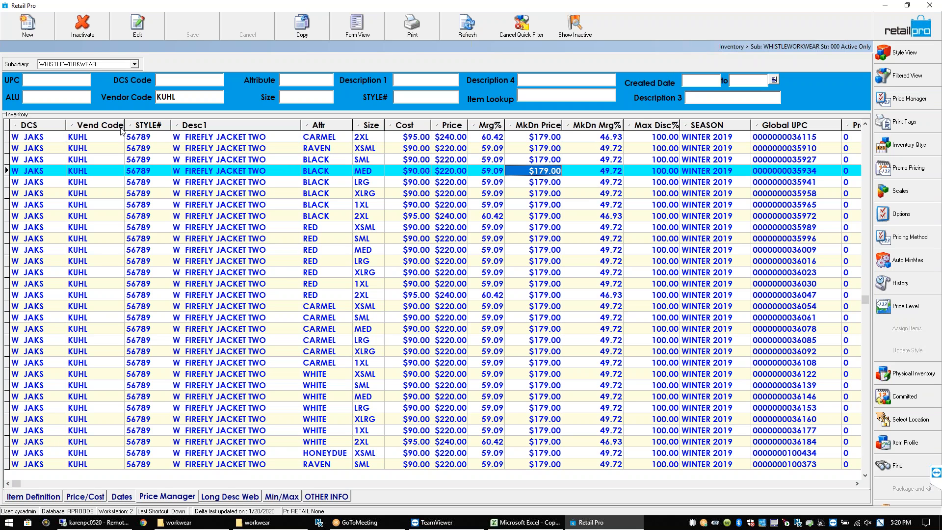
left_click(553, 159)
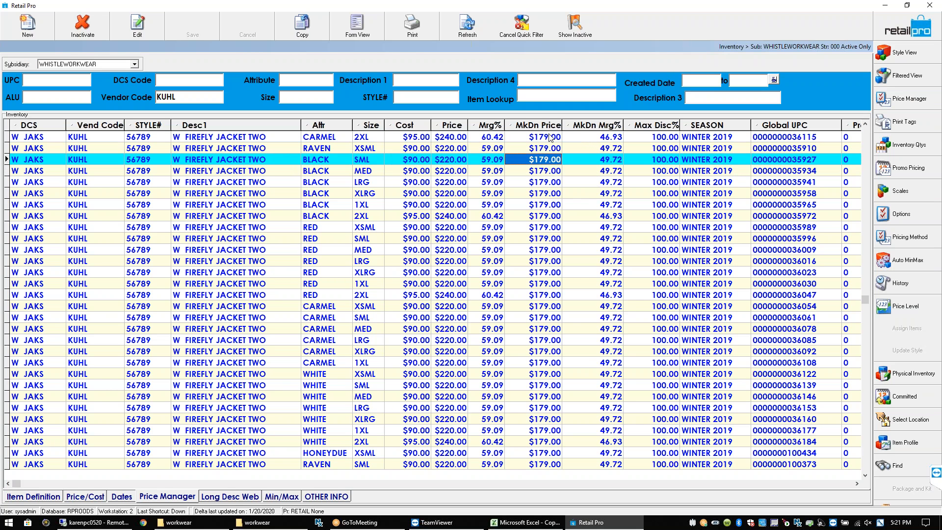
left_click(545, 205)
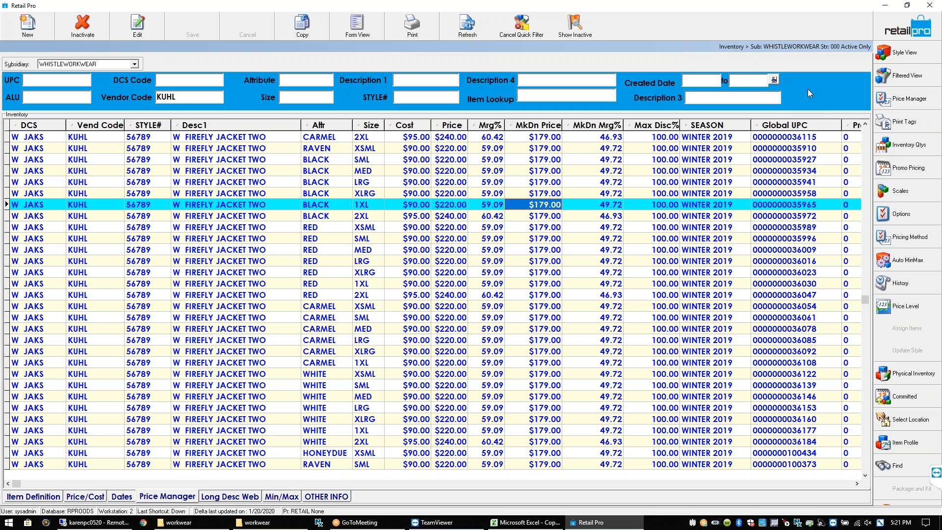
left_click(912, 97)
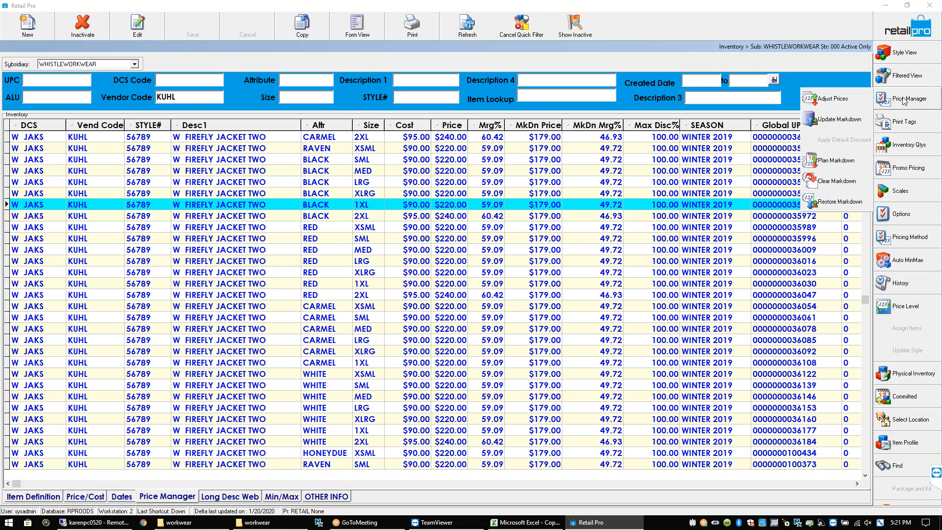
left_click(845, 121)
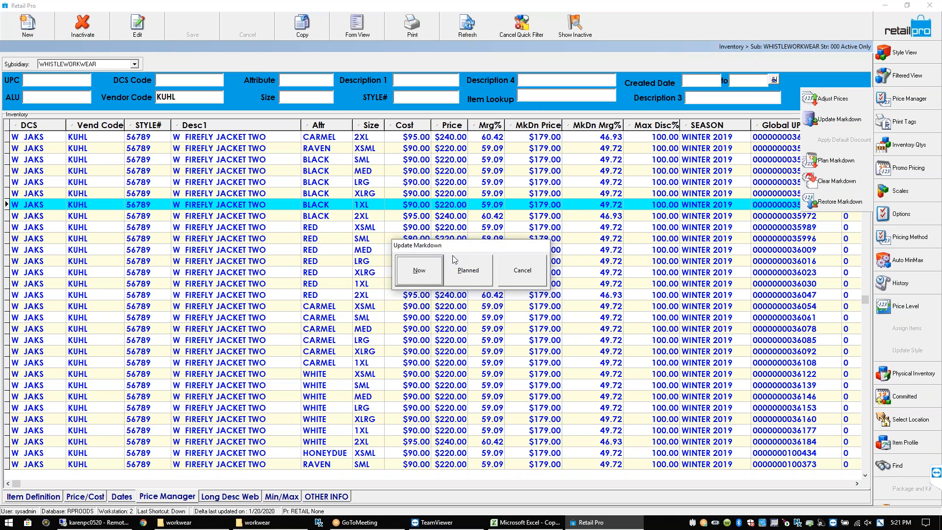
left_click(473, 272)
left_click(549, 329)
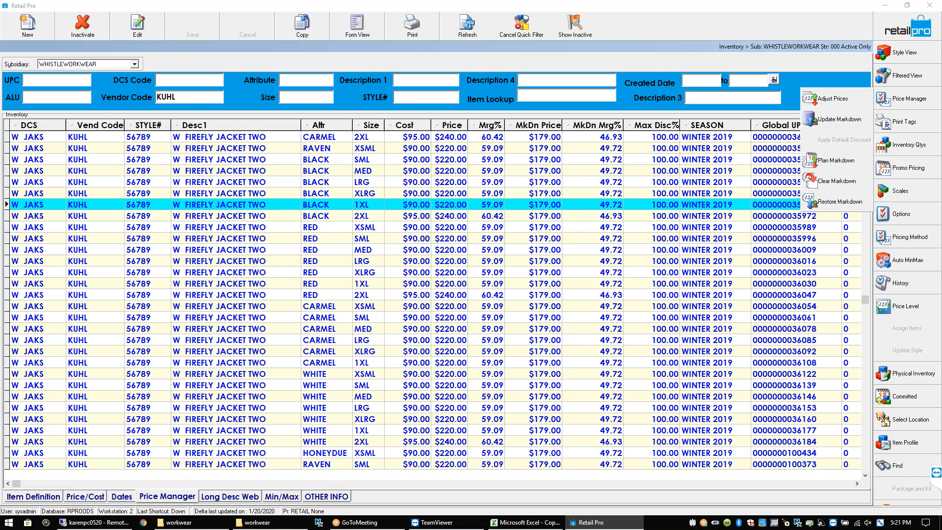
Keep WHISTLEWORKWEAR as the subsidiary and bring up the Filtered View criteria
left_click(134, 64)
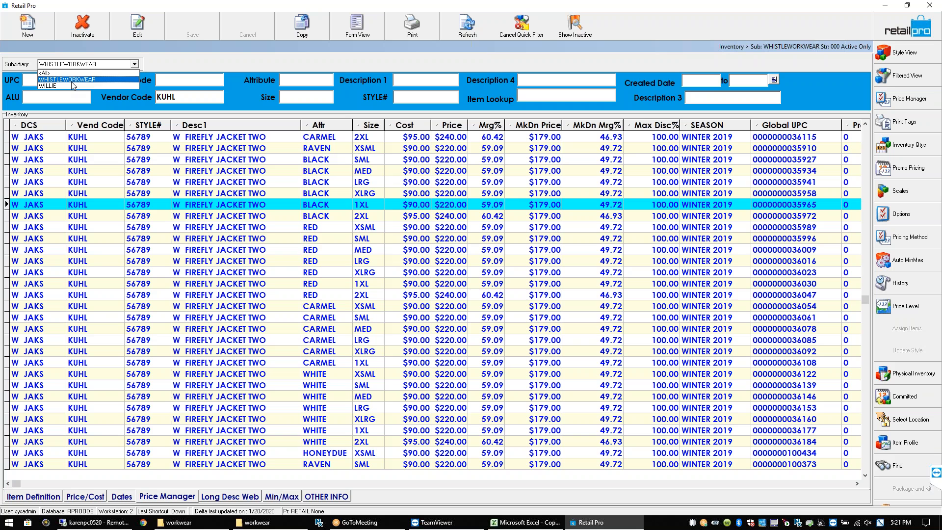
left_click(515, 185)
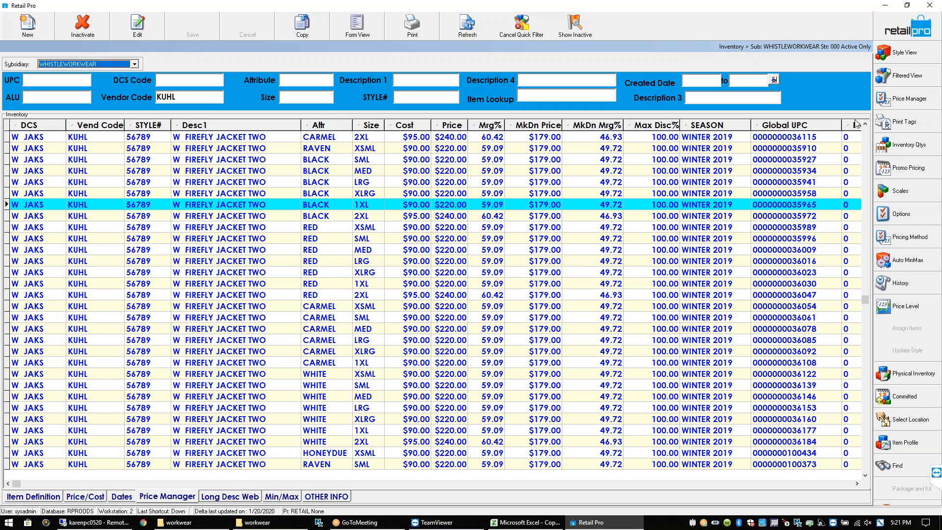
left_click(908, 77)
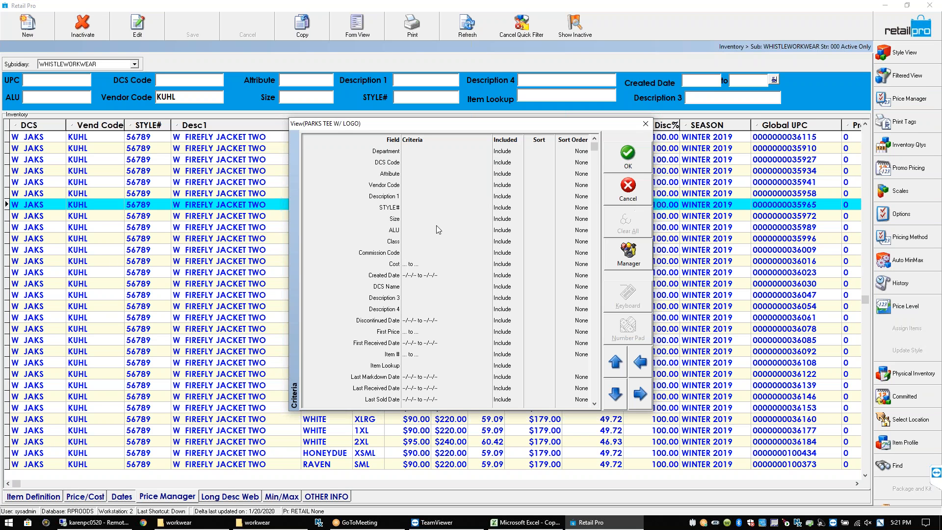
Load the Patagonia saved filter's criteria to review them, then close without applying
left_click(430, 208)
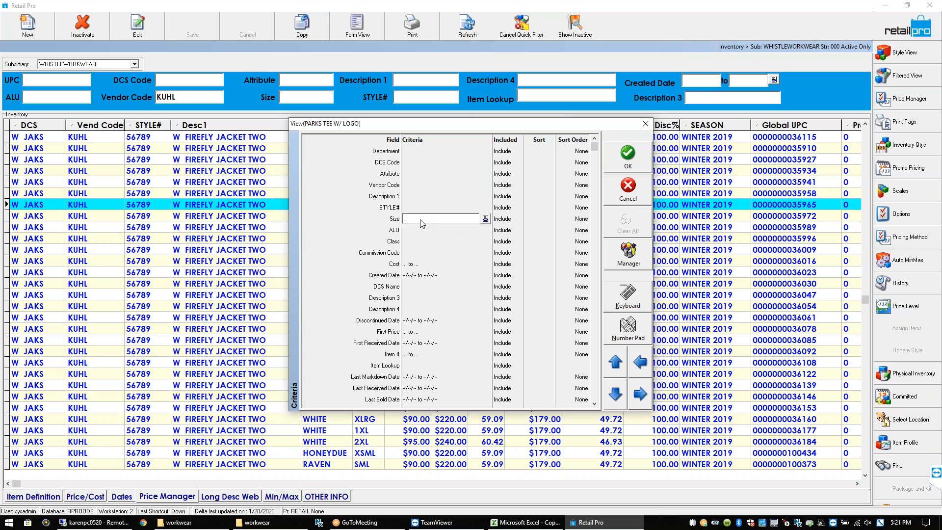
left_click(639, 260)
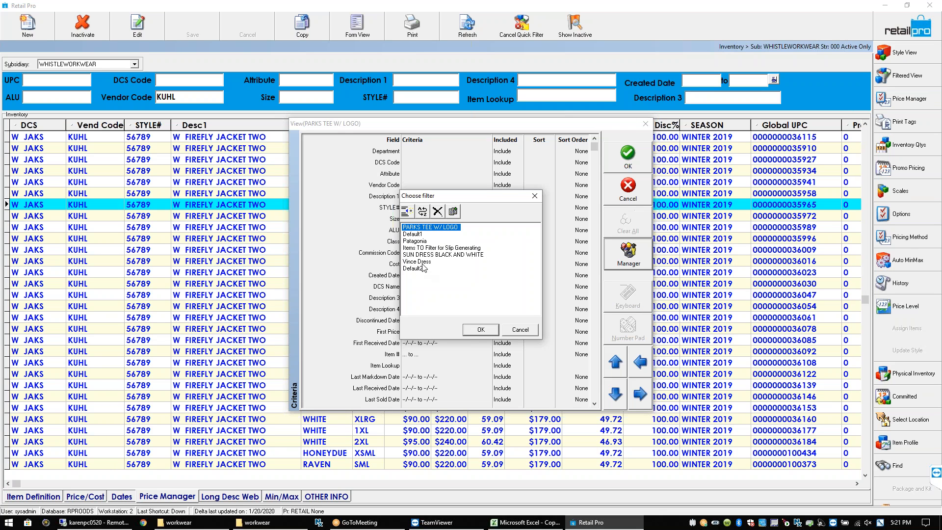
left_click(419, 241)
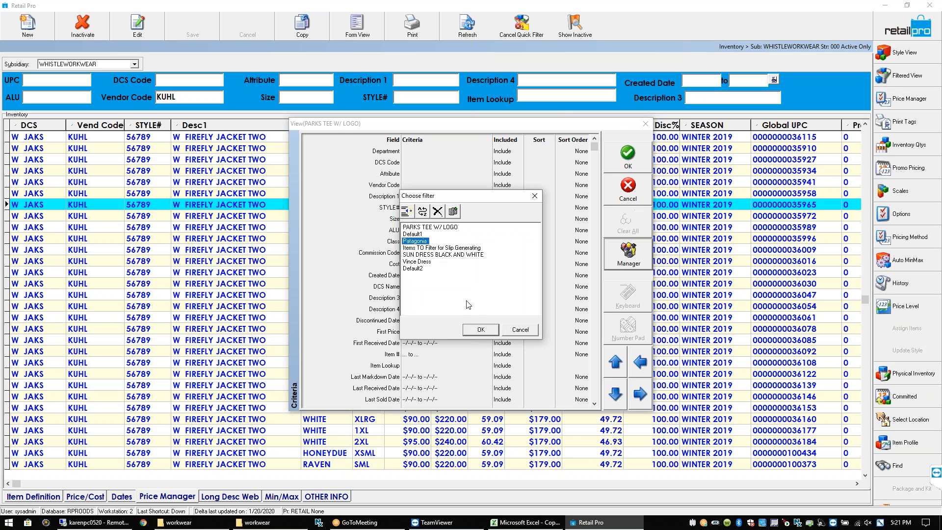
left_click(481, 329)
left_click(365, 175)
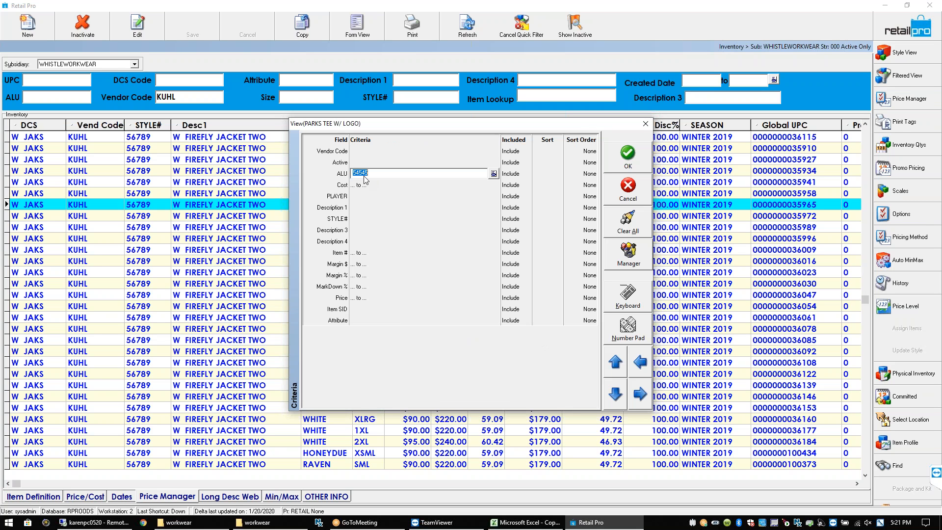
left_click(367, 196)
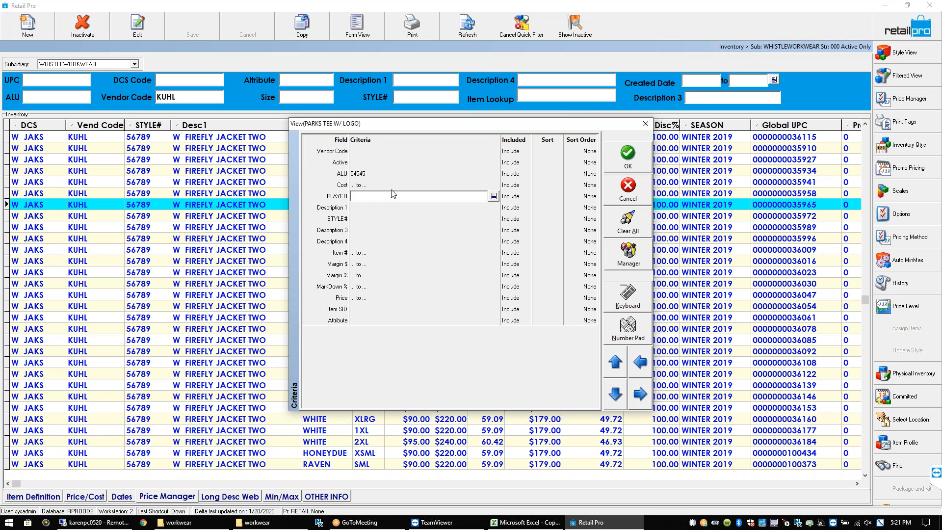
left_click(492, 196)
left_click(556, 371)
left_click(404, 230)
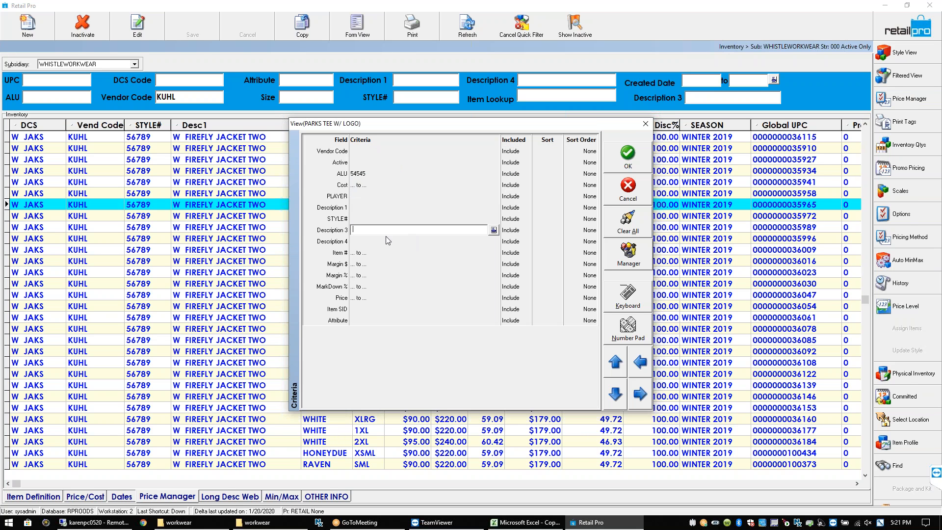
left_click(628, 197)
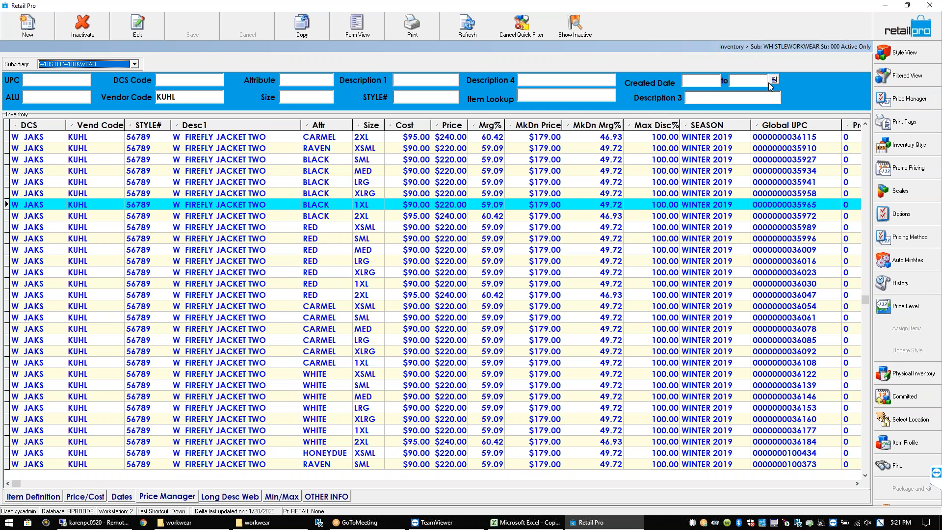
Filter the inventory by Vendor Code KUHL for the jacket items
left_click(907, 76)
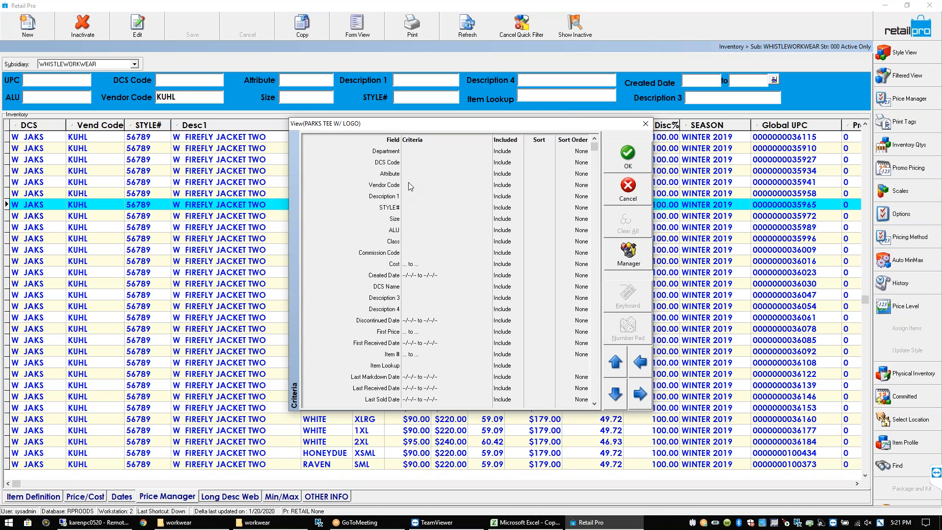
left_click(412, 185)
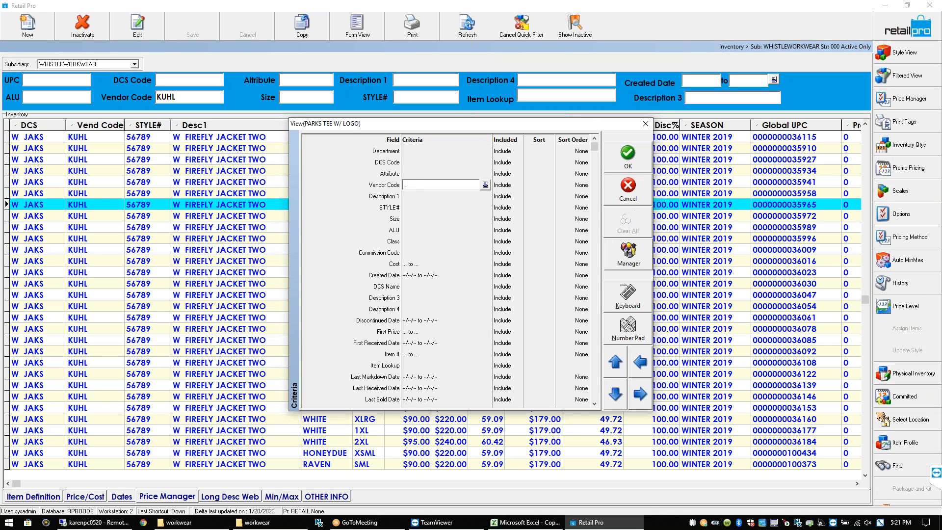
type("KUHL")
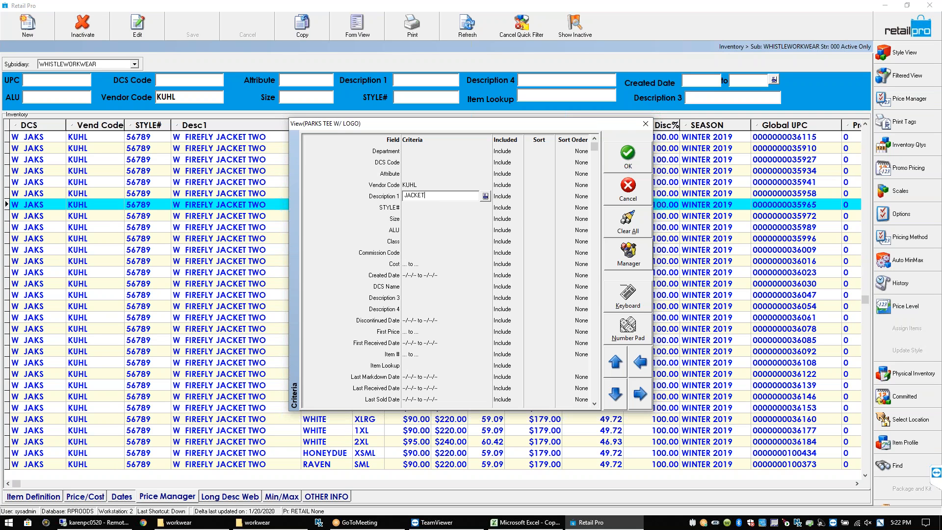
left_click(624, 159)
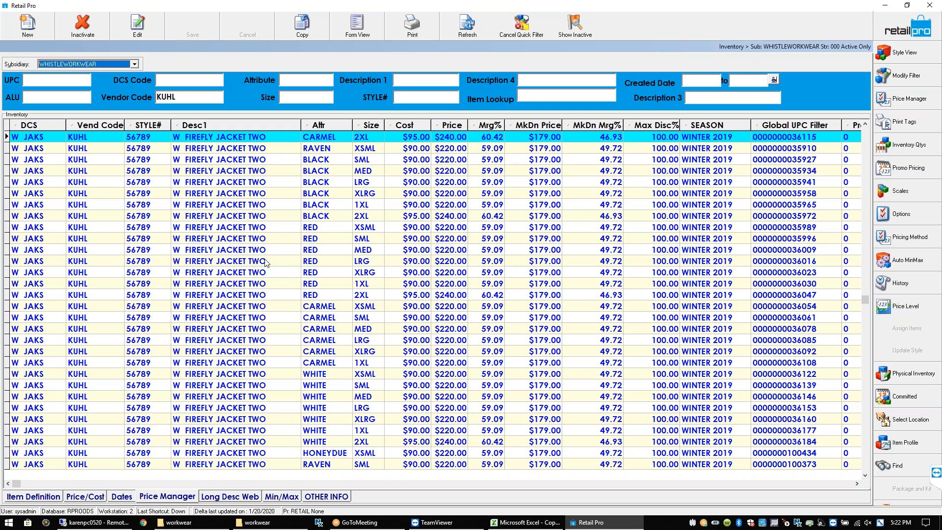
Enter XSML in the header Size lookup to list only the eight XSML jackets
left_click(228, 206)
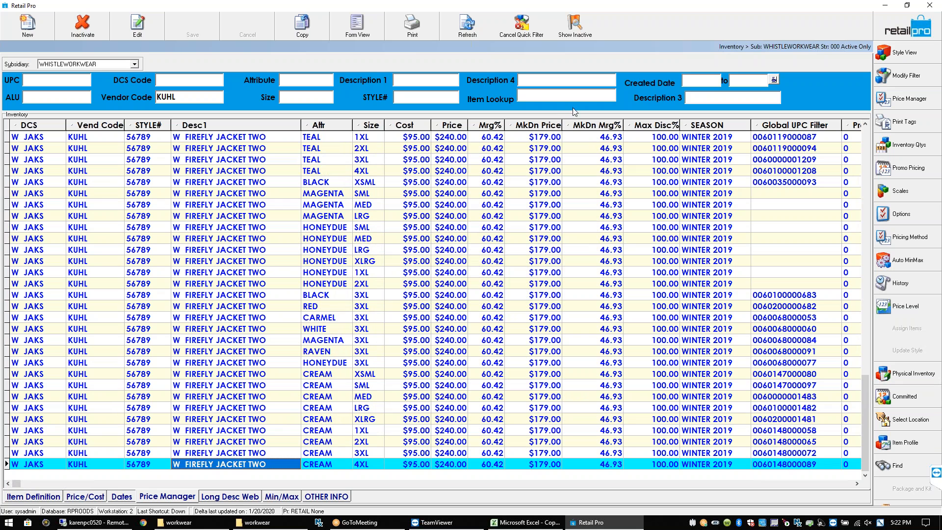
left_click(376, 163)
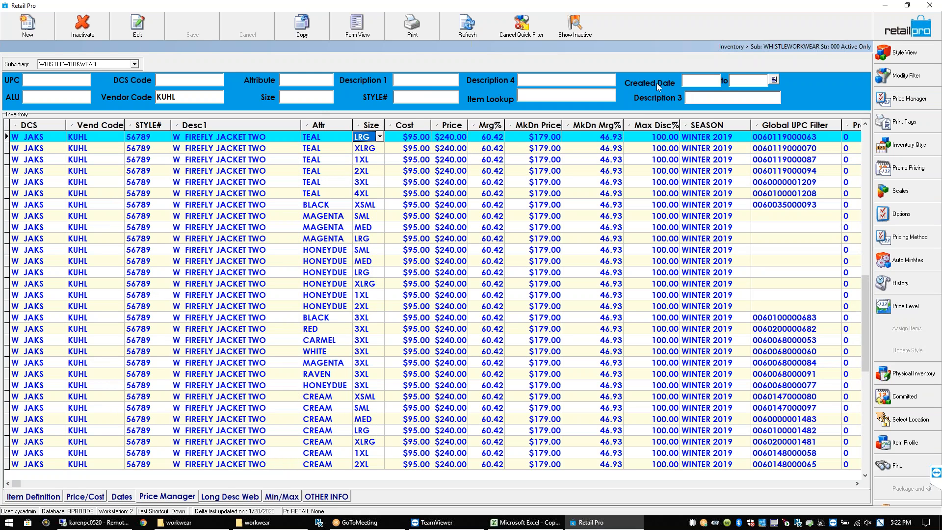
left_click(289, 97)
type("XXL")
key("BackSpace")
type("SML")
key("Return")
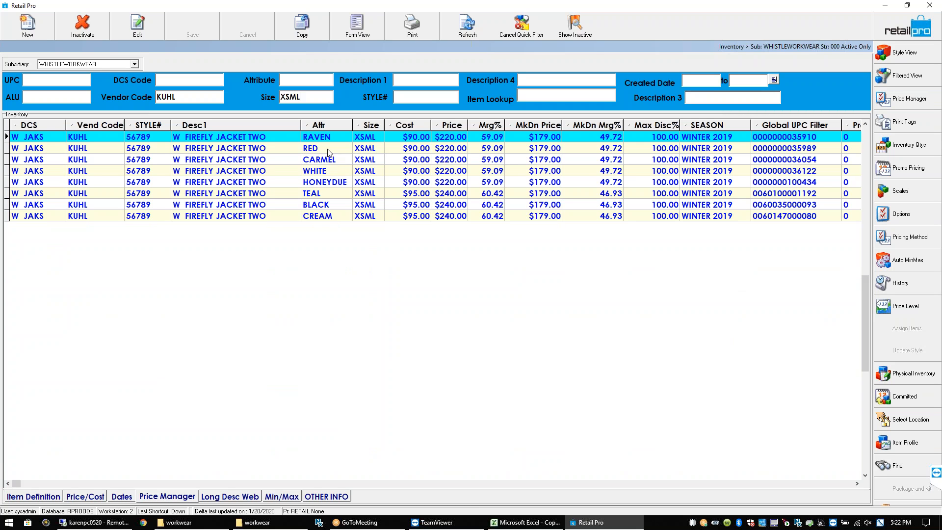
Delete the Description 3 field from the lookup header
left_click(369, 138)
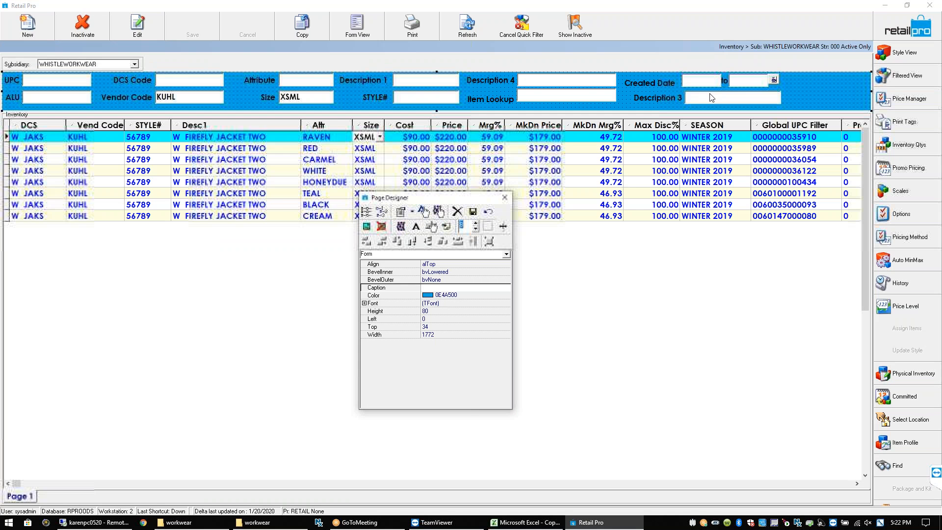
right_click(711, 95)
left_click(722, 137)
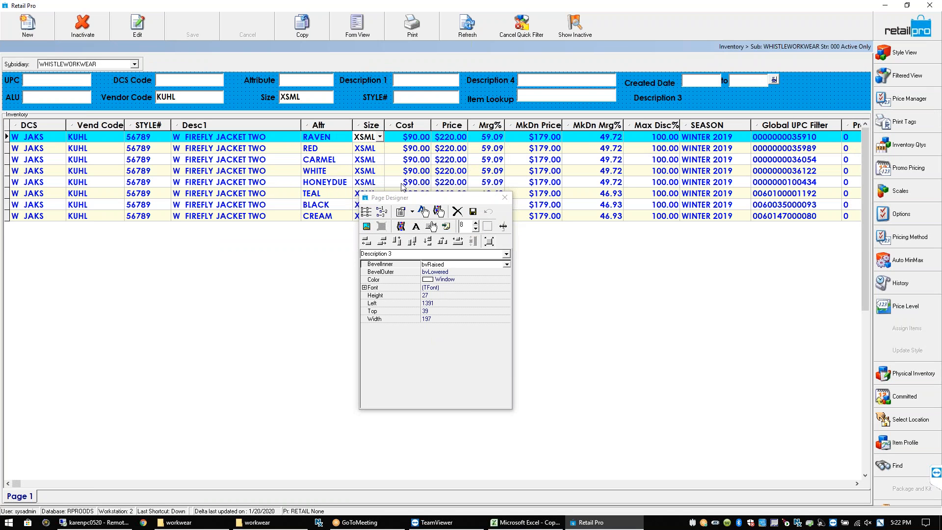
Add the Width field to the lookup header from the setup field list
left_click(366, 212)
left_click_drag(471, 195, 478, 306)
left_click(410, 313)
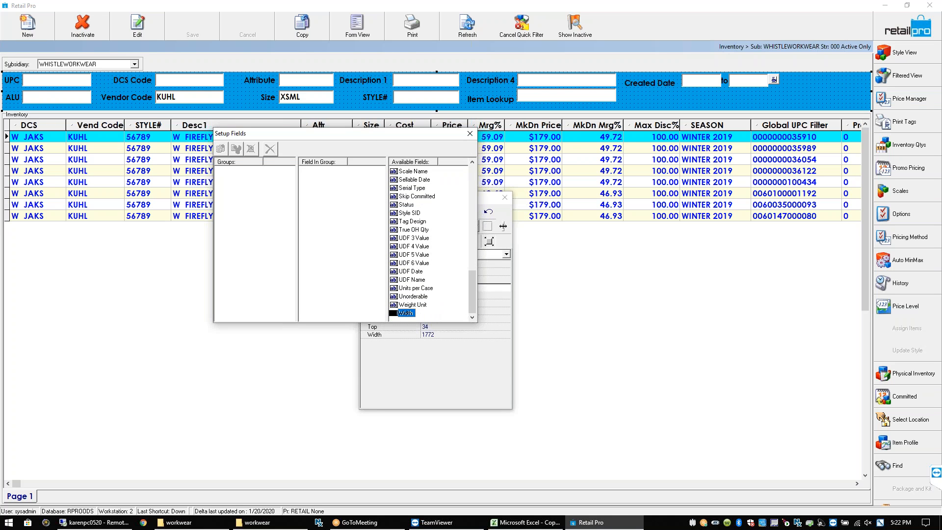
left_click_drag(415, 315, 456, 268)
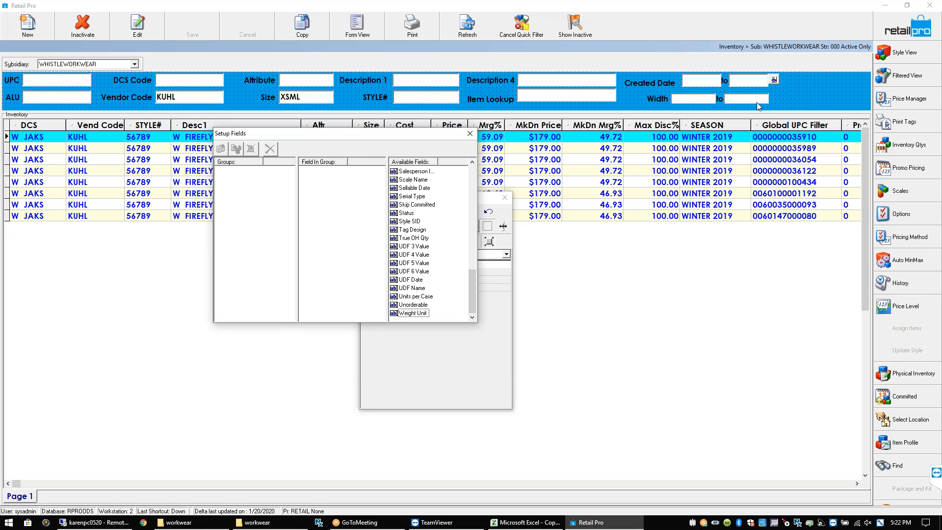
mouse_move(469, 283)
left_mouse_down()
mouse_move(466, 176)
mouse_move(456, 215)
mouse_move(473, 226)
mouse_move(472, 273)
left_mouse_up()
left_click(417, 238)
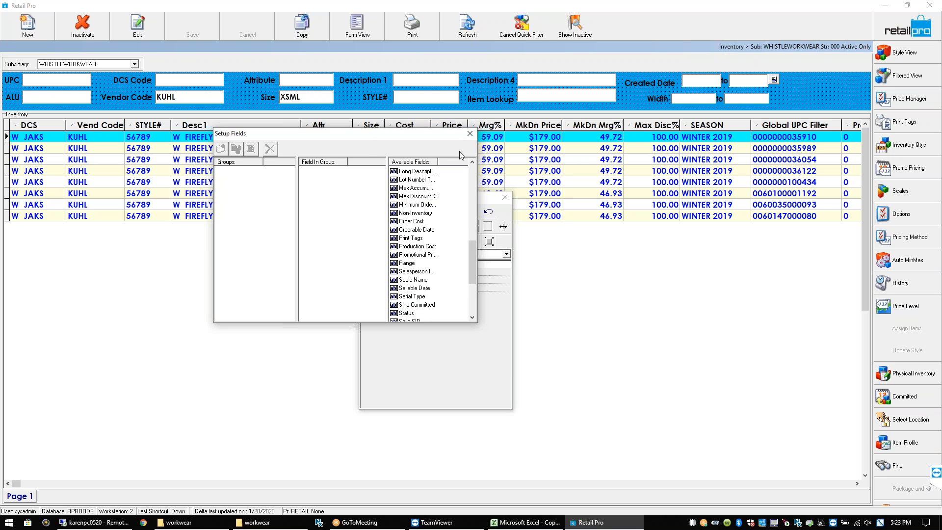
left_click(470, 136)
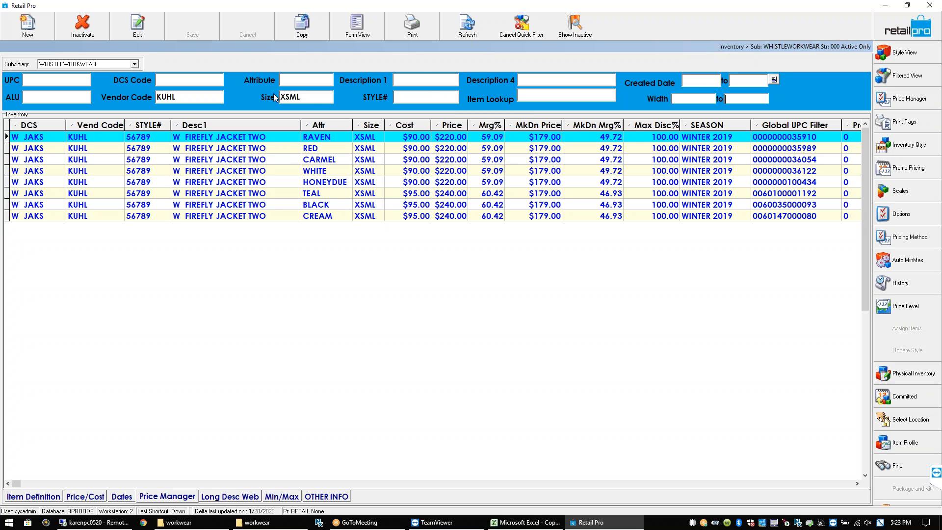
Cancel the quick filter so all inventory shows again
key("Tab")
left_click(708, 140)
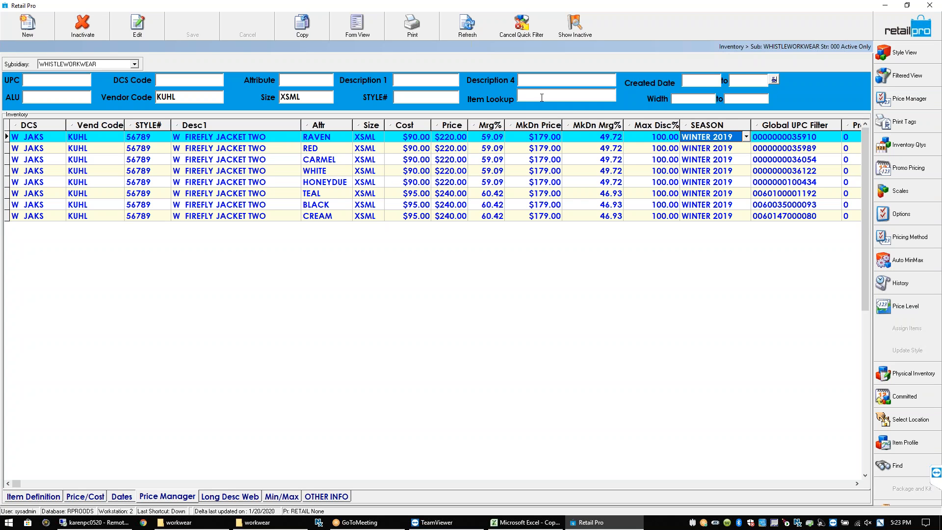
left_click(526, 94)
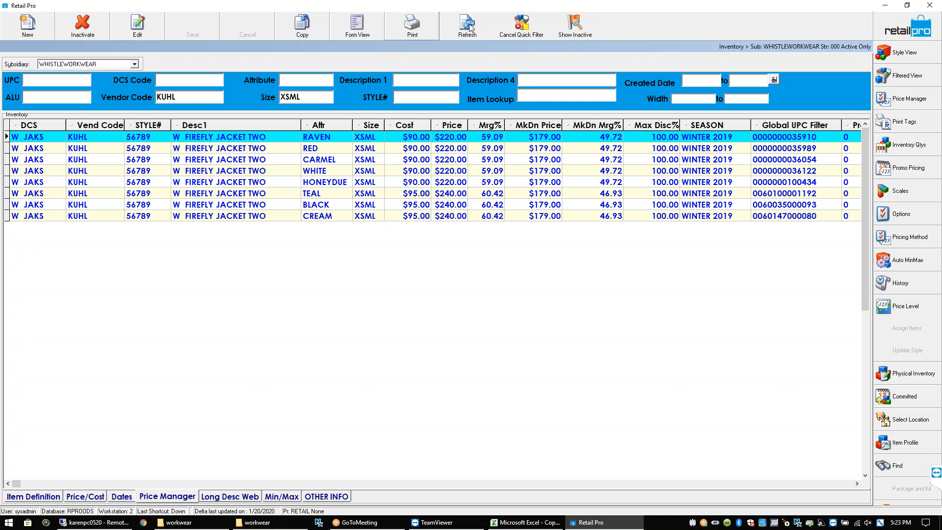
left_click(518, 34)
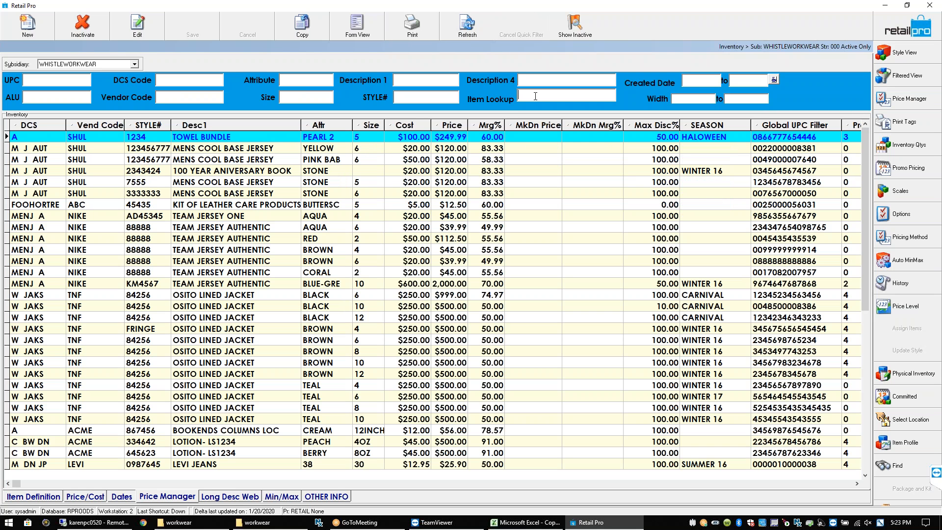
Look up items matching JACK, then replace the lookup text with FRI
left_click(531, 98)
key("BackSpace")
type("JACK")
left_click_drag(548, 97, 505, 96)
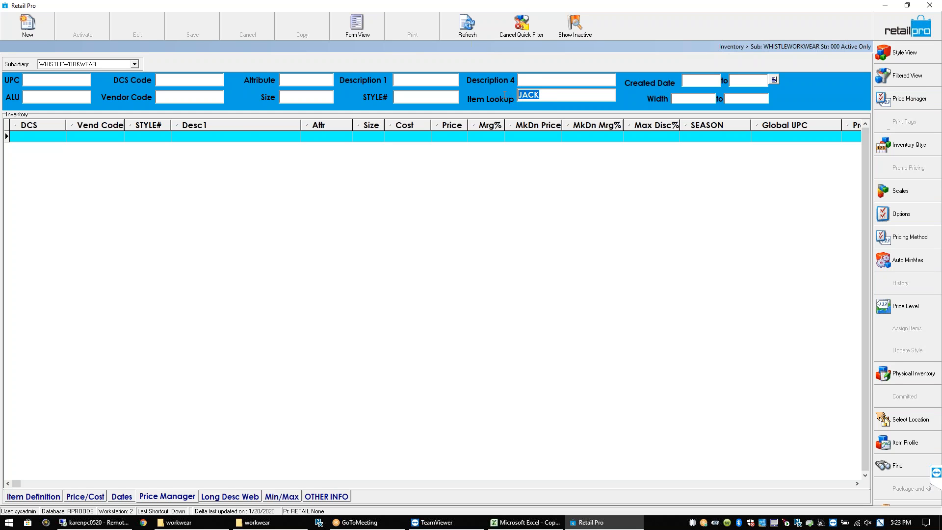
key("BackSpace")
type("FRI*")
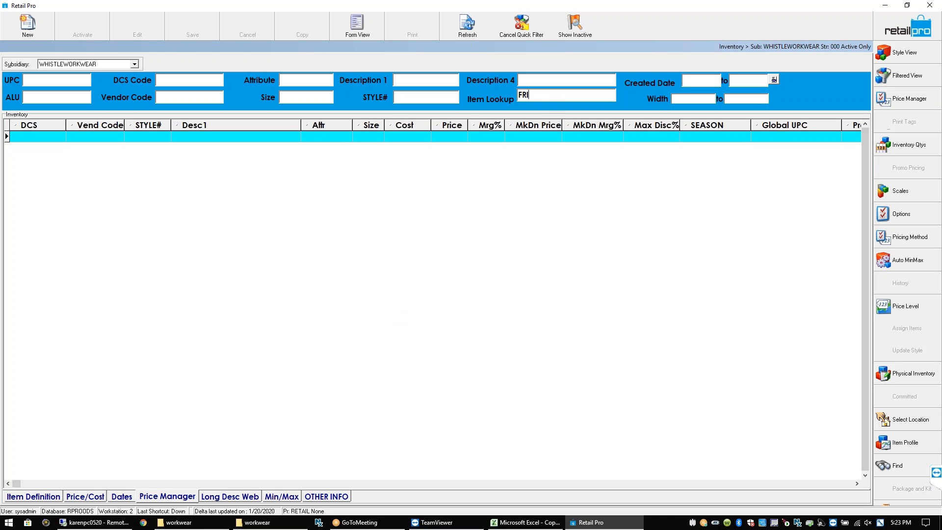
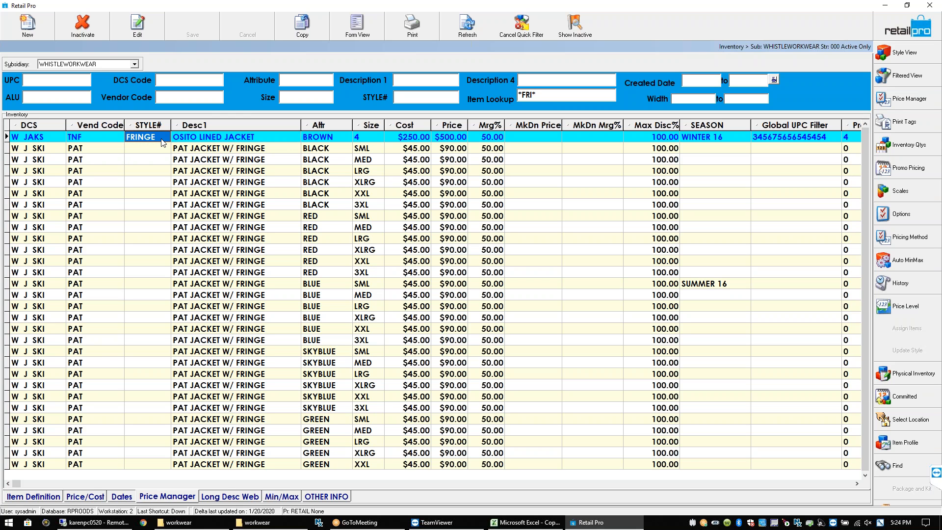
Browse the *FRI* lookup results, from the PAT JACKET rows down to the fringe costume items
left_click(226, 153)
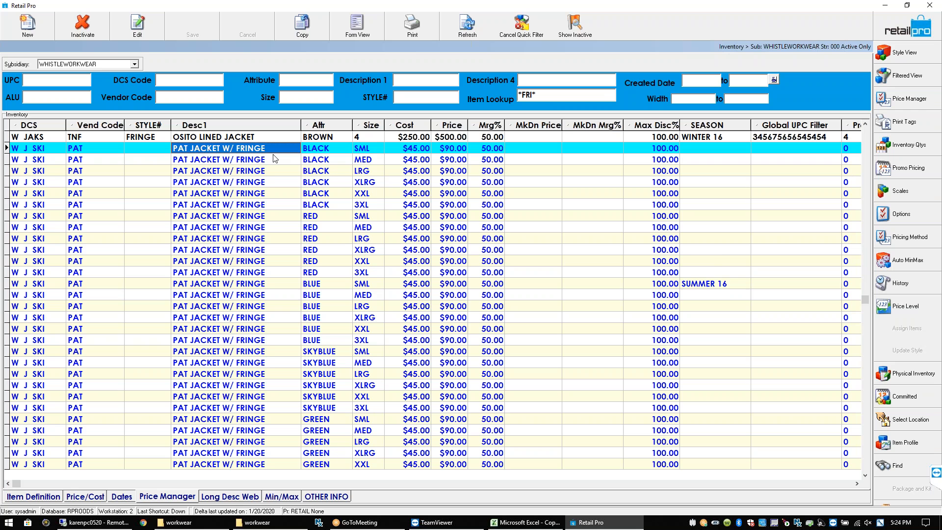
key("Page_Down")
key("Page_Down")
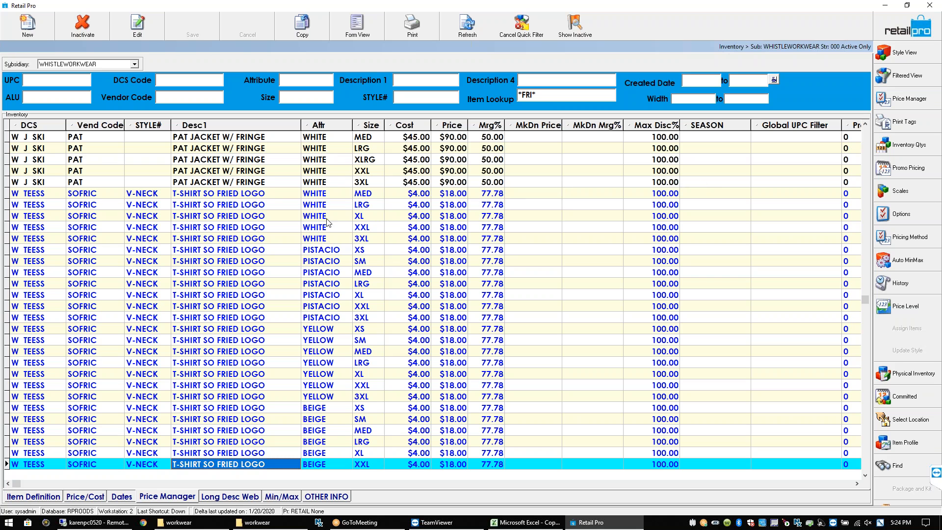
left_click(256, 138)
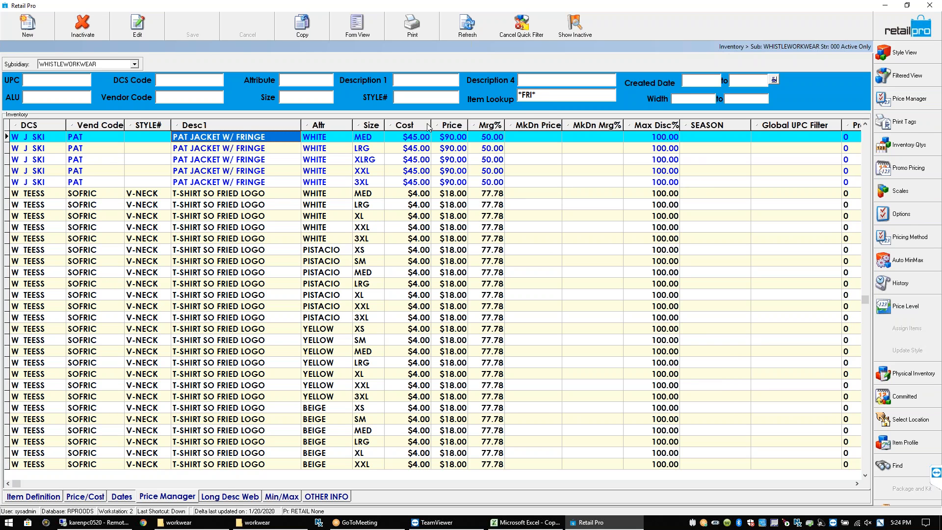
left_click(543, 95)
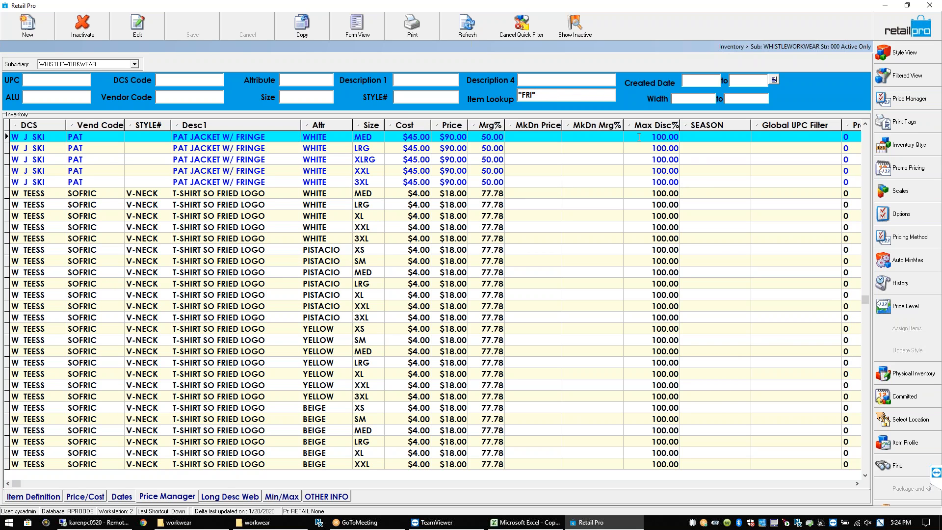
left_click(245, 220)
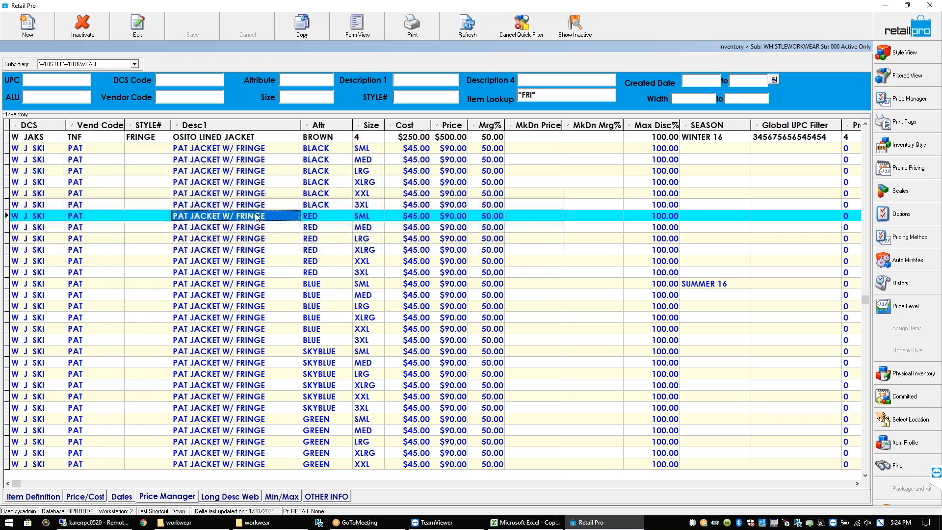
key("Page_Down")
key("Page_Down")
key("Page_Down")
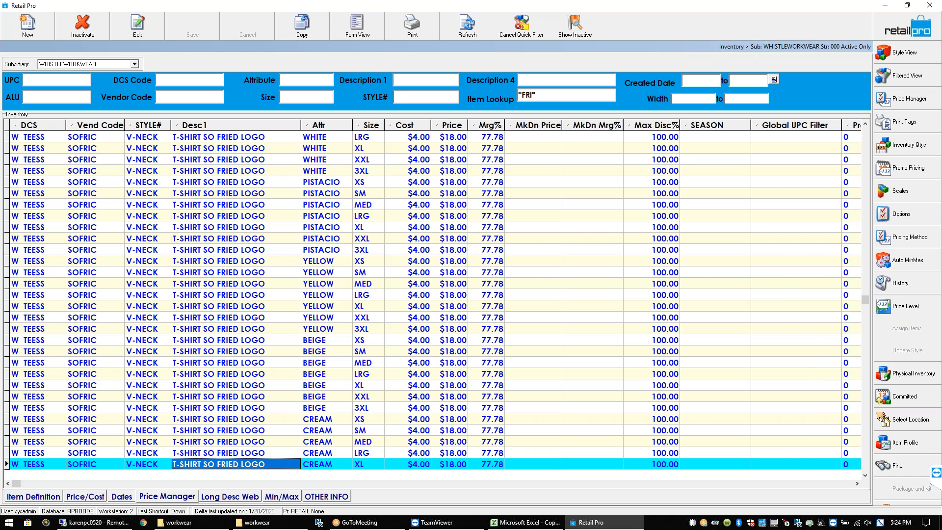
key("Page_Down")
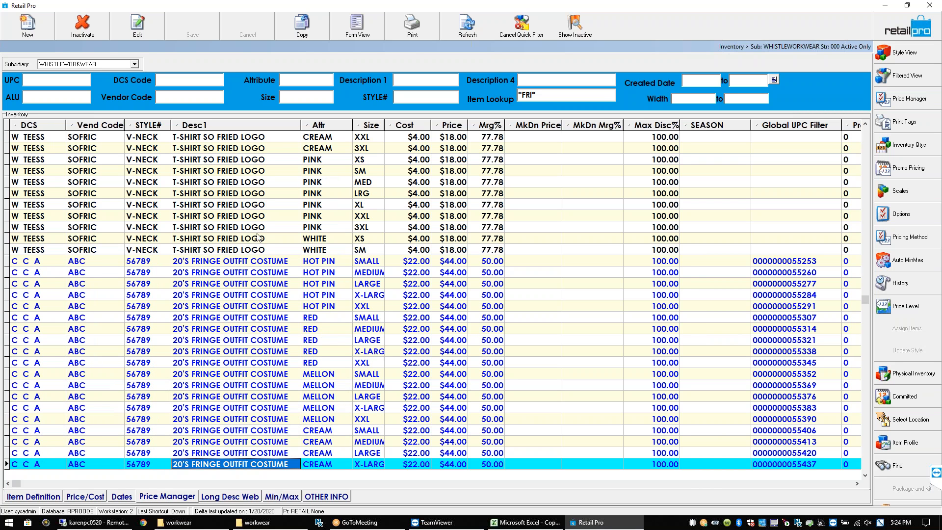
left_click(219, 264)
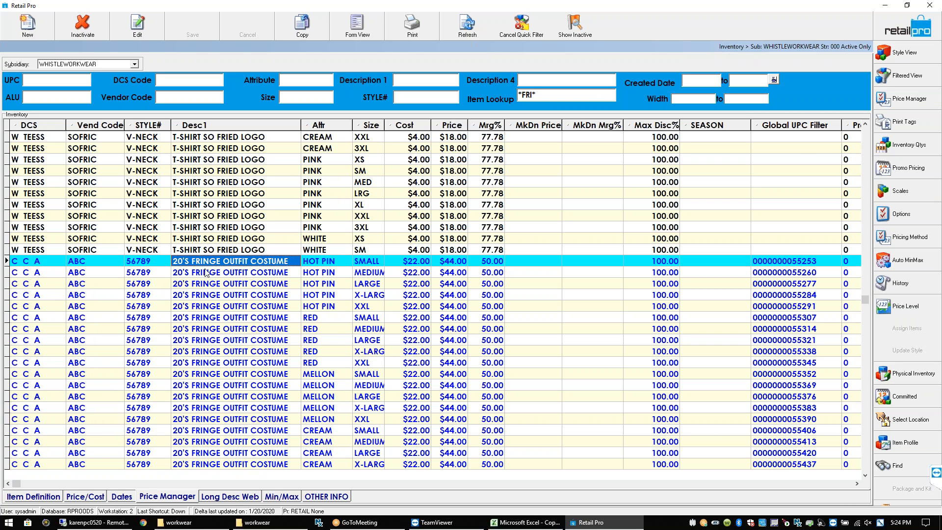
left_click(543, 95)
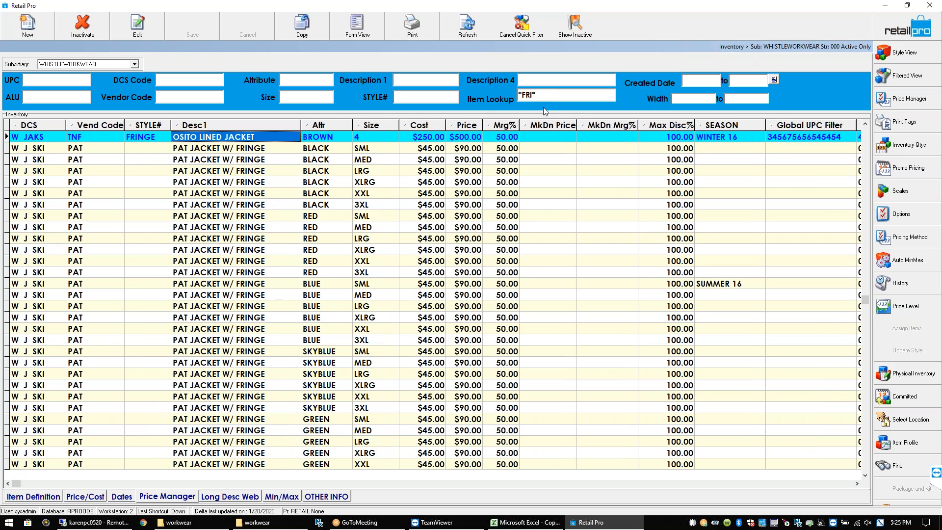
Narrow the item lookup from *FRI* to *FRIN*
left_click(526, 95)
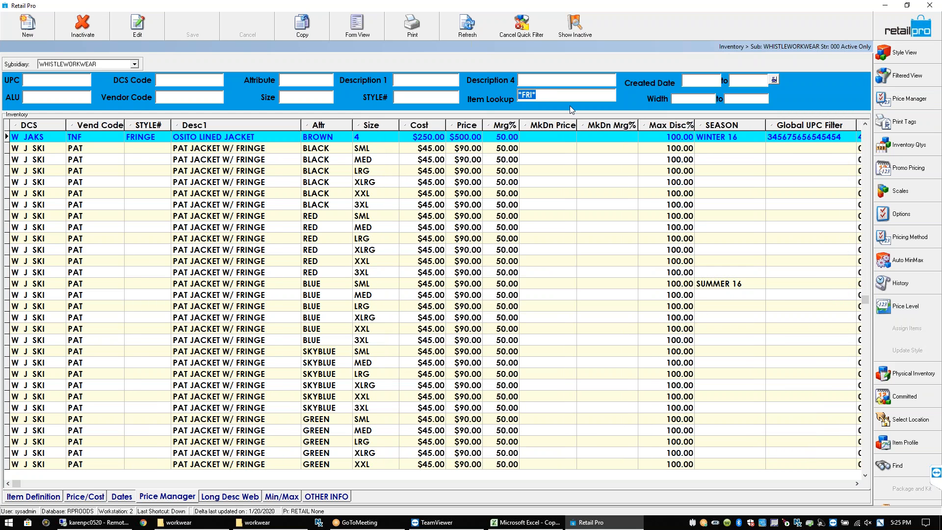
left_click(537, 95)
key("BackSpace")
type("N")
left_click(232, 152)
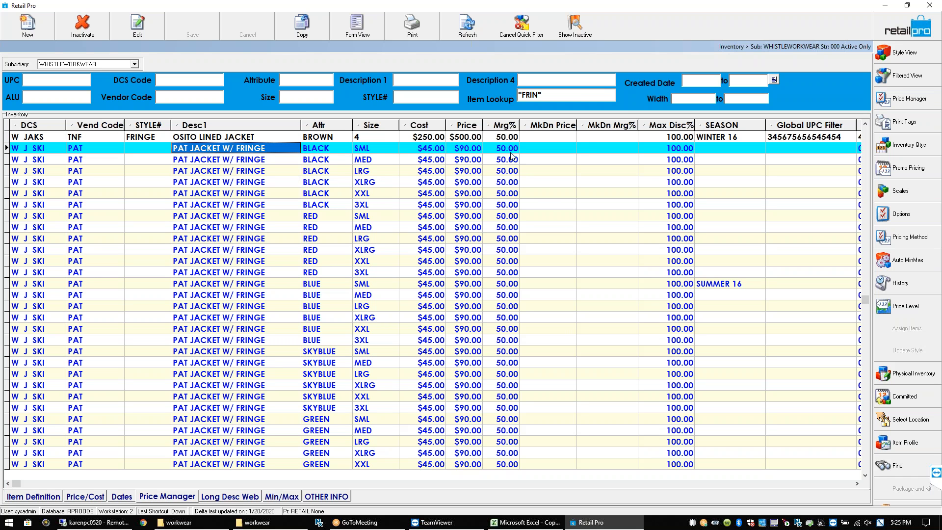
left_click(690, 100)
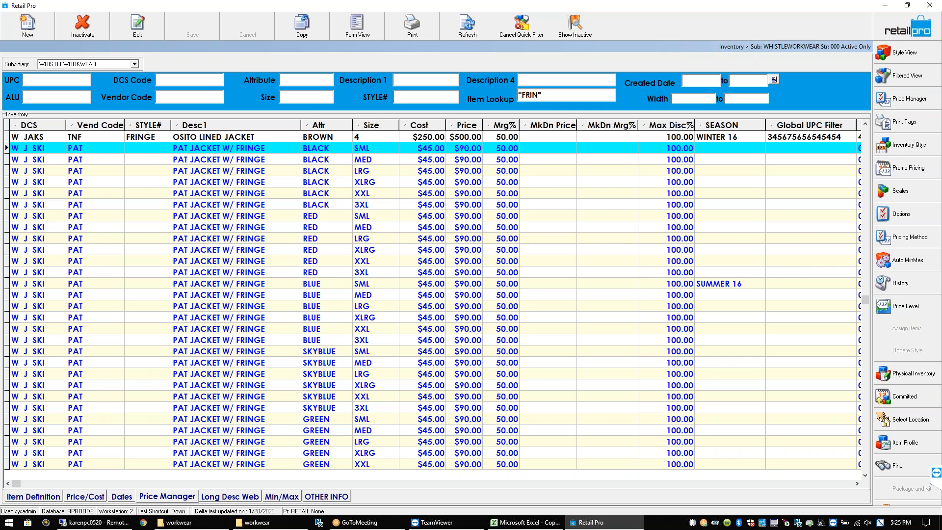
Show Item Definition columns like ALU and on-hand quantity, then clear the *FRIN* lookup text
left_click(339, 139)
left_click(232, 150)
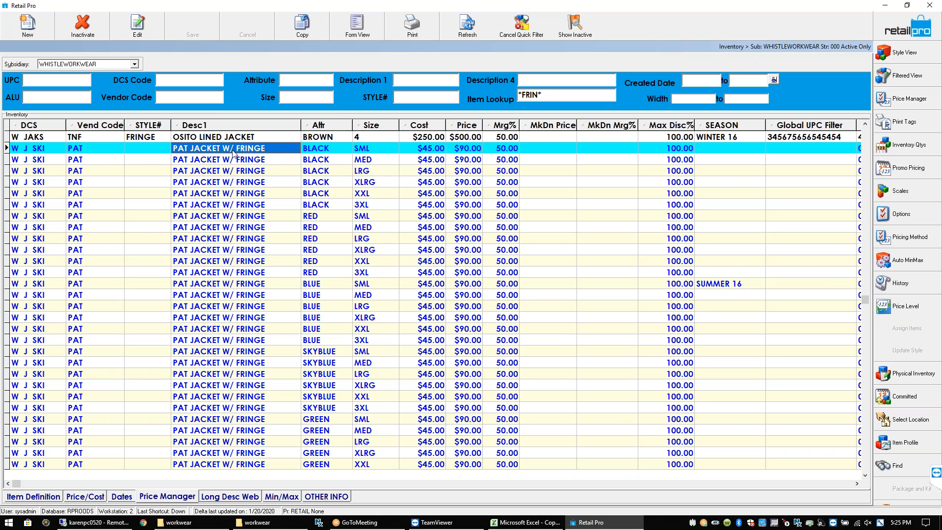
left_click(42, 496)
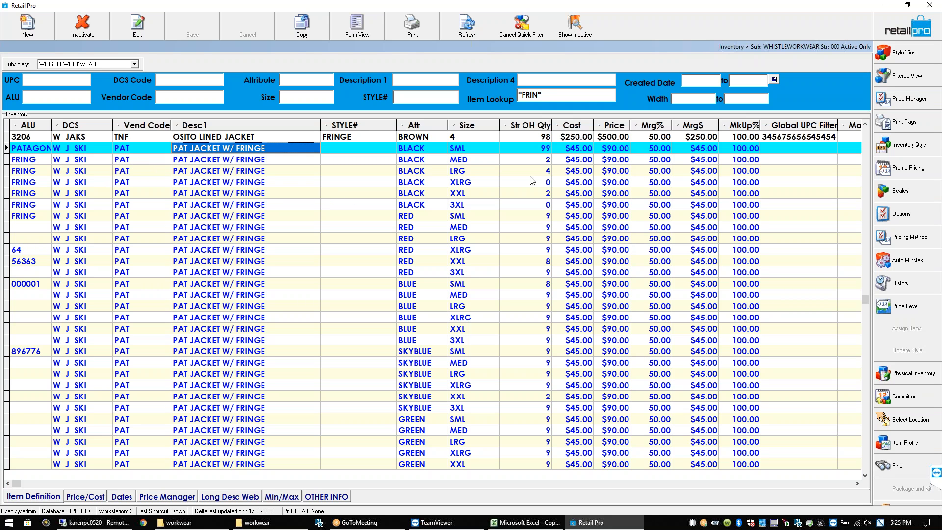
left_click_drag(548, 94, 510, 96)
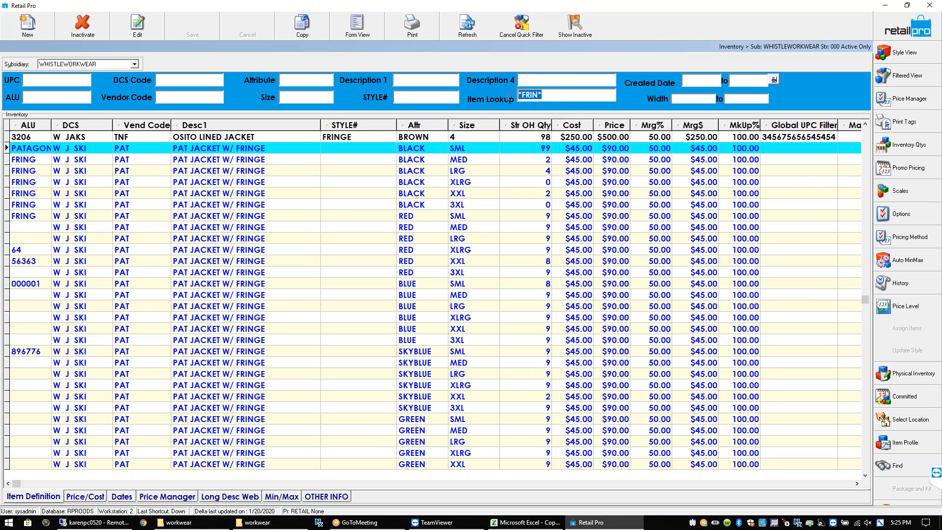
key("BackSpace")
Filter inventory by vendor code MART for the Dr Marten boots, then close the Inventory screen
left_click(183, 97)
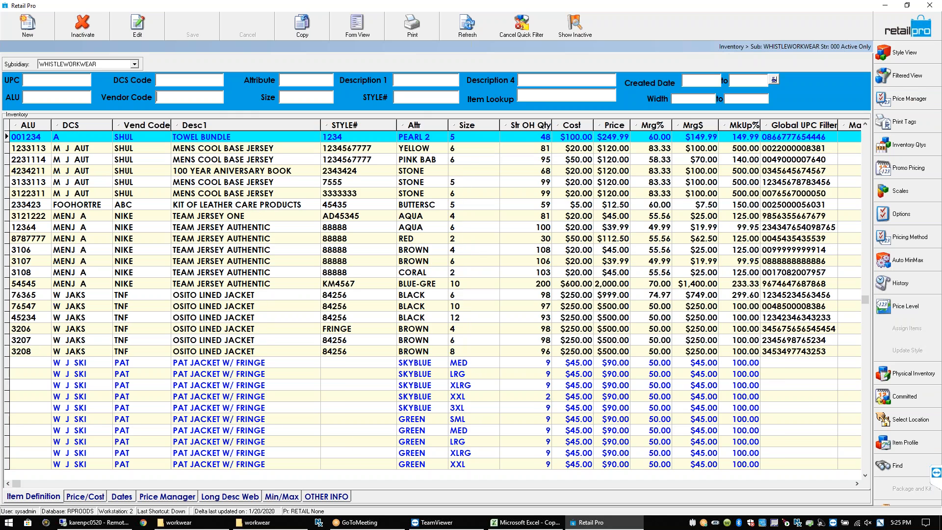
type("MART")
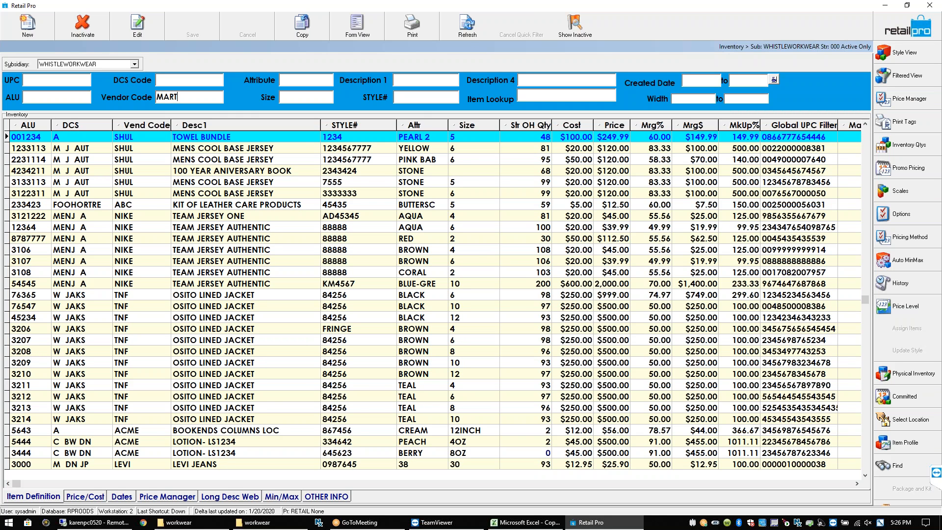
key("Return")
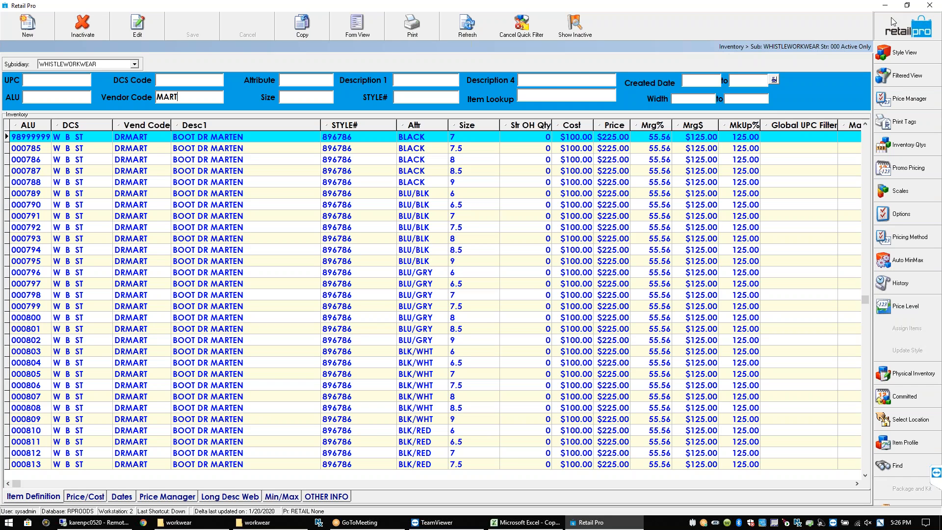
key("Return")
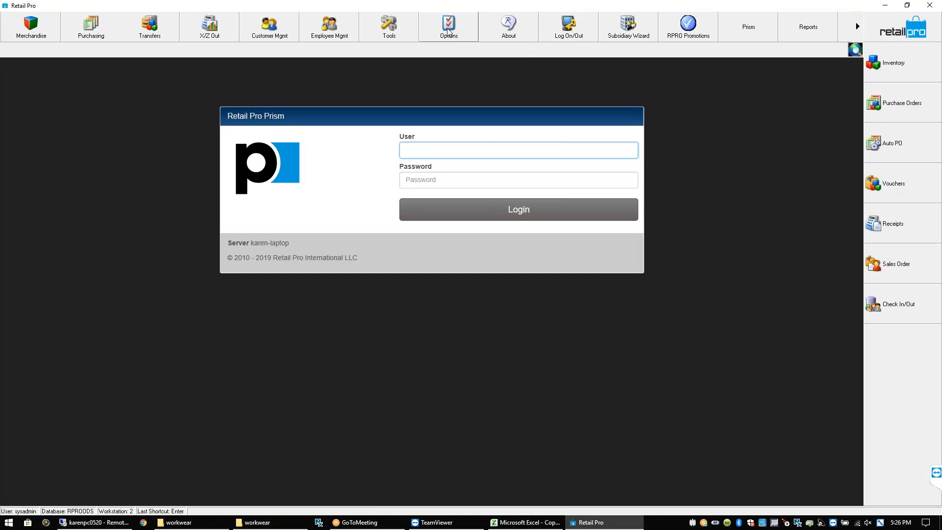
Open System Preferences and look through the global General, Locality and Currency settings
left_click(443, 38)
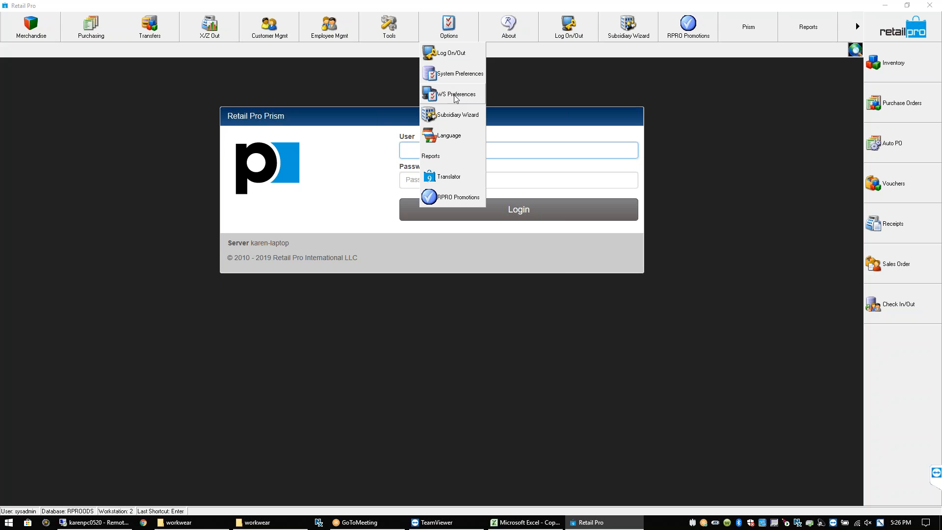
left_click(464, 76)
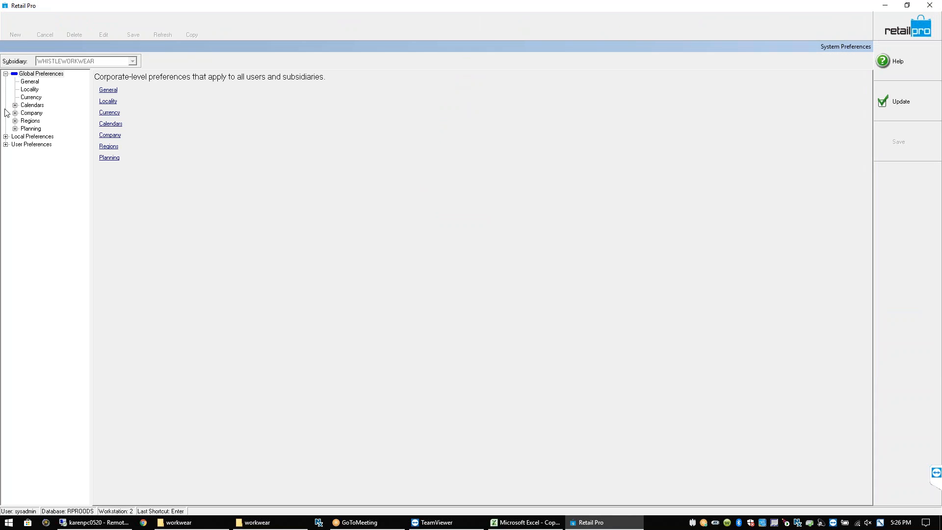
left_click(15, 105)
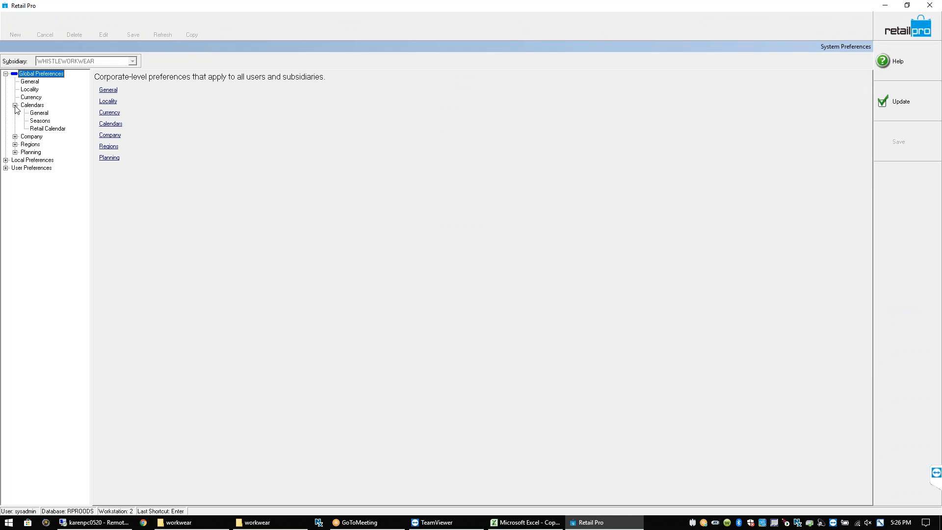
left_click(15, 137)
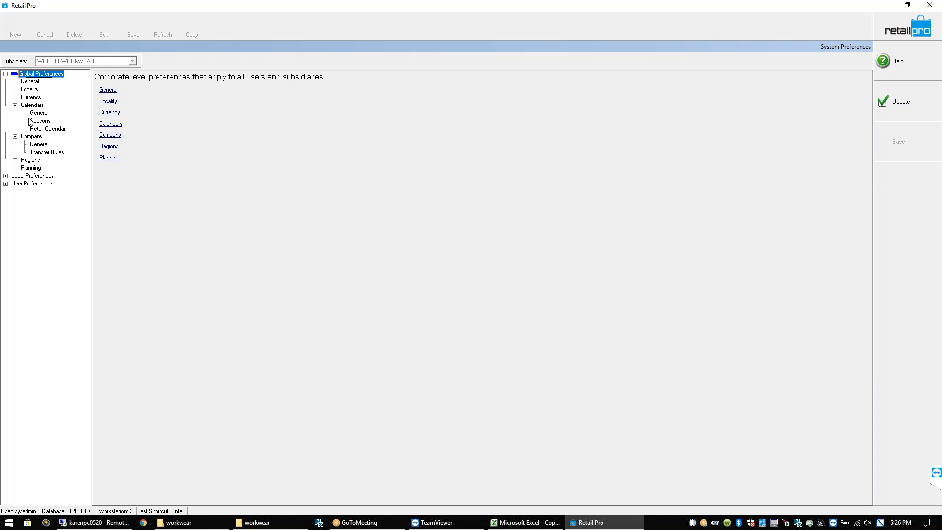
left_click(34, 106)
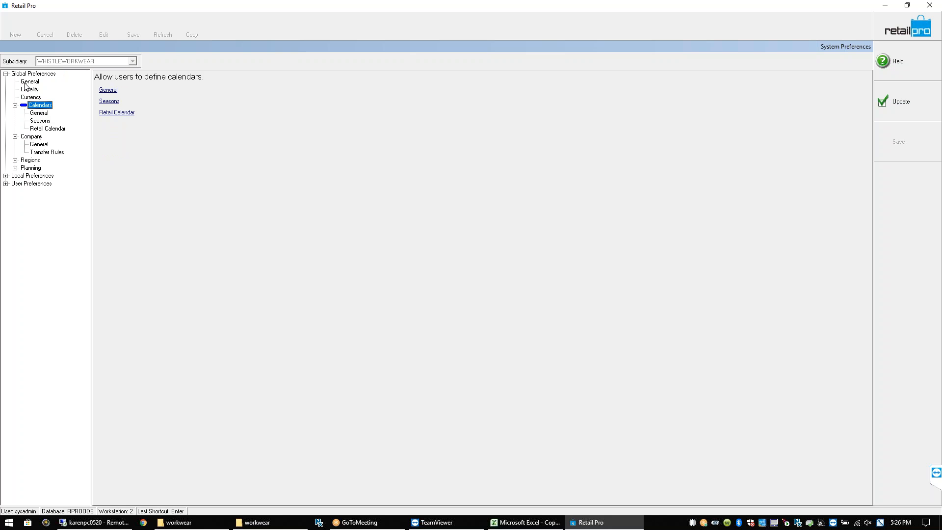
left_click(28, 83)
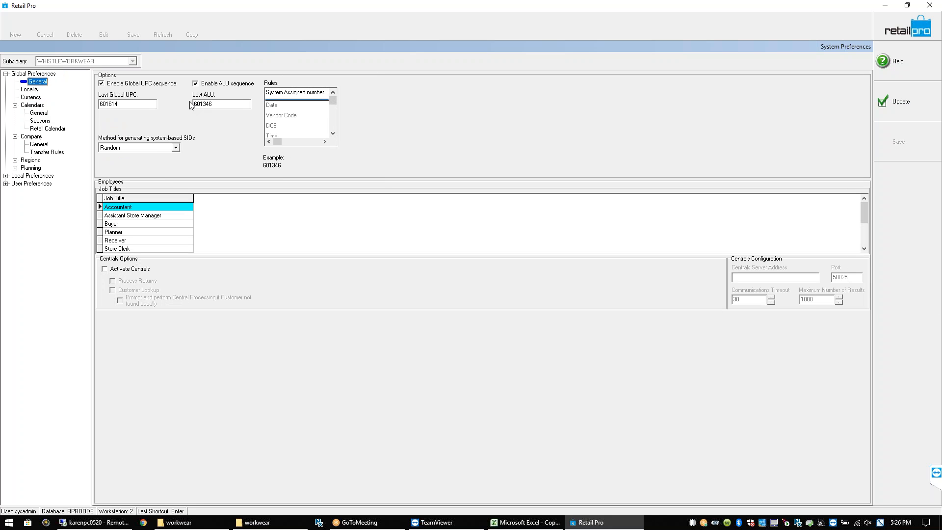
left_click(40, 91)
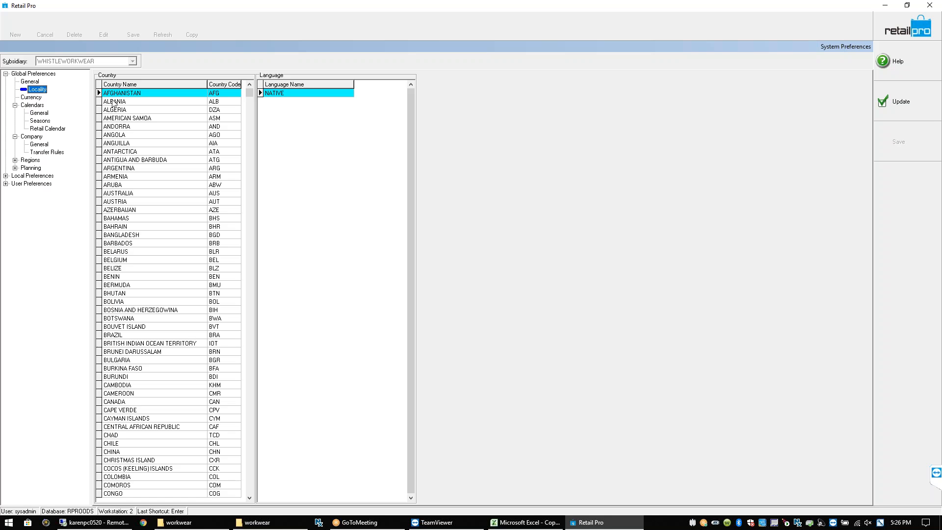
left_click(28, 98)
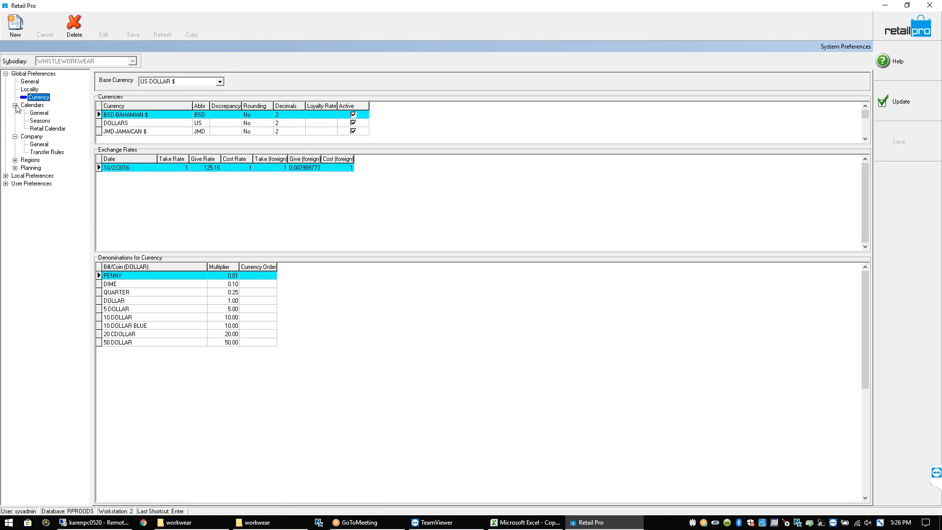
Browse the Company, Regions and Planning groups, then open Local Preferences > Documents > General
left_click(15, 105)
left_click(15, 112)
left_click(32, 114)
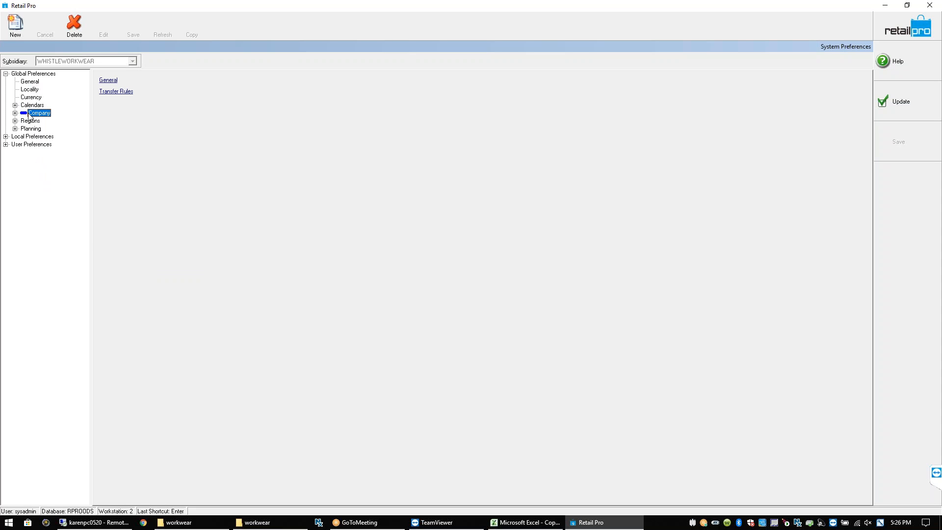
left_click(16, 121)
left_click(30, 121)
left_click(16, 144)
left_click(6, 176)
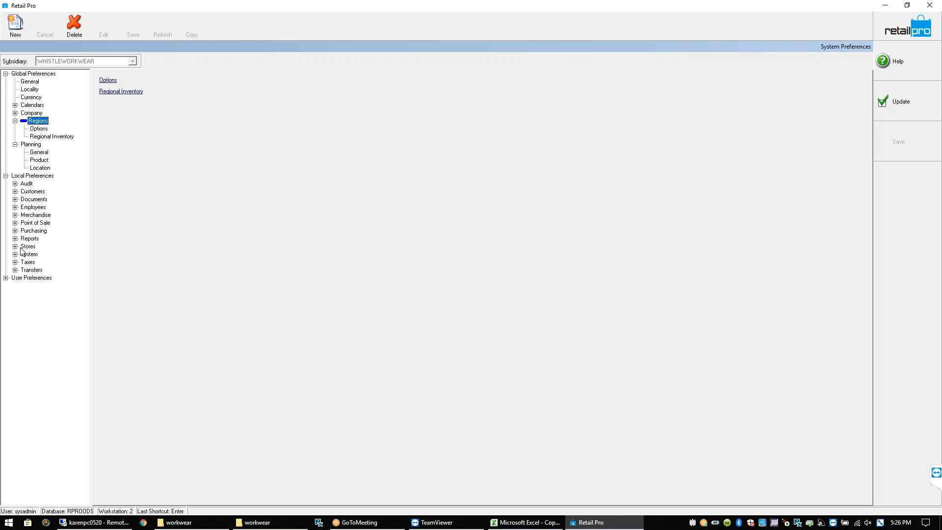
left_click(15, 199)
left_click(29, 200)
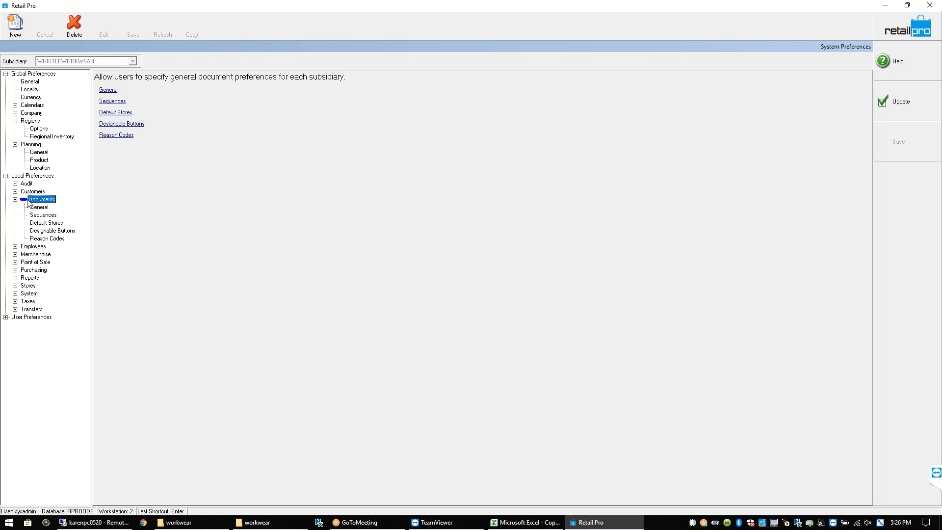
left_click(45, 211)
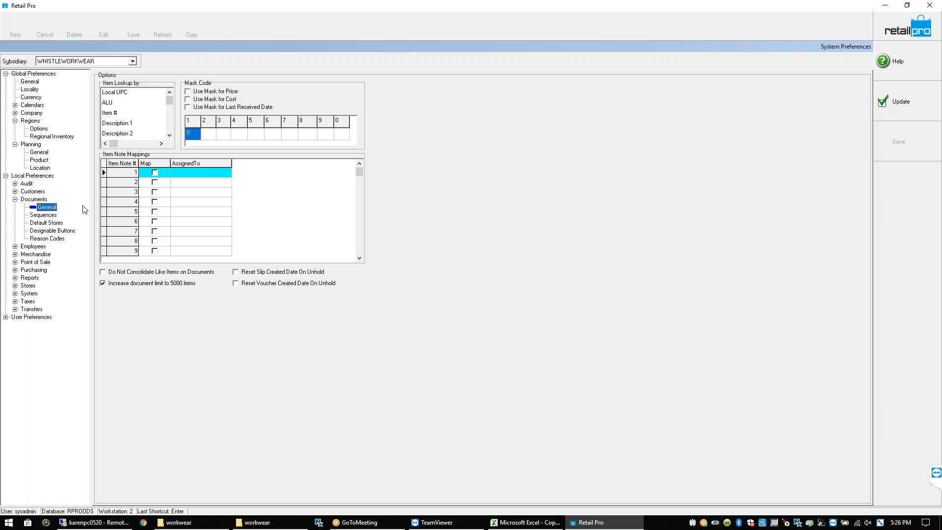
Move Lot # and Serial # out of the active item lookup fields
left_click_drag(171, 104, 170, 130)
left_click(113, 125)
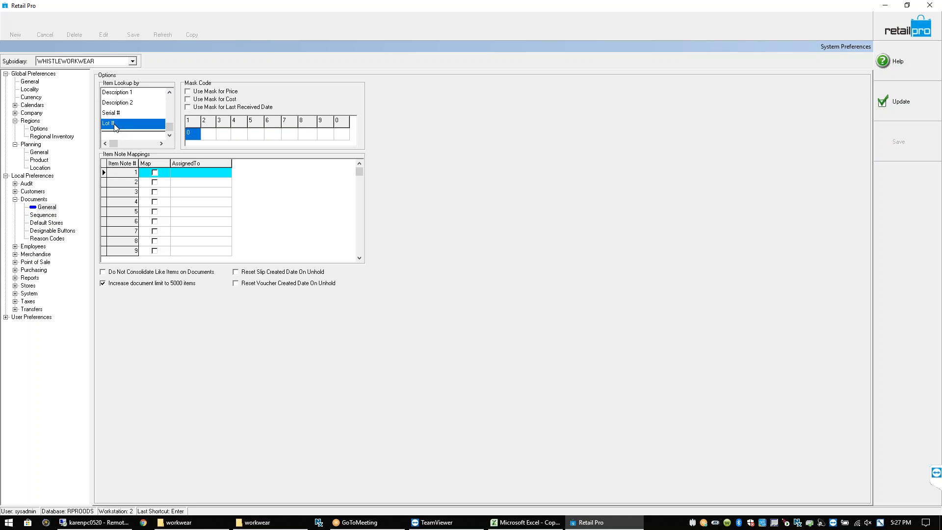
double_click(113, 125)
left_click(129, 126)
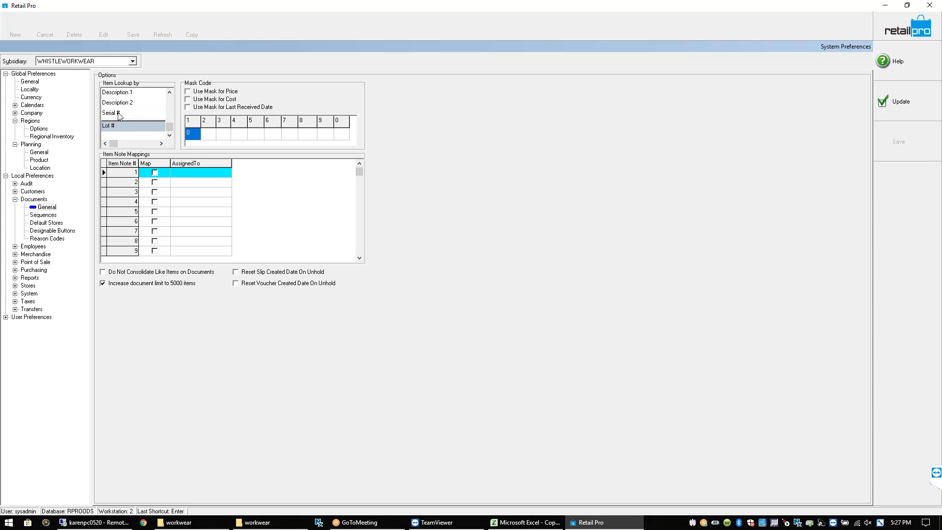
double_click(118, 114)
left_click(129, 126)
Review the active lookup fields: Local UPC, ALU, Item # and Description 2
left_click(170, 93)
left_click(170, 92)
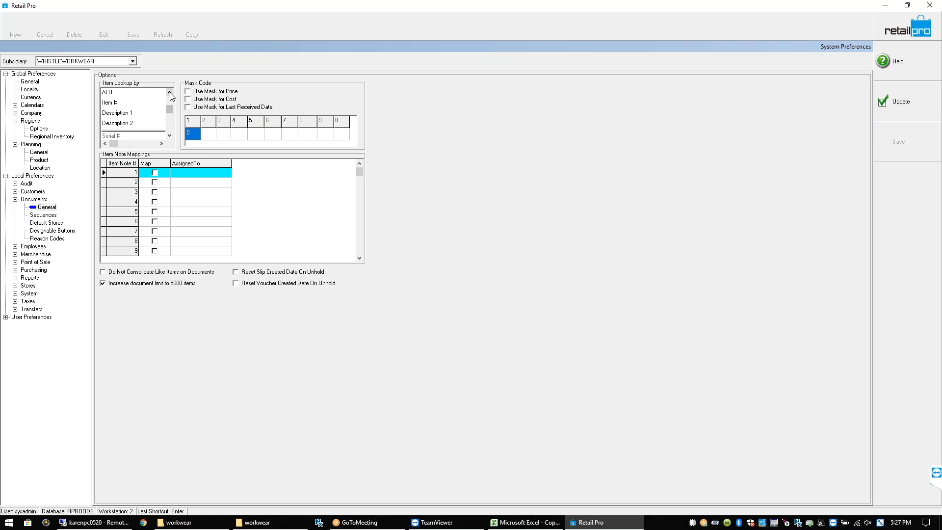
left_click(170, 93)
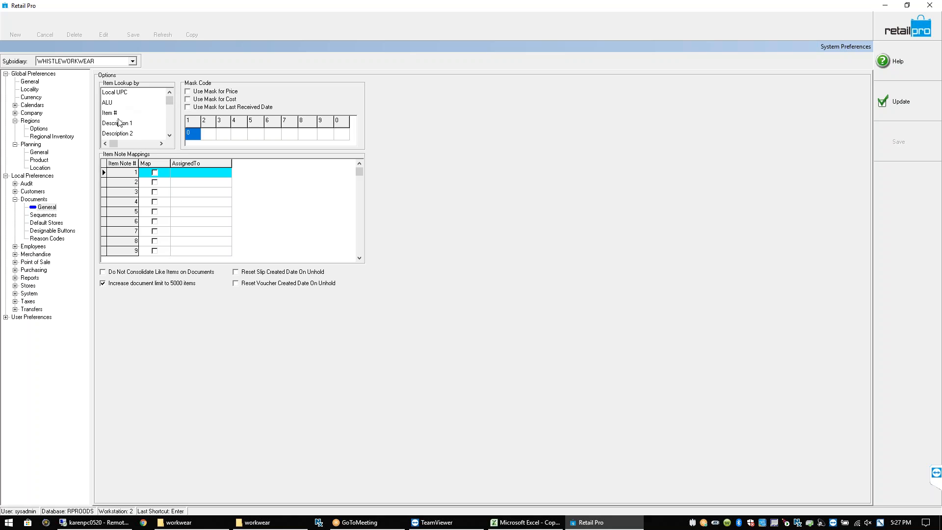
left_click(131, 134)
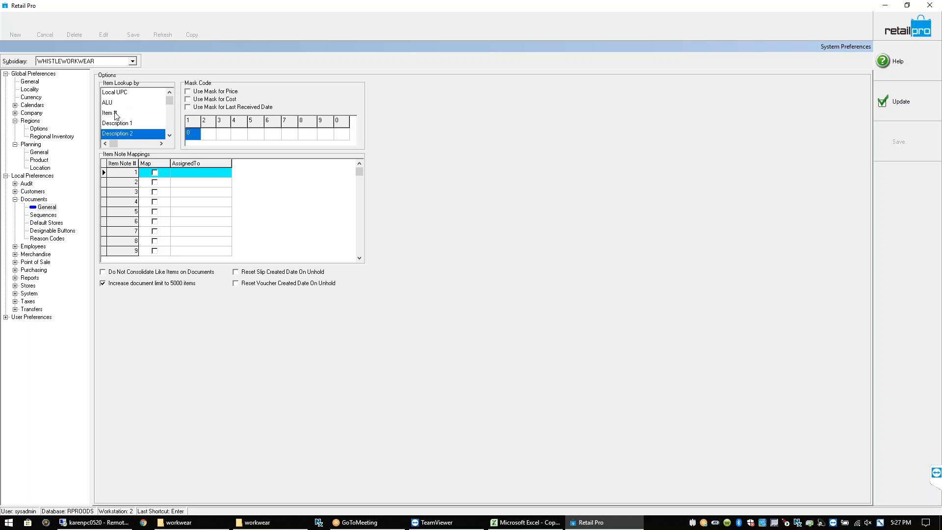
left_click(115, 114)
left_click(116, 102)
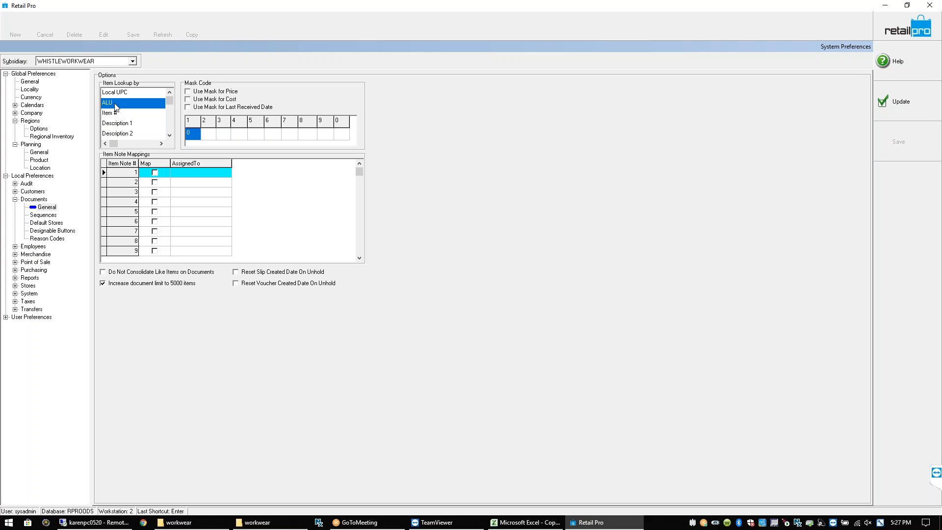
left_click(119, 96)
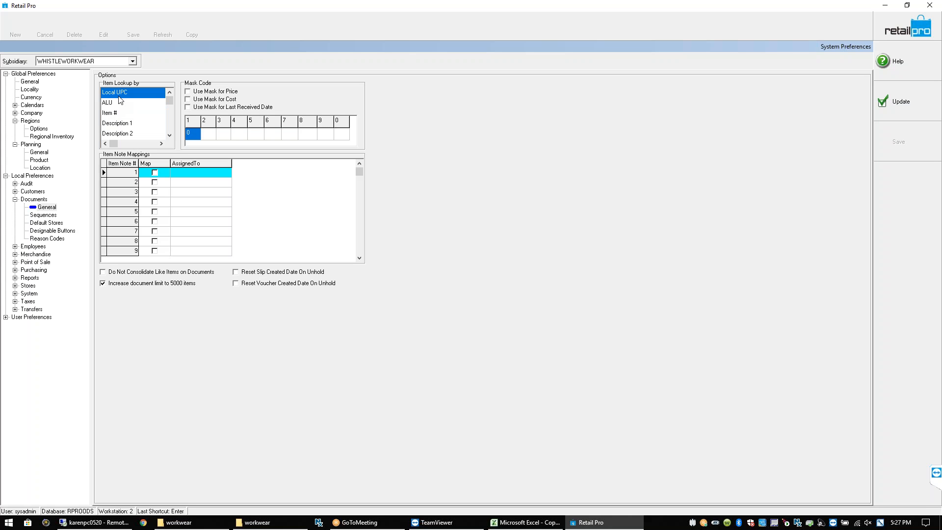
Check that Serial # and Lot # sit greyed below the divider in the lookup list
left_click(169, 135)
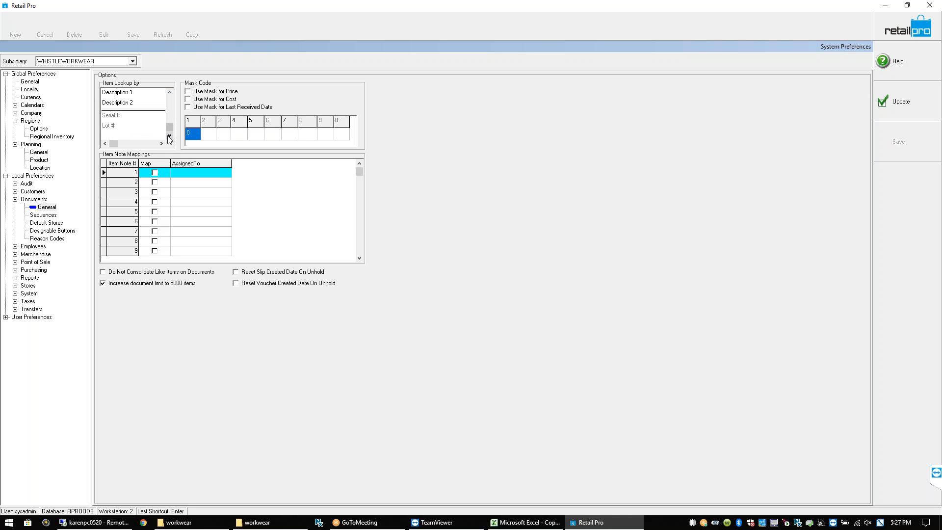
left_click(120, 118)
left_click(117, 127)
left_click(120, 114)
left_click_drag(169, 127, 169, 96)
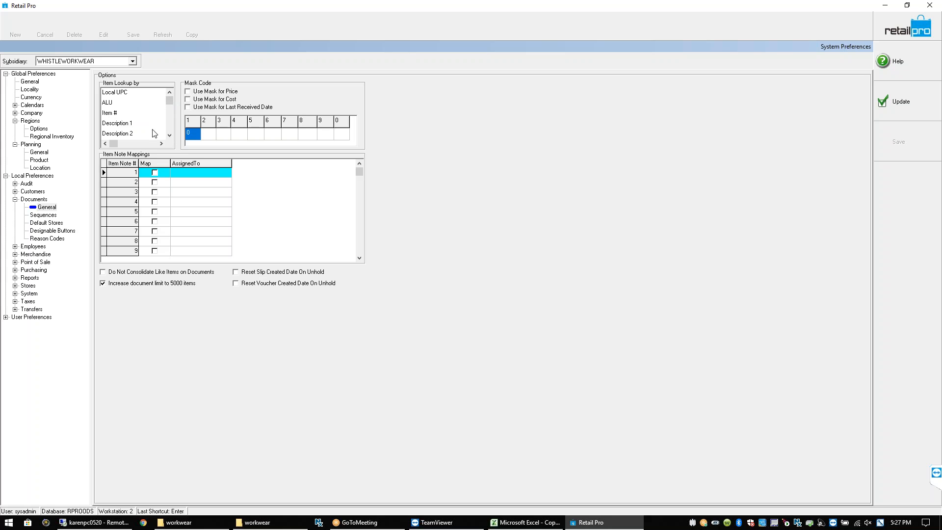
left_click(121, 114)
left_click(169, 136)
left_click(170, 136)
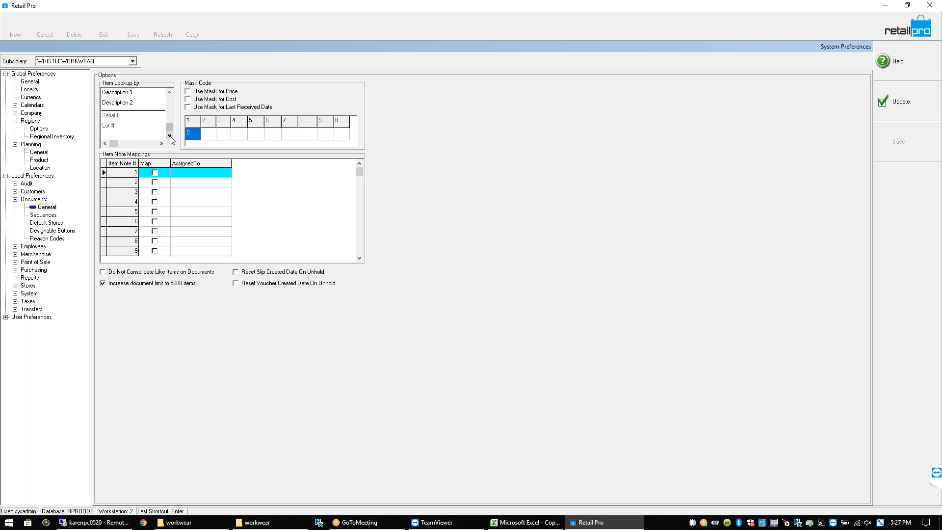
left_click(169, 101)
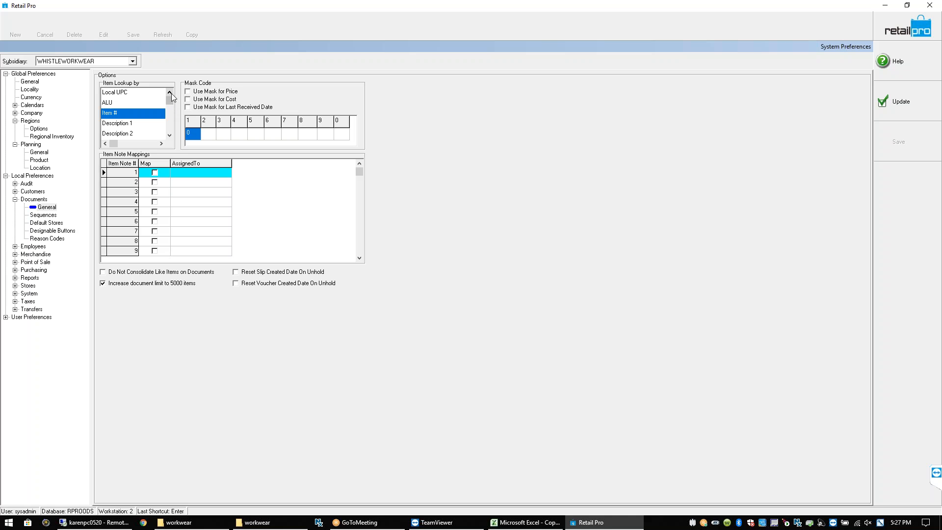
left_click(170, 136)
left_click(170, 136)
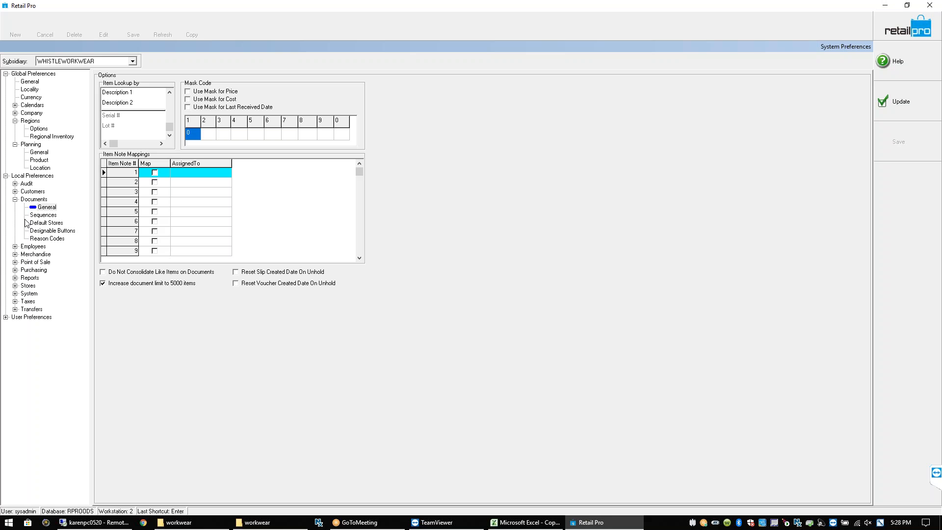
Expand Point of Sale, view its General page, then open the Tenders page
left_click(15, 262)
left_click(44, 270)
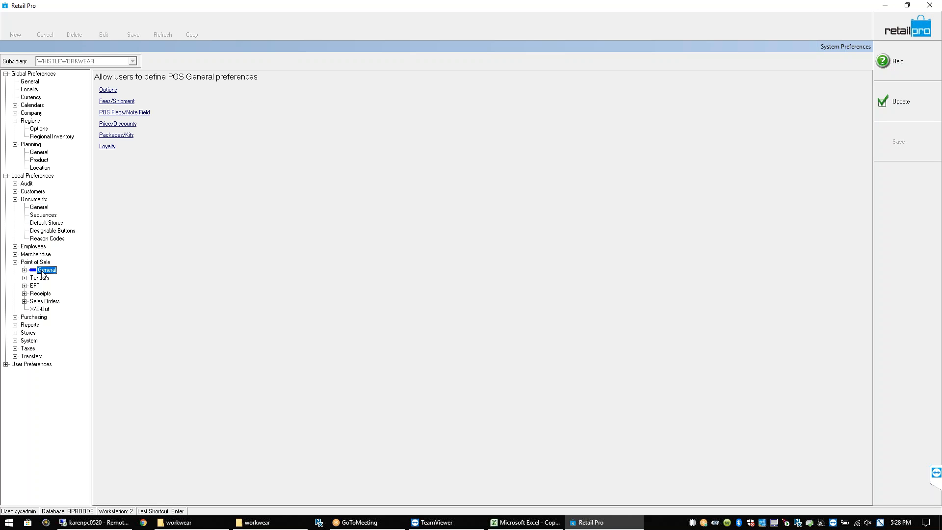
left_click(41, 278)
left_click(25, 279)
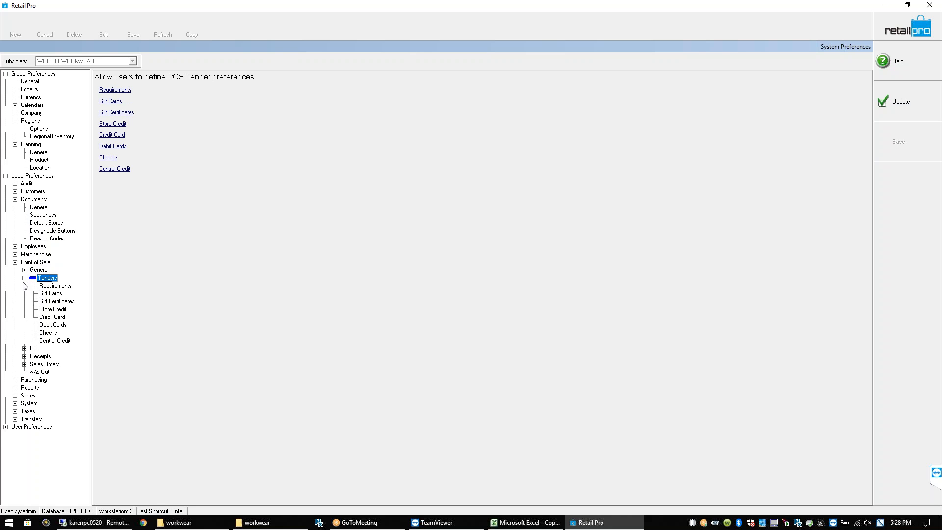
left_click(24, 278)
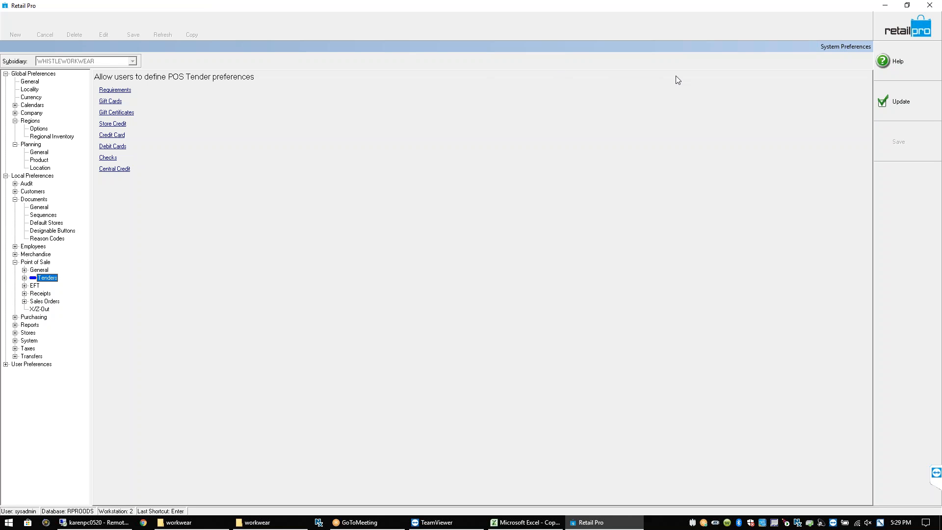
Save System Preferences with Update, then go to Merchandise > Inventory
left_click(896, 112)
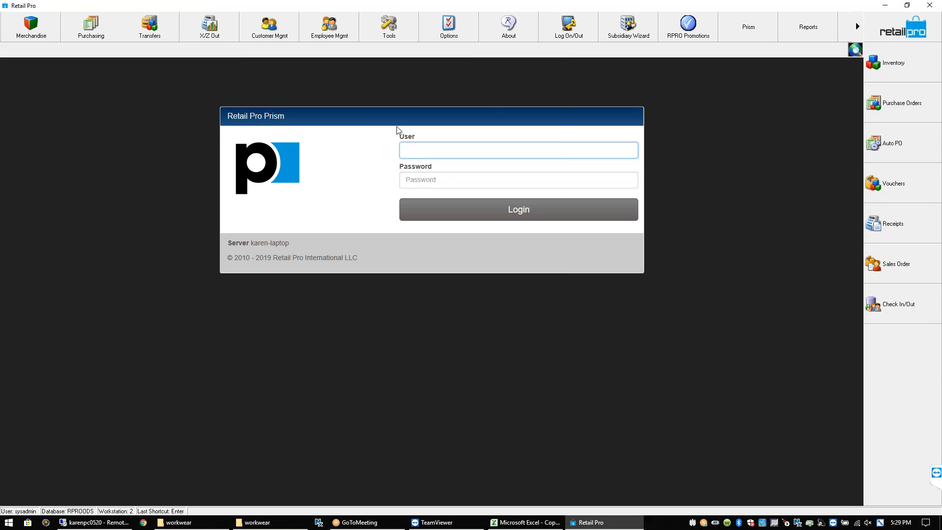
left_click(31, 29)
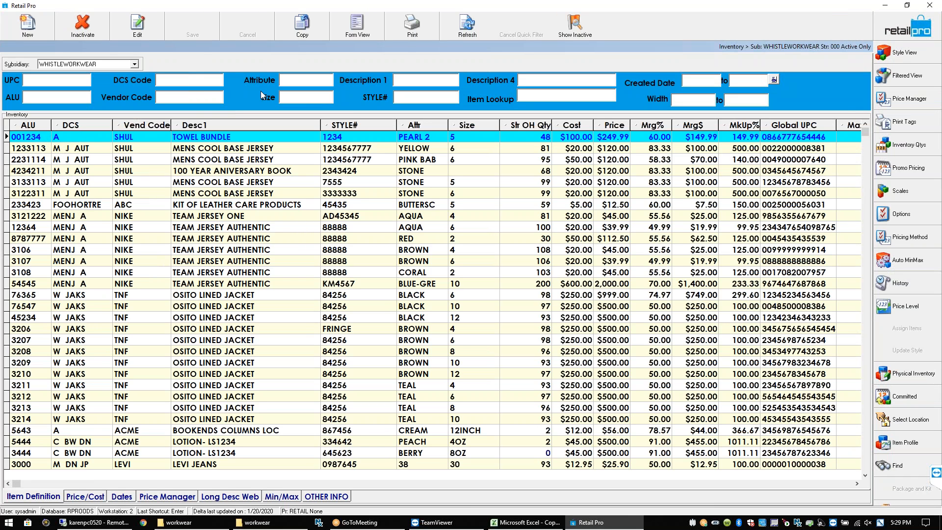
Filter Description 1 by STRIPE and move to the STRIPED SHORT SLV SAFETY TEE row
left_click(411, 82)
type("STRIPE")
key("Return")
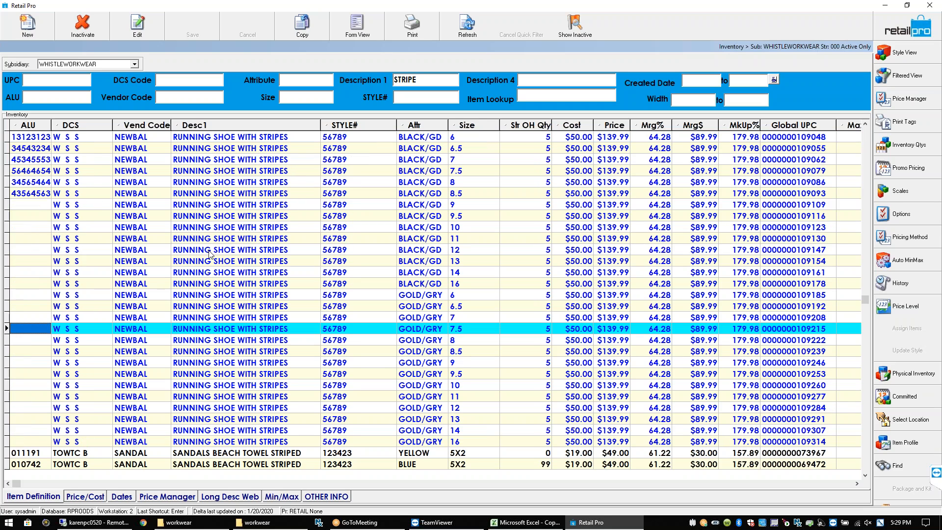
left_click(206, 353)
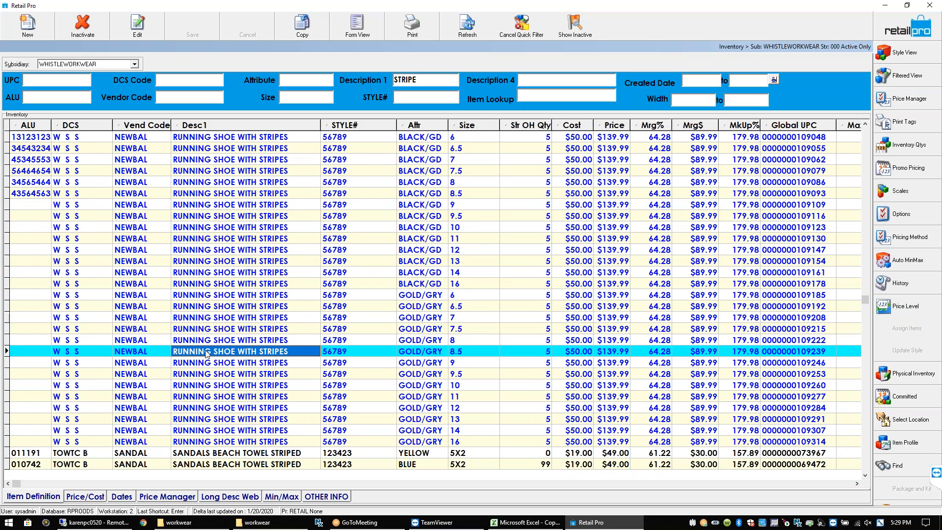
key("Down")
key("Down")
key("Down")
key("Down")
key("Down")
key("Down")
key("Down")
key("Down")
key("Down")
key("Down")
key("Down")
key("Down")
key("Down")
key("Down")
key("Down")
key("Down")
key("Down")
key("Down")
key("Down")
key("Down")
key("Down")
key("Down")
key("Down")
key("Down")
key("Down")
key("Down")
key("Down")
key("Down")
key("Down")
key("Down")
key("Down")
key("Down")
key("Down")
key("Down")
key("Down")
key("Down")
key("Down")
key("Down")
key("Down")
key("Down")
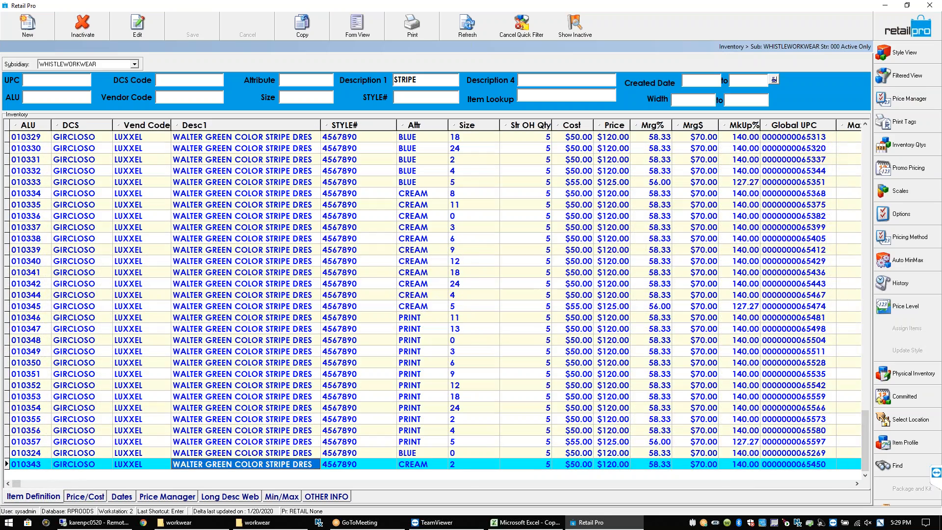
key("Page_Up")
key("Page_Up")
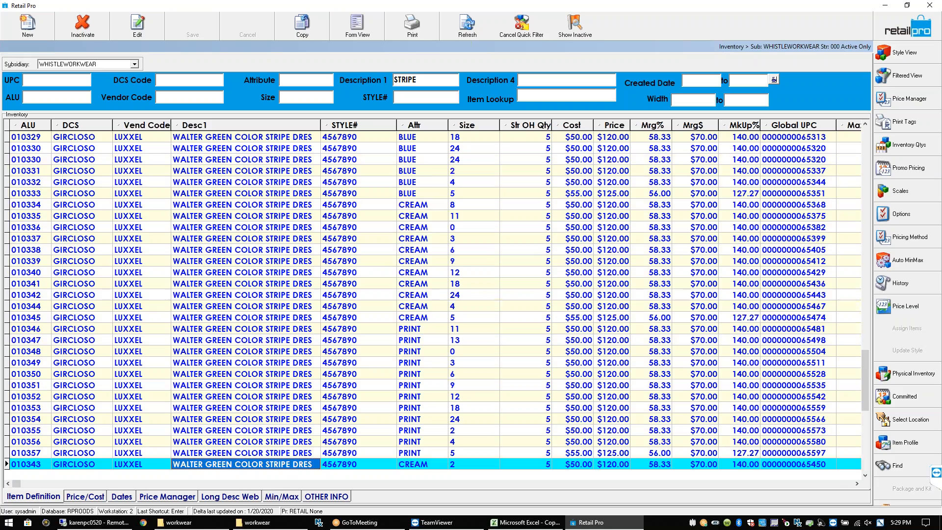
key("Up")
key("Up")
key("Up")
key("Up")
key("Up")
key("Up")
key("Up")
key("Up")
key("Up")
key("Up")
key("Up")
key("Up")
key("Up")
key("Up")
key("Up")
key("Up")
key("Up")
key("Up")
key("Up")
key("Up")
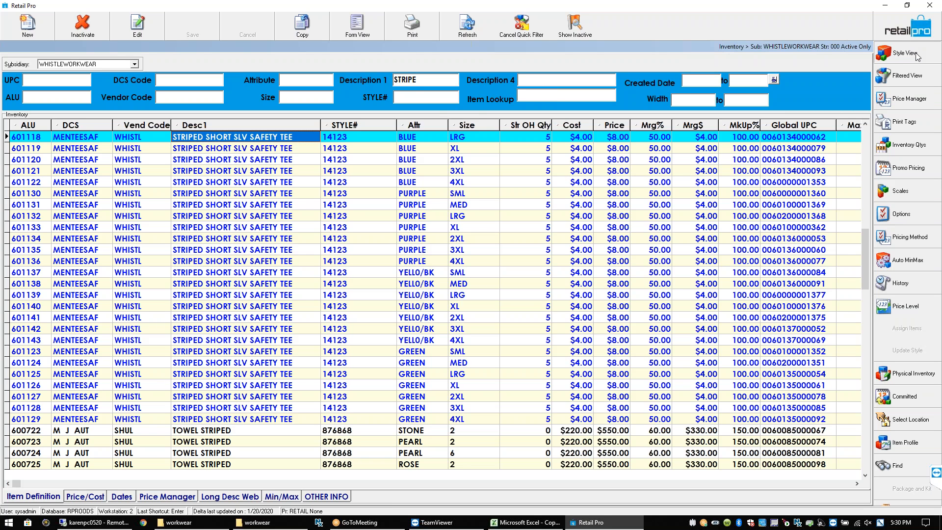
Open the safety tee as a style in form layout and enlarge the details area
left_click(898, 56)
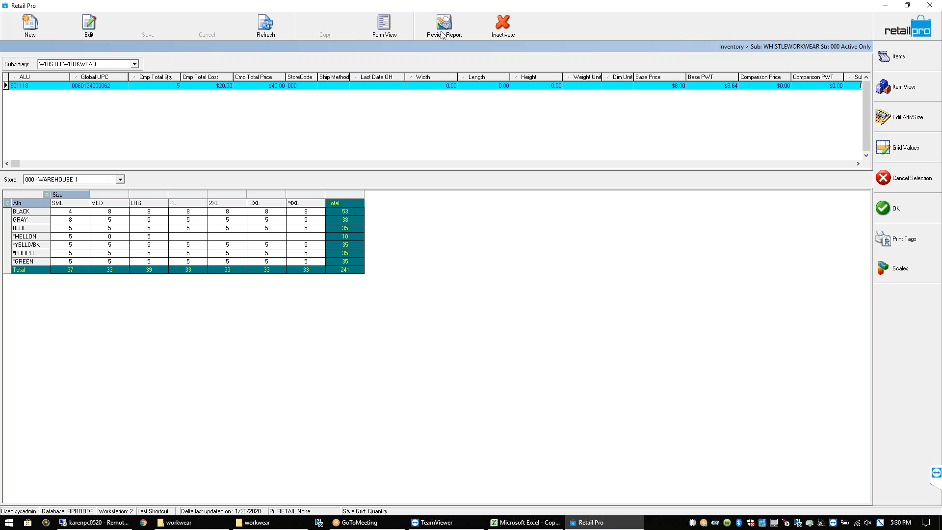
left_click(378, 30)
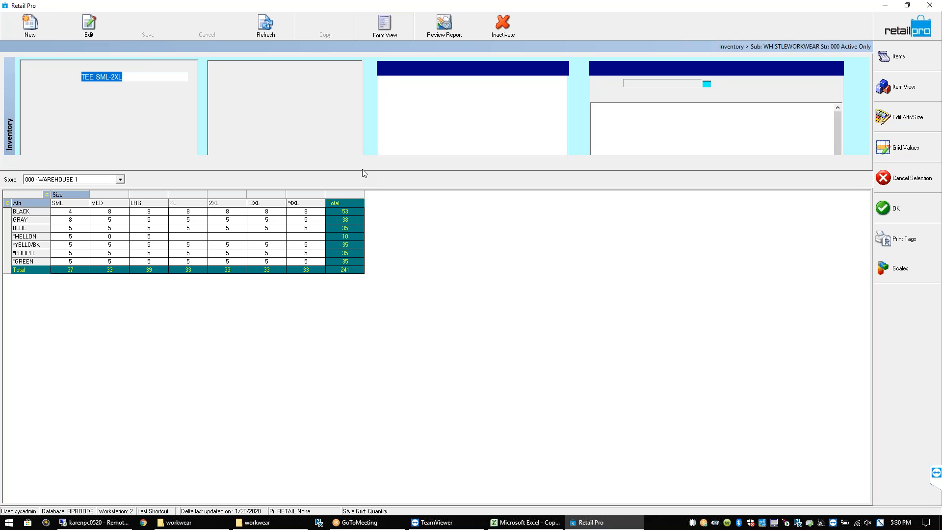
left_click_drag(362, 172, 380, 276)
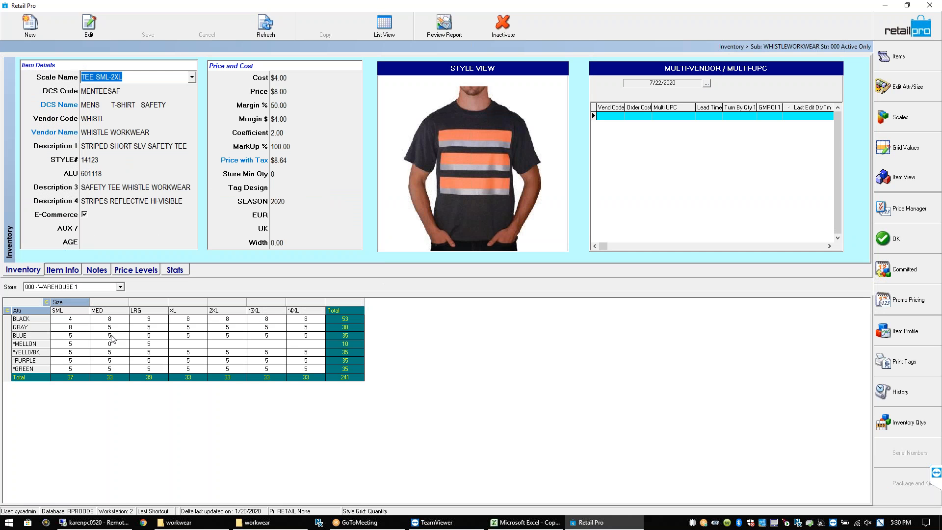
Step through the *MELLON size cells from XL to *4XL, then switch to the Items list
left_click(114, 321)
left_click(172, 345)
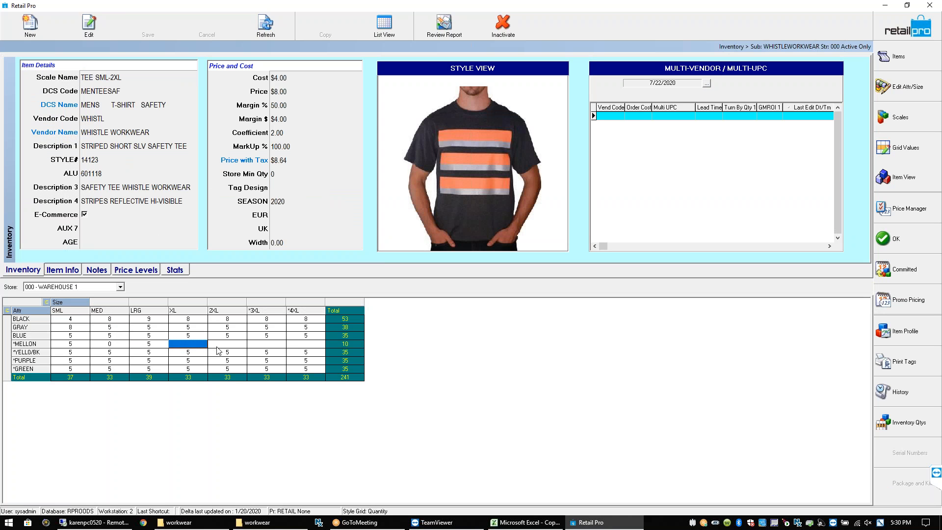
key("Right")
key("Right")
key("Right")
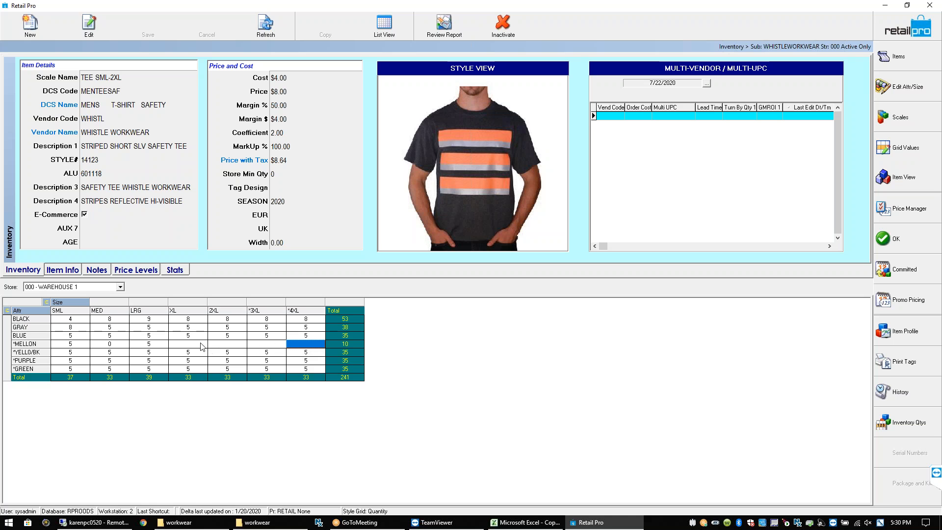
left_click(204, 347)
left_click(227, 346)
left_click(263, 346)
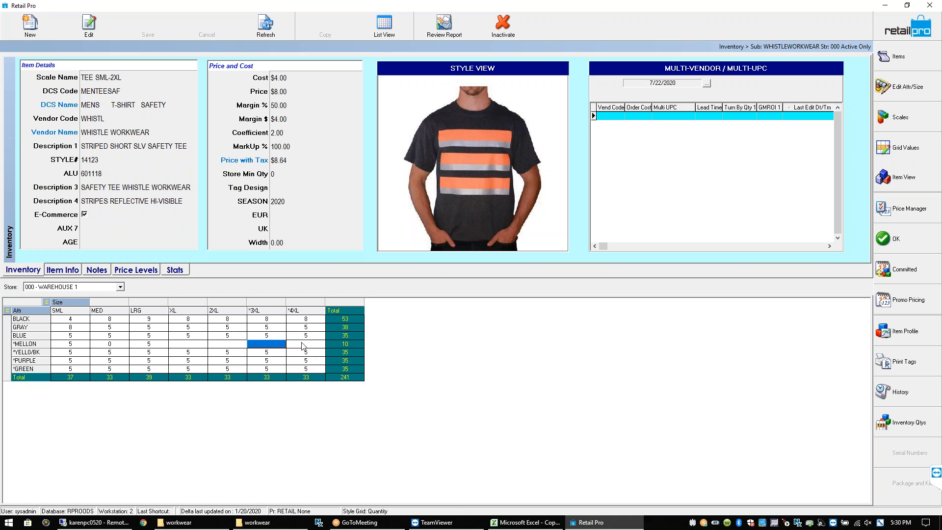
left_click(300, 347)
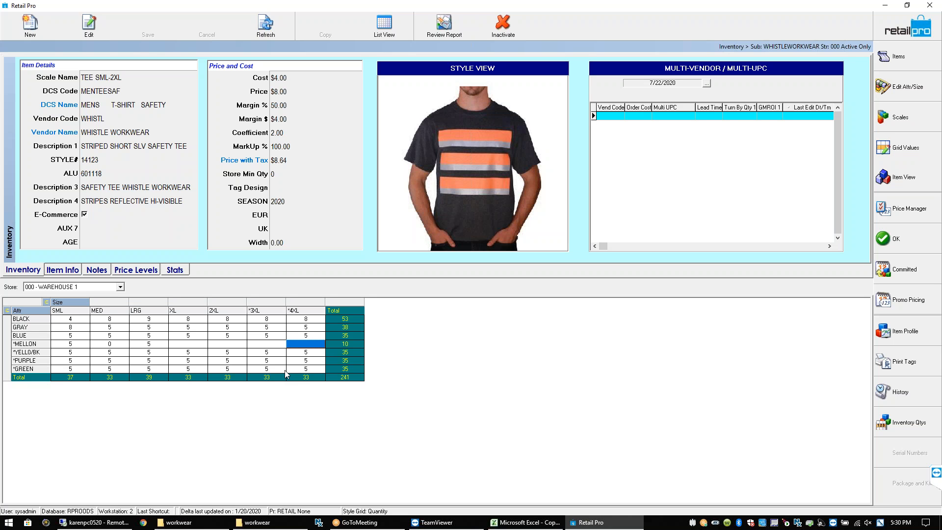
left_click(186, 346)
left_click(212, 346)
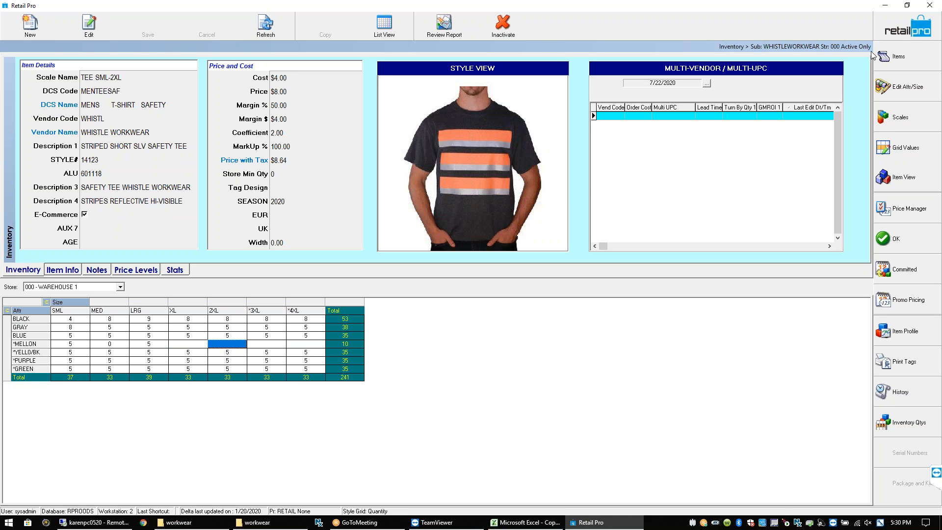
left_click(909, 67)
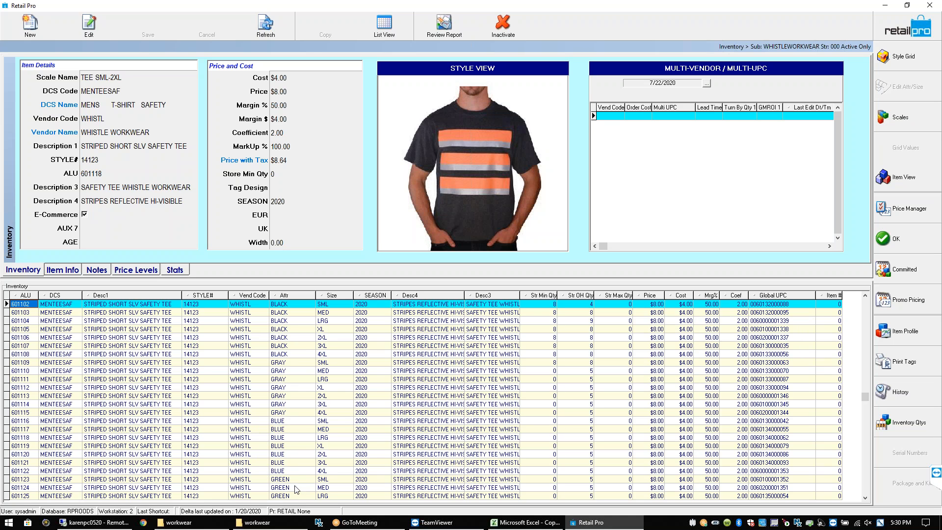
Browse the tee's item rows starting from item 601123
left_click(254, 479)
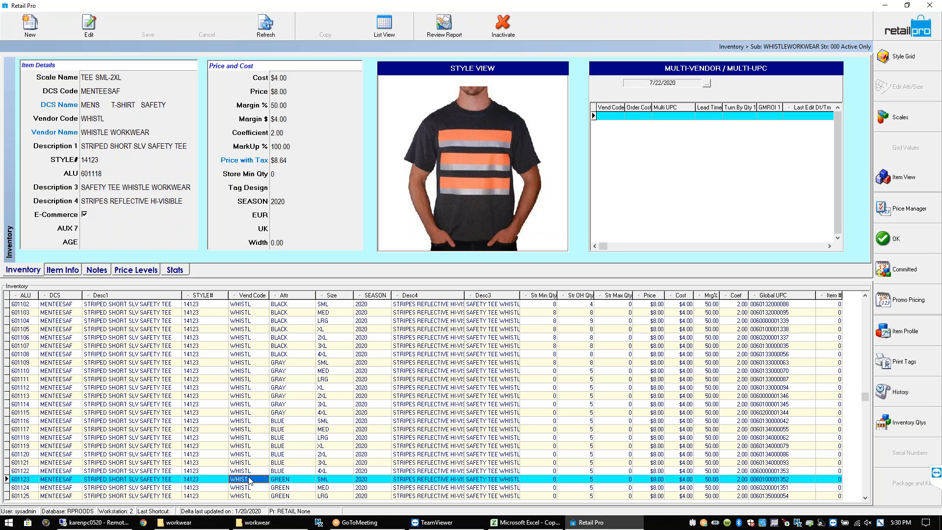
left_click(298, 478)
key("Down")
key("Down")
key("Down")
key("Down")
key("Down")
key("Down")
key("Down")
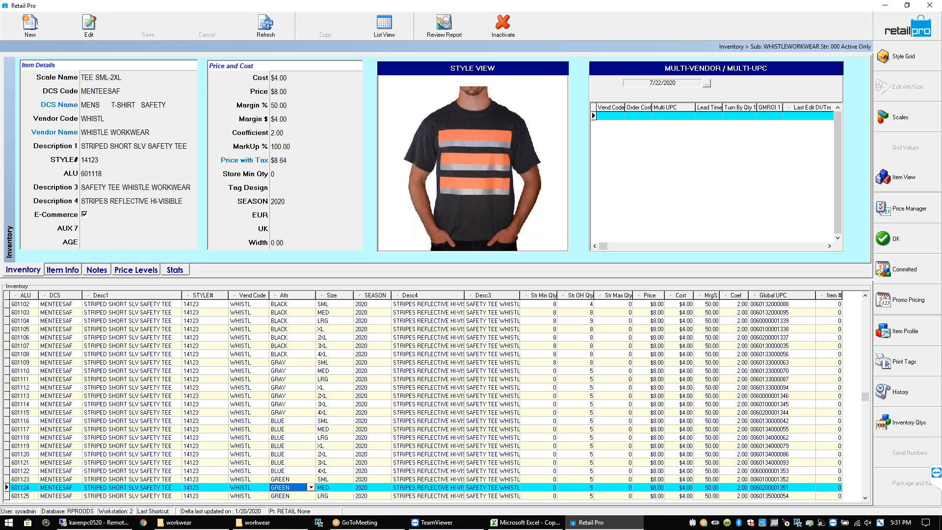
key("Down")
key("Down")
key("Down")
key("Down")
key("Down")
key("Down")
key("Down")
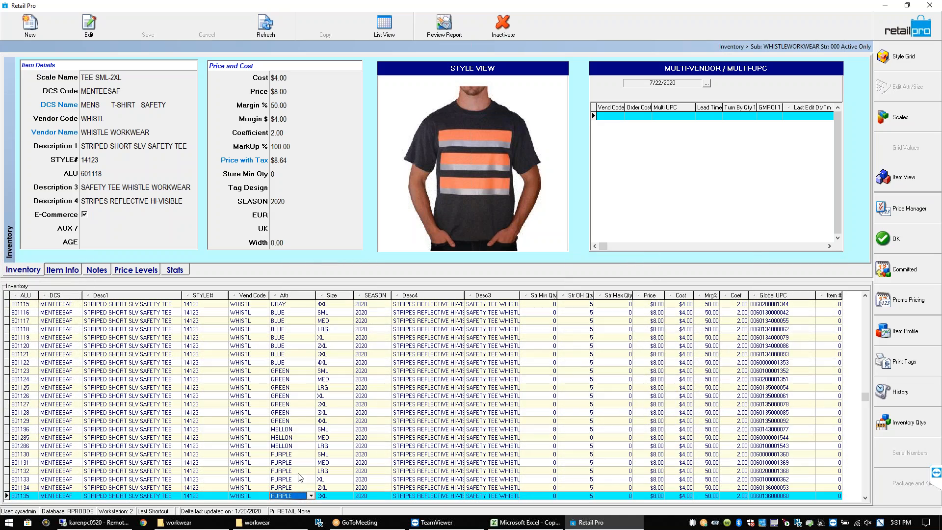
Review the MELLON items starting at 601196, then return to the STRIPE-filtered inventory list
left_click(288, 429)
left_click(289, 437)
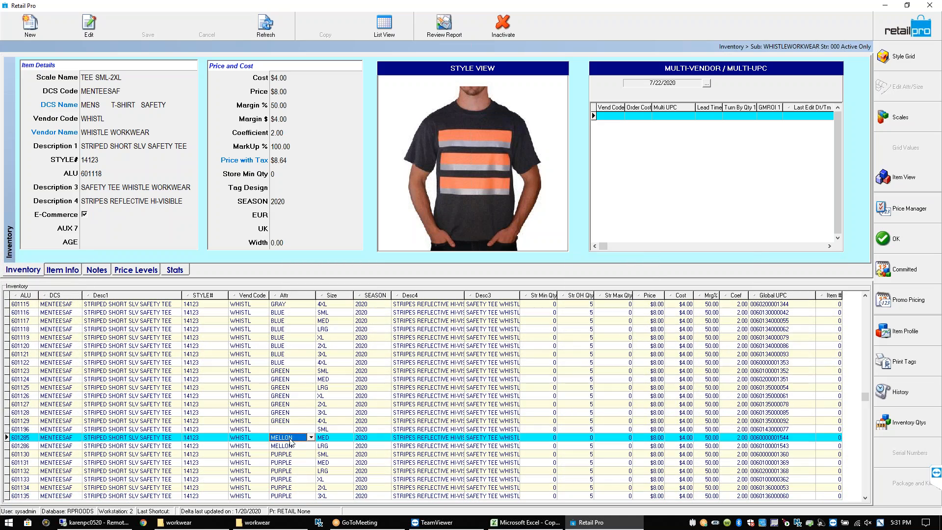
left_click(291, 446)
left_click(296, 429)
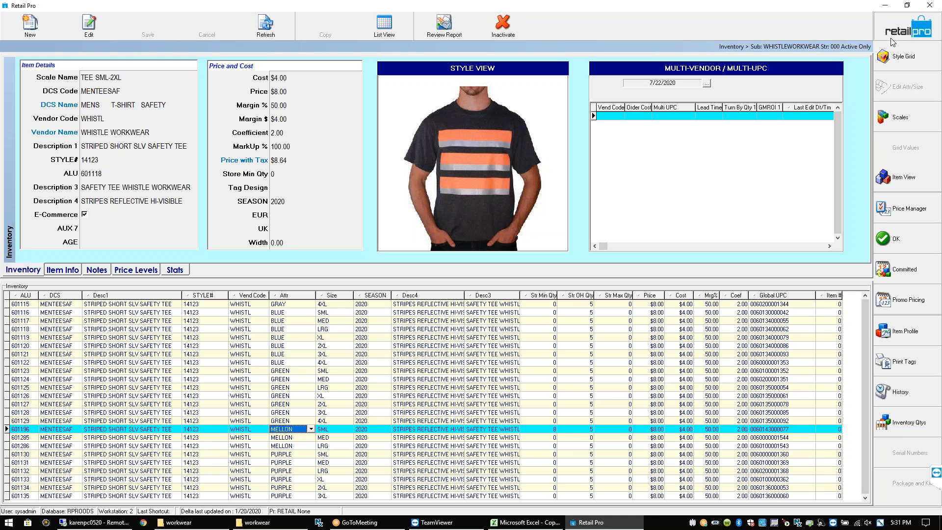
key("Down")
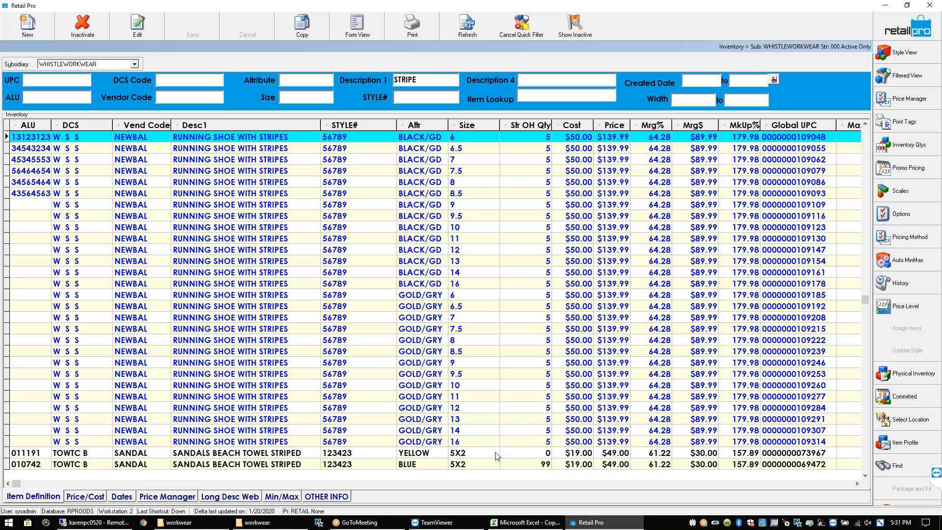
Inactivate the yellow beach-towel sandal 011191
left_click(62, 453)
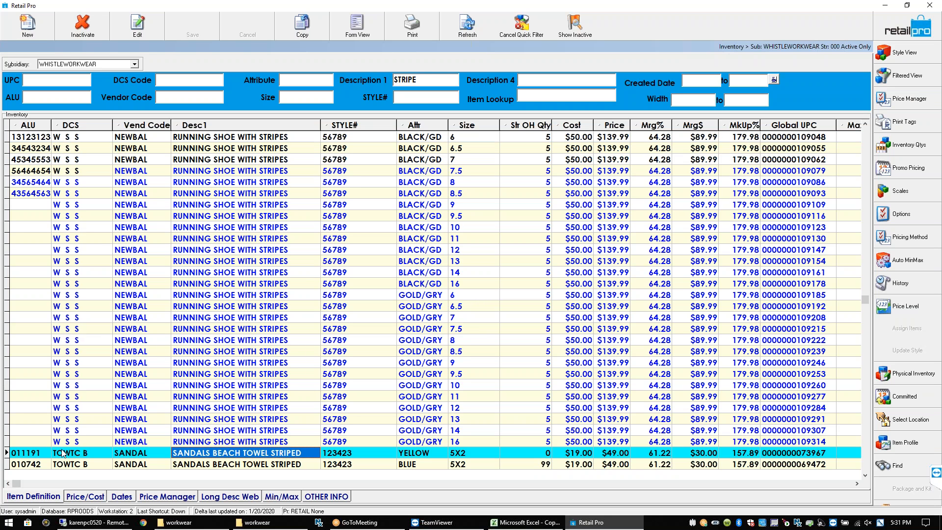
left_click(79, 29)
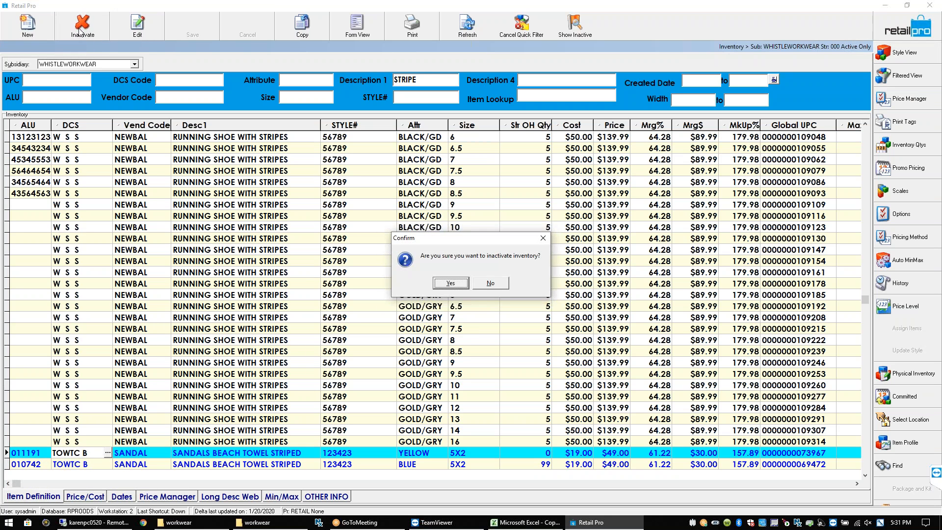
left_click(455, 285)
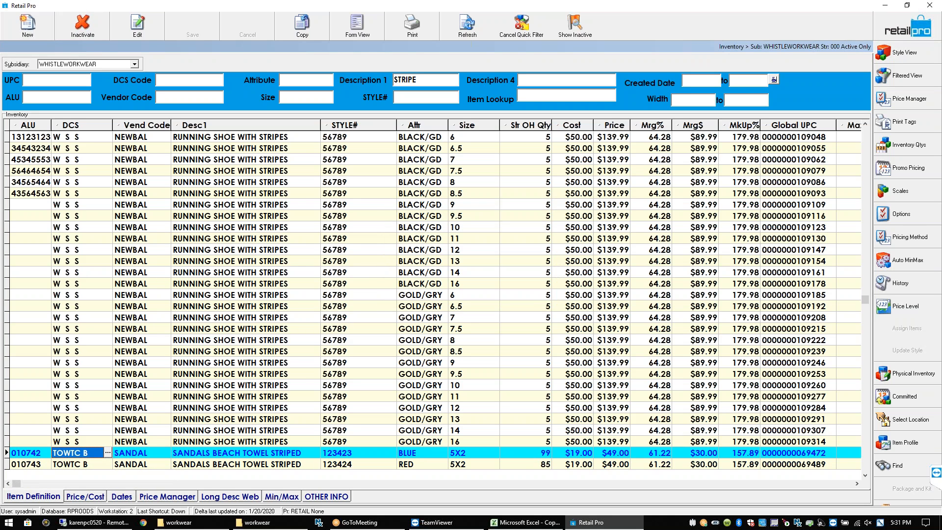
Show inactive items in the list and open the column Page Manager from the Desc1 header
left_click(568, 35)
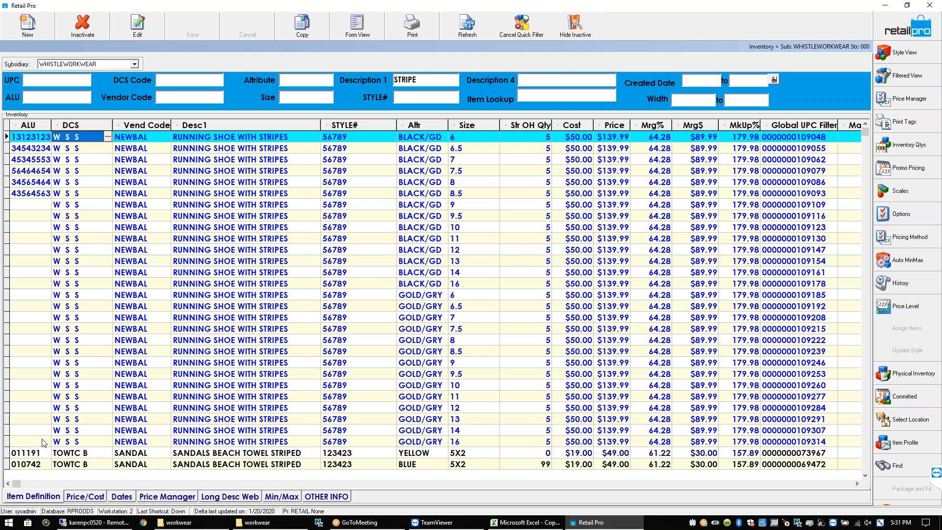
left_click(63, 455)
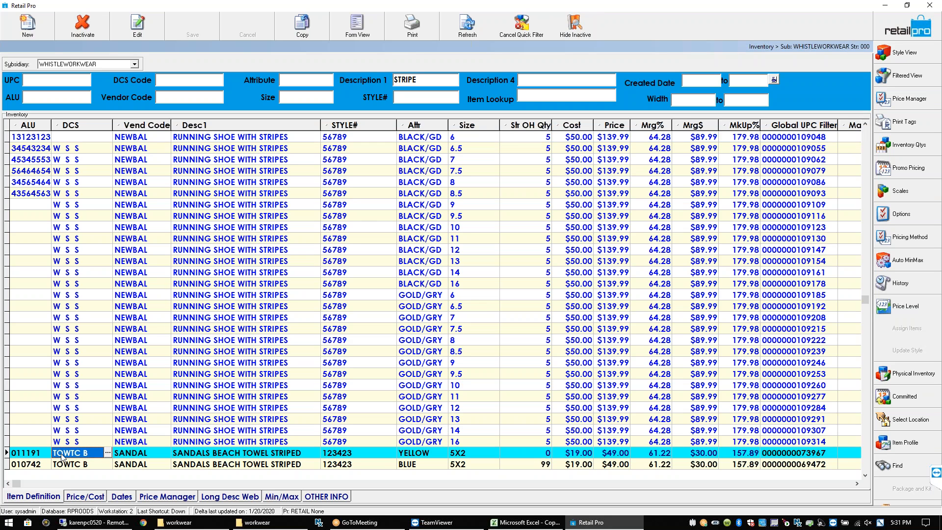
right_click(273, 126)
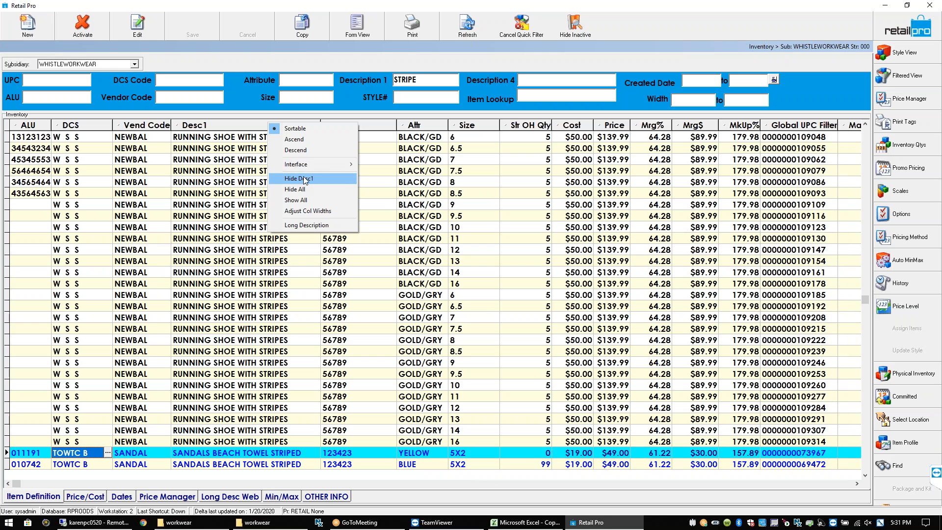
mouse_move(309, 168)
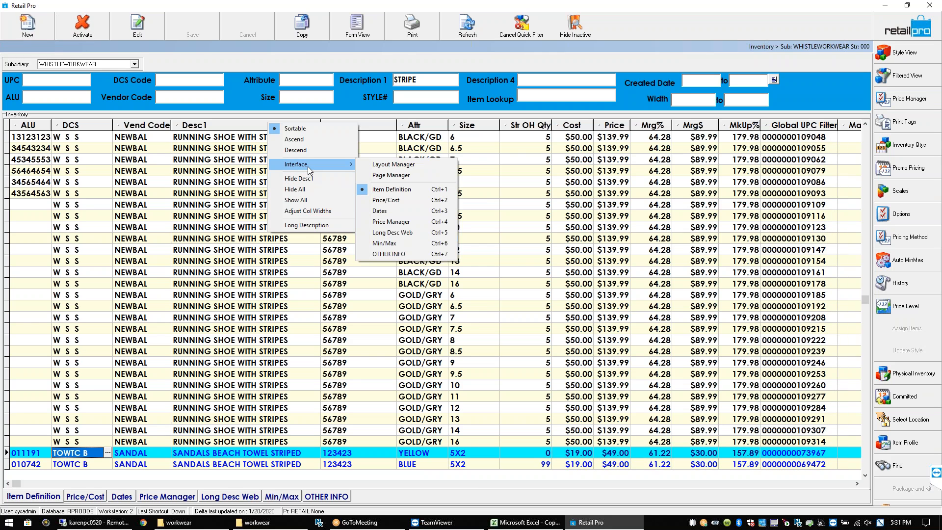
left_click(396, 176)
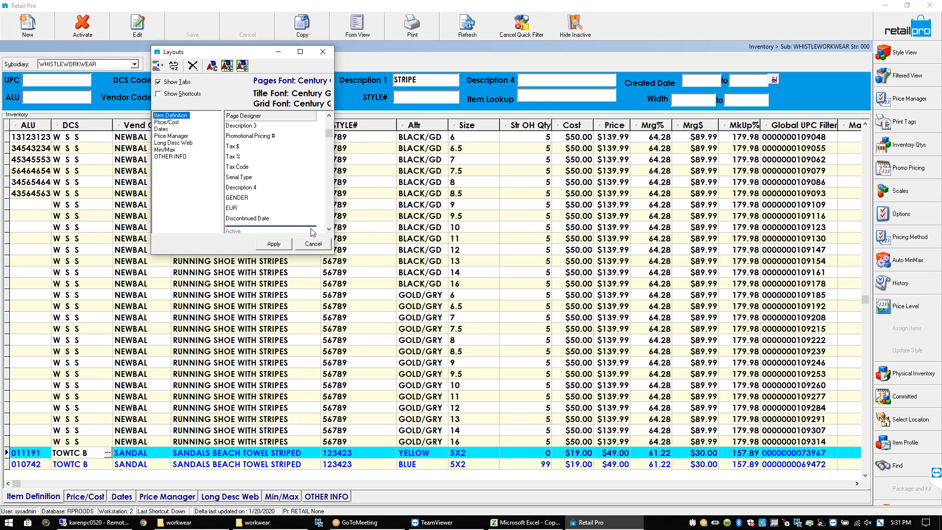
Add the Active field to the grid layout and confirm item 011191's Active box is unchecked
left_click(329, 229)
left_click(261, 222)
left_click_drag(262, 224, 274, 99)
left_click(276, 128)
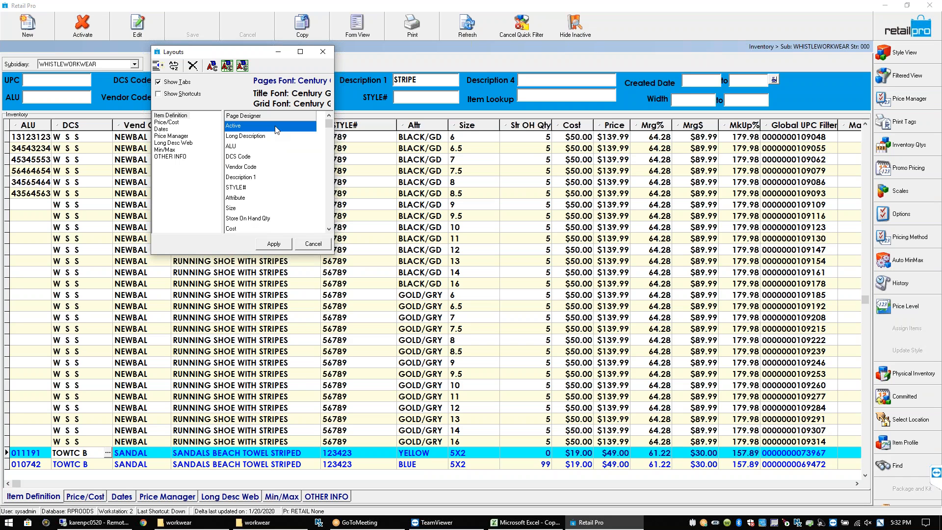
left_click(286, 245)
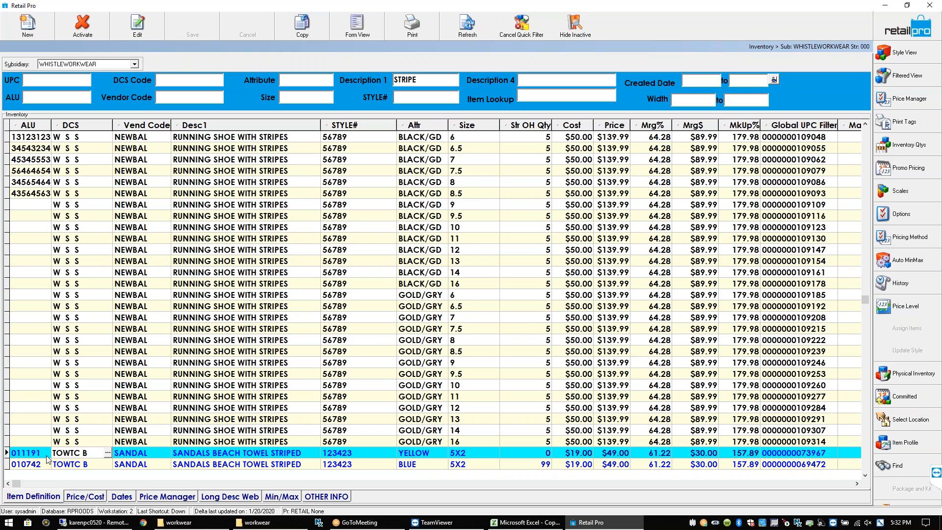
left_click(8, 484)
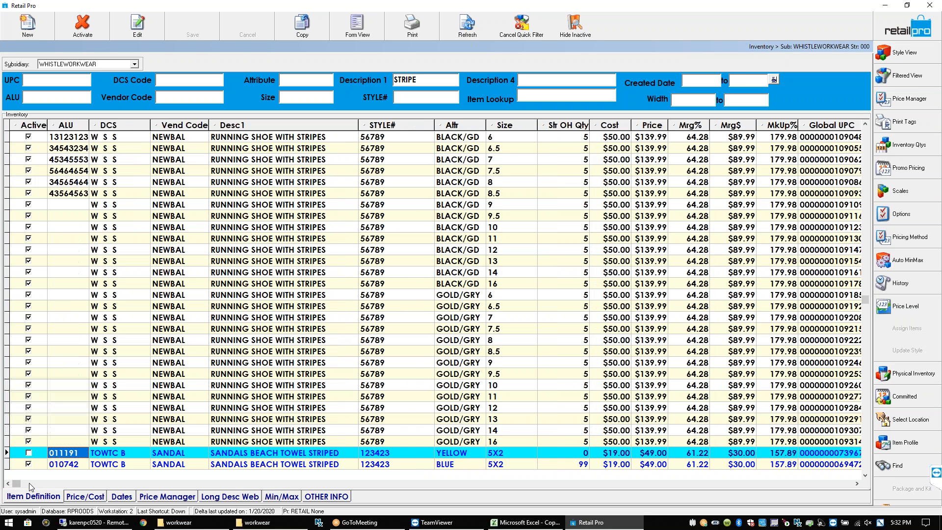
left_click(34, 455)
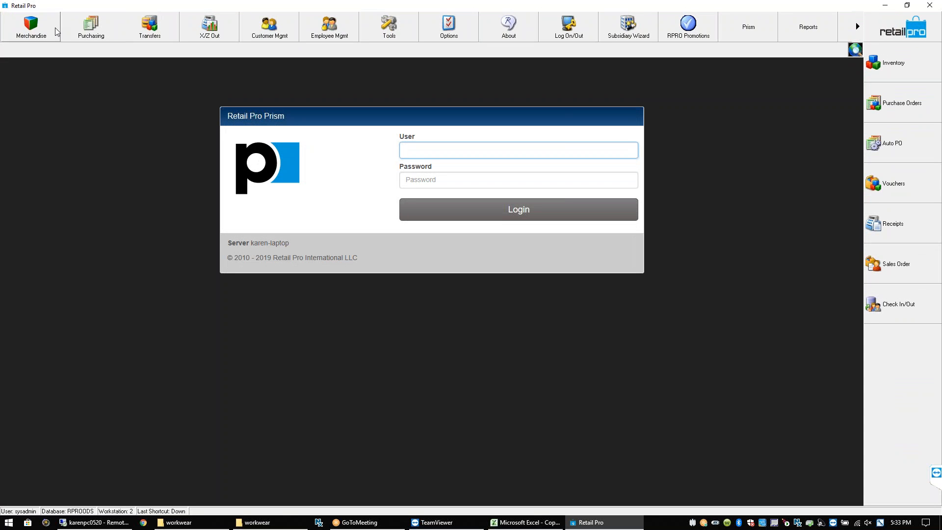
Open the Merchandise dropdown on the main toolbar
left_click(30, 27)
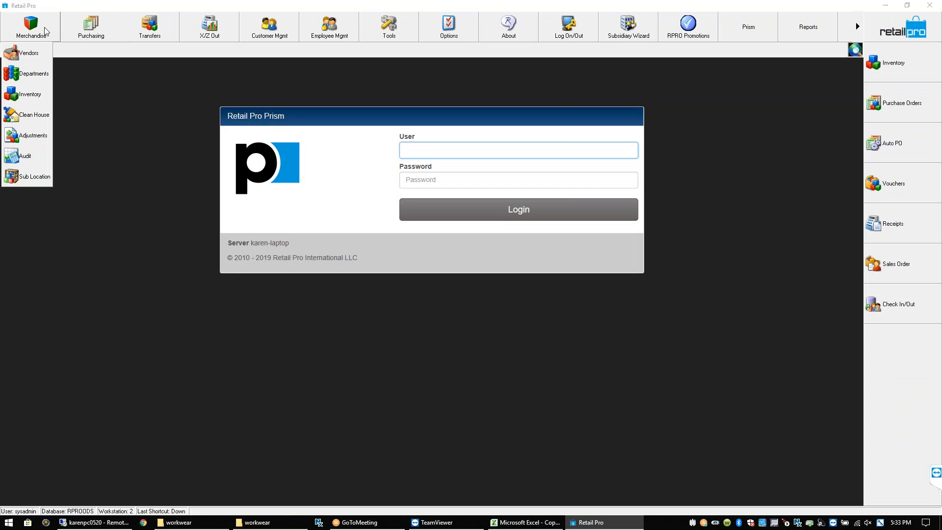
Open Clean House and browse the item rows and the first row's date fields
left_click(37, 118)
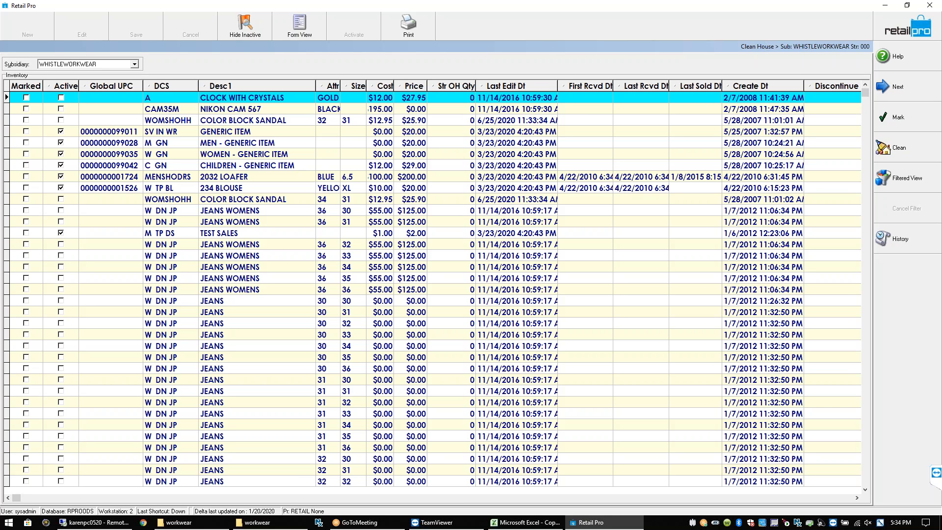
left_click(453, 181)
left_click(450, 199)
key("Down")
key("Down")
key("Down")
key("Down")
key("Down")
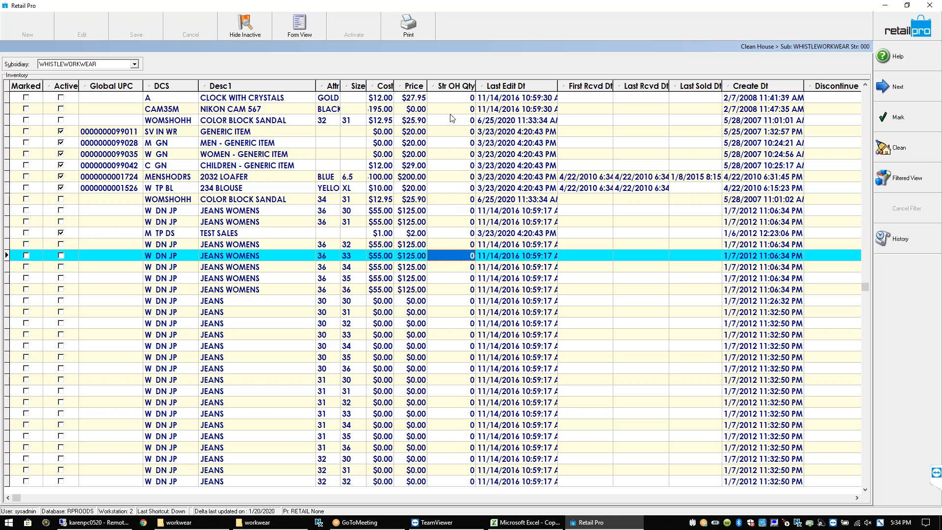
left_click(456, 98)
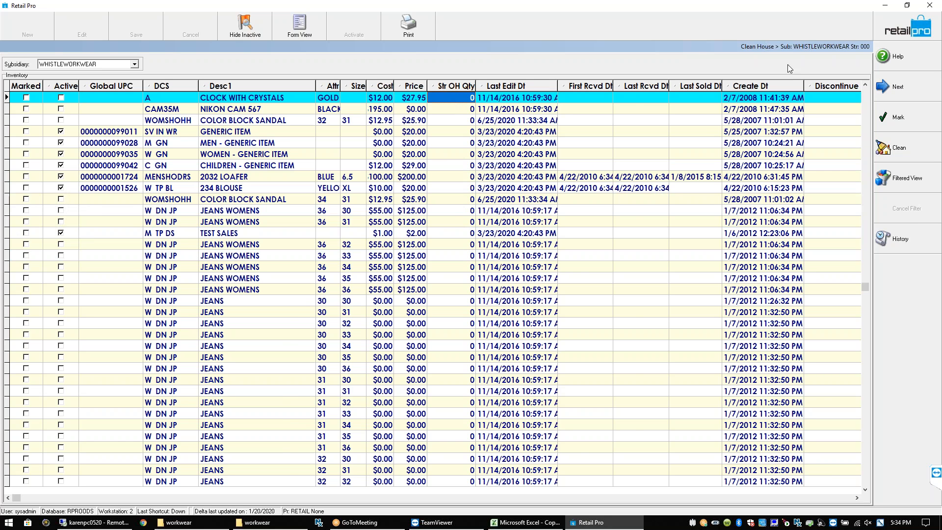
left_click(831, 97)
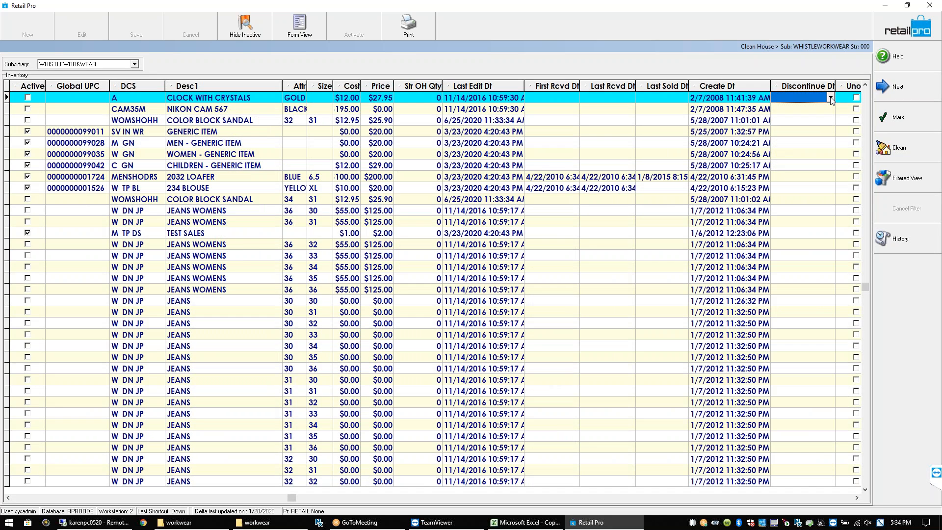
key("Tab")
key("Tab")
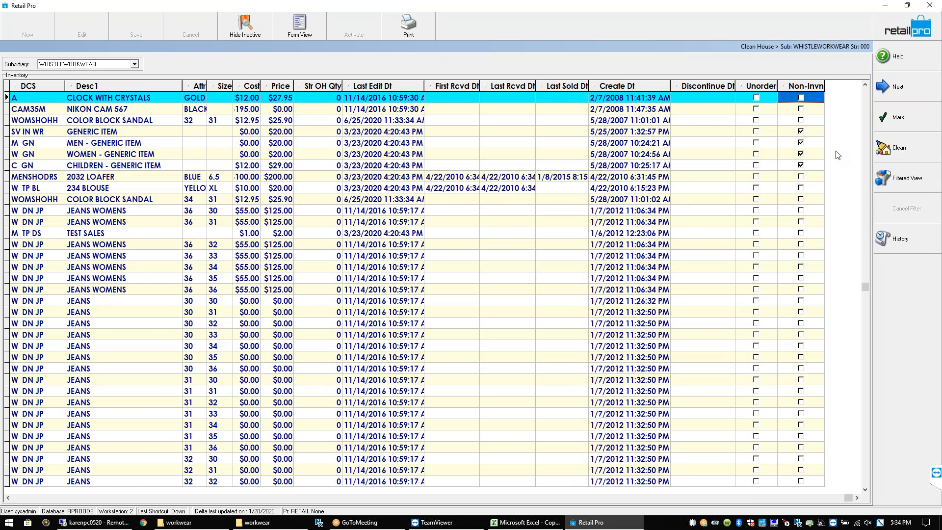
Drag the Discontinue Dt column ahead of Create Dt
left_click(731, 98)
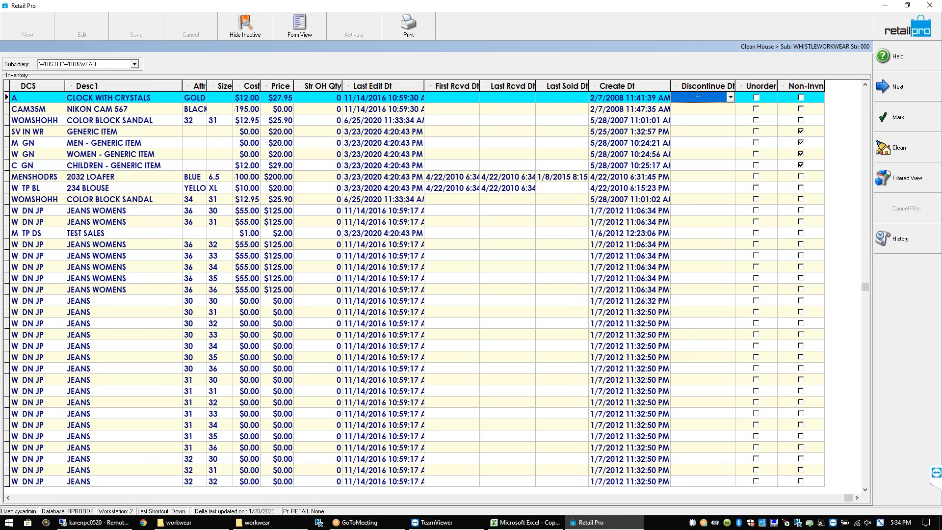
left_click_drag(696, 90, 613, 91)
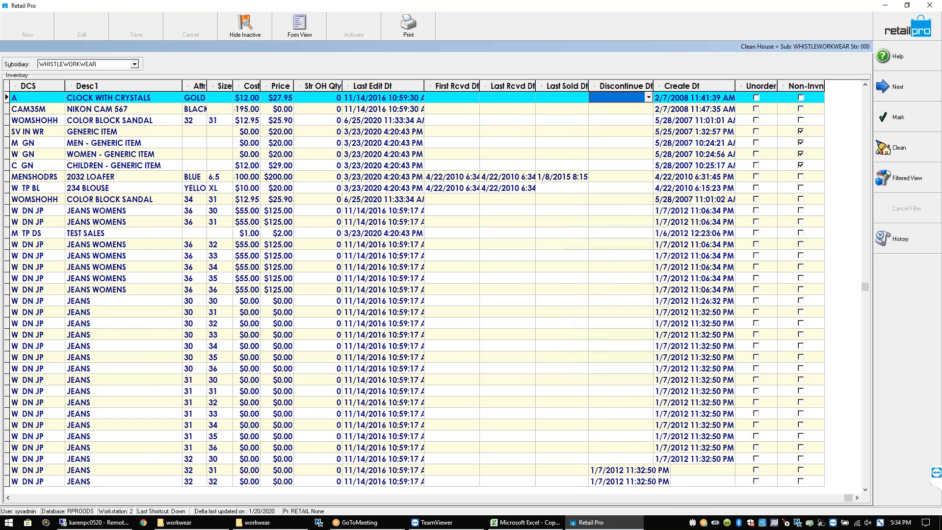
key("shift+Tab")
key("shift+Tab")
key("shift+Tab")
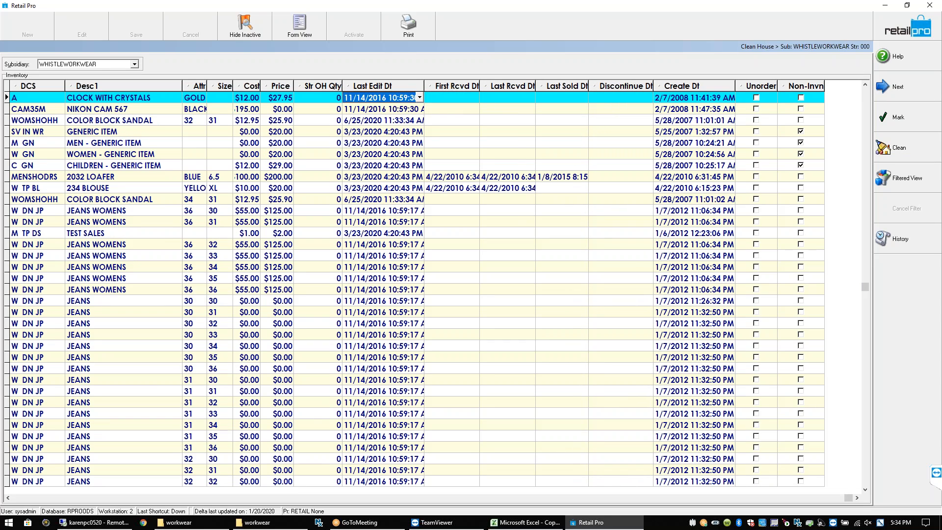
key("shift+Tab")
key("shift+Tab")
key("shift+Tab")
key("shift+Tab")
key("shift+Tab")
key("shift+Tab")
key("shift+Tab")
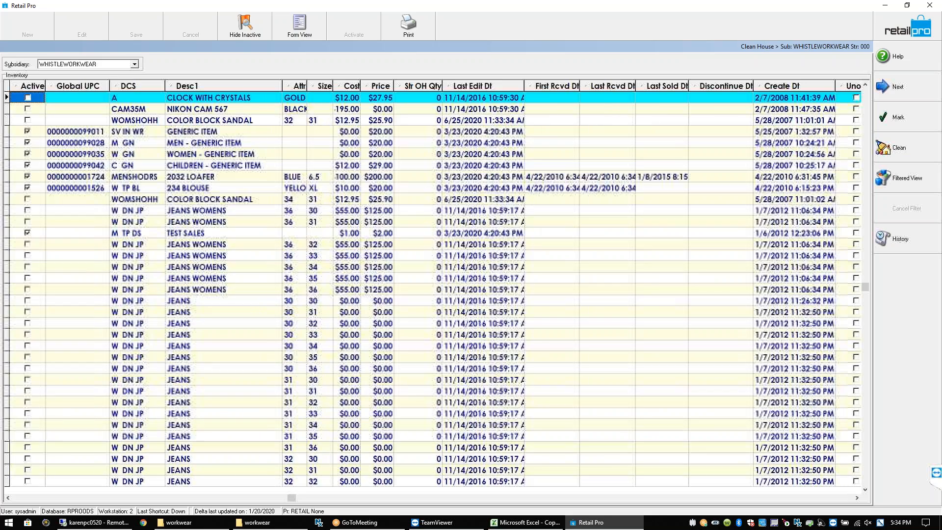
Dismiss the First Rcvd Dt sort prompt without re-sorting and review the first row's date values
left_click(563, 89)
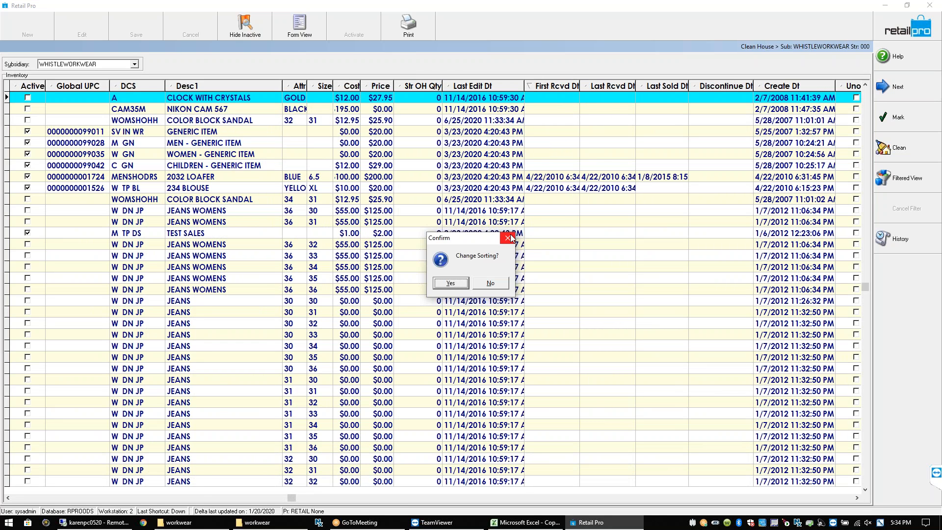
left_click(507, 239)
left_click(558, 98)
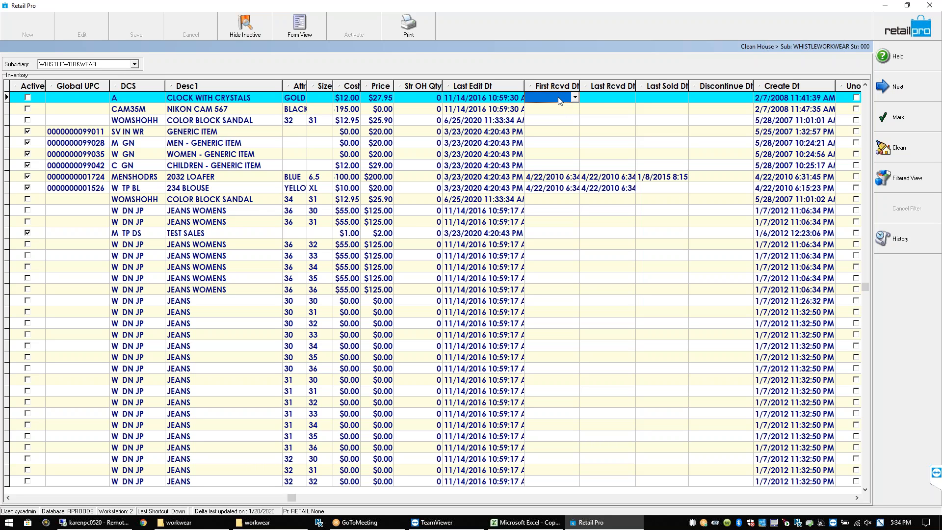
left_click(594, 97)
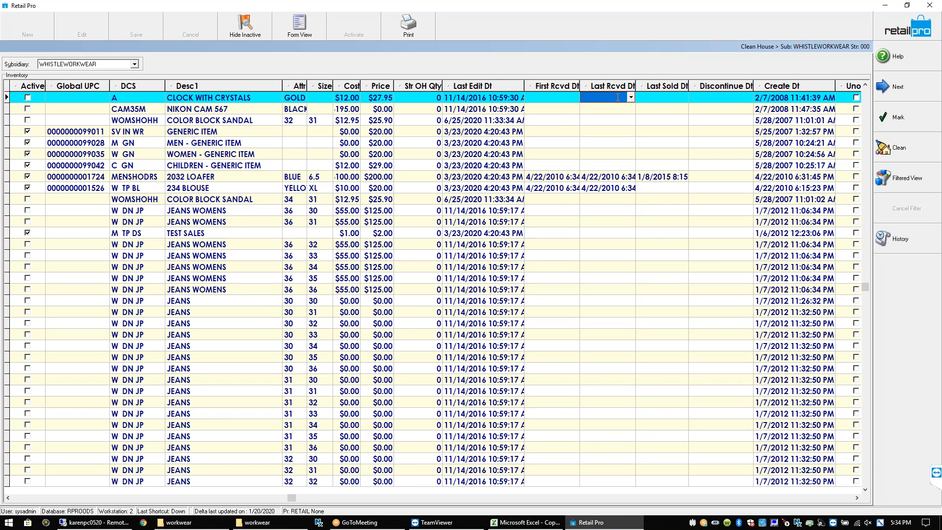
left_click(657, 98)
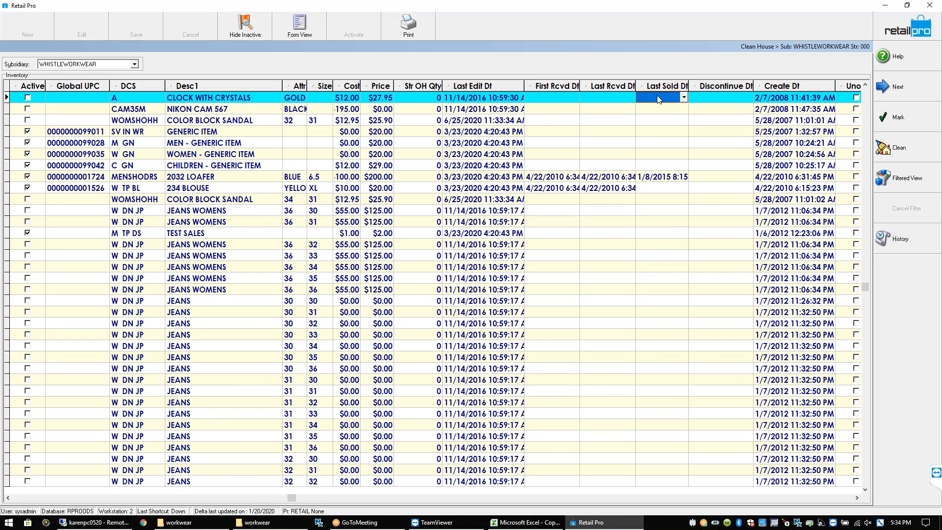
left_click(709, 96)
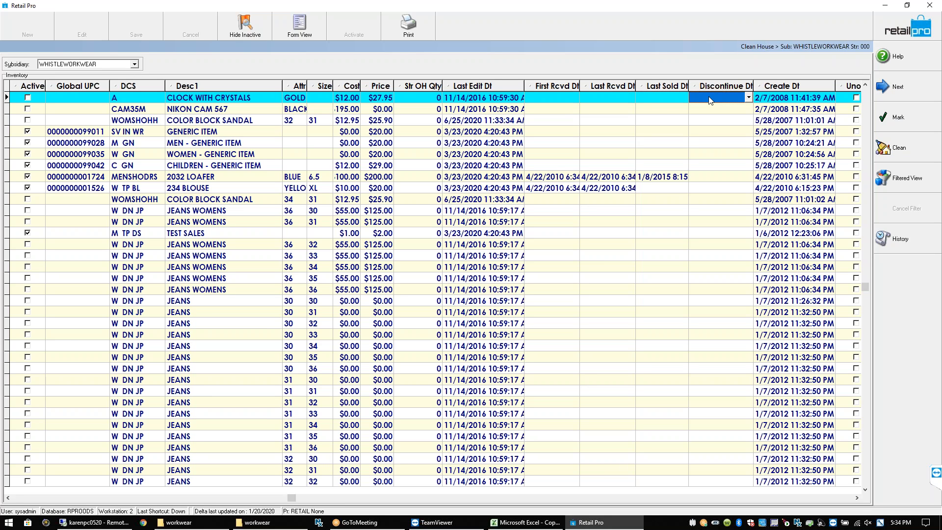
left_click(748, 99)
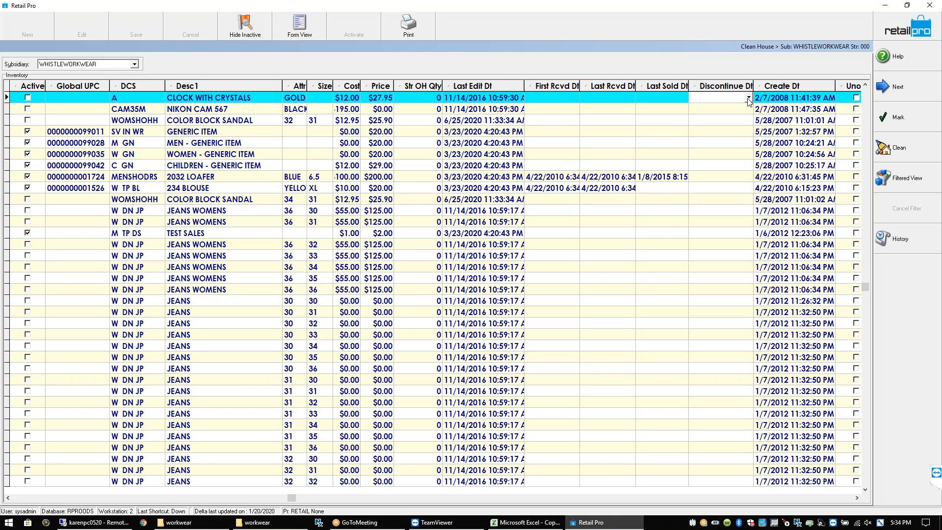
left_click(549, 99)
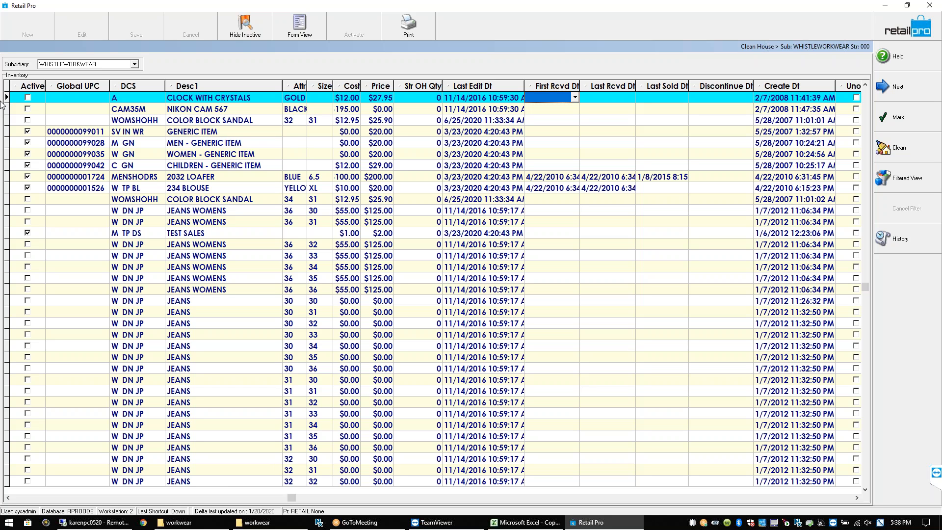
Close Clean House, view System Preferences > User Preferences > Appearance, then close it
left_click(895, 36)
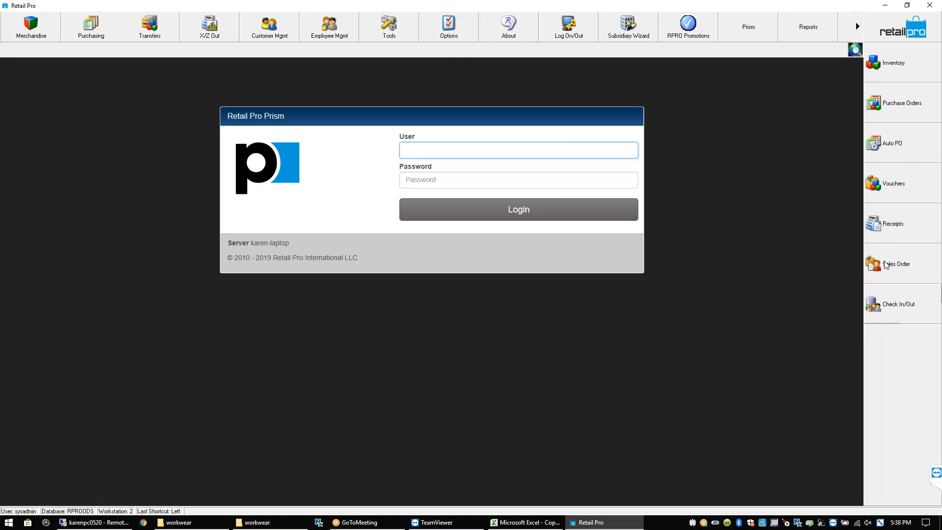
left_click(458, 39)
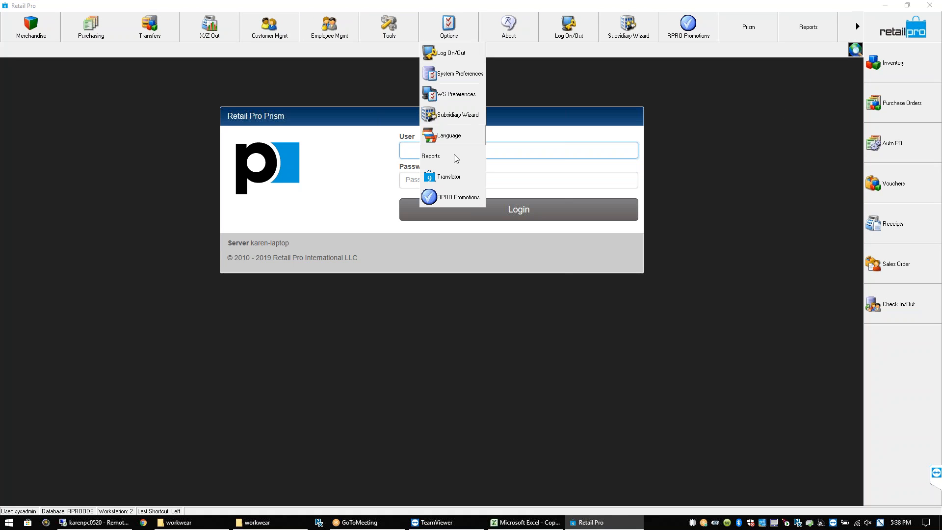
left_click(459, 74)
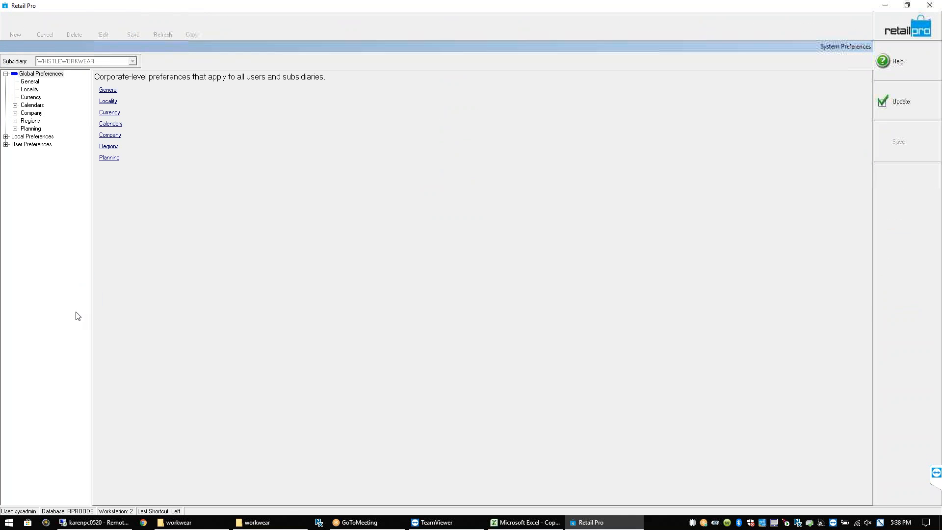
left_click(5, 144)
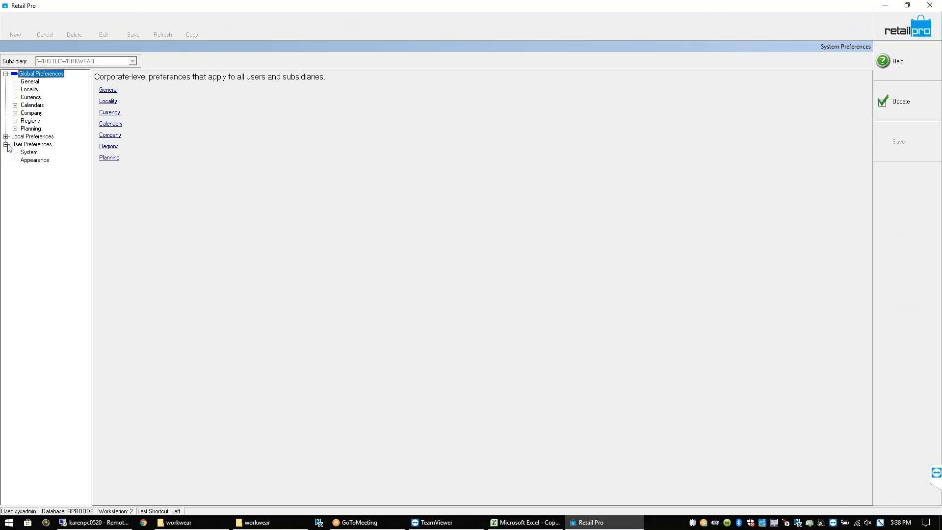
left_click(33, 161)
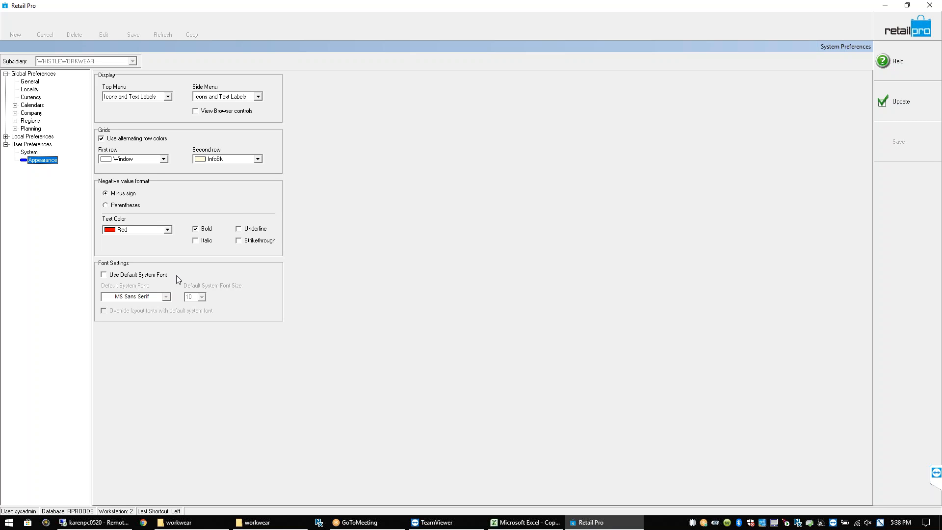
left_click(908, 28)
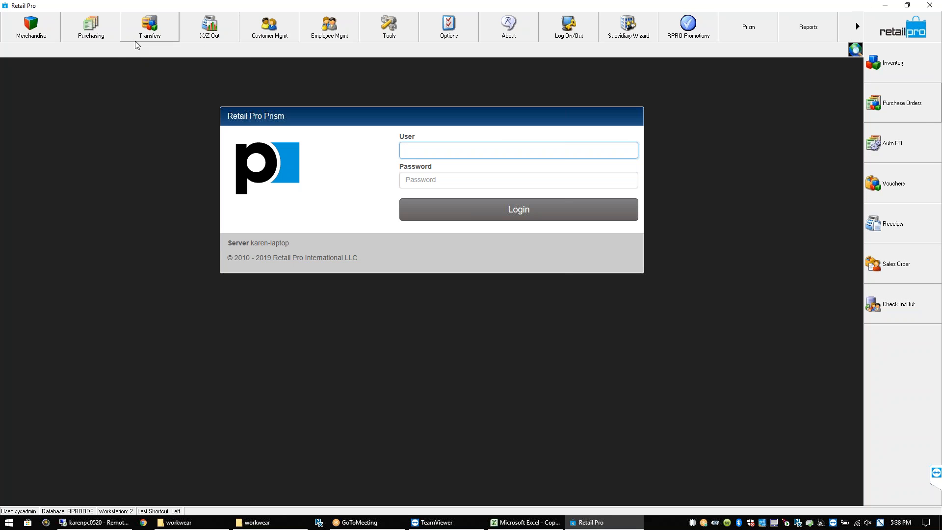
Open Merchandise > Inventory and the TOWEL BUNDLE 001234 style showing Pearl 2 and Bright R
left_click(44, 39)
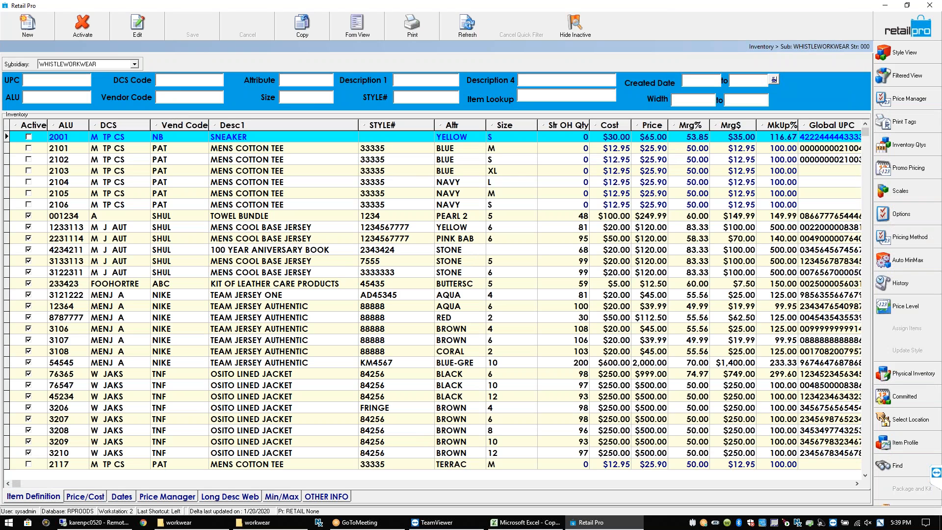
left_click(564, 216)
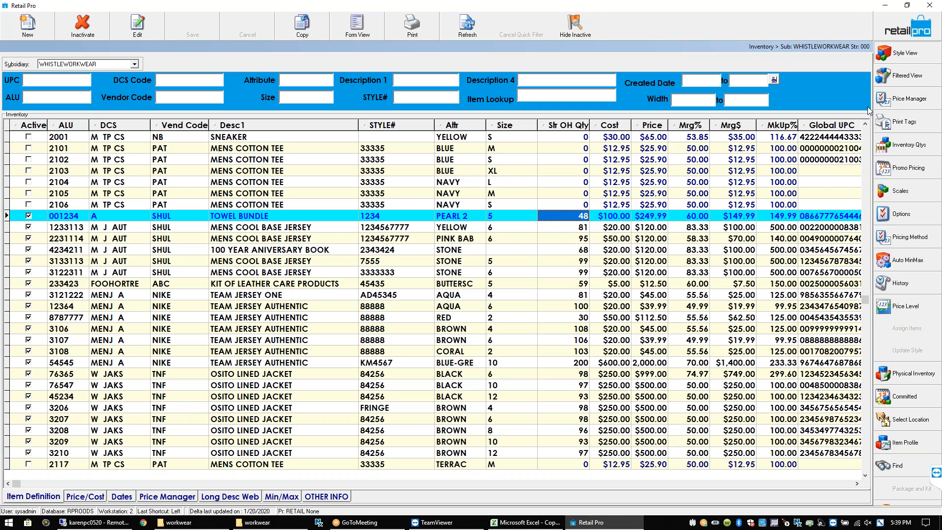
key("Escape")
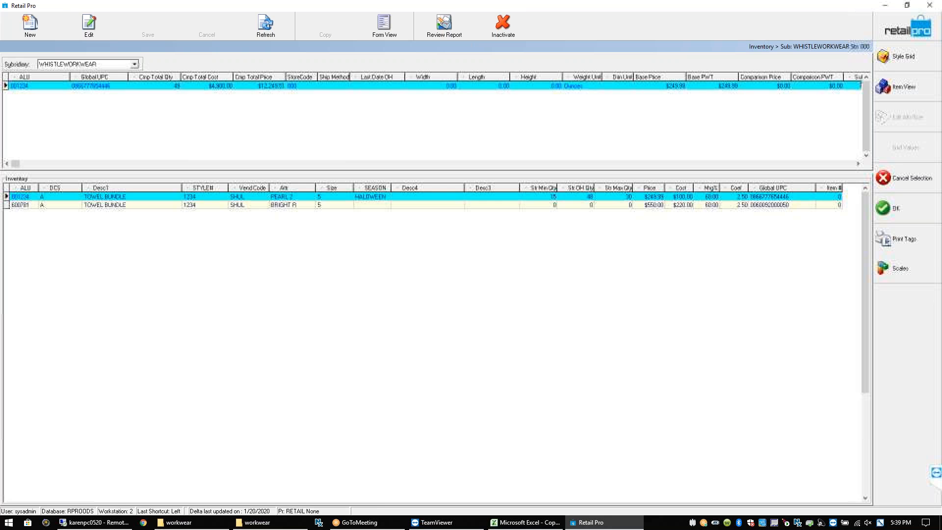
Check TOWEL BUNDLE's Style Grid (48 in PEARL 2, size 5), return to Items, and close Inventory
left_click(900, 57)
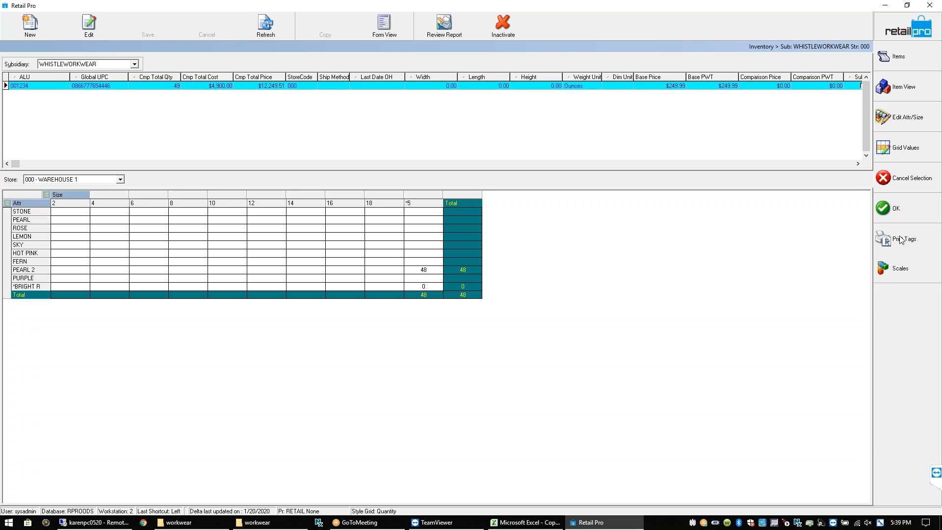
left_click(905, 54)
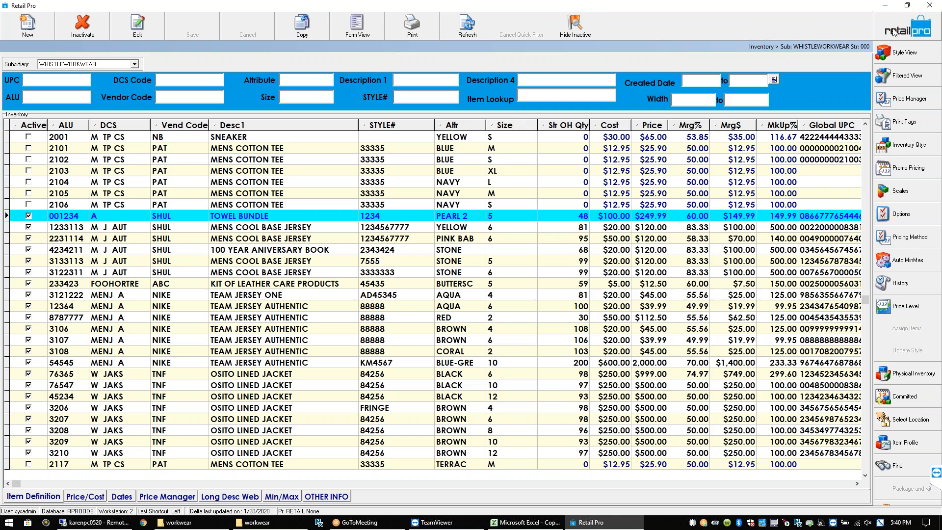
key("Escape")
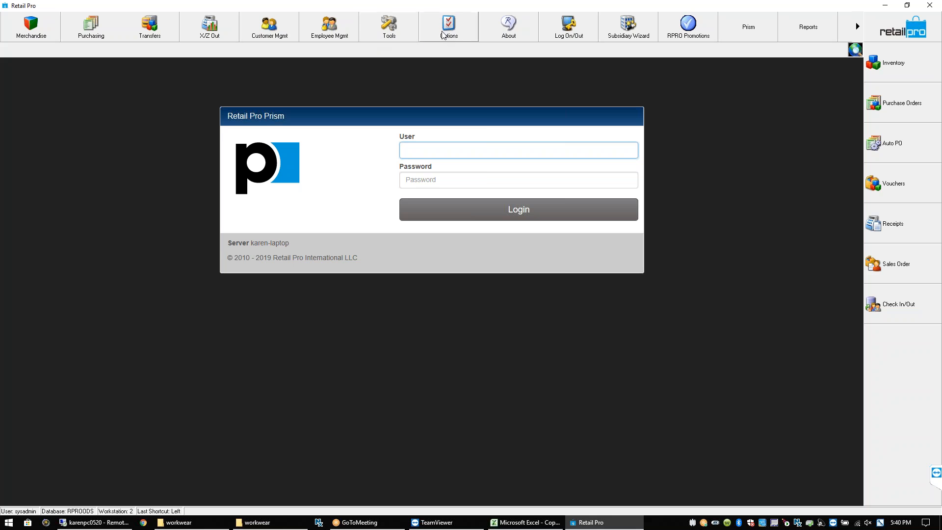
Open the Appearance page under User Preferences in System Preferences
left_click(455, 33)
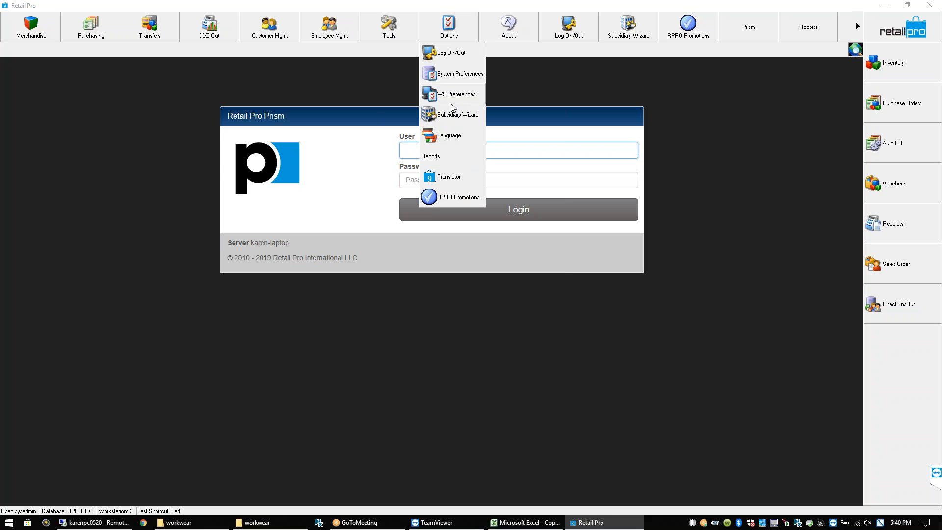
left_click(451, 79)
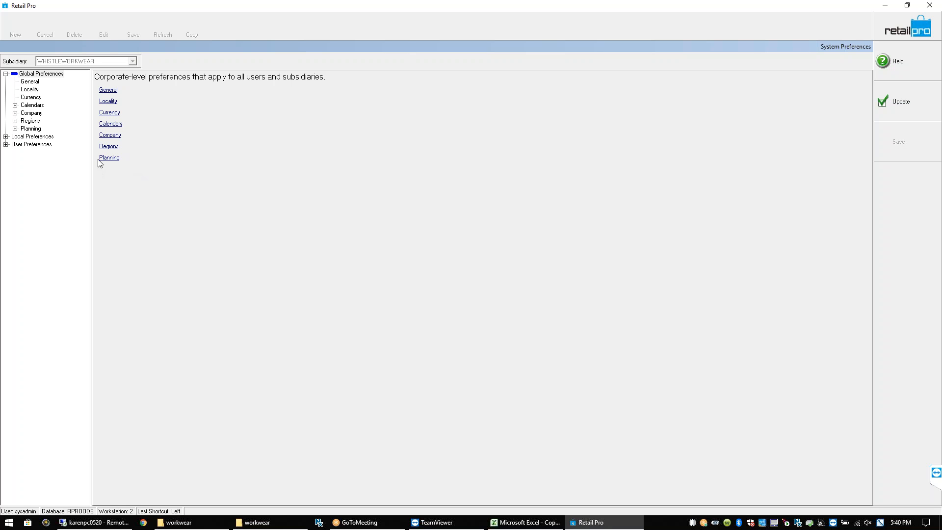
left_click(5, 144)
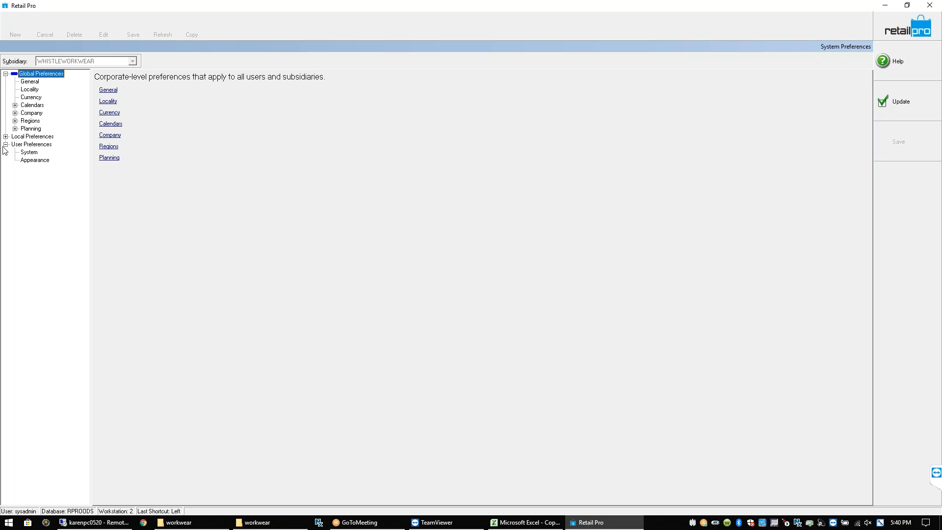
left_click(32, 162)
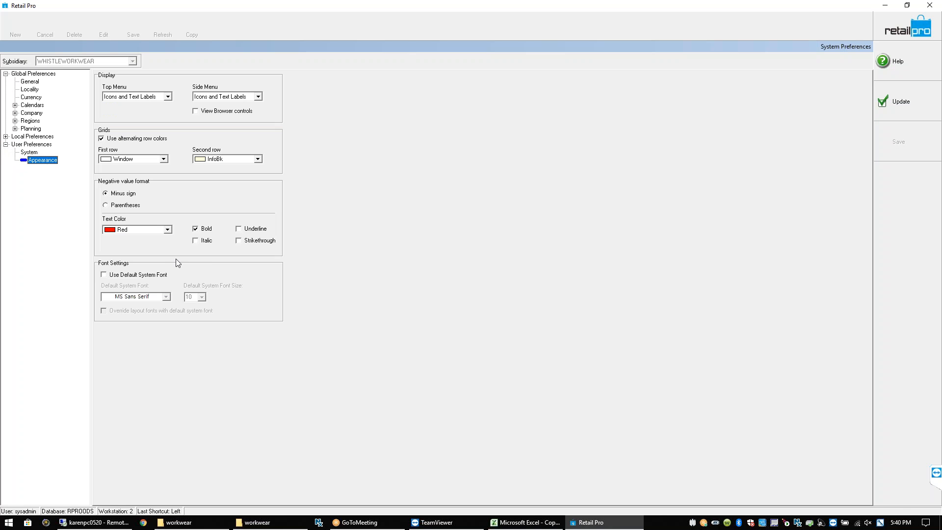
Set the Grids first-row colour to Aqua and apply it with Update
left_click(163, 158)
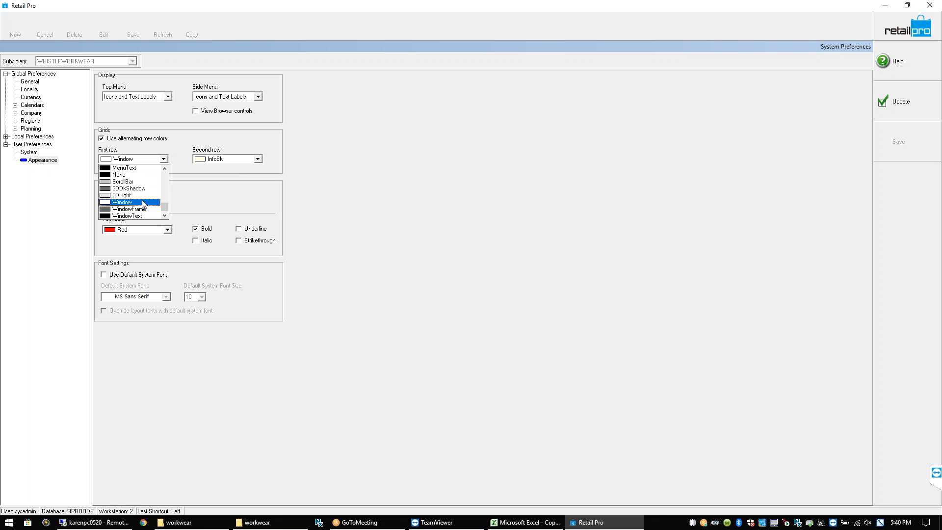
scroll(166, 183, "up", 5)
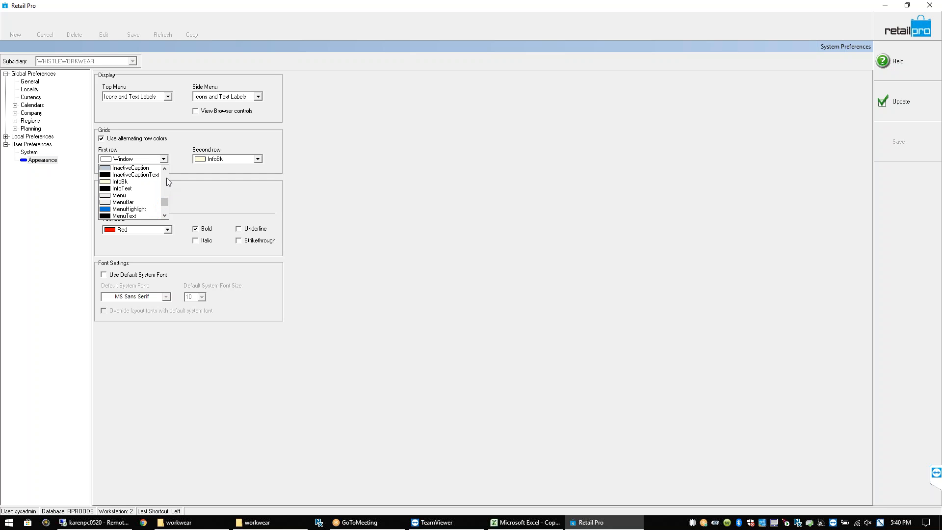
left_click(152, 159)
left_click(152, 159)
left_click(151, 159)
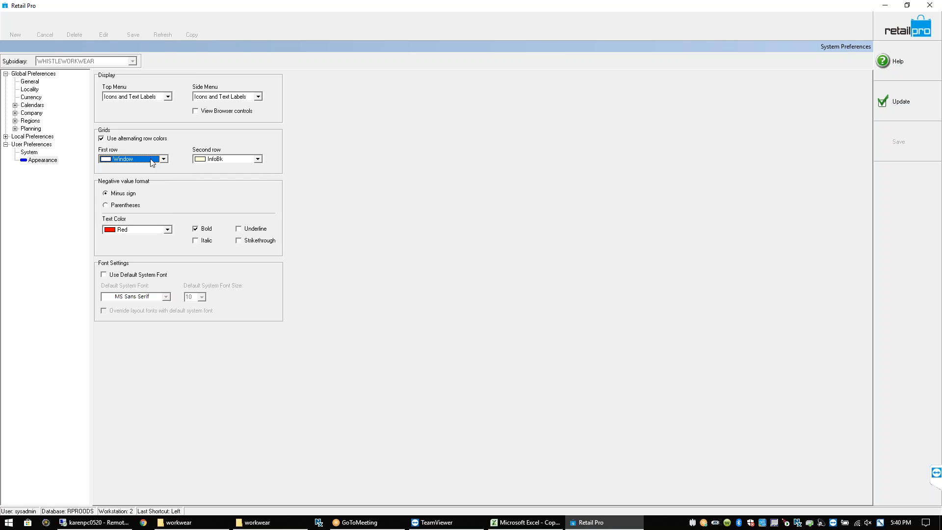
left_click(163, 159)
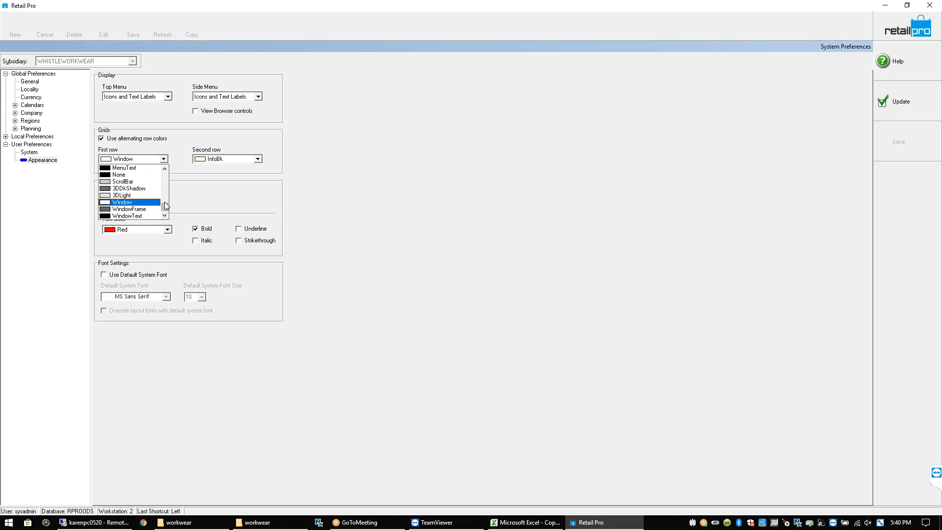
scroll(164, 189, "up", 3)
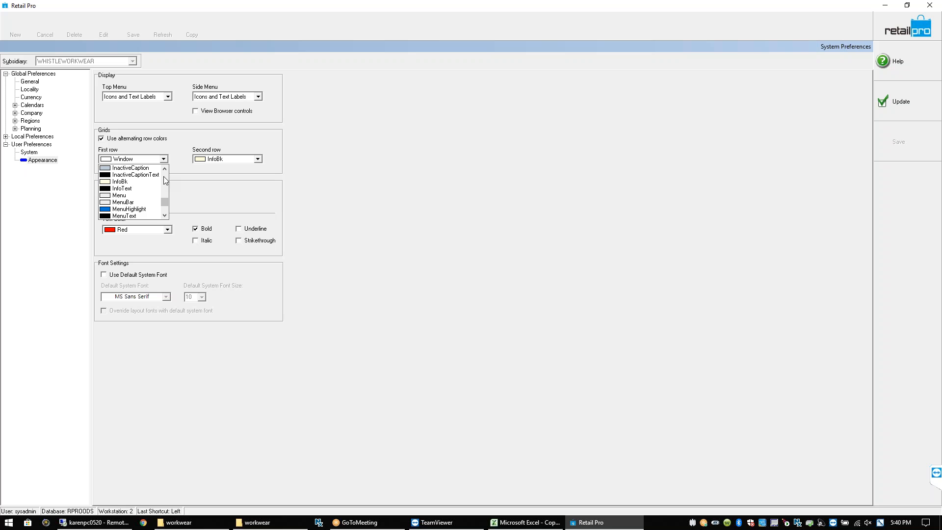
scroll(165, 181, "up", 2)
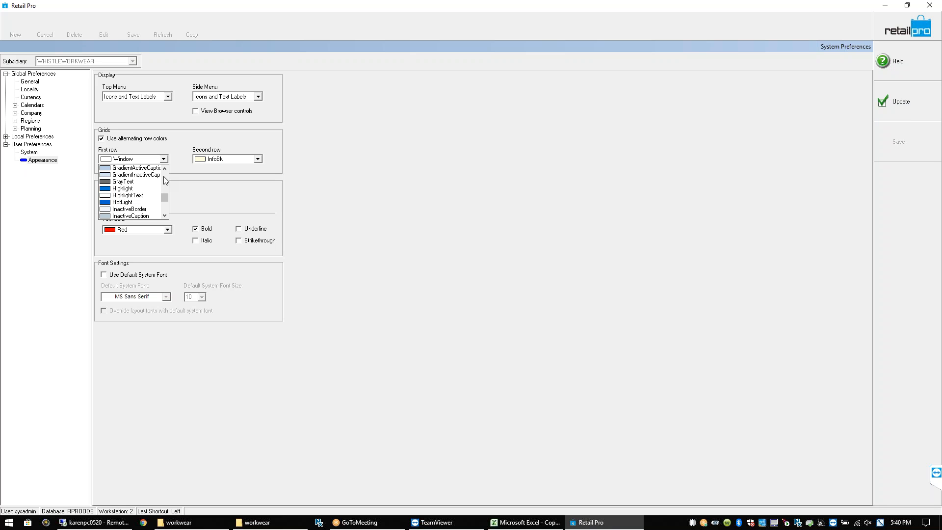
left_click(165, 169)
left_click(166, 169)
left_click(165, 169)
left_click(166, 169)
left_click(165, 169)
left_click(165, 169)
left_click(165, 169)
left_click(166, 169)
left_click(166, 169)
left_click(166, 169)
left_click(166, 170)
left_click(165, 169)
left_click(166, 170)
left_click(165, 169)
left_click(165, 169)
left_click(166, 169)
left_click(166, 169)
left_click(166, 169)
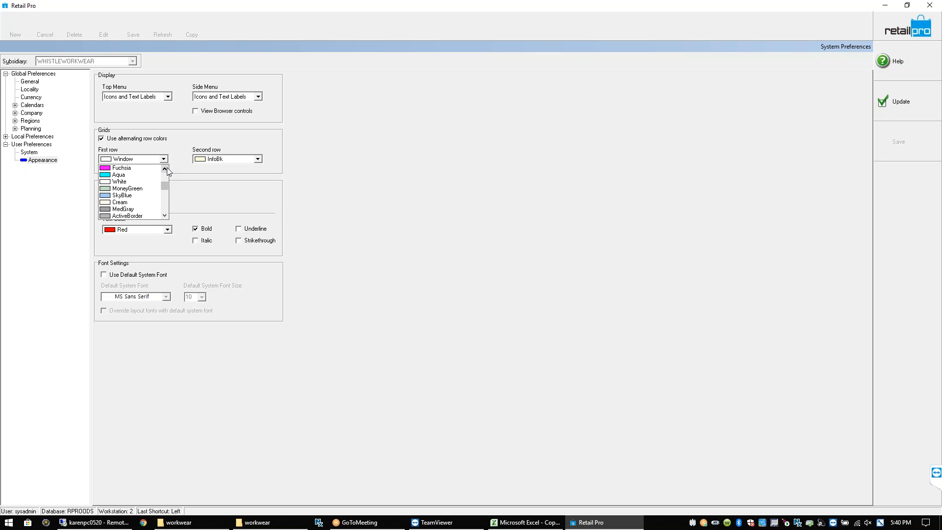
left_click(126, 176)
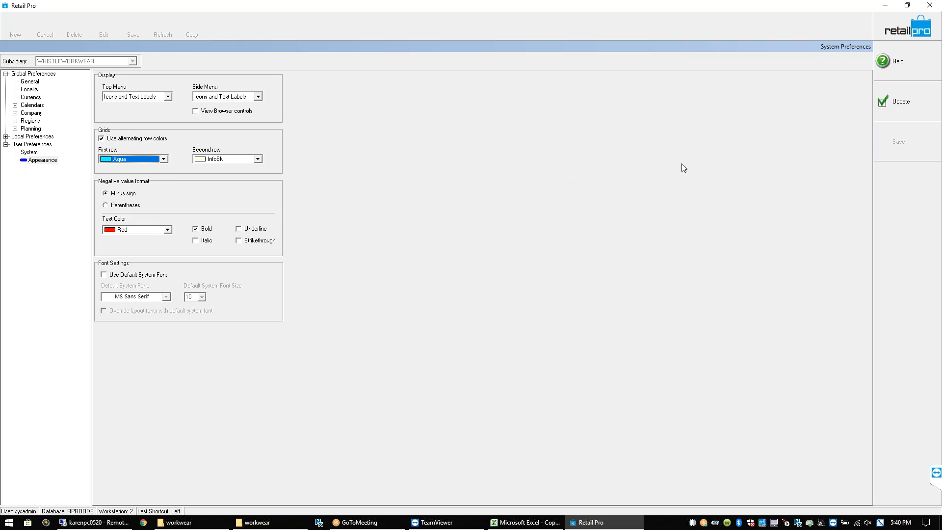
left_click(899, 103)
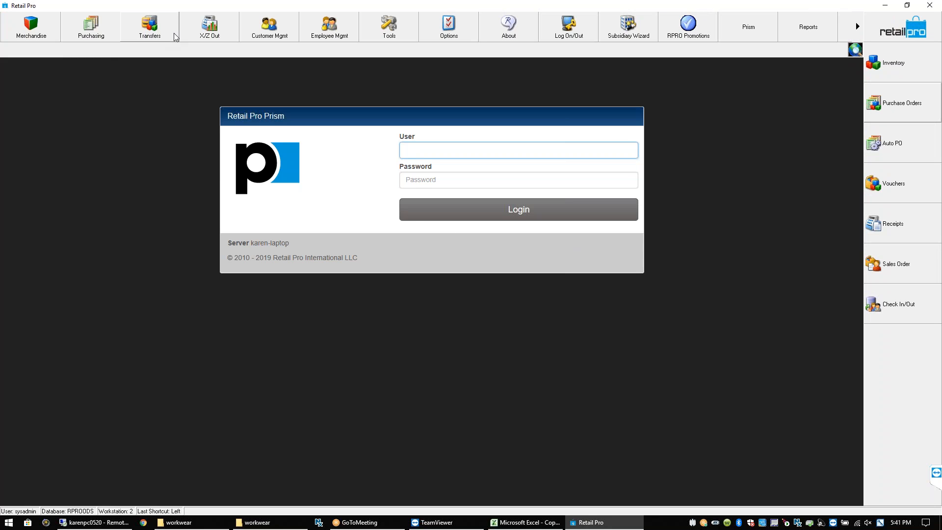
Open Merchandise > Inventory and open item 2001's style record
left_click(31, 27)
left_click(35, 92)
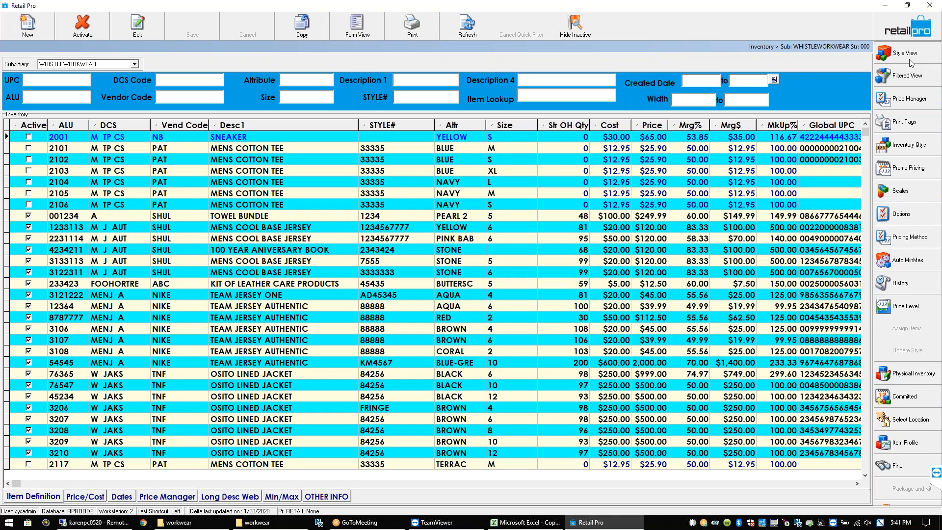
double_click(472, 303)
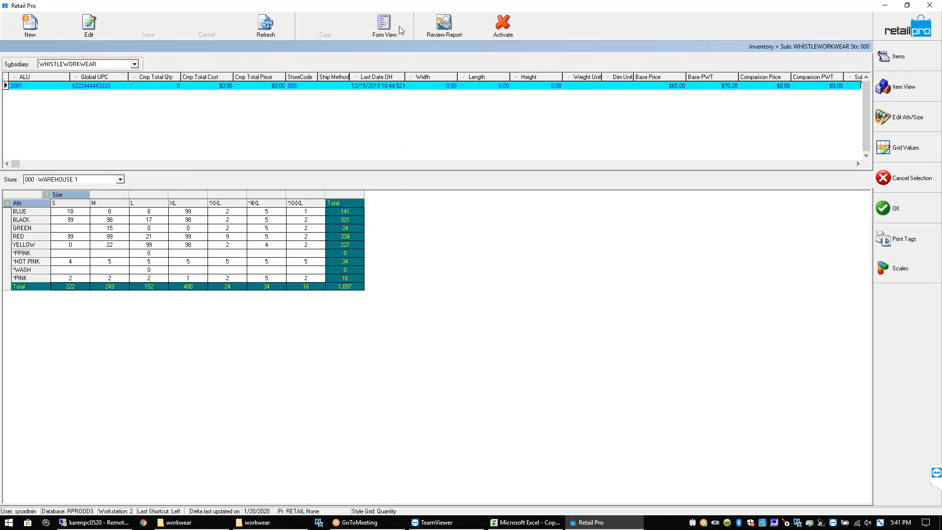
Switch item 2001 to Form View and enlarge the detail panels to show more fields
left_click(385, 30)
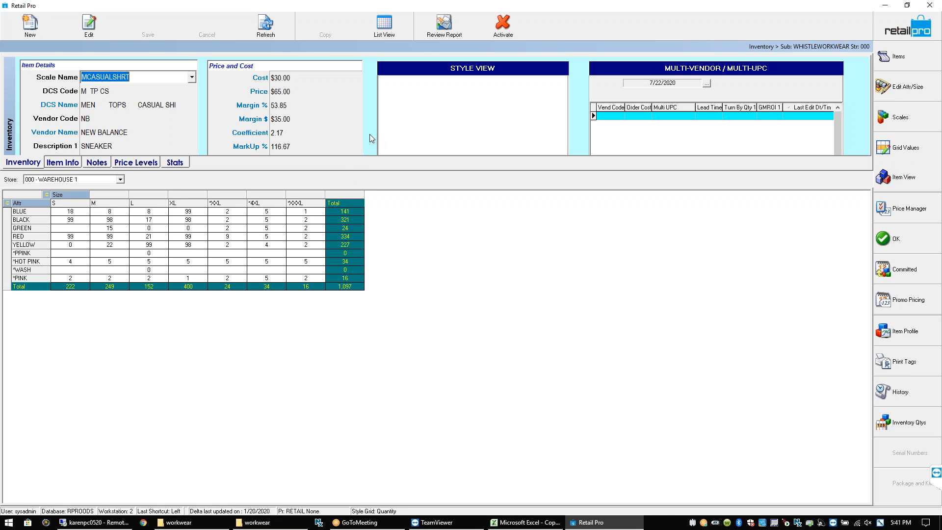
left_click_drag(362, 171, 360, 293)
left_click(276, 343)
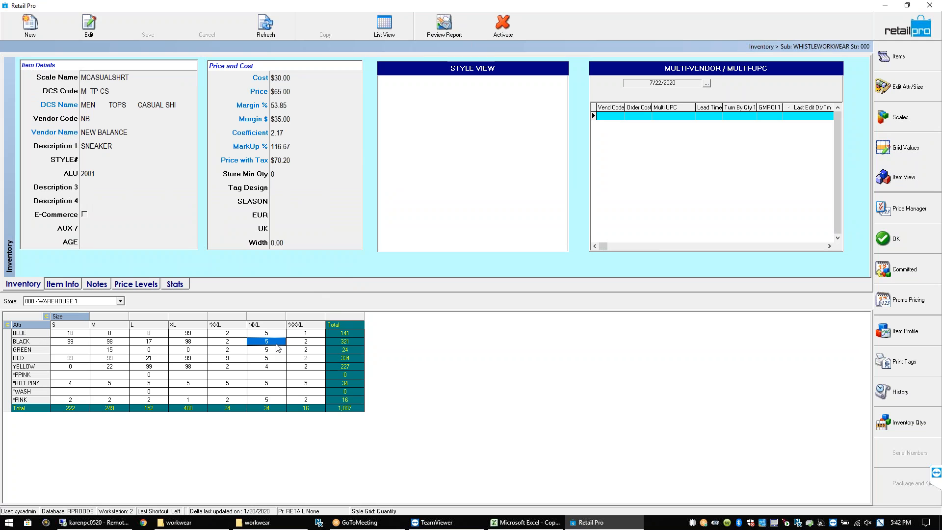
right_click(305, 313)
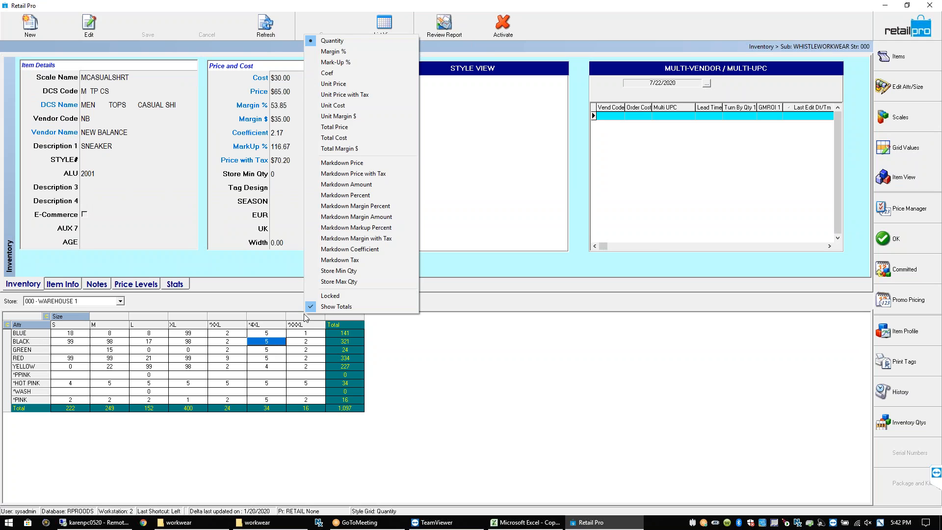
Open the Page Designer for the inventory item form
right_click(277, 270)
mouse_move(328, 278)
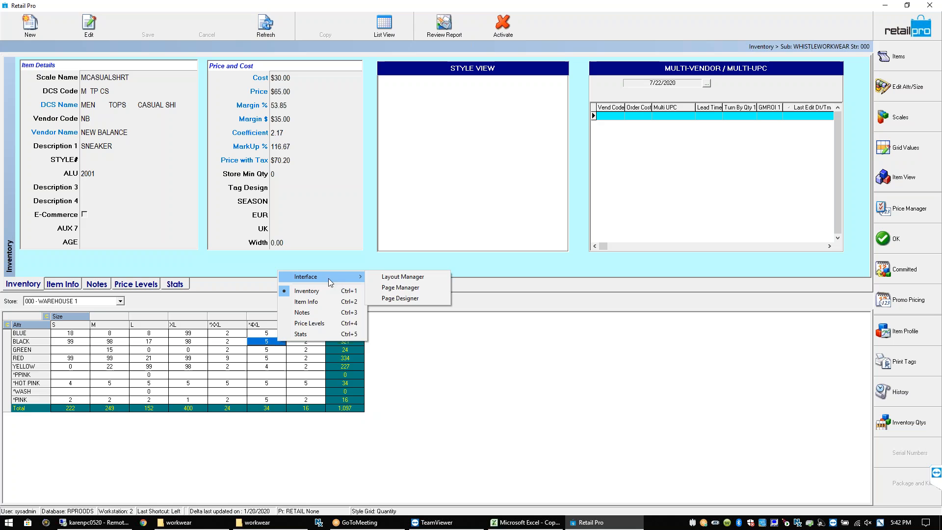
left_click(386, 298)
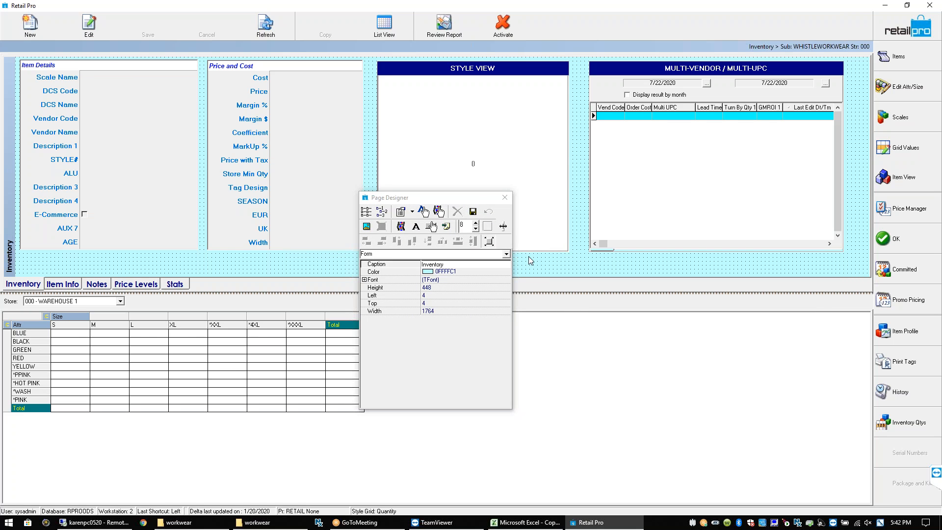
Give the form a custom light-blue background colour, then close the Page Designer
double_click(438, 271)
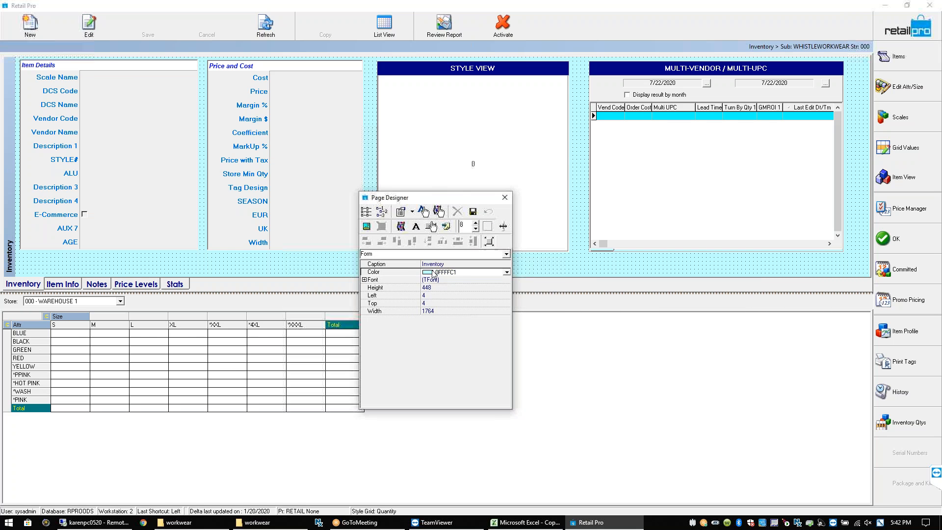
left_click(484, 261)
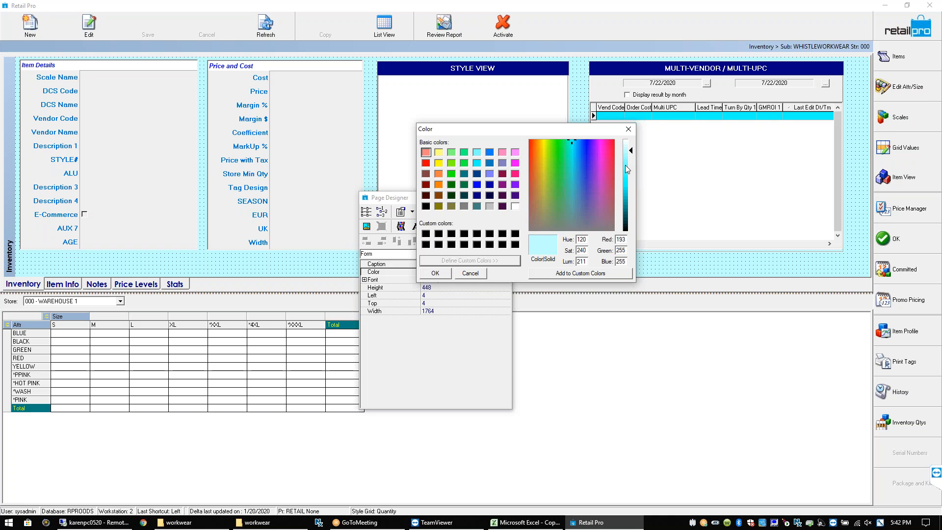
left_click(579, 145)
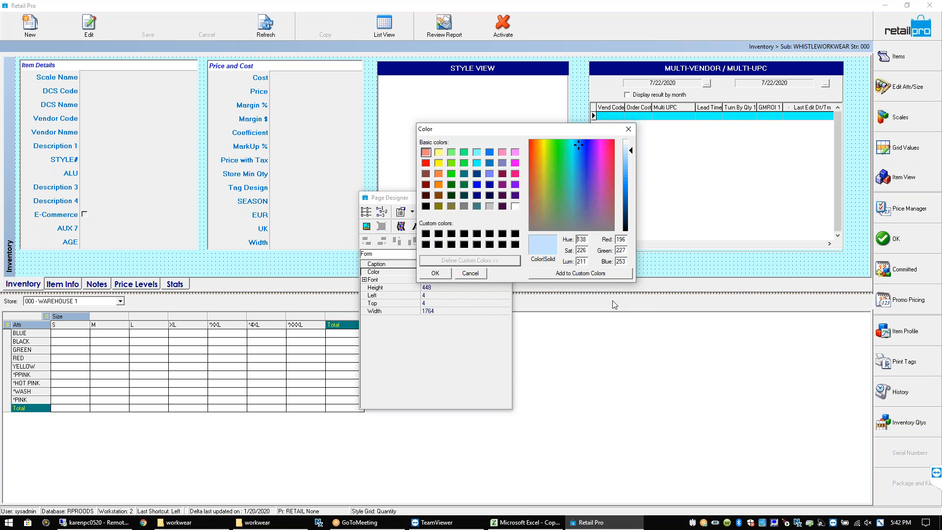
left_click(574, 274)
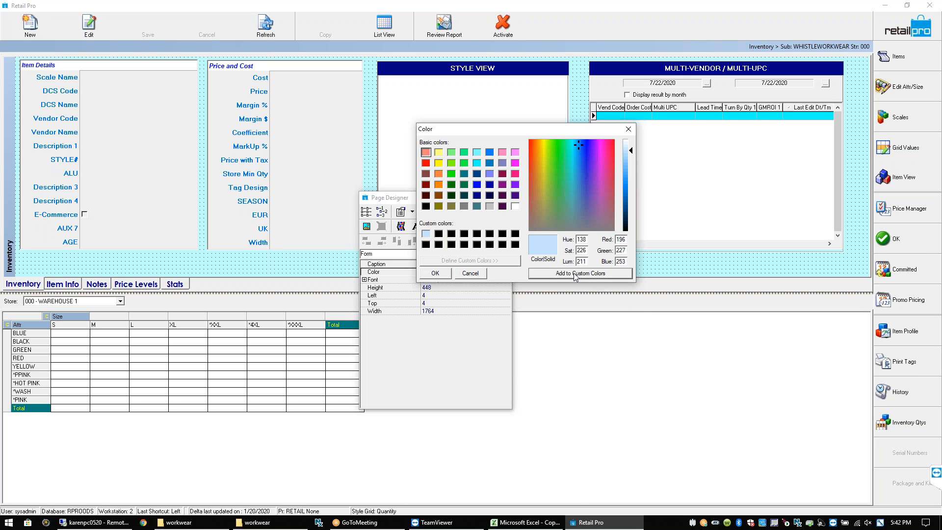
left_click(445, 275)
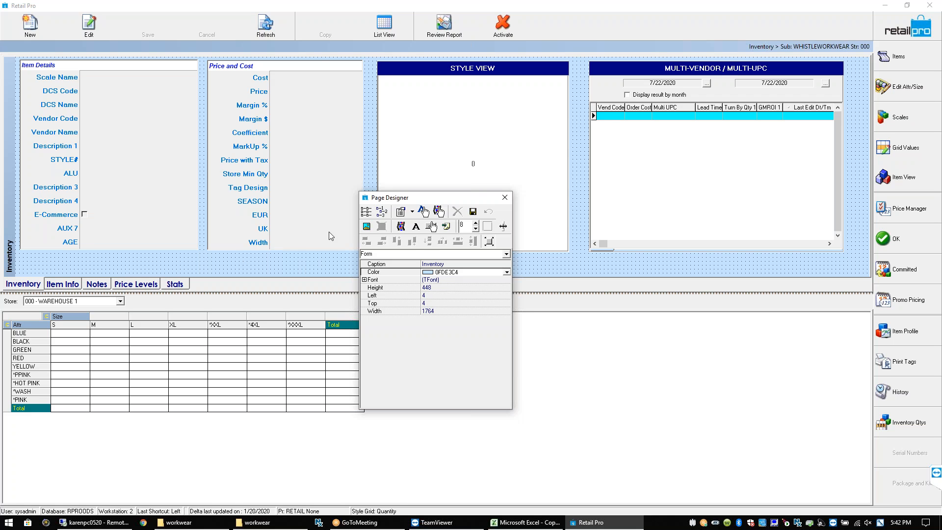
left_click(289, 355)
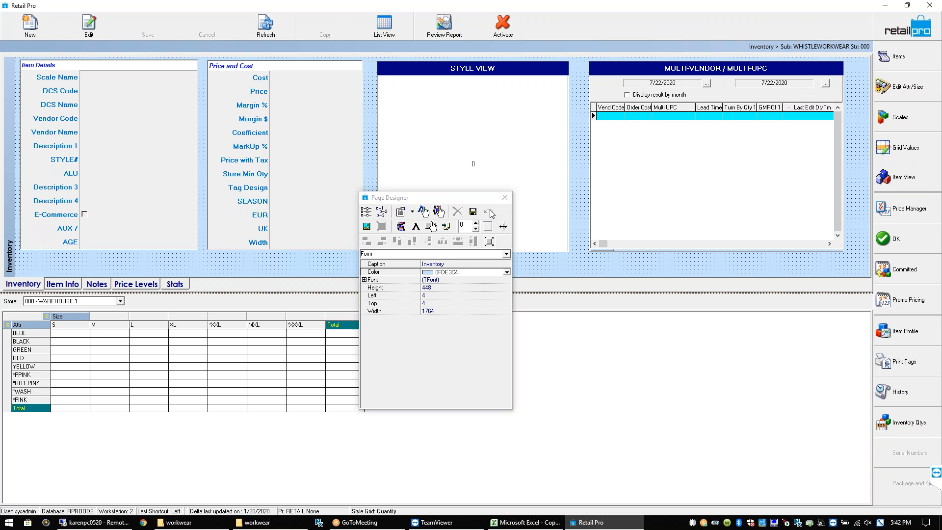
left_click(504, 201)
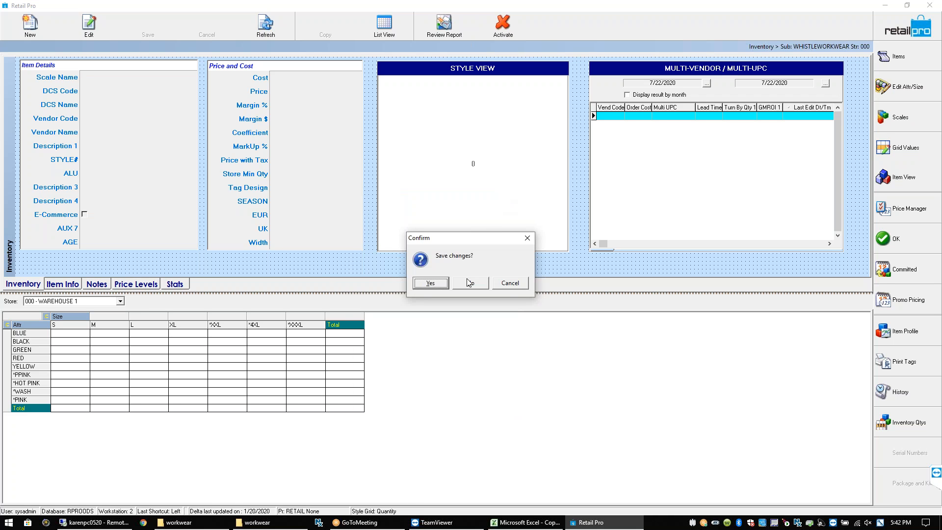
Load the brown boot photo as the form background, then remove it
left_click(511, 283)
left_click(366, 226)
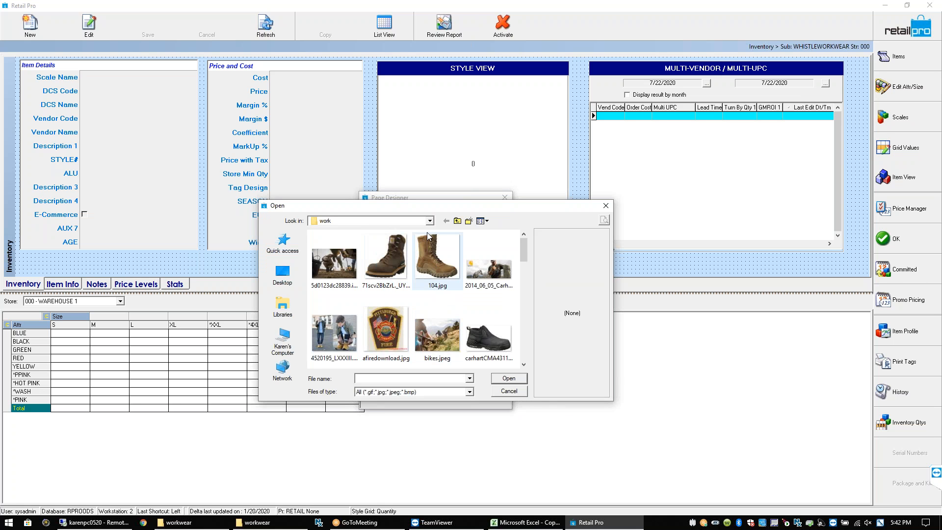
left_click(398, 254)
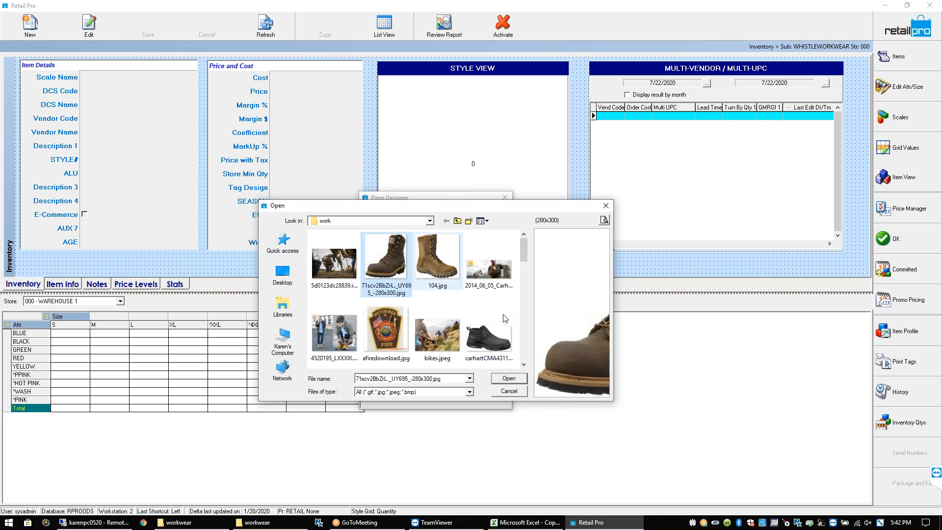
left_click(510, 378)
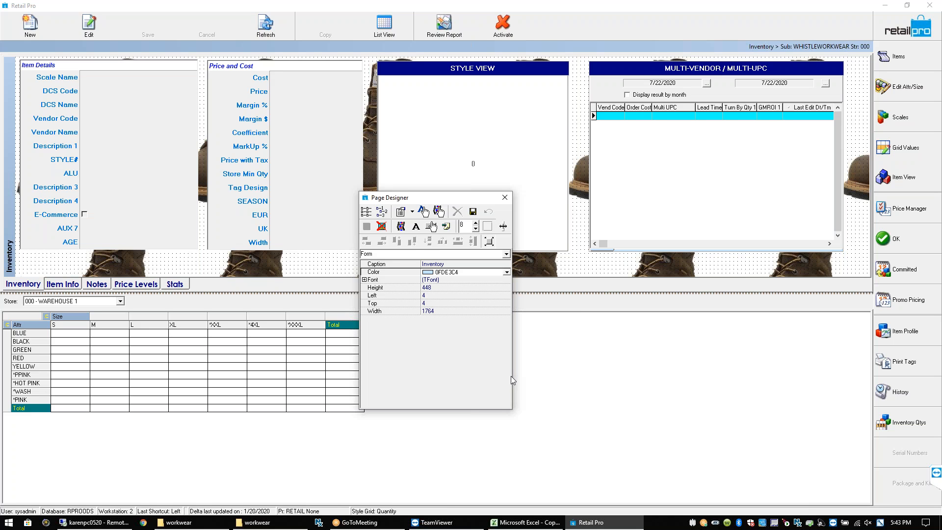
left_click(381, 226)
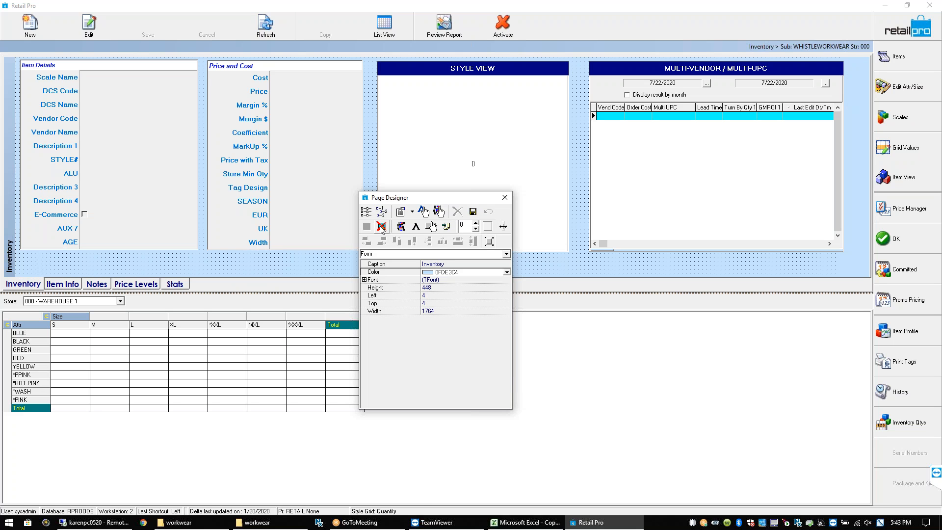
Close the Page Designer, answering No to saving the layout changes
left_click(473, 212)
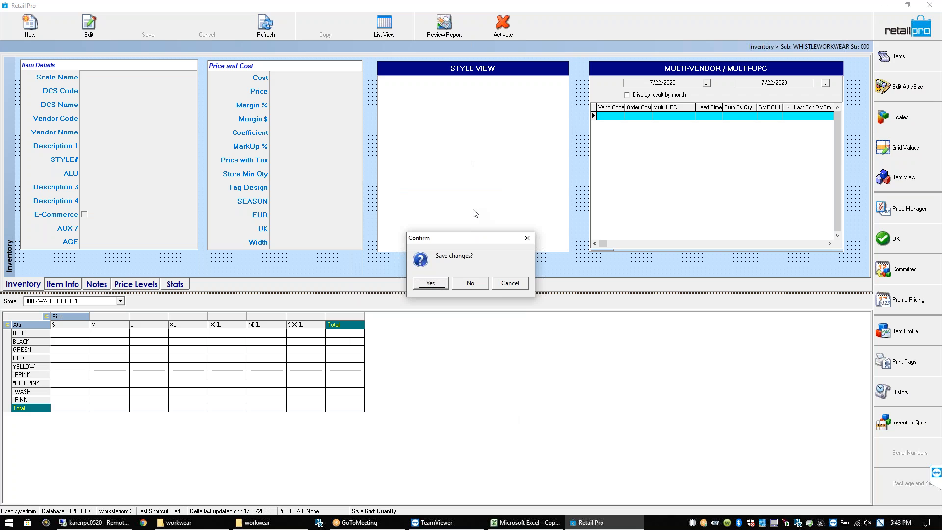
left_click(510, 283)
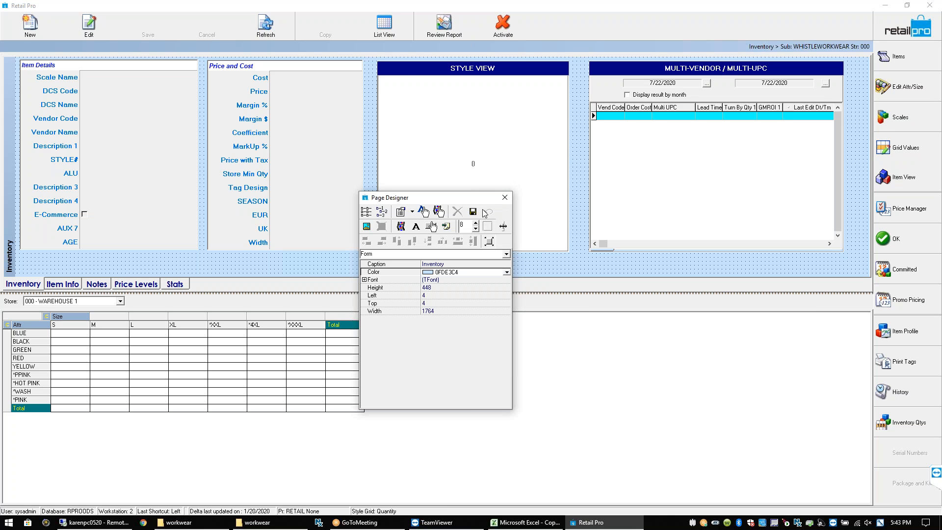
left_click(505, 198)
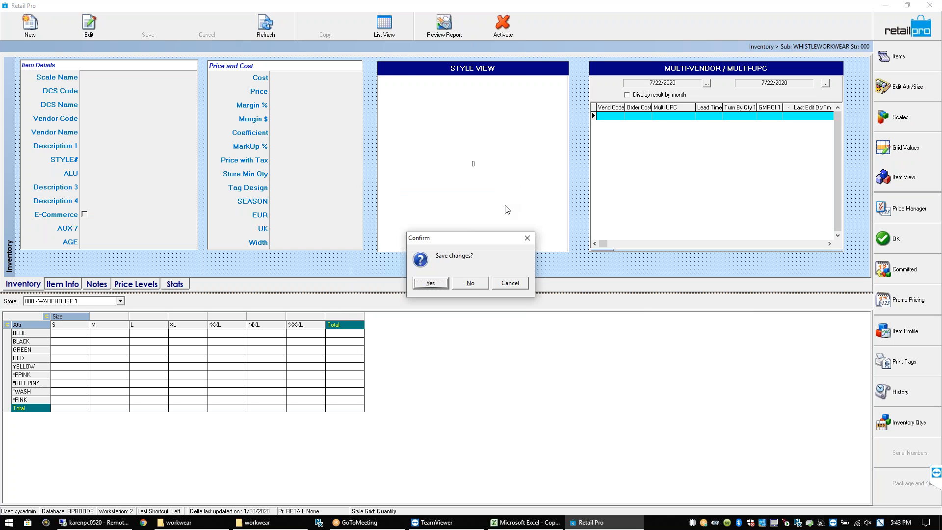
left_click(470, 284)
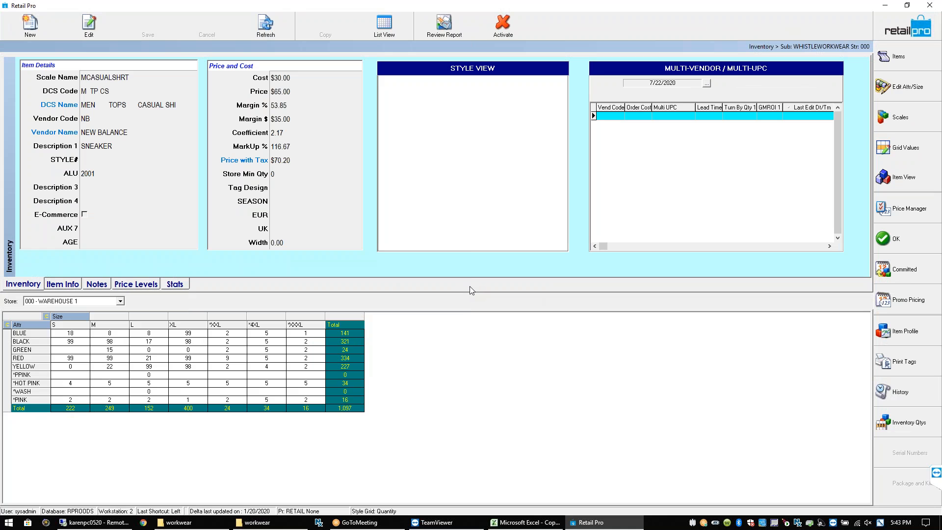
Leave the inventory item grid and close the Inventory window
left_click(266, 342)
left_click(895, 32)
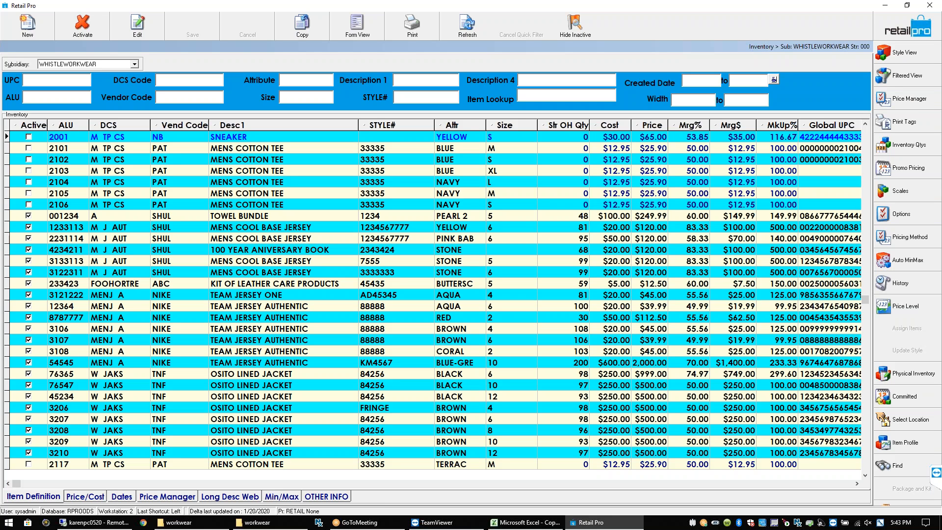
left_click(917, 35)
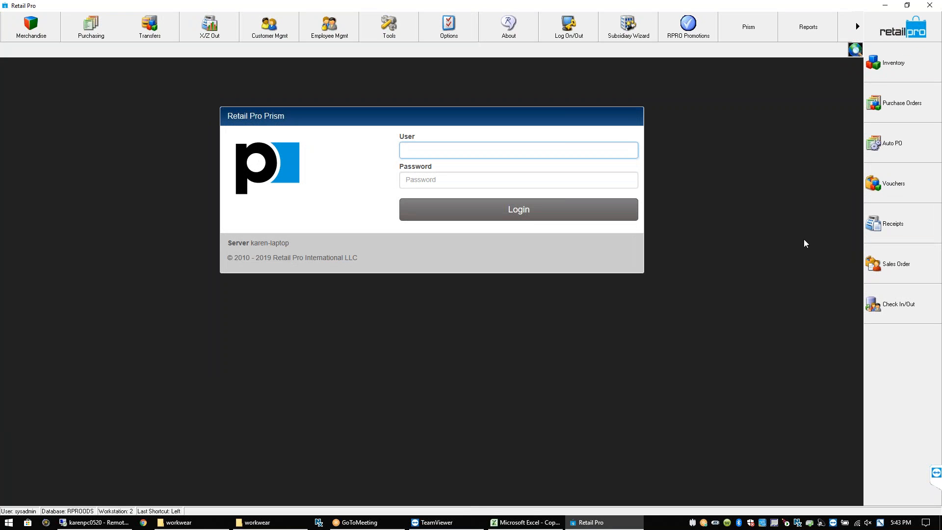
In User Preferences > Appearance, change the grid first-row colour from Aqua to Cream and update
left_click(443, 33)
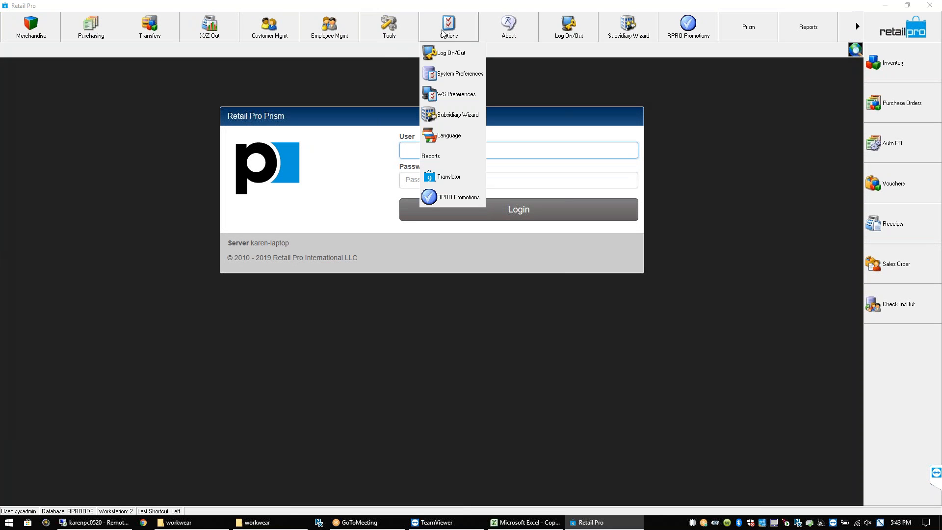
left_click(457, 75)
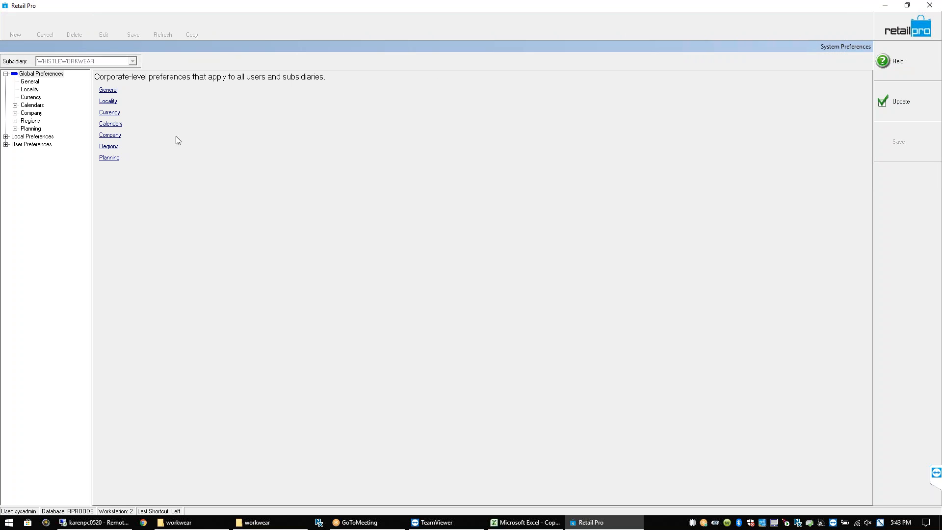
left_click(6, 144)
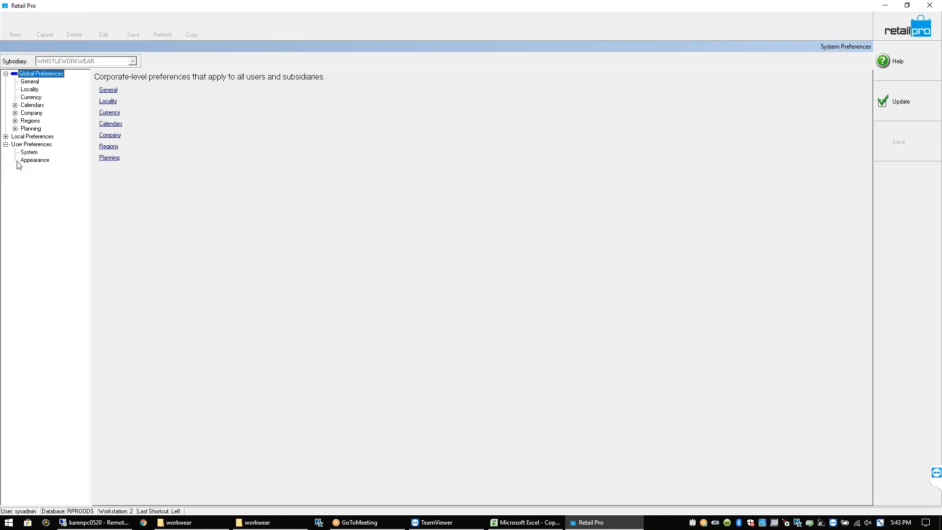
left_click(31, 160)
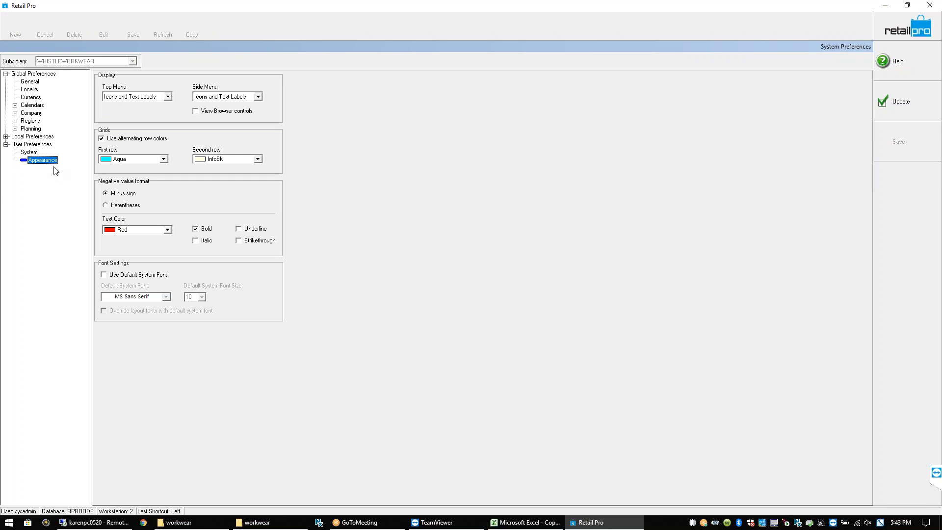
left_click(164, 160)
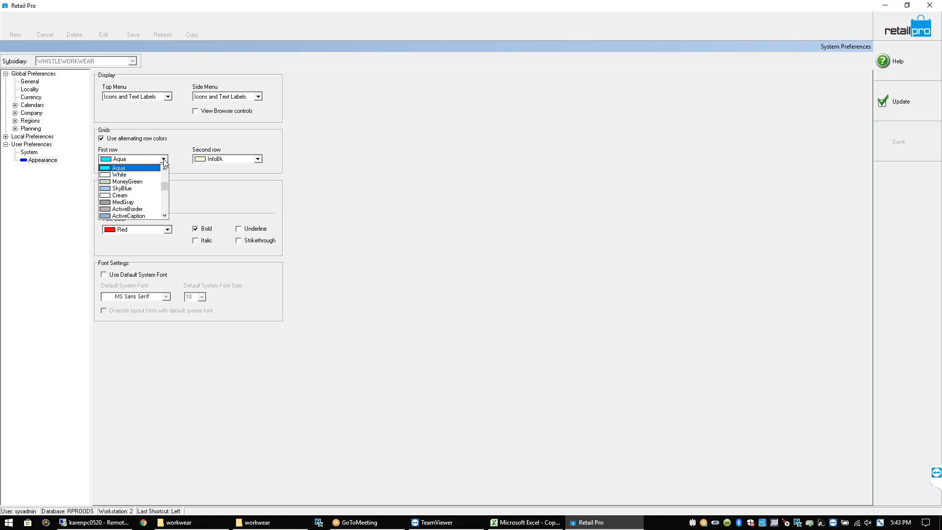
left_click(136, 196)
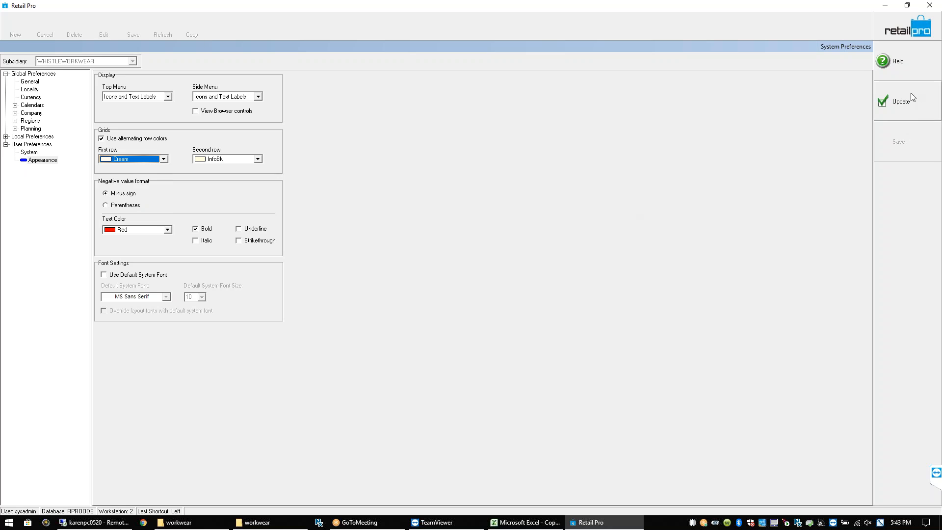
left_click(904, 105)
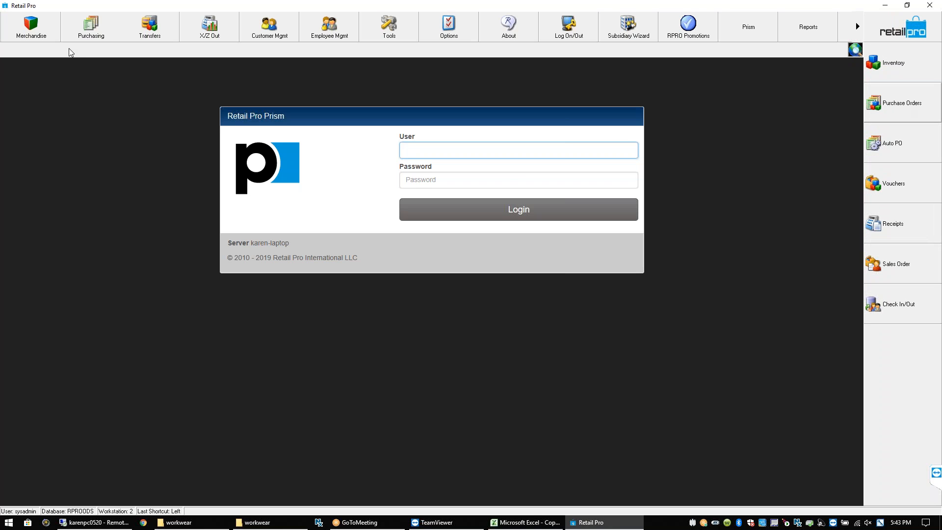
Open the Merchandise inventory list, review it, close it, and bring up the Tools menu
left_click(34, 32)
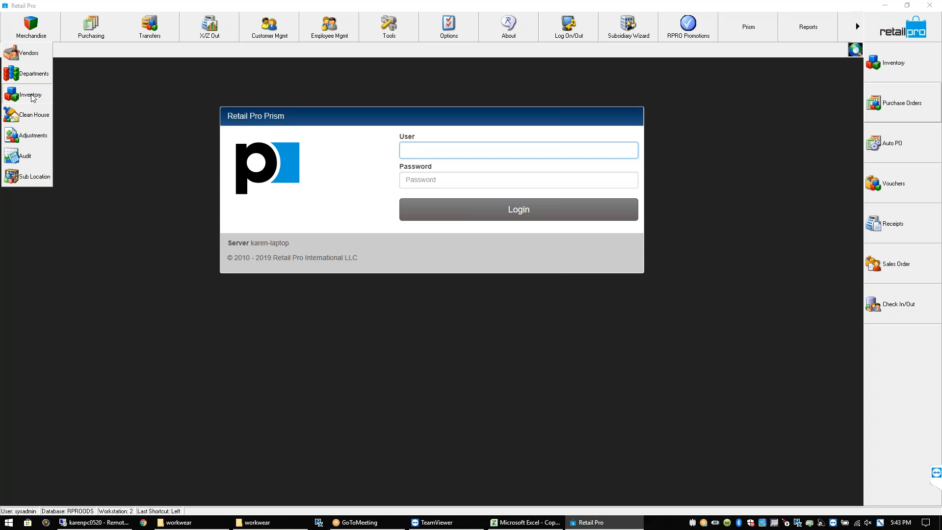
left_click(30, 95)
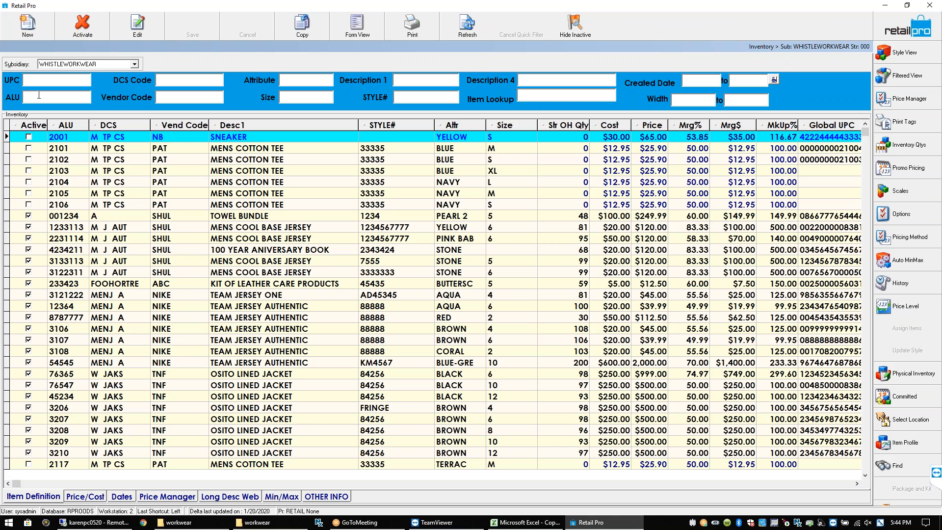
left_click(904, 32)
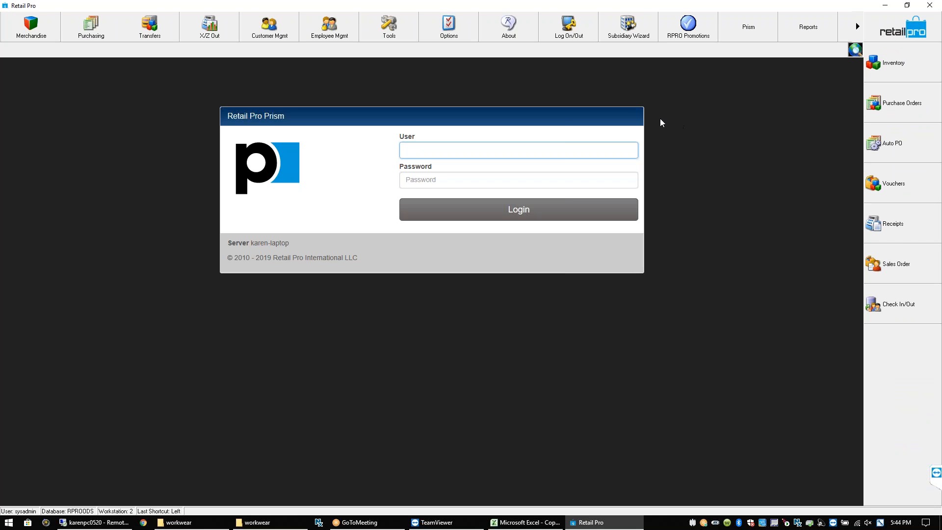
left_click(405, 31)
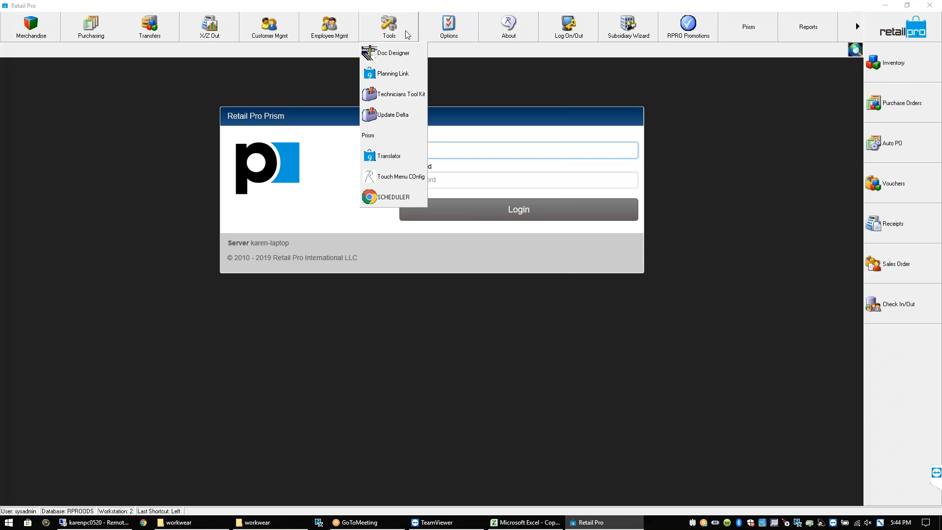
Launch Technician's Tool Kit and log on to RPROODS with the system administrator password
left_click(399, 94)
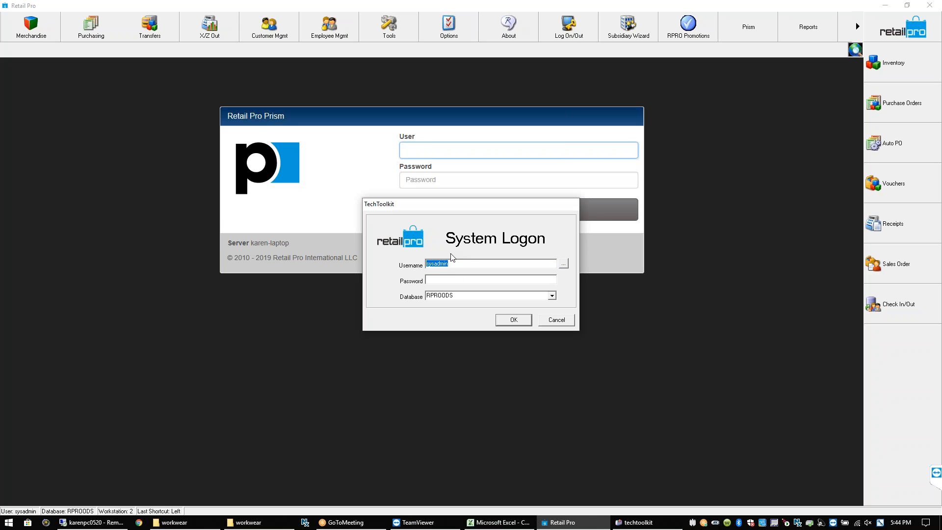
left_click(462, 278)
type("sysadmin")
key("Return")
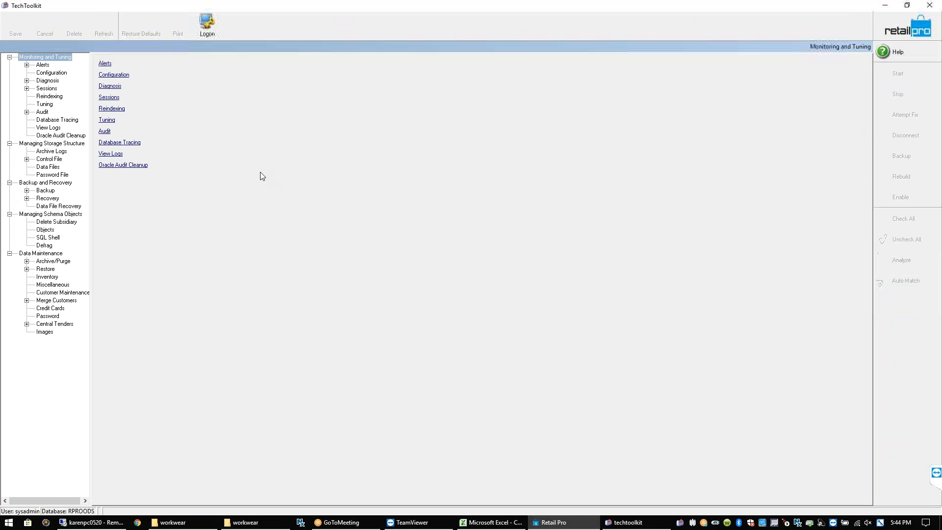
Once TechToolkit opens on Monitoring and Tuning, select the navigation tree near SQL Shell
left_click(51, 239)
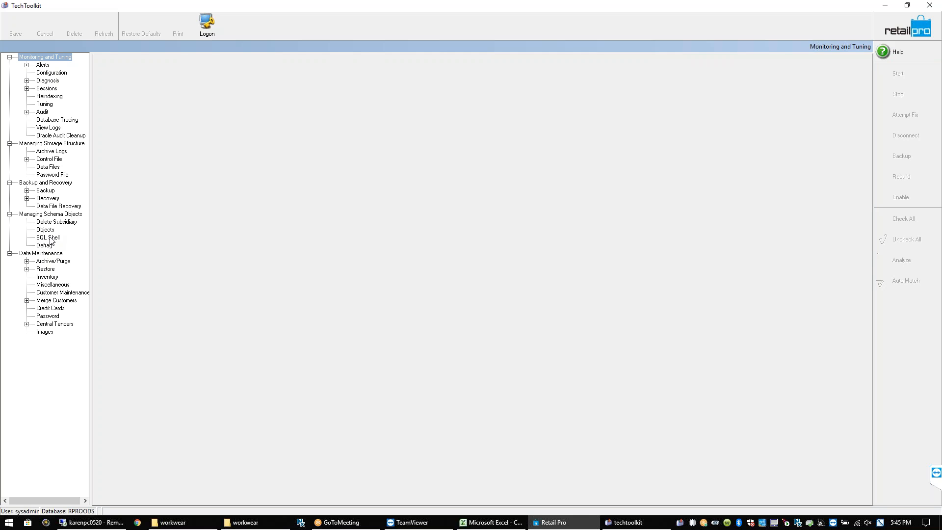
Open SQL Shell, scroll the table list, and load the INVN_SBS table rows
left_click(49, 238)
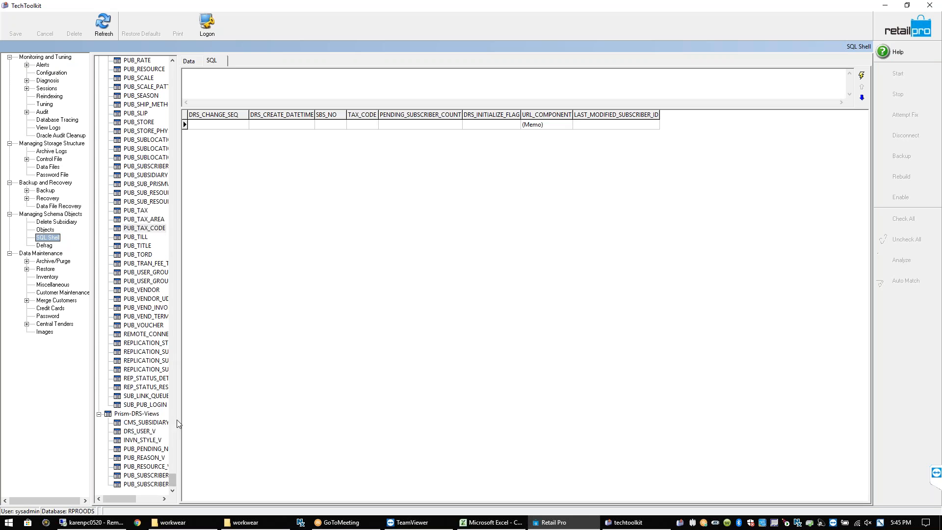
left_click_drag(171, 480, 180, 34)
left_click_drag(174, 477, 184, 66)
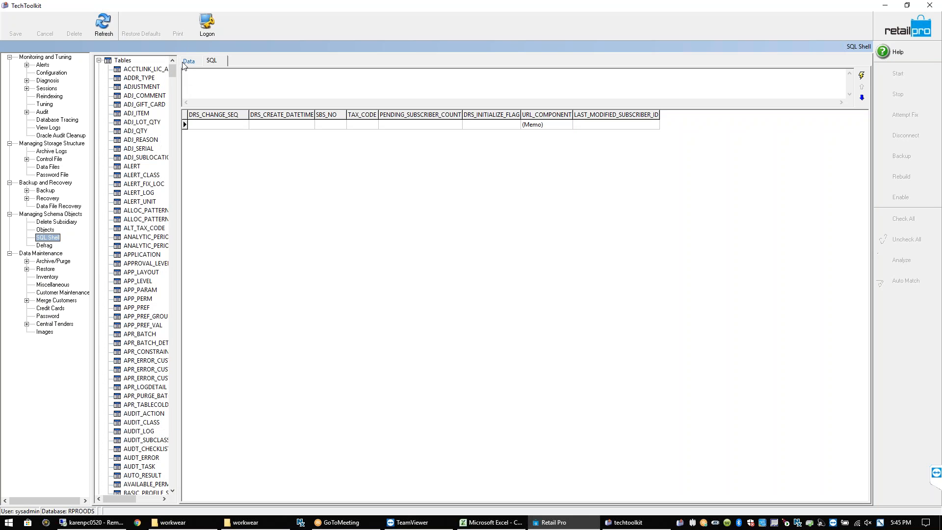
left_click(175, 434)
left_click(175, 435)
left_click(175, 438)
left_click(175, 438)
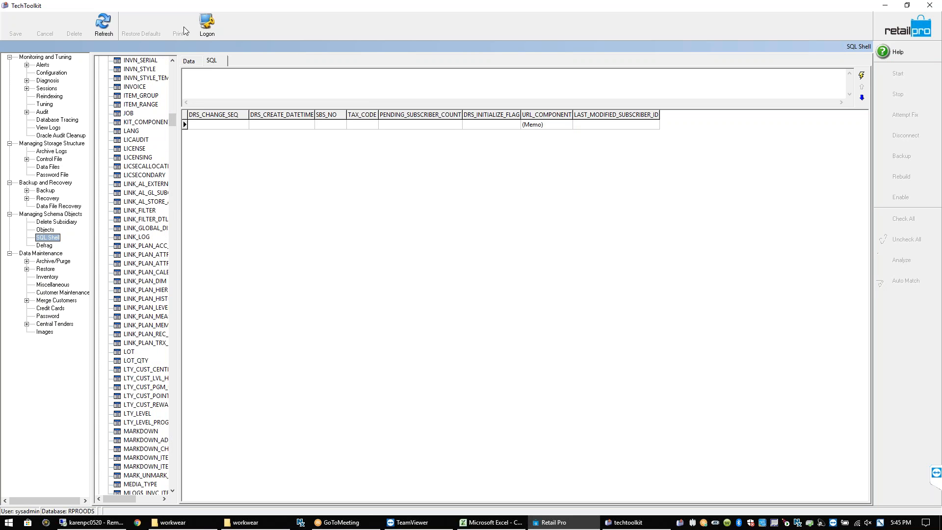
left_click(172, 80)
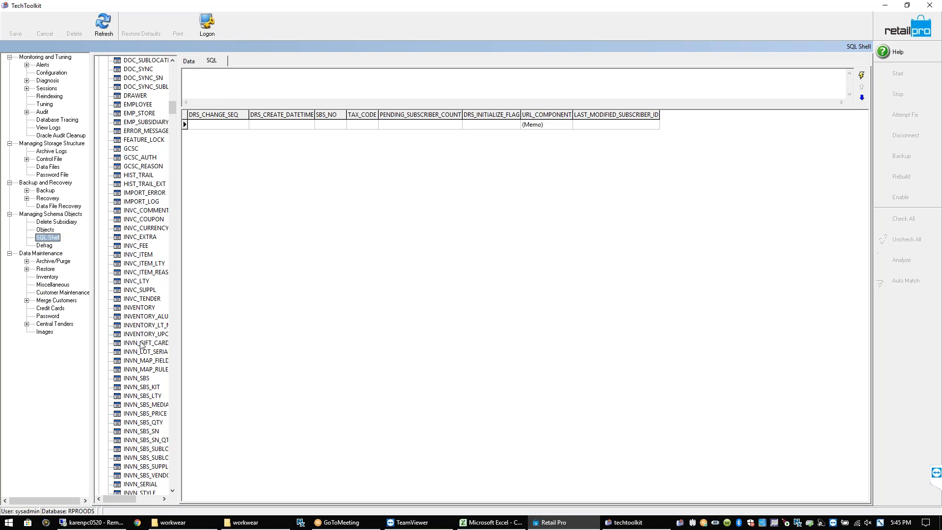
left_click(142, 381)
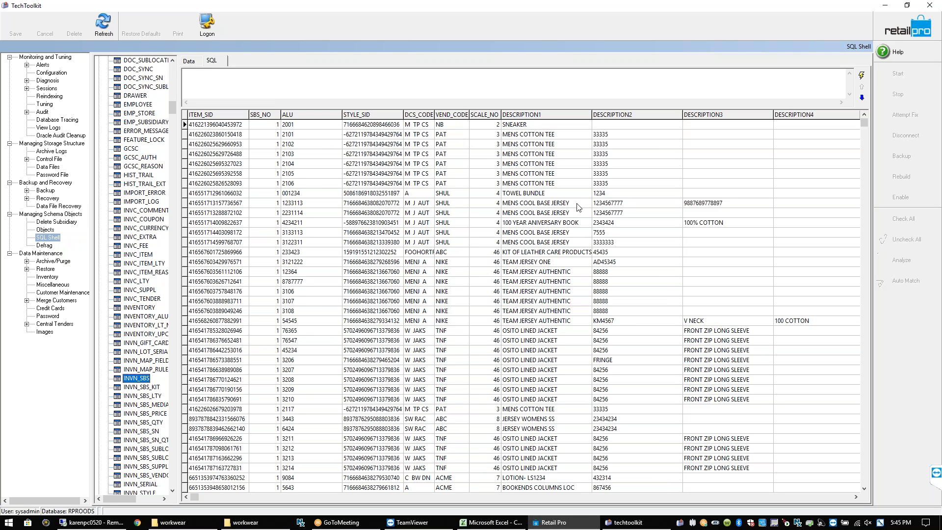
left_click(450, 145)
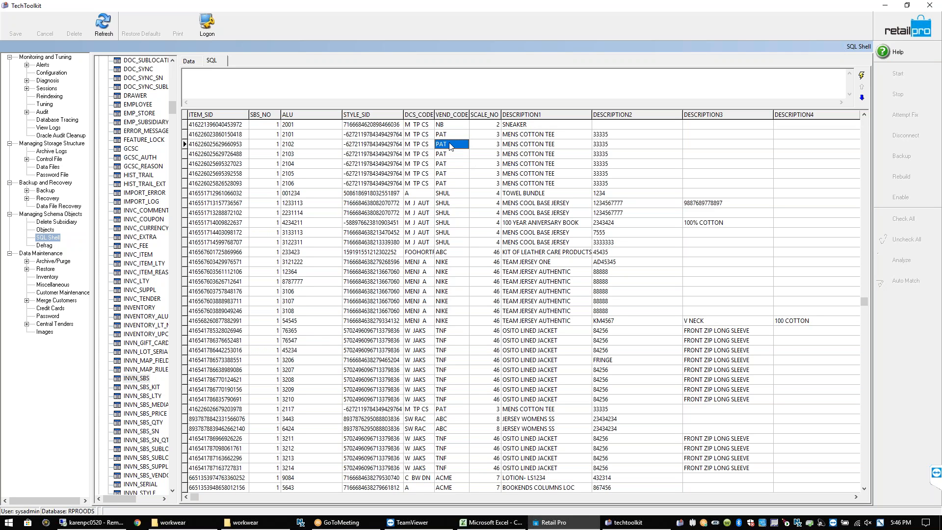
key("Right")
key("Right")
key("Right")
key("Left")
key("Left")
key("Left")
key("Left")
key("Right")
key("Right")
key("Right")
key("Right")
key("Right")
key("Right")
key("Right")
key("Right")
key("Right")
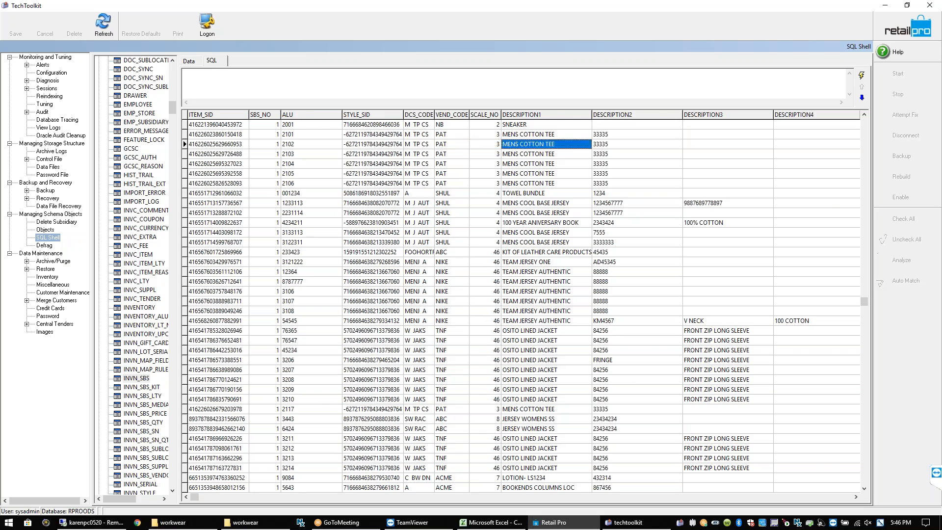
key("Right")
key("Right")
key("Right")
key("Right")
key("Right")
key("Right")
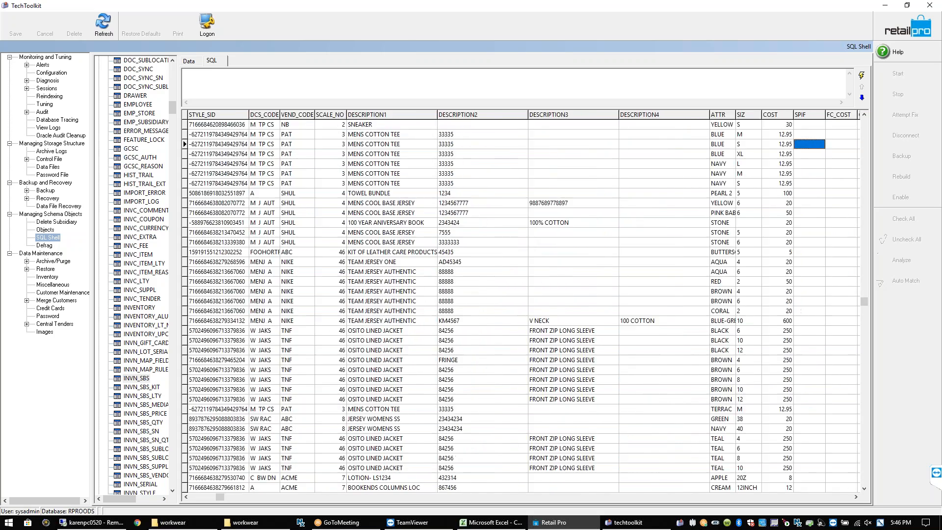
key("Right")
key("Right")
key("Right")
key("Right")
key("Right")
key("Right")
key("Right")
key("Right")
key("Right")
key("Right")
key("Right")
key("Right")
key("Right")
key("Right")
key("Right")
key("Right")
key("Right")
key("Right")
key("Right")
key("Right")
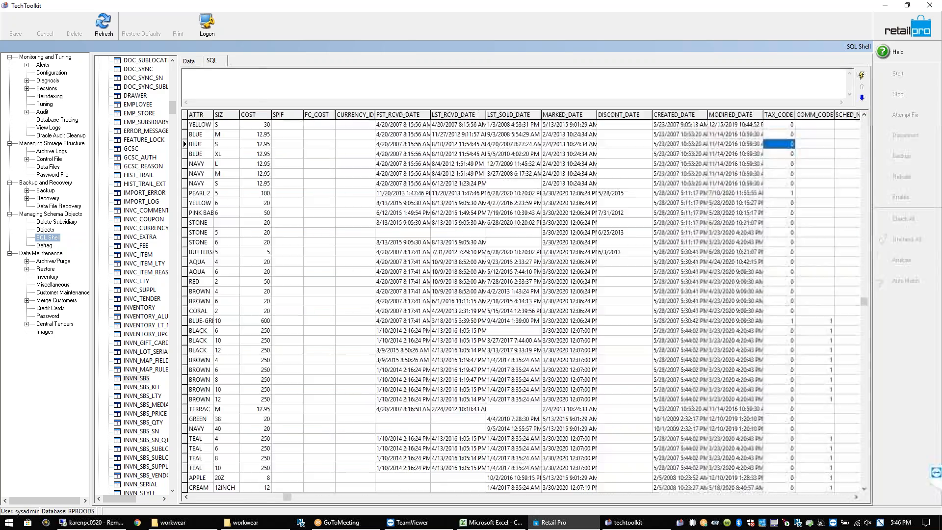
key("Right")
key("Right")
key("Right")
key("Right")
key("Right")
key("Right")
key("Right")
key("Right")
key("Right")
key("Right")
key("Right")
key("Right")
key("Right")
key("Right")
key("Right")
key("Right")
key("Right")
key("Right")
key("Right")
key("Right")
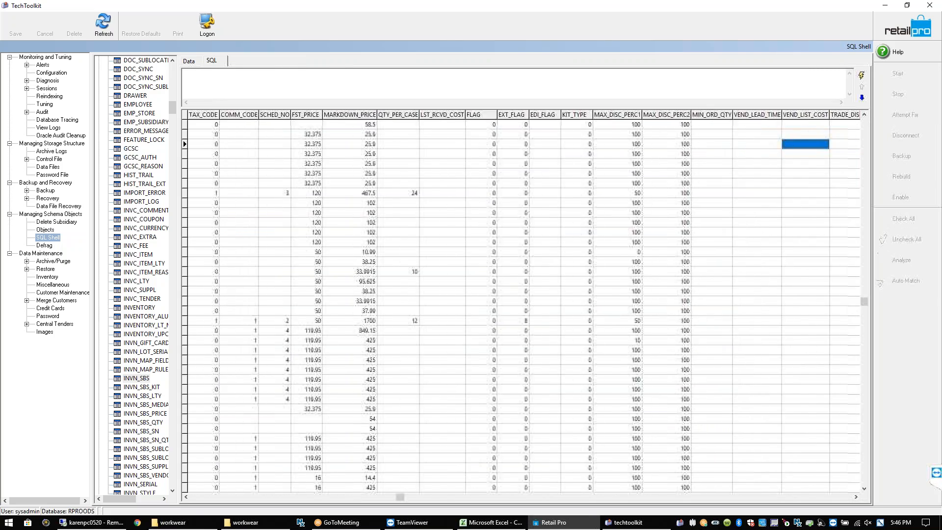
key("Left")
key("Left")
key("Left")
key("Left")
key("Left")
key("Left")
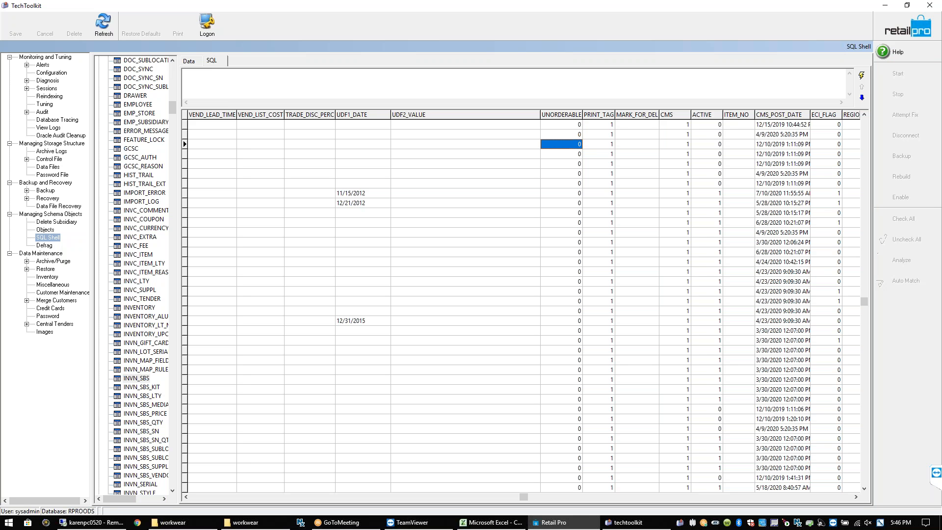
key("Left")
key("Left")
key("Left")
key("Left")
key("Left")
key("Left")
key("Left")
key("Left")
key("Left")
key("Left")
key("Left")
key("Left")
key("Left")
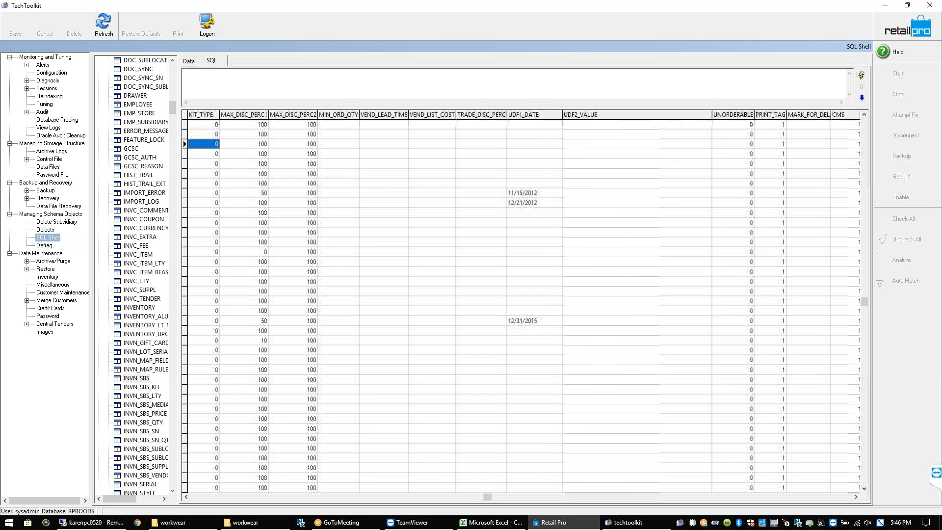
key("Left")
key("Left")
key("Left")
key("Left")
key("Left")
key("Left")
key("Left")
key("Left")
key("Left")
key("Left")
key("Left")
key("Left")
key("Left")
key("Left")
key("Left")
key("Left")
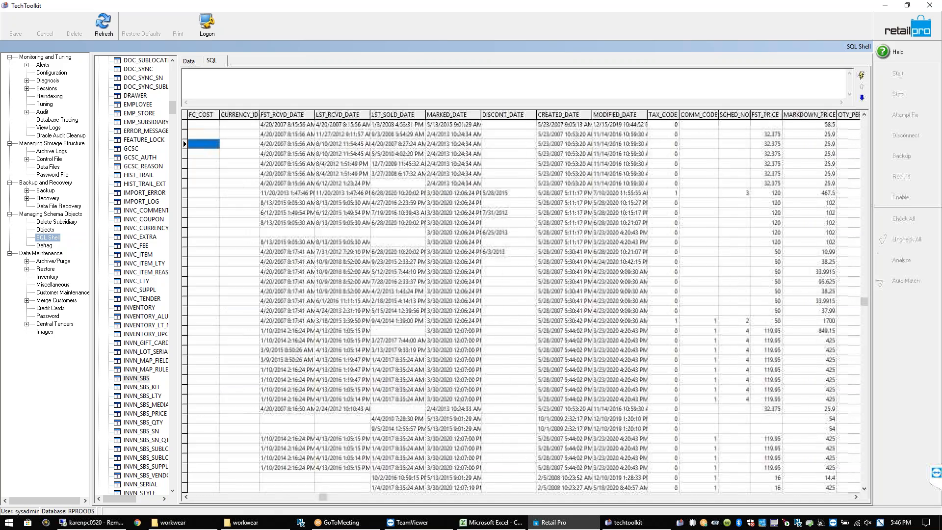
key("Left")
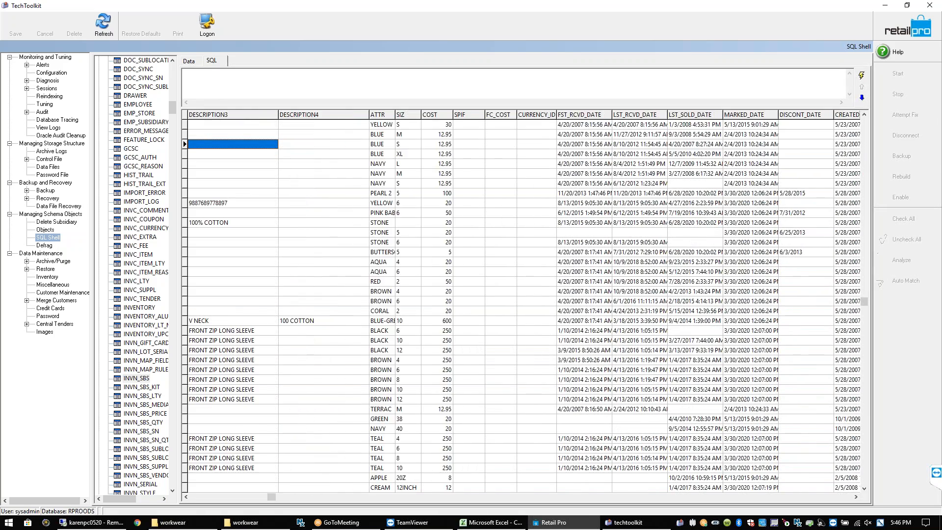
key("Left")
key("Left")
key("Left")
key("Left")
key("Left")
key("Left")
key("Left")
key("Left")
key("Left")
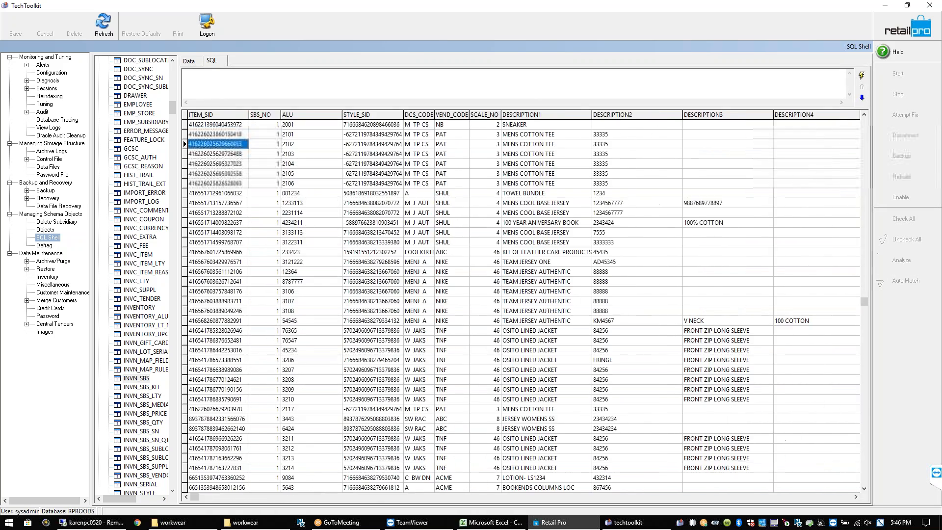
key("Right")
key("Right")
key("Right")
key("Right")
key("Right")
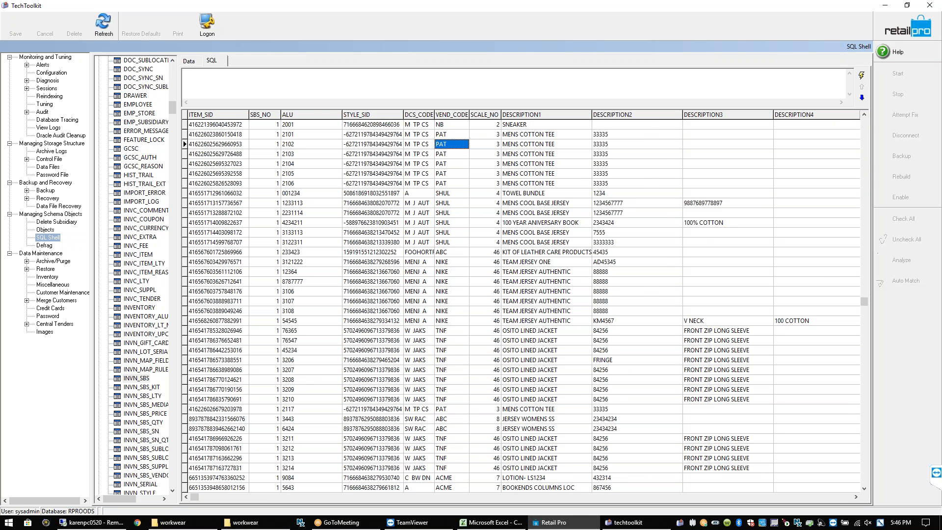
key("Left")
key("Left")
key("Left")
key("Left")
key("Left")
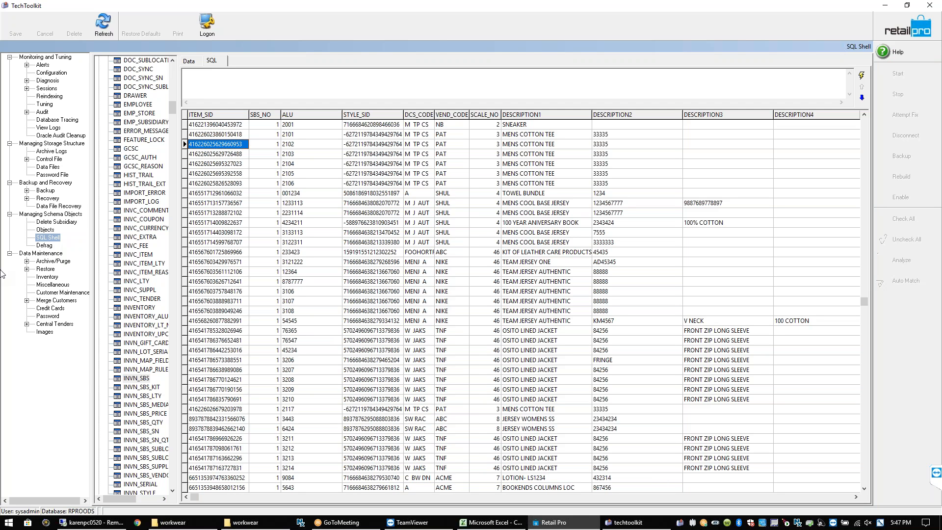
left_click(452, 145)
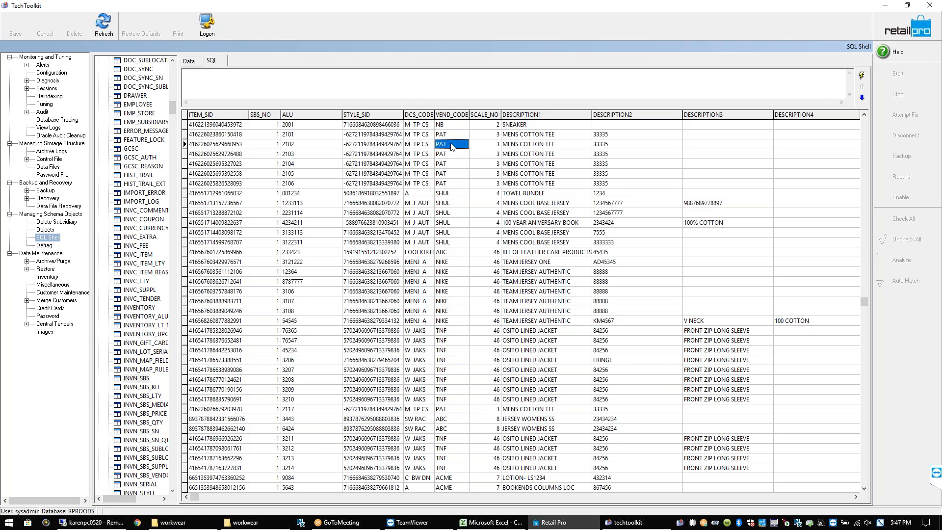
left_click(513, 147)
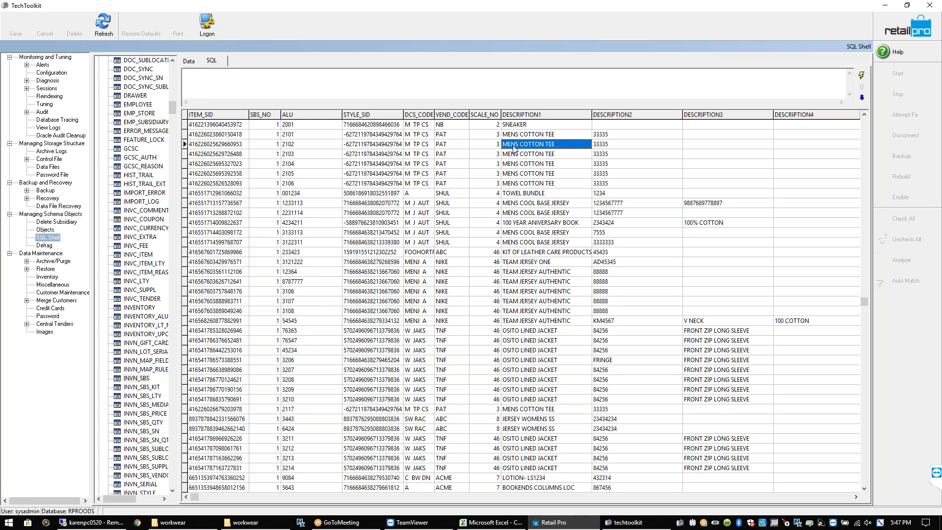
left_click(453, 148)
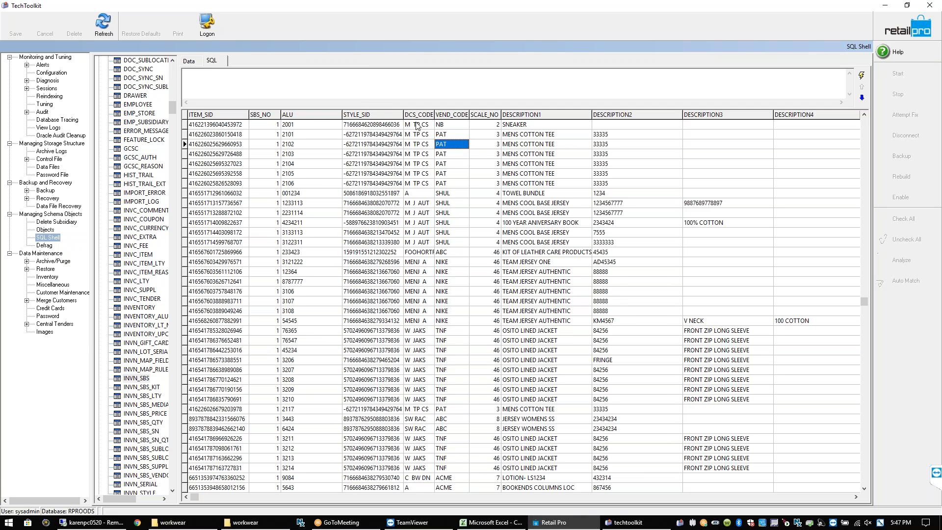
left_click(276, 81)
Start the statement: update invn_sbs set unorderable = 1
type("update invn_sbs")
key("Return")
type("se")
type("t un")
type("orderab")
type("le")
Add where vend_code = 'PAT' and description1 = 'MENS COTTON TEE', then execute the update
type("where ")
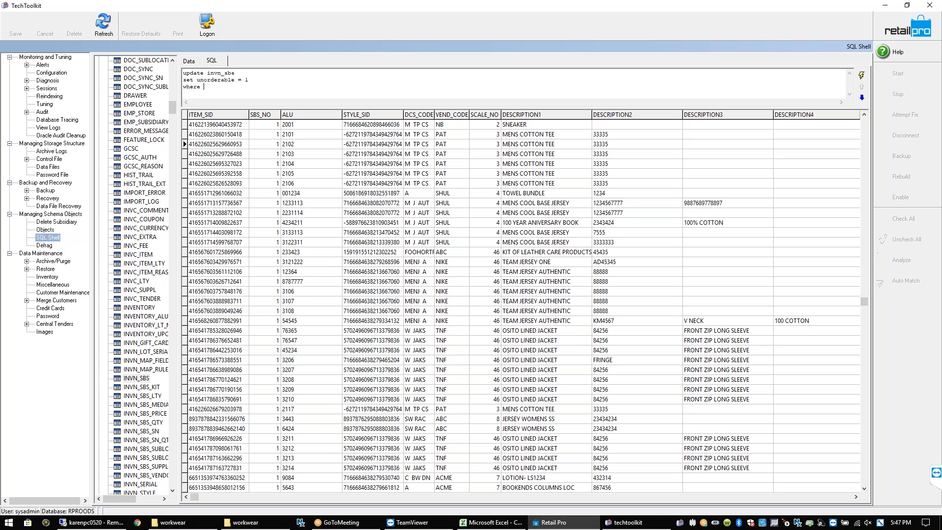
type("vend")
type("c")
key("BackSpace")
type("_cod")
type("e = 'pa")
key("BackSpace")
key("BackSpace")
type("PAT")
type("' and descriptio")
type("n1 = MENS COTTON TEE")
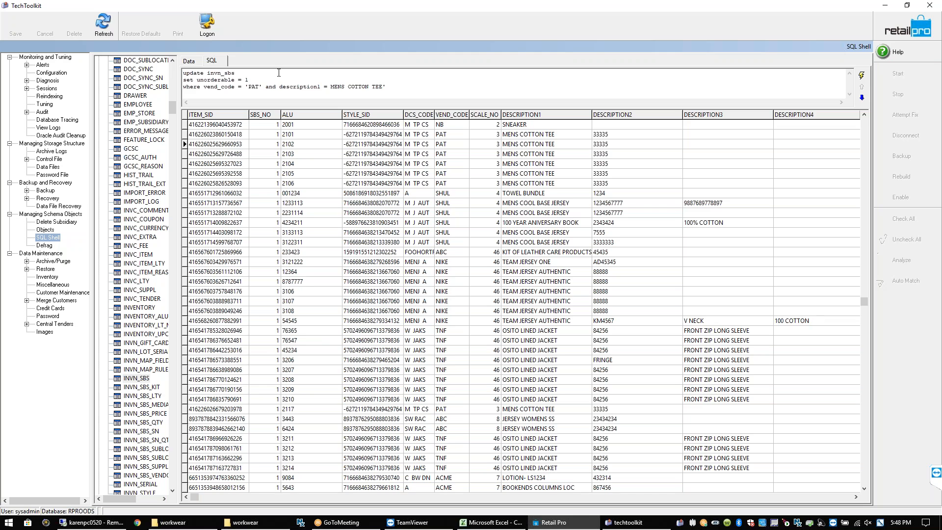
left_click(331, 87)
type("'")
left_click(861, 77)
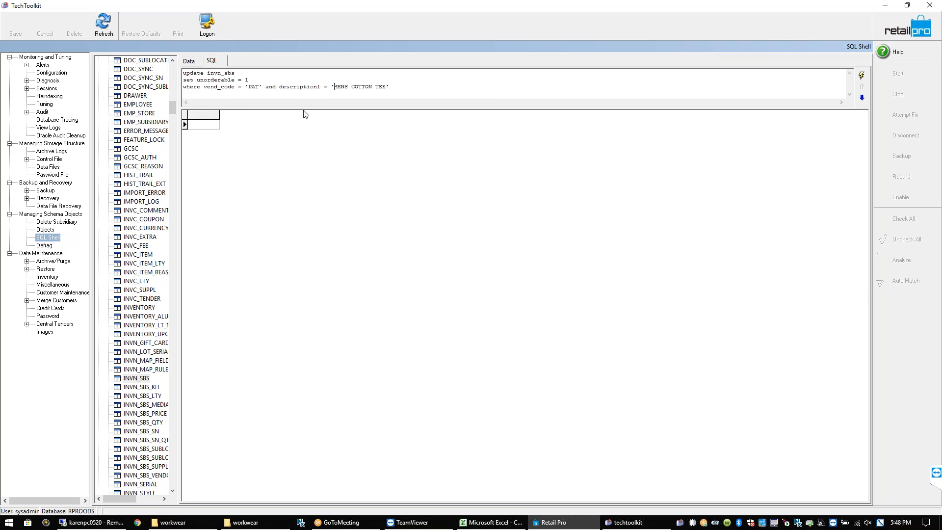
Write select * from invn_sbs with the copied PAT / MENS COTTON TEE where line
left_click_drag(395, 87, 176, 88)
key("ctrl+c")
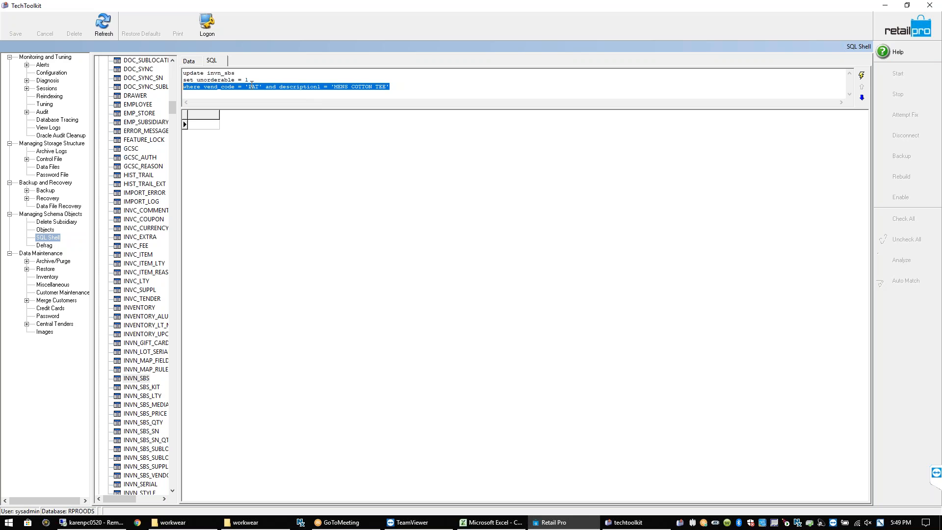
left_click(861, 98)
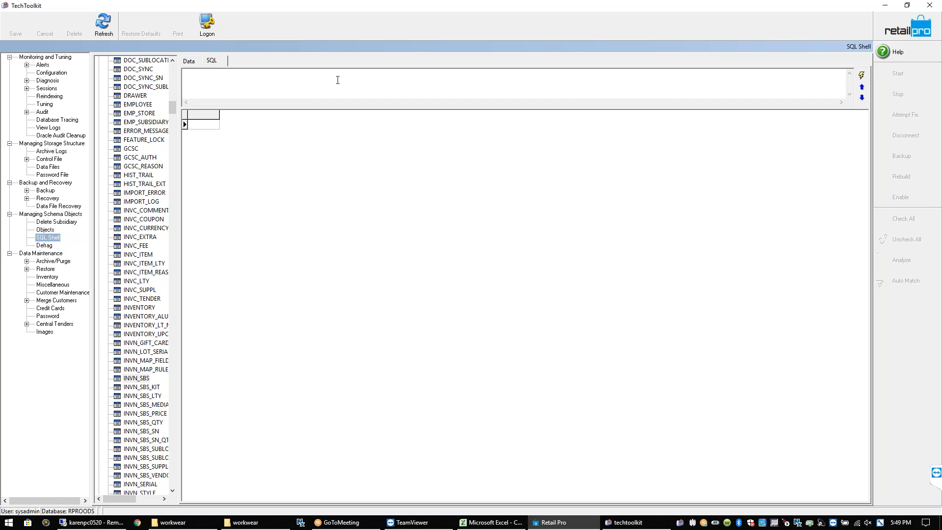
type("select * from invn_sbs")
key("Return")
key("ctrl+v")
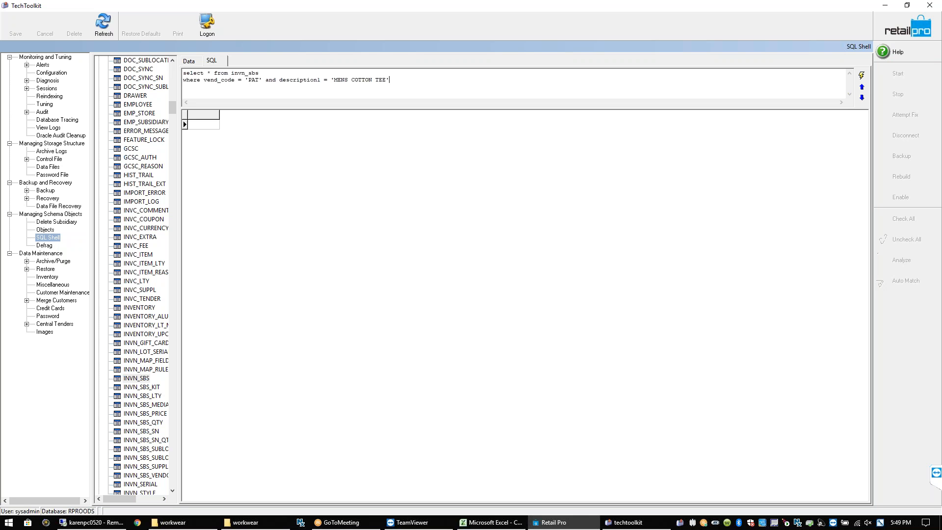
Run the select, page the results right, then replace * with description1, unorderable
left_click(862, 75)
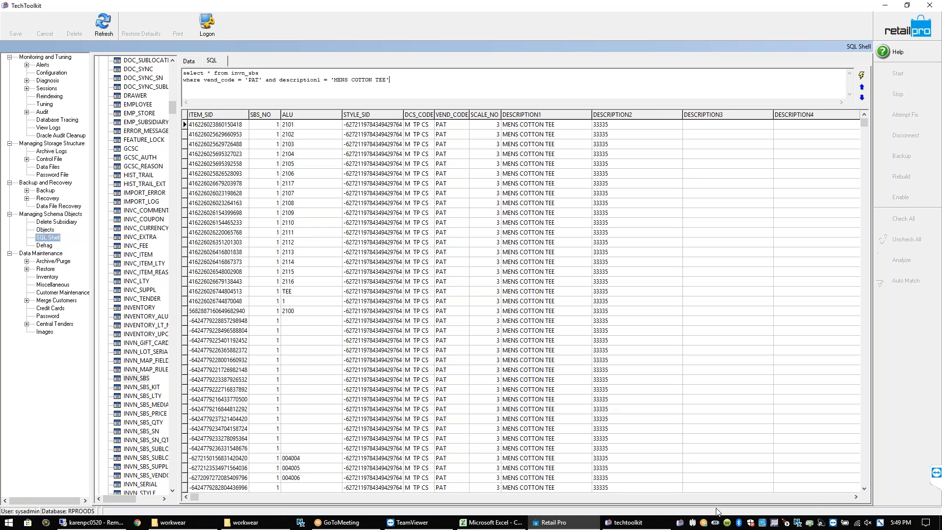
left_click(822, 496)
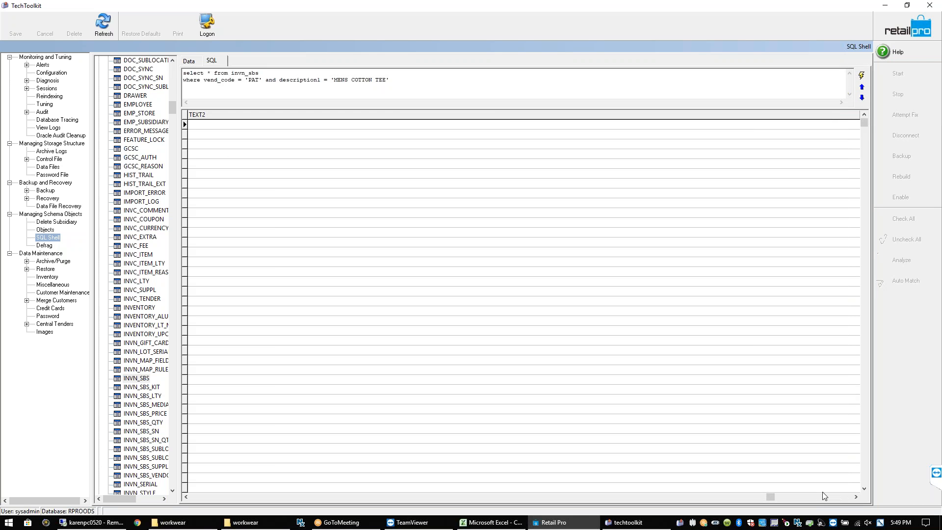
left_click(825, 496)
left_click(825, 495)
left_click(825, 496)
left_click(837, 496)
left_click(843, 497)
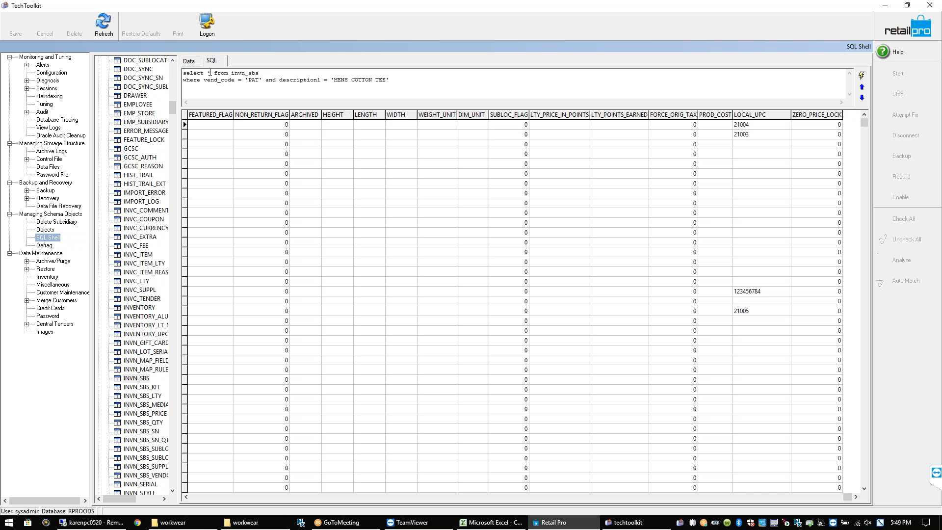
key("BackSpace")
type("description1, unorderable")
Execute the column query and confirm MENS COTTON TEE rows show unorderable 1
left_click(862, 76)
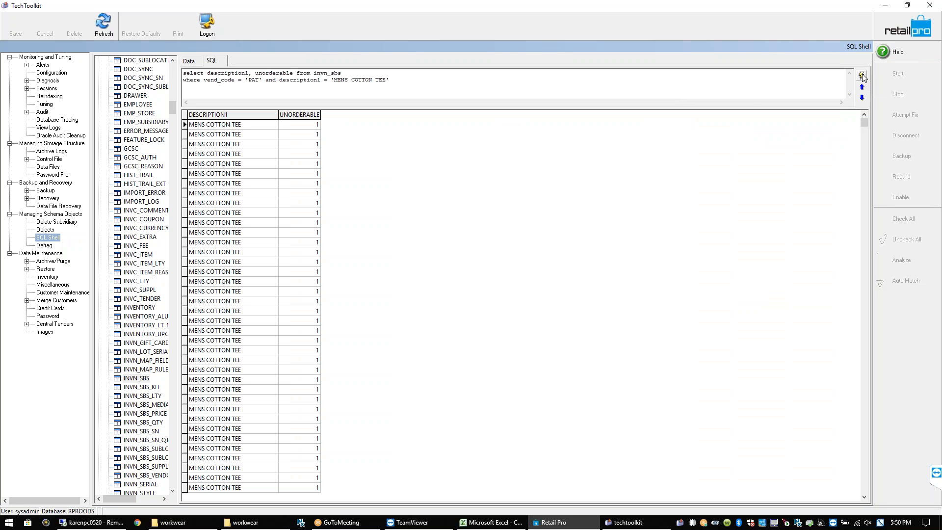
left_click(300, 164)
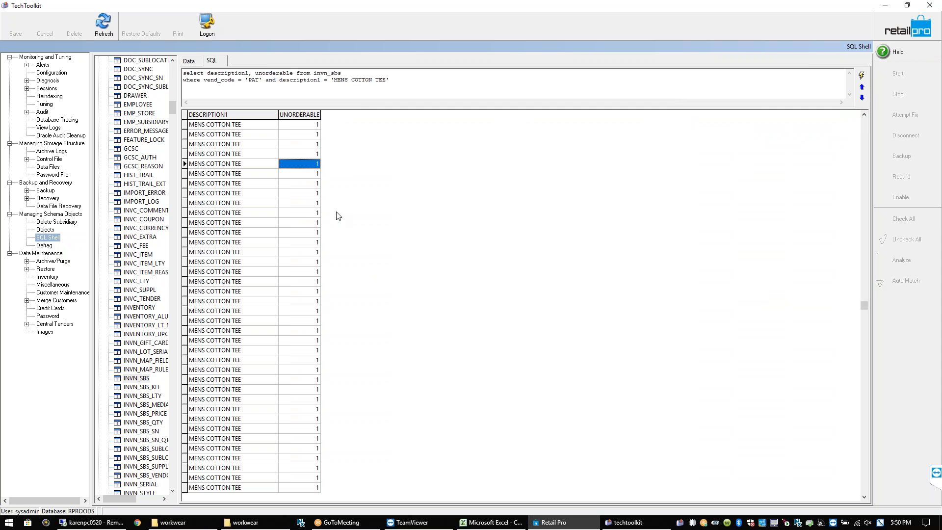
left_click(862, 88)
left_click(861, 87)
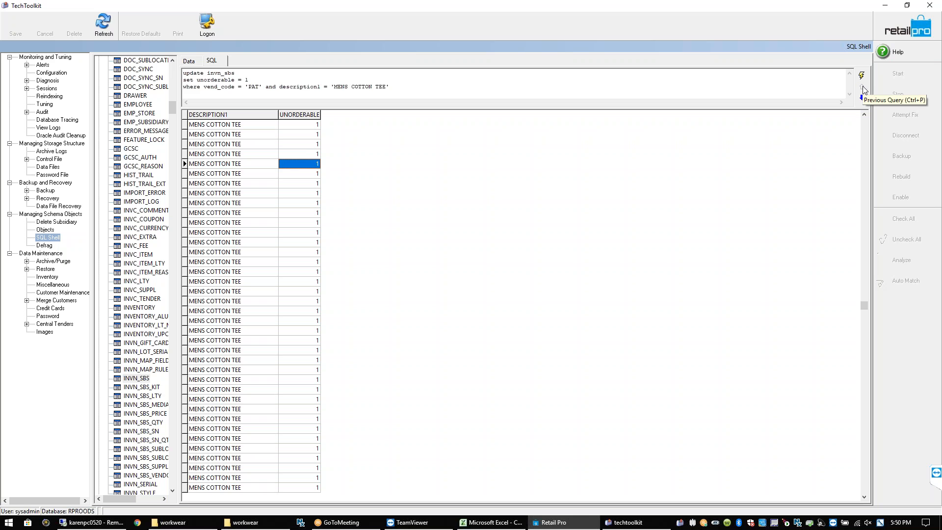
left_click(862, 98)
left_click(862, 98)
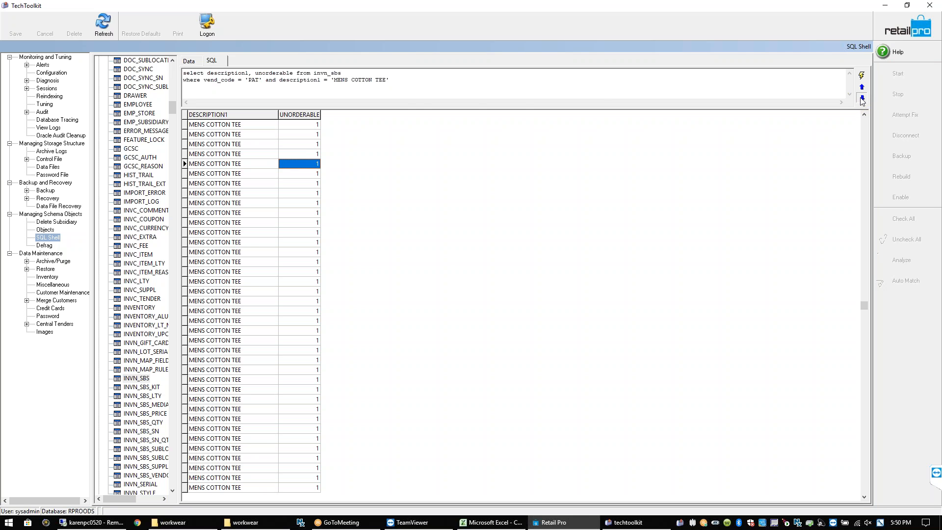
Clear the query box and execute commit to save the unorderable update
left_click(862, 98)
left_click(382, 81)
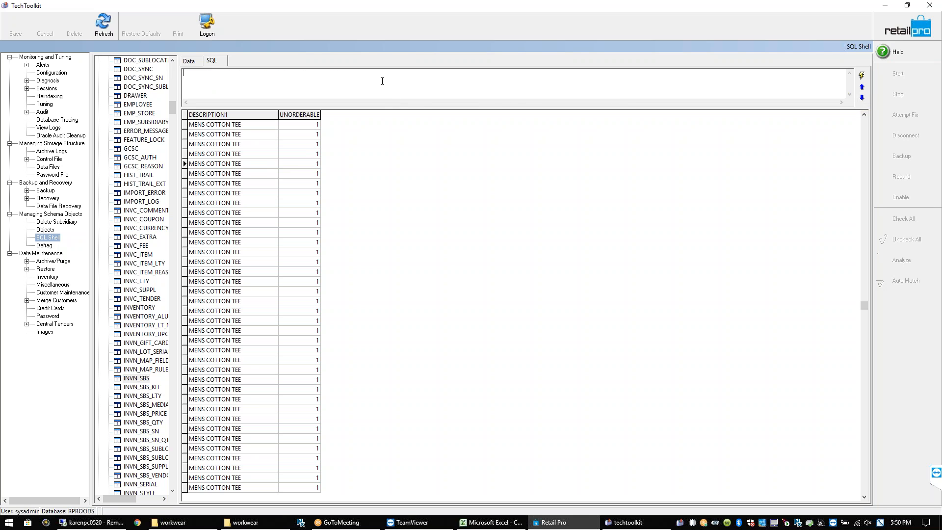
type("commit")
left_click(861, 76)
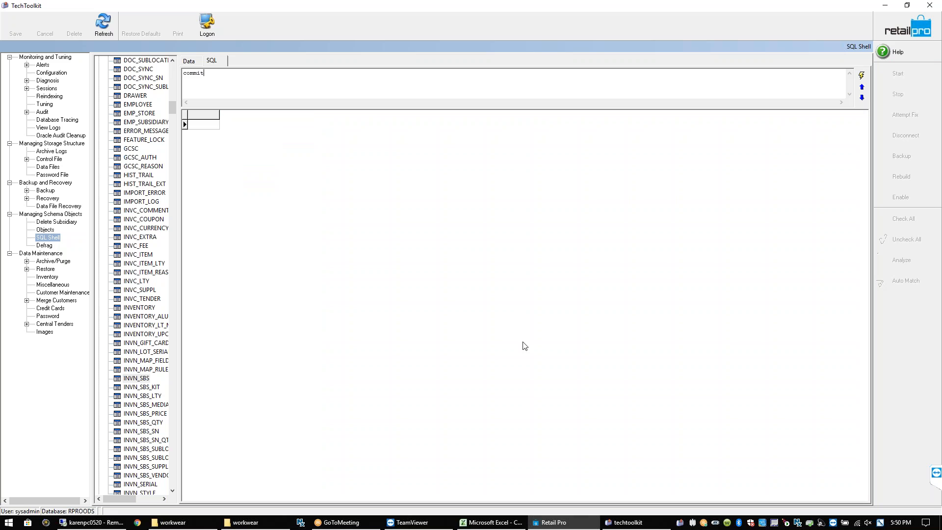
mouse_move(560, 526)
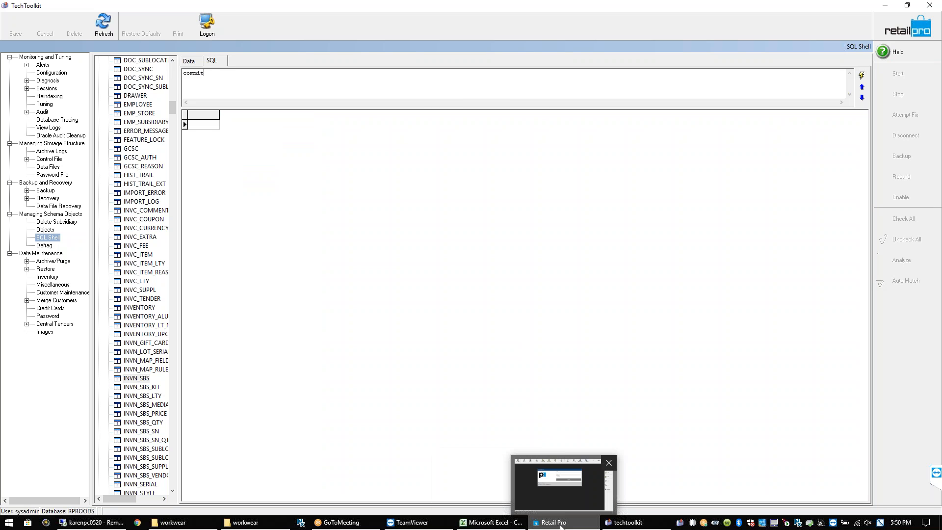
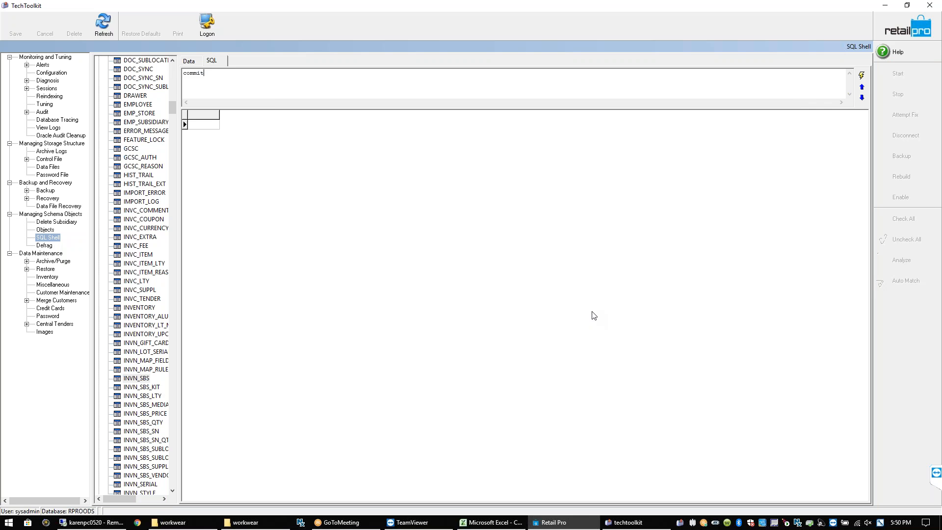
Minimize TechToolkit so the Retail Pro window with its Prism login prompt is visible
left_click(886, 9)
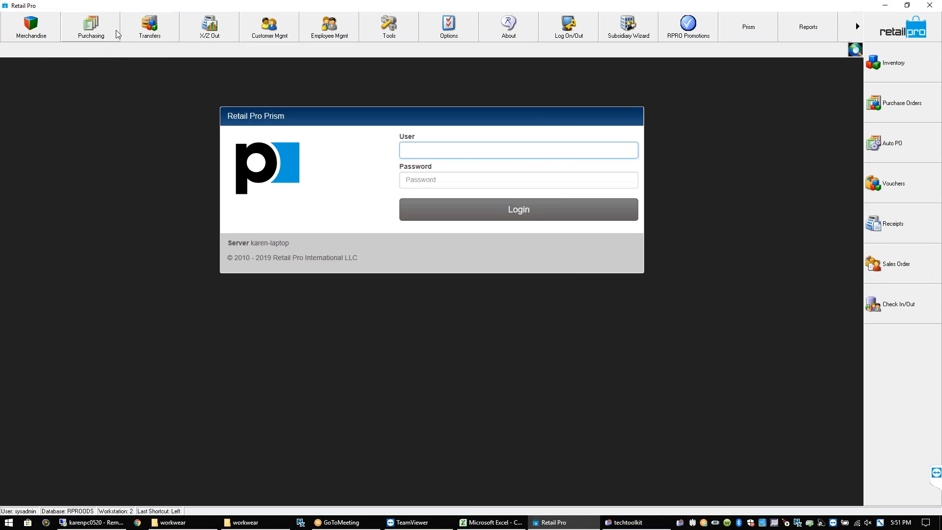
Filter Merchandise > Inventory by Description 1 'MENS COTTON TEE' and scroll the grid right
left_click(40, 32)
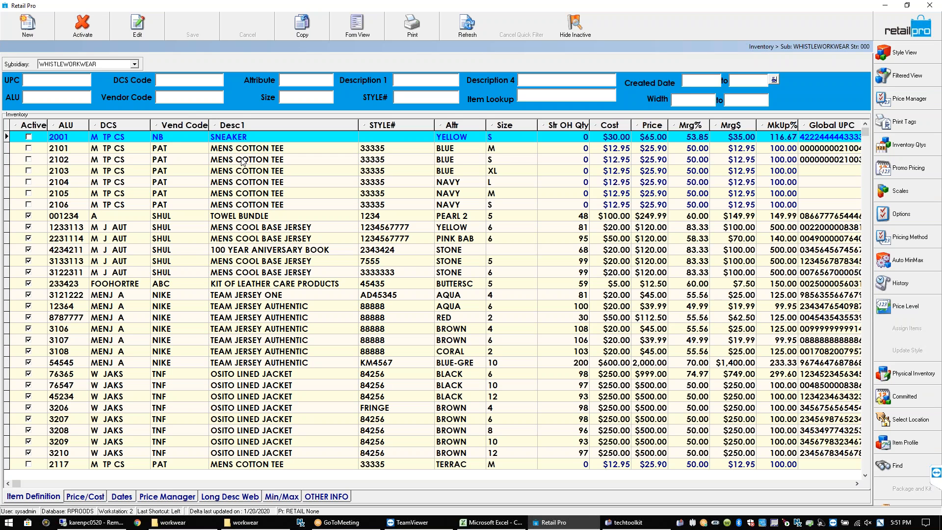
left_click(252, 148)
key("ctrl+c")
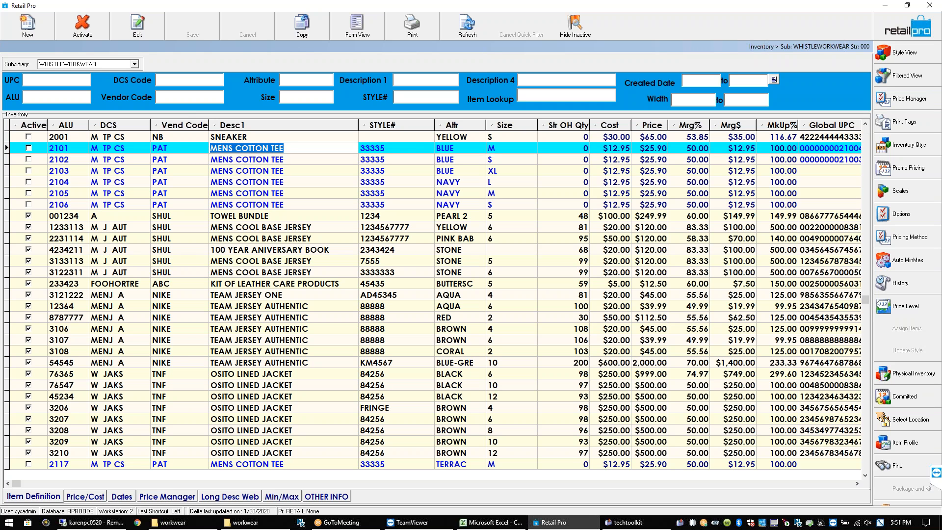
right_click(252, 148)
left_click(281, 181)
left_click(419, 82)
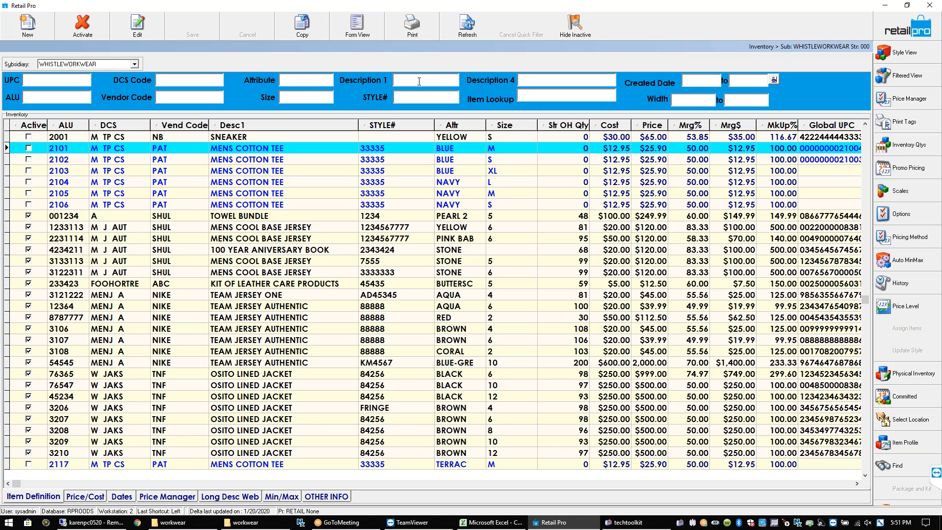
key("ctrl+v")
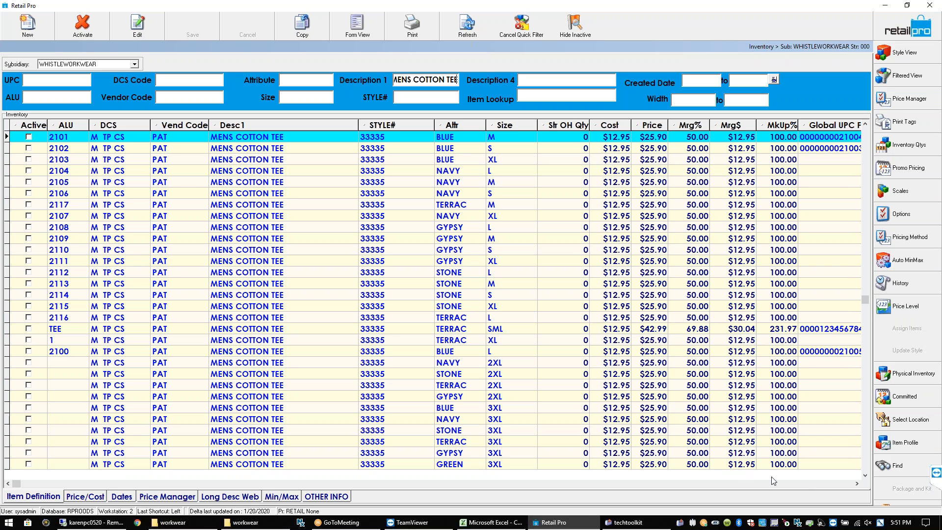
left_click(831, 484)
left_click(831, 484)
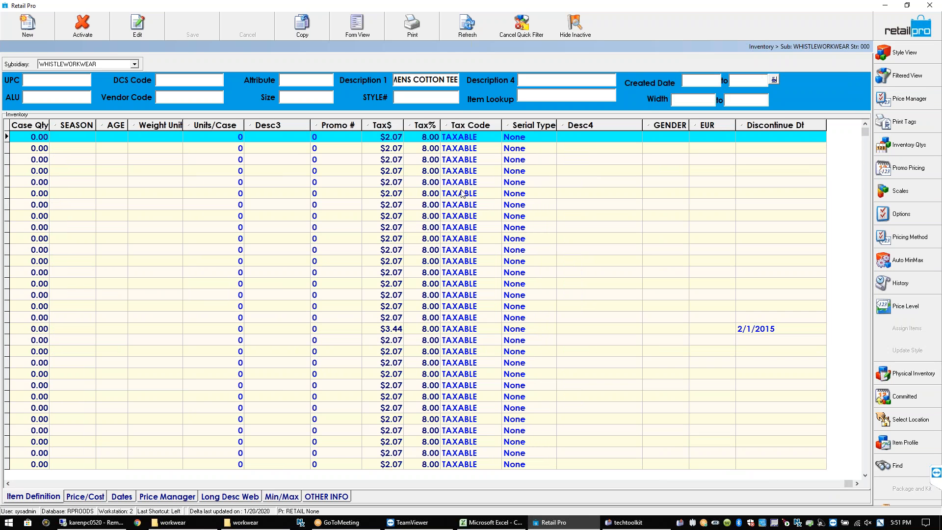
From the Desc3 column header, bring up the Page Manager and scroll the field list
right_click(264, 129)
mouse_move(310, 167)
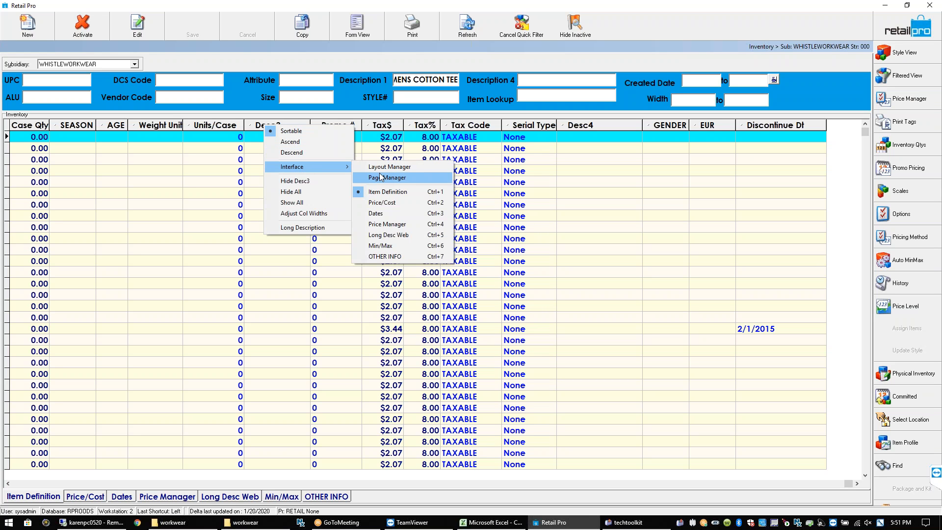
left_click(385, 178)
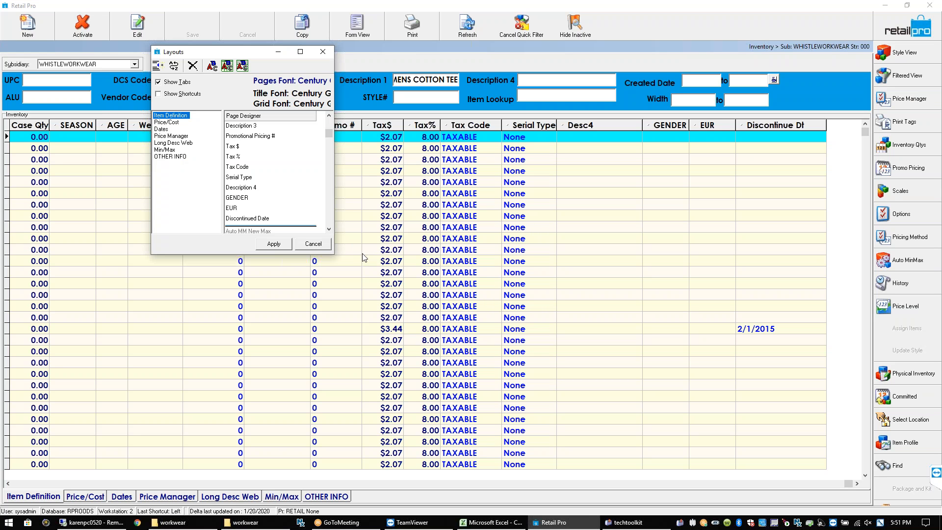
scroll(330, 219, "down", 10)
scroll(329, 220, "down", 10)
scroll(328, 224, "down", 10)
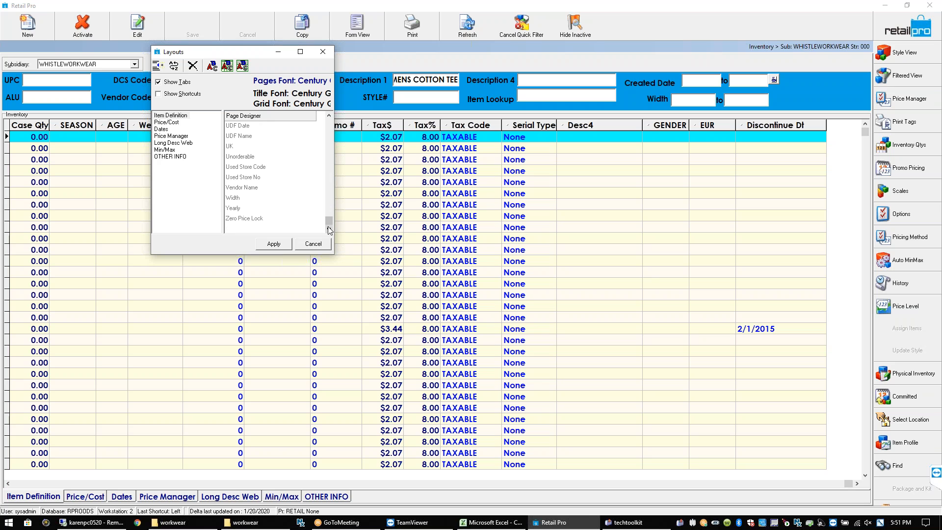
Add the Unorderable field to the displayed fields and apply the layout
left_click(254, 160)
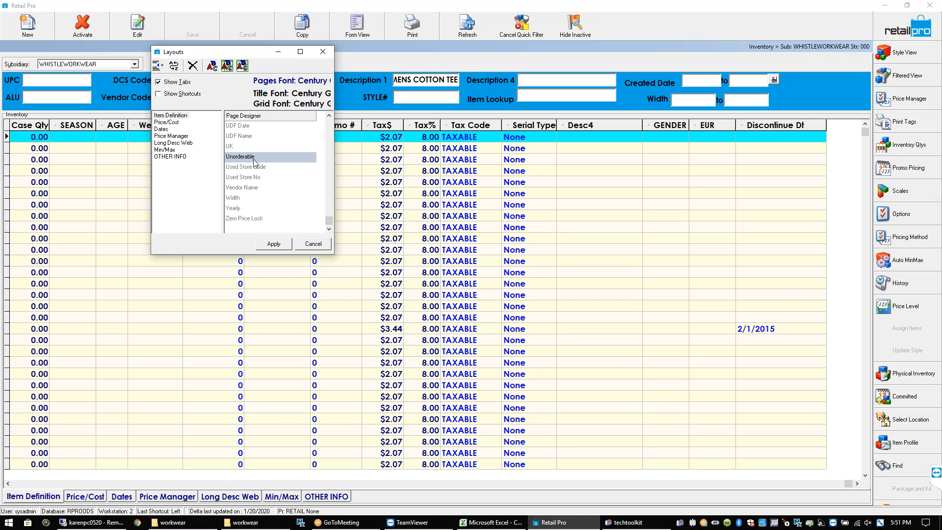
double_click(254, 160)
left_click_drag(328, 219, 327, 118)
left_click(328, 204)
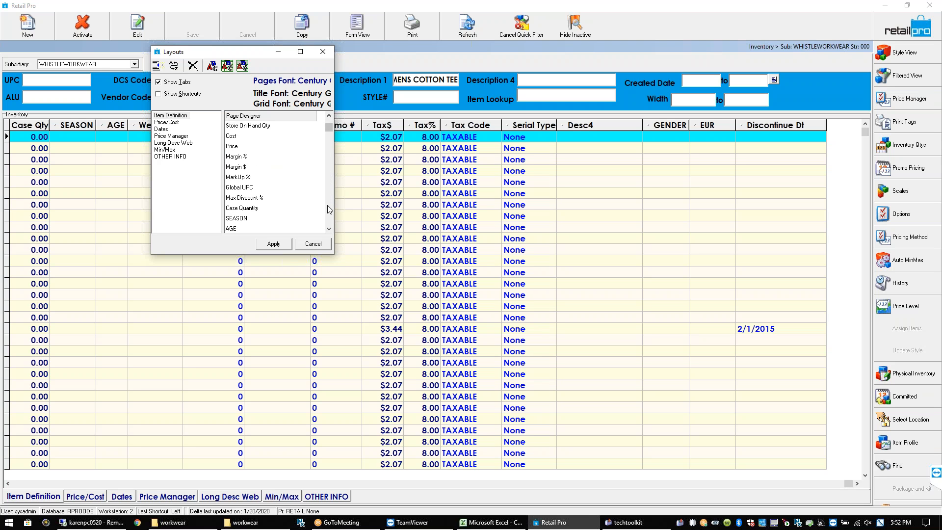
left_click(327, 207)
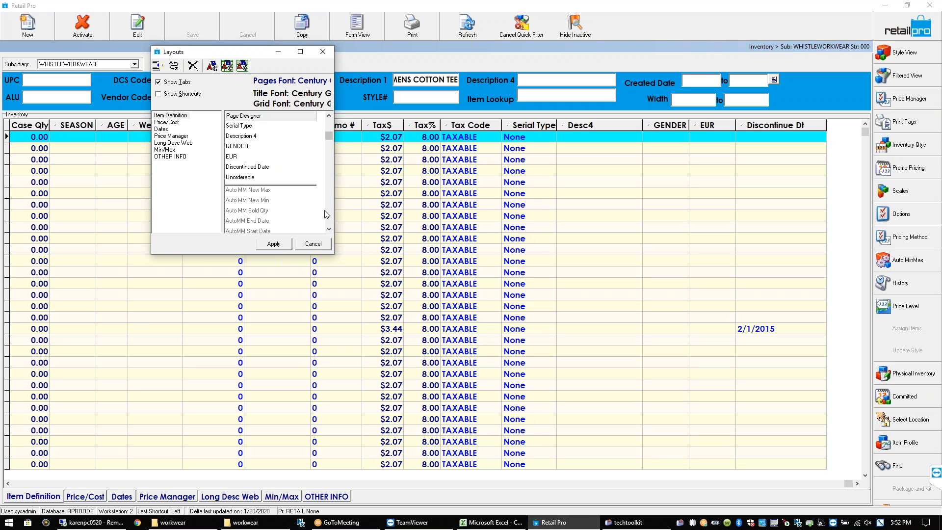
left_click(264, 178)
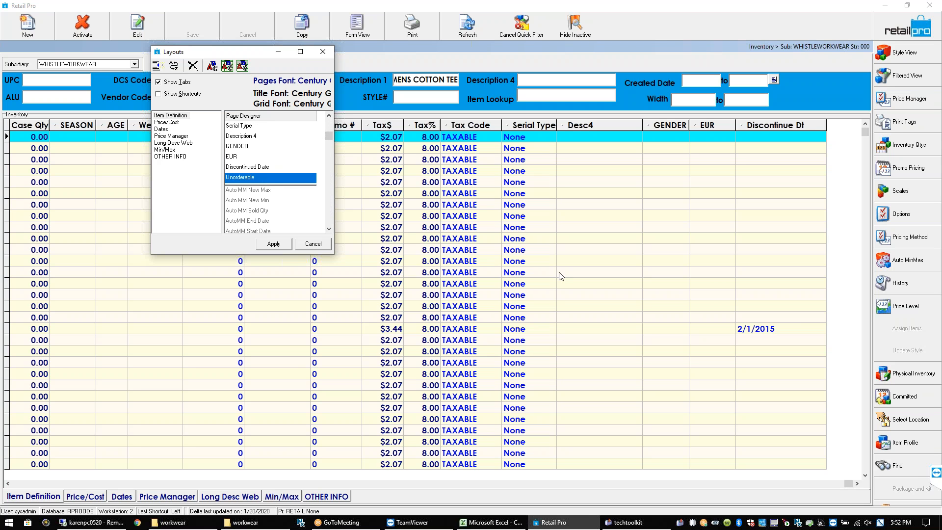
left_click(280, 246)
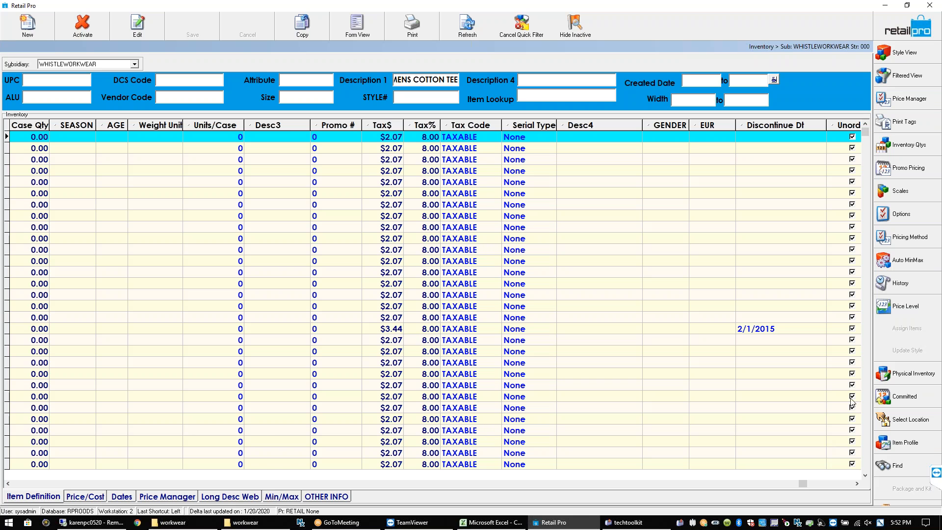
Drag the Unorder column to the far left of the grid, ahead of Active and ALU
left_click(847, 333)
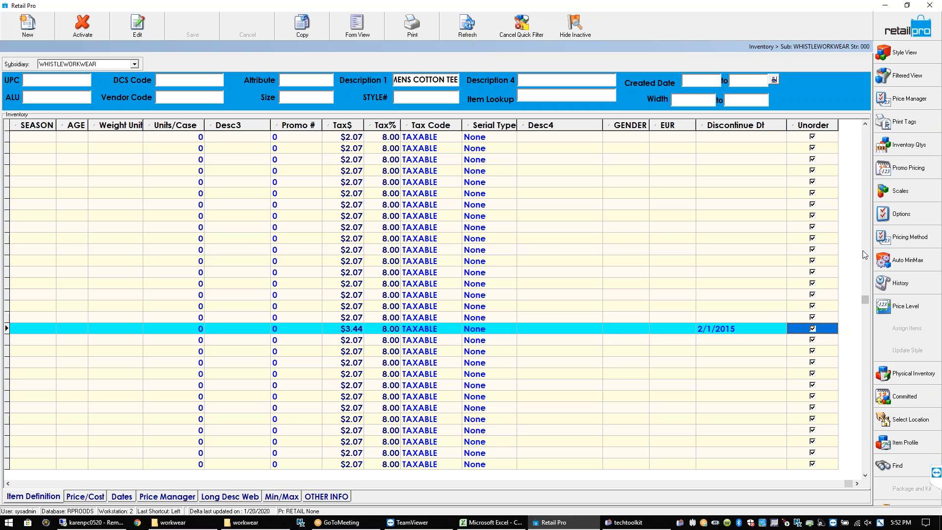
left_click_drag(824, 129, 594, 128)
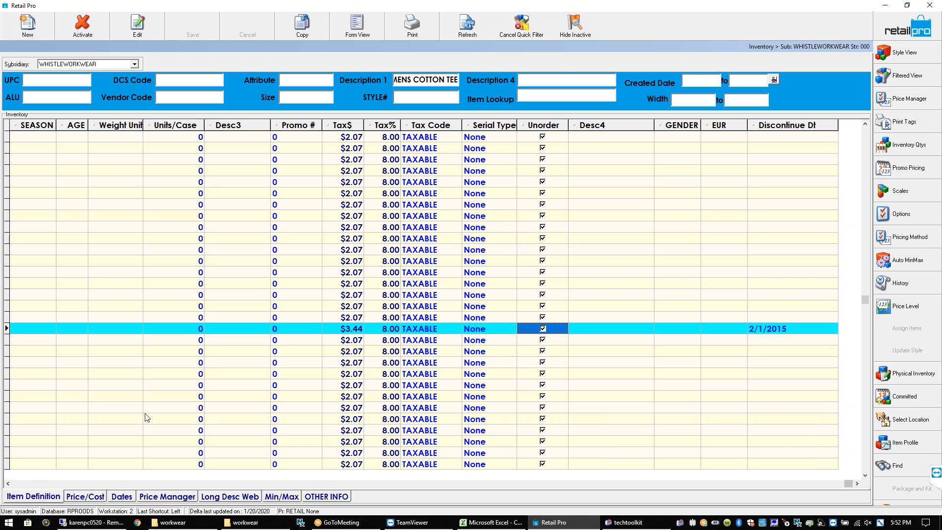
left_click_drag(542, 127, 10, 131)
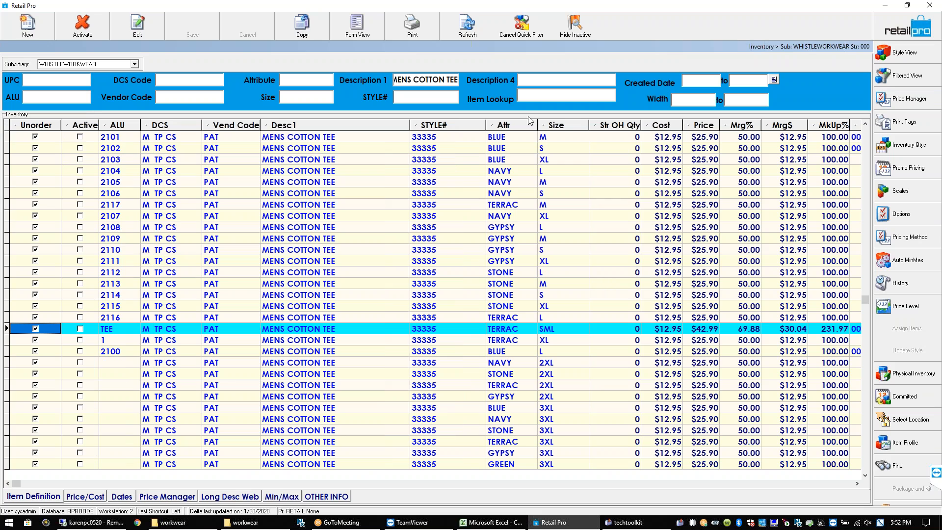
key("Right")
key("Right")
key("Right")
key("Right")
key("Right")
key("Right")
key("Right")
key("Right")
key("Right")
key("Right")
key("Right")
key("Right")
key("Right")
key("Right")
key("Right")
key("Right")
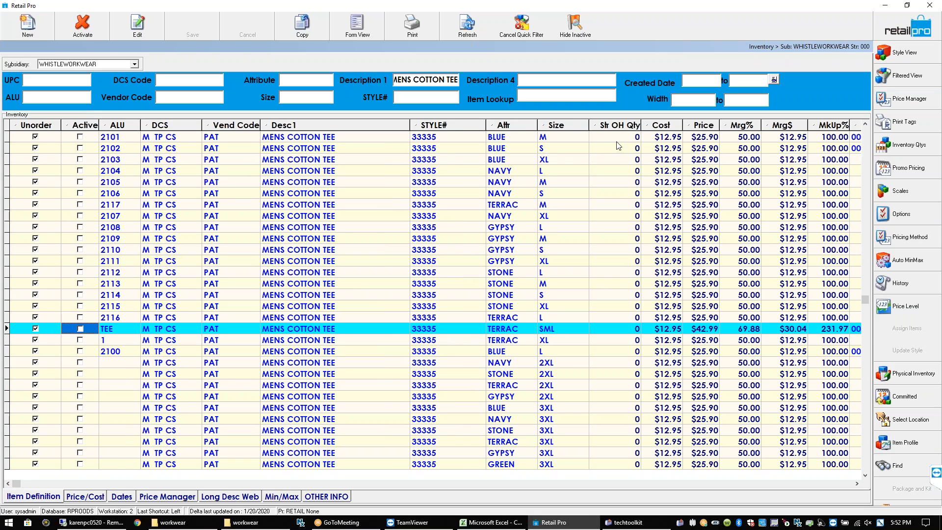
key("Right")
key("Right")
key("Right")
key("Right")
key("Right")
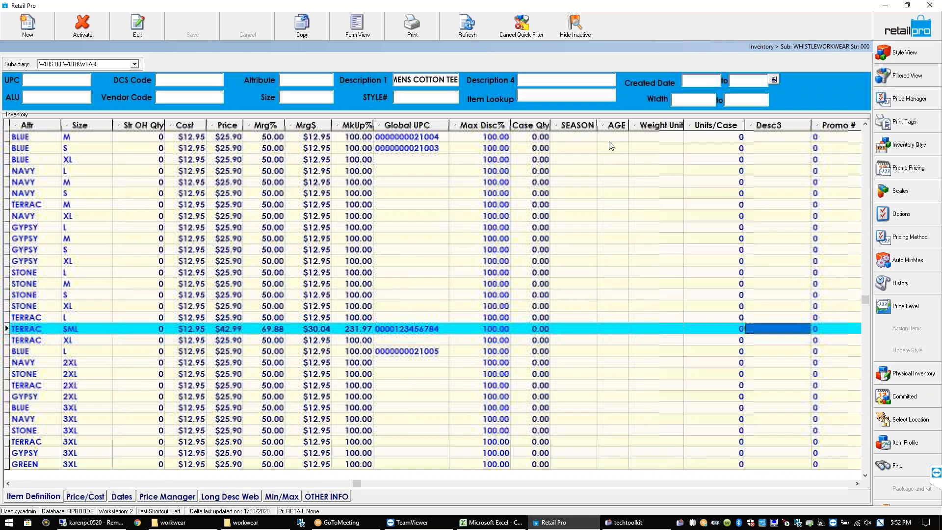
In the layout editor, hide Serial Type, Tax Code, Tax % and Tax $ from the grid
right_click(386, 129)
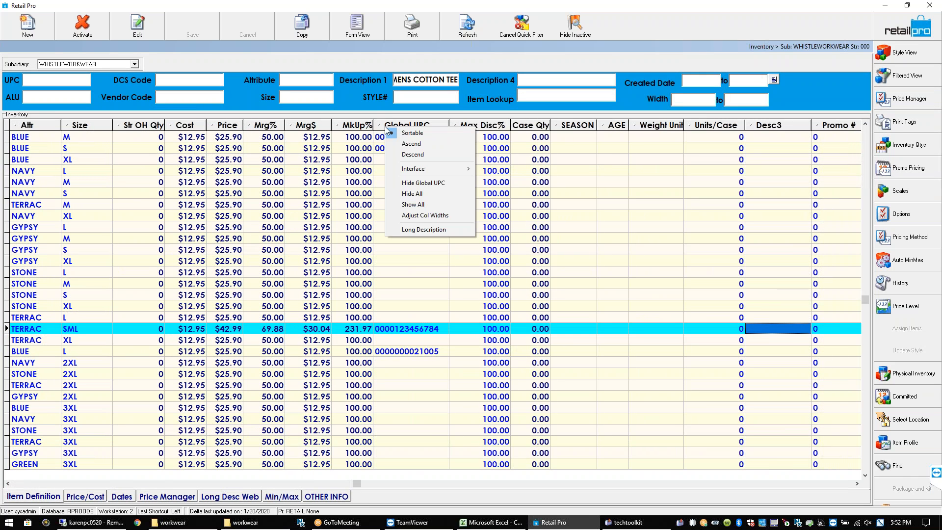
mouse_move(431, 167)
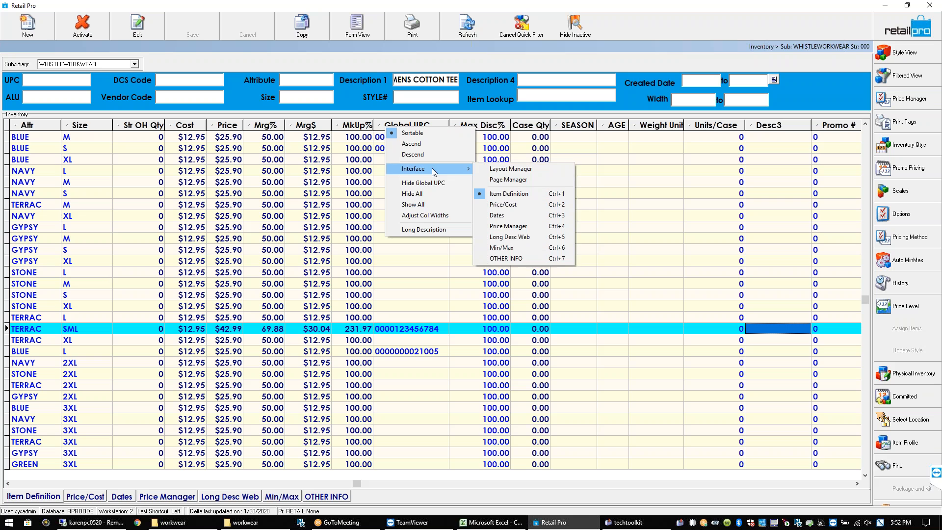
left_click(505, 184)
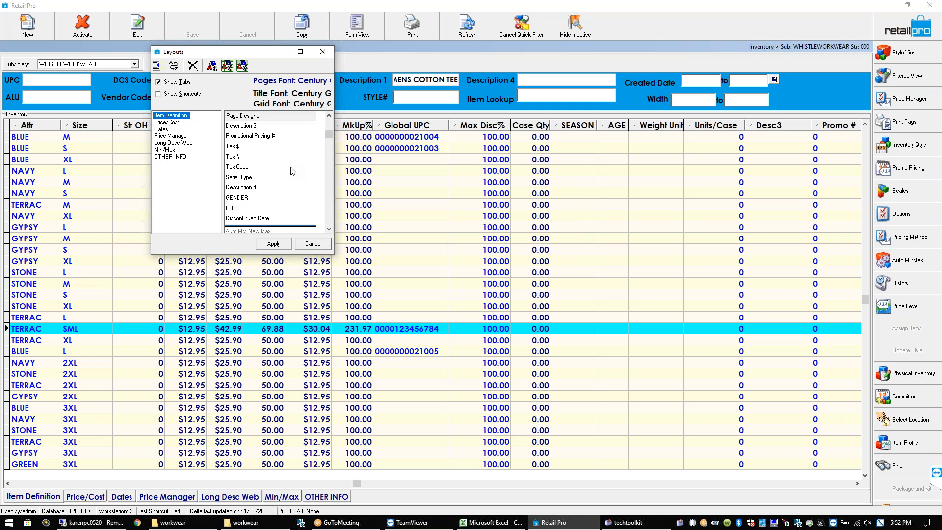
left_click(247, 198)
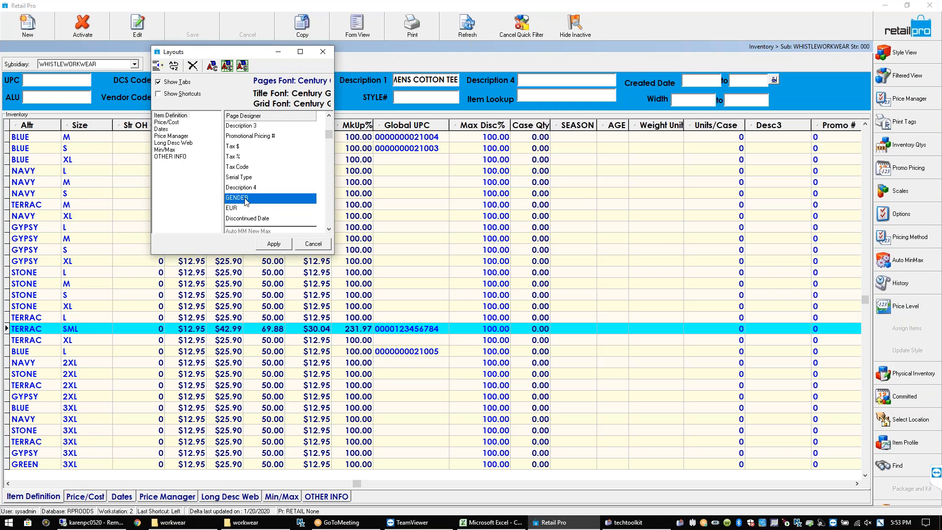
left_click(236, 210)
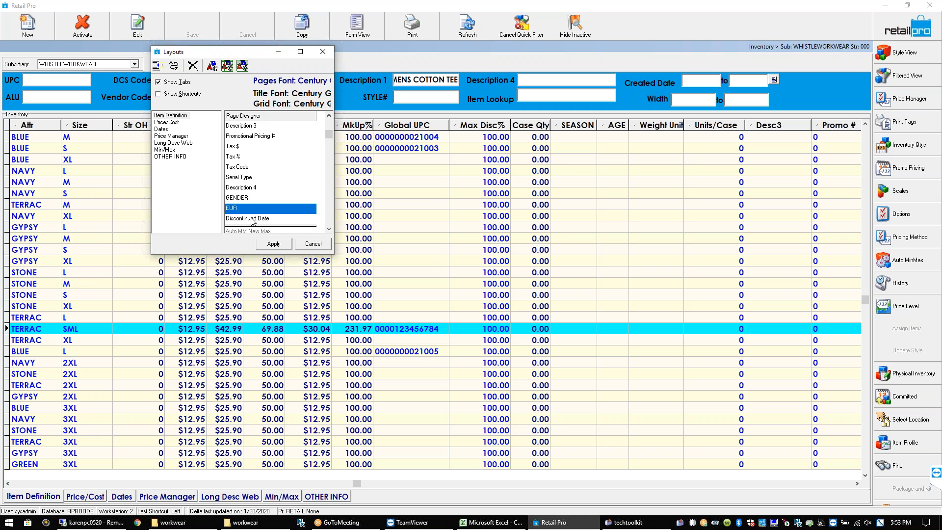
left_click(251, 220)
left_click(251, 178)
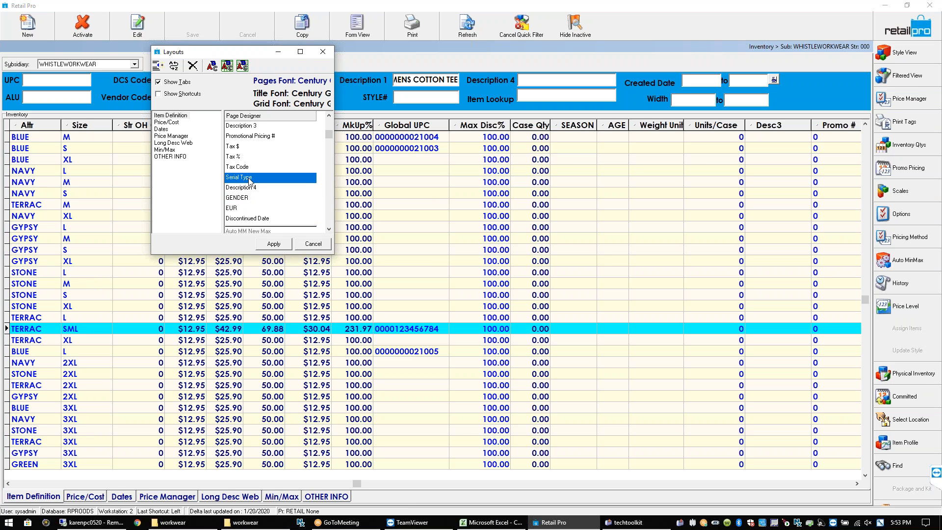
double_click(249, 177)
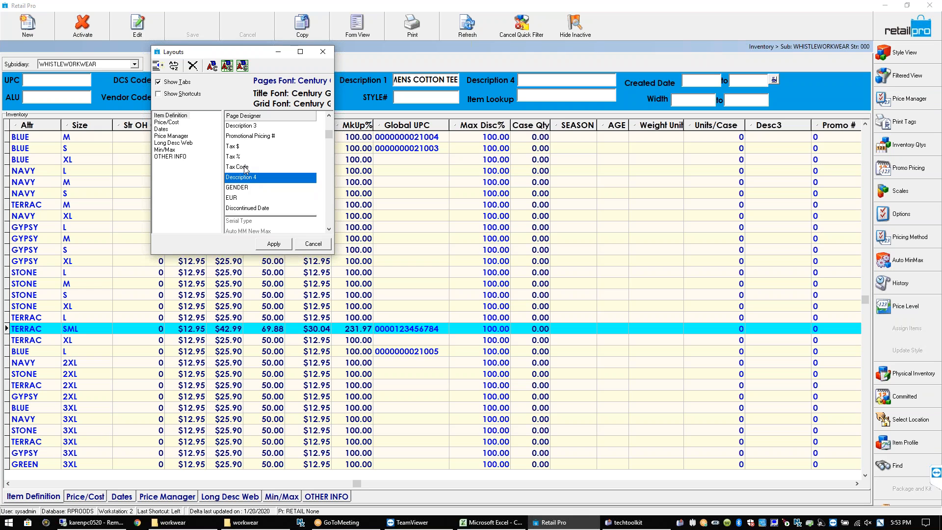
double_click(244, 167)
double_click(240, 157)
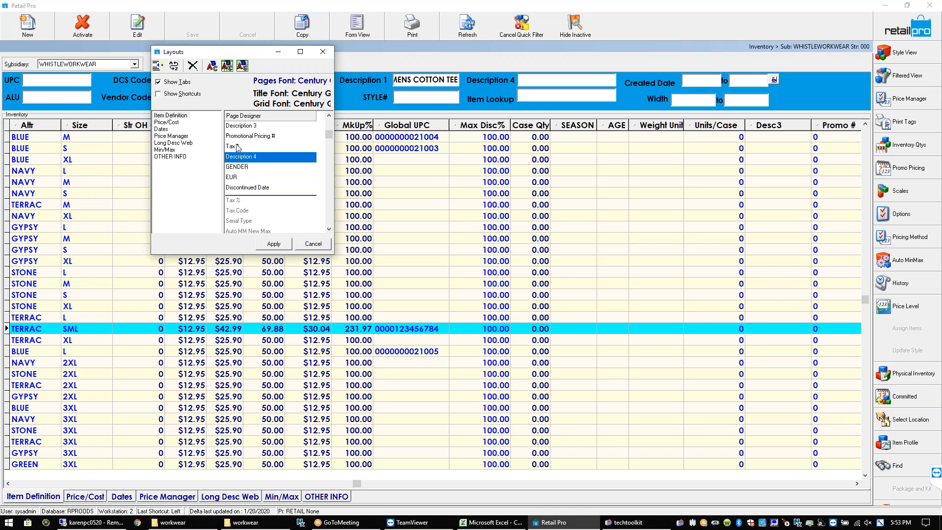
double_click(237, 147)
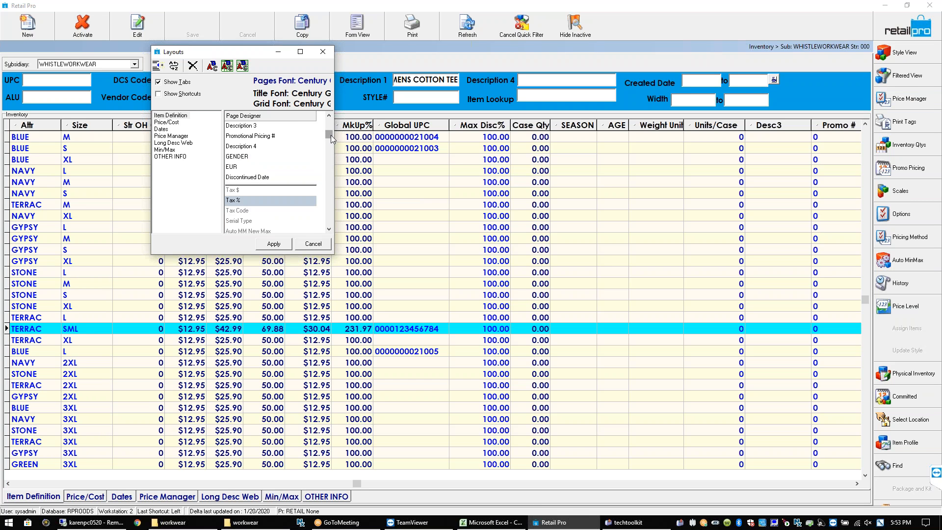
Add the UK field to the visible columns and move it just before GENDER
left_click_drag(331, 135, 330, 220)
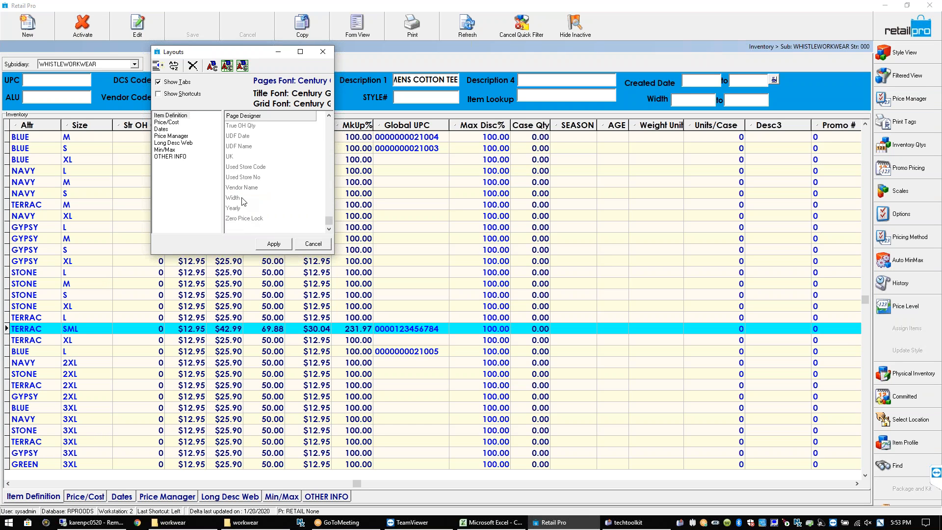
left_click(243, 198)
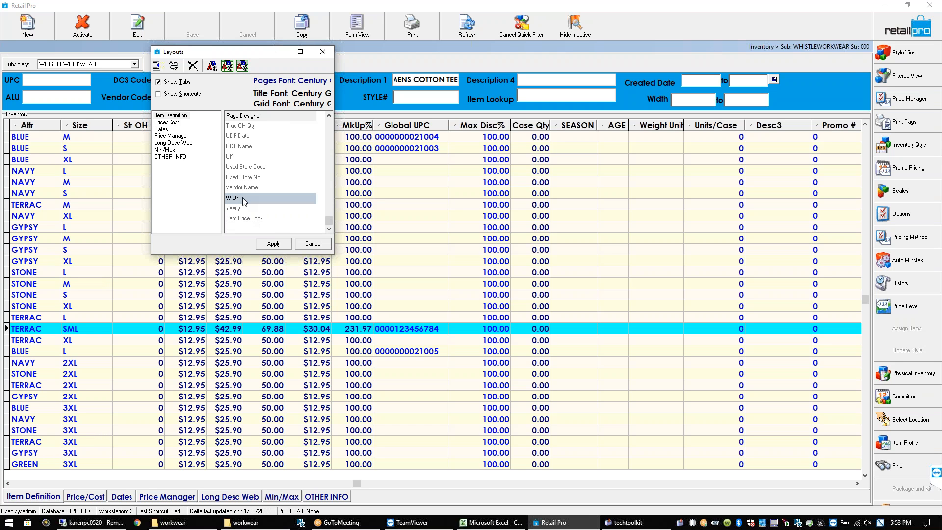
left_click(236, 157)
double_click(237, 156)
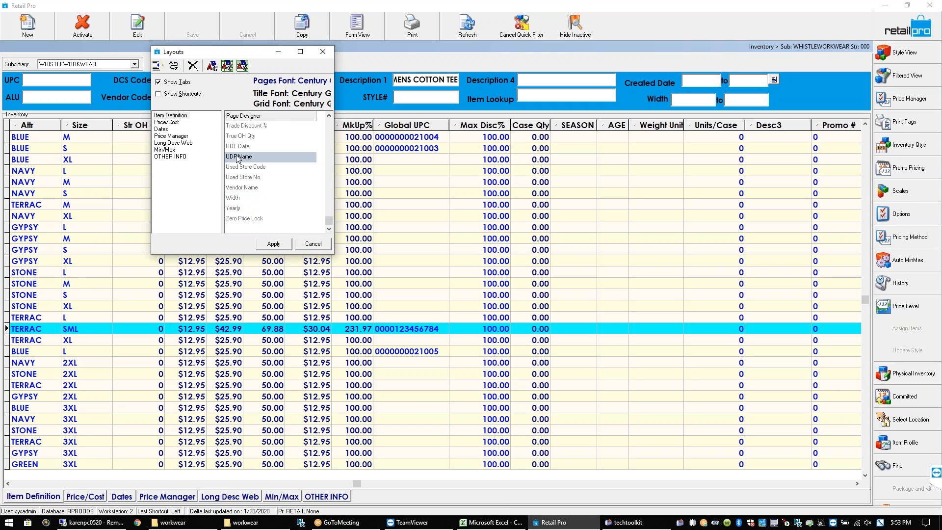
left_click(328, 116)
left_click(329, 115)
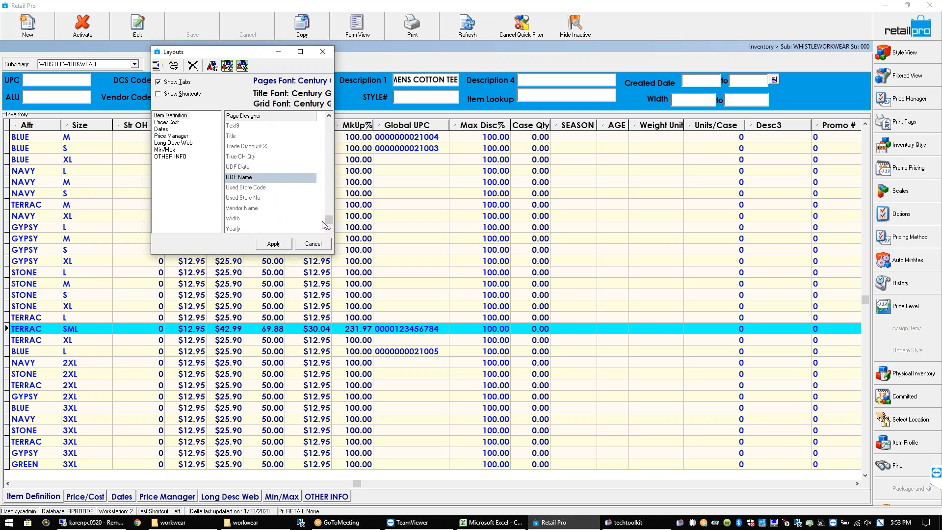
left_click_drag(328, 182, 327, 128)
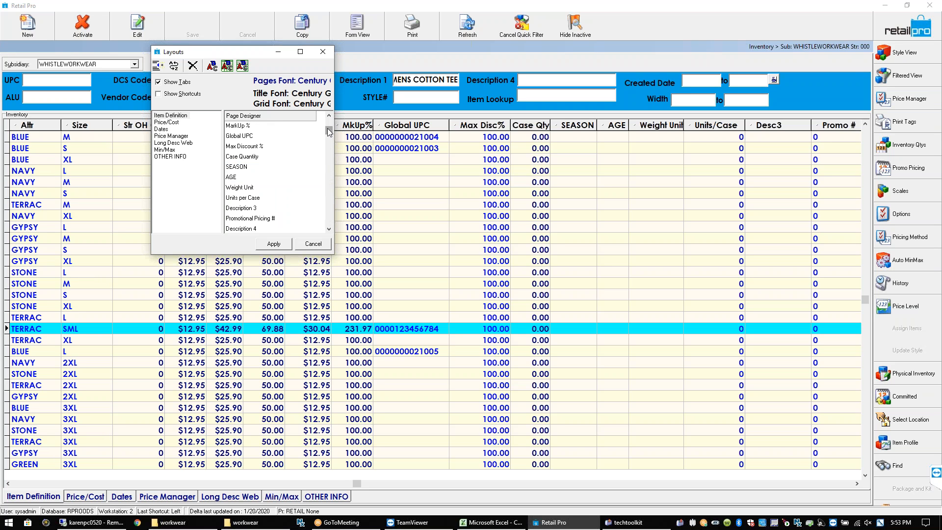
left_click(328, 229)
left_click(329, 229)
left_click(329, 229)
left_click(329, 229)
left_click(328, 229)
left_click(328, 229)
left_click(329, 229)
left_click_drag(229, 199, 241, 169)
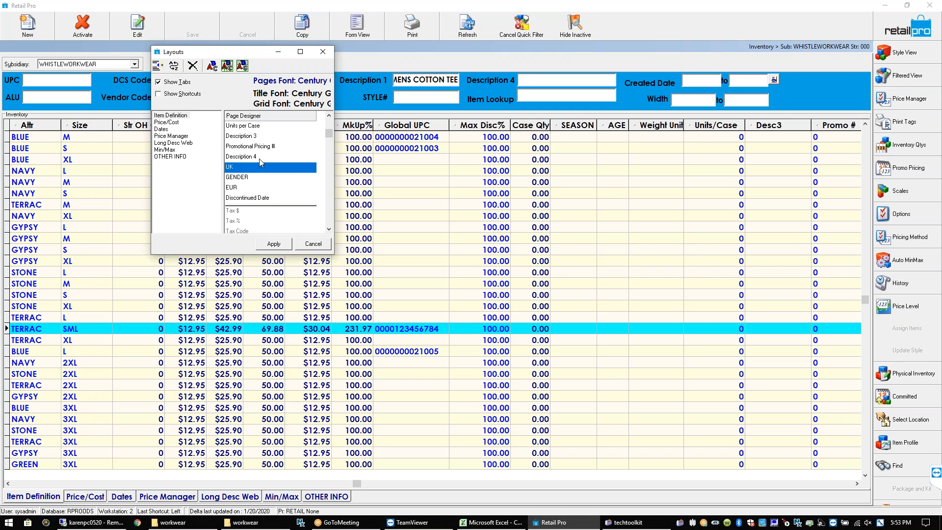
Hide Promotional Pricing # and Units per Case, then apply the new column layout
double_click(255, 147)
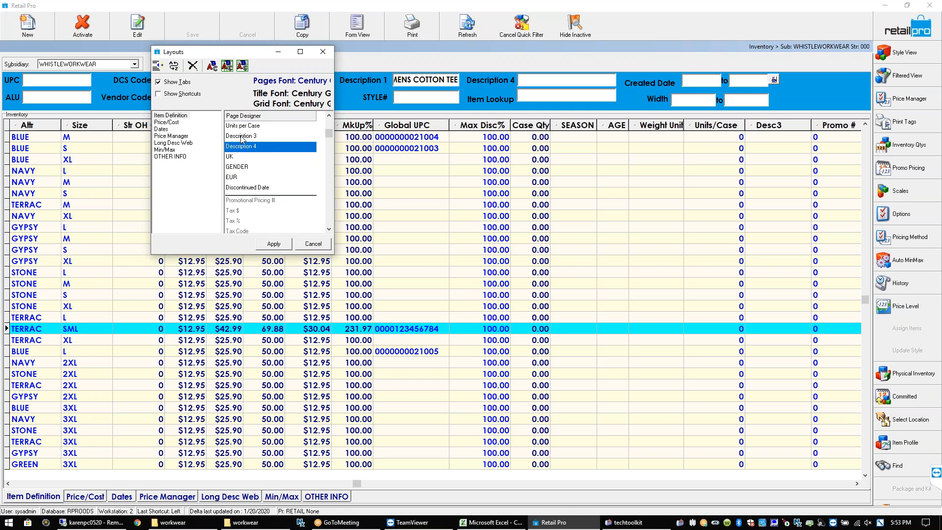
double_click(240, 127)
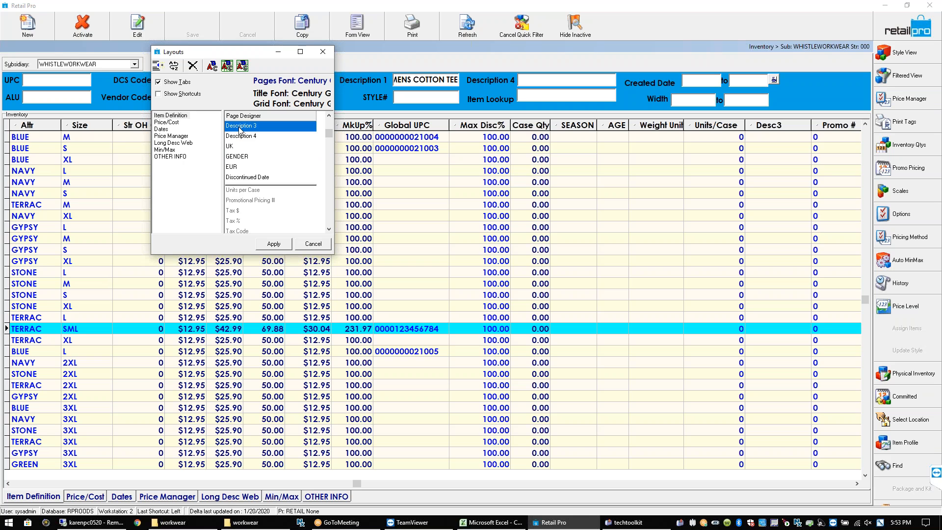
left_click(274, 244)
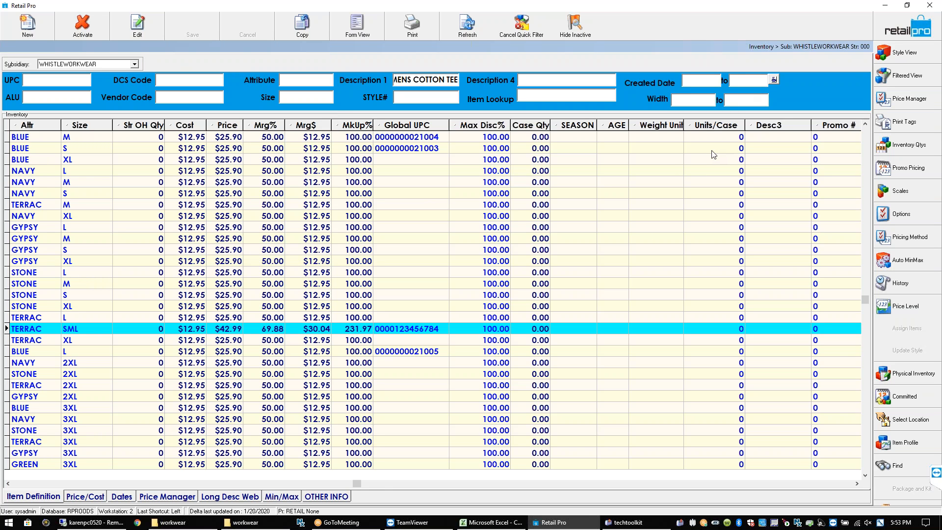
Move UK right after AGE, hide Description 3, Description 4 and Case Quantity, then apply
right_click(431, 128)
mouse_move(482, 168)
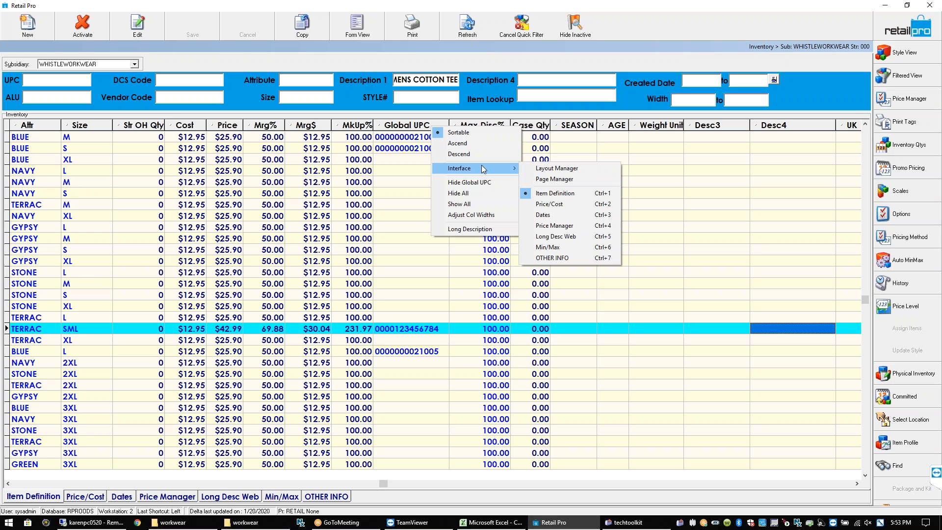
left_click(539, 183)
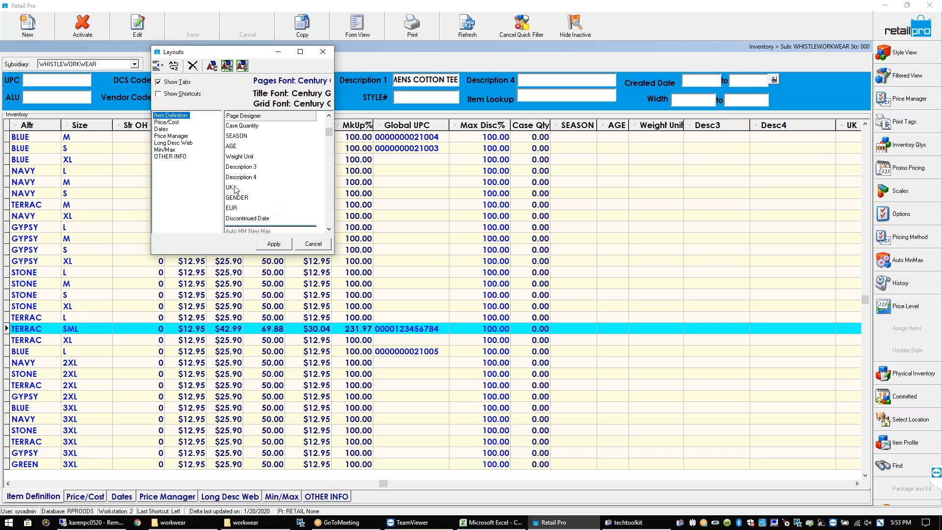
left_click_drag(230, 189, 236, 160)
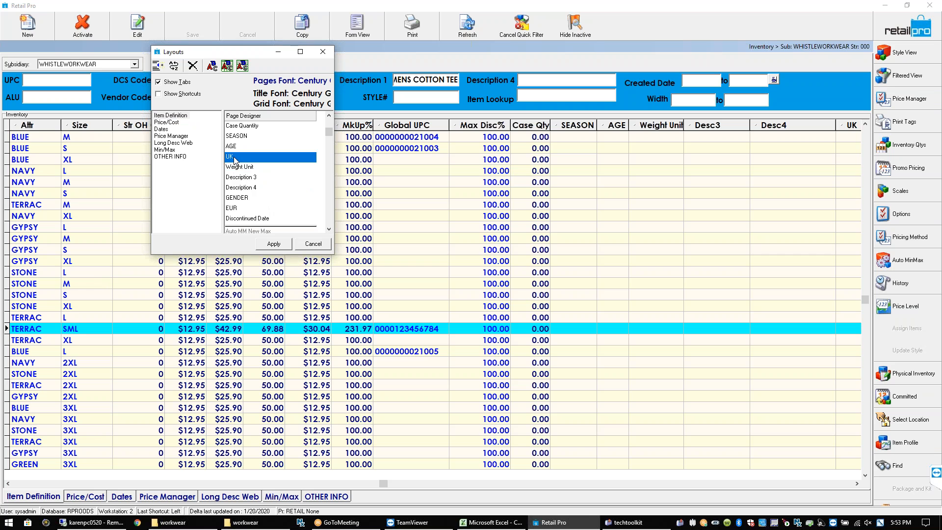
double_click(258, 180)
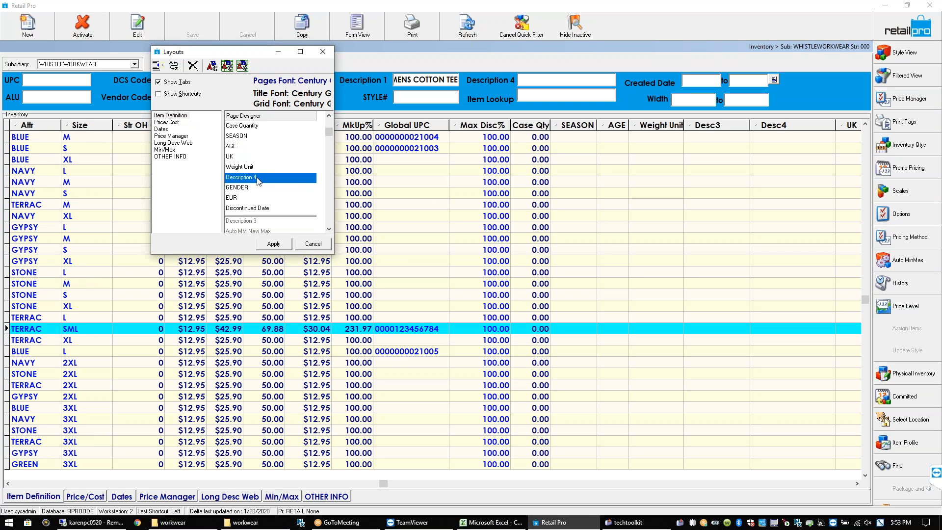
double_click(259, 180)
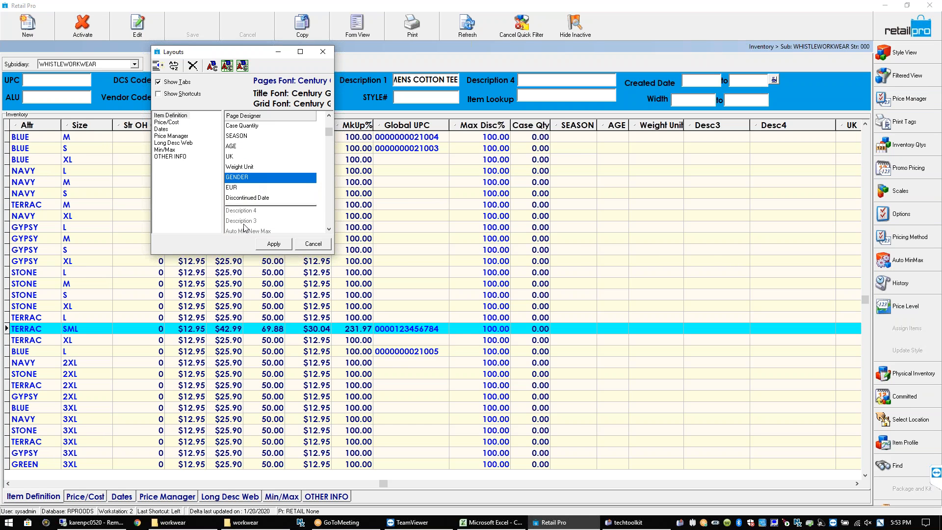
left_click(235, 169)
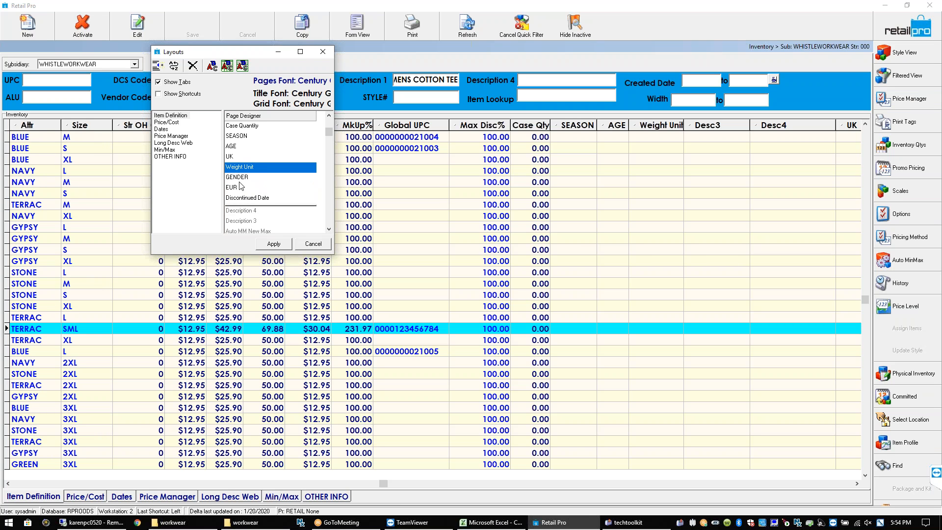
left_click(239, 127)
double_click(238, 126)
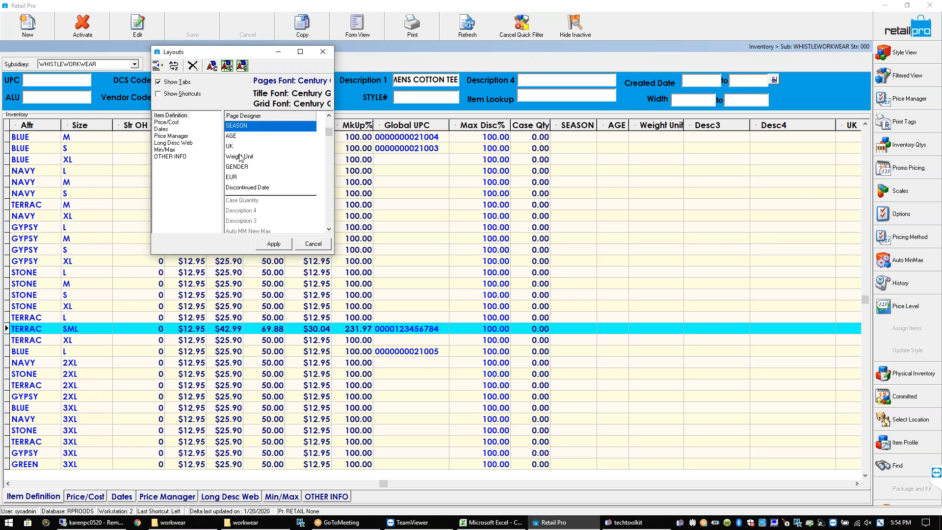
left_click(273, 244)
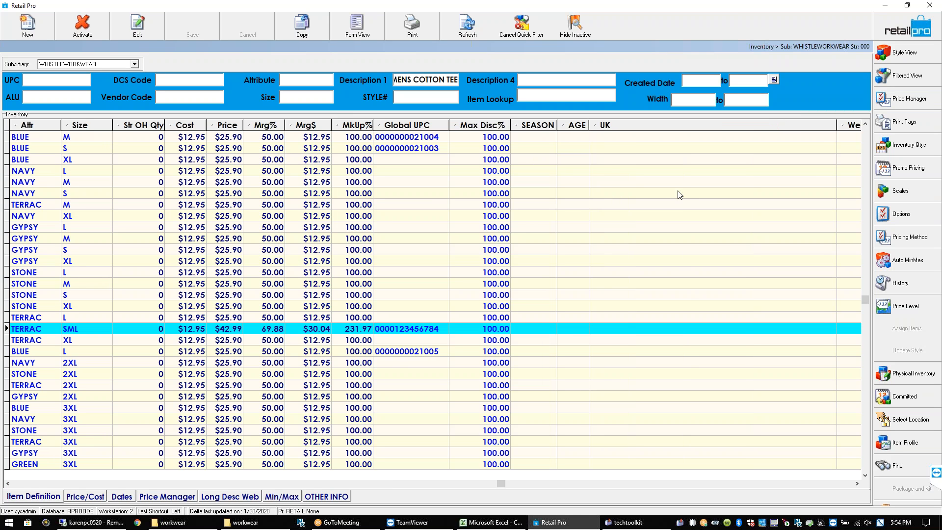
Narrow the UK column and move it left, directly after Max Disc%
left_click(832, 125)
mouse_move(791, 131)
left_mouse_down()
mouse_move(766, 138)
mouse_move(600, 122)
left_mouse_up()
left_click_drag(838, 125, 621, 126)
left_click(607, 137)
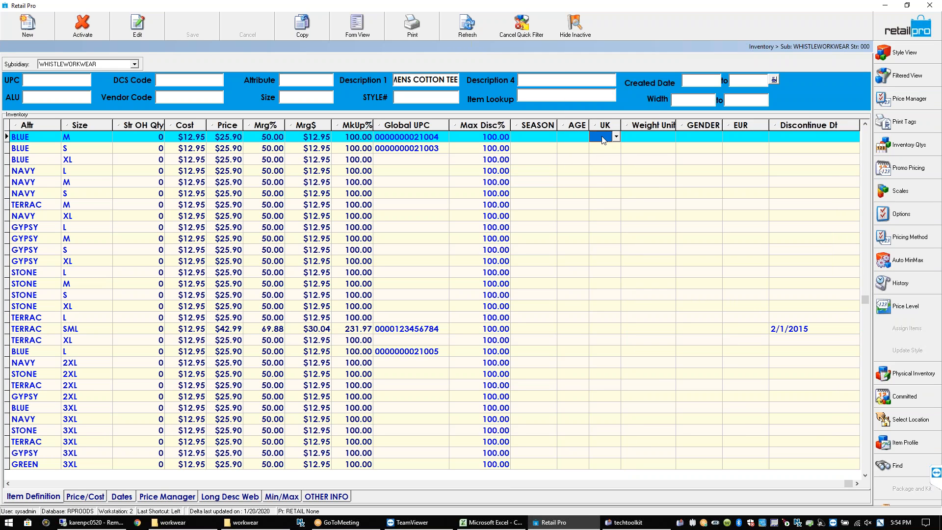
left_click(616, 137)
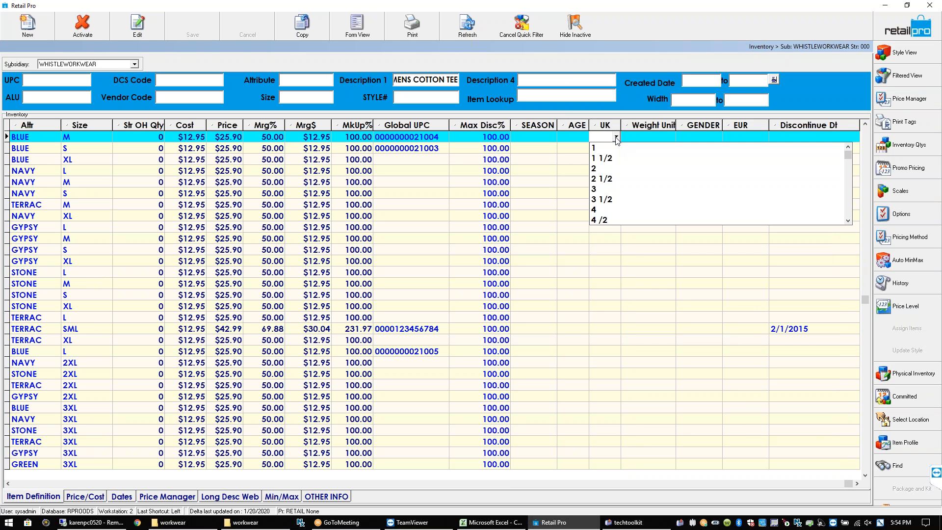
left_click(578, 135)
left_click_drag(601, 126, 534, 128)
Check BLUE M's SEASON, Weight Unit and GENDER choices, then bring up its AGE value list
left_click(557, 138)
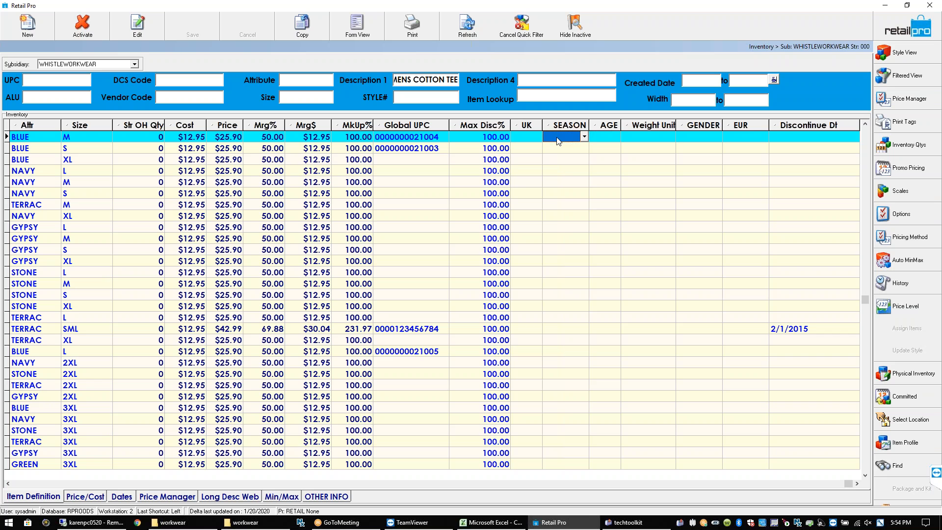
left_click(585, 138)
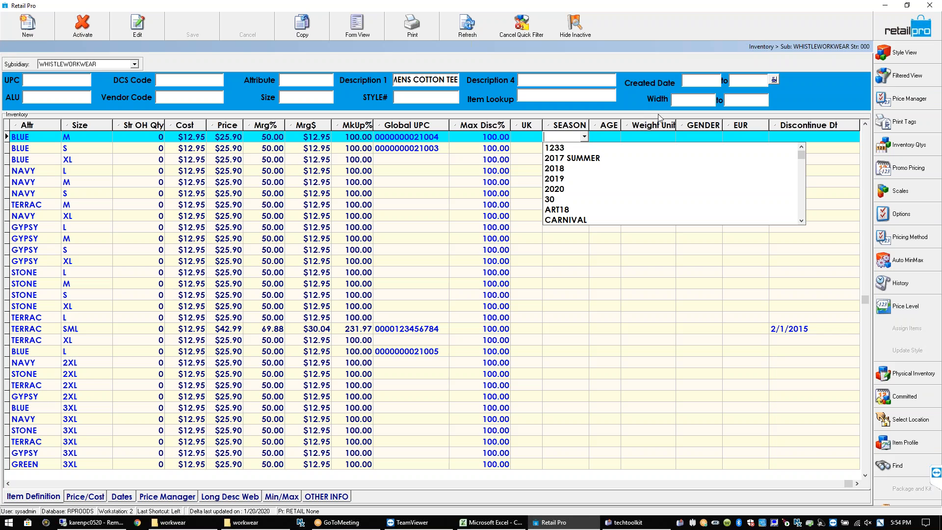
left_click(530, 134)
left_click(648, 137)
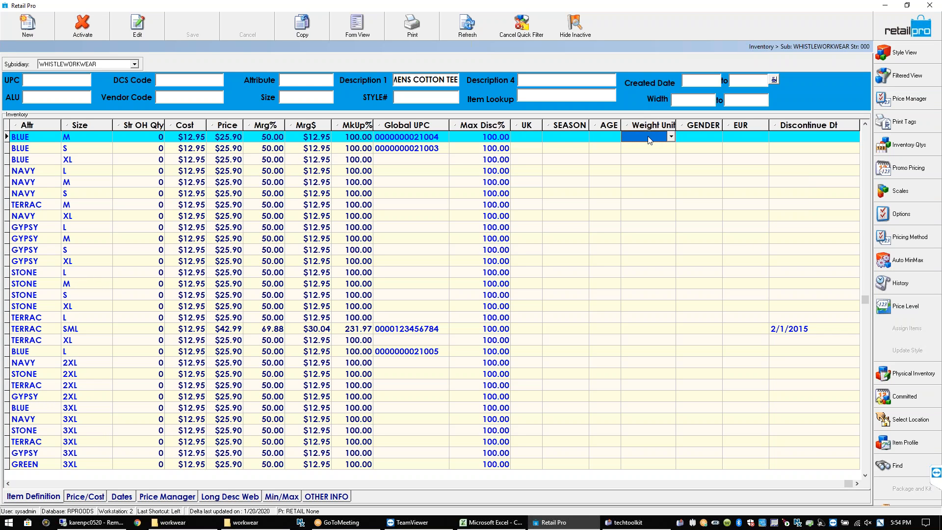
left_click(670, 137)
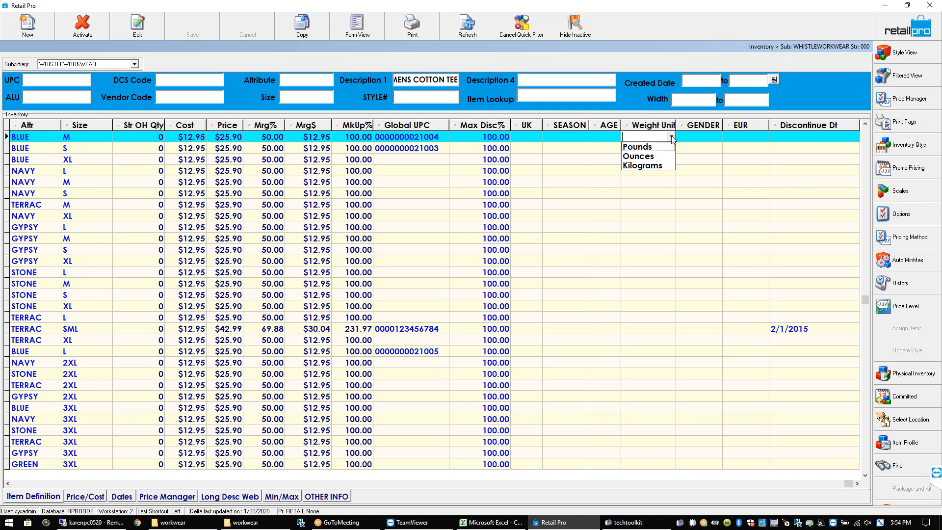
left_click(689, 136)
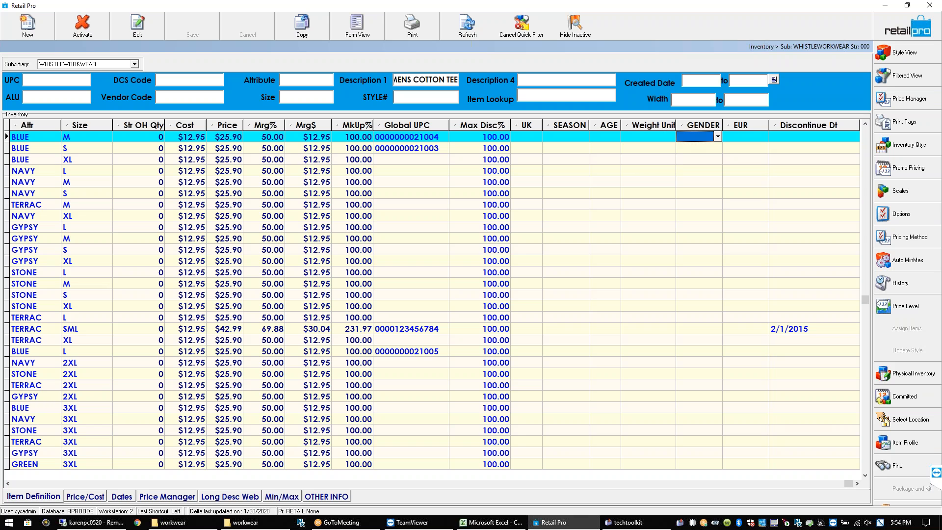
left_click(718, 137)
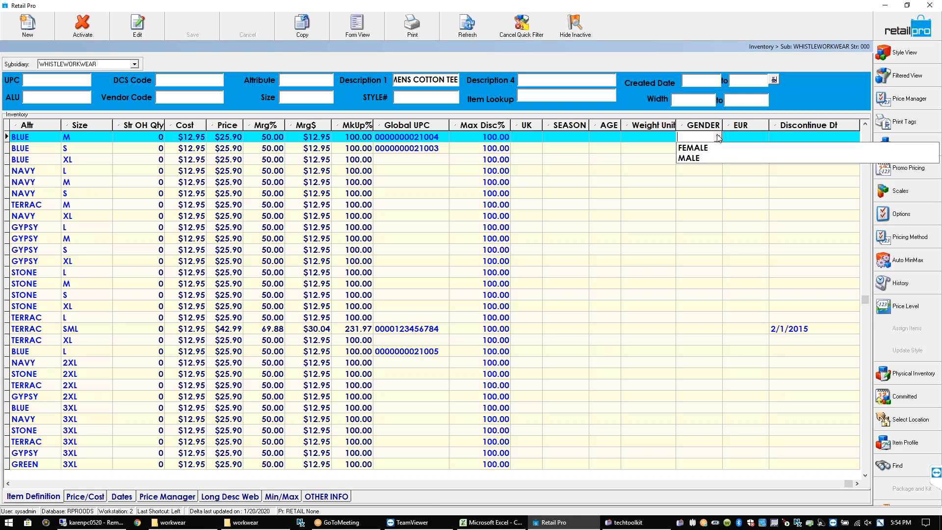
left_click(600, 136)
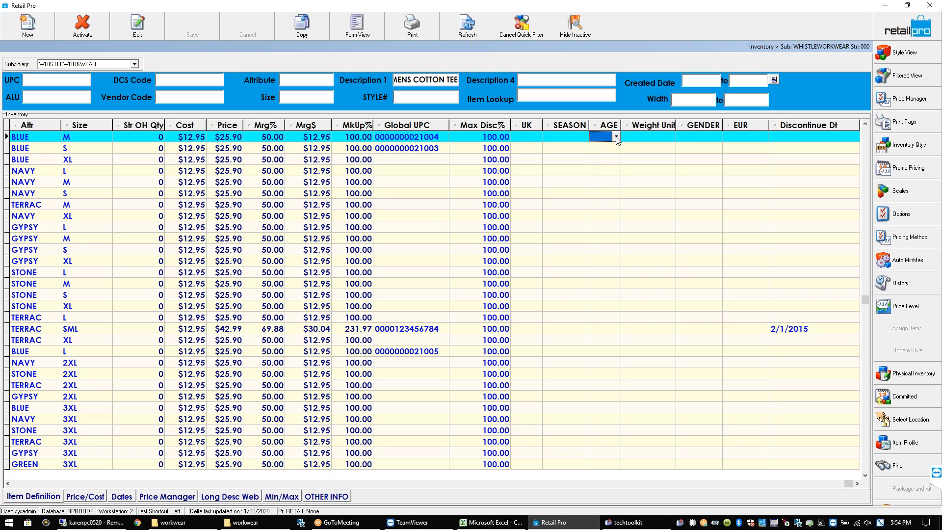
left_click(616, 138)
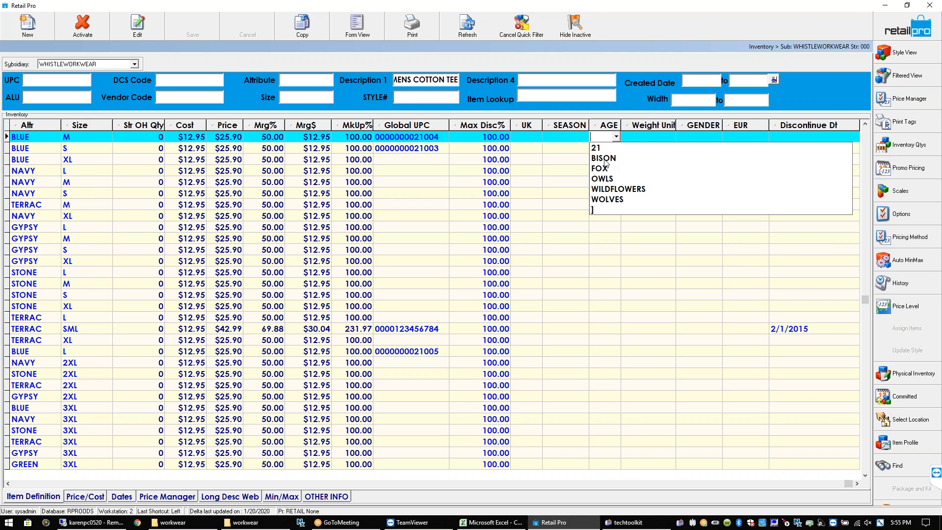
Set the BLUE M cotton tee's AGE to 21 and EUR size to 38 2/3
left_click(597, 149)
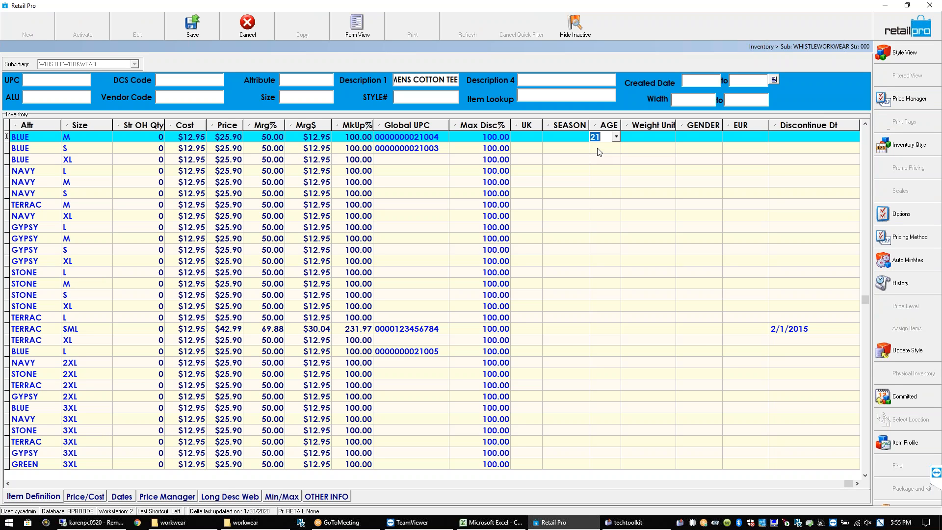
left_click(631, 136)
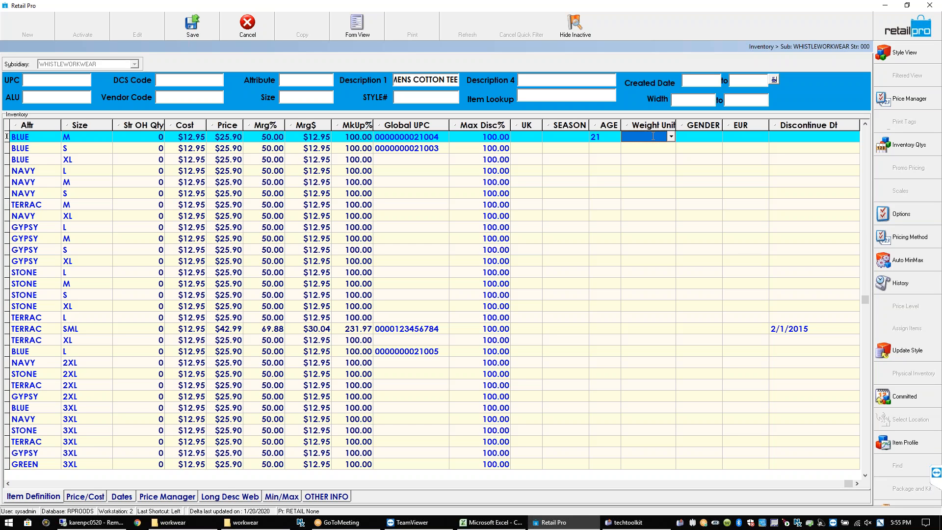
left_click(580, 137)
left_click(611, 137)
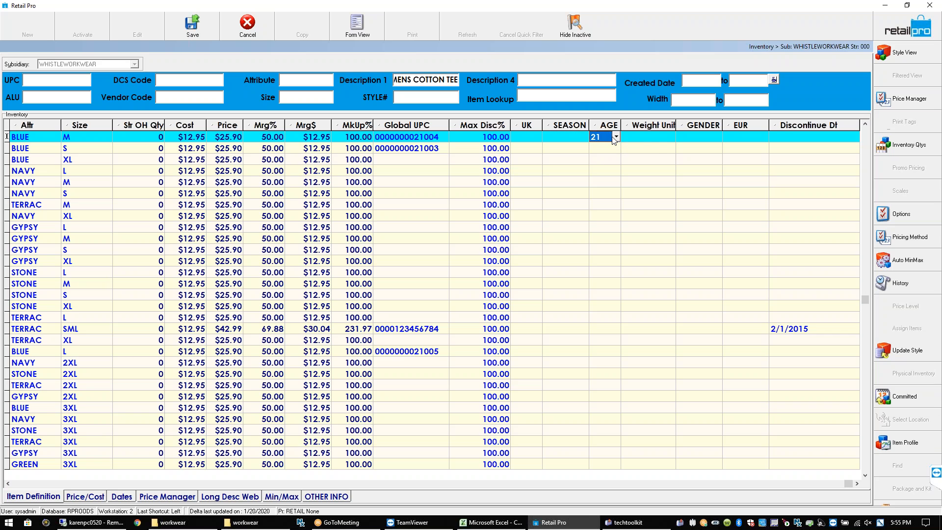
left_click(653, 139)
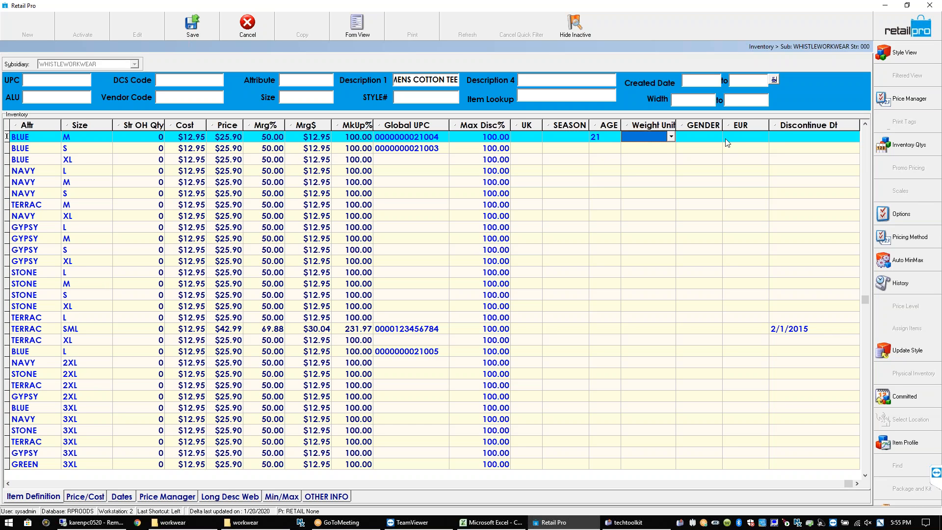
left_click(687, 137)
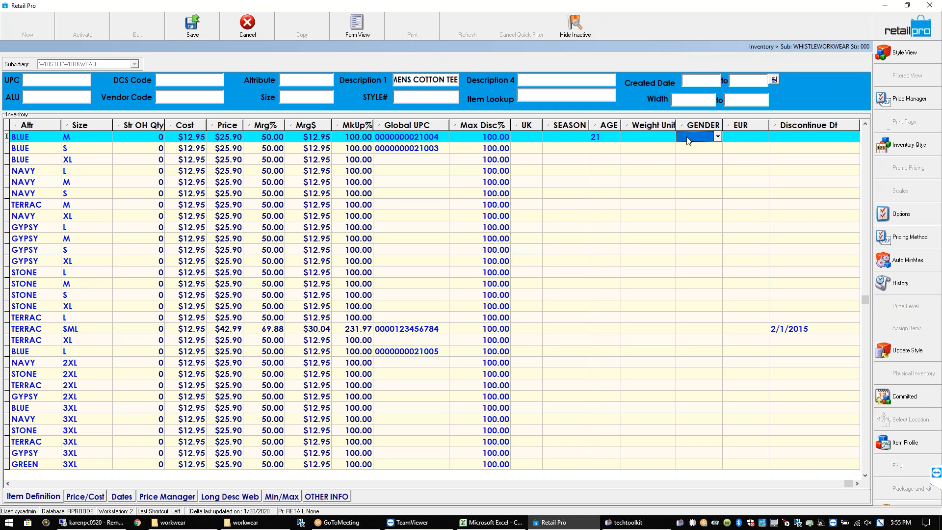
left_click(737, 137)
left_click(765, 137)
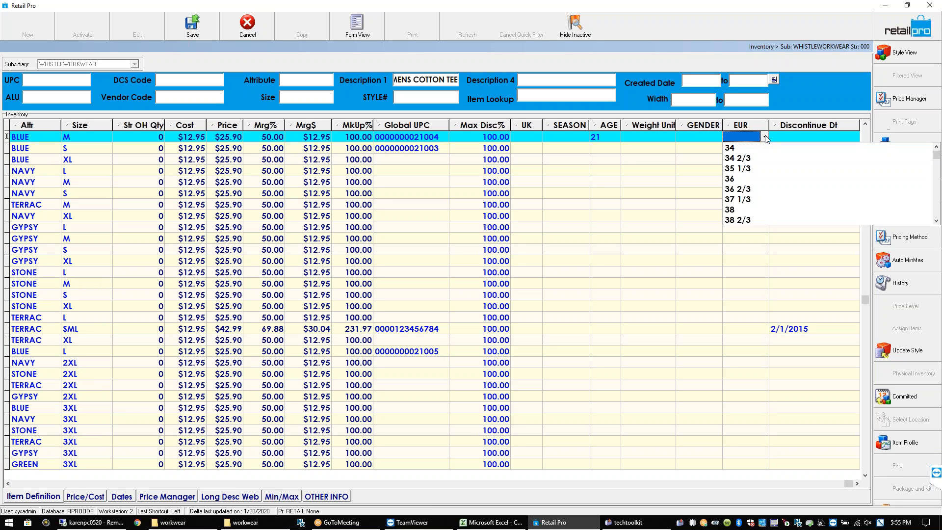
left_click(742, 219)
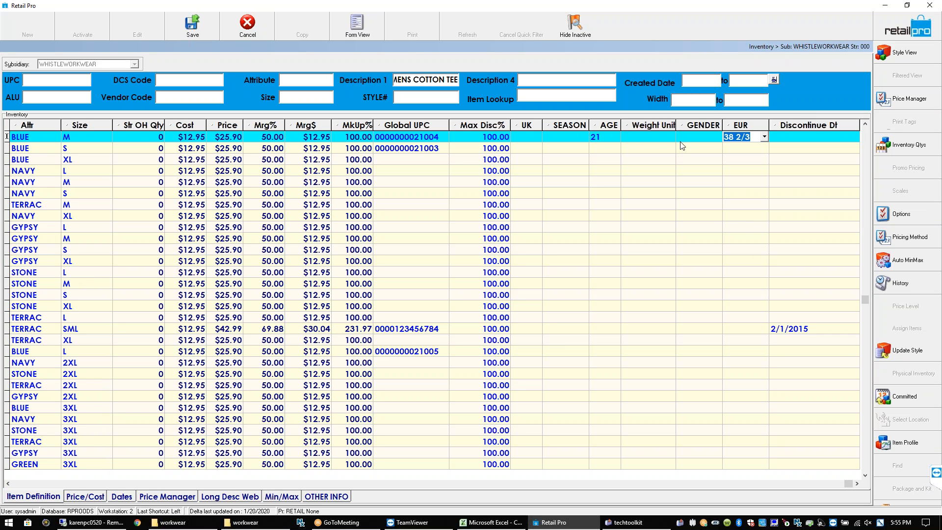
left_click(696, 137)
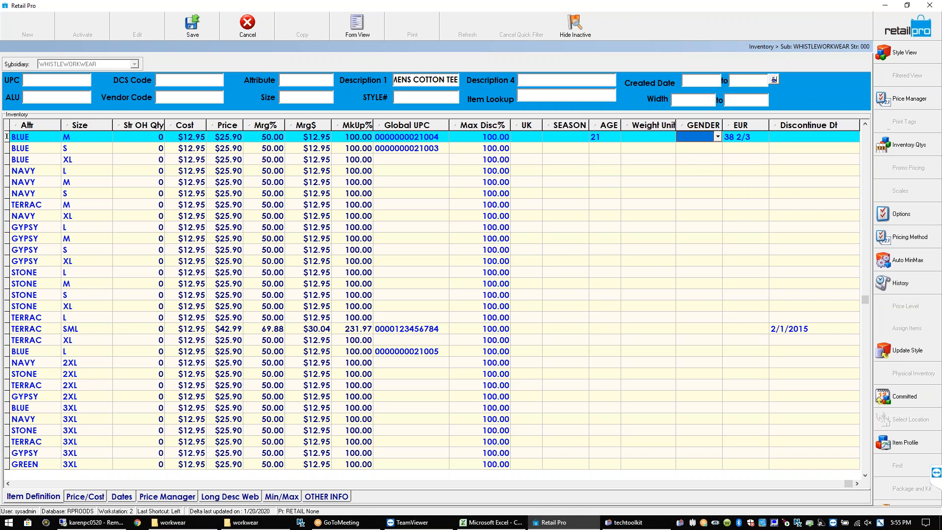
left_click(717, 138)
left_click(639, 137)
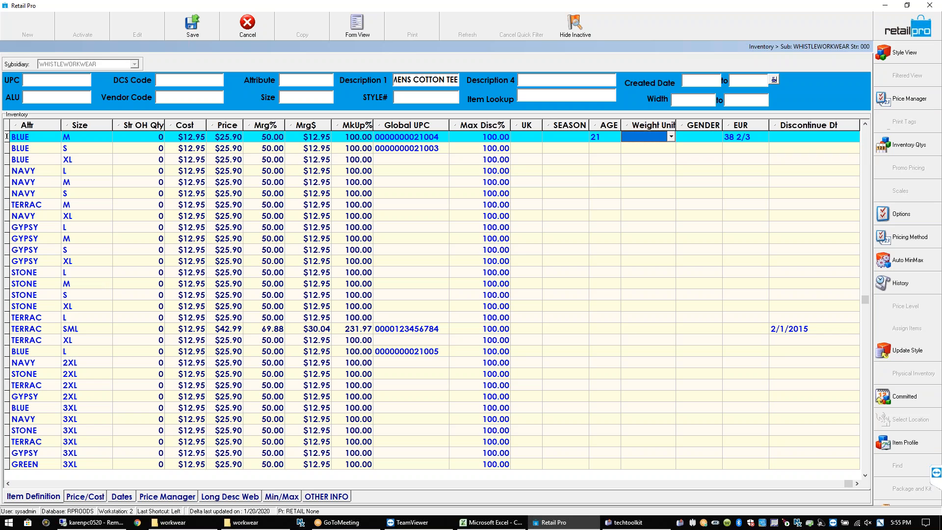
Set BLUE M's discontinue date to 8/1/2020 and save the record with Ctrl+S
left_click(802, 136)
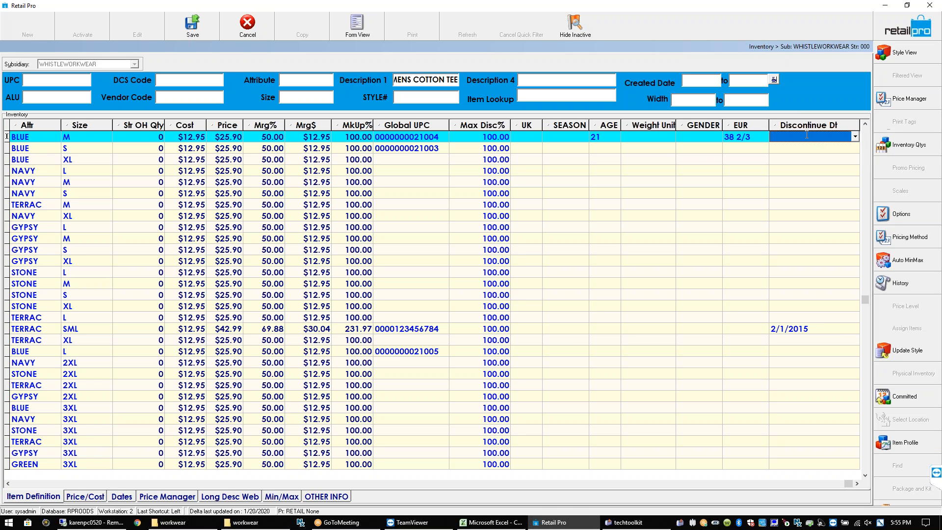
left_click(855, 137)
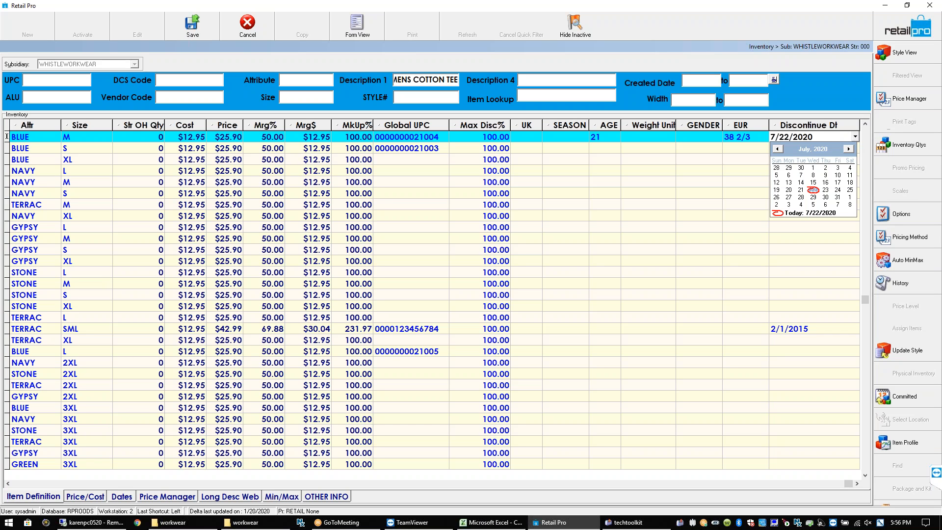
left_click(838, 197)
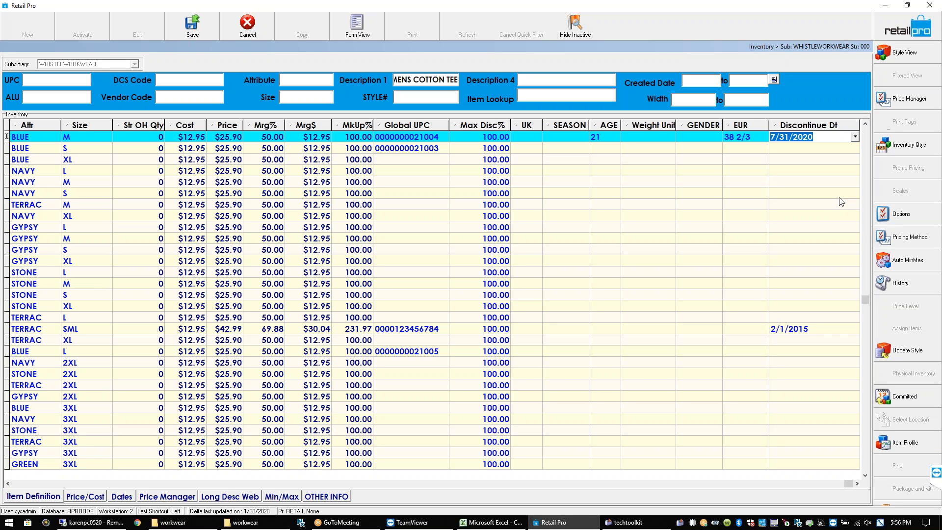
left_click(855, 139)
left_click(849, 149)
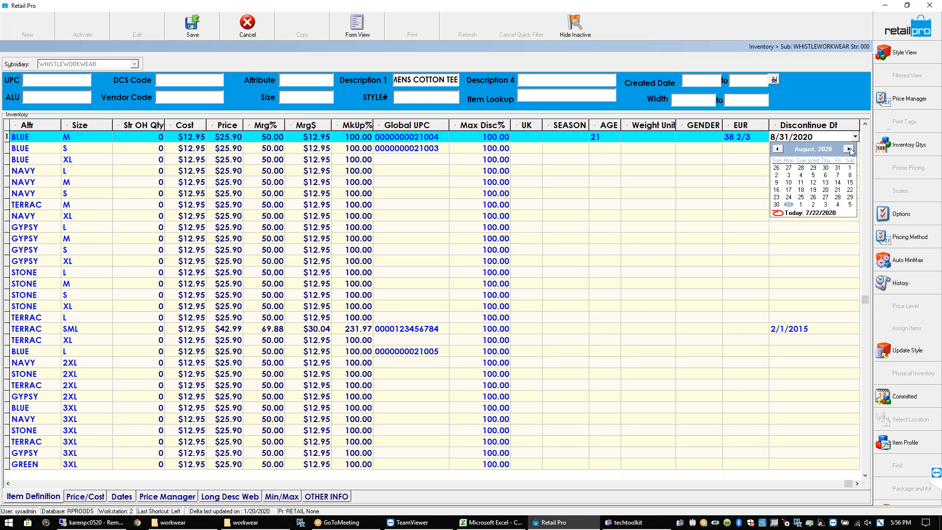
left_click(849, 168)
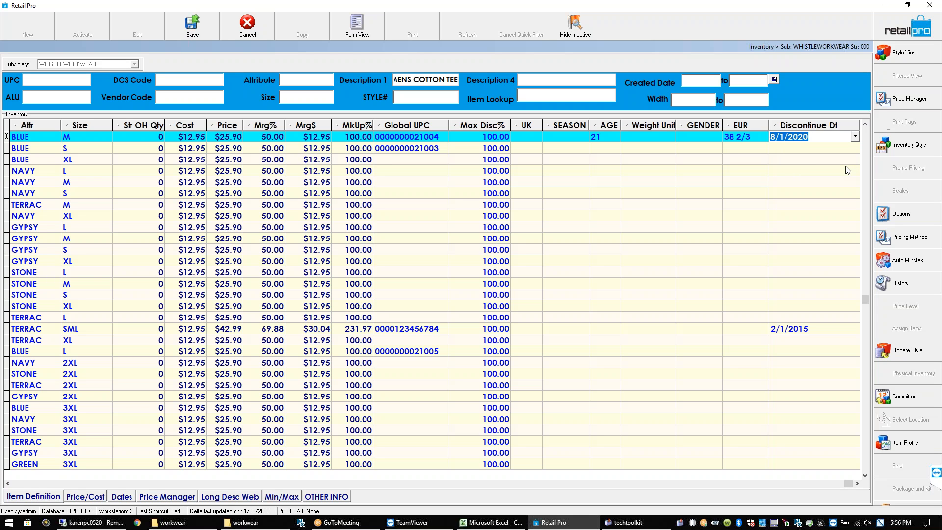
left_click(812, 150)
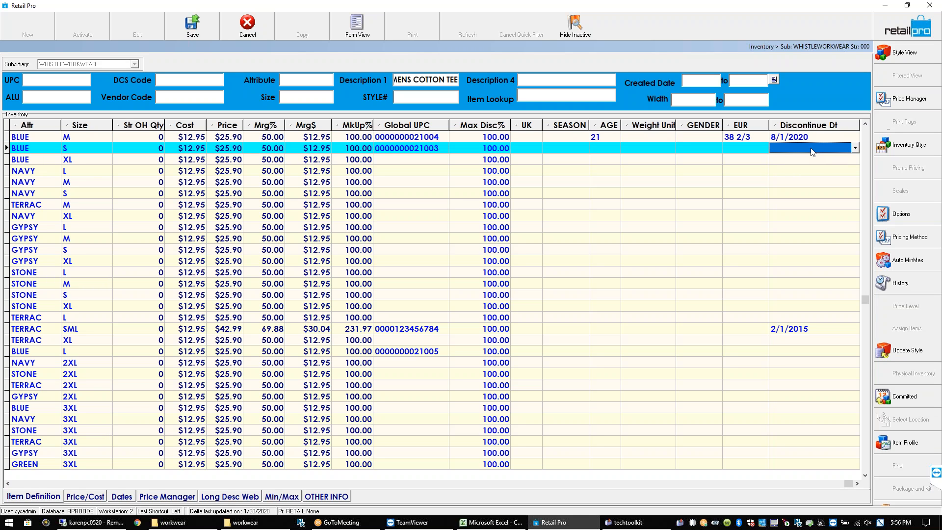
key("ctrl+s")
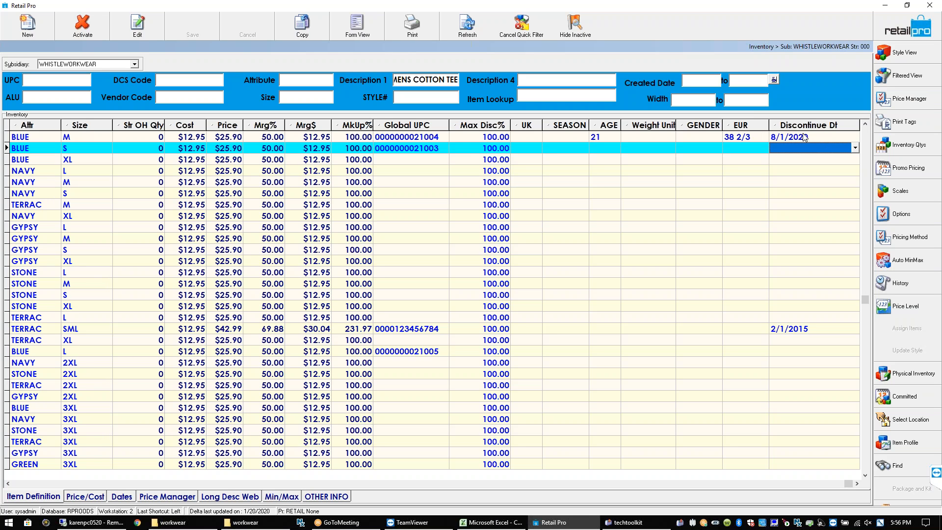
Clear BLUE M's discontinue date, commit it, and scroll back to the leftmost columns
left_click(806, 137)
key("Delete")
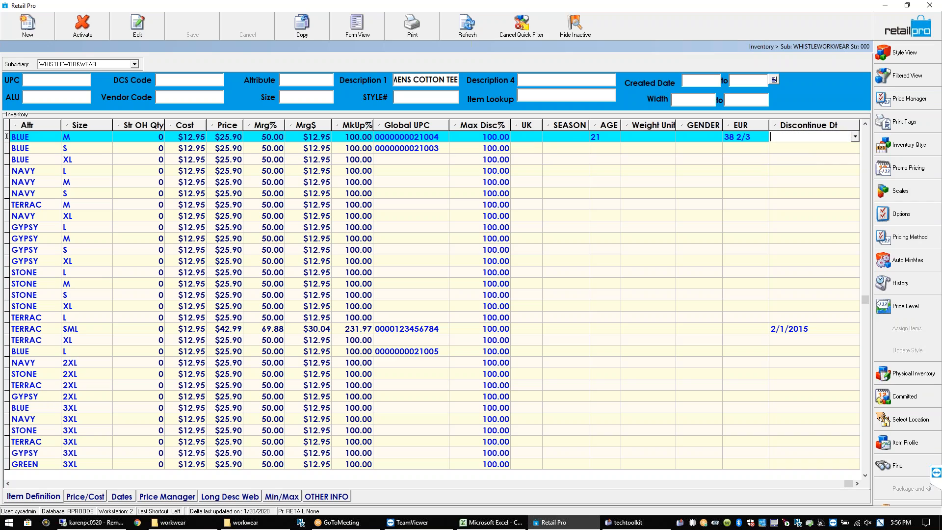
key("Down")
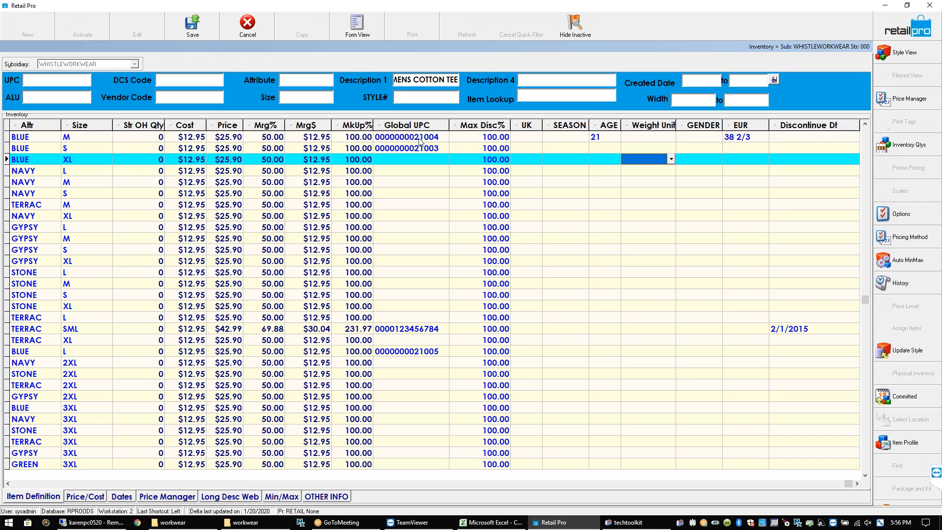
key("Left")
key("Left")
key("Left")
key("Left")
key("Left")
key("Left")
key("Left")
key("Left")
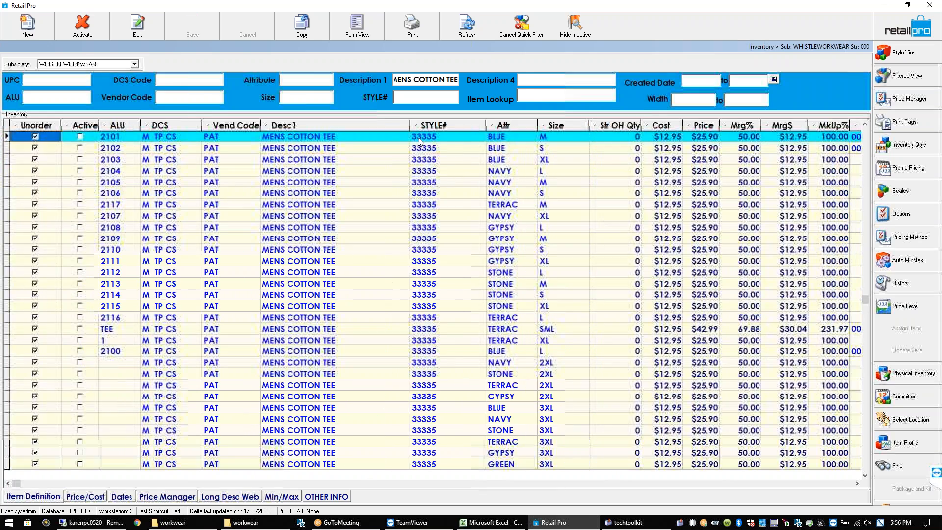
Select inventory row 2101 and mark the item active again with Activate
left_click(49, 151)
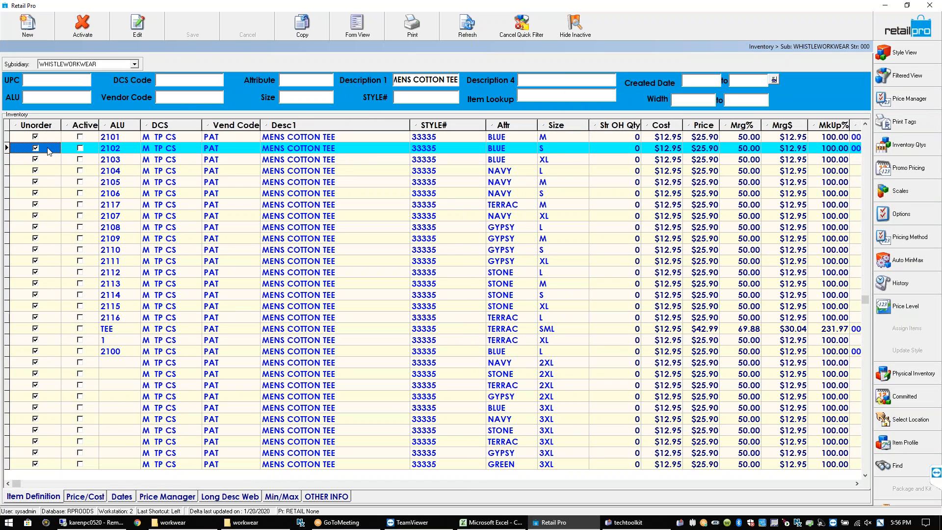
left_click(48, 139)
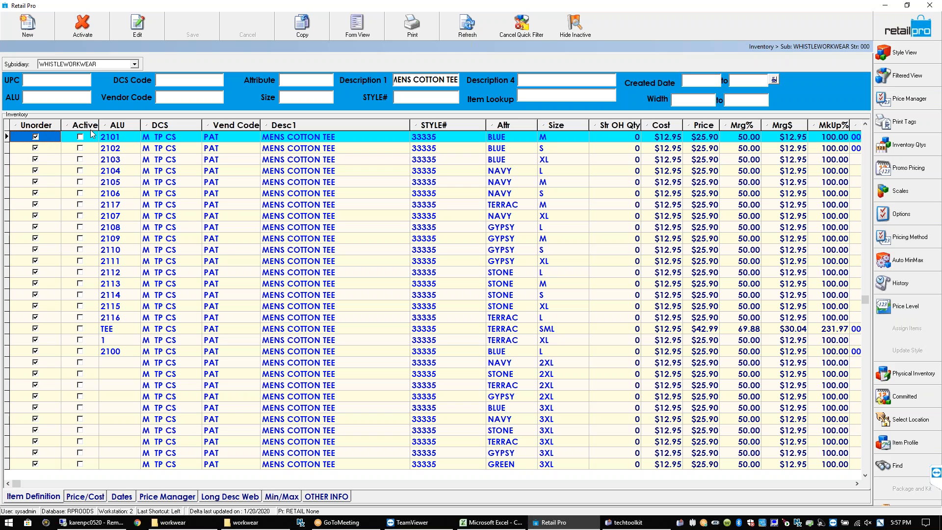
left_click(93, 137)
left_click(39, 141)
left_click(47, 152)
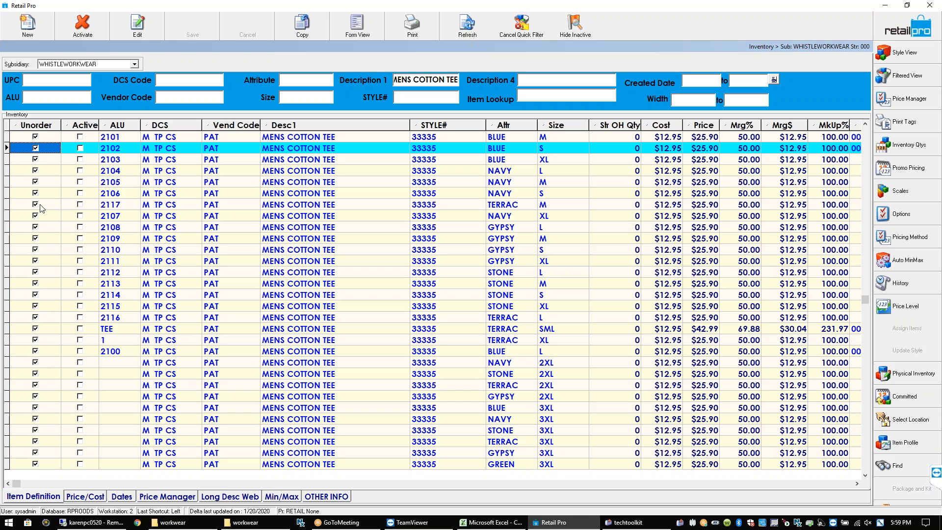
left_click(36, 137)
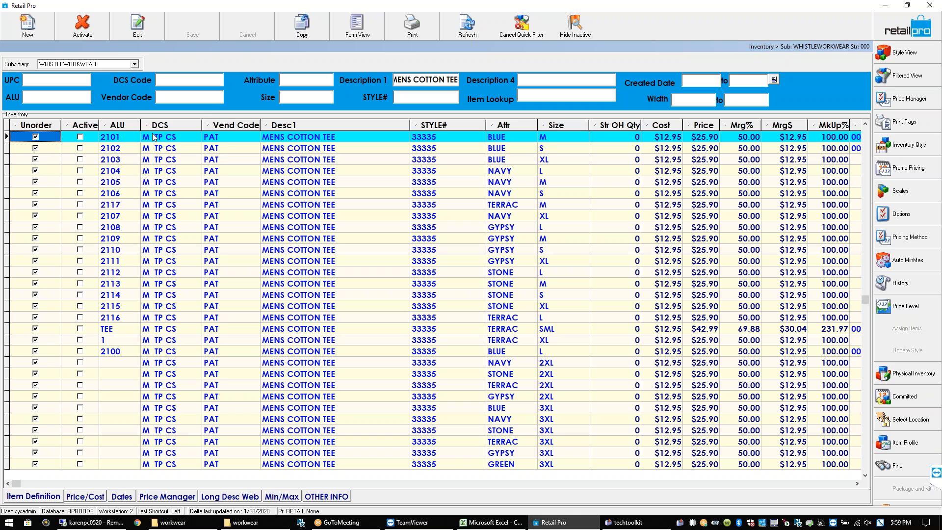
left_click(234, 140)
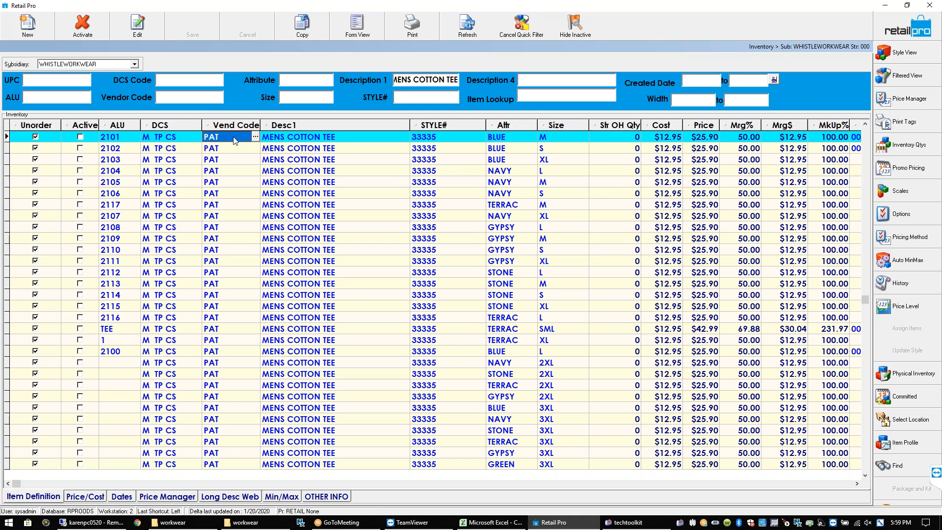
key("Tab")
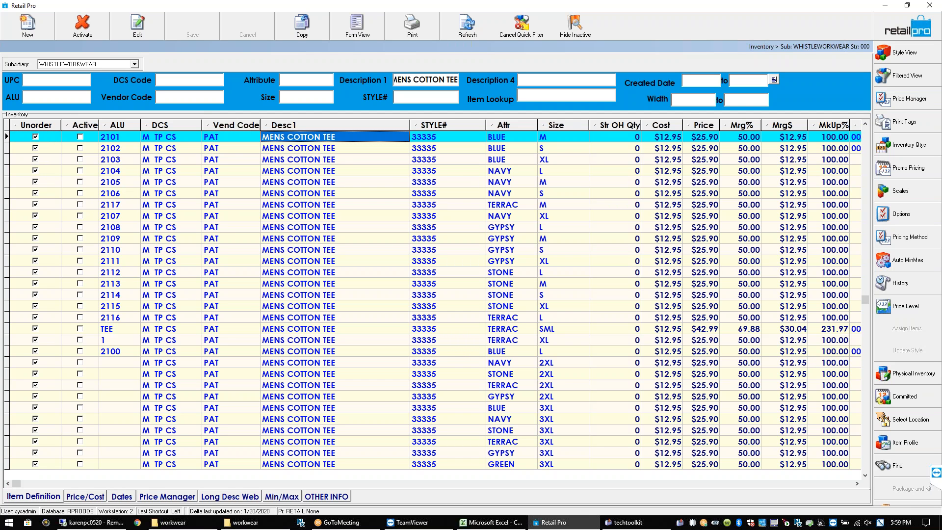
key("Tab")
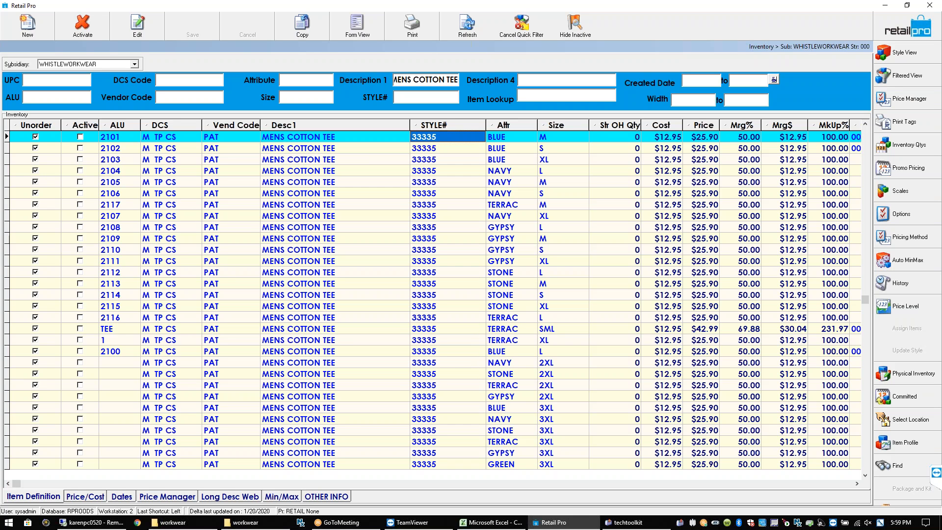
left_click(84, 138)
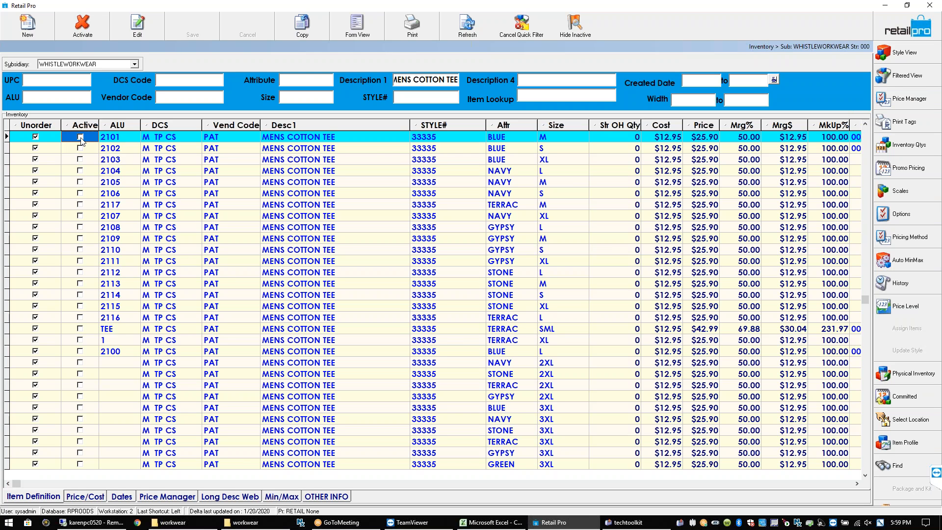
left_click(83, 30)
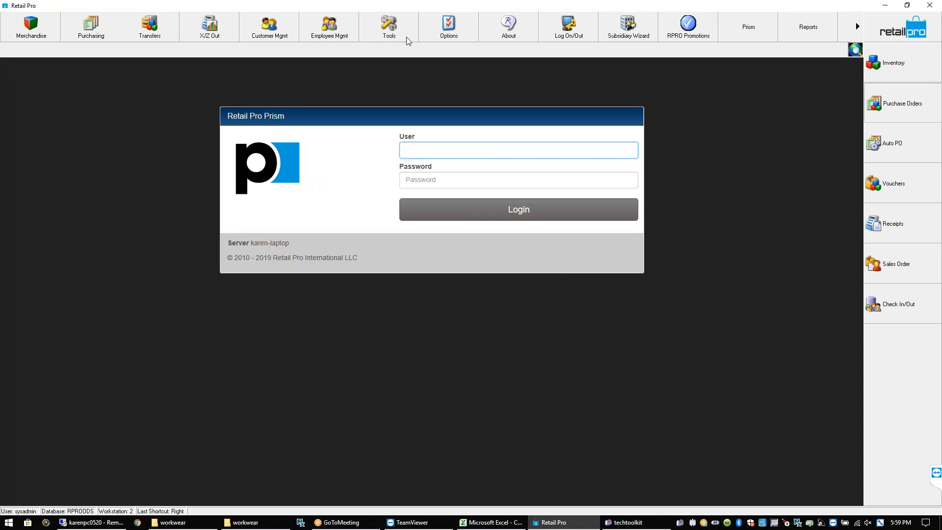
Go to Purchase Orders and create a new Drop Ship PO for WHISTLEWORKWEAR
left_click(883, 104)
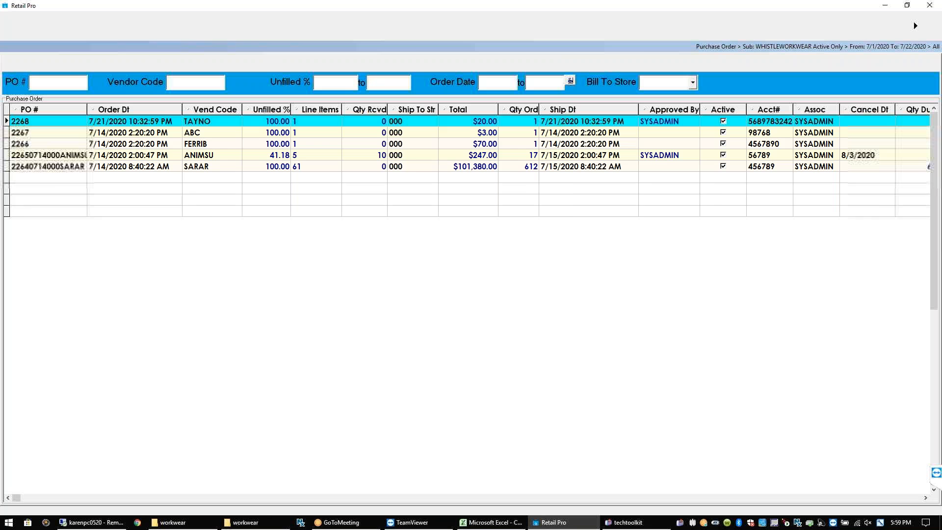
left_click(22, 25)
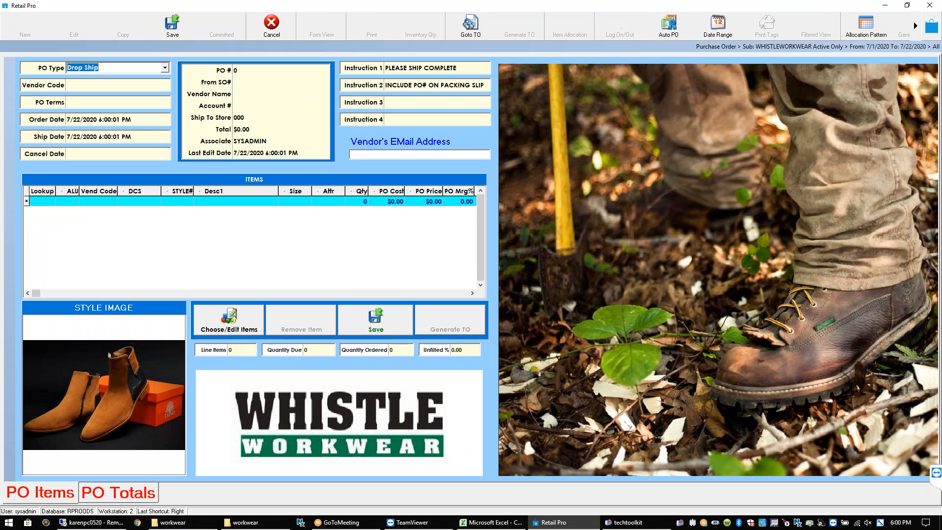
Discard the blank order, start a new purchase order, and move the ALU and Vend Code columns to the front
left_click(255, 30)
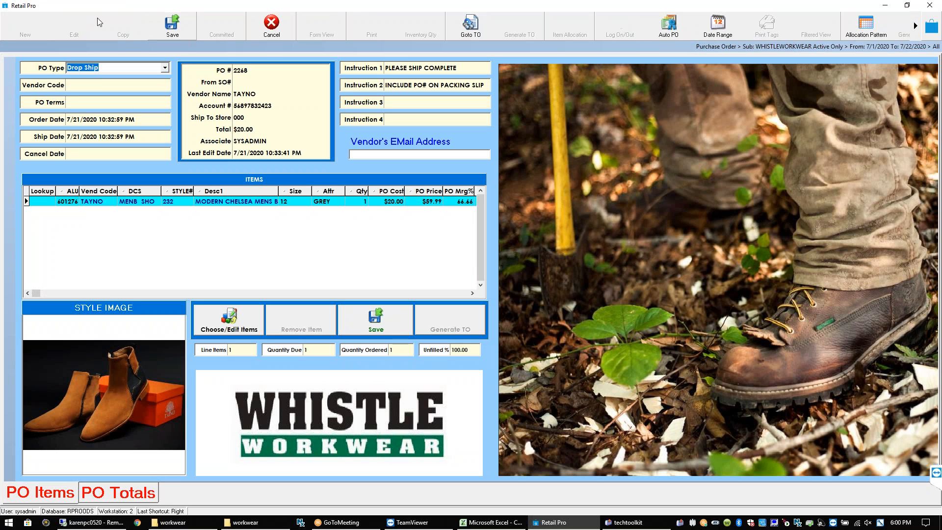
left_click(30, 32)
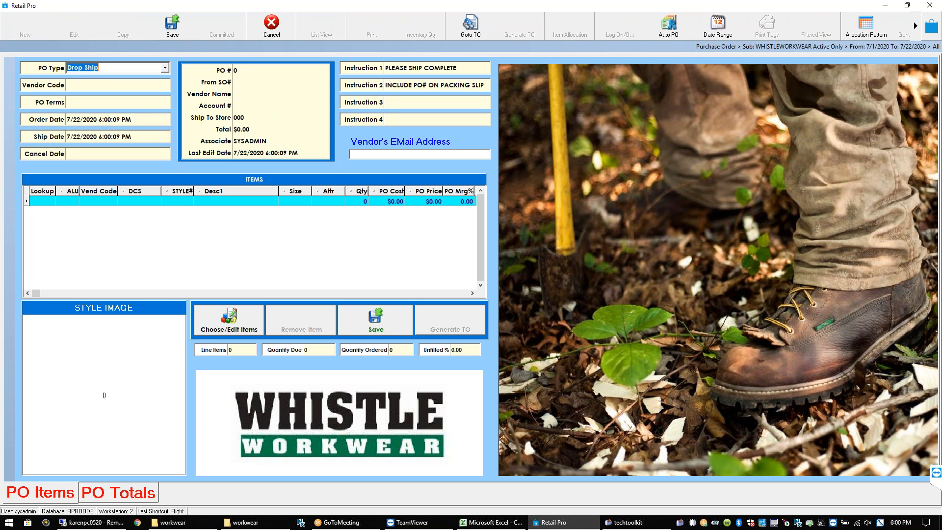
left_click(39, 199)
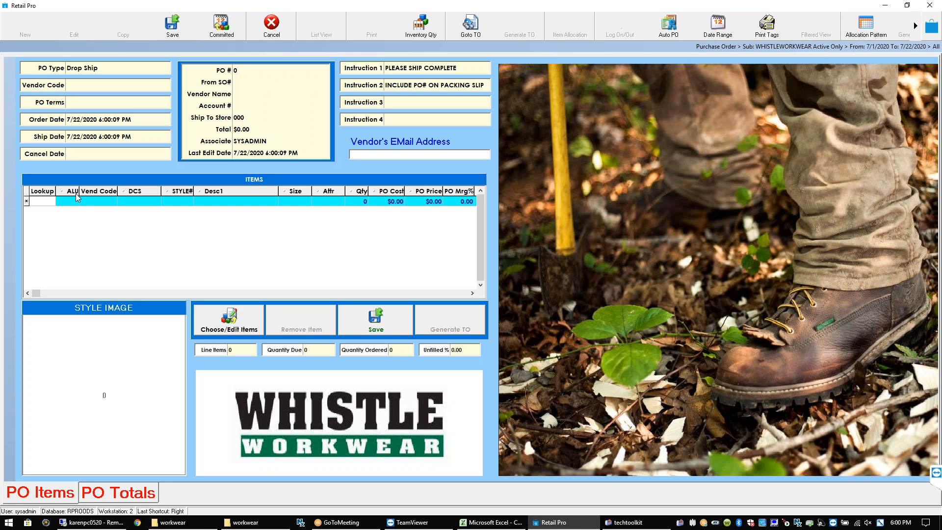
left_click_drag(73, 193, 41, 193)
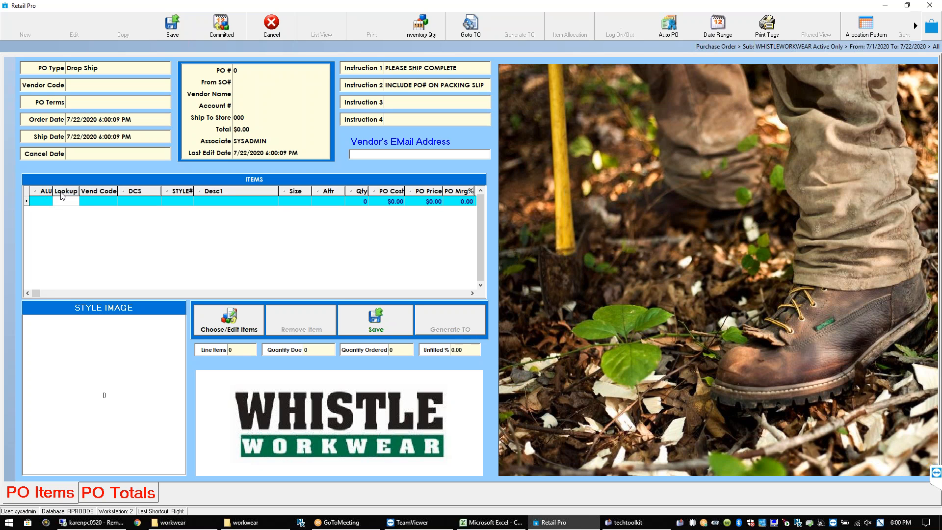
left_click_drag(88, 191, 38, 193)
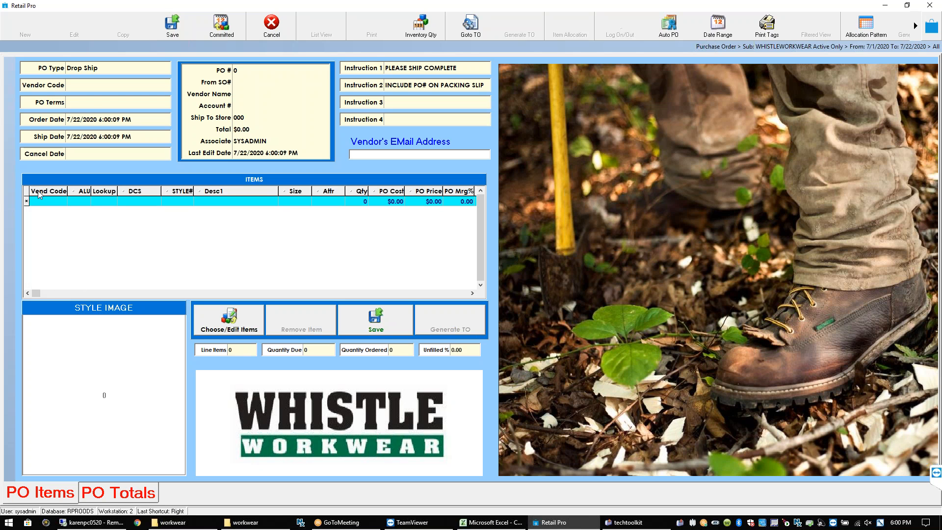
Enter vendor code PAT so Patagonia Inc. fills in as the vendor
left_click(82, 86)
type("PATE")
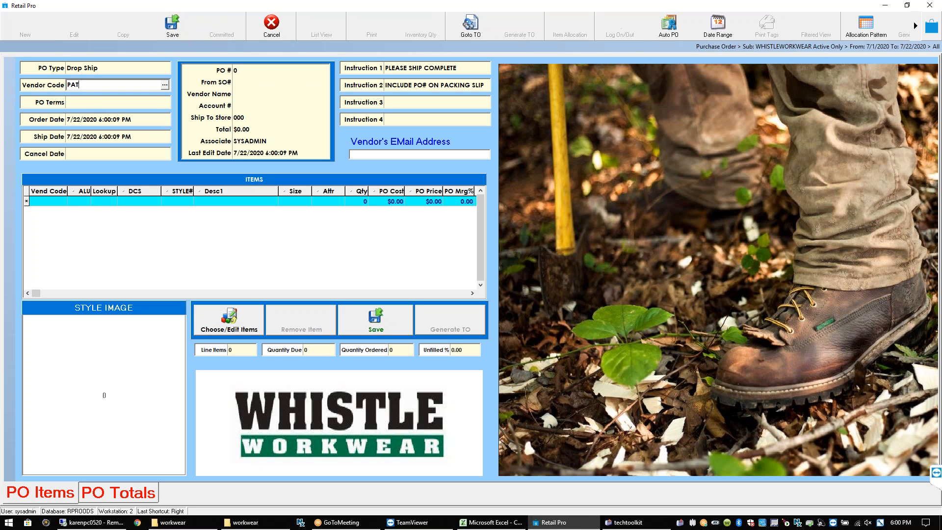
key("Tab")
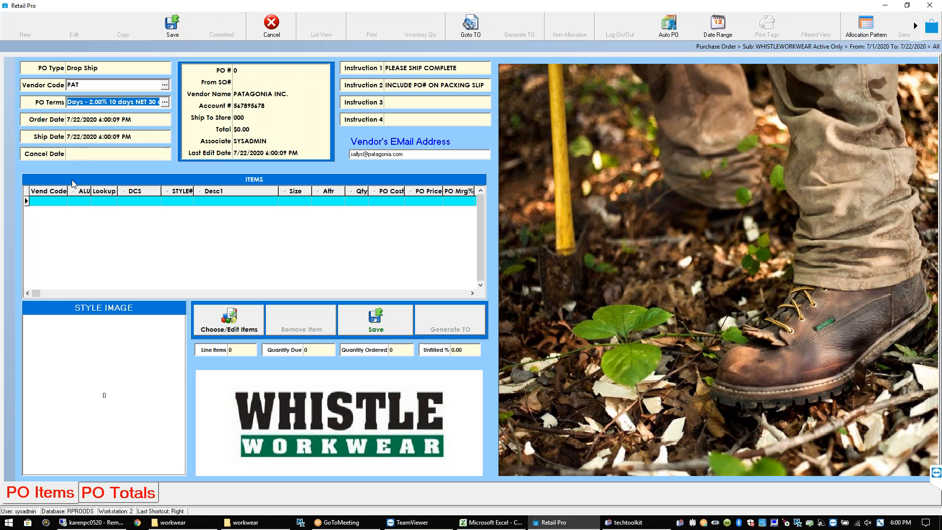
Enter item 2101 in the first ALU cell, which is rejected as unorderable
left_click(54, 200)
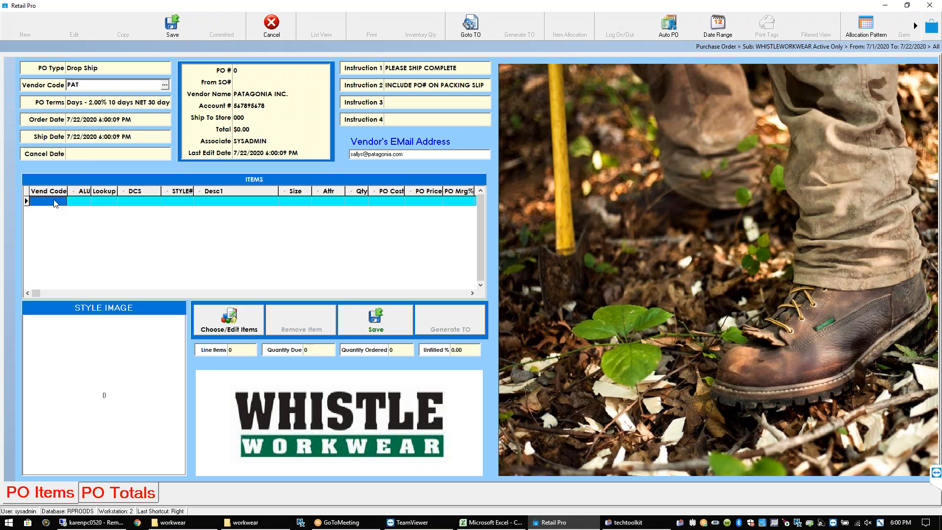
left_click_drag(85, 193, 32, 192)
left_click(42, 201)
type("2101")
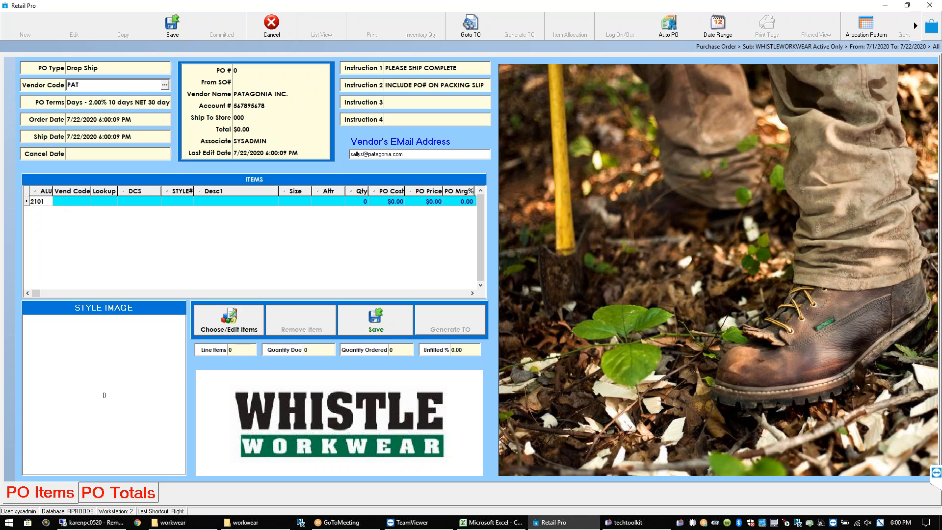
key("Return")
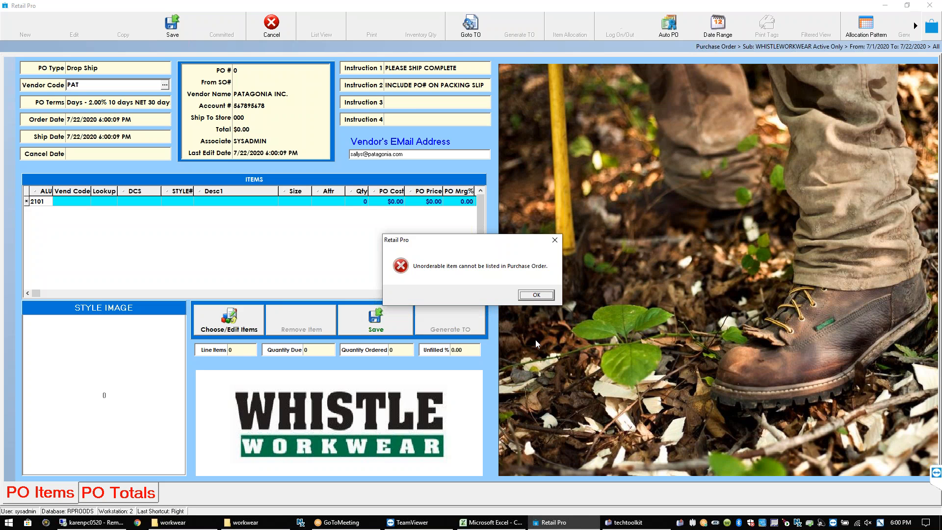
Dismiss the unorderable-item error and open the Choose/Edit Items inventory list
left_click(555, 244)
left_click(227, 328)
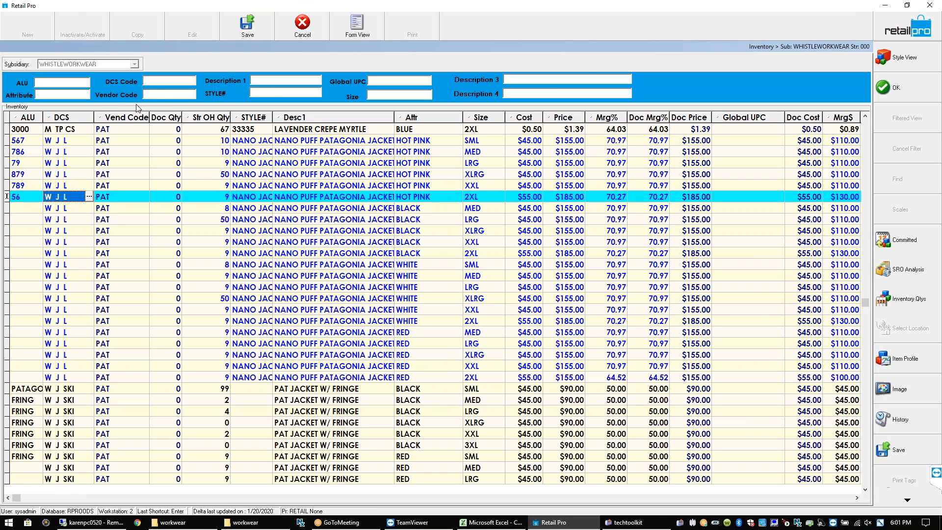
Search Description 1 for MENS COTTON, then close the chooser back to the empty order
left_click(265, 81)
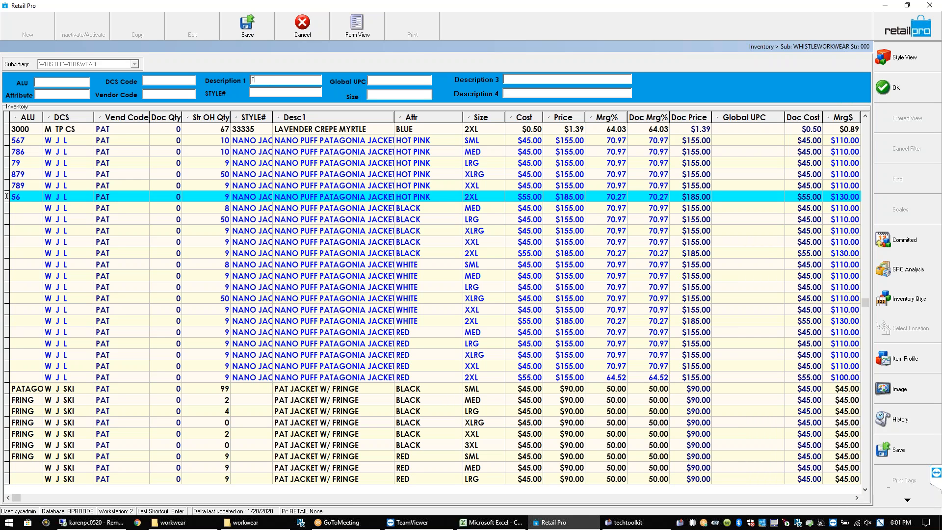
type("TEEmens")
key("BackSpace")
key("BackSpace")
key("BackSpace")
key("BackSpace")
key("BackSpace")
key("BackSpace")
key("BackSpace")
key("BackSpace")
key("BackSpace")
key("BackSpace")
type("COTTON TE")
left_click_drag(295, 79, 250, 79)
key("BackSpace")
type("MENS COTTON")
left_click(893, 93)
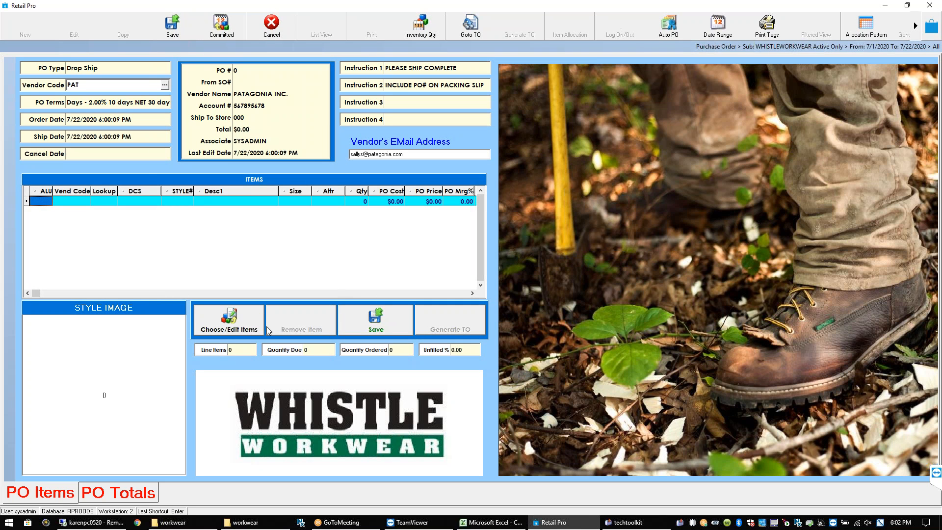
Reopen the Choose/Edit Items inventory list from the purchase order form
left_click(245, 327)
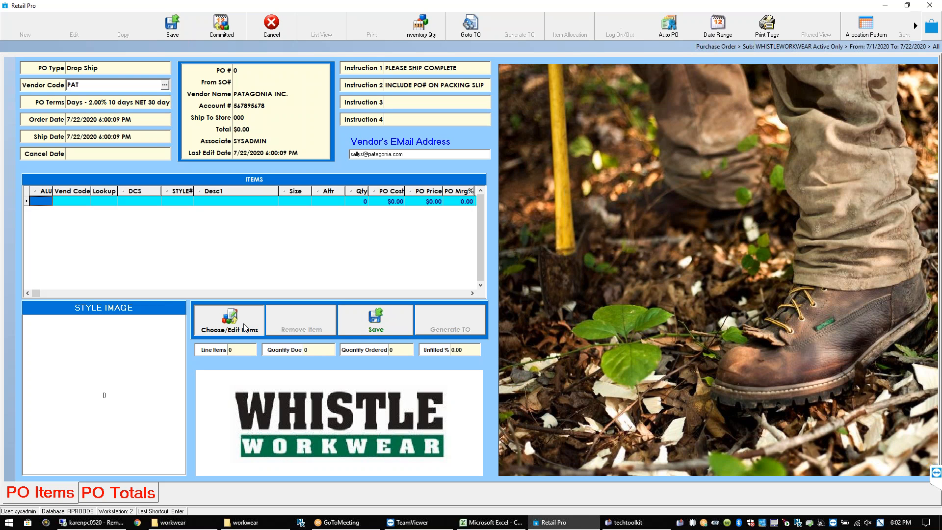
left_click(245, 327)
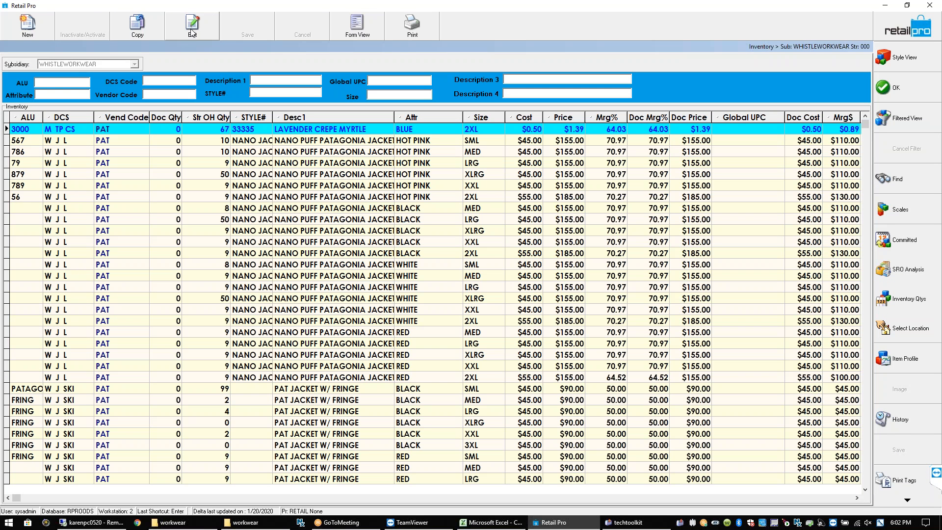
Search item descriptions for mens, then *COTTON, and finally JACK
left_click(268, 80)
type("mens cotton")
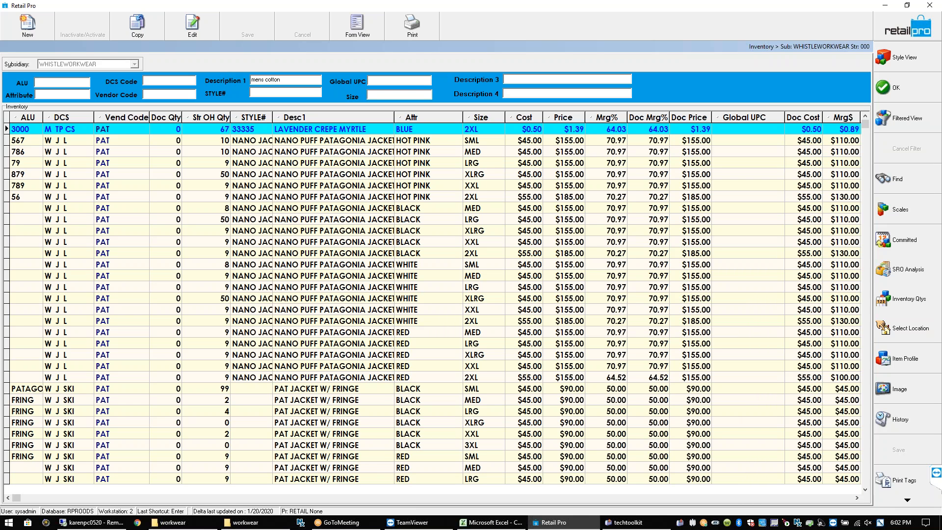
key("Return")
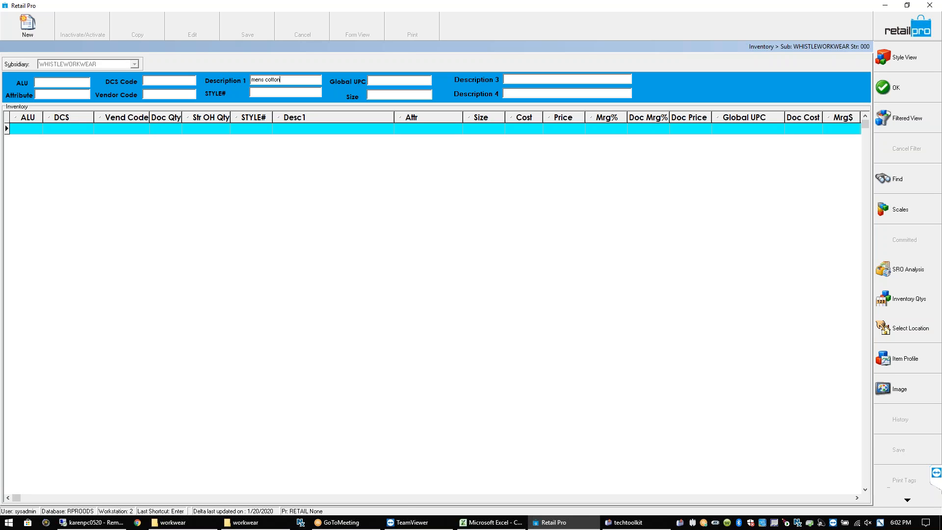
key("BackSpace")
key("BackSpace")
key("BackSpace")
key("BackSpace")
key("BackSpace")
key("BackSpace")
key("BackSpace")
key("BackSpace")
key("BackSpace")
key("BackSpace")
type("*COTTON")
key("Return")
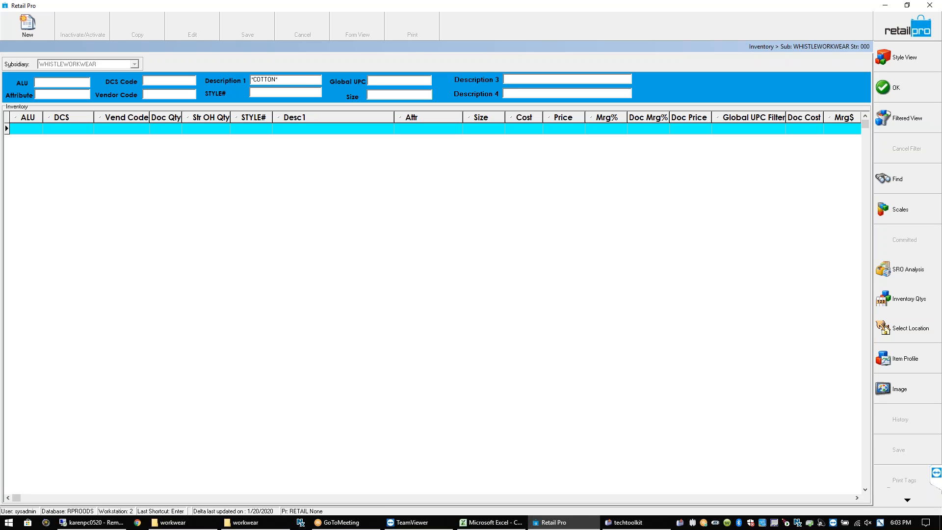
double_click(286, 81)
key("BackSpace")
type("JACK")
key("Return")
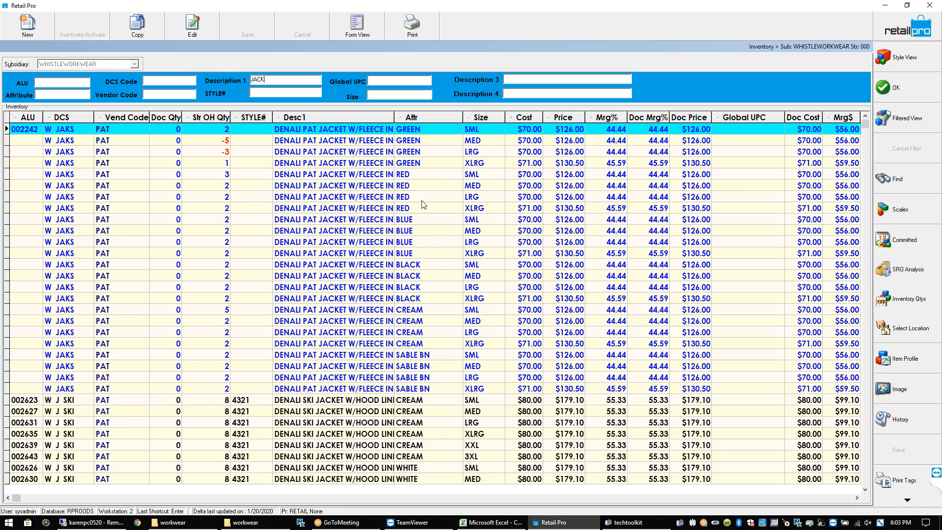
Order quantity 1 each of the cream medium and large insulated jackets
left_click(219, 413)
key("Page_Down")
key("Page_Down")
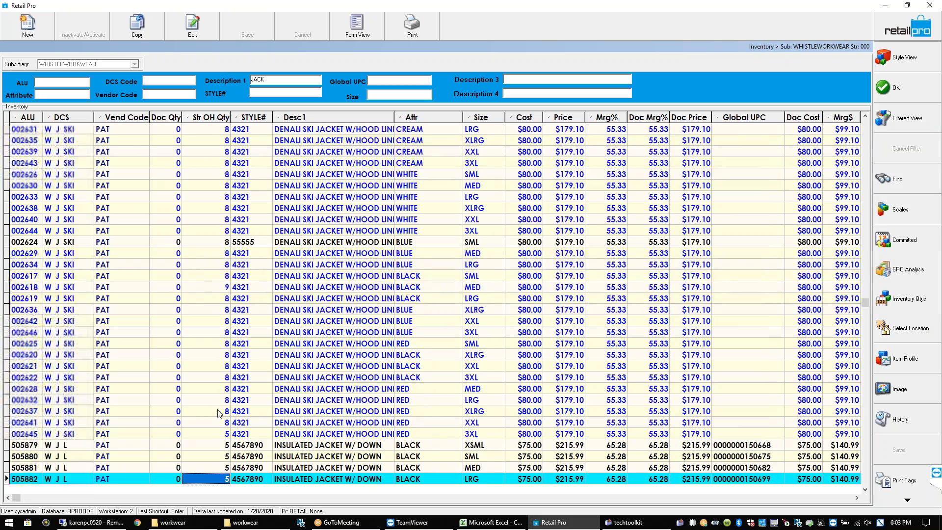
key("Down")
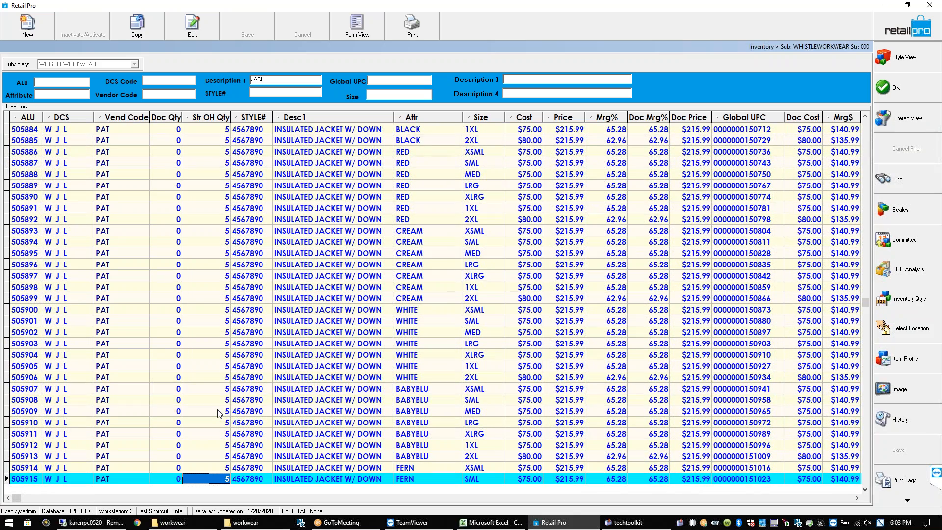
left_click(177, 252)
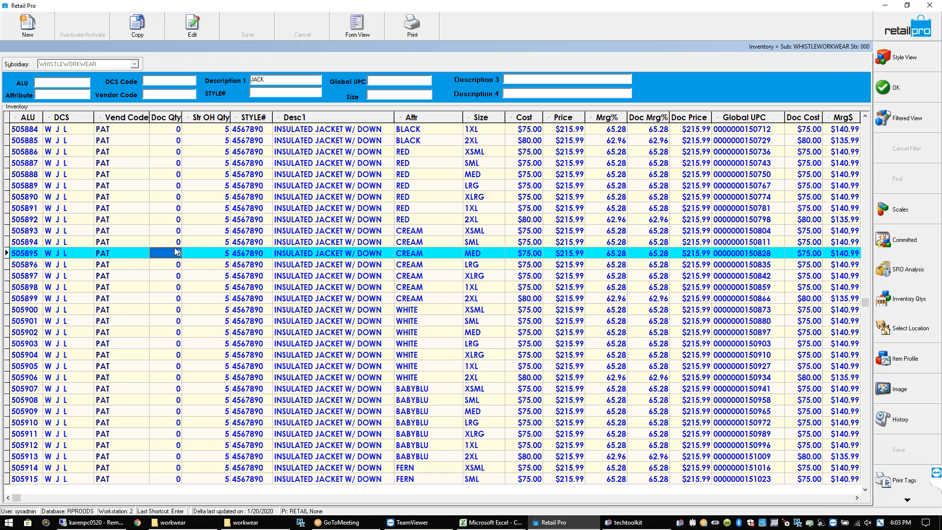
type("1")
key("Return")
type("1")
key("Return")
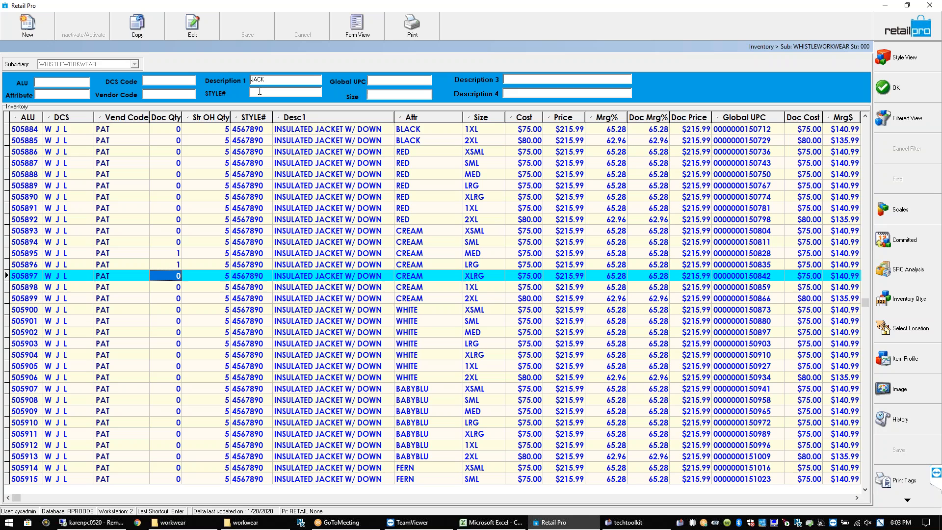
Clear the description filter, order 1 each of items 567 and 786, and add them to the PO
double_click(279, 80)
type("COTTON")
key("Return")
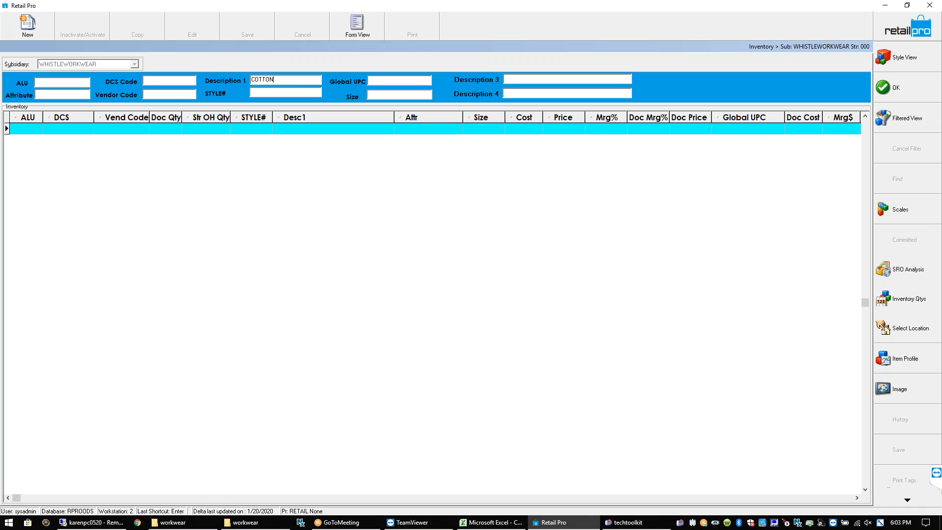
left_click_drag(282, 79, 224, 80)
key("BackSpace")
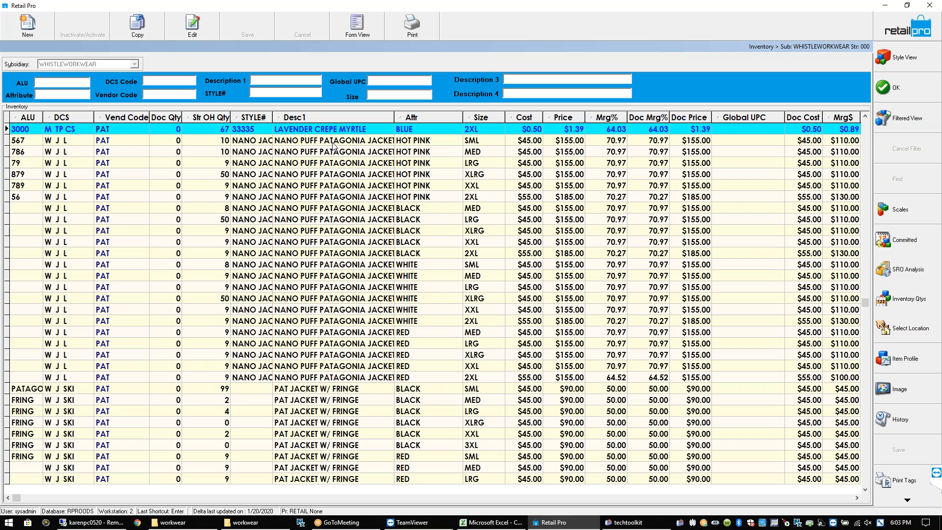
left_click(171, 142)
type("1")
key("Return")
type("1")
key("Return")
left_click(893, 97)
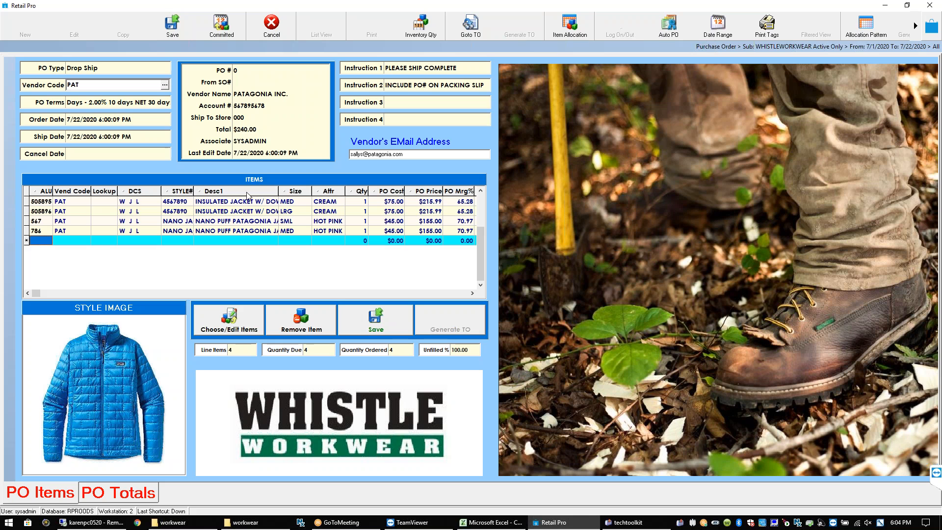
Select the 786 line, widen the Desc1 column, and adjust the Size column width
left_click(72, 228)
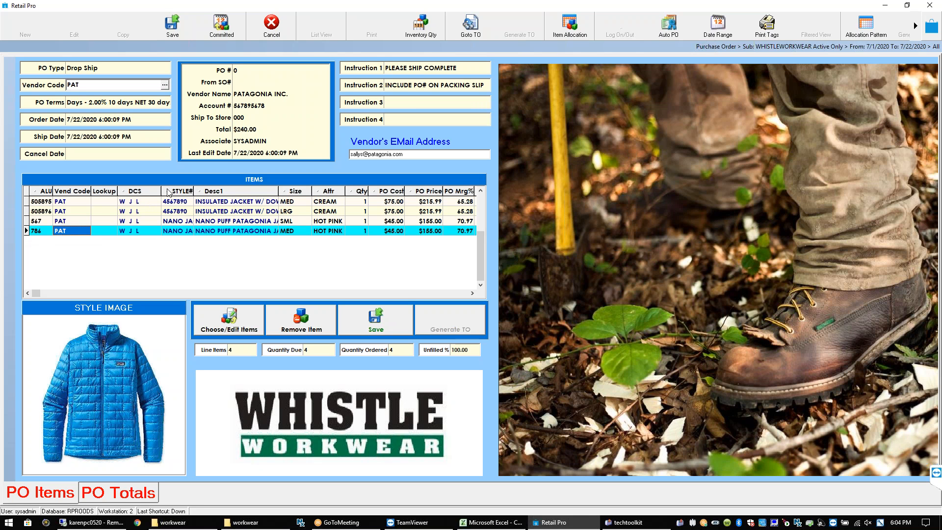
left_click_drag(160, 190, 148, 187)
left_click_drag(265, 190, 290, 191)
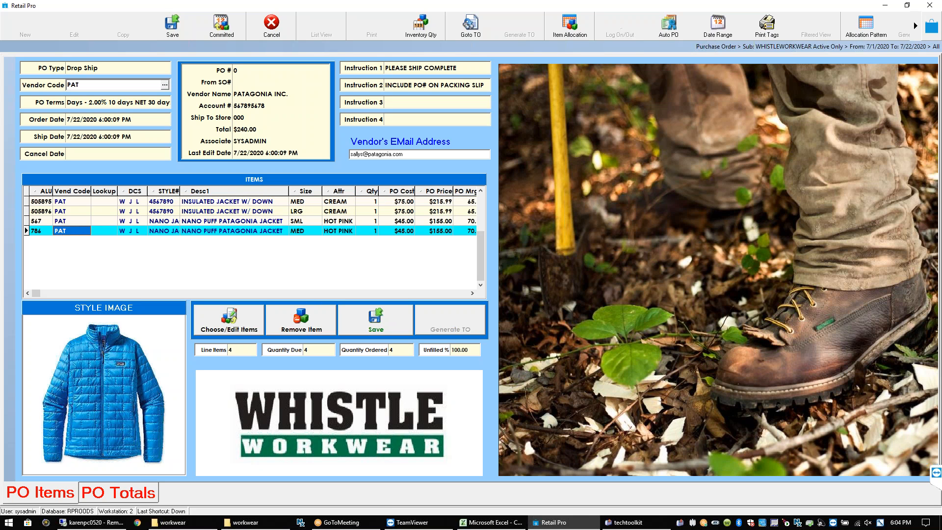
left_click_drag(289, 189, 285, 189)
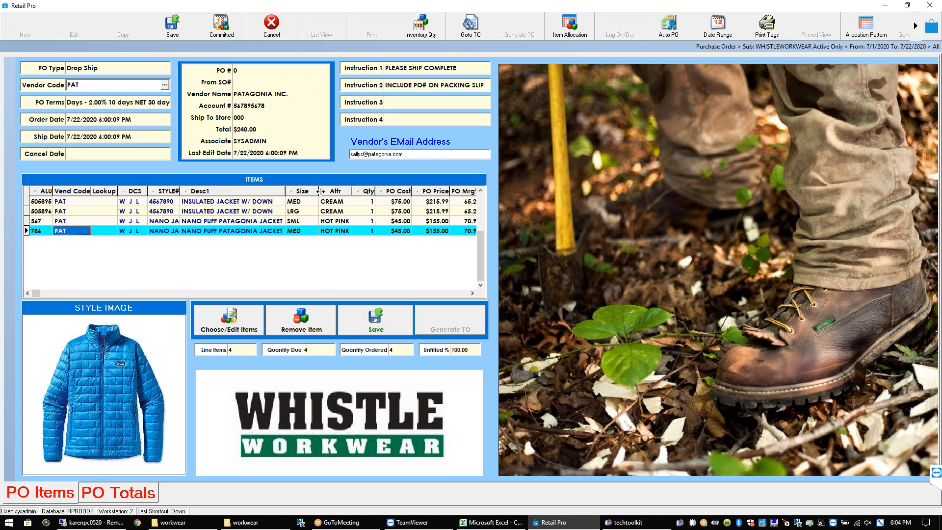
left_click_drag(319, 189, 313, 189)
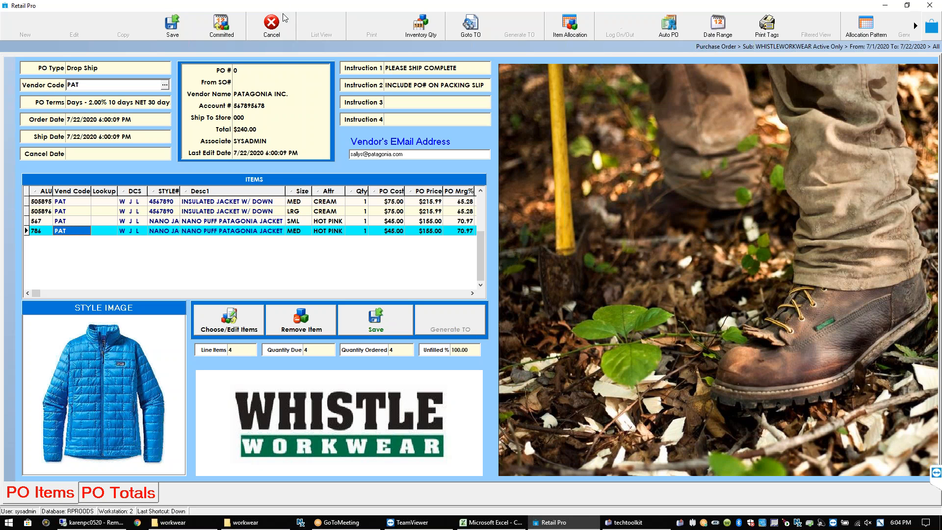
Cancel the Patagonia PO, confirm Yes to discard, and close the purchase order window
left_click(279, 31)
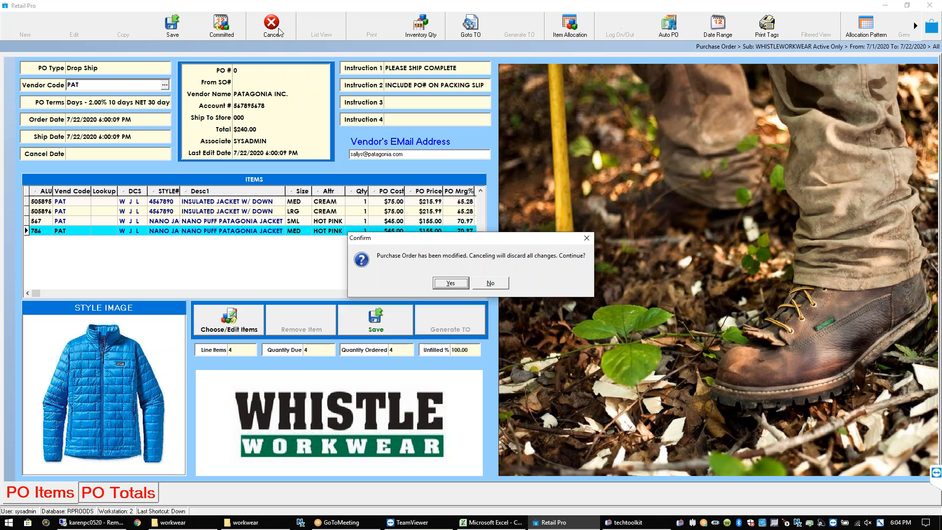
left_click(460, 285)
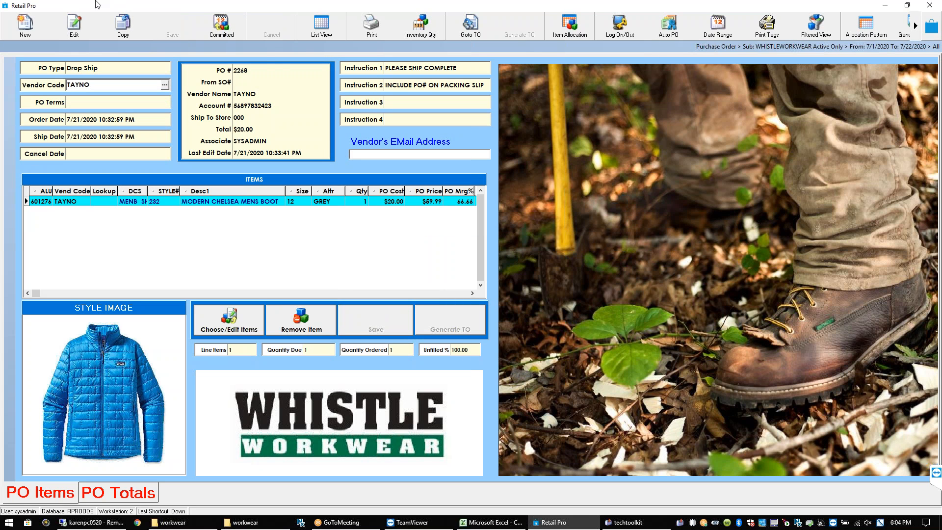
left_click(929, 27)
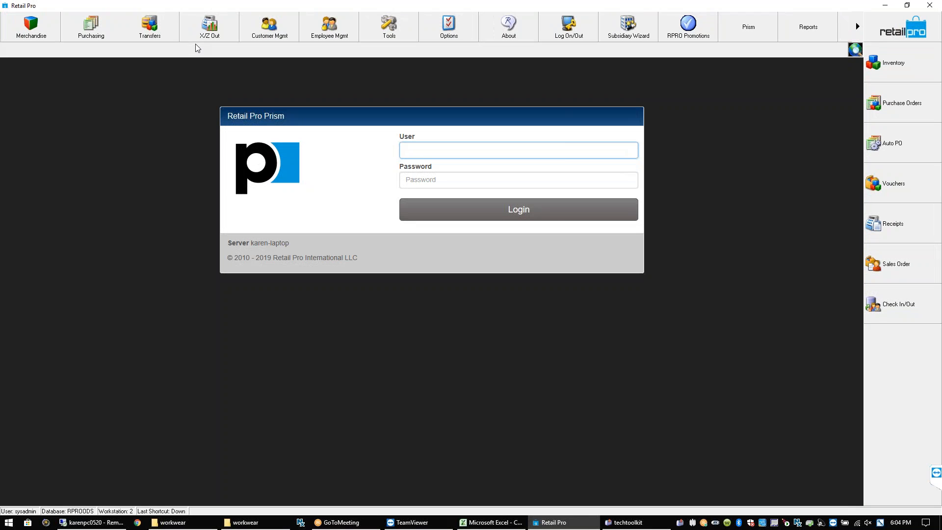
Open Merchandise > Inventory, toggle Hide/Show Inactive to include inactive items, and open Filtered View
left_click(30, 27)
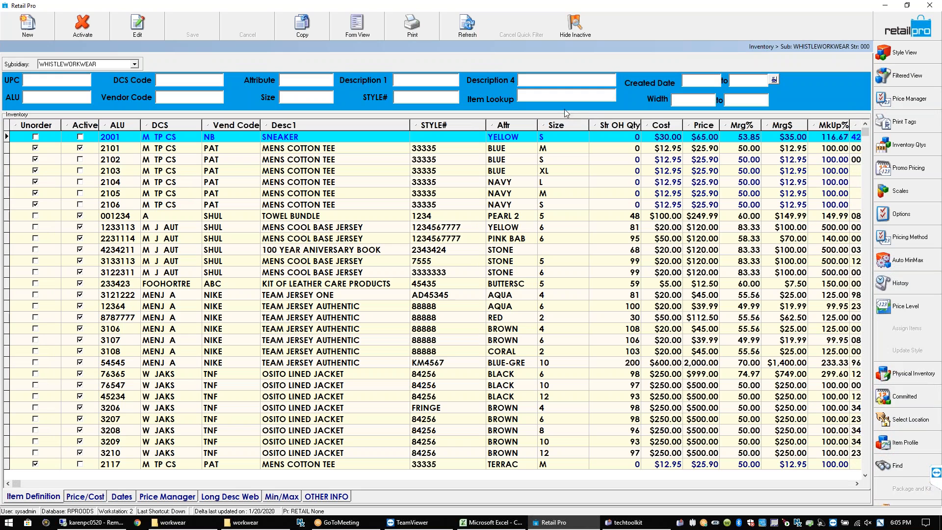
left_click(576, 33)
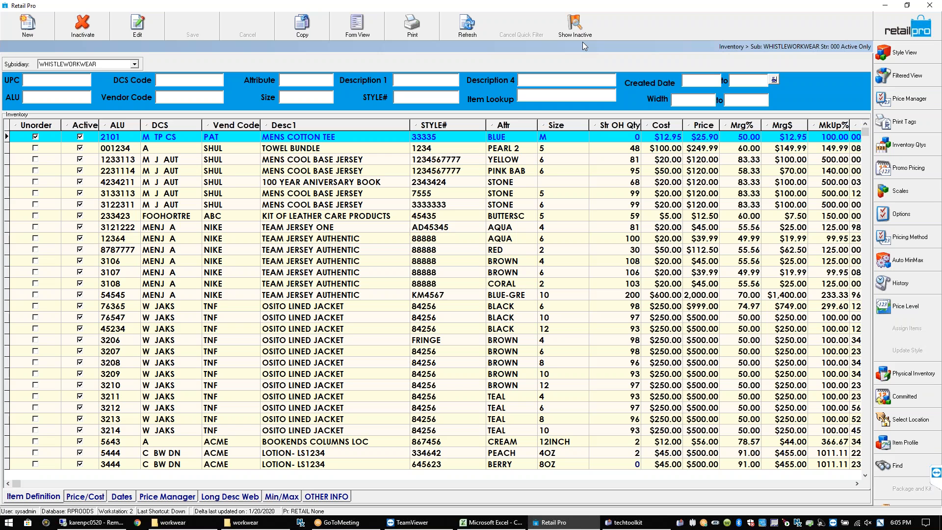
left_click(579, 32)
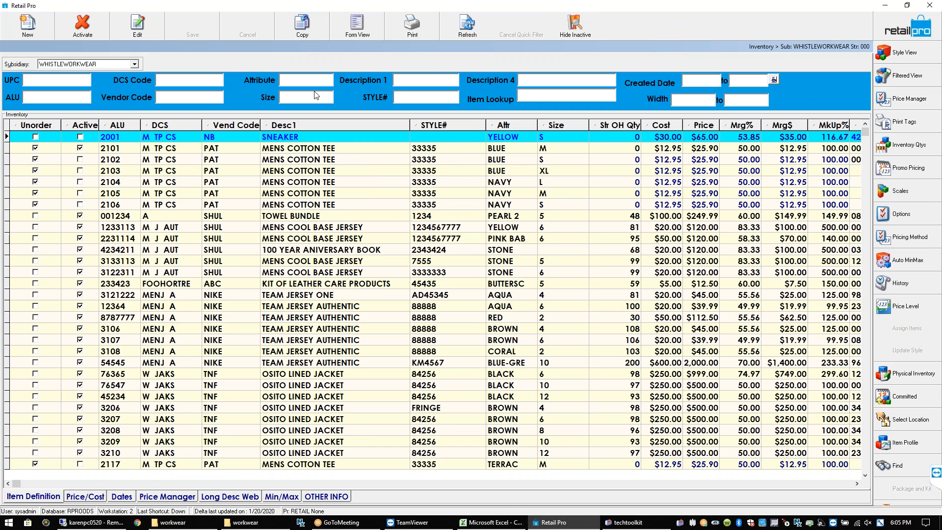
left_click(904, 77)
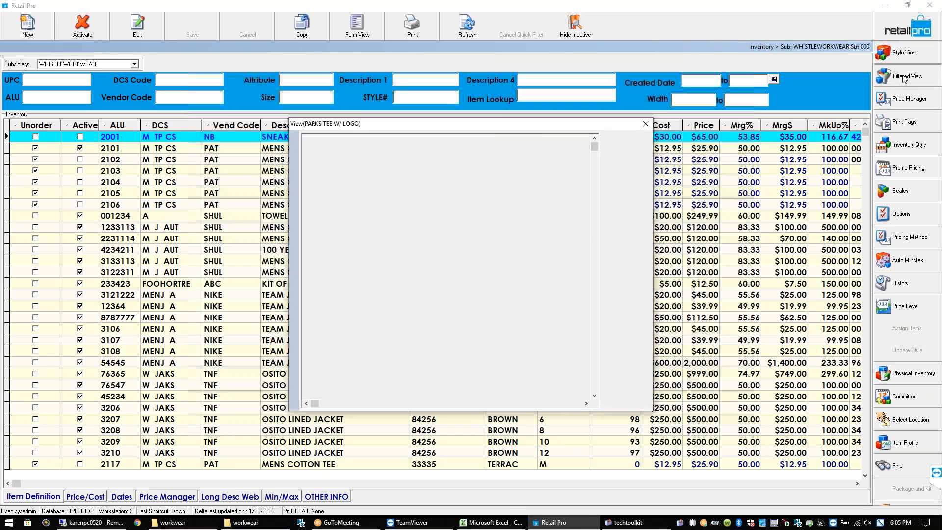
Close the filter criteria, hide inactive items, and close the Inventory window
left_click(646, 124)
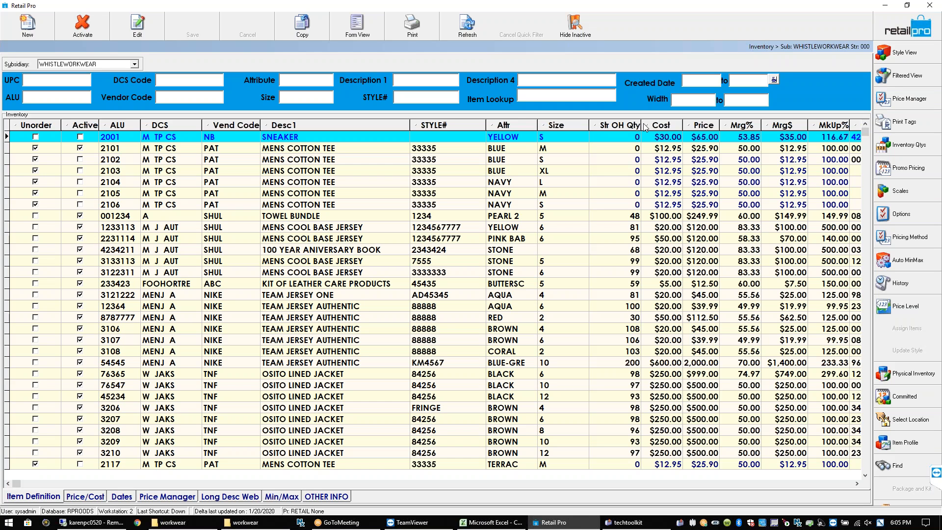
left_click(577, 22)
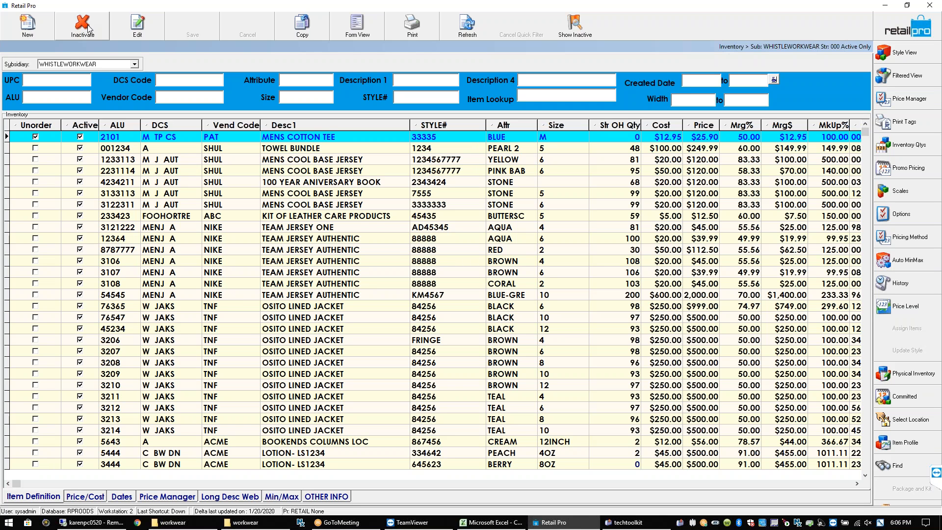
left_click(892, 32)
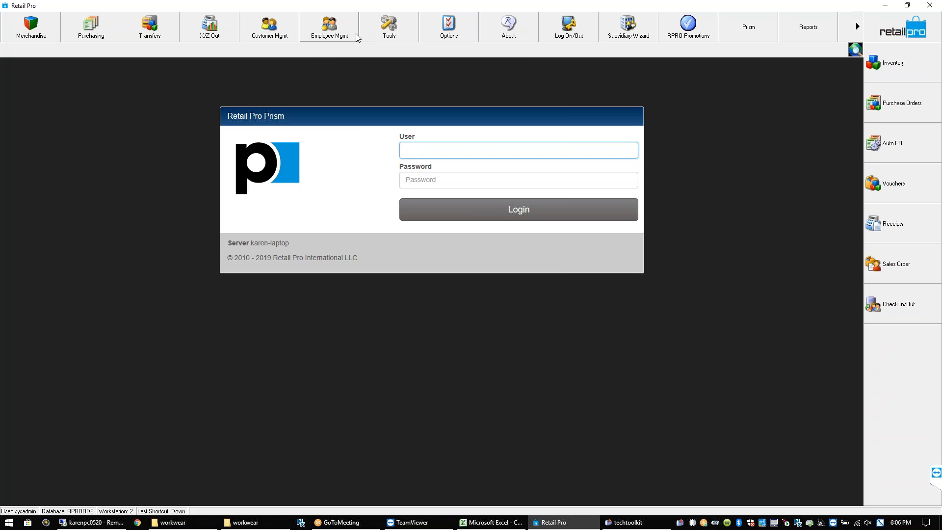
Open Employee Mgmt > Groups, select POS in Form View, and show its Permissions tab
left_click(351, 34)
left_click(337, 56)
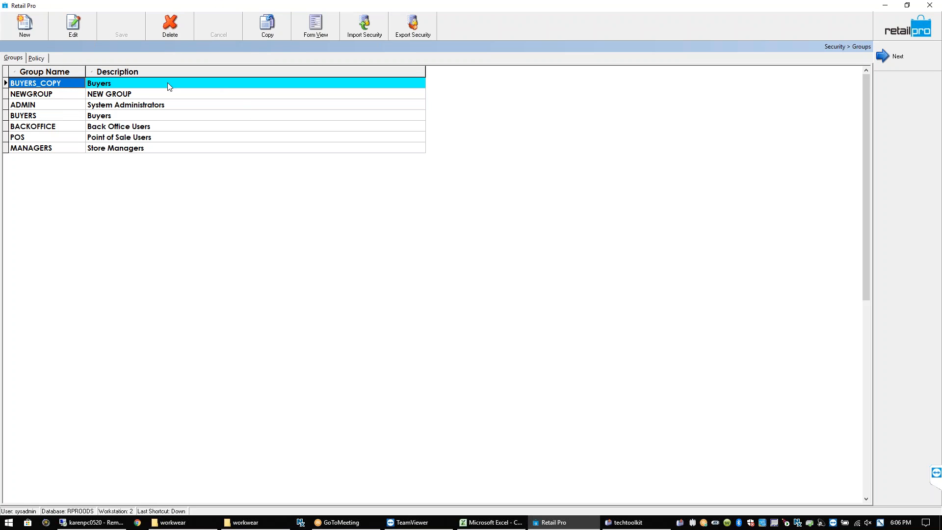
left_click(82, 139)
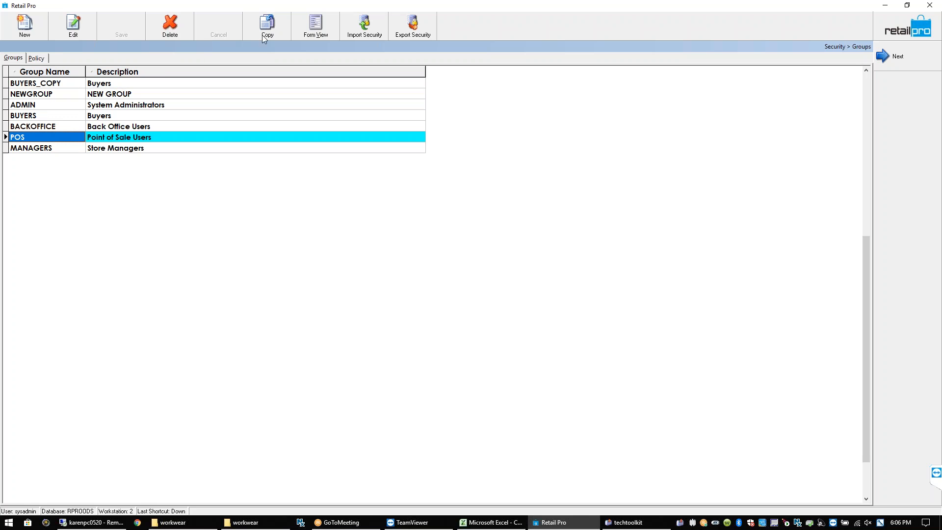
left_click(315, 32)
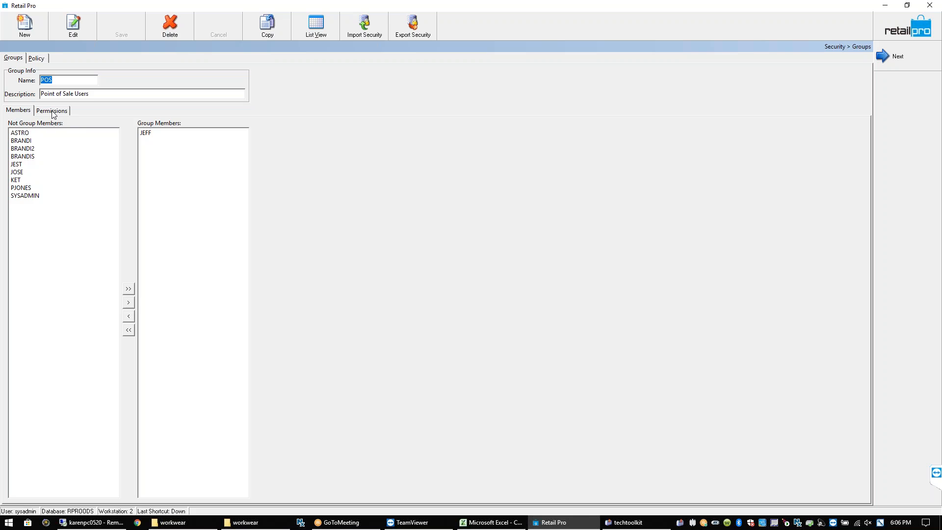
left_click(53, 112)
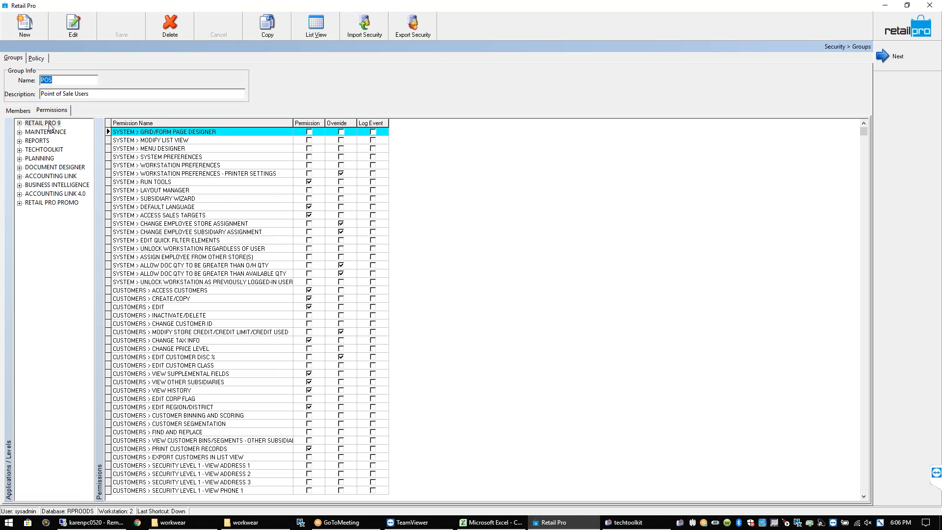
Review the POS receipt permissions, such as Change Receipt Tax Area and Item Voids, then minimize Retail Pro
left_click(19, 123)
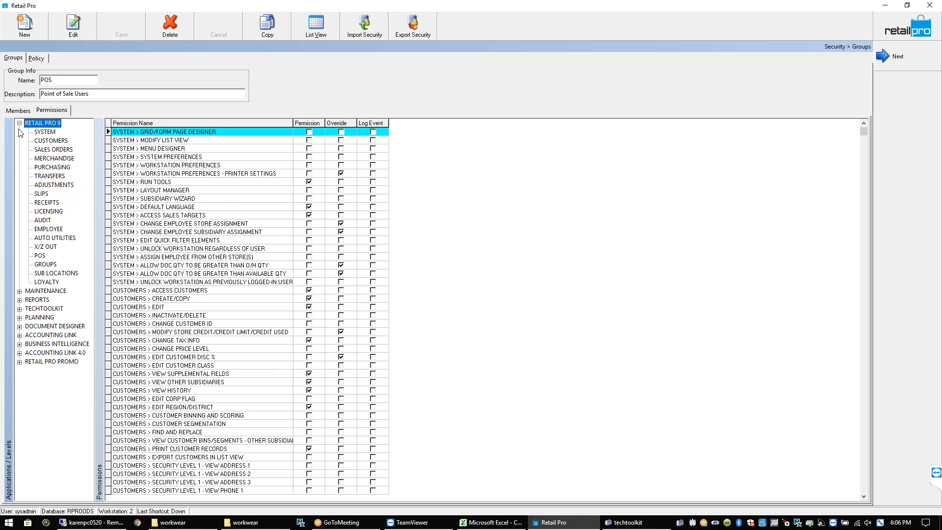
left_click(47, 202)
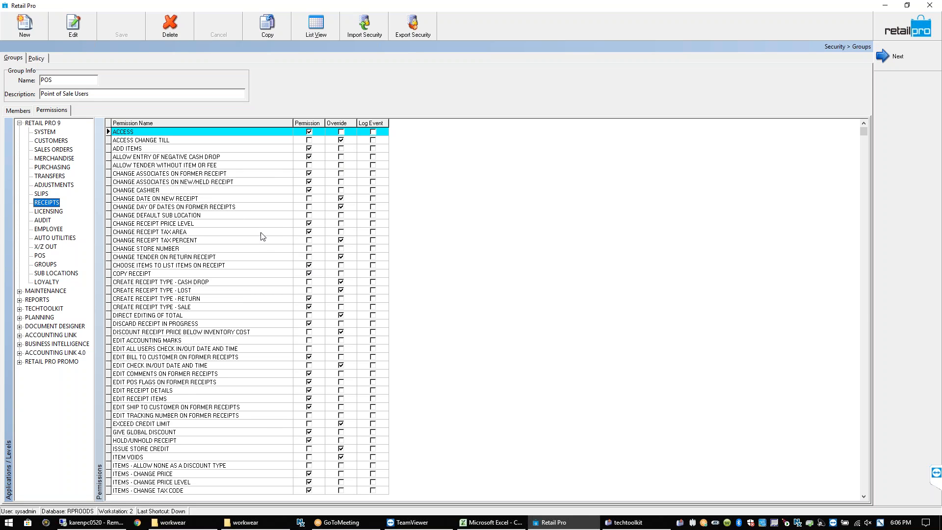
left_click(197, 232)
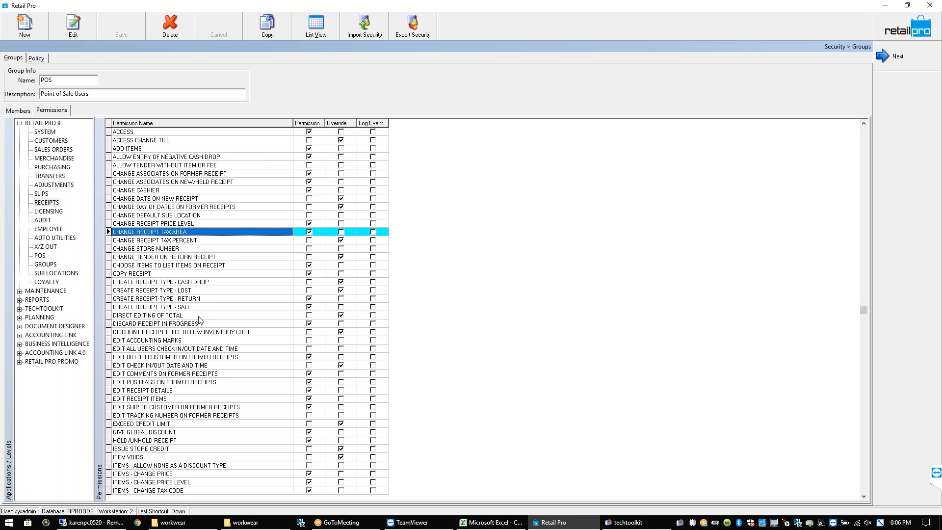
left_click(182, 483)
key("Down")
key("Down")
key("Down")
key("Down")
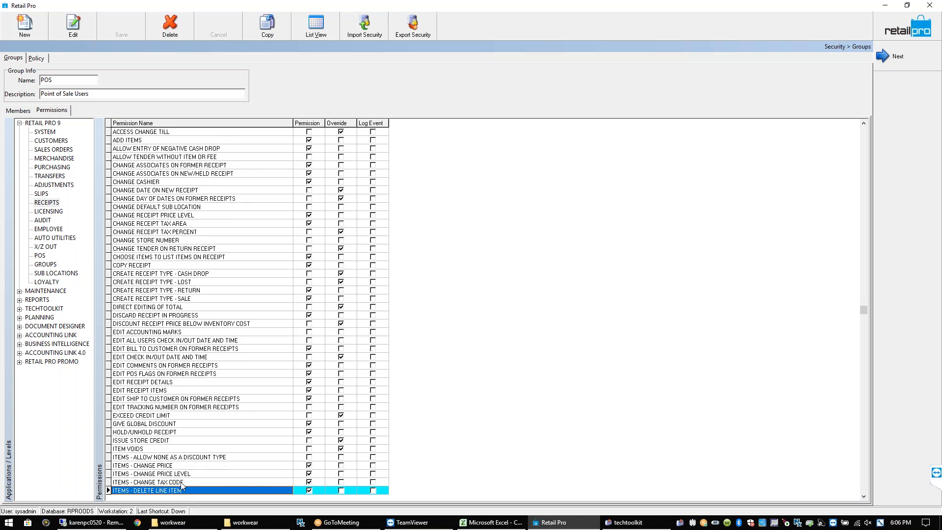
key("Up")
key("Up")
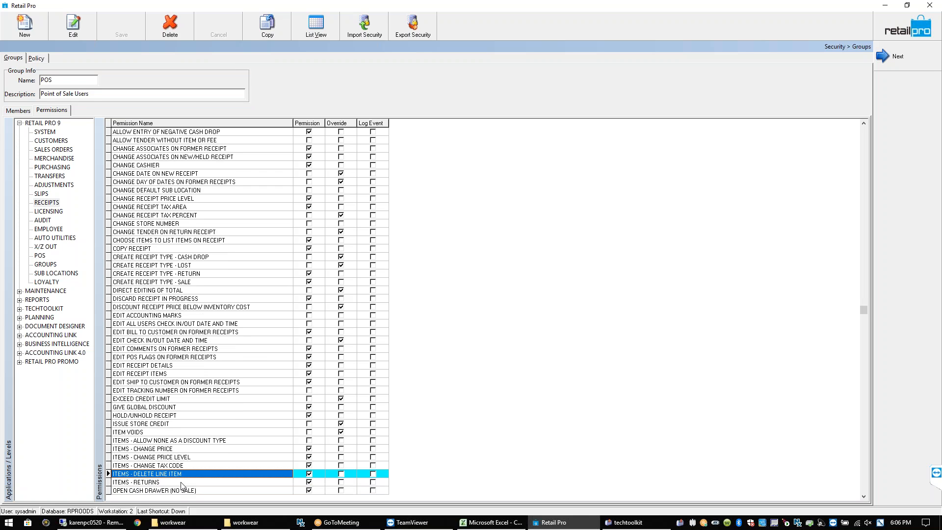
key("Up")
key("Up")
key("Up")
key("Up")
key("Up")
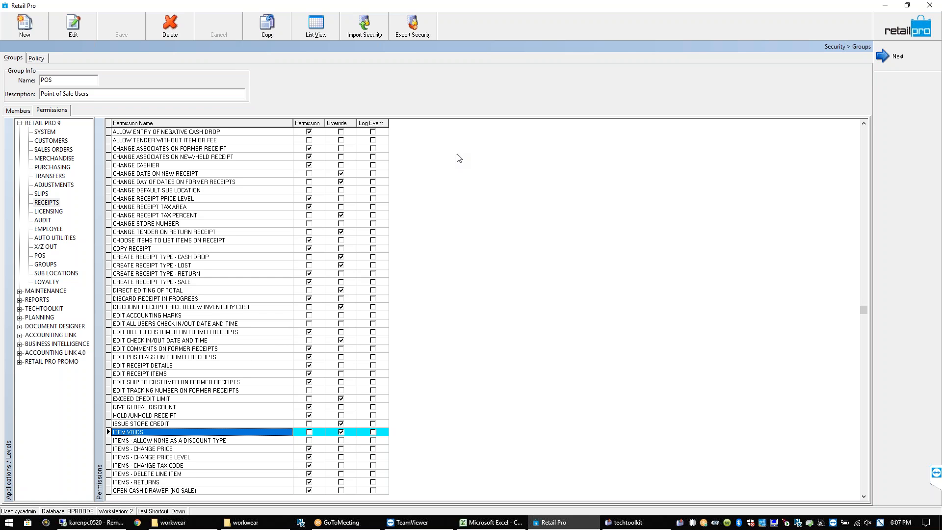
left_click(886, 7)
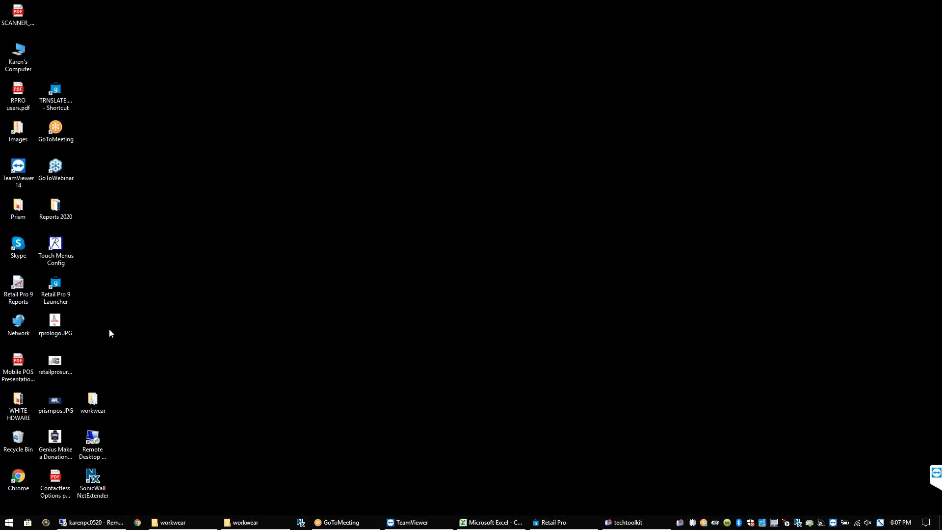
Open Security Report.pdf from the Reports 2020 desktop folder
left_click(60, 216)
double_click(61, 216)
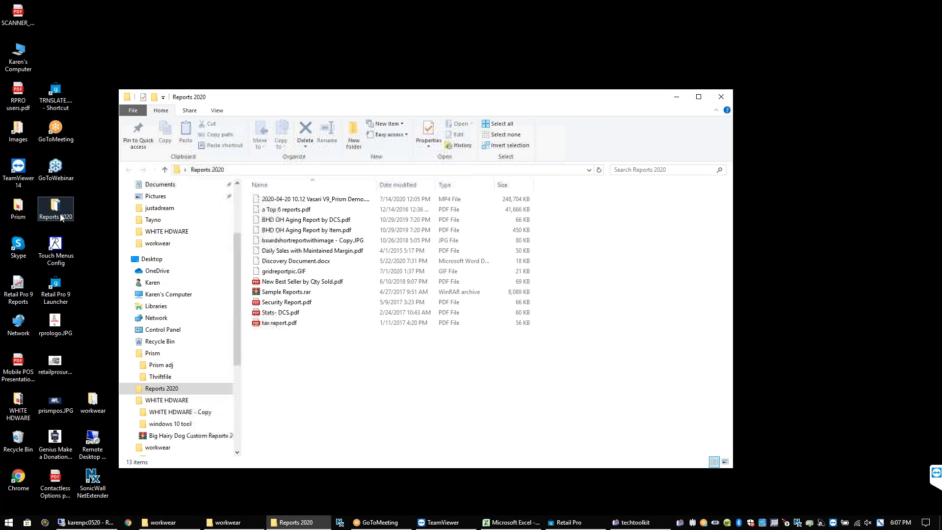
left_click(306, 302)
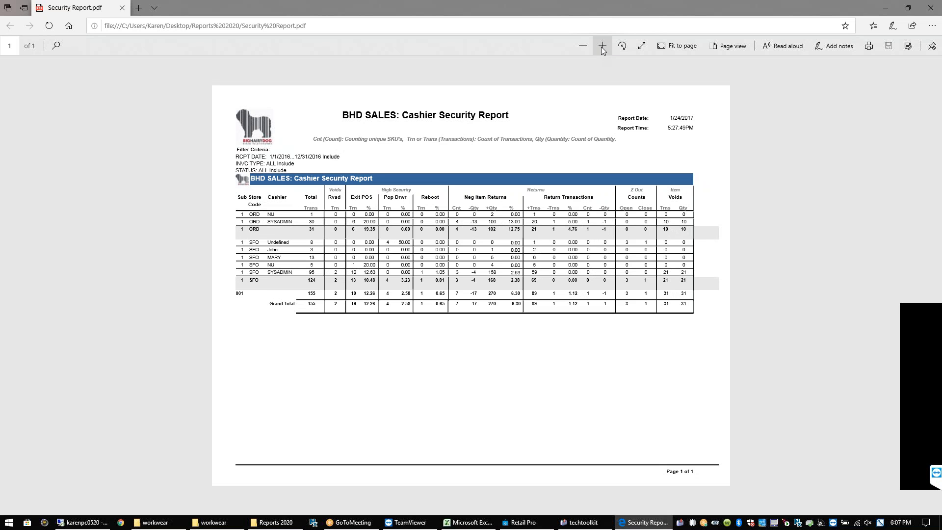
Zoom in twice on the BHD SALES Cashier Security Report table
left_click(602, 47)
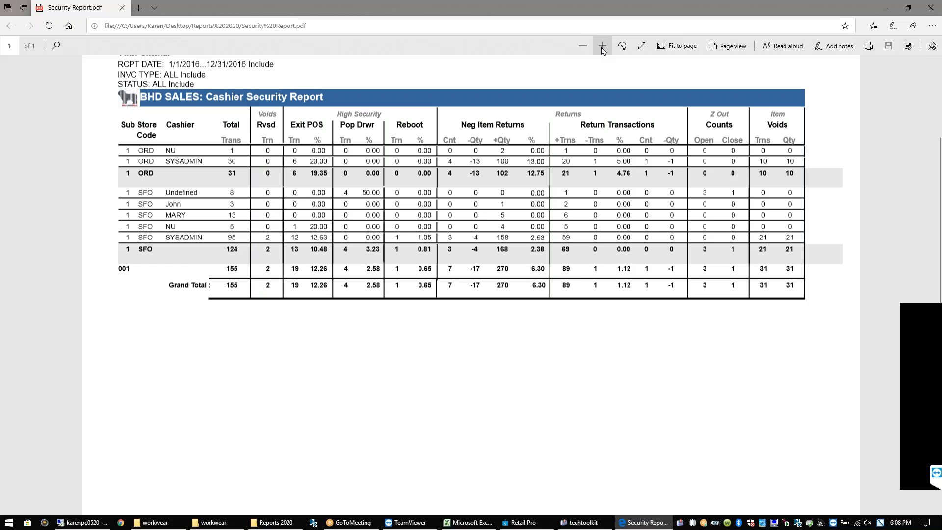
left_click(602, 47)
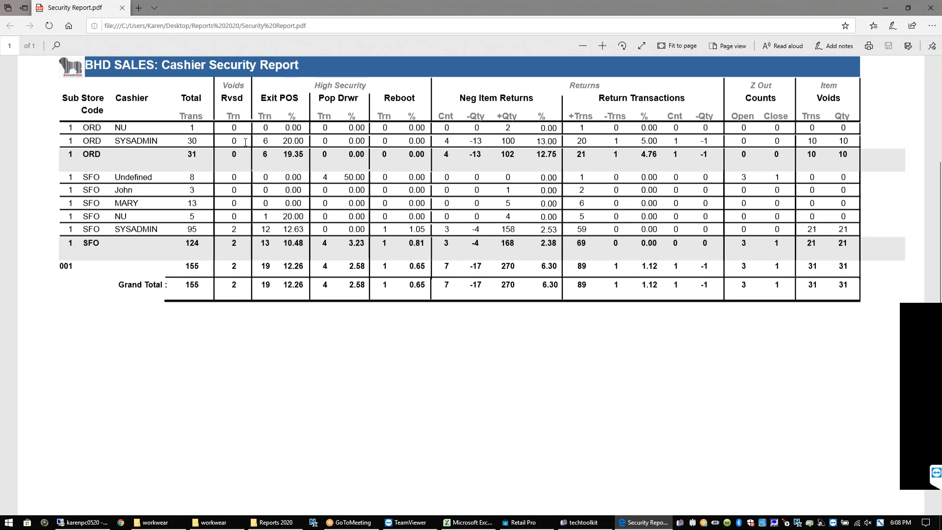
left_click_drag(303, 96, 273, 98)
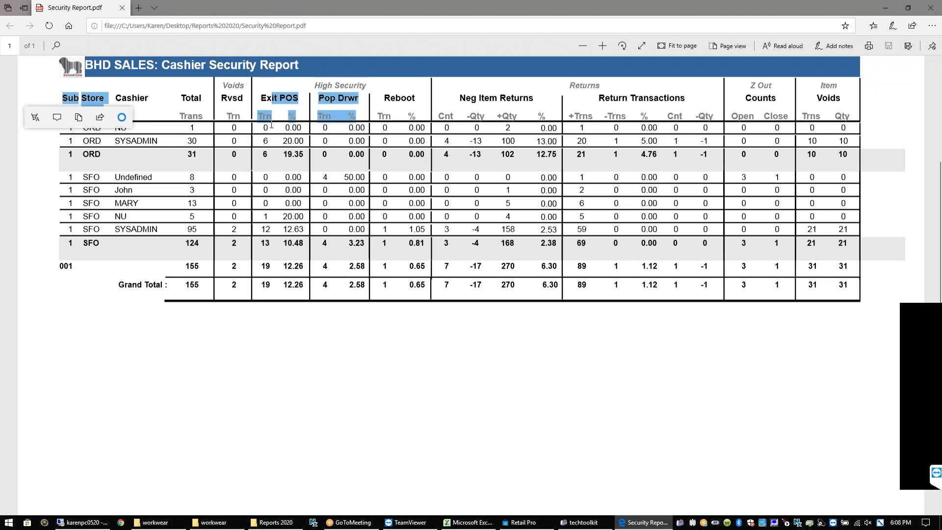
left_click(277, 326)
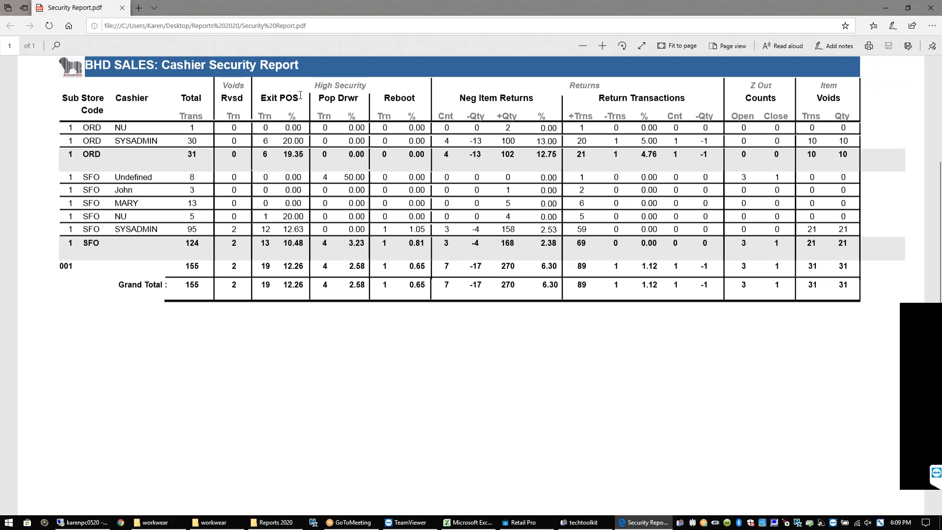
left_click_drag(300, 95, 274, 100)
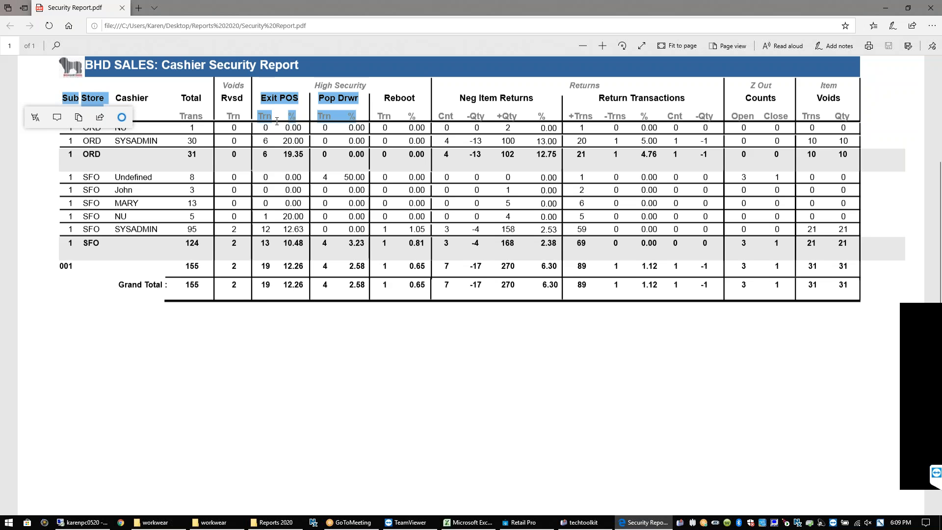
left_click(328, 315)
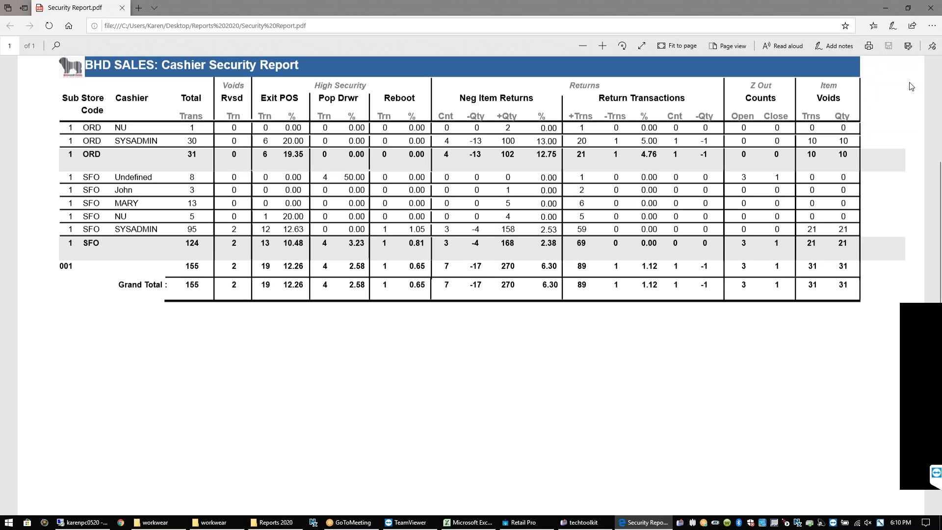
Close the security report and Reports 2020 window, then open TRANSFER_ Store Summary.pdf from workwear
left_click(931, 11)
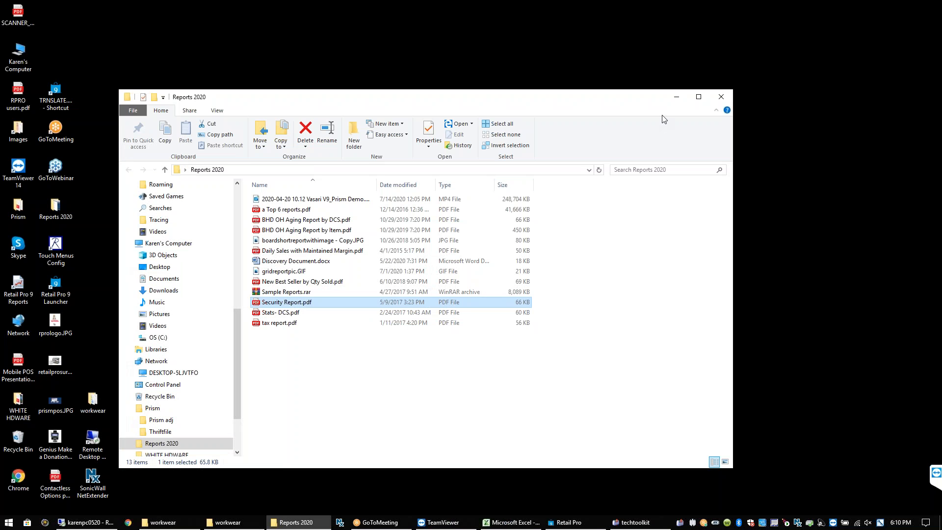
left_click(720, 97)
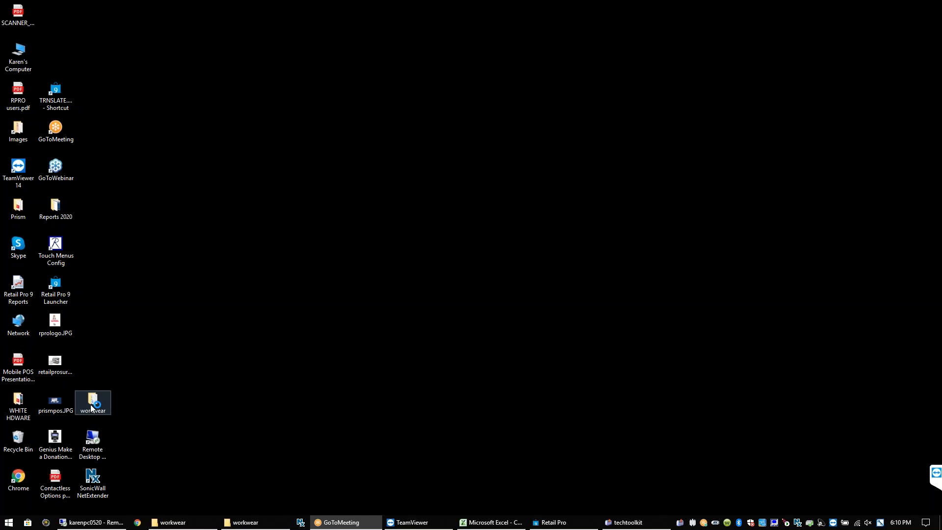
double_click(92, 400)
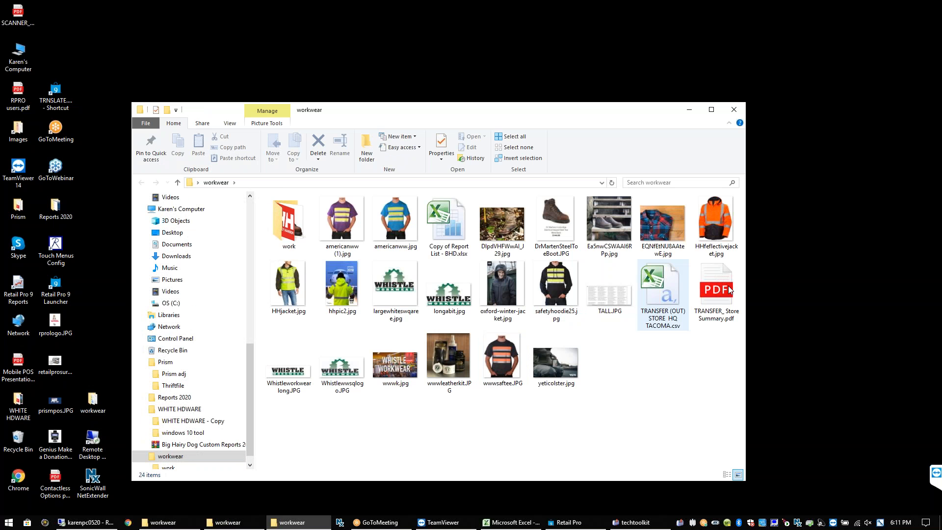
double_click(730, 290)
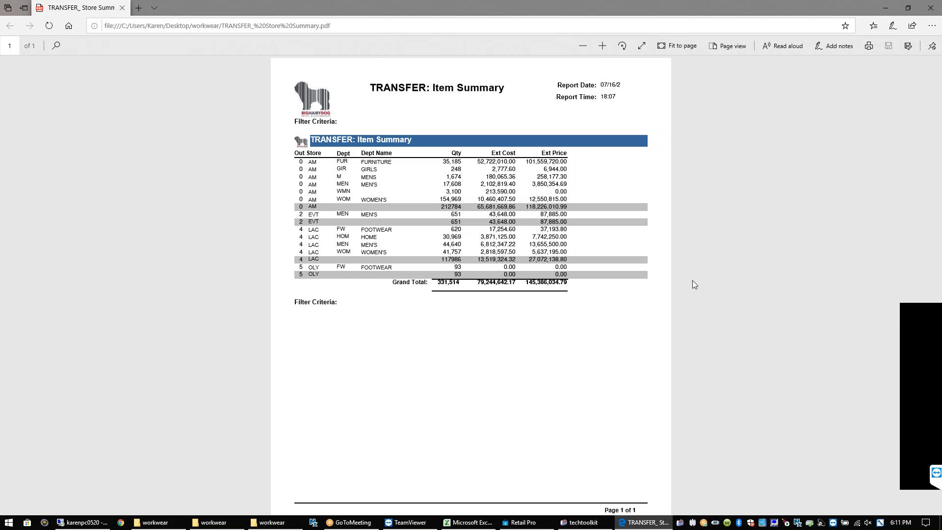
Zoom the Item Summary in twice, then return to Retail Pro, close Security Groups and show Transfers
left_click(599, 51)
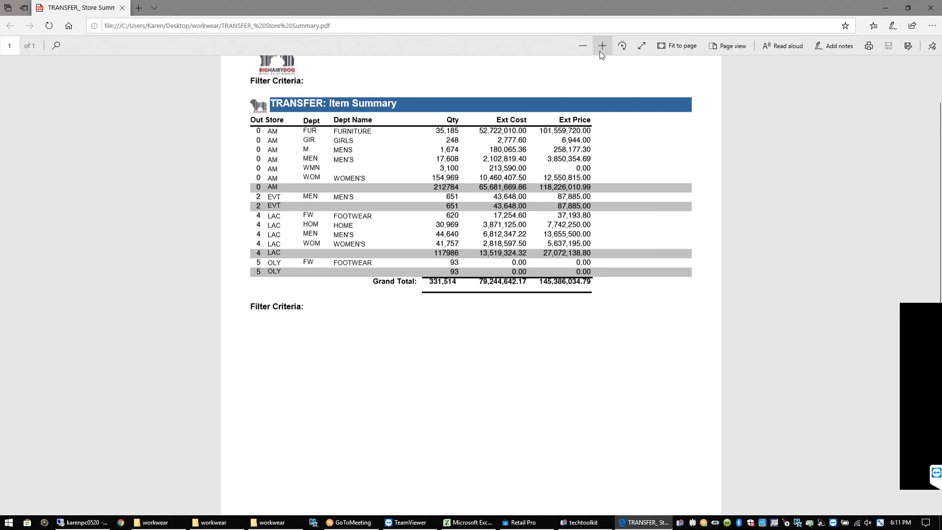
left_click(599, 51)
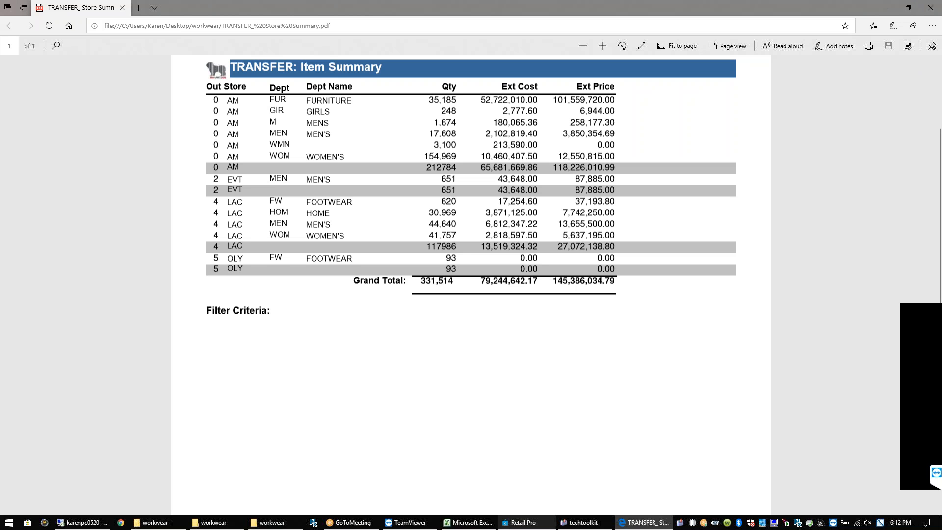
left_click(513, 523)
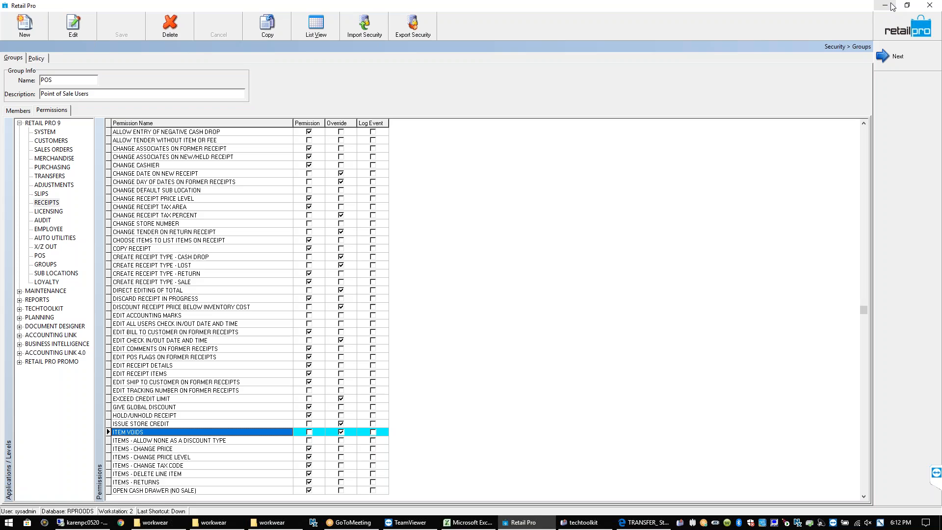
left_click(895, 36)
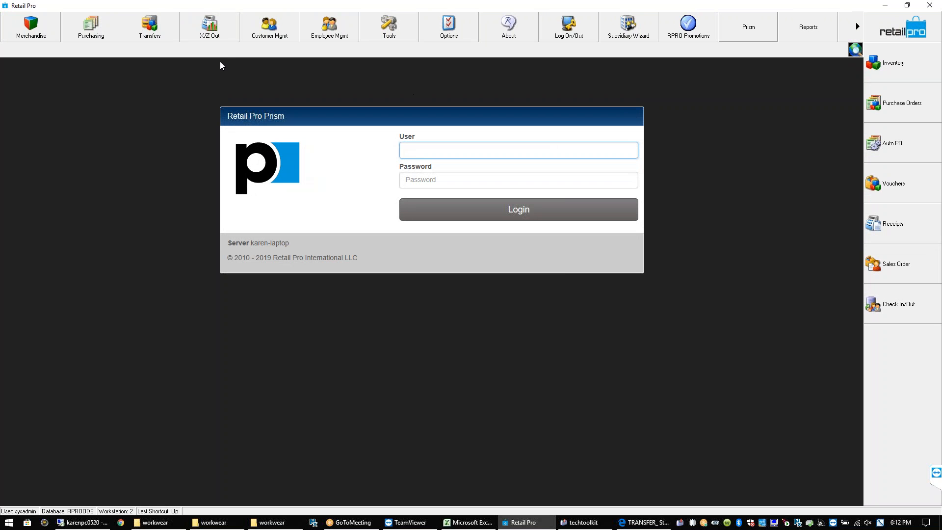
left_click(147, 29)
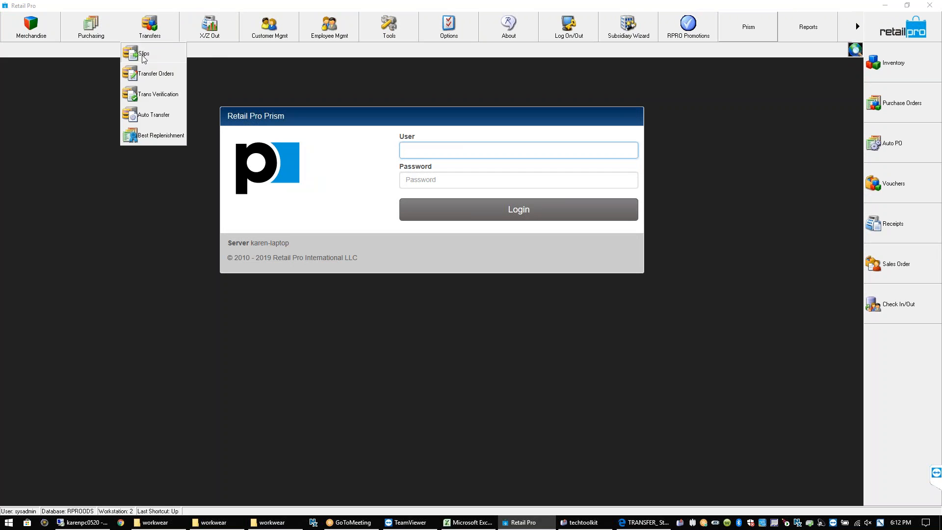
Create a new Out transfer slip from Transfers > Slips
left_click(143, 55)
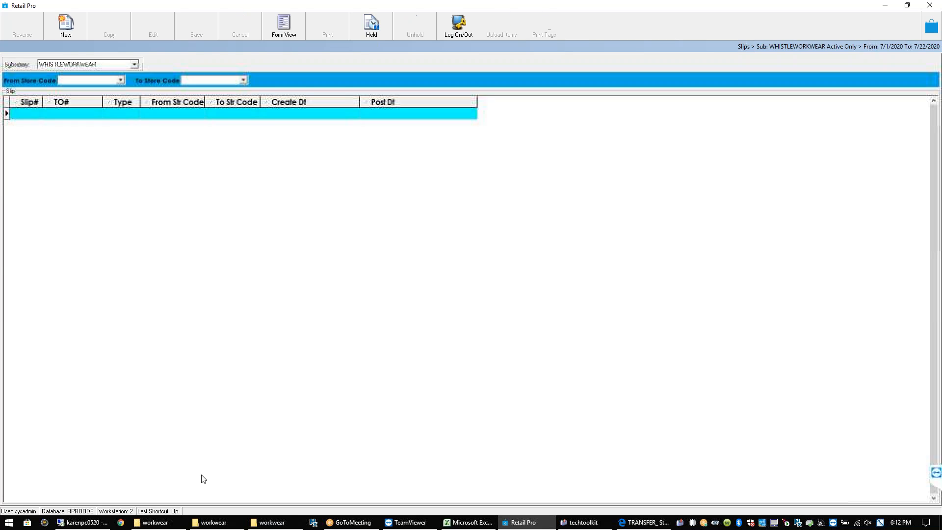
left_click(71, 27)
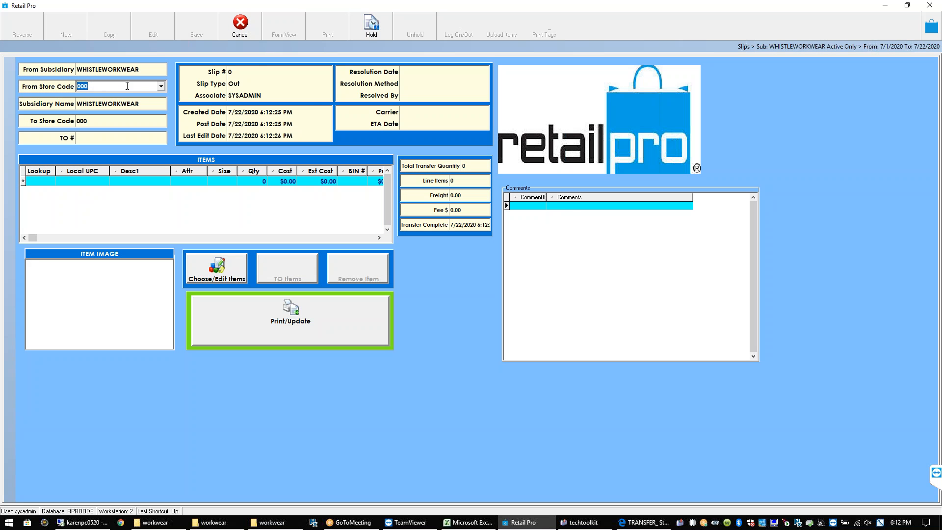
Set the slip to transfer from store 001 to store 002
left_click(161, 87)
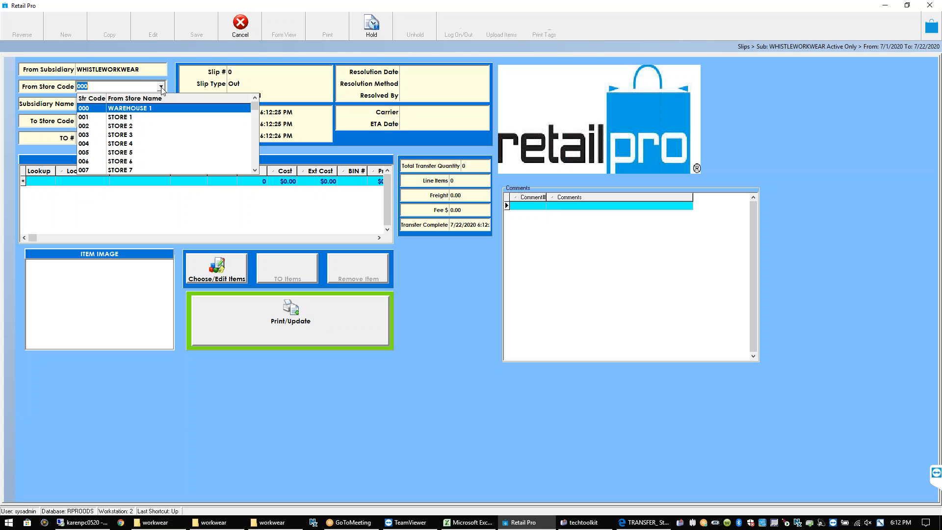
left_click(131, 116)
left_click(128, 121)
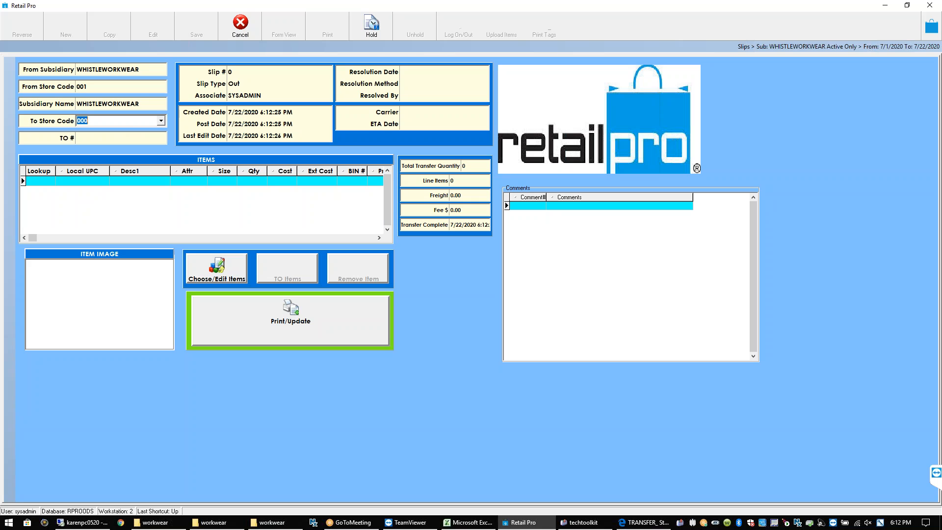
left_click(161, 121)
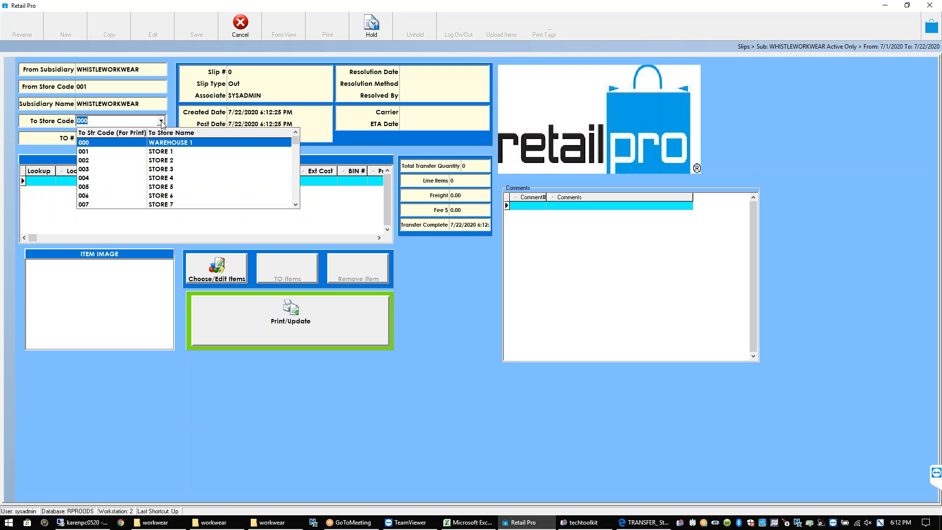
left_click(168, 161)
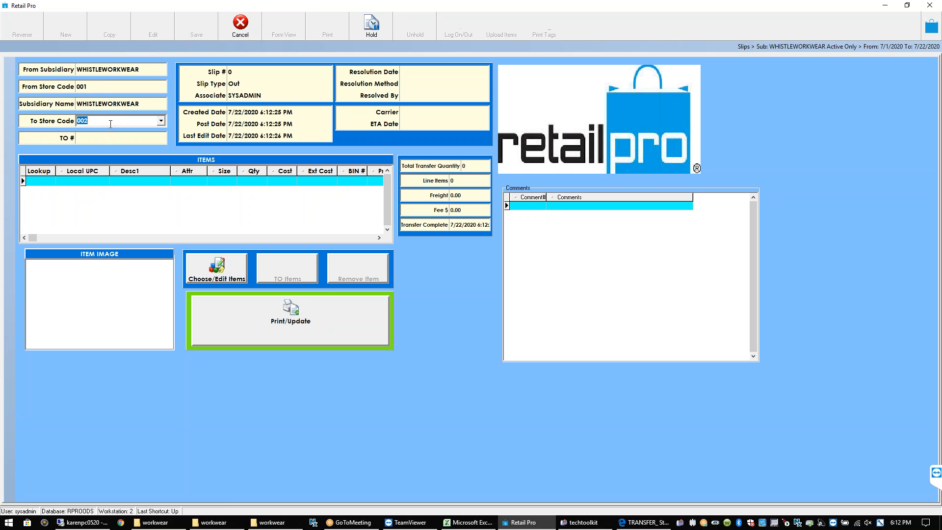
Add item 500 (KELLY size 7.5, quantity 1), move the BIN # column, and run Print/Update
left_click(39, 180)
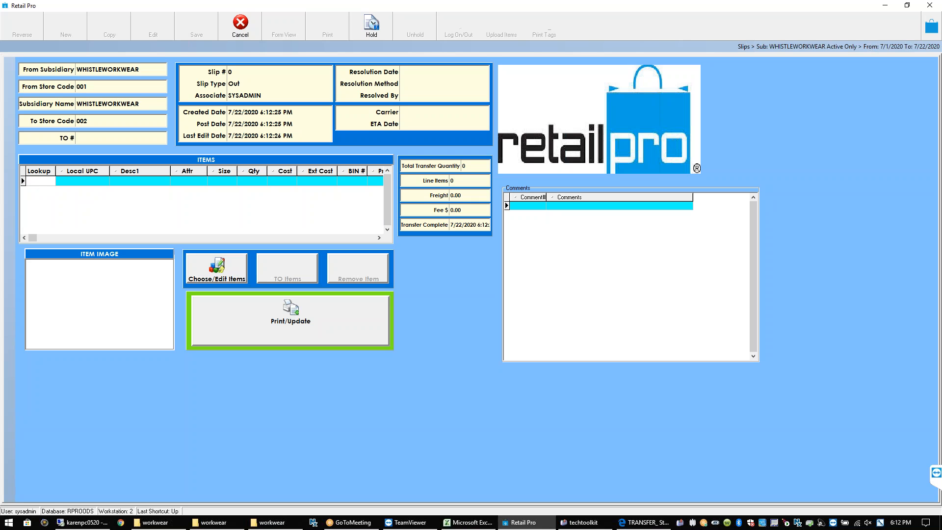
type("500")
key("Return")
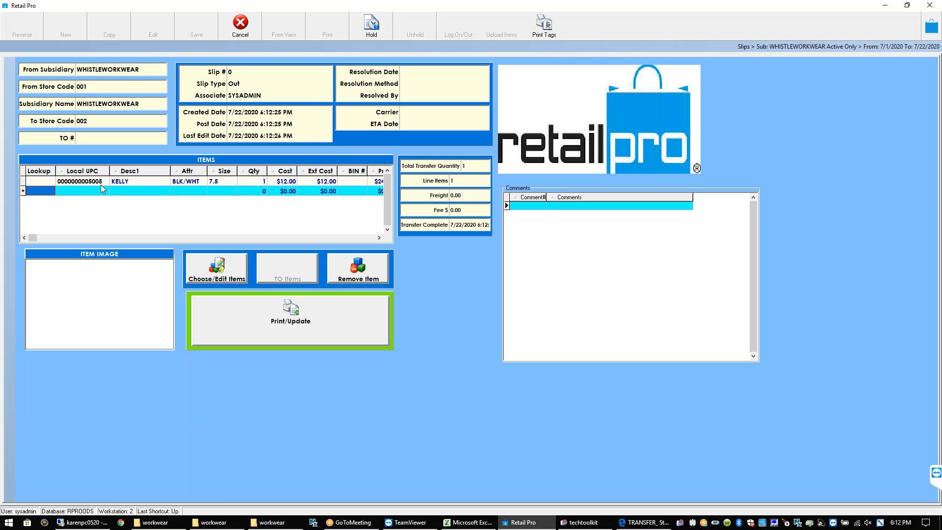
left_click(130, 183)
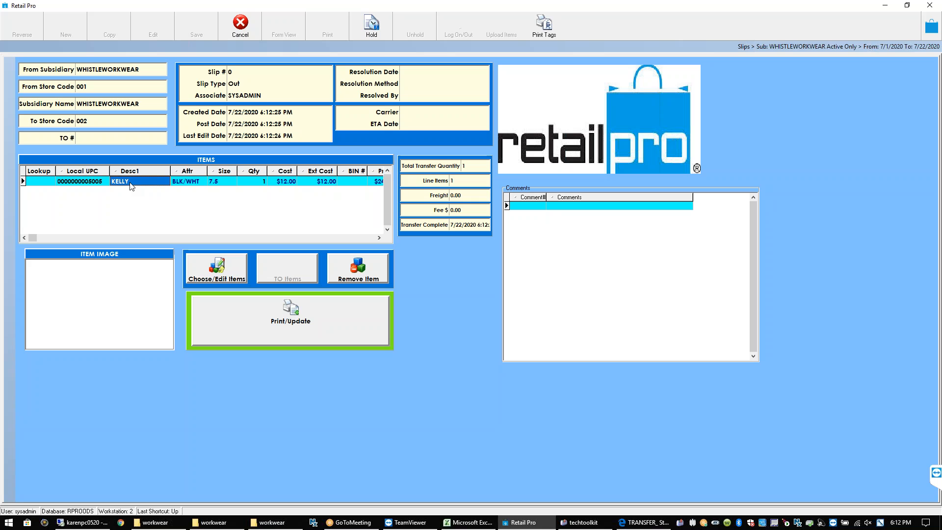
left_click_drag(362, 173, 372, 173)
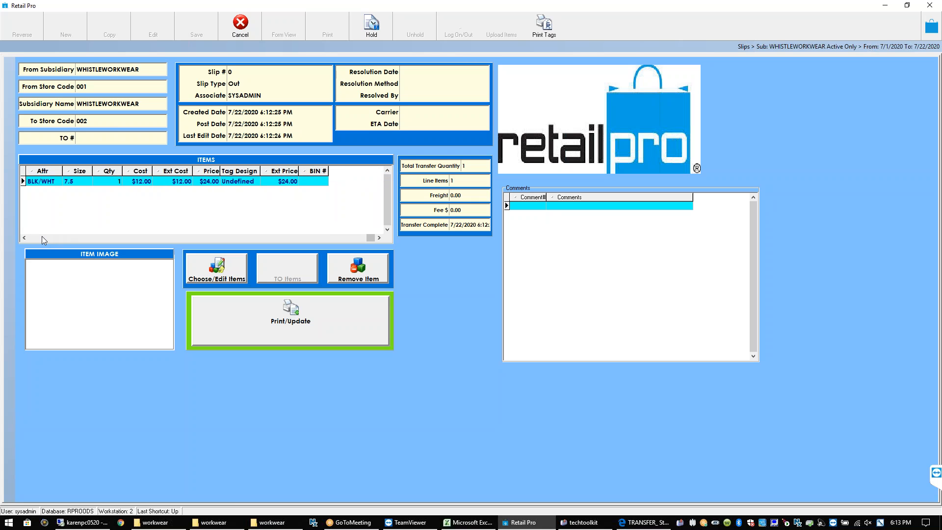
left_click(24, 239)
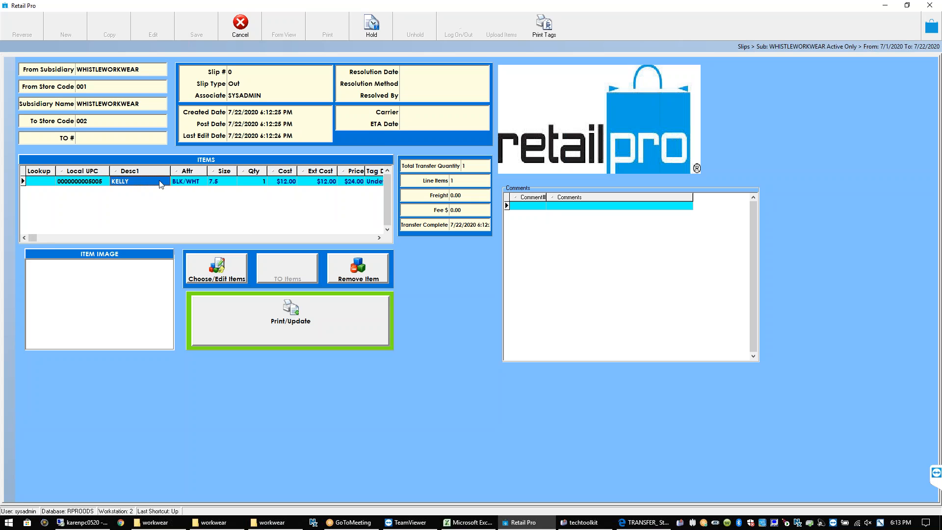
left_click(224, 185)
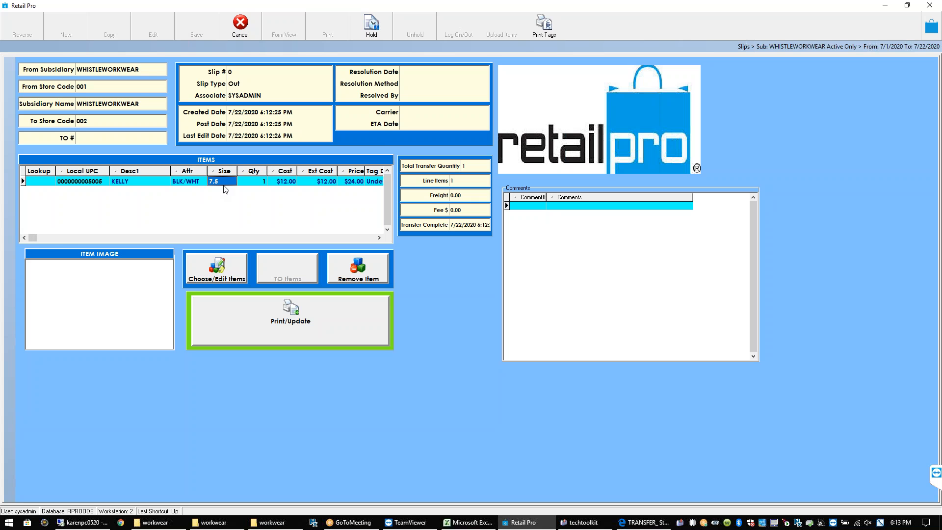
left_click(251, 186)
left_click(264, 331)
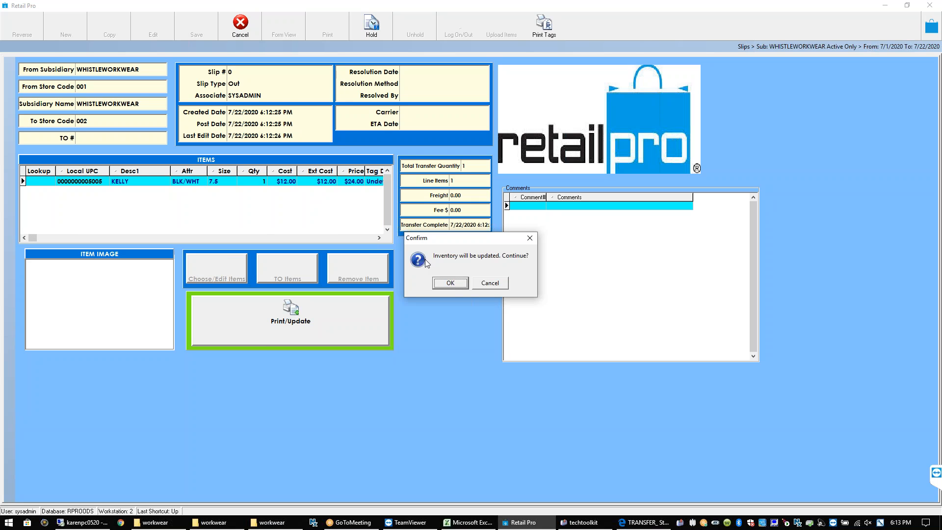
Confirm the inventory update to produce Transfer Slip #388
left_click(456, 284)
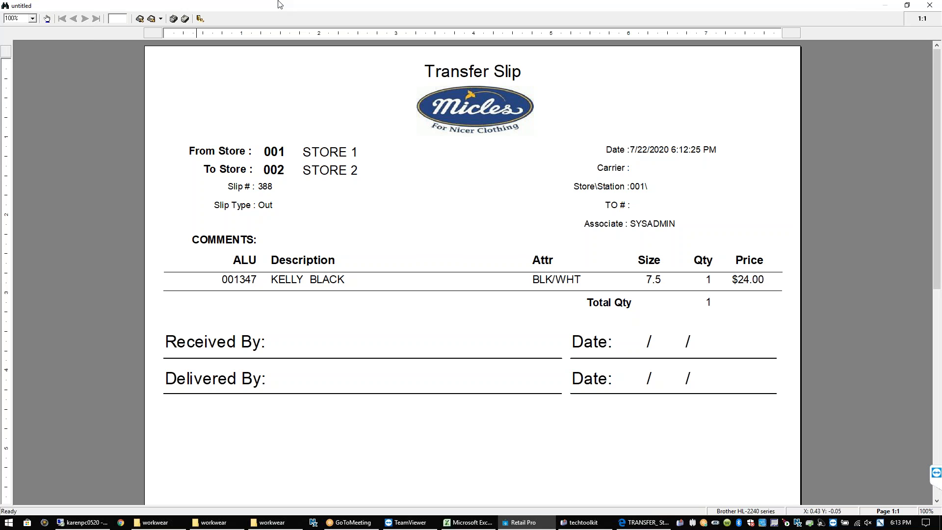
Close the slip preview without saving the report and leave the slips screen
left_click(930, 6)
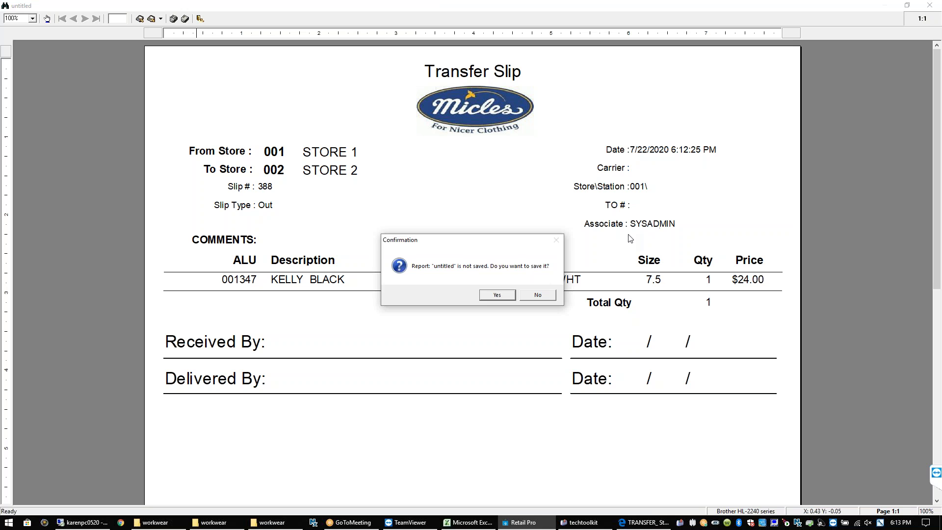
left_click(538, 297)
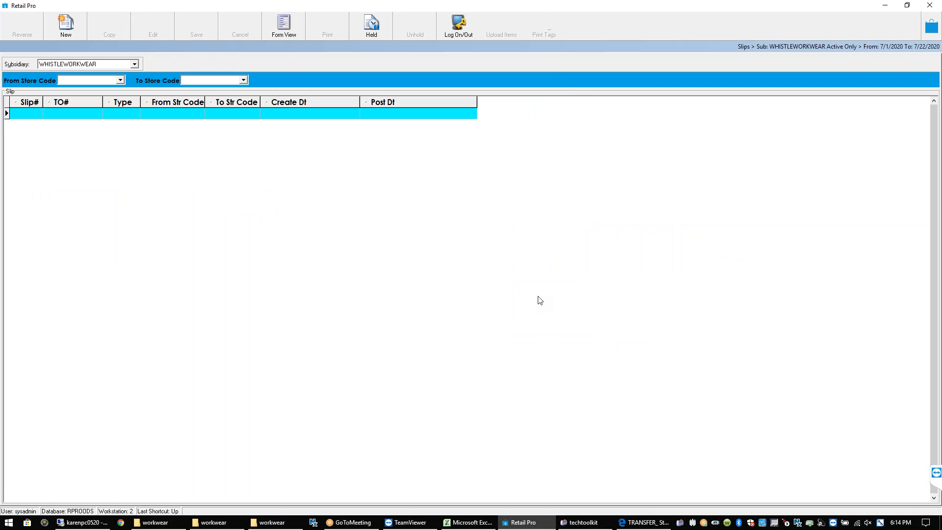
left_click(931, 26)
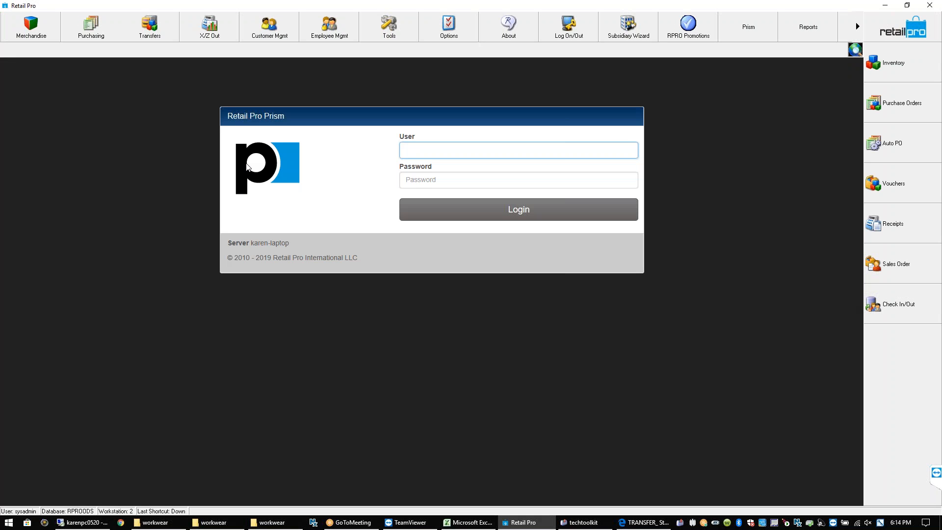
Reopen Transfers > Slips and inspect the empty first slip row
left_click(153, 35)
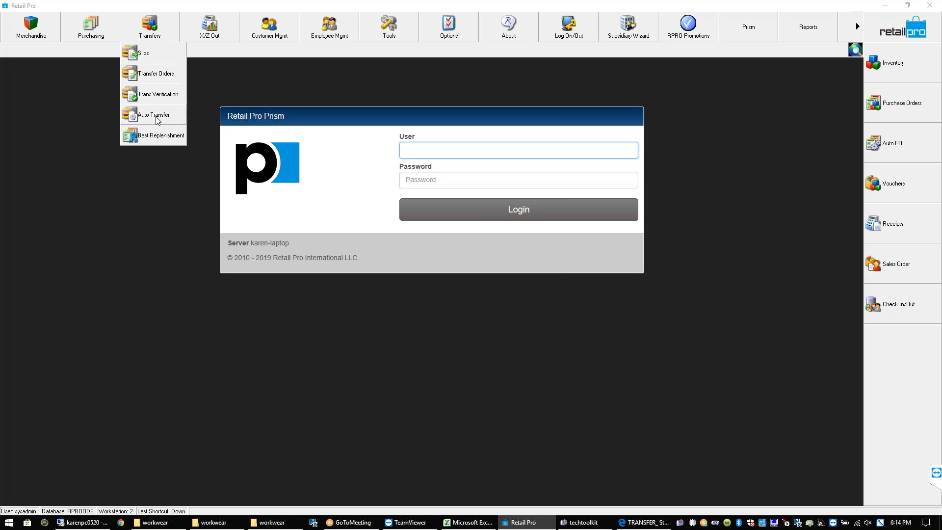
left_click(152, 54)
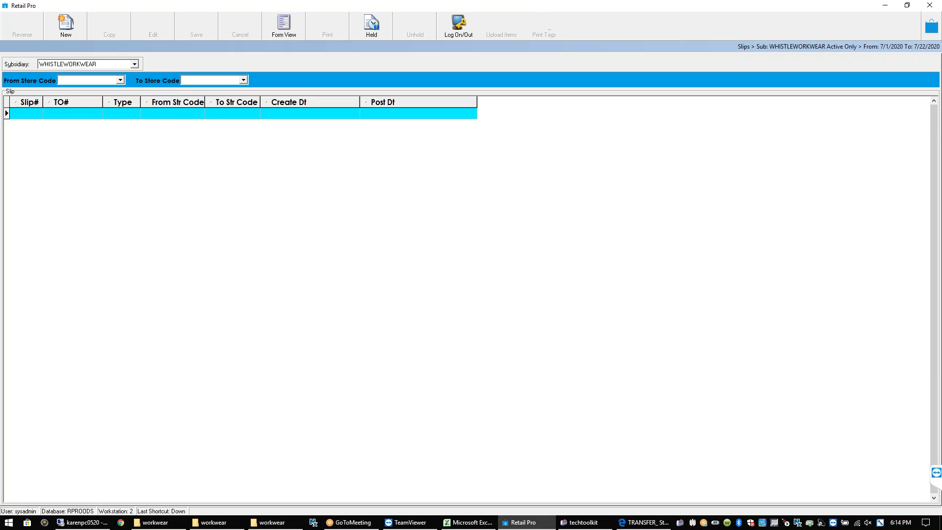
left_click(23, 112)
left_click(63, 113)
left_click(25, 114)
Close the TRANSFER Item Summary PDF and workwear folder, then bring Retail Pro back
left_click(885, 5)
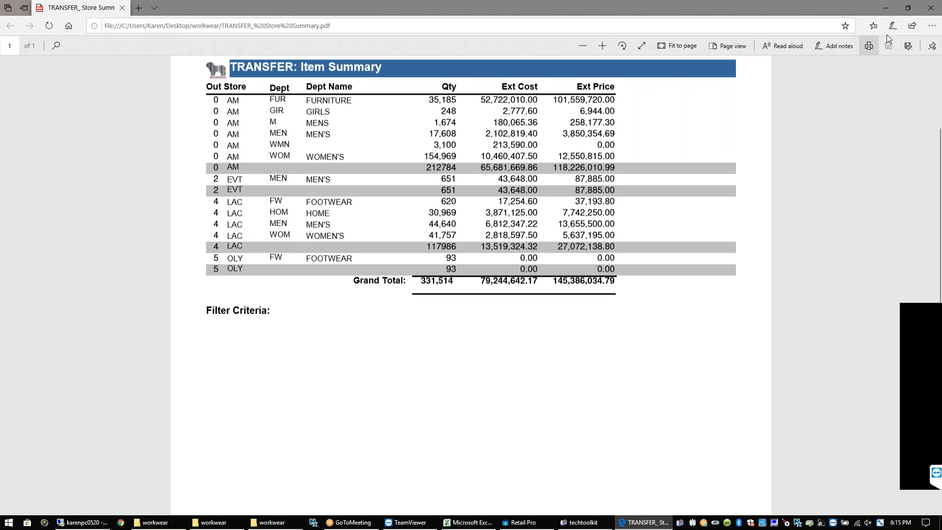
left_click(931, 13)
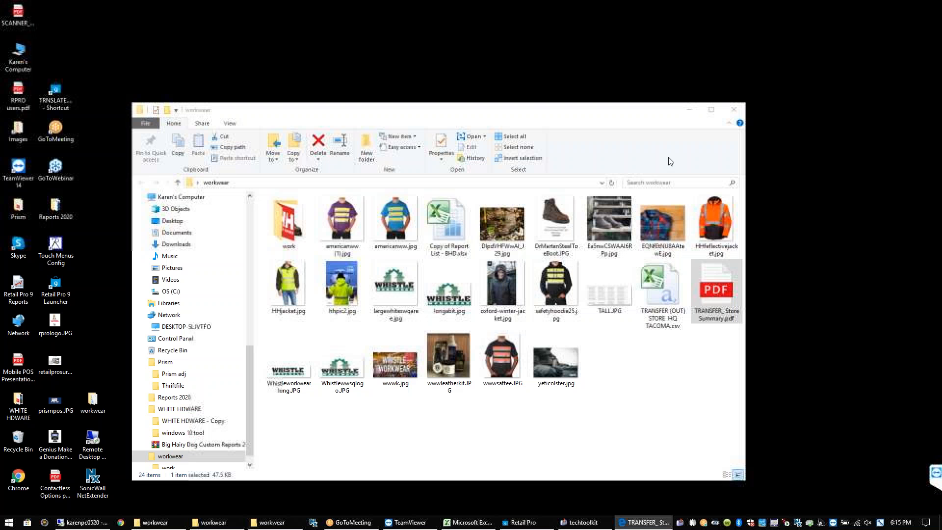
left_click(733, 110)
left_click(550, 522)
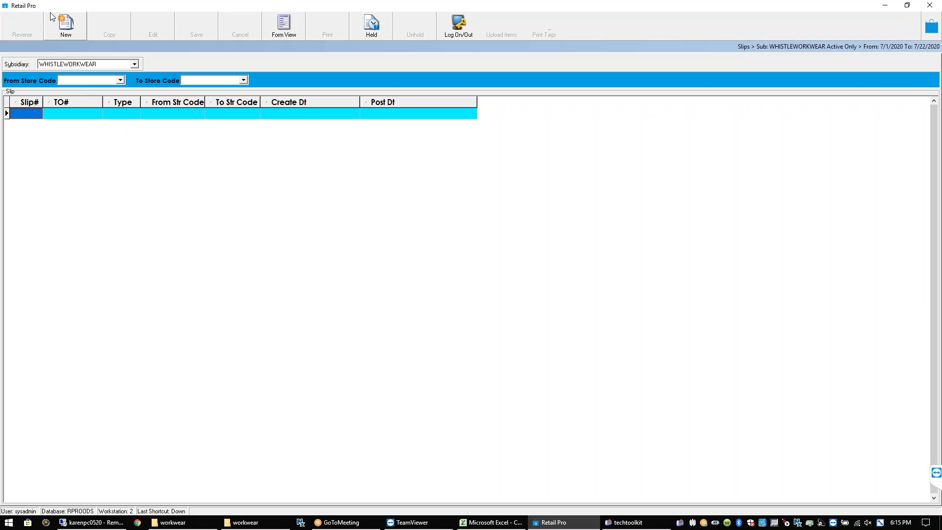
Close the Slips list and open Transfers > Trans Verification to list the WHISTLEWORKWEAR out slips
left_click(931, 24)
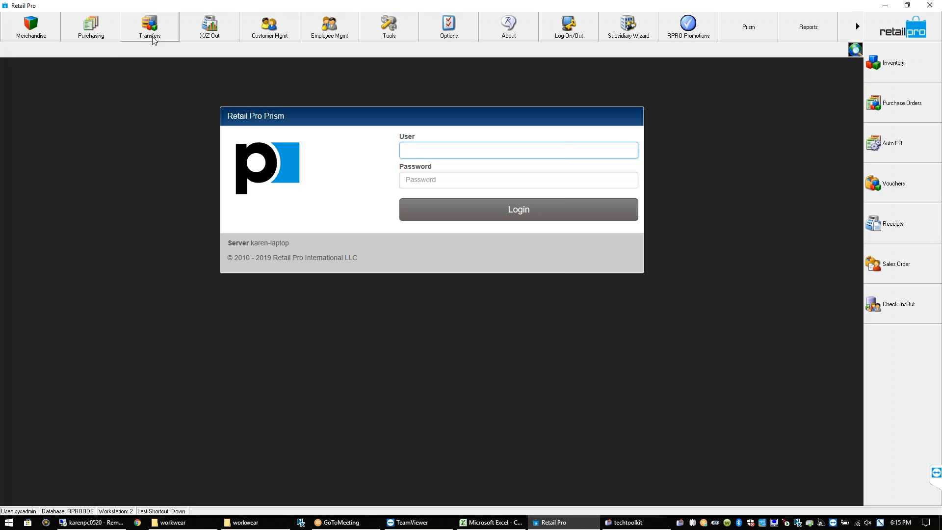
left_click(152, 36)
left_click(159, 97)
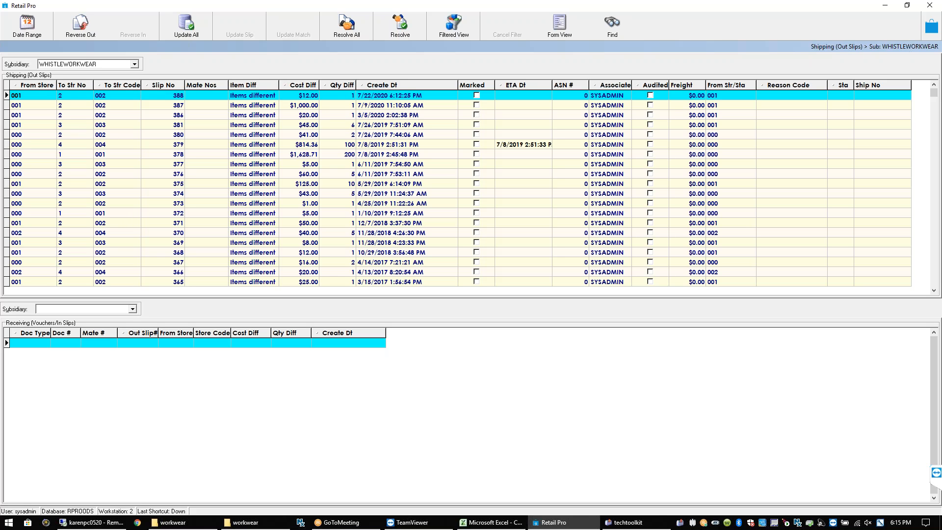
Run Resolve All on the out slips, which resolves 0 documents, then select slip 386
left_click(42, 106)
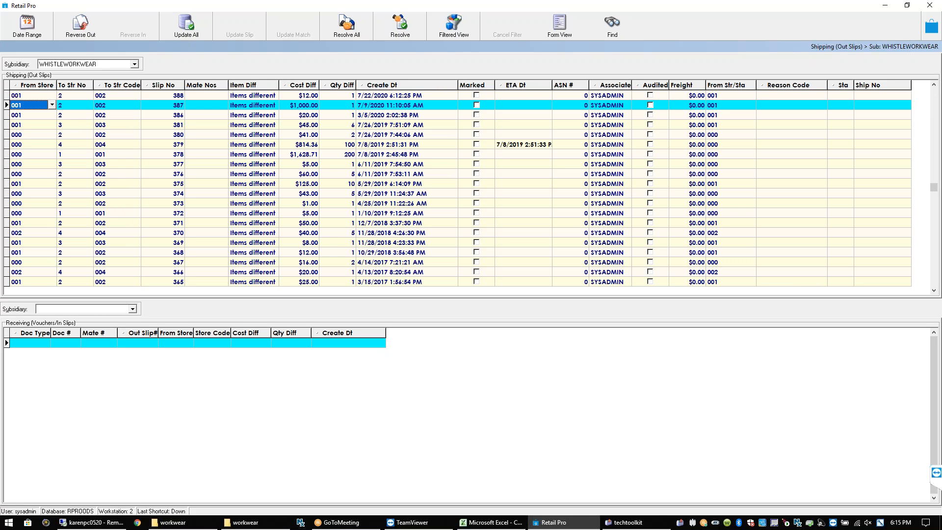
left_click(38, 117)
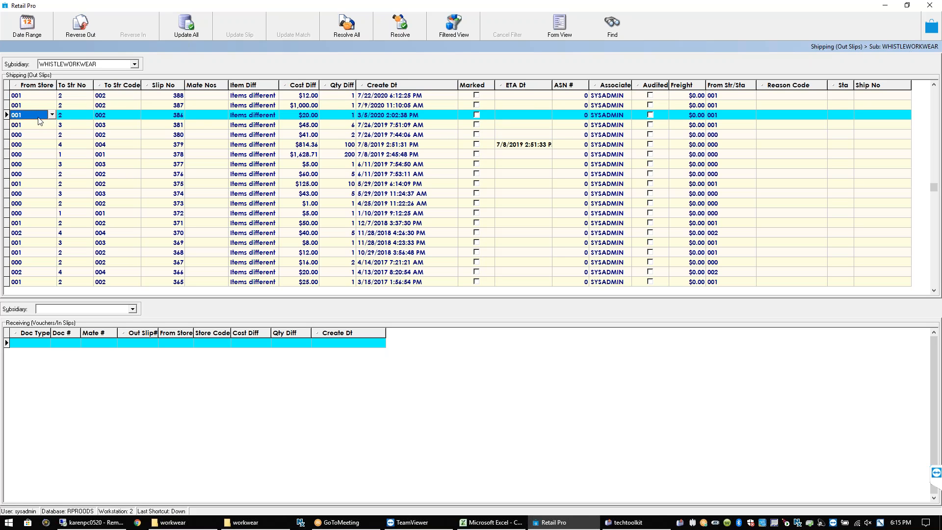
left_click(37, 107)
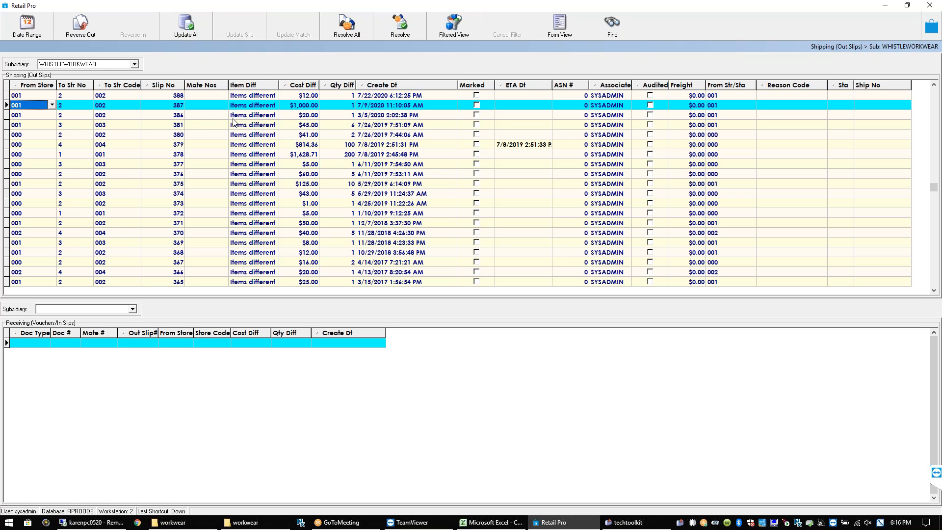
left_click(355, 31)
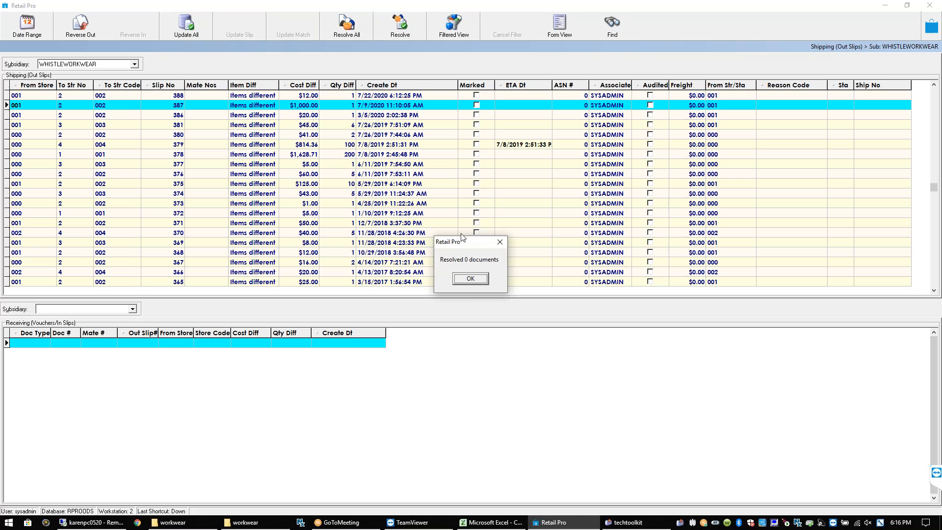
left_click(461, 280)
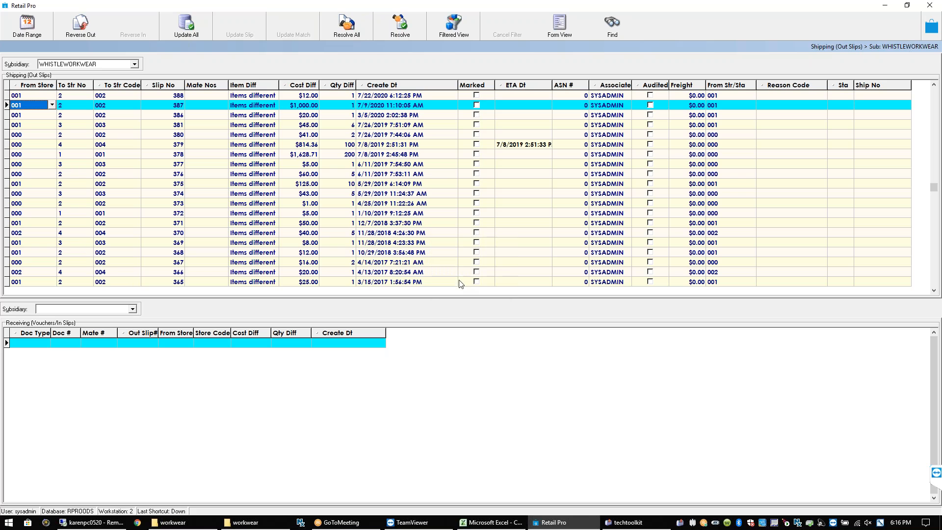
left_click(273, 117)
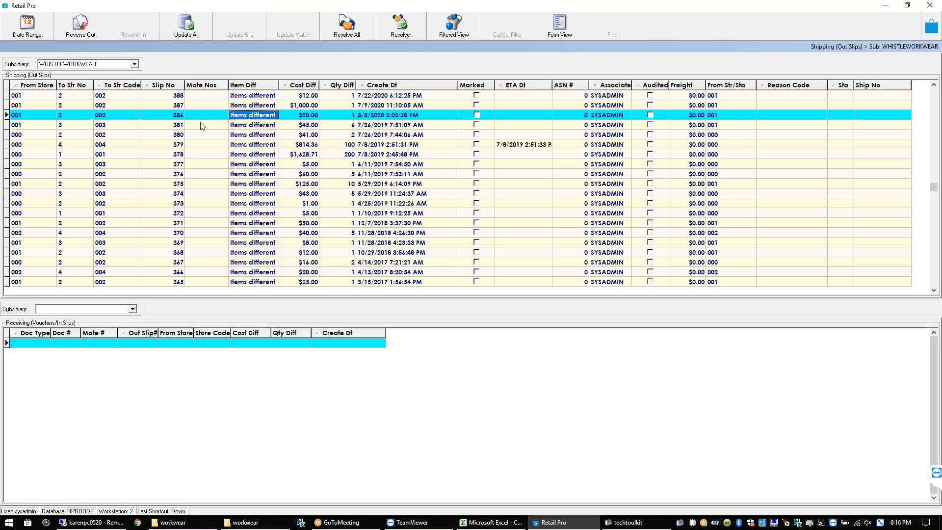
left_click(179, 114)
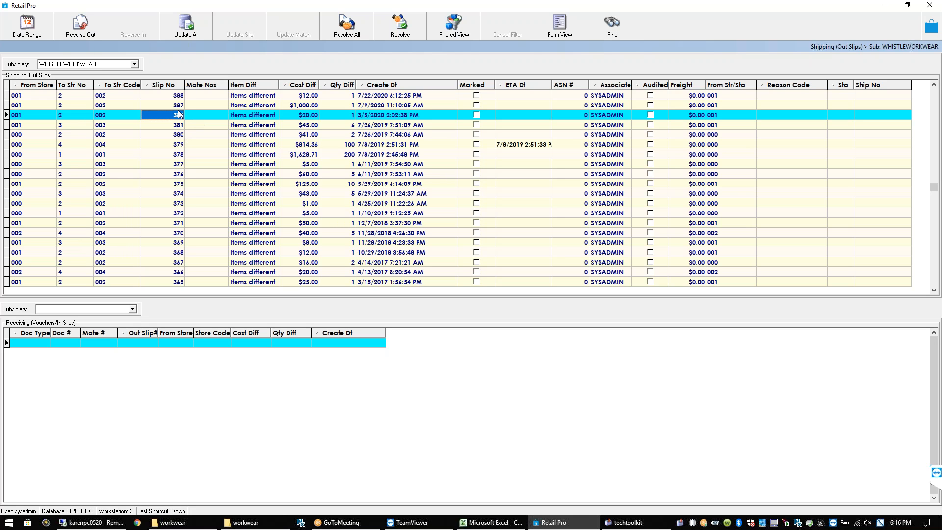
Start resolving slip 386 and list its resolution methods, keeping Make receiving match out slip
left_click(413, 25)
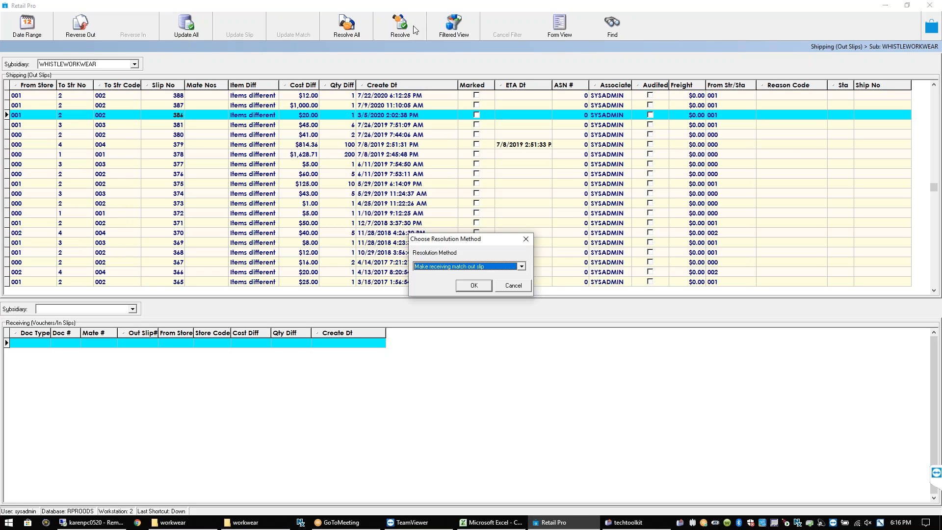
left_click(522, 266)
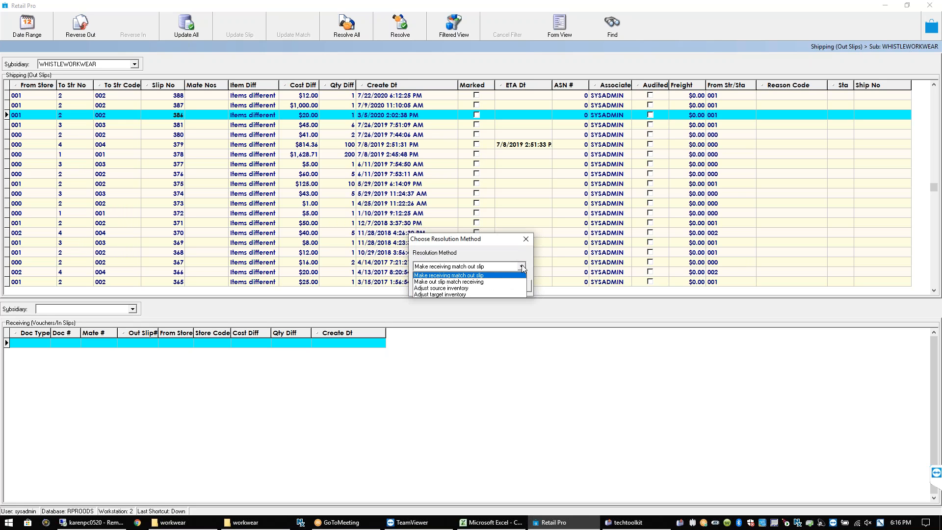
left_click(501, 242)
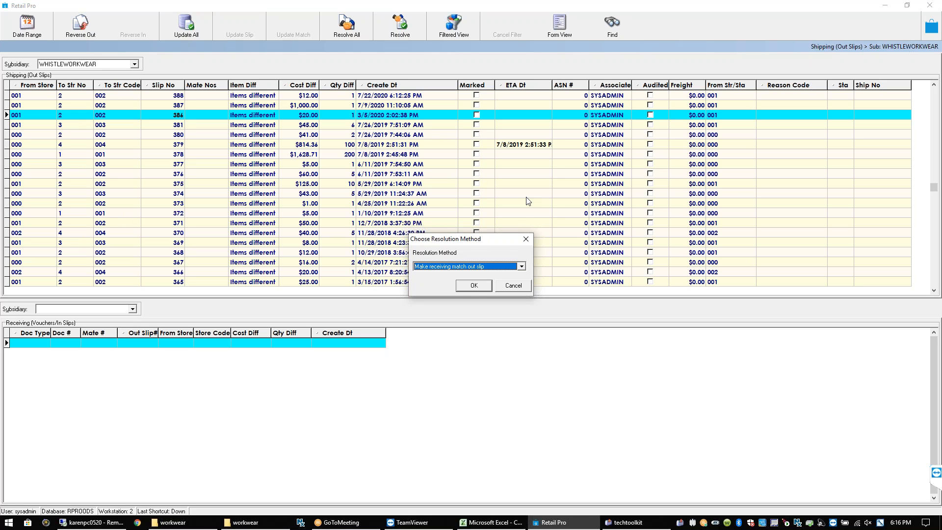
left_click(522, 265)
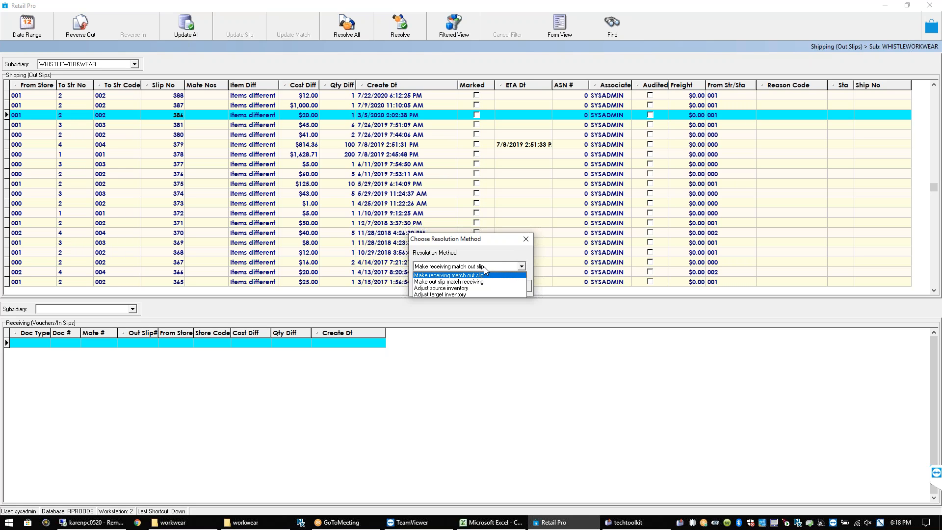
Browse the resolution methods, settle back on Make receiving match out slip, then cancel without applying it
key("Down")
key("Down")
key("Down")
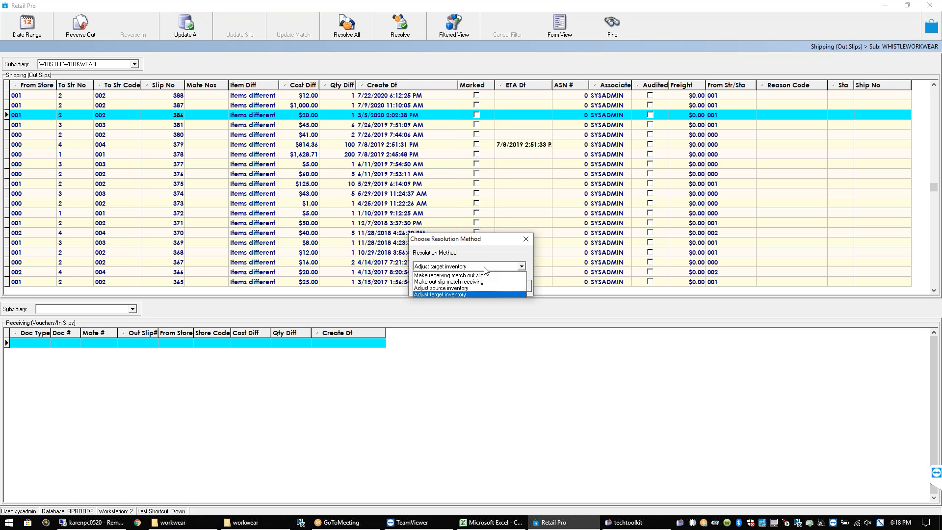
key("Up")
key("Up")
key("Up")
key("Down")
key("Down")
key("Down")
key("Up")
key("Up")
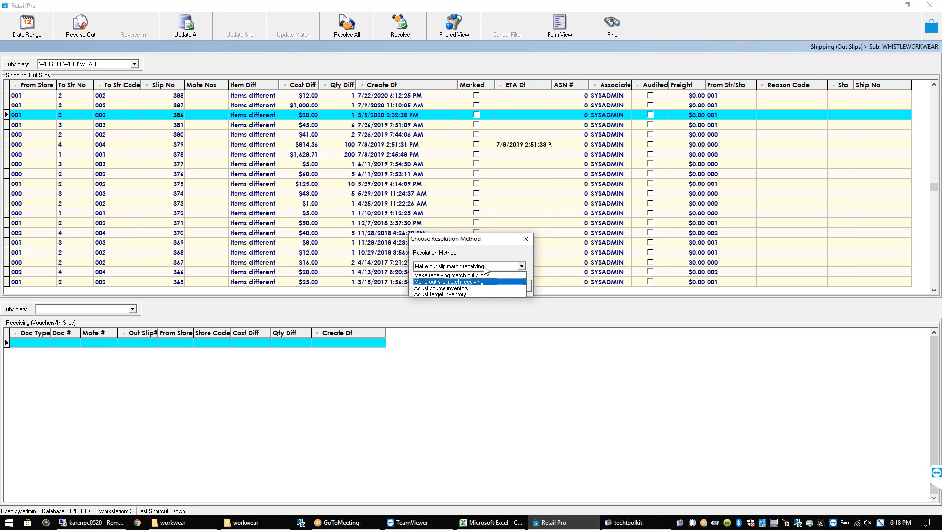
key("Up")
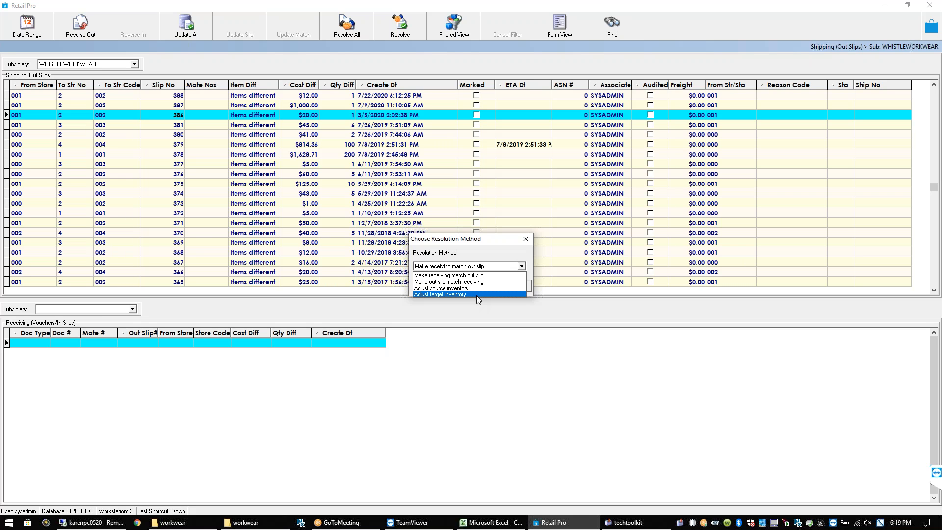
left_click(474, 343)
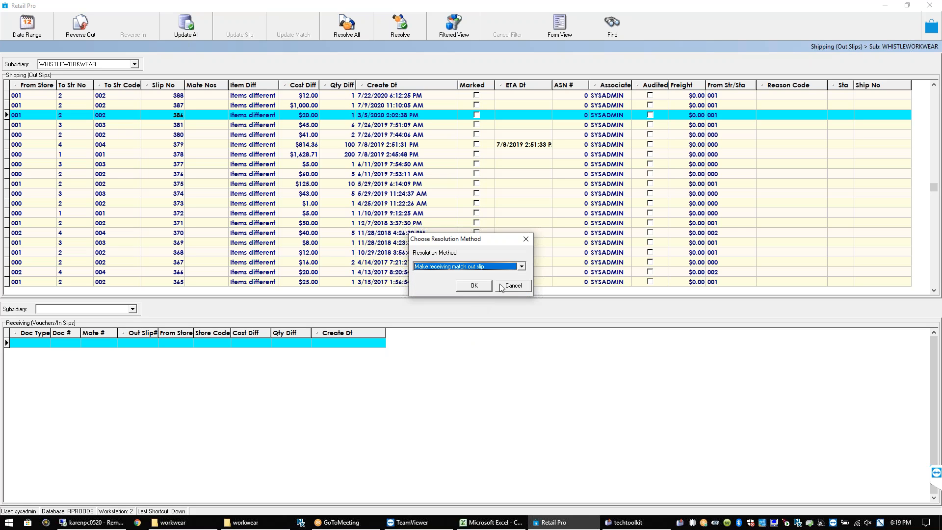
left_click(528, 240)
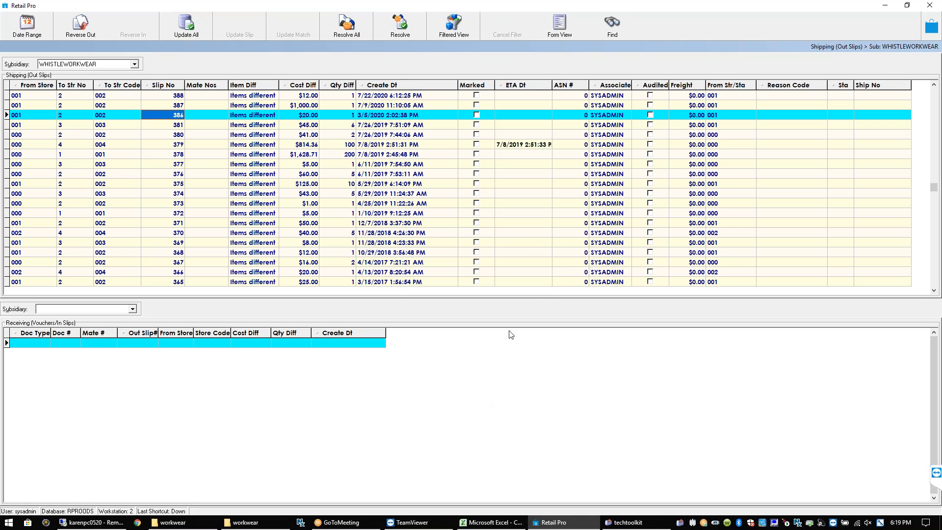
left_click(505, 350)
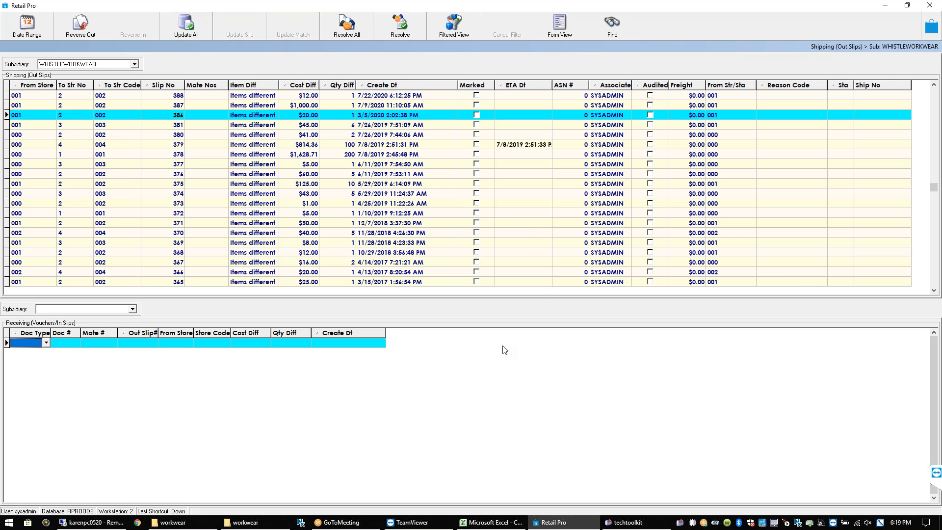
left_click(927, 26)
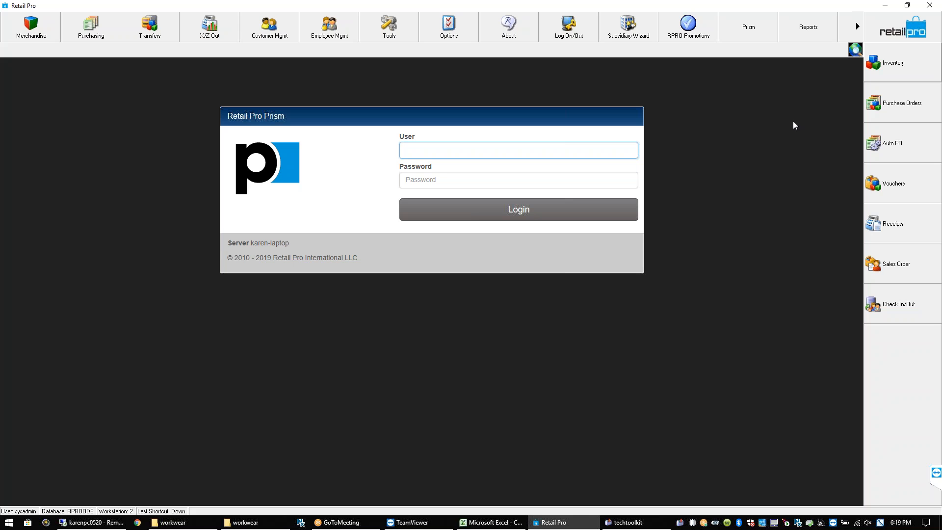
left_click(152, 29)
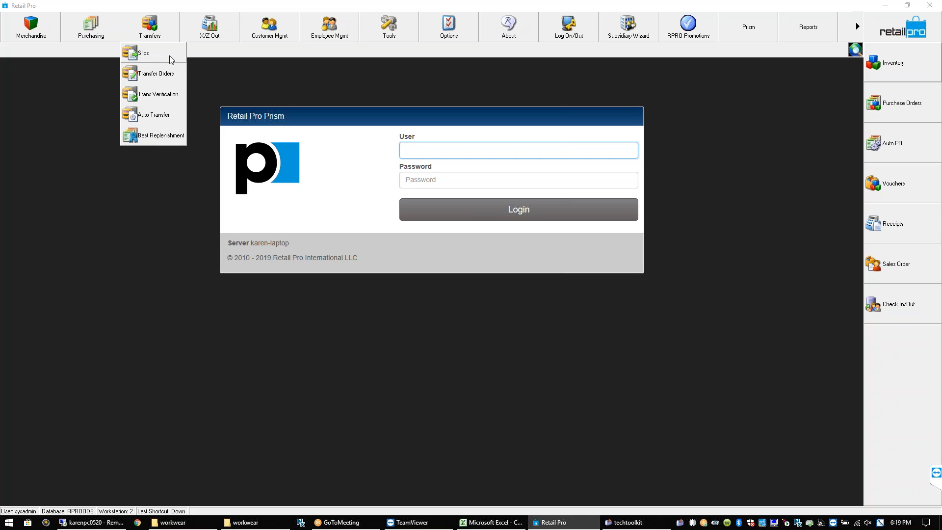
left_click(170, 101)
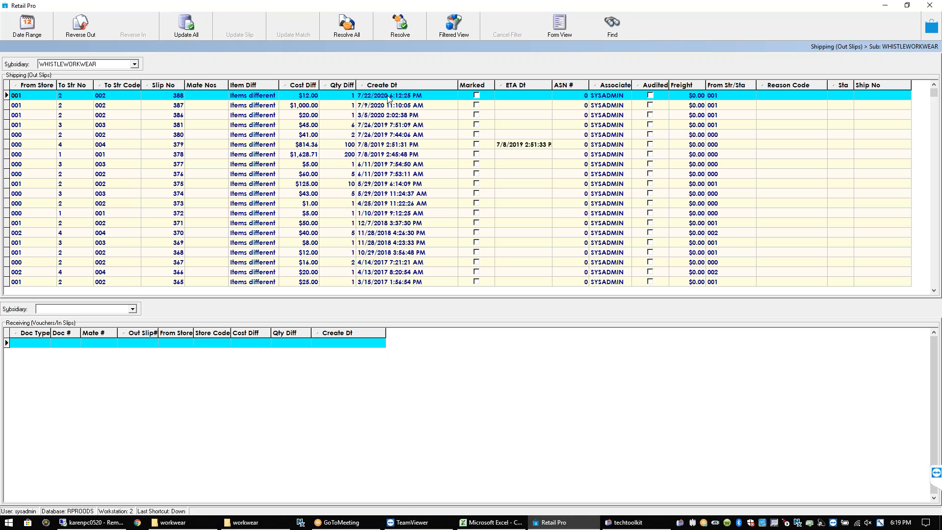
left_click(401, 26)
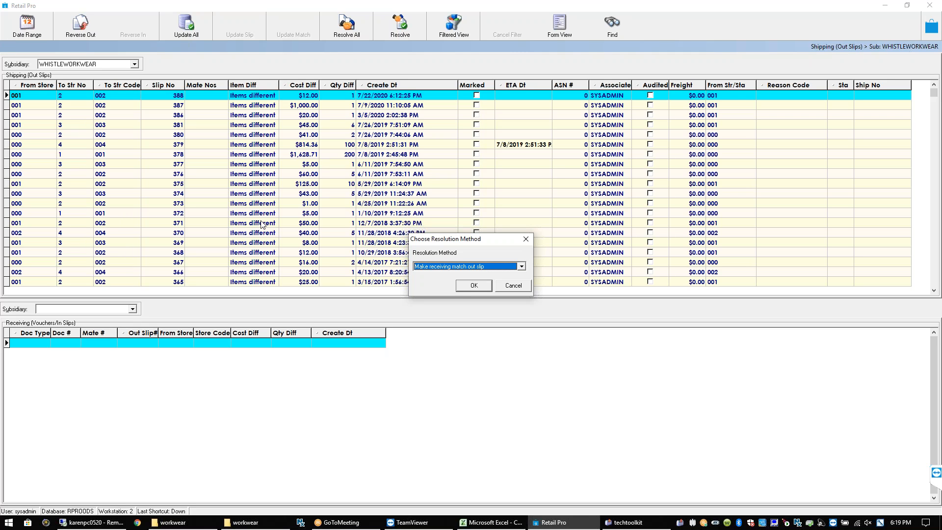
left_click(521, 266)
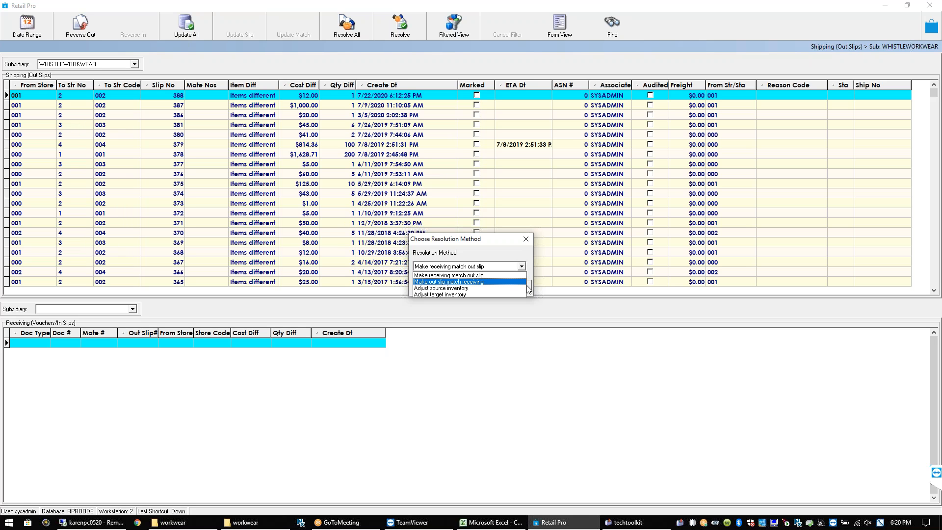
left_click(488, 282)
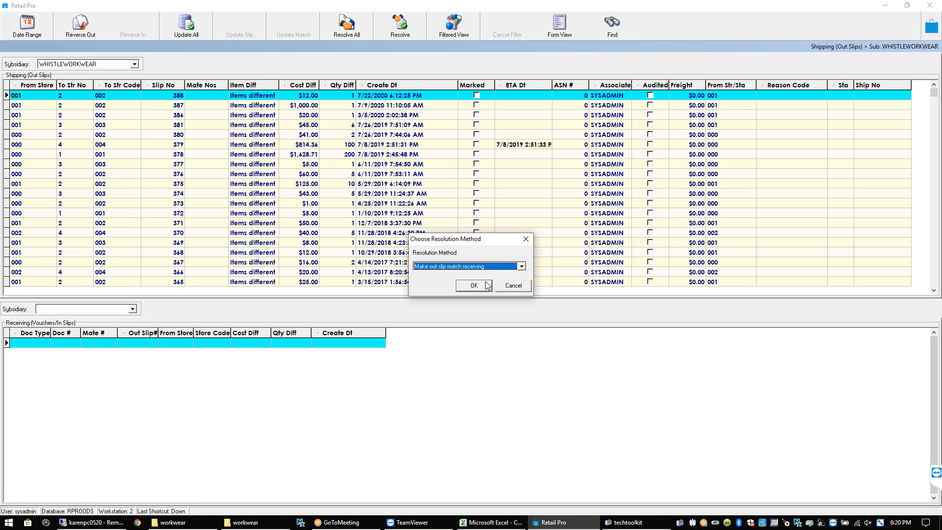
left_click(473, 287)
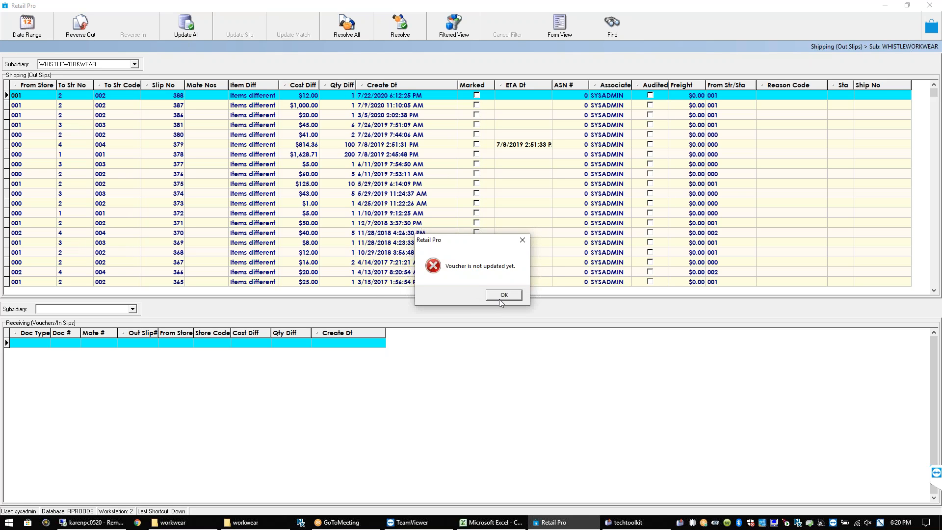
left_click(500, 299)
left_click(384, 184)
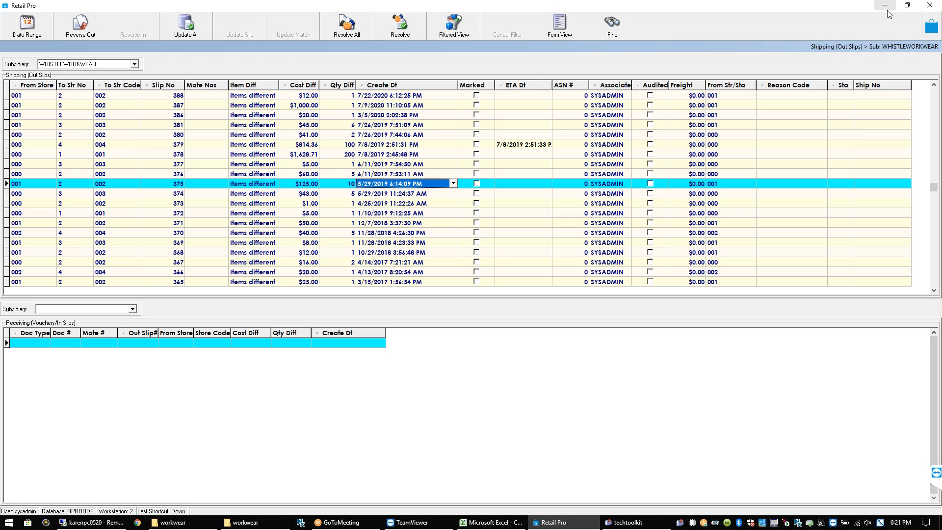
Return to the main screen and open TAYNO purchase order 2268 in Form View with its Chelsea boot line selected
left_click(932, 26)
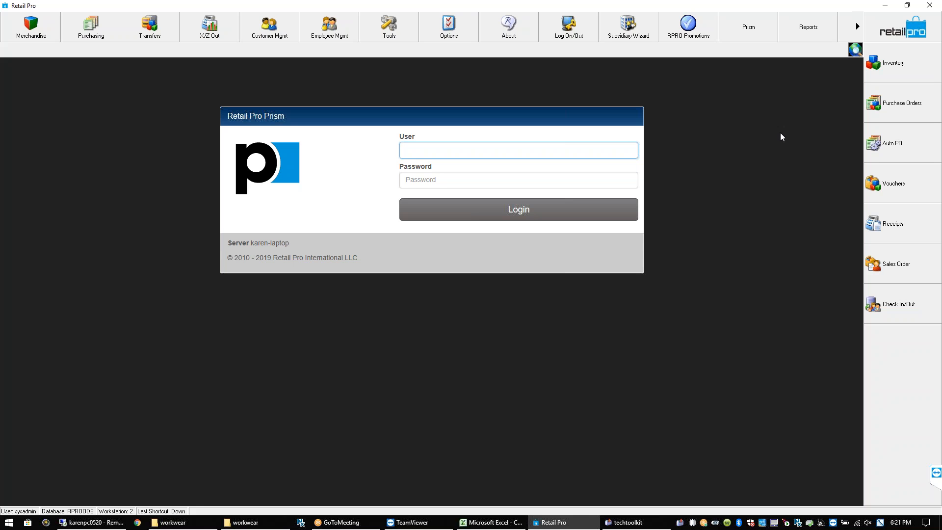
left_click(897, 109)
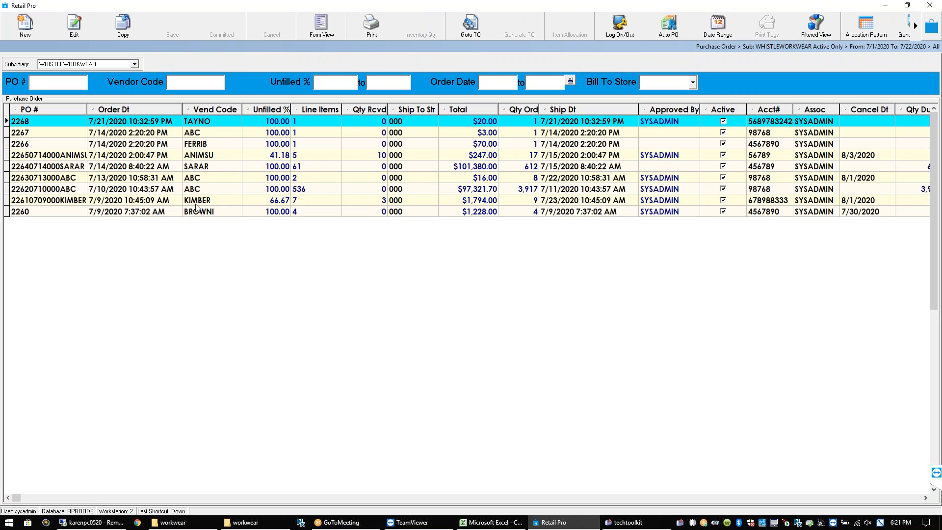
left_click(222, 122)
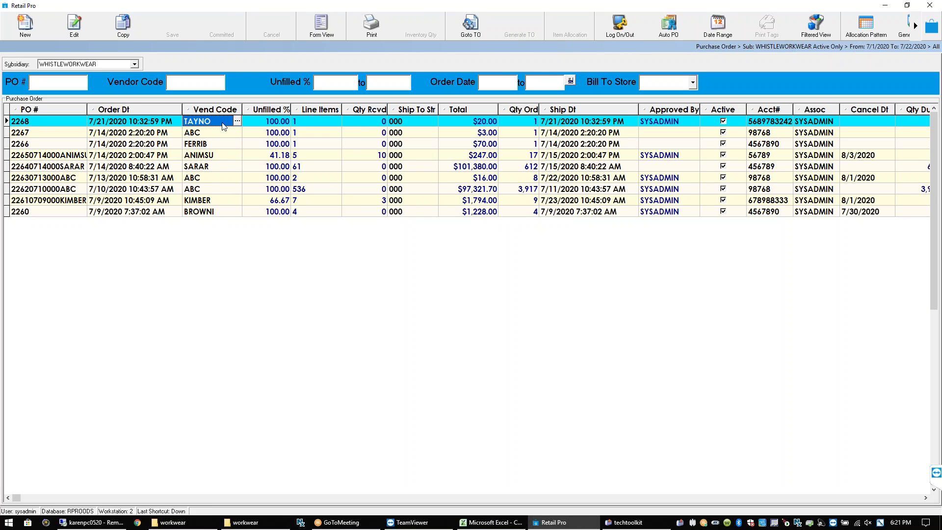
left_click(328, 34)
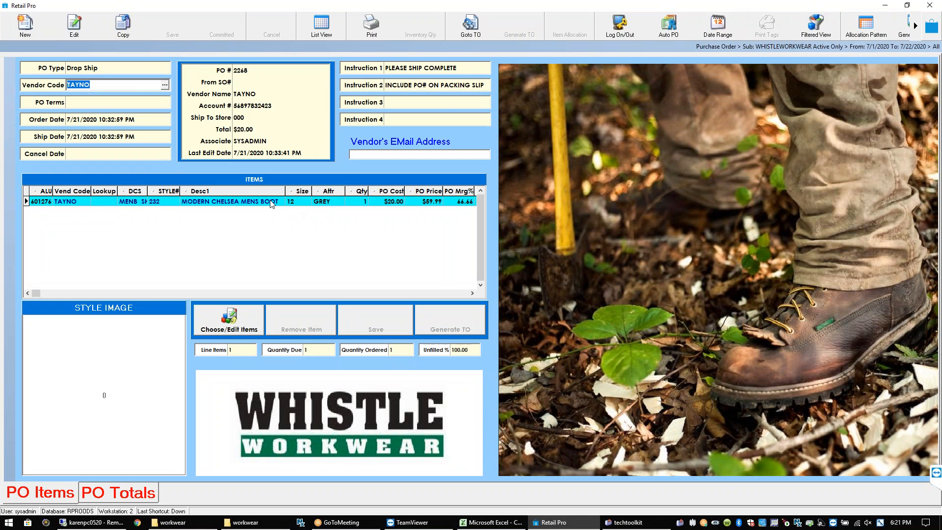
left_click(271, 203)
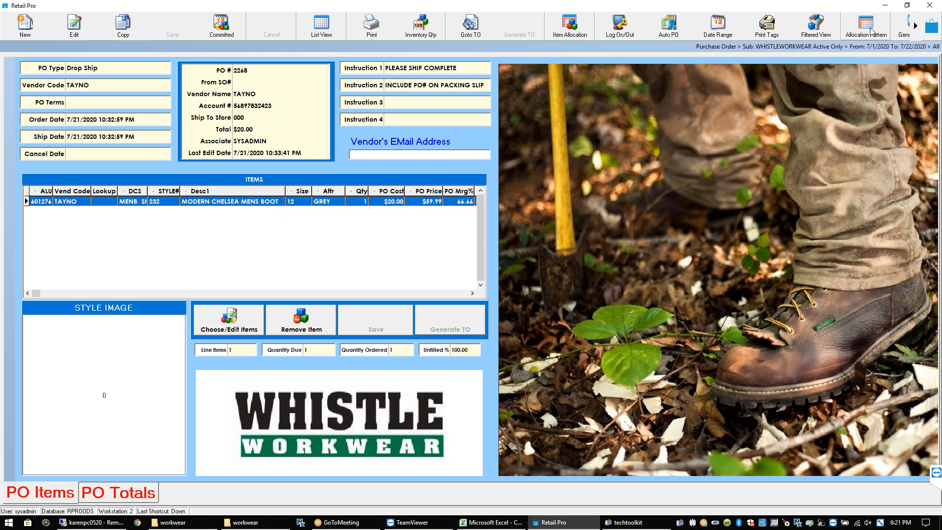
Allocate 1 Chelsea boot to STORE 3 and check for a linked transfer order
left_click(569, 25)
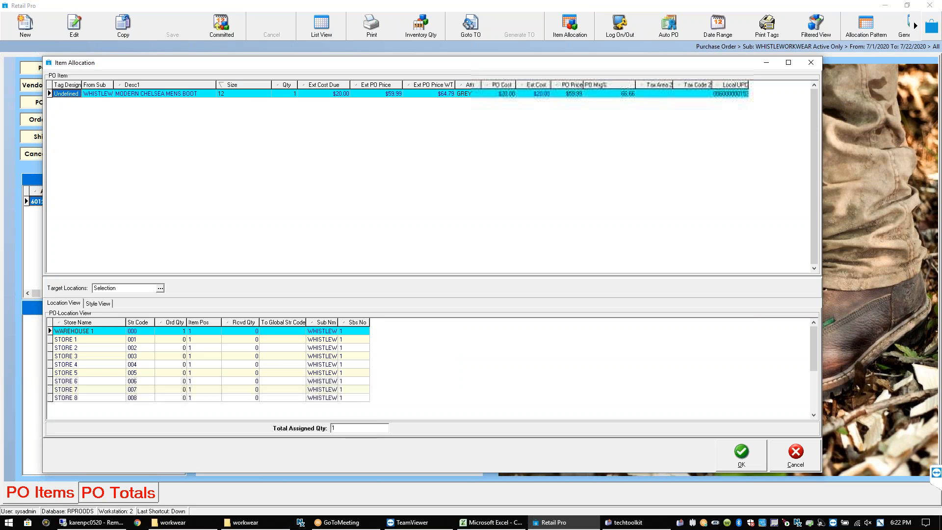
left_click(249, 95)
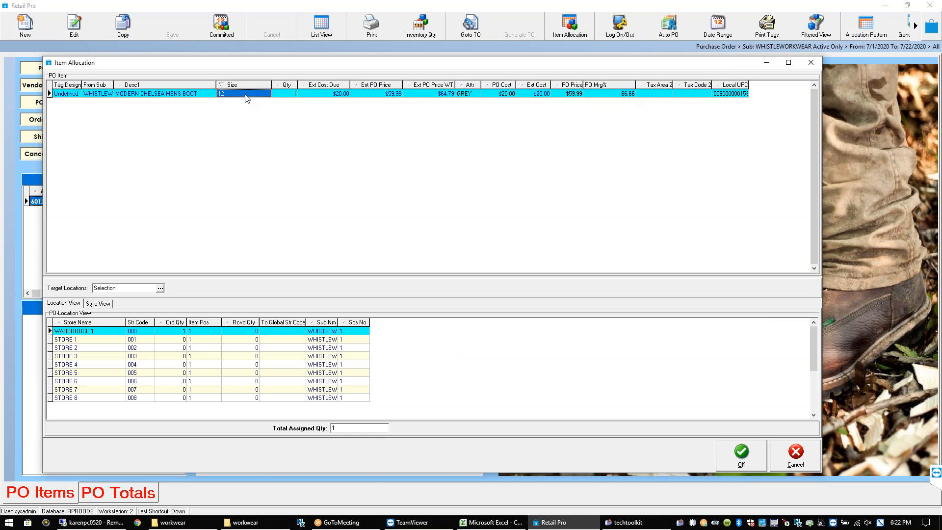
left_click(295, 95)
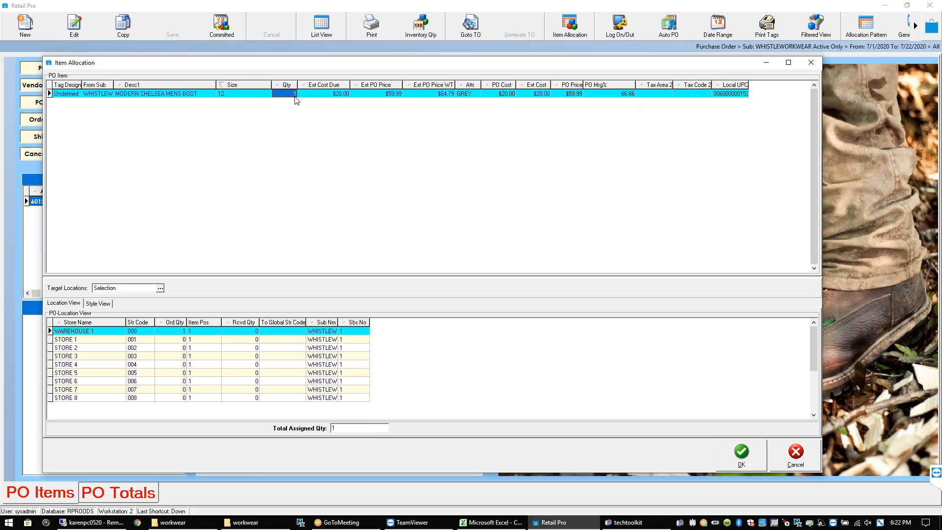
left_click(179, 359)
type("1")
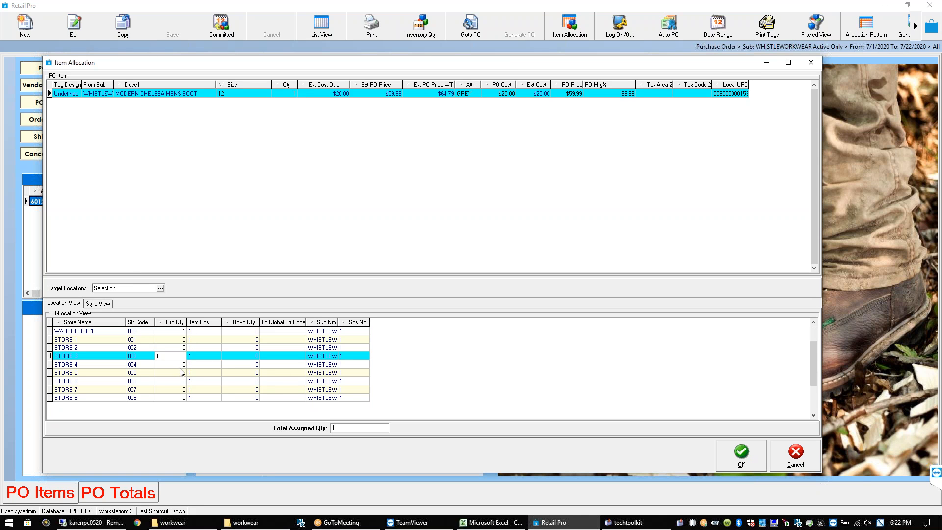
key("Down")
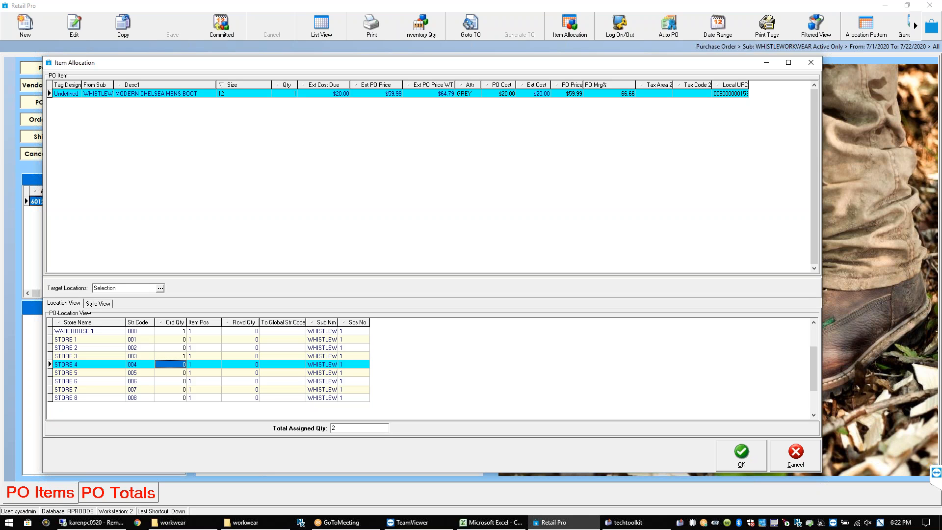
left_click(742, 460)
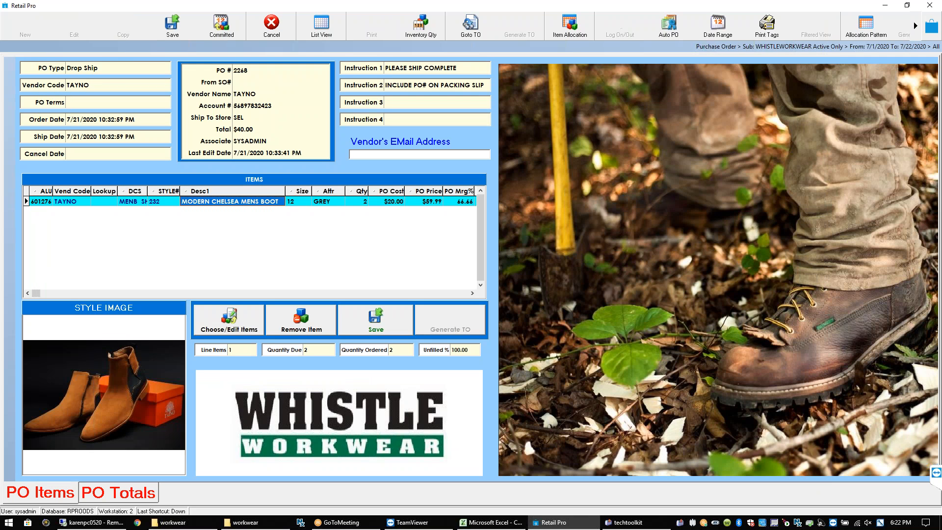
left_click(474, 34)
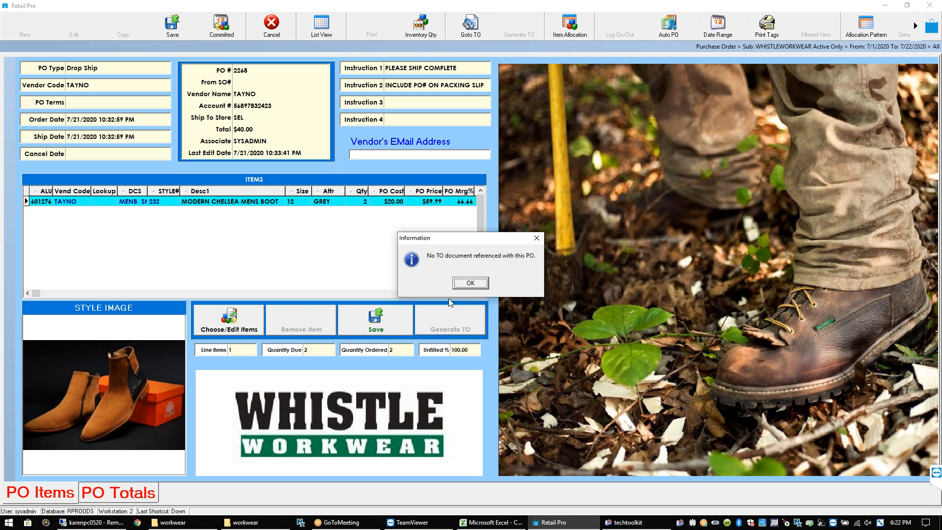
Dismiss the no-TO-document notice and save PO 2268, leaving the boot line unchanged
left_click(476, 285)
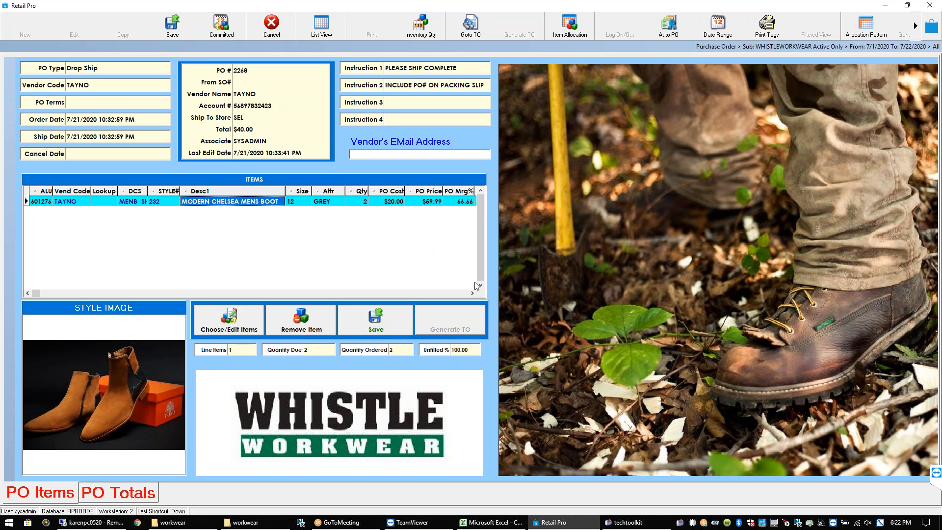
left_click(913, 27)
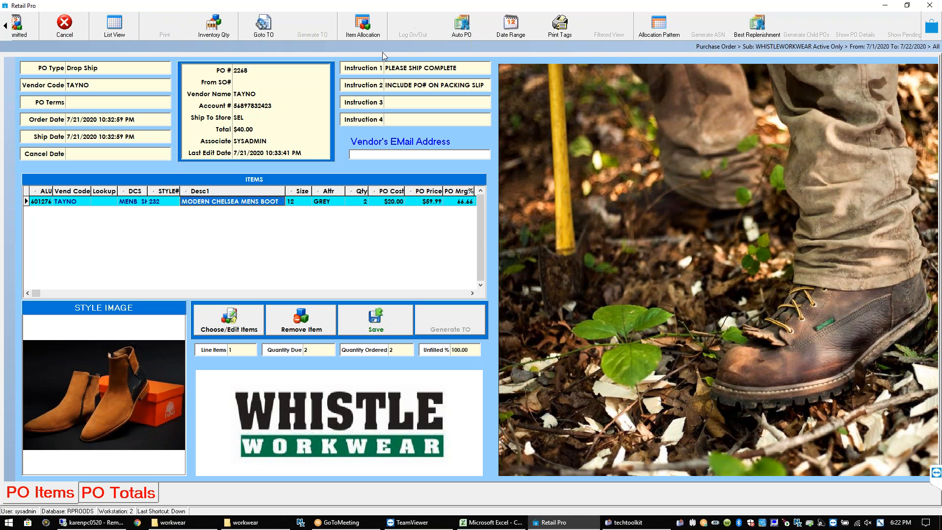
left_click(5, 27)
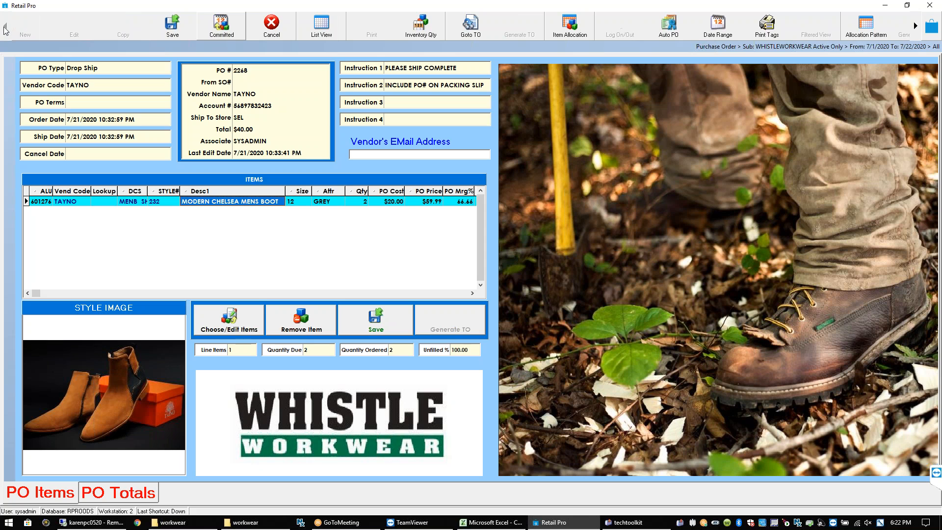
left_click(170, 25)
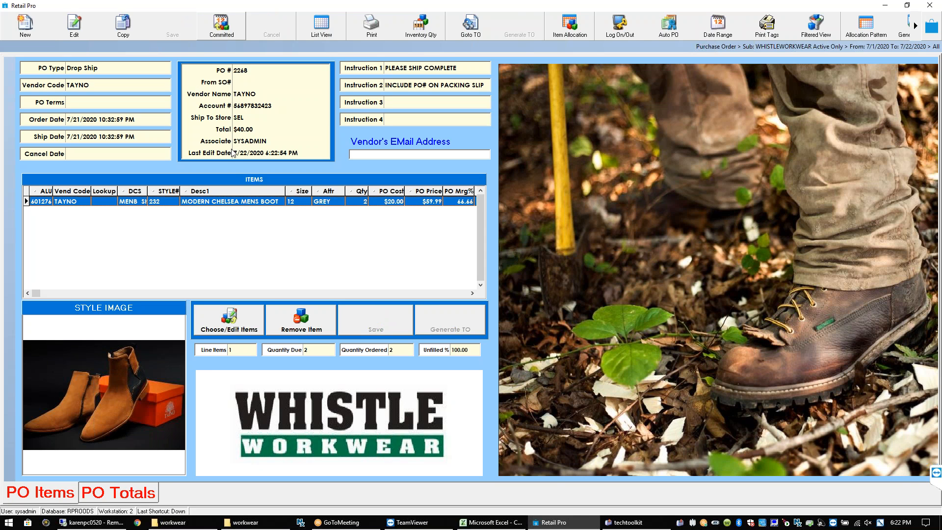
left_click(253, 202)
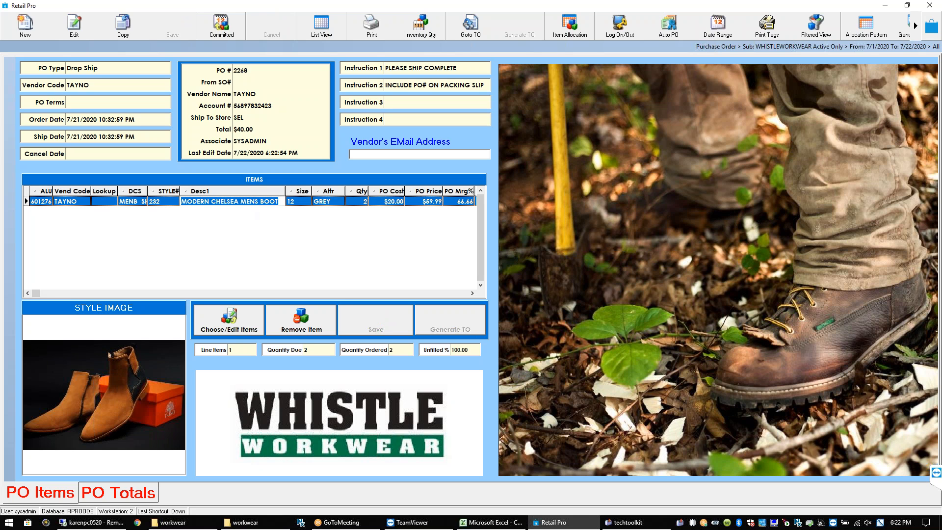
left_click(300, 205)
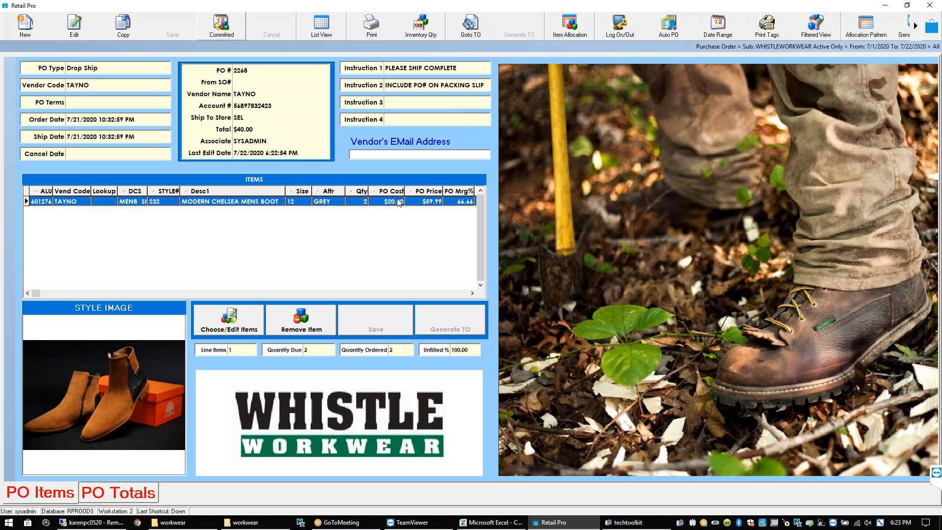
Change the boot's ordered quantity from 2 to 6 and save purchase order 2268
left_click(78, 34)
left_click(359, 202)
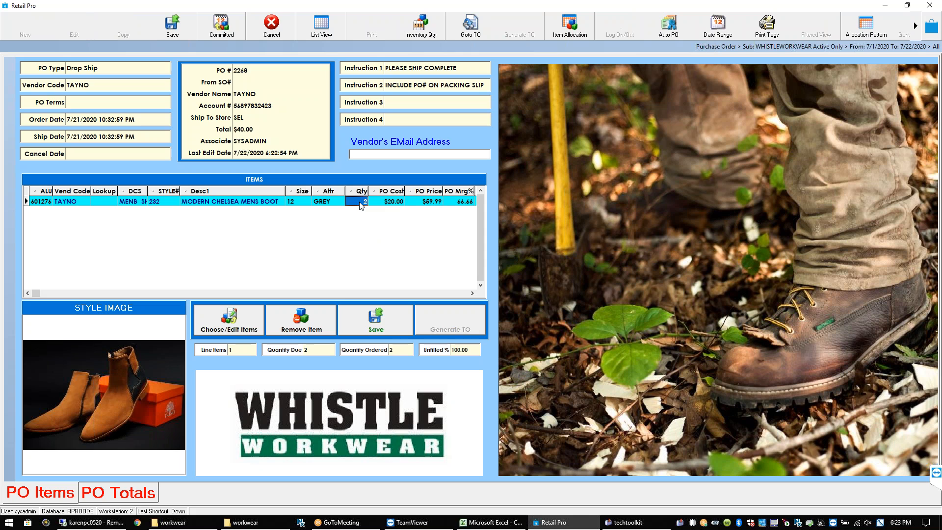
left_click(359, 201)
type("6")
left_click(382, 202)
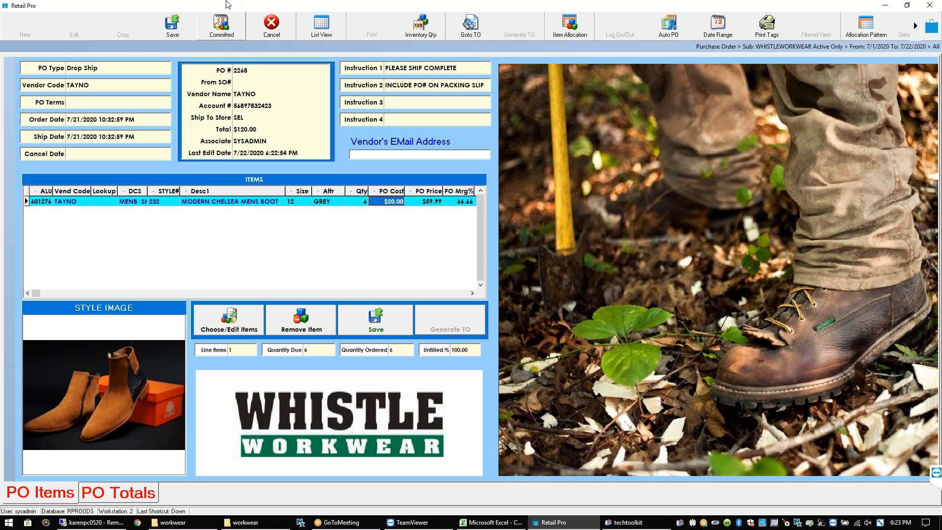
left_click(172, 25)
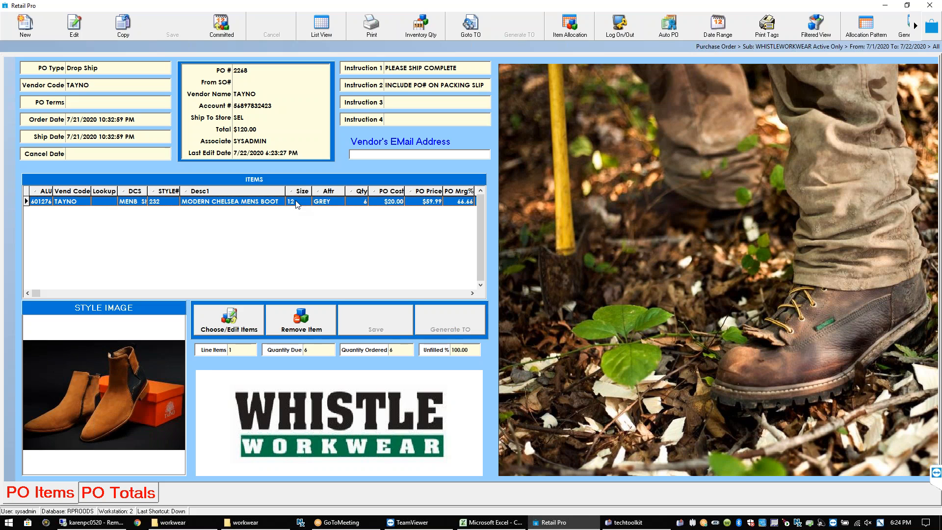
left_click(570, 33)
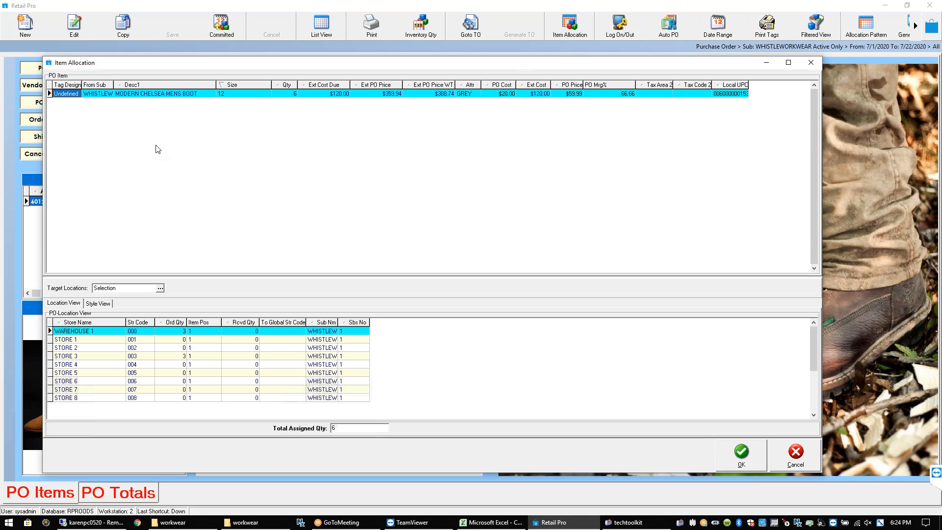
Enter an Ord Qty of 1 for STORE 1, STORE 2 and STORE 3, leaving 3 at Warehouse 1
left_click(296, 95)
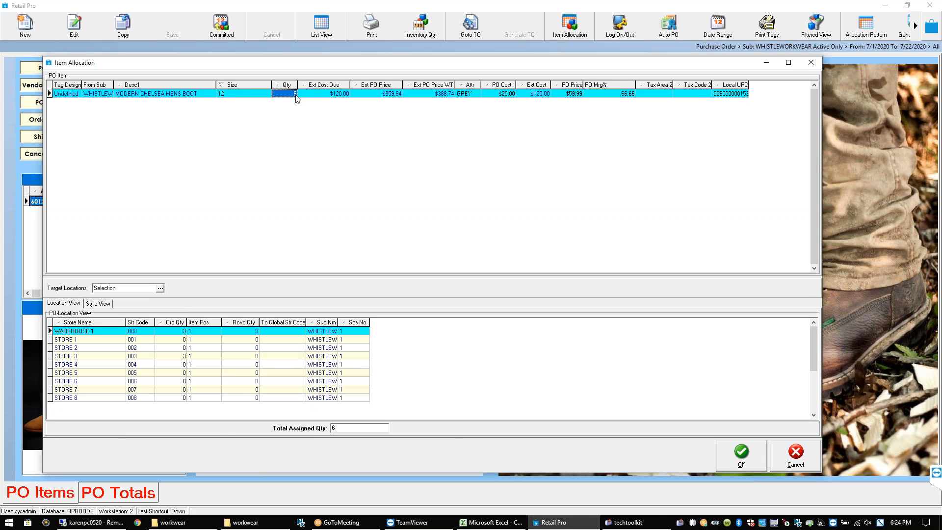
left_click(181, 342)
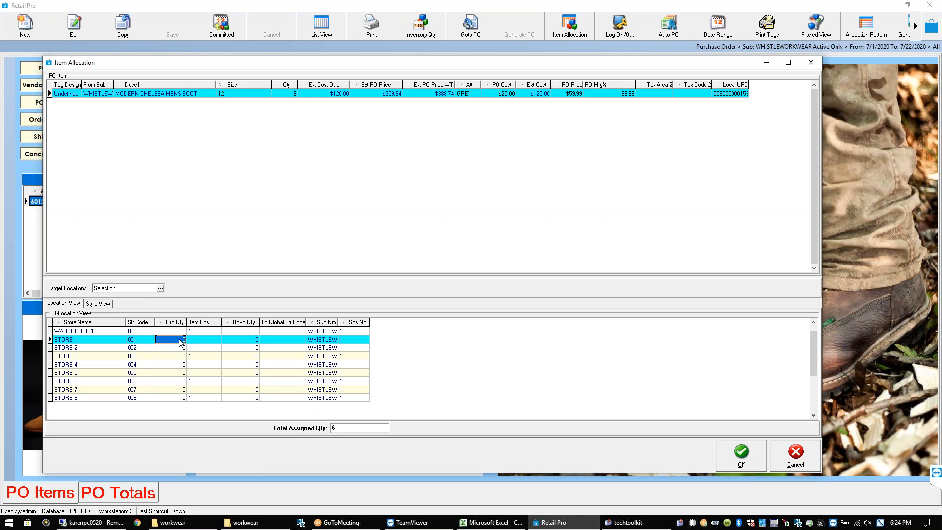
type("1")
key("Down")
type("1")
key("Down")
type("1")
key("Down")
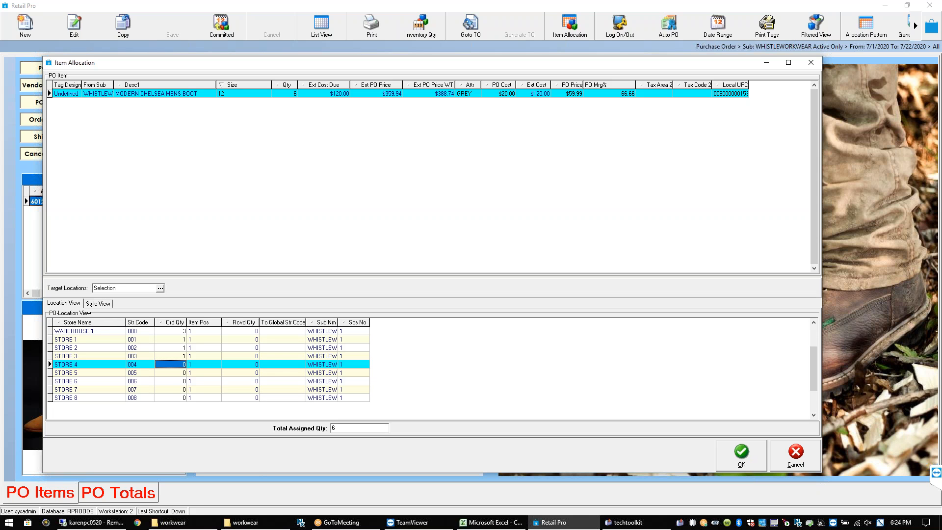
left_click(174, 349)
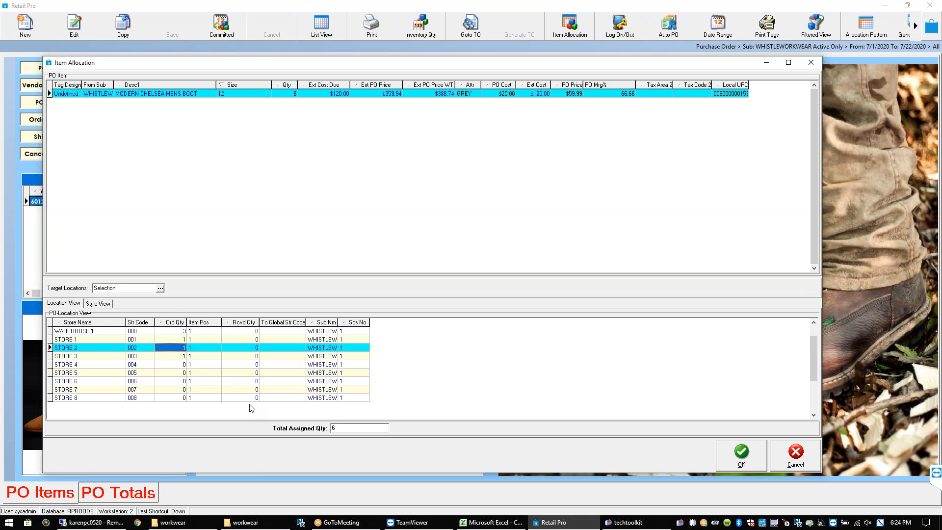
left_click(104, 304)
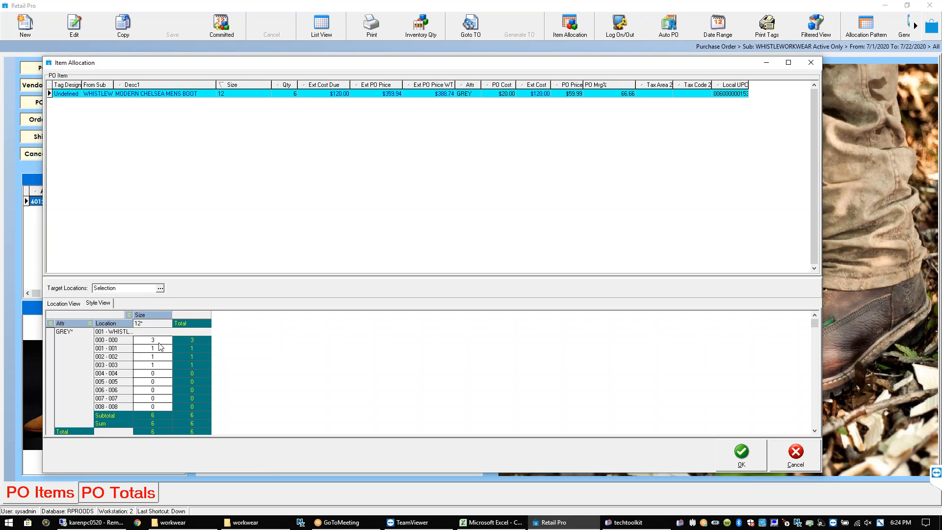
Review the Style View matrix, regroup it by location and colour, and accept the 3/1/1/1 allocation
left_click(159, 349)
left_click(160, 366)
key("Down")
key("Page_Down")
left_click_drag(75, 332, 105, 327)
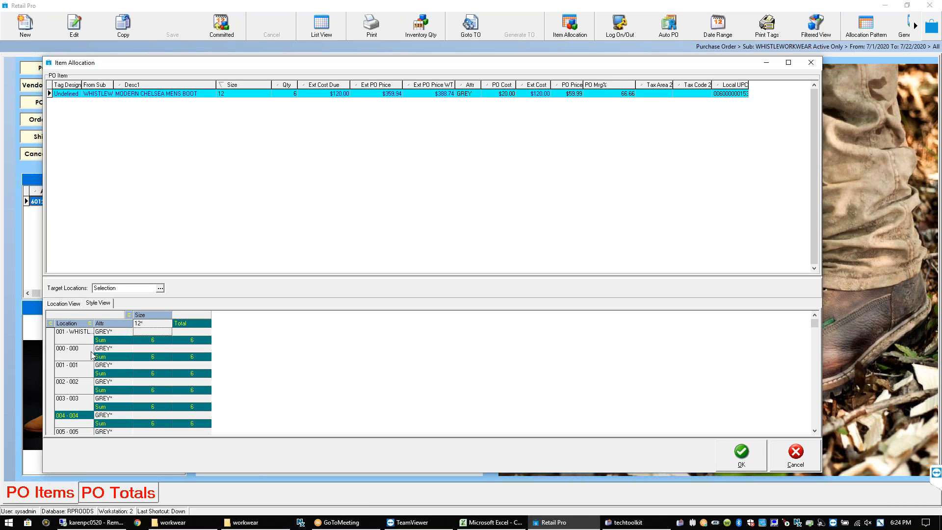
left_click_drag(114, 322, 57, 322)
left_click(163, 367)
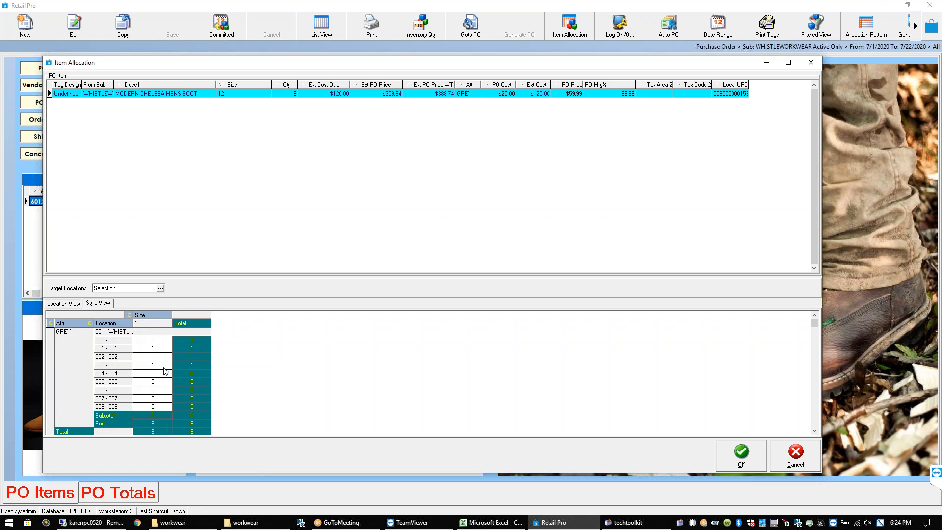
left_click(164, 368)
left_click(740, 454)
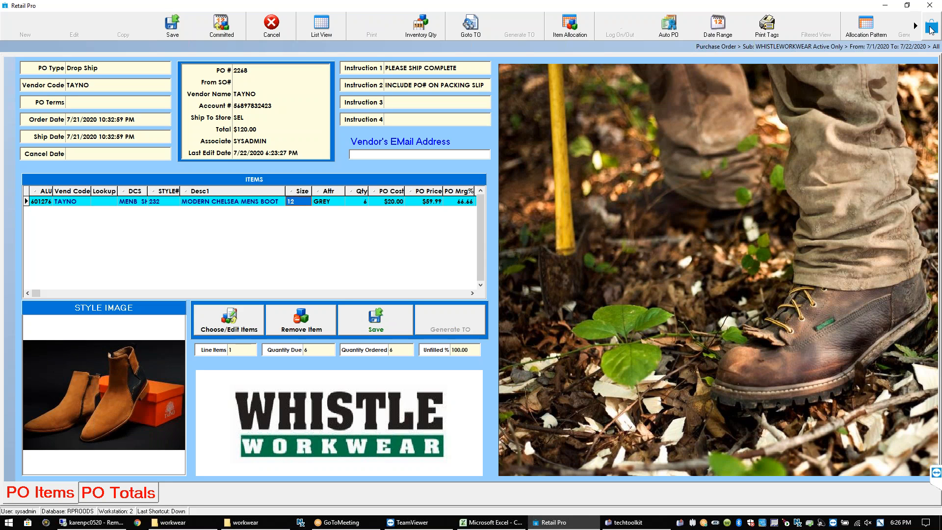
Close PO 2268, look over the Transfers menu without choosing anything, and open the Inventory list
left_click(930, 29)
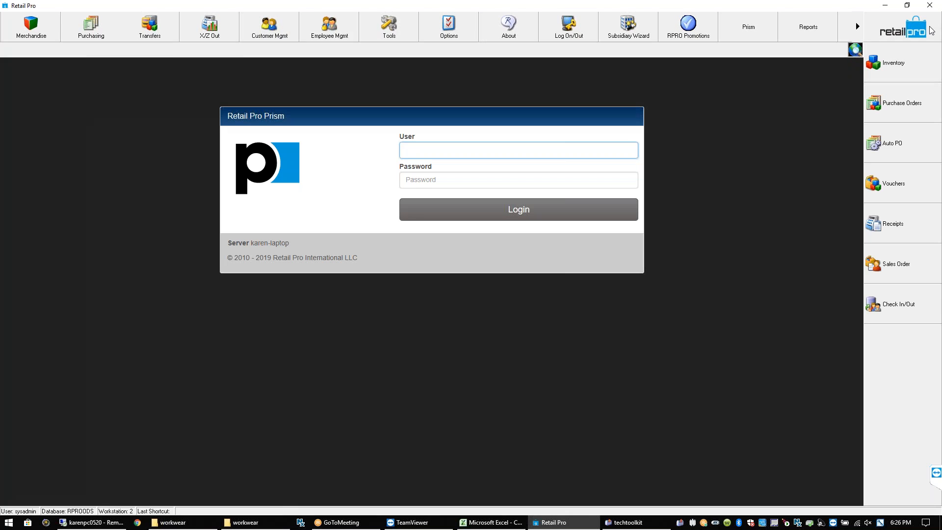
left_click(150, 41)
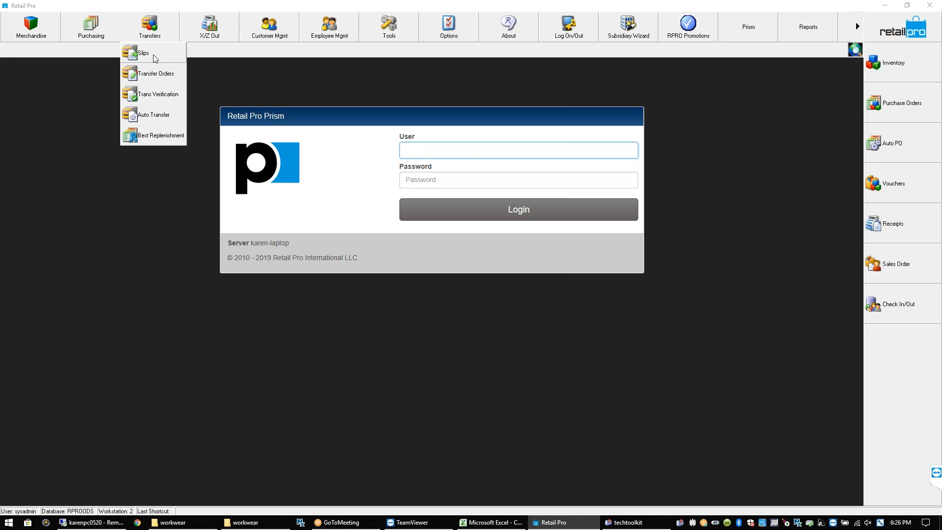
left_click(231, 71)
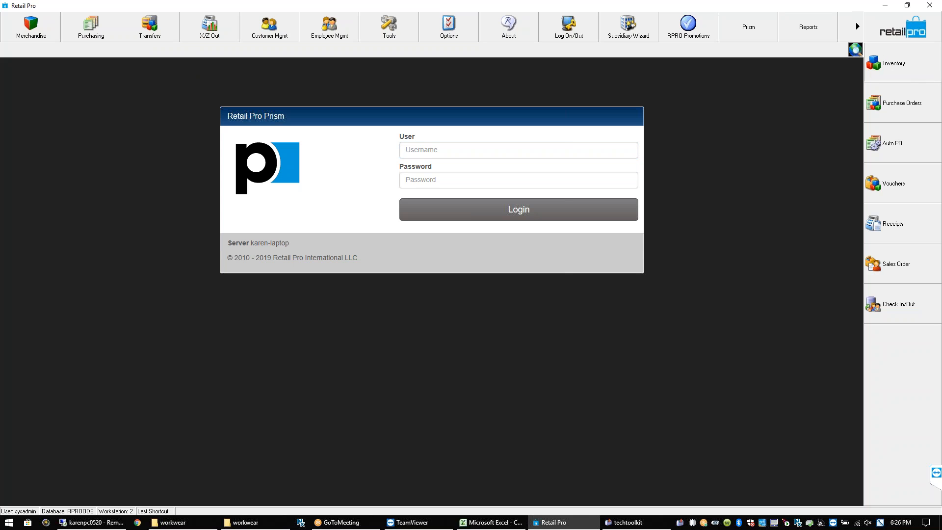
left_click(888, 63)
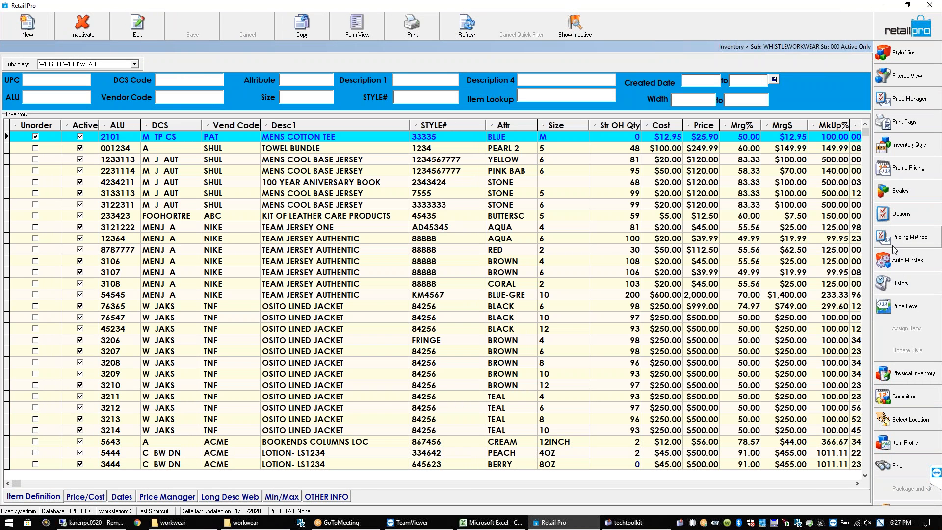
Check the Mens Cotton Tee's on-hand quantities for Company, Warehouse 1, Store 1 and Store 2, then close the window
left_click(917, 148)
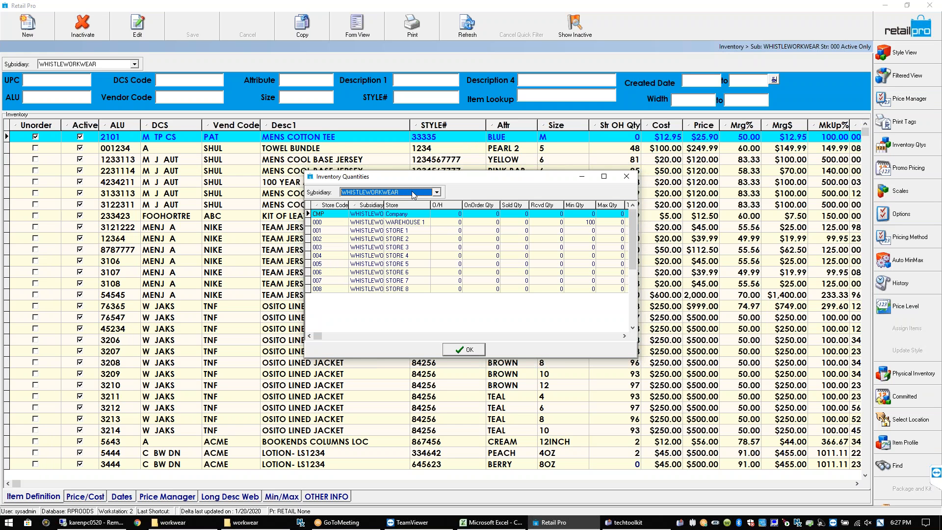
left_click(381, 215)
left_click(398, 214)
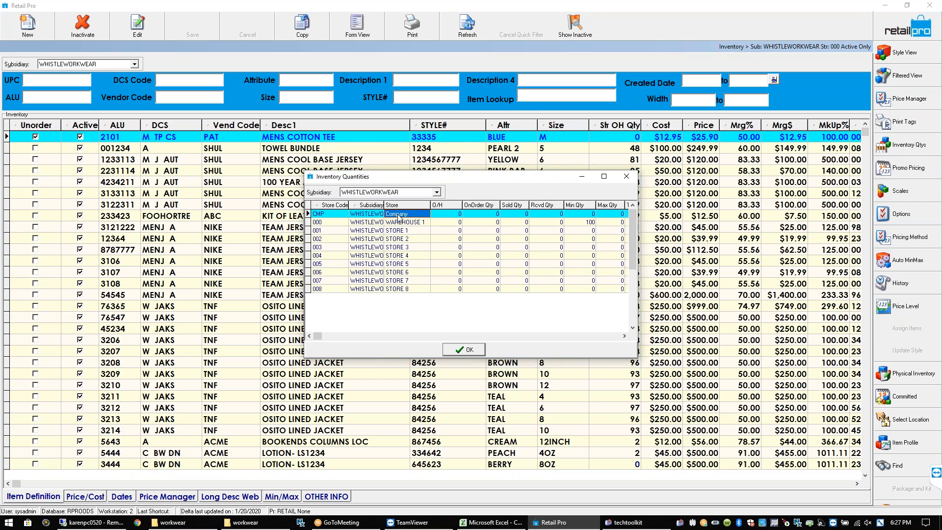
left_click(459, 215)
left_click(444, 223)
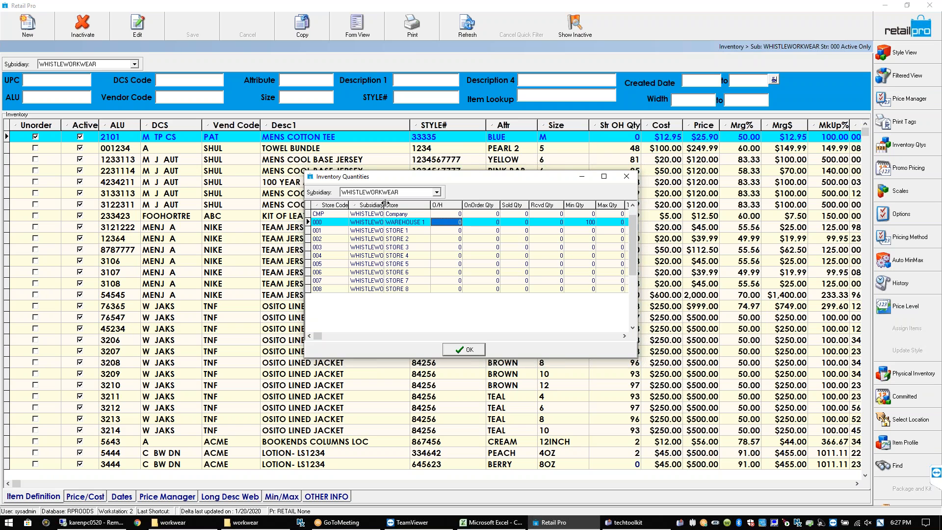
left_click_drag(385, 205, 411, 204)
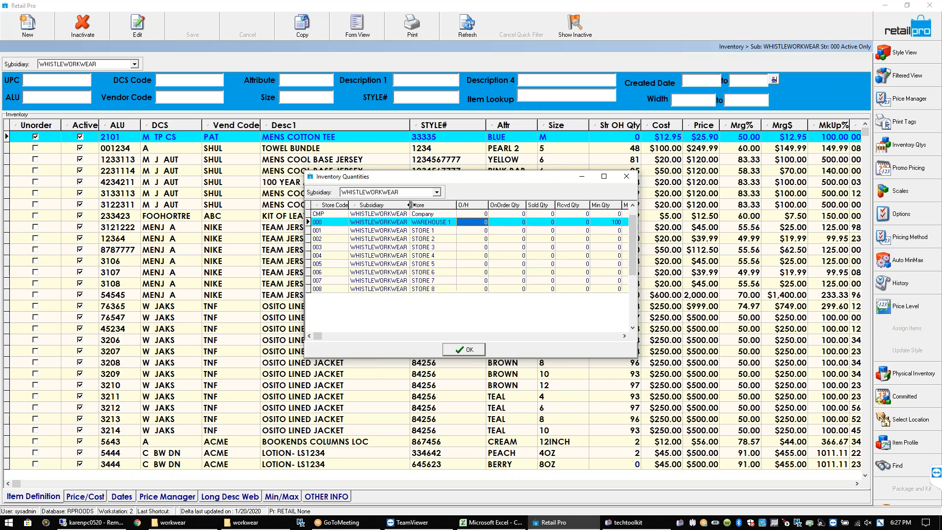
left_click(467, 233)
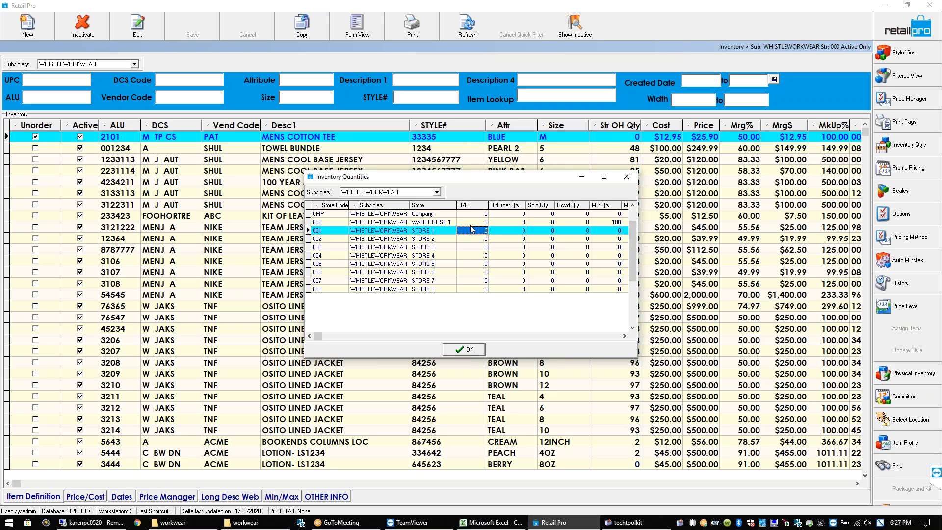
left_click(470, 224)
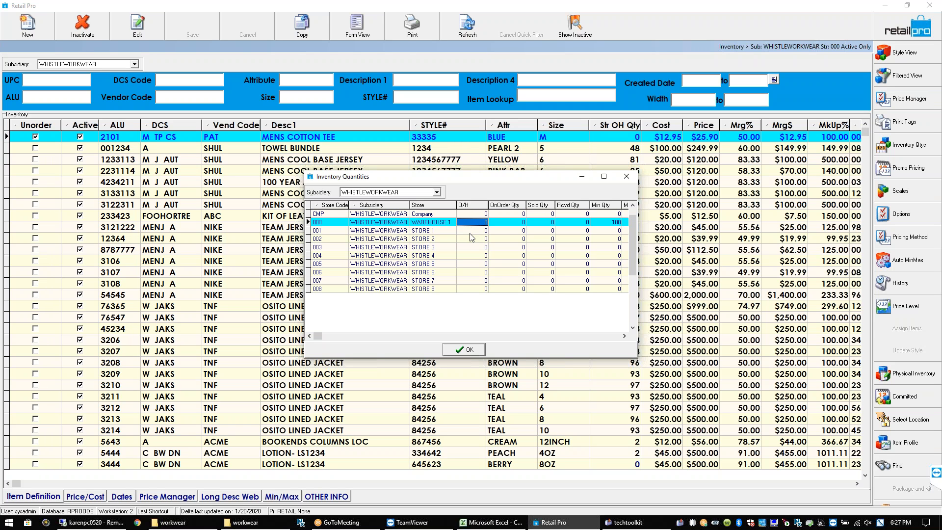
left_click(471, 232)
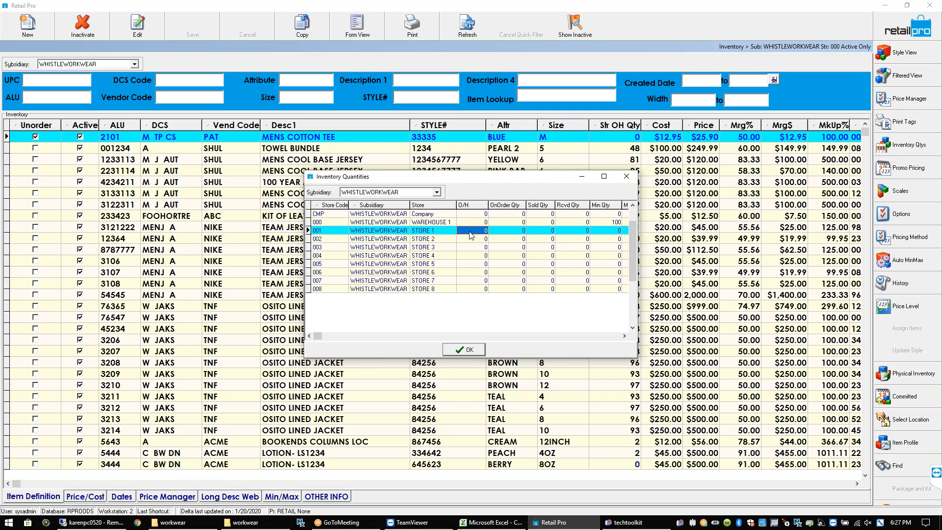
left_click(470, 240)
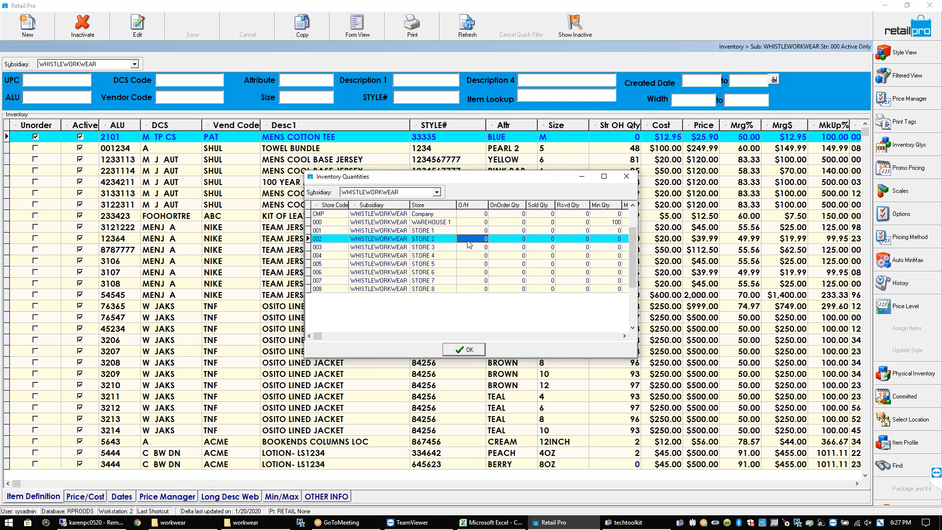
left_click(627, 177)
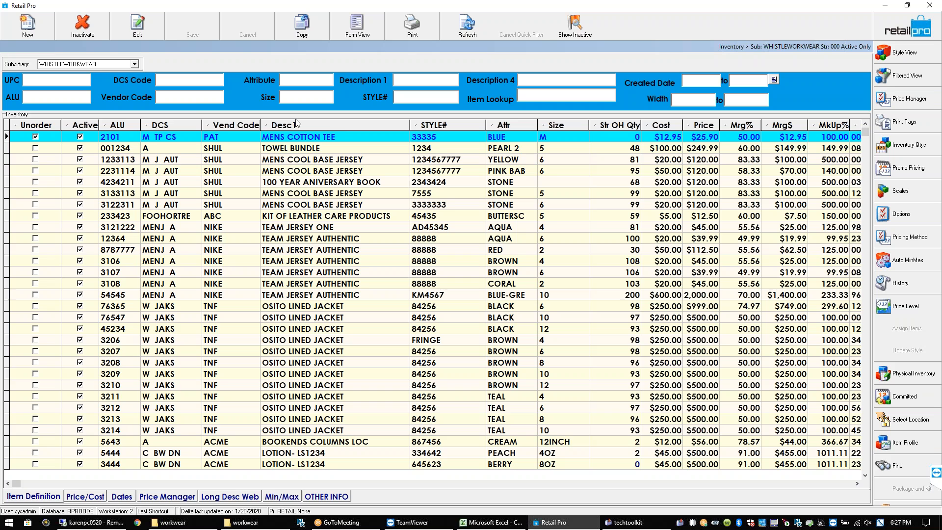
Filter inventory to vendor KUHL and check store on-hand quantities for Firefly Jacket Two items 004455, 004435, 004441 and 004436
type("KUHL")
key("Return")
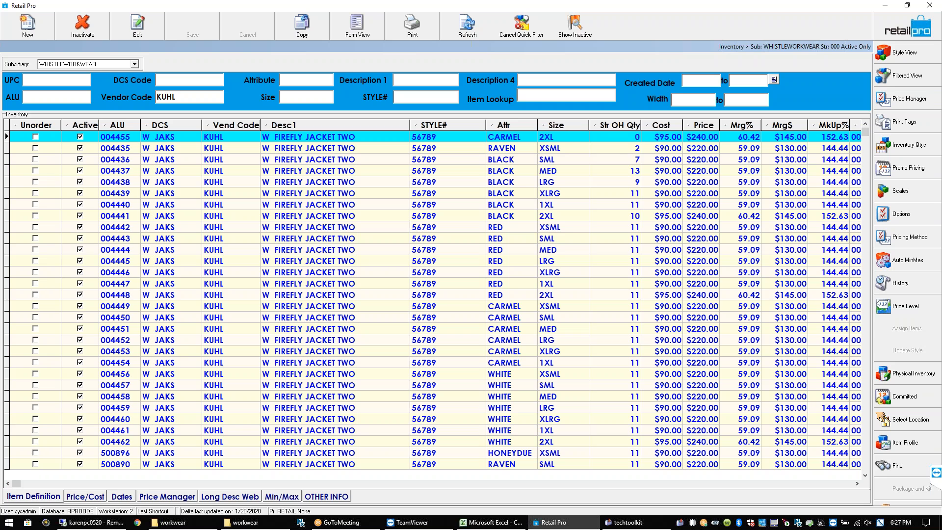
left_click(610, 141)
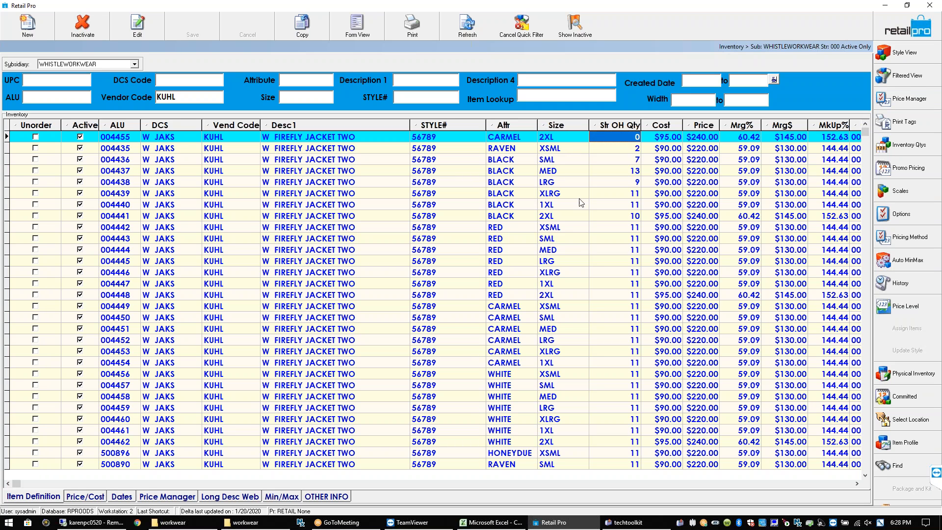
left_click(625, 148)
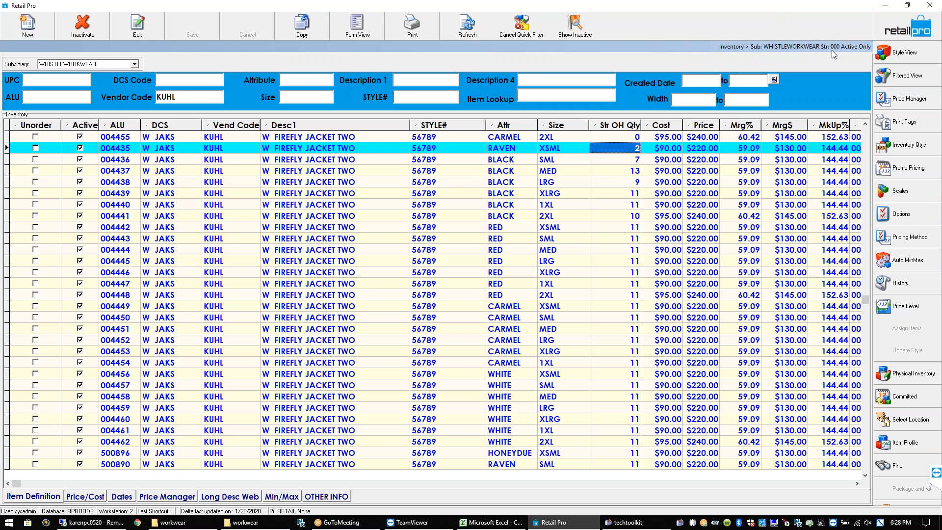
left_click(623, 215)
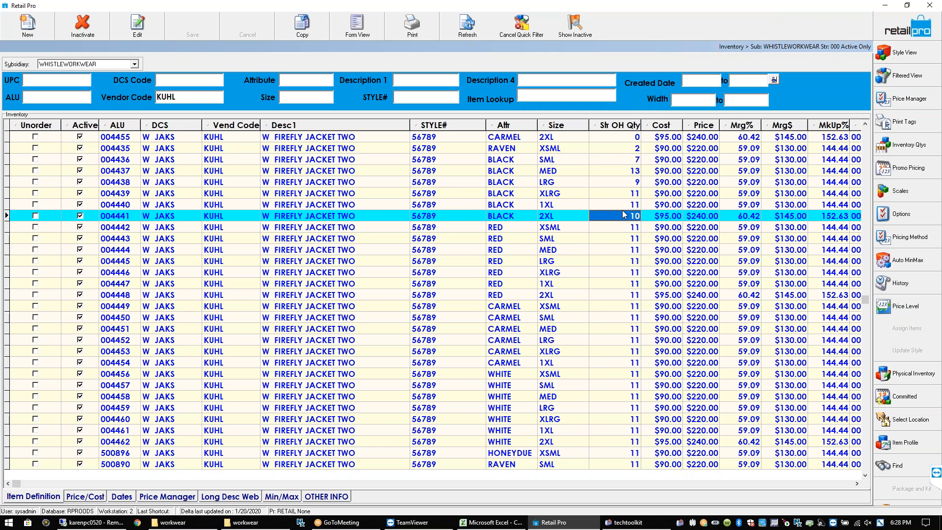
left_click(621, 162)
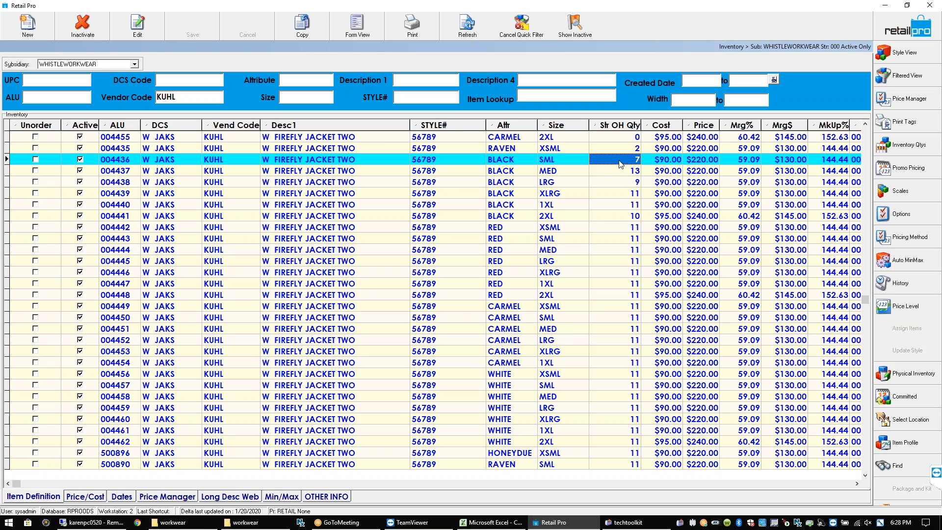
left_click(623, 137)
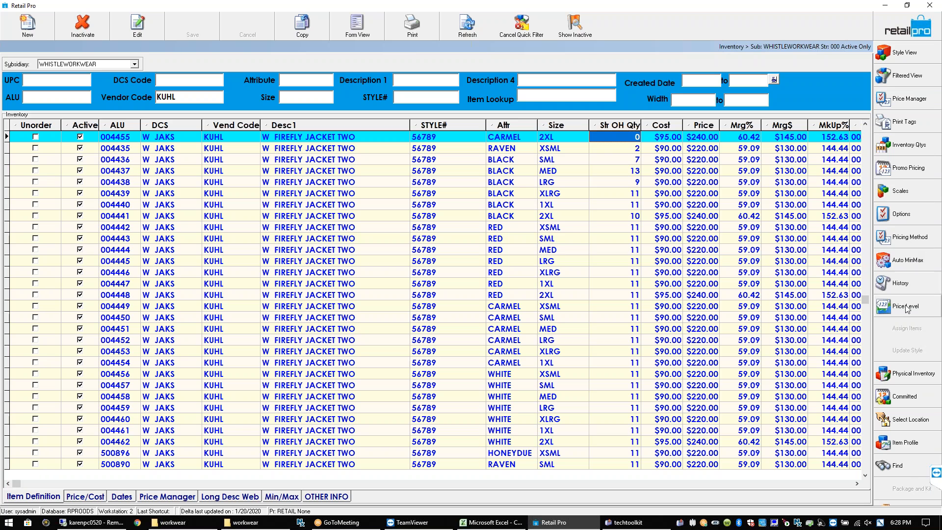
Switch the current store to 001 - STORE 1 and confirm the Firefly Jacket variants show 0 on hand
left_click(899, 423)
left_click_drag(256, 141, 567, 180)
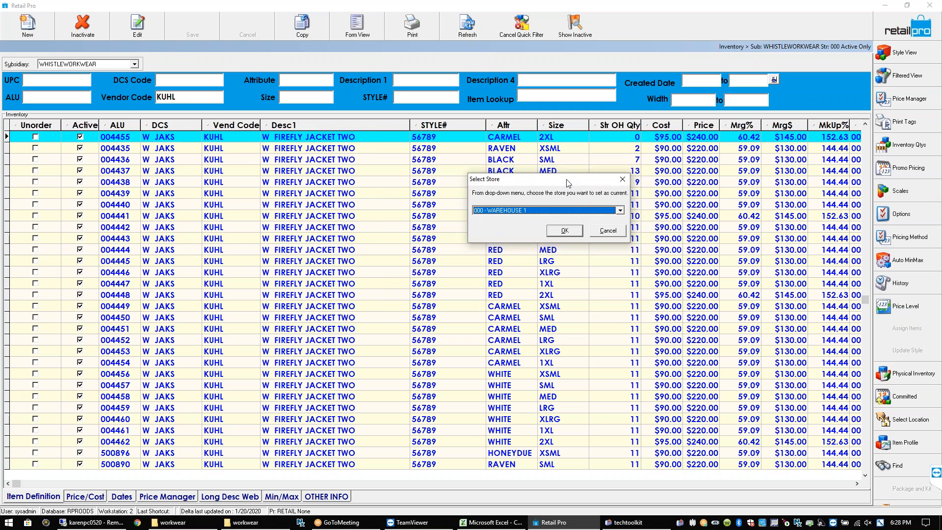
left_click(620, 211)
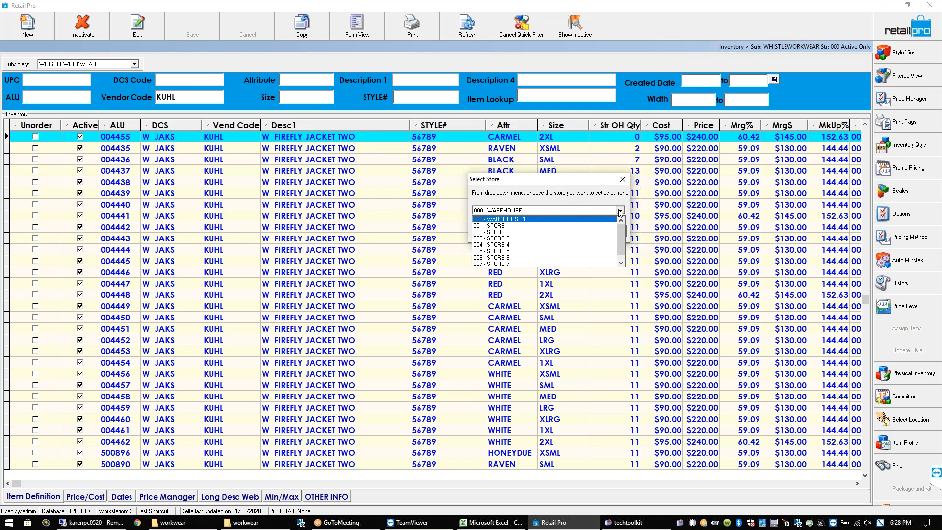
left_click(577, 226)
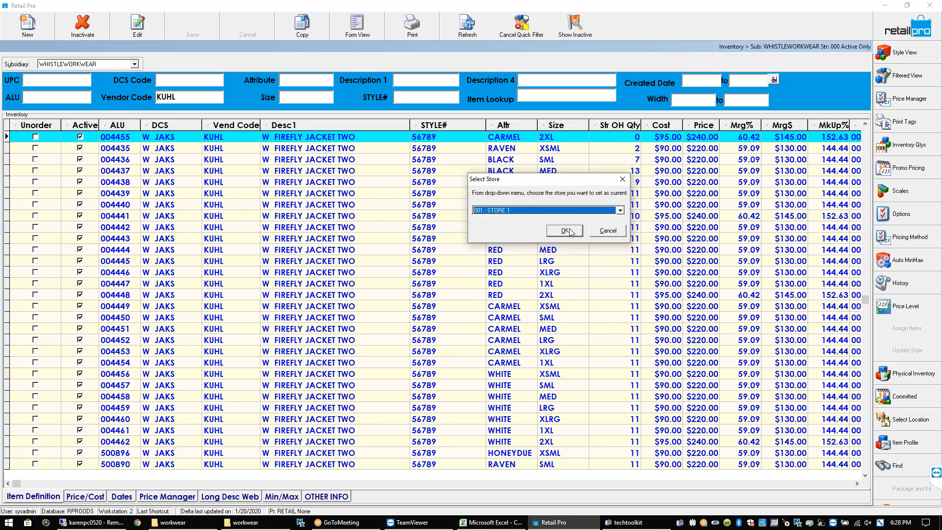
left_click(566, 230)
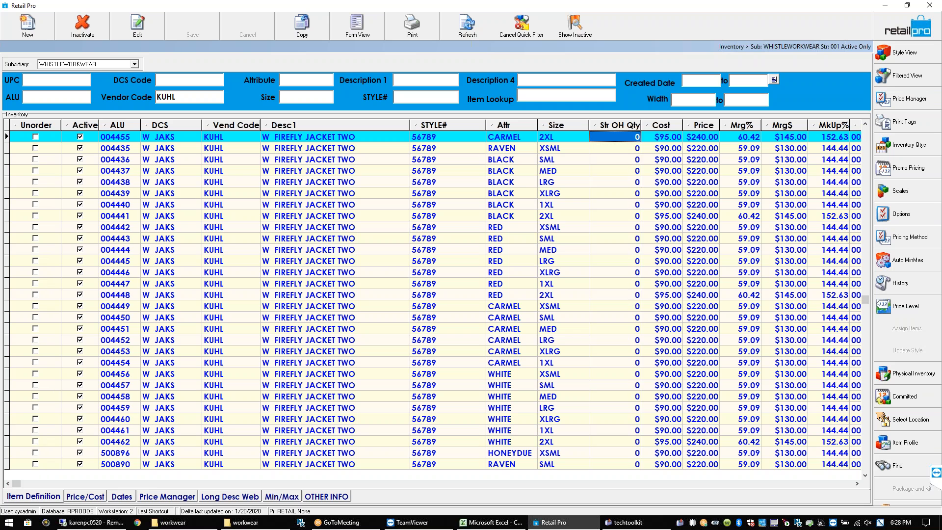
left_click(634, 186)
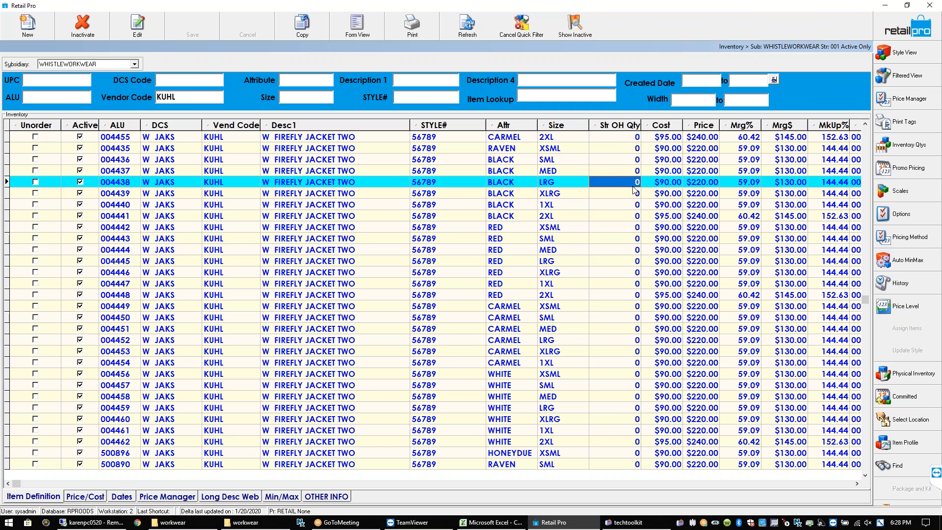
left_click(618, 140)
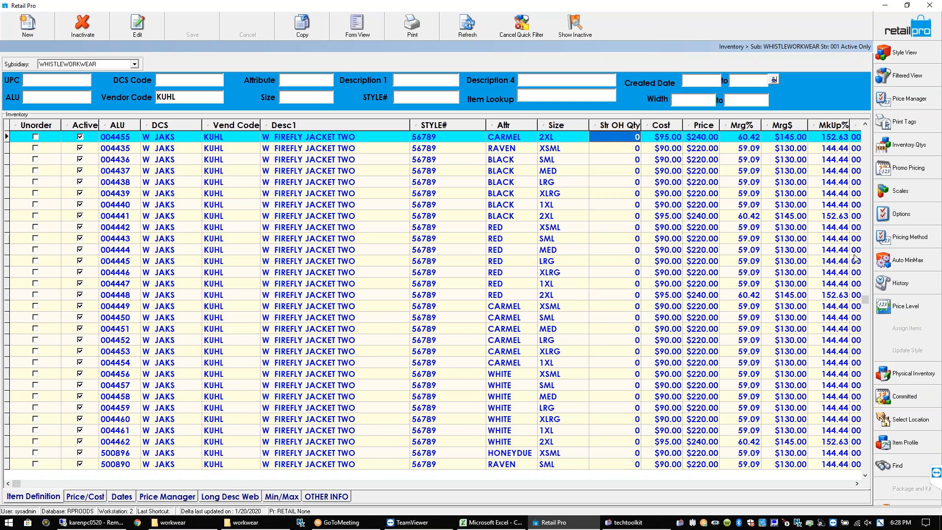
Switch the current store to 002 - STORE 2, check its zero quantities, and exit inventory
left_click(895, 425)
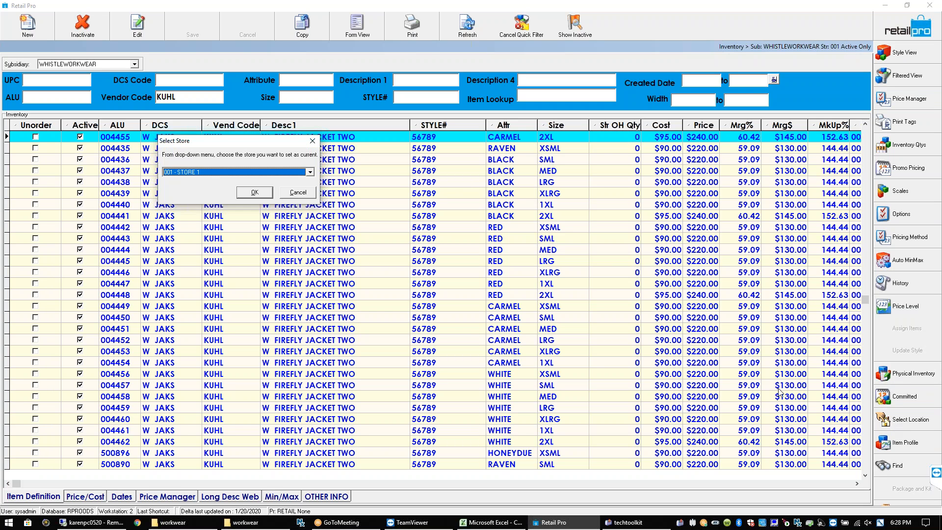
left_click_drag(289, 141, 508, 185)
left_click(551, 215)
left_click(443, 230)
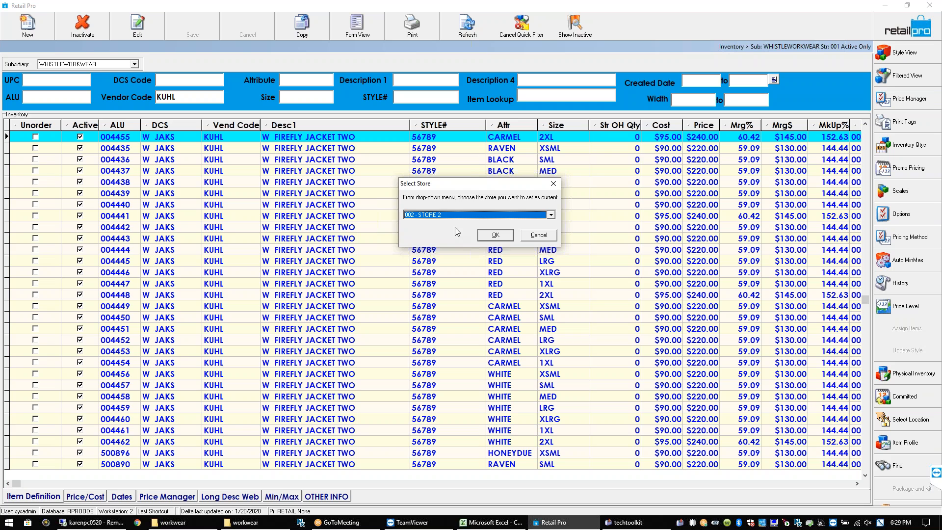
left_click(495, 235)
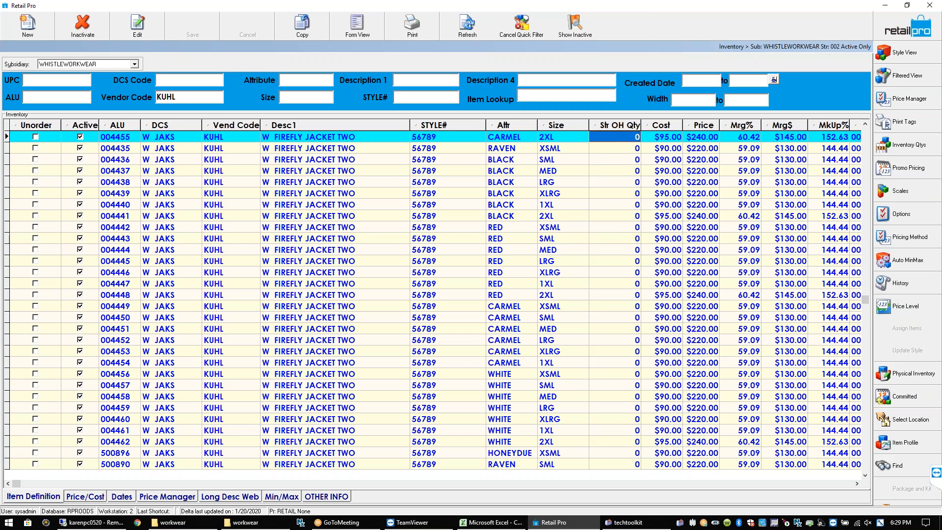
key("Return")
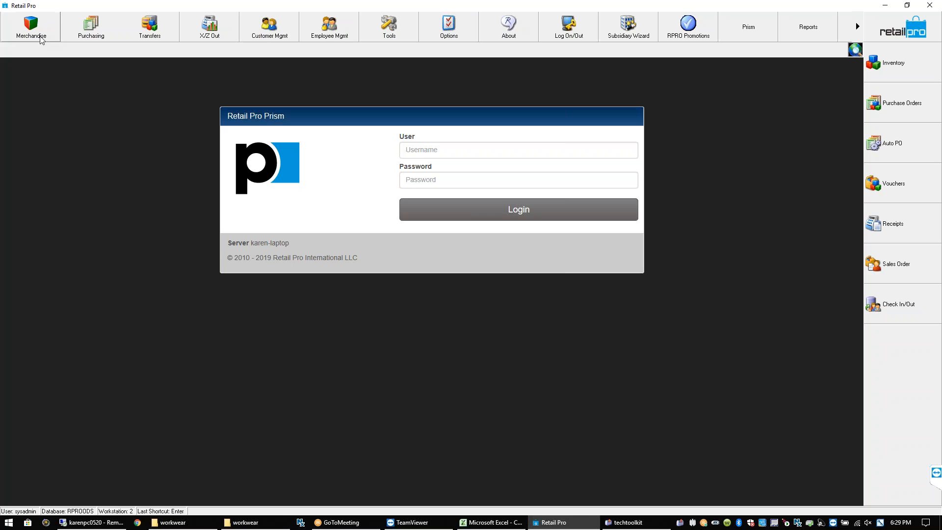
Open System Preferences at Local Preferences > Stores > General
left_click(443, 28)
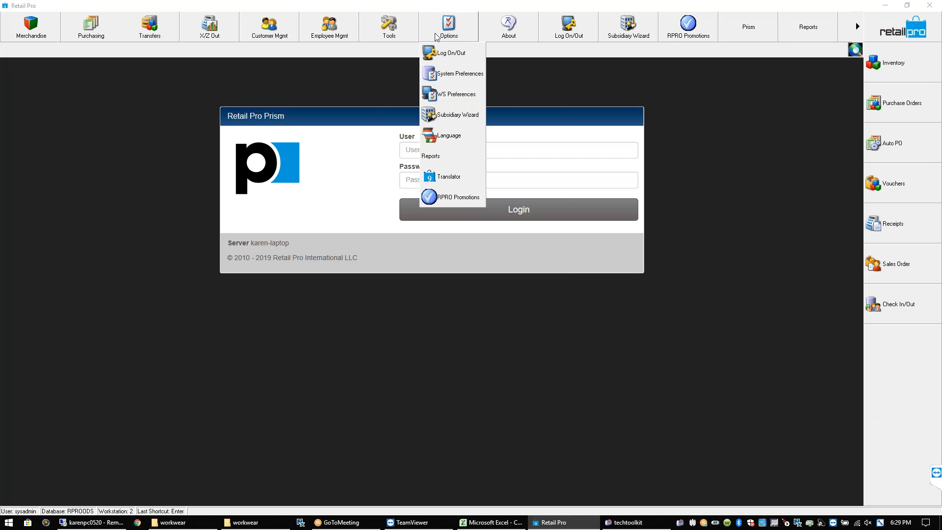
left_click(449, 74)
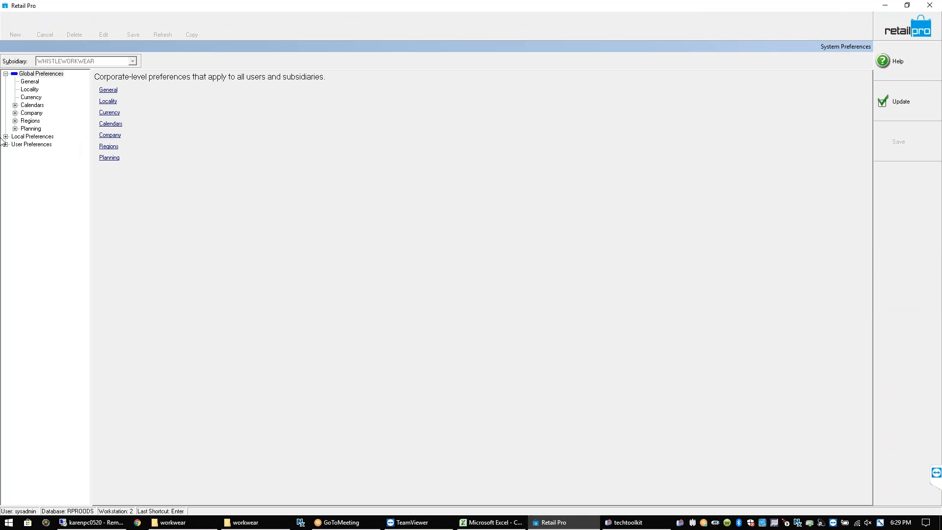
left_click(6, 137)
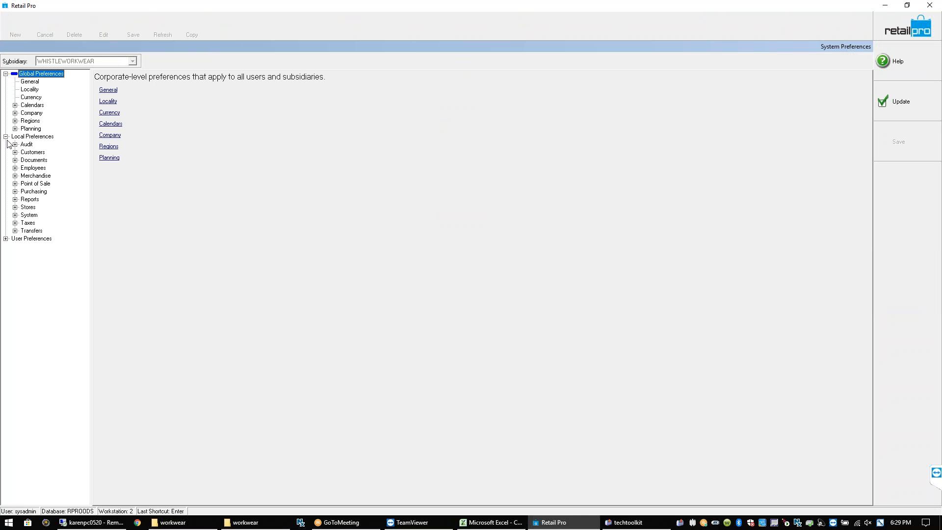
left_click(15, 207)
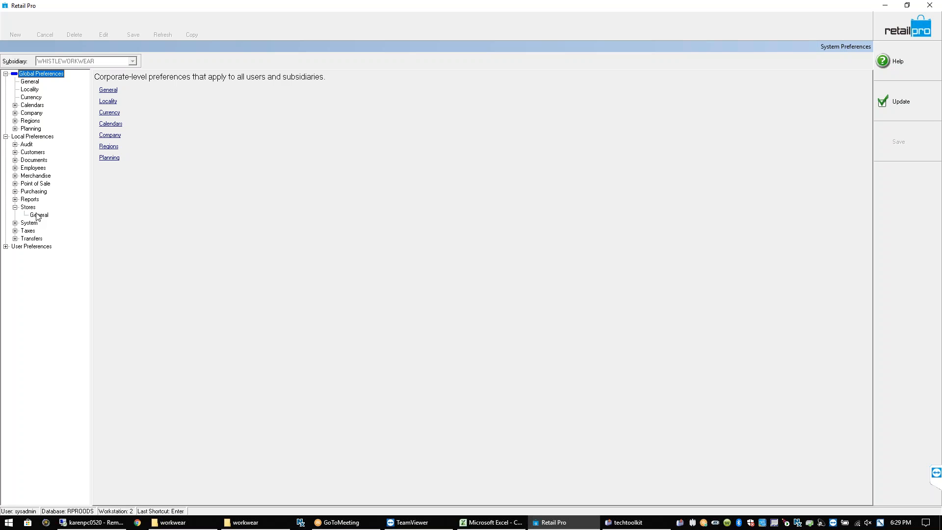
left_click(38, 215)
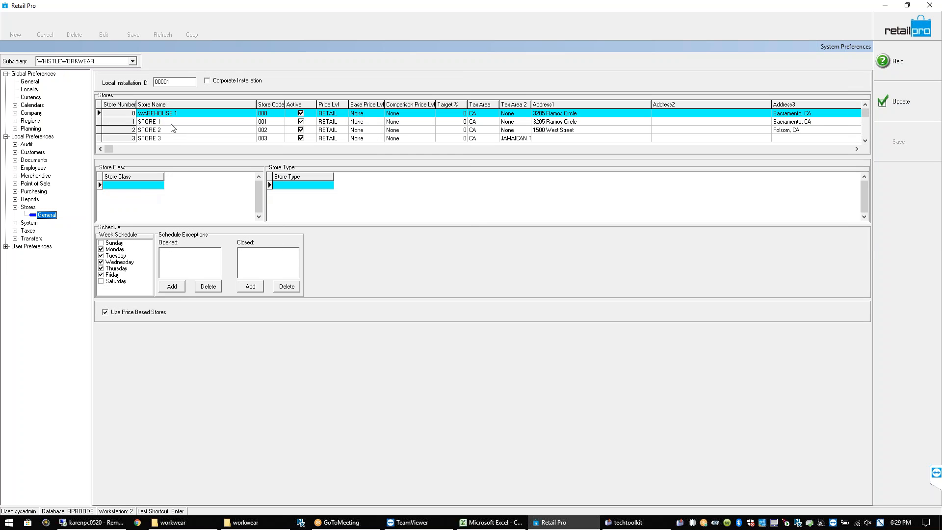
Review the WAREHOUSE 1 record's store name and code 000, then close preferences with Update
left_click(249, 112)
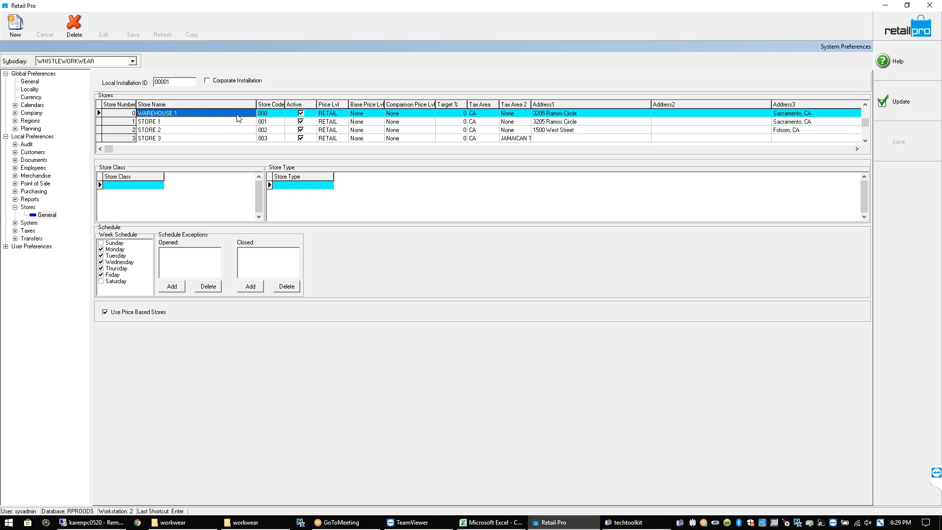
left_click(267, 114)
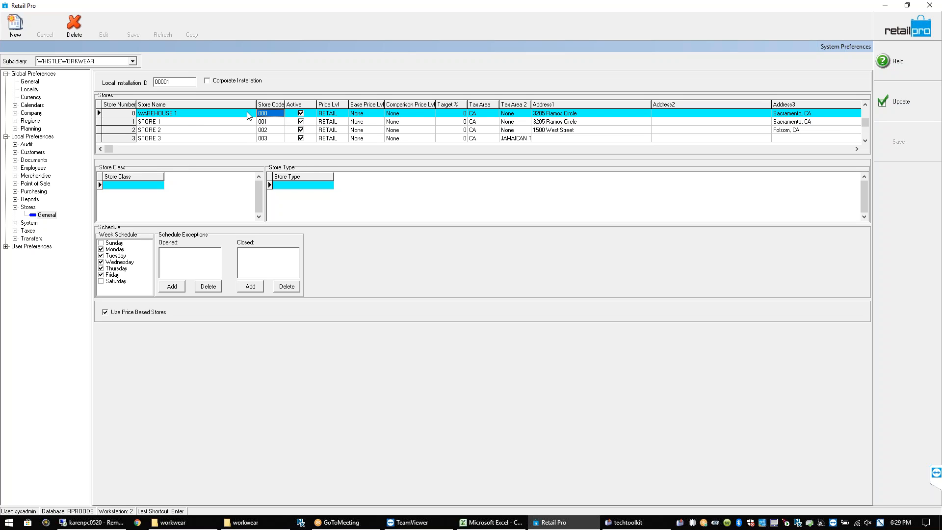
left_click(166, 117)
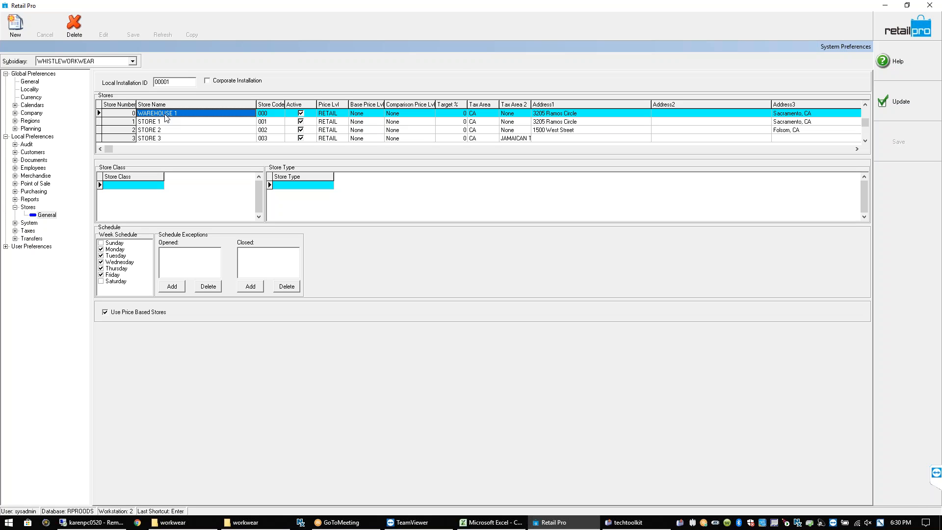
left_click(907, 104)
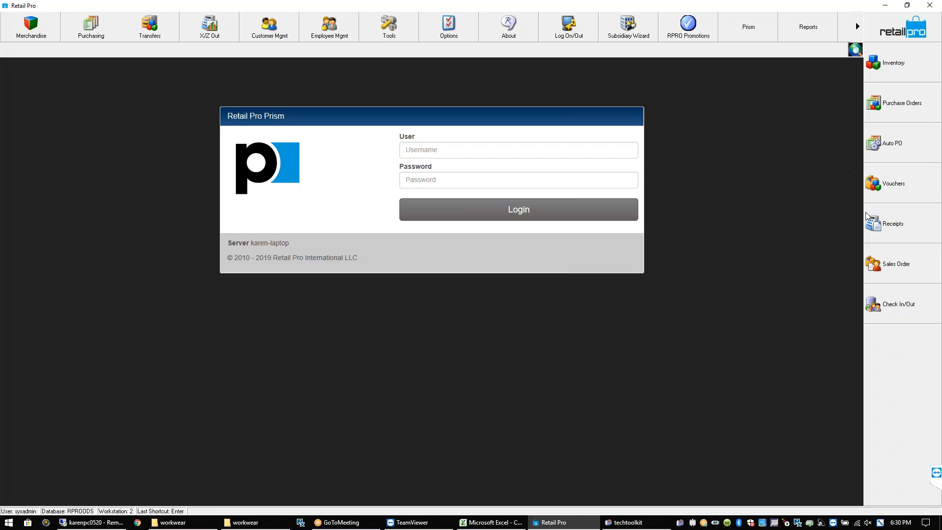
left_click(164, 37)
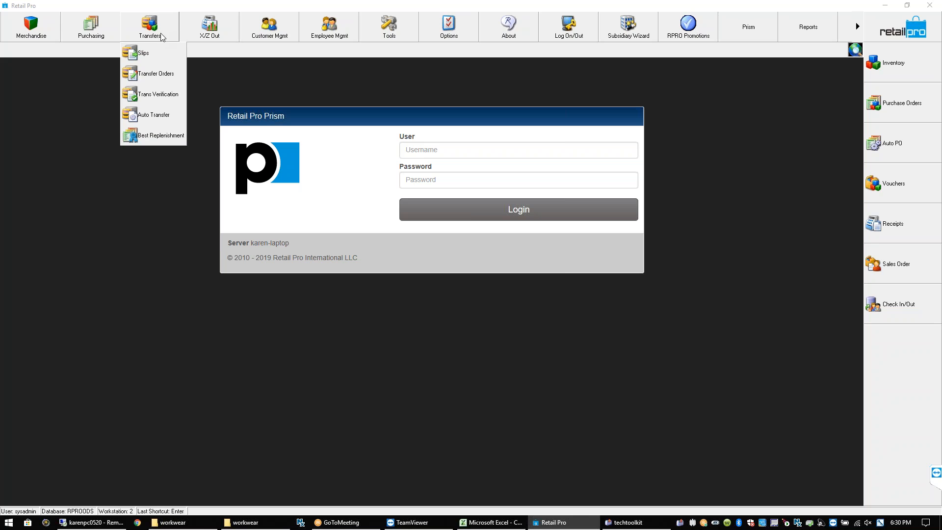
left_click(158, 74)
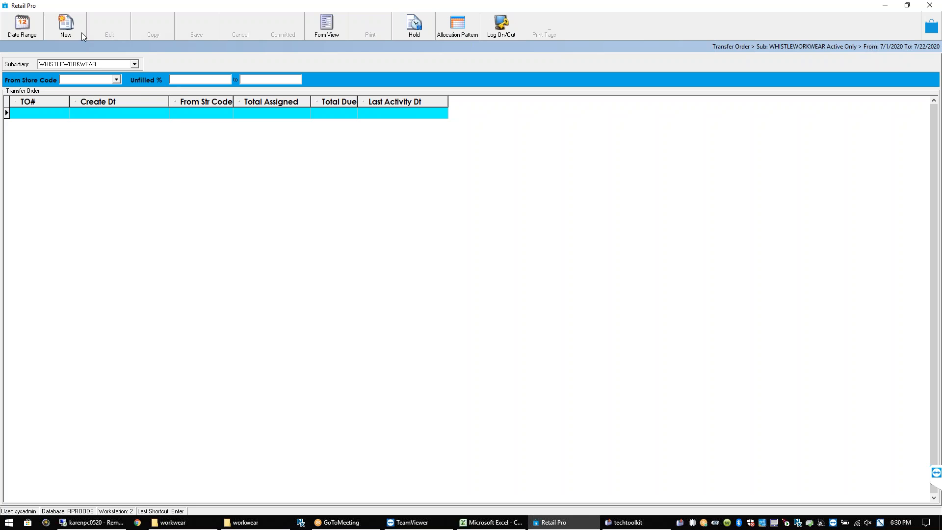
left_click(322, 32)
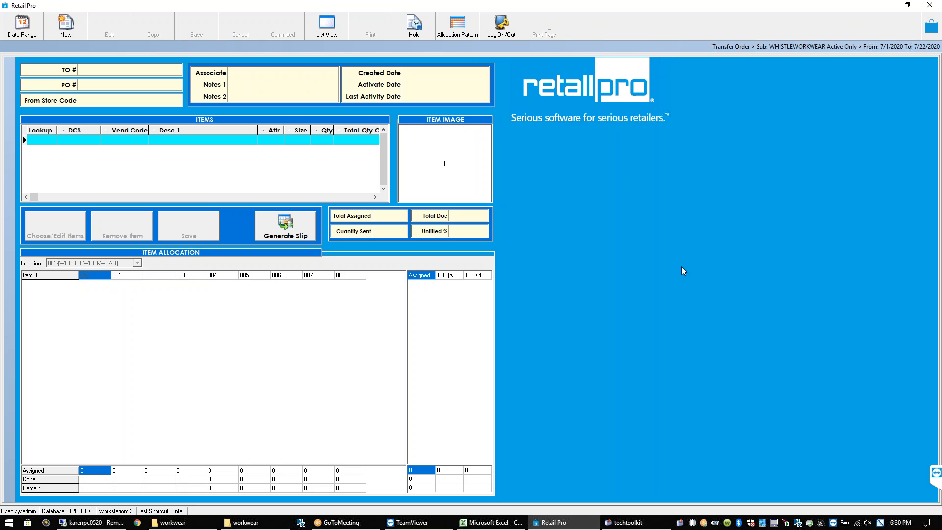
left_click(932, 27)
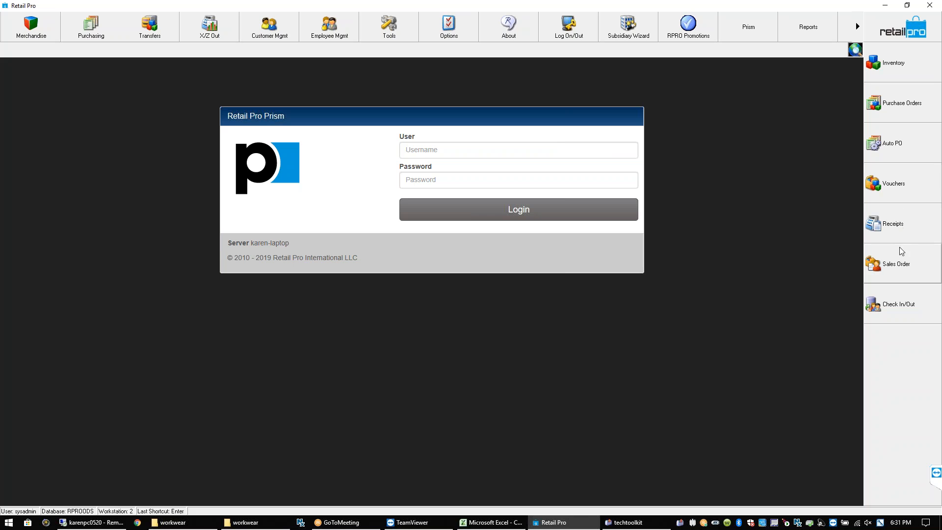
Open System Preferences to Local Preferences > Transfers > General
left_click(448, 27)
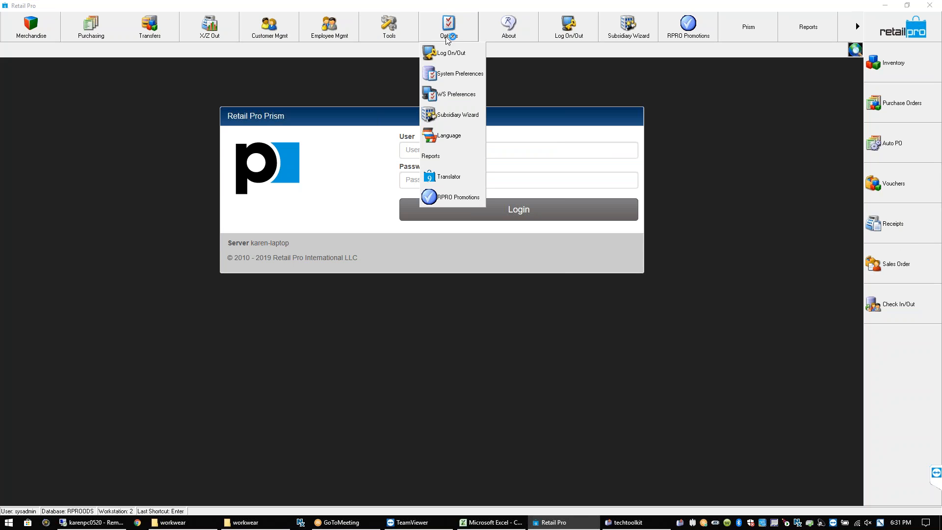
left_click(449, 74)
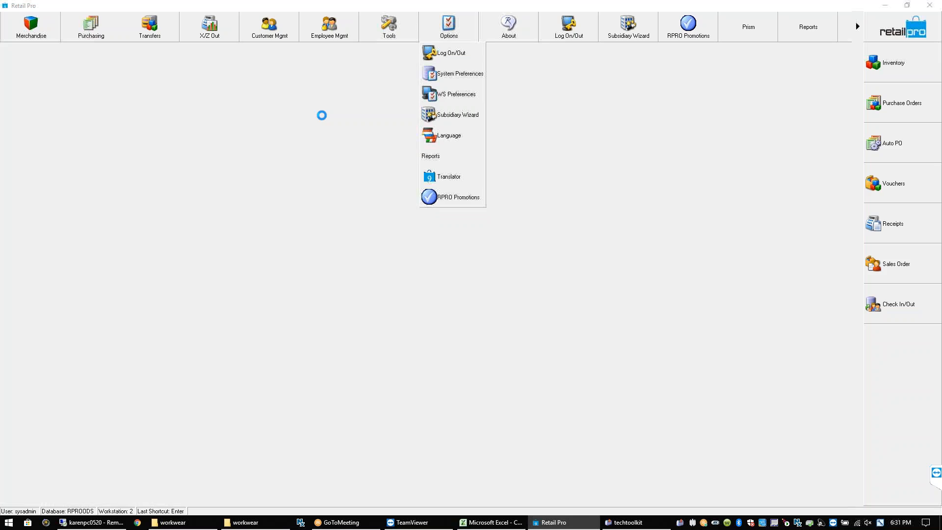
left_click(5, 136)
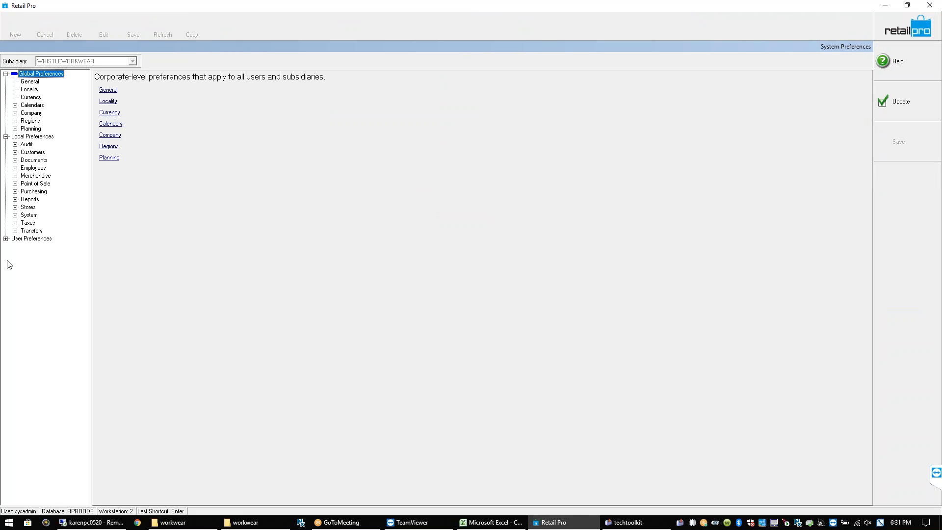
left_click(14, 230)
left_click(35, 239)
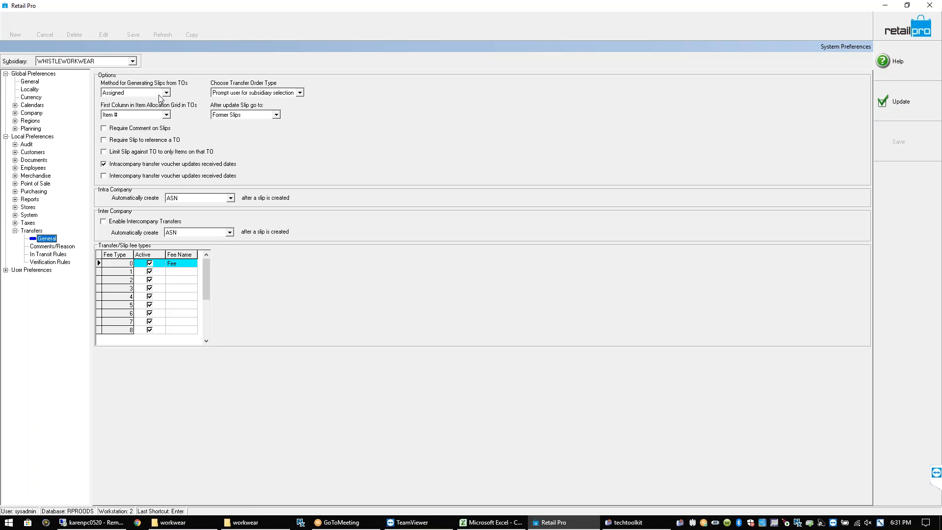
Set Method for Generating Slips from TOs to Optimize and save the preferences
left_click(165, 94)
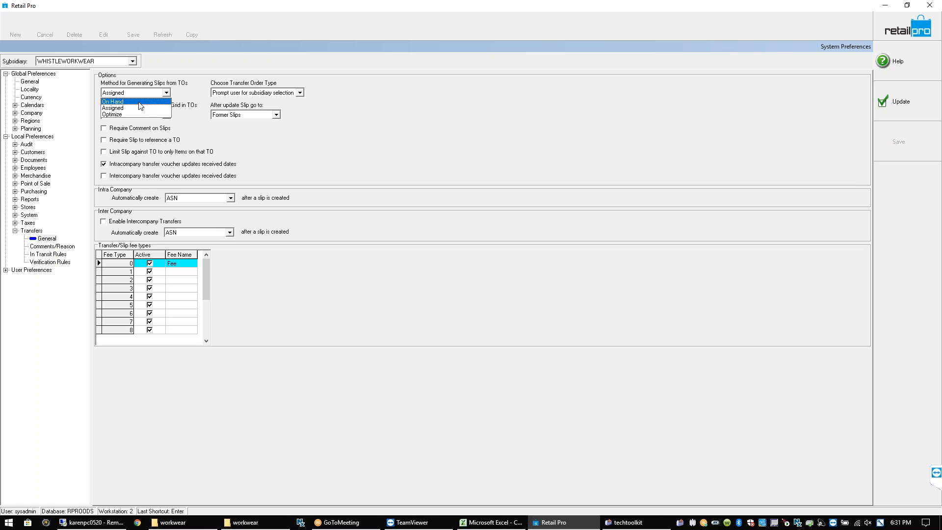
left_click(140, 102)
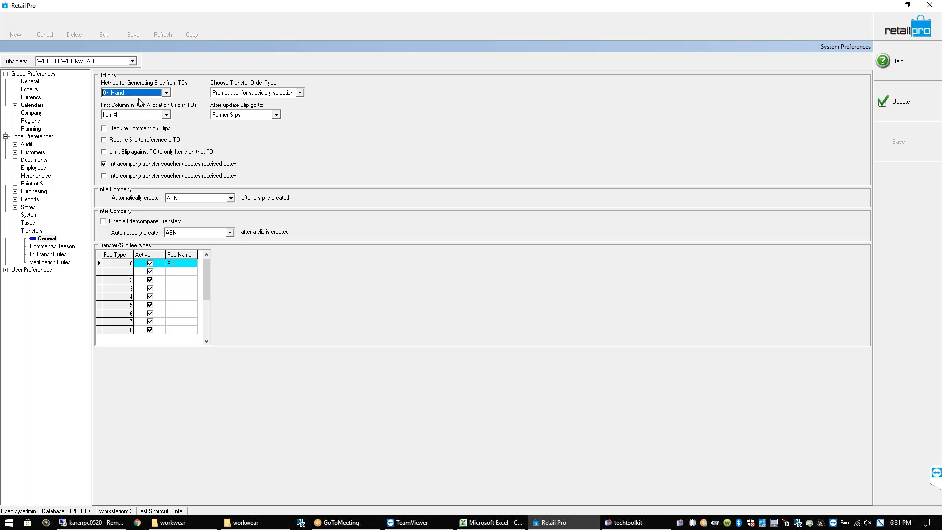
left_click(143, 93)
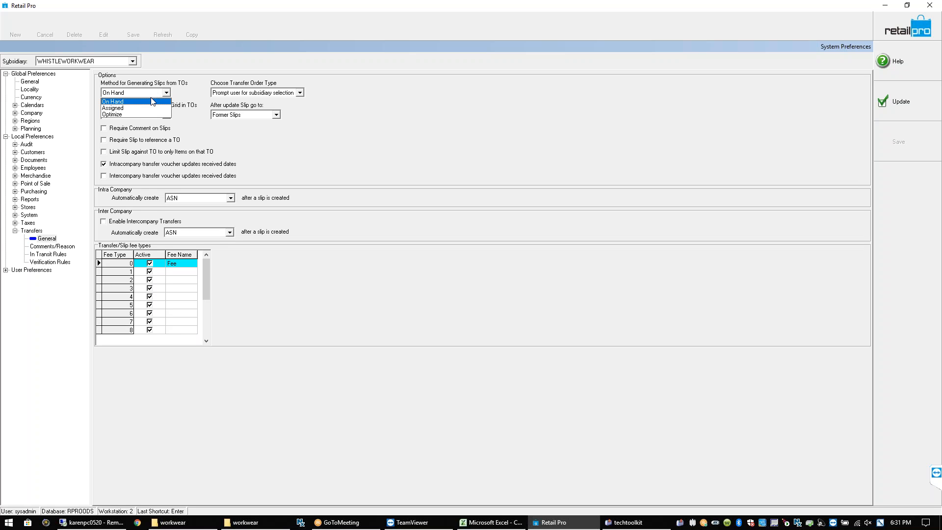
left_click(137, 114)
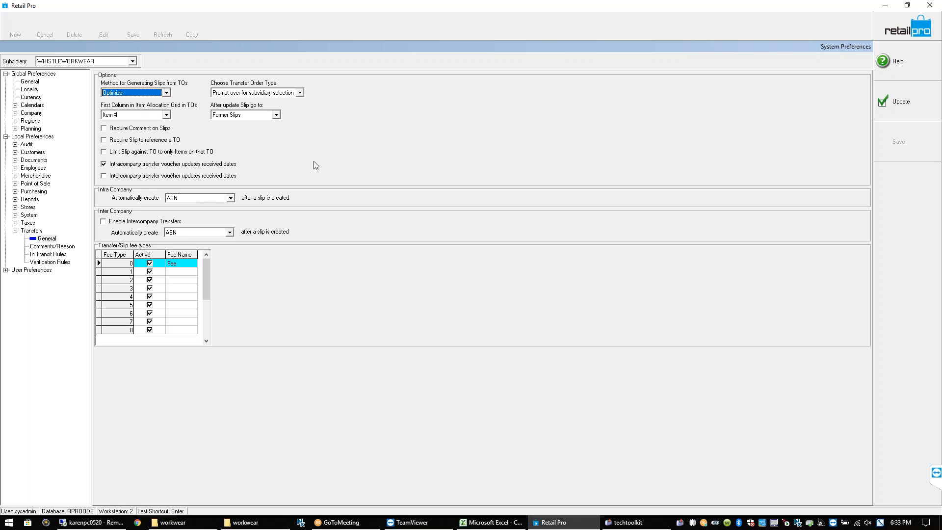
left_click(913, 102)
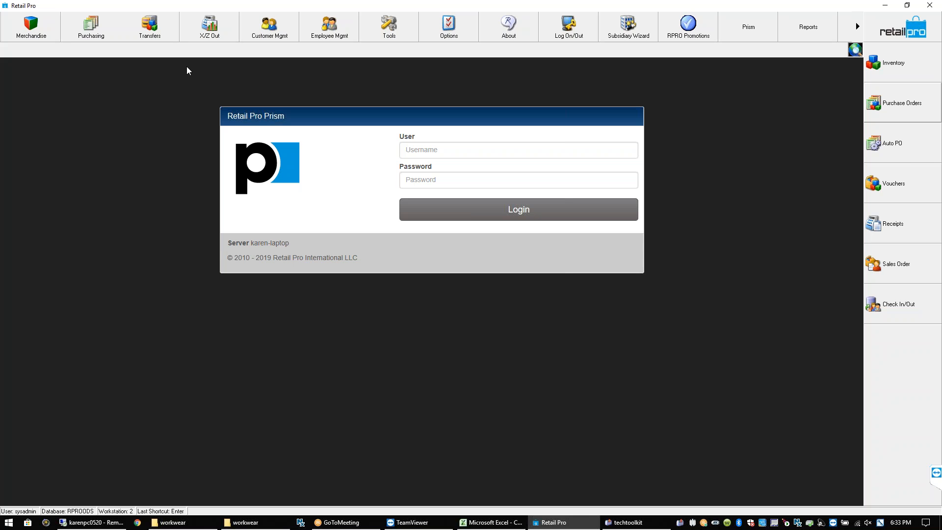
Open the WHISTLEWORKWEAR Purchase Orders list from the right sidebar
left_click(161, 30)
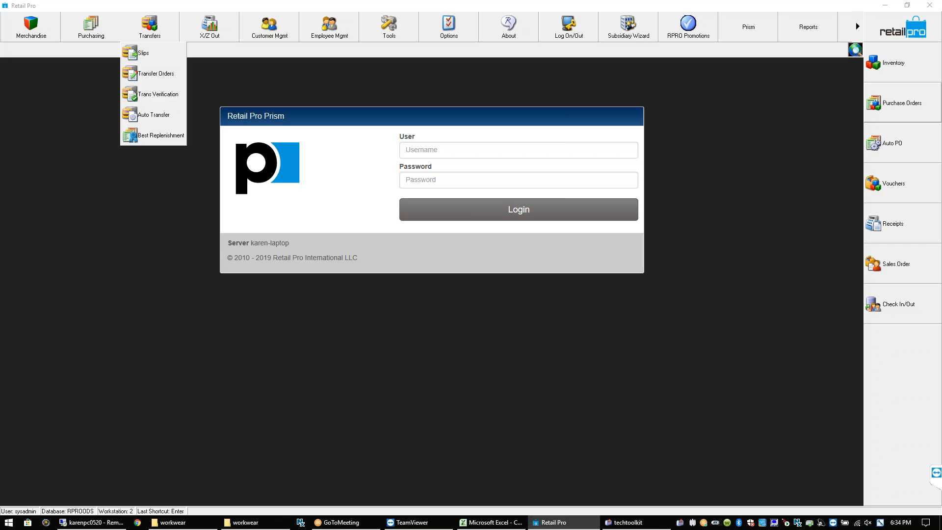
left_click(218, 83)
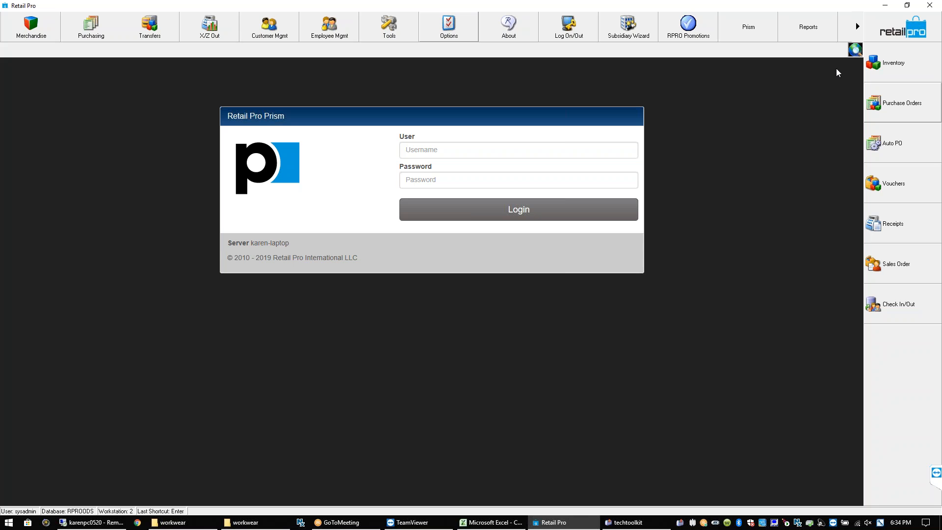
left_click(897, 107)
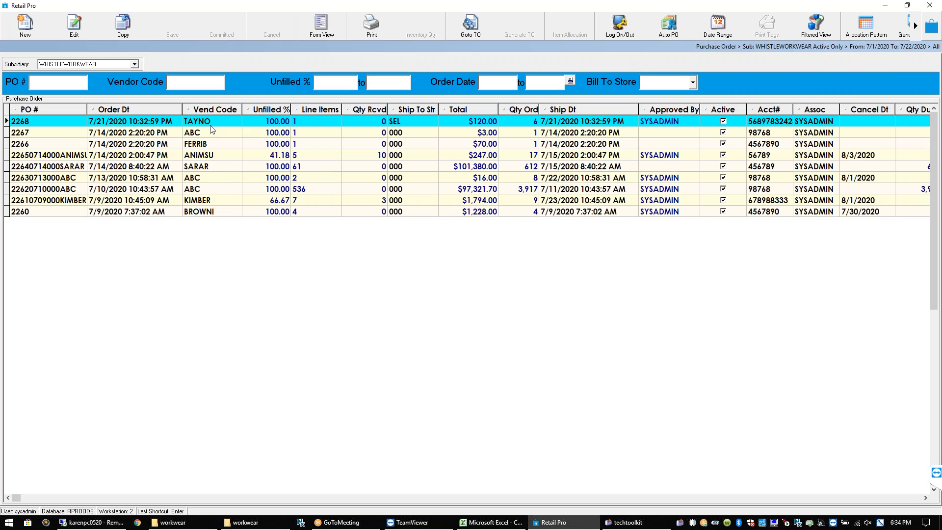
left_click(228, 167)
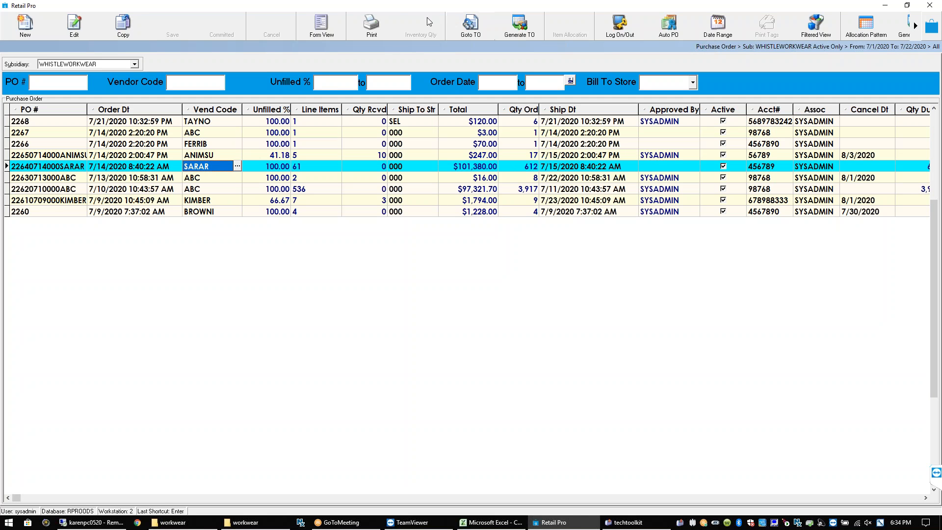
left_click(319, 34)
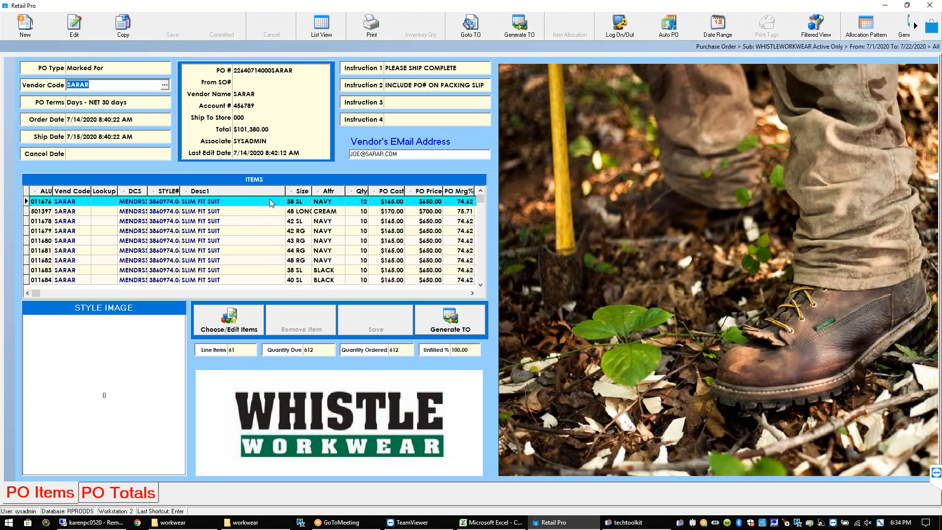
left_click(269, 221)
left_click(273, 260)
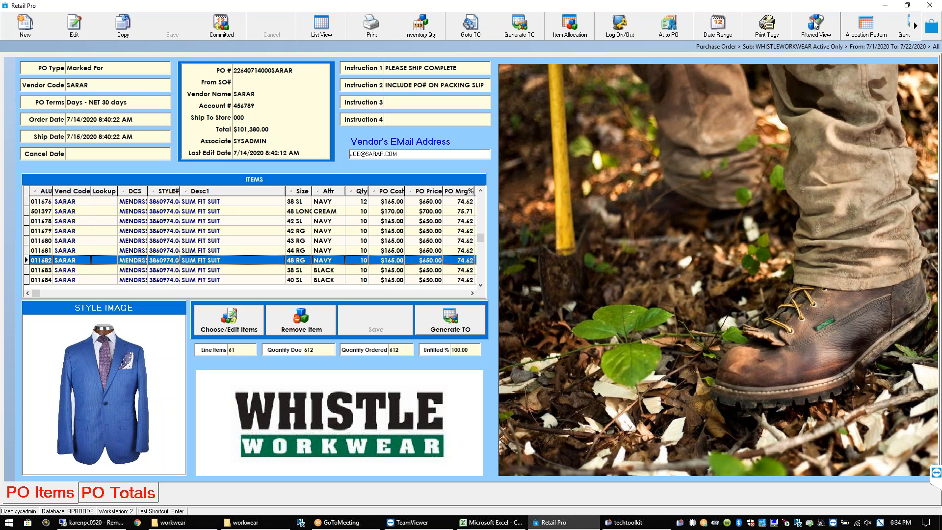
left_click(872, 25)
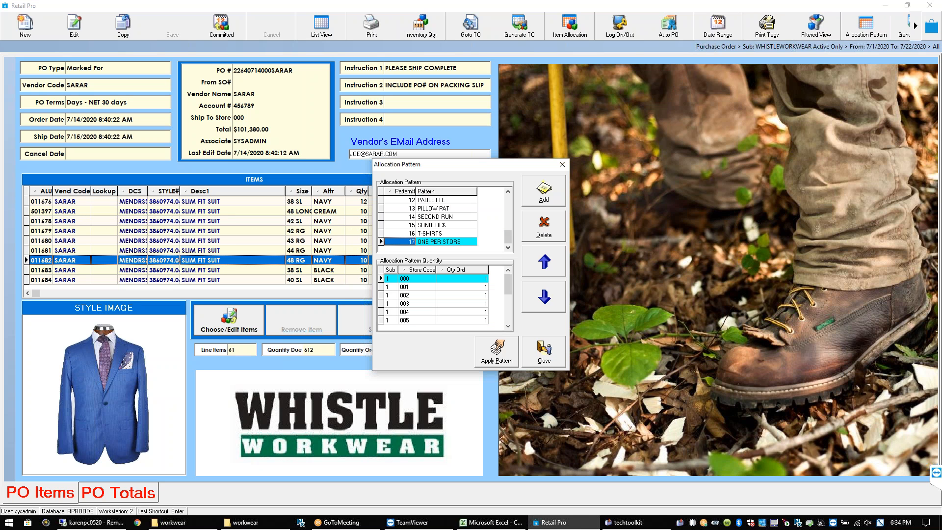
left_click(562, 164)
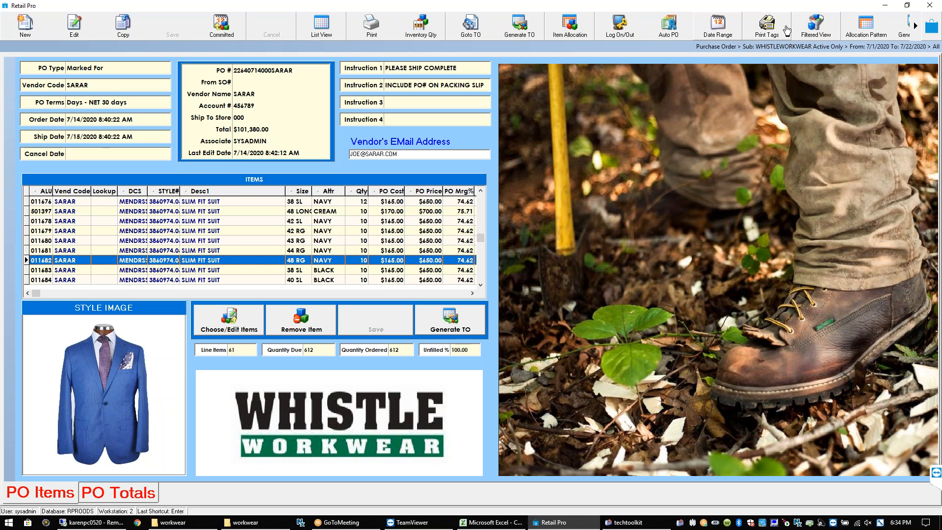
left_click(862, 39)
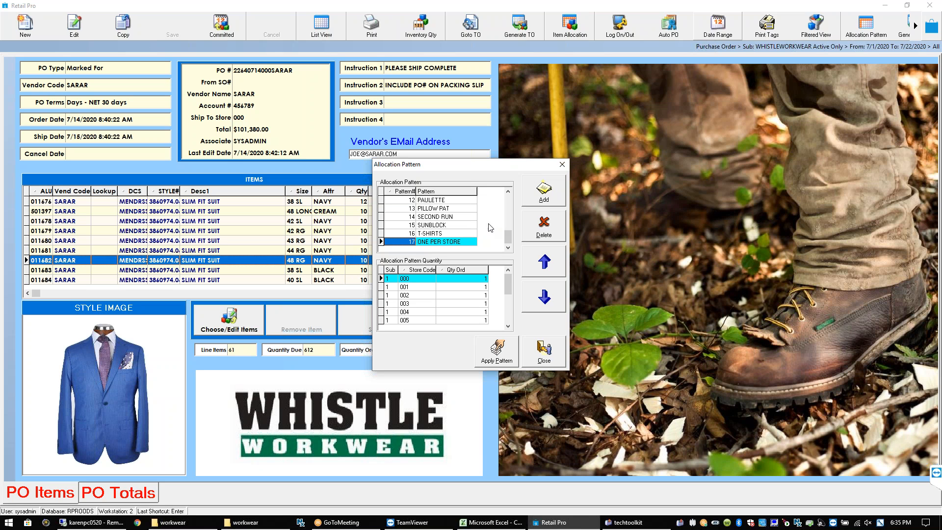
left_click_drag(509, 239, 515, 185)
left_click(448, 200)
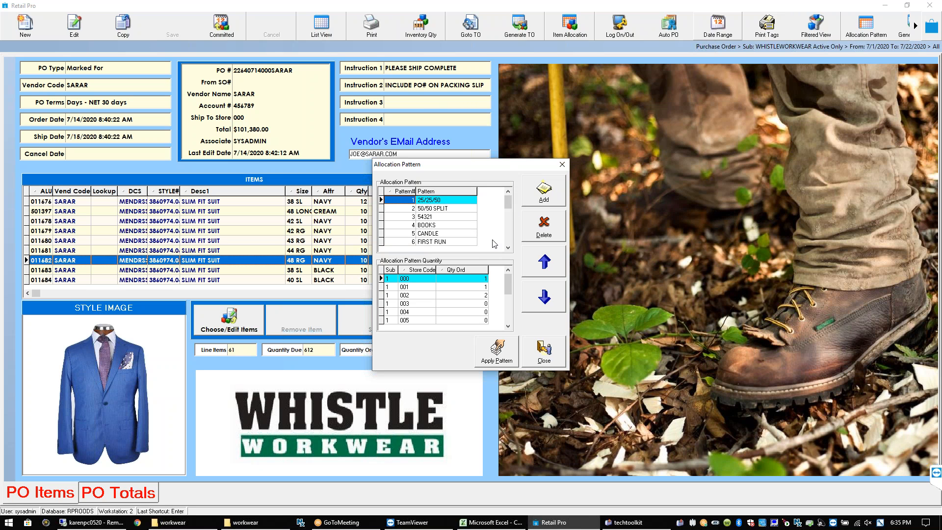
left_click(508, 248)
left_click_drag(508, 248, 509, 248)
left_click(509, 249)
left_click(509, 249)
left_click(510, 248)
left_click(509, 248)
left_click(510, 249)
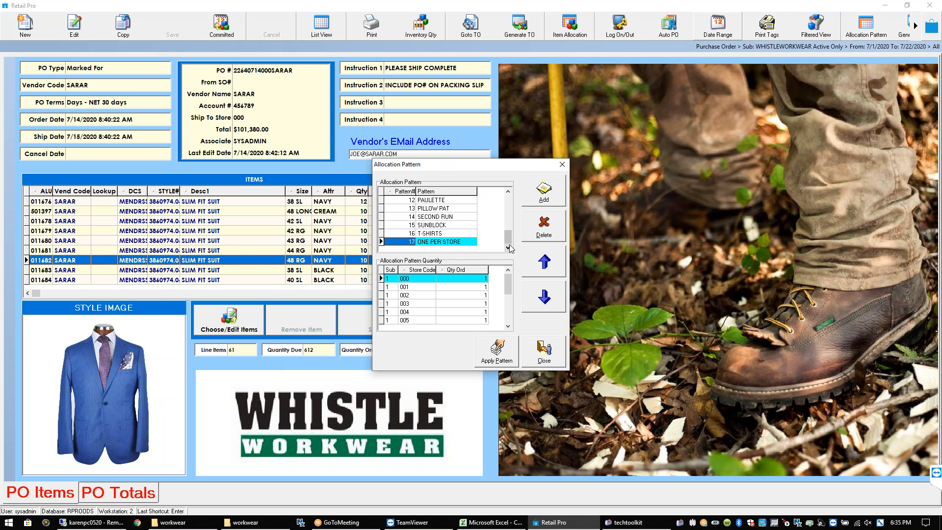
left_click(420, 226)
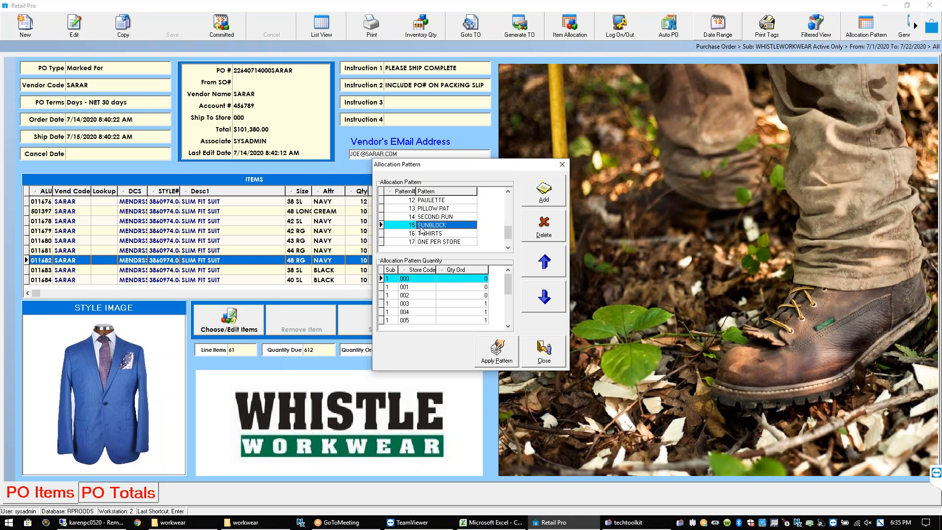
left_click(483, 304)
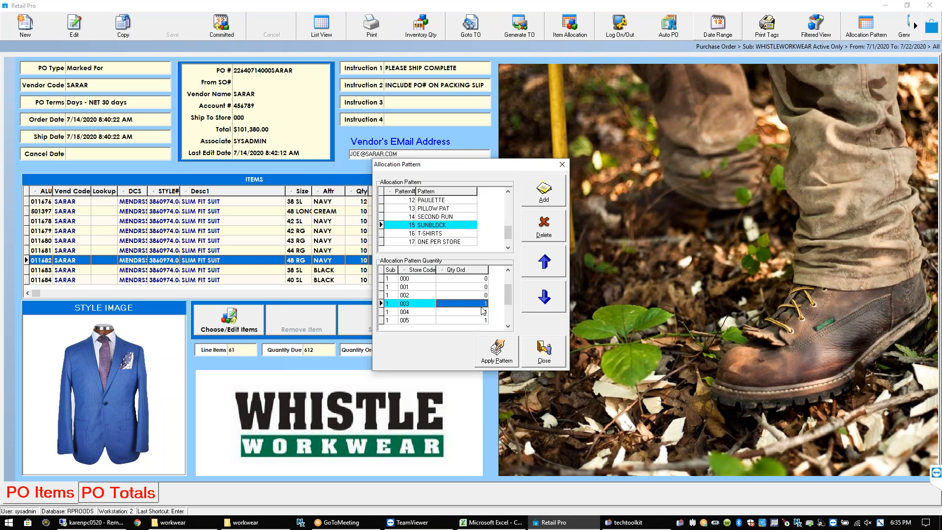
key("Down")
key("Down")
key("Down")
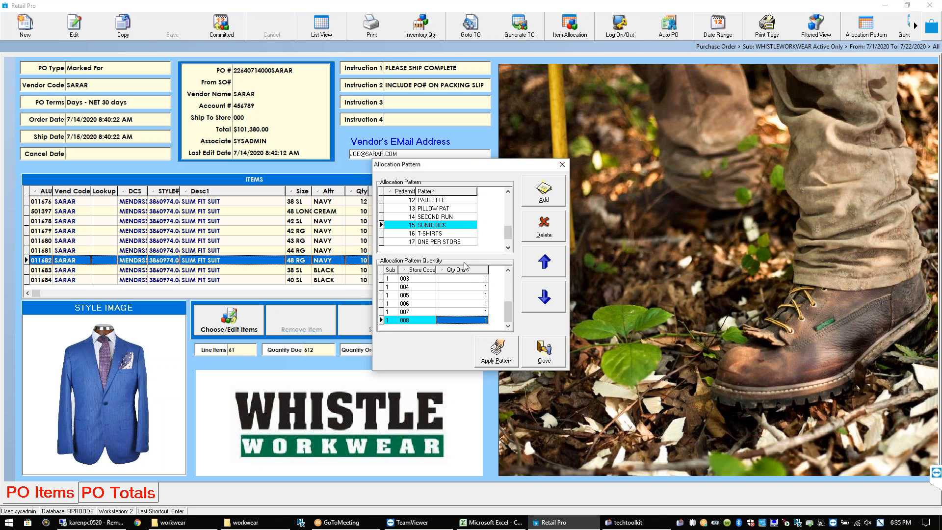
left_click(470, 283)
key("Down")
key("Down")
key("Down")
key("Down")
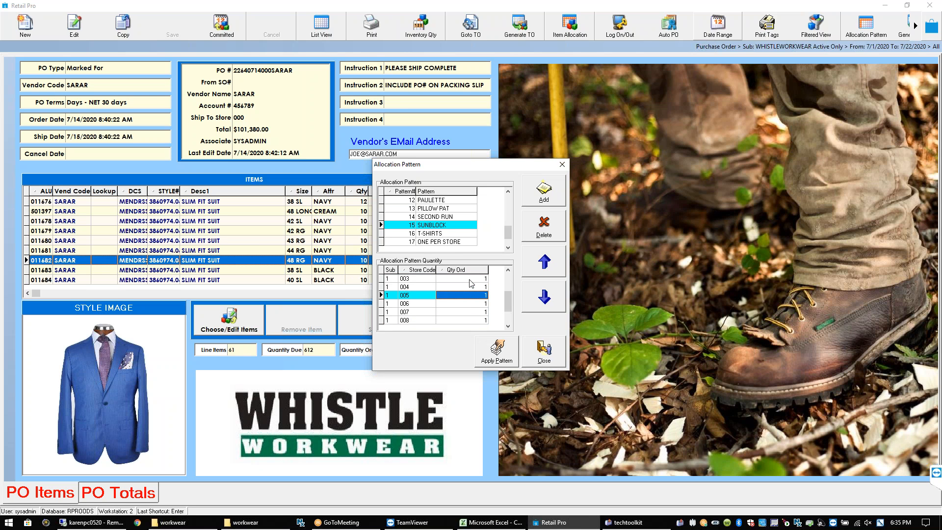
key("Up")
key("Up")
key("Up")
key("Up")
key("Up")
key("Up")
key("Down")
key("Down")
key("Down")
key("Down")
key("Down")
key("Down")
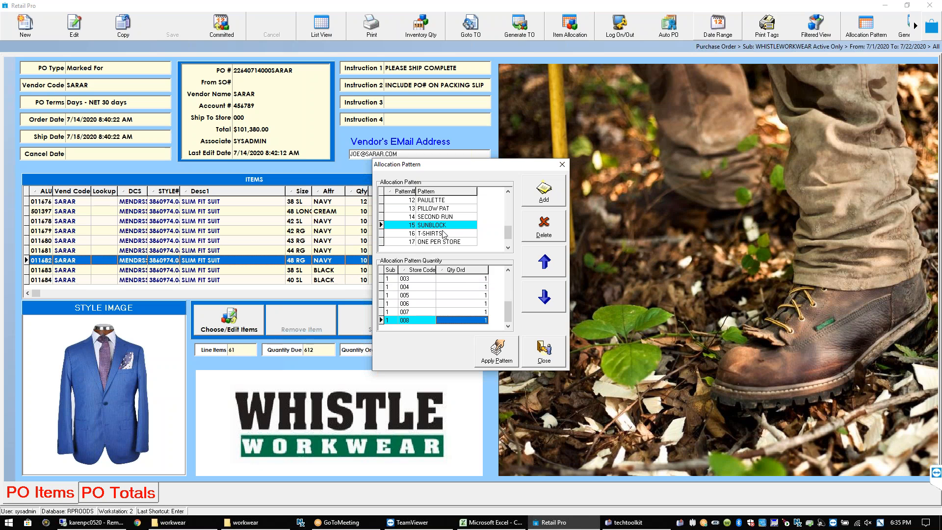
left_click(474, 279)
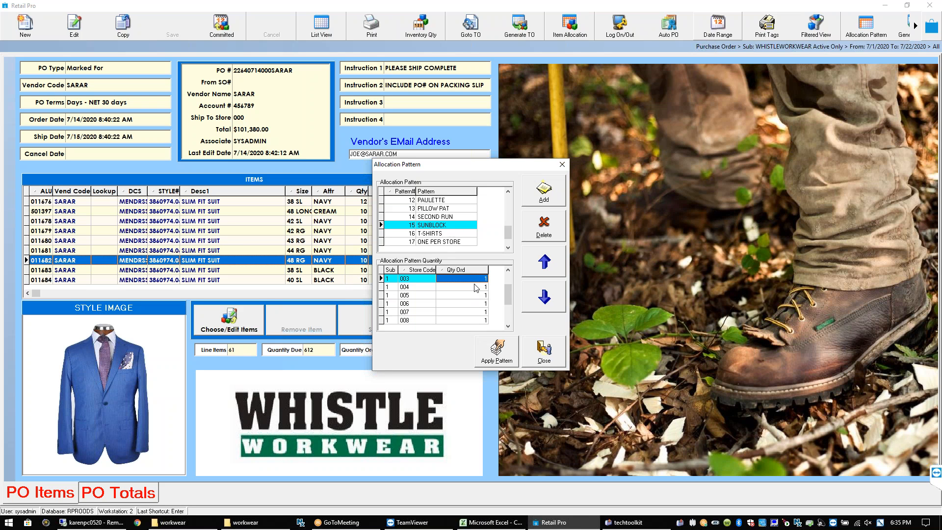
key("Down")
key("Down")
key("Down")
key("Down")
key("Down")
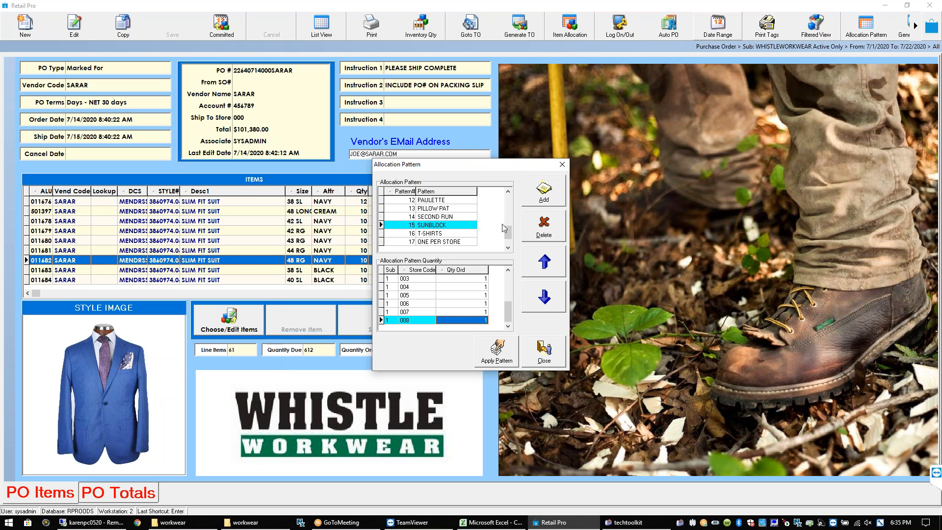
Inspect the 25/25/50 and 50/50 SPLIT store quantities, then close the Allocation Pattern dialog
left_click_drag(508, 232, 508, 199)
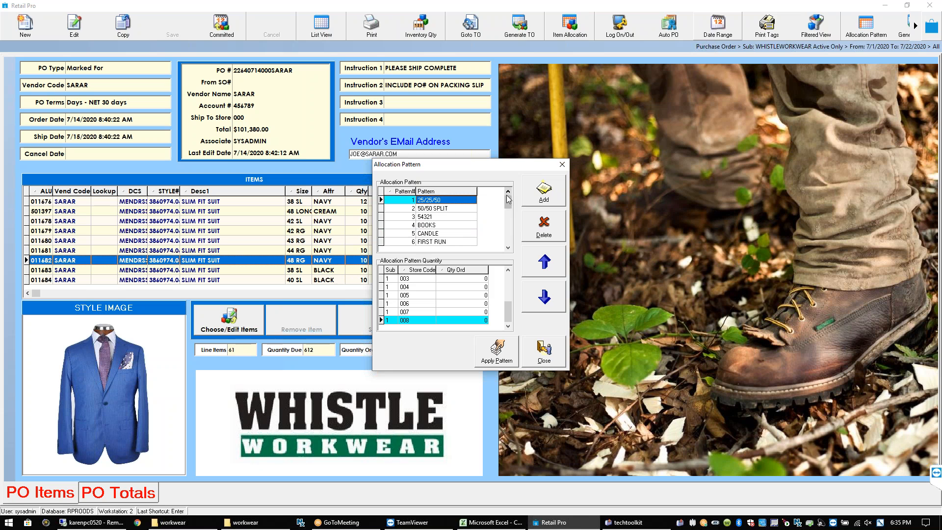
left_click_drag(506, 307, 508, 276)
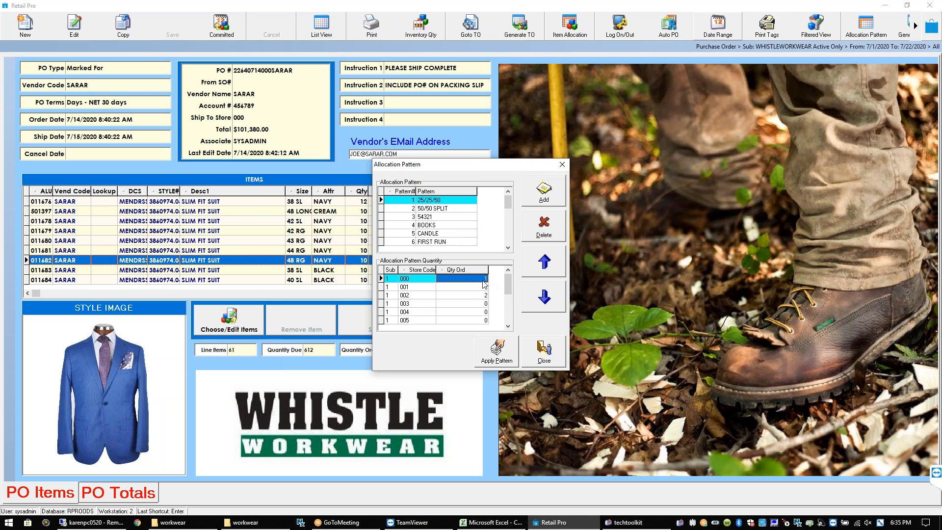
left_click(485, 278)
left_click(466, 287)
left_click(466, 297)
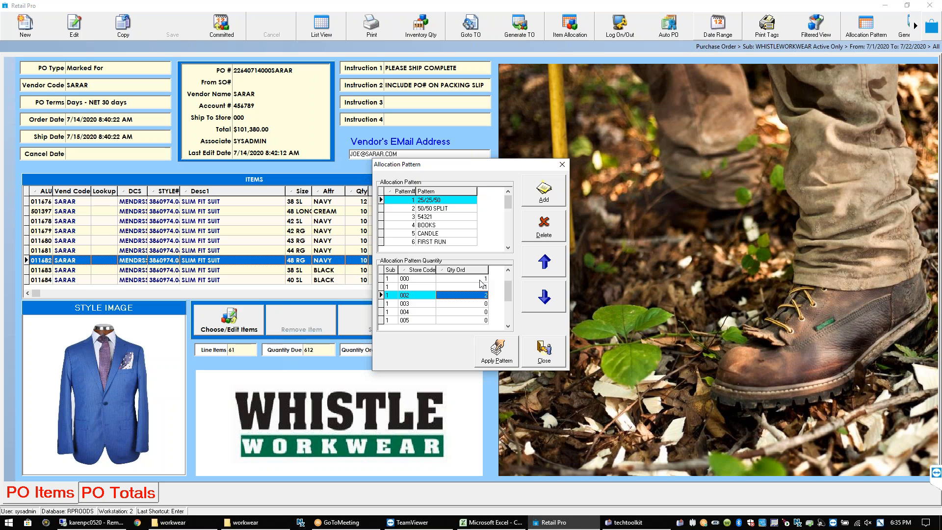
left_click(479, 281)
left_click(479, 288)
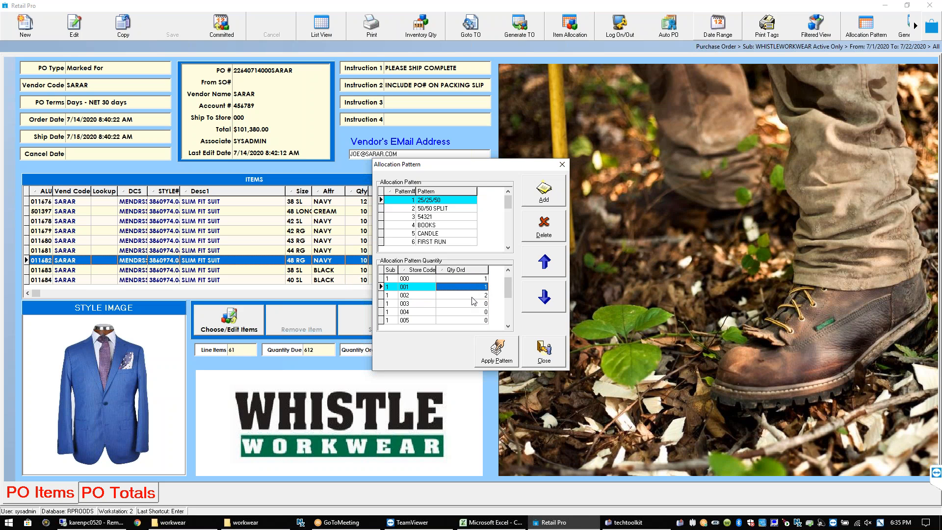
left_click(473, 298)
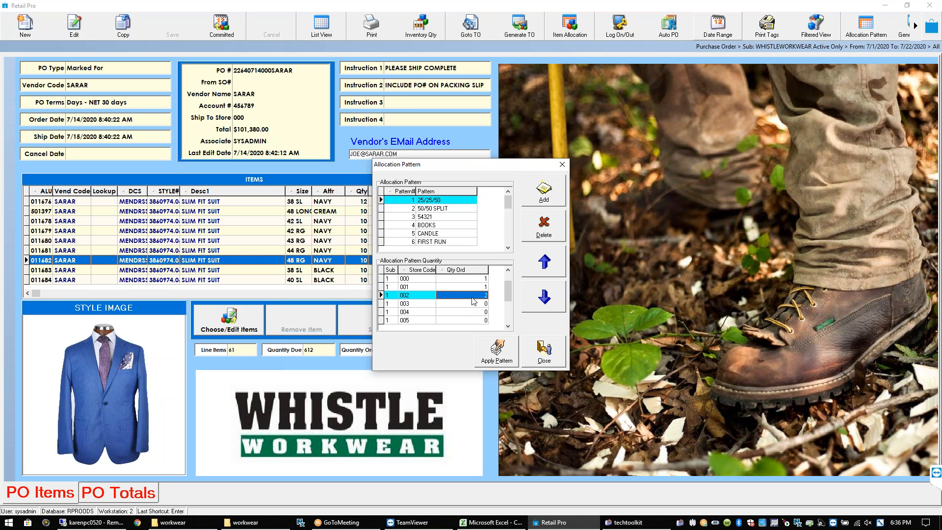
left_click(445, 208)
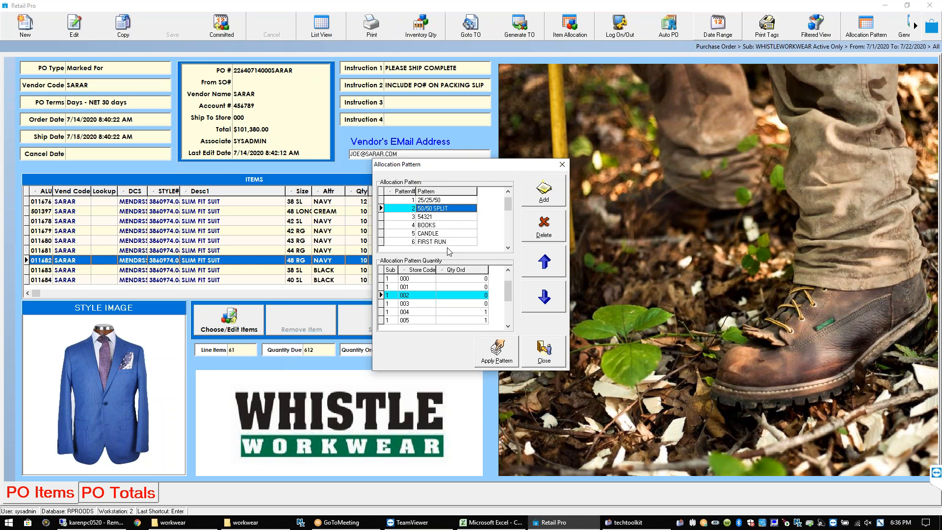
left_click(546, 354)
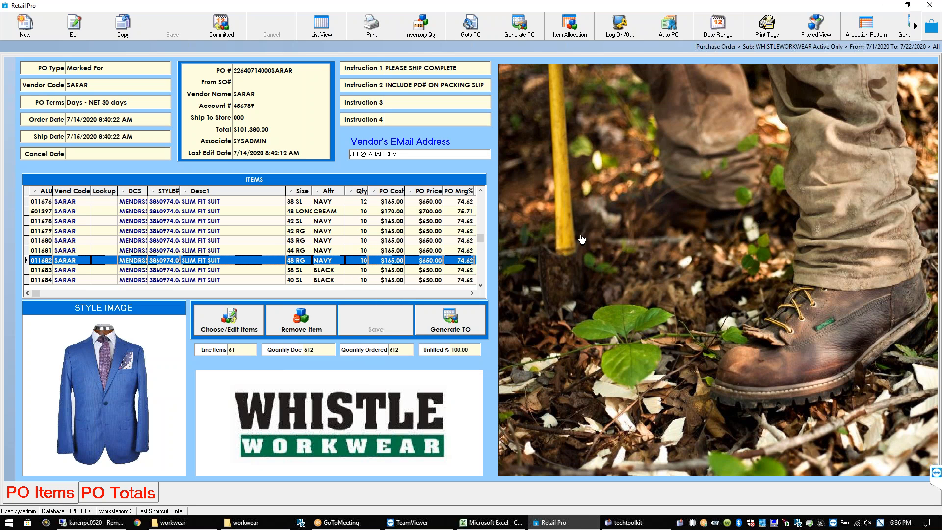
Enter 2 units of the 38 SL navy suit for successive stores in Item Allocation, then cancel
left_click(583, 22)
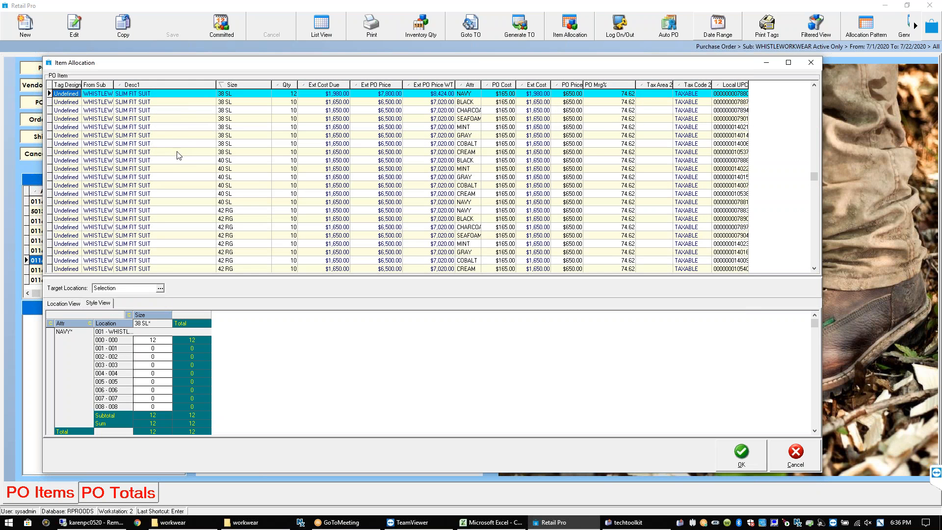
left_click(158, 341)
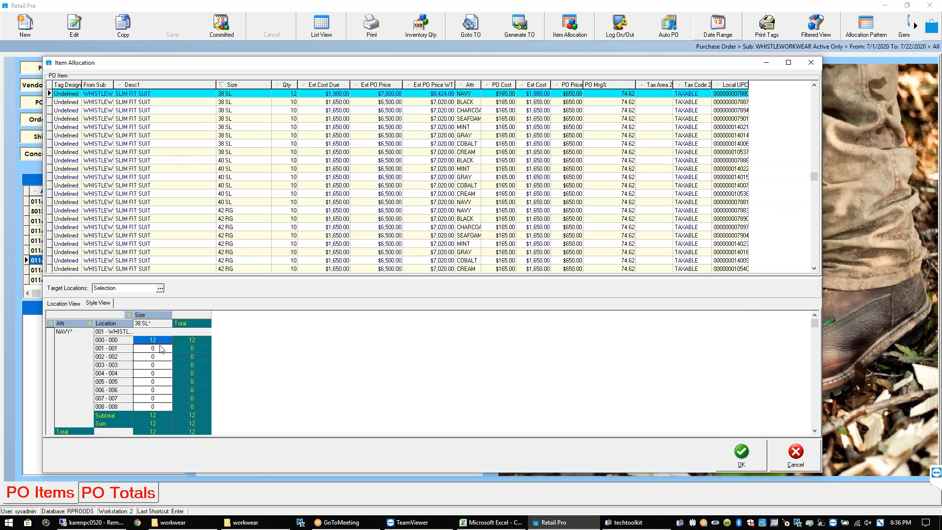
key("Down")
type("2")
key("Down")
type("2")
key("Down")
type("2")
key("Down")
type("2")
key("Down")
type("2")
key("Down")
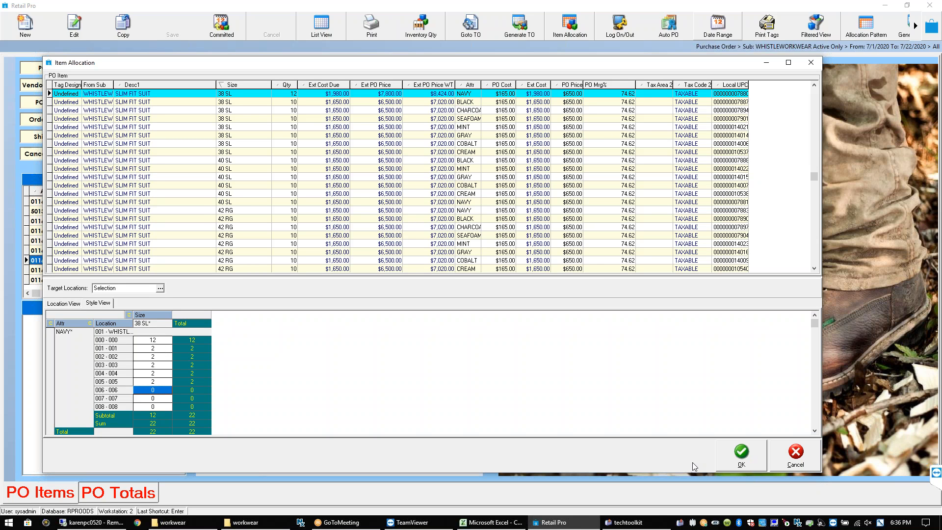
left_click(795, 455)
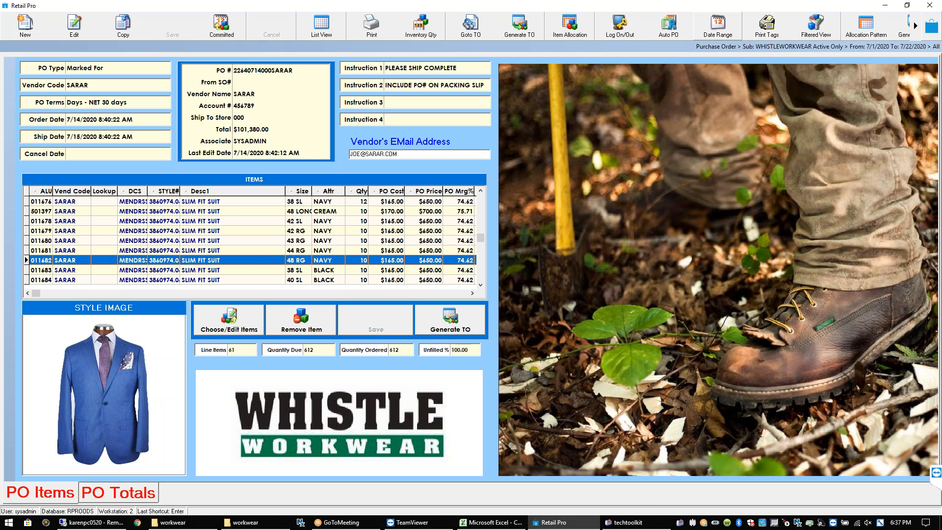
Select the 42 RG navy suit line in the purchase order's item grid
left_click(403, 234)
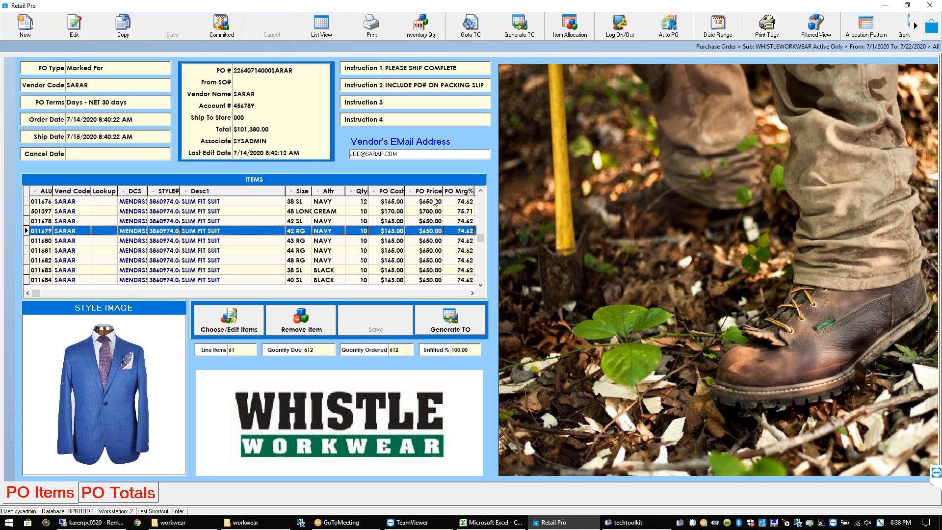
Close the SARAR purchase order window to return to the main screen
left_click(932, 23)
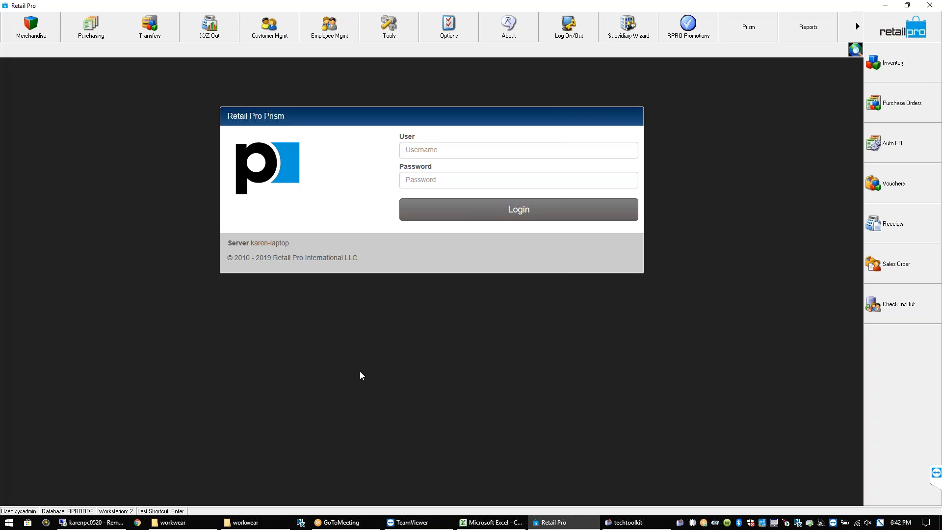
left_click(932, 464)
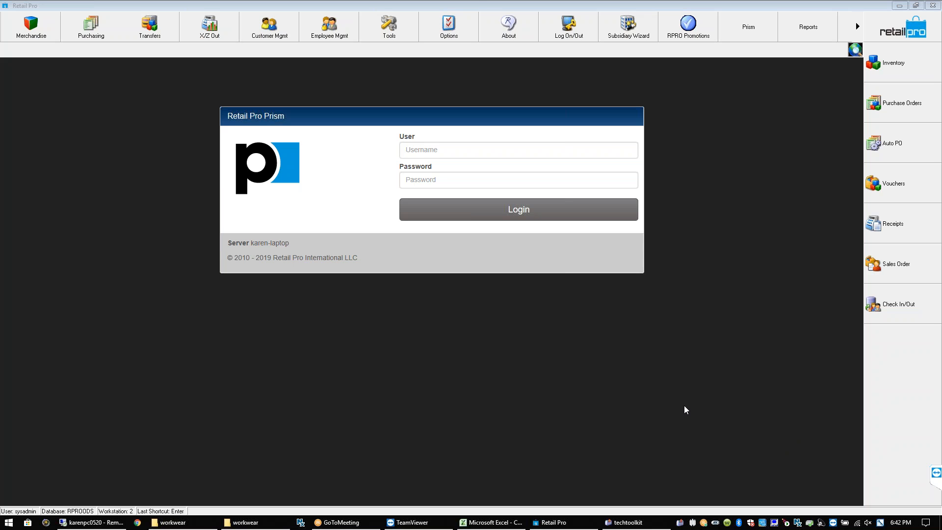
left_click(573, 386)
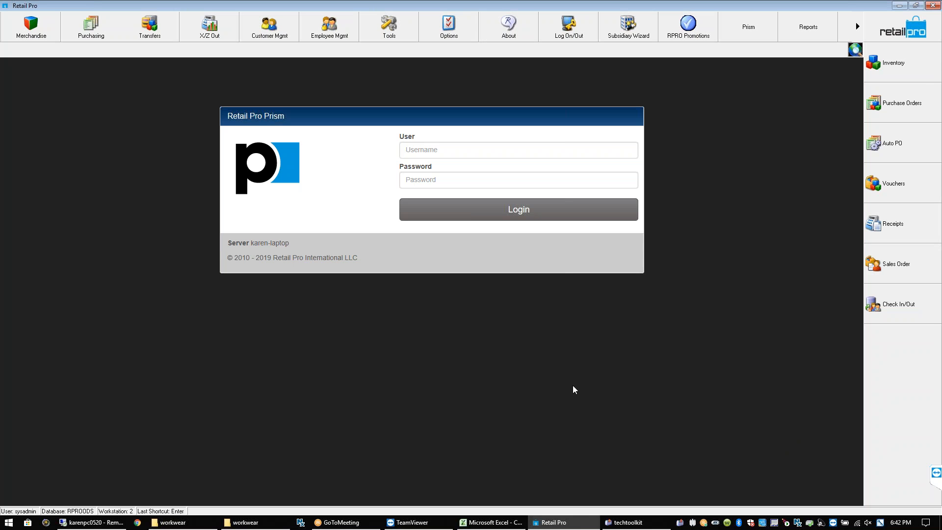